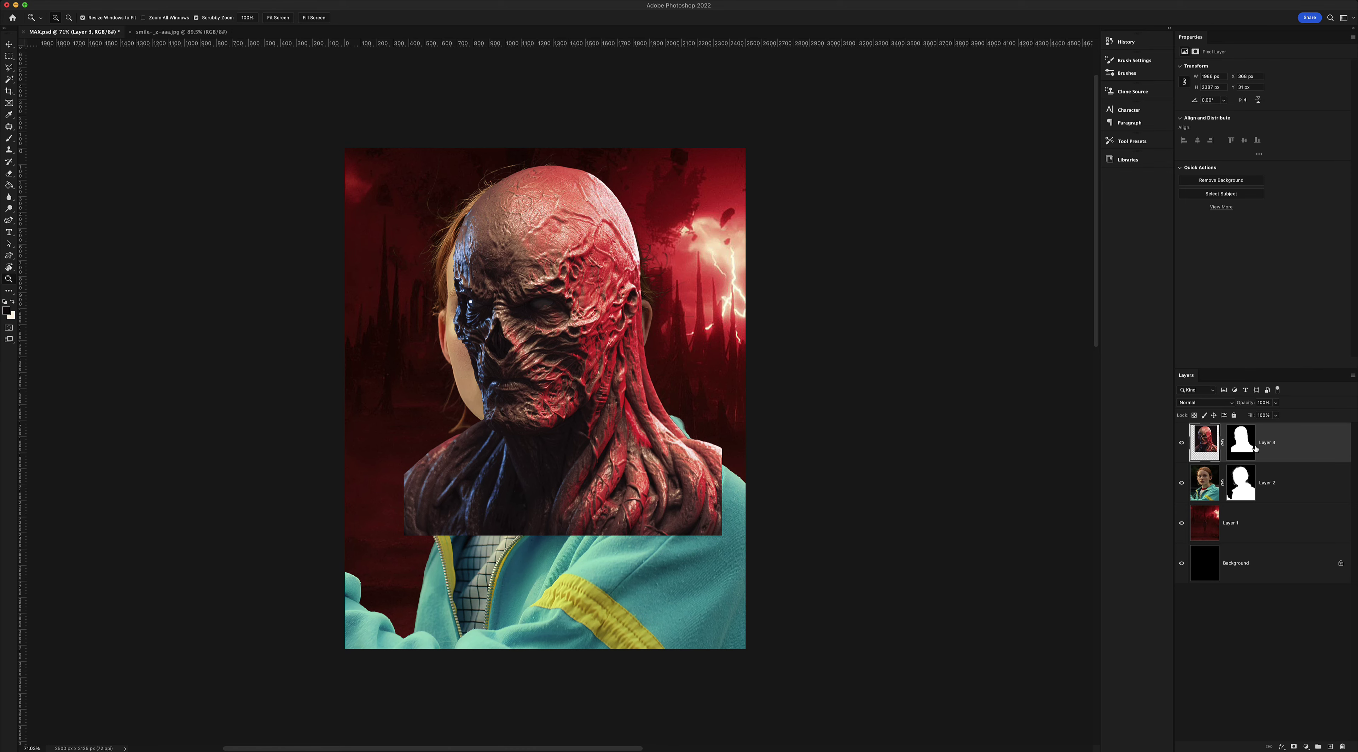
# Toggle the creature and girl layers' visibility to compare them
pyautogui.click(1181, 443)
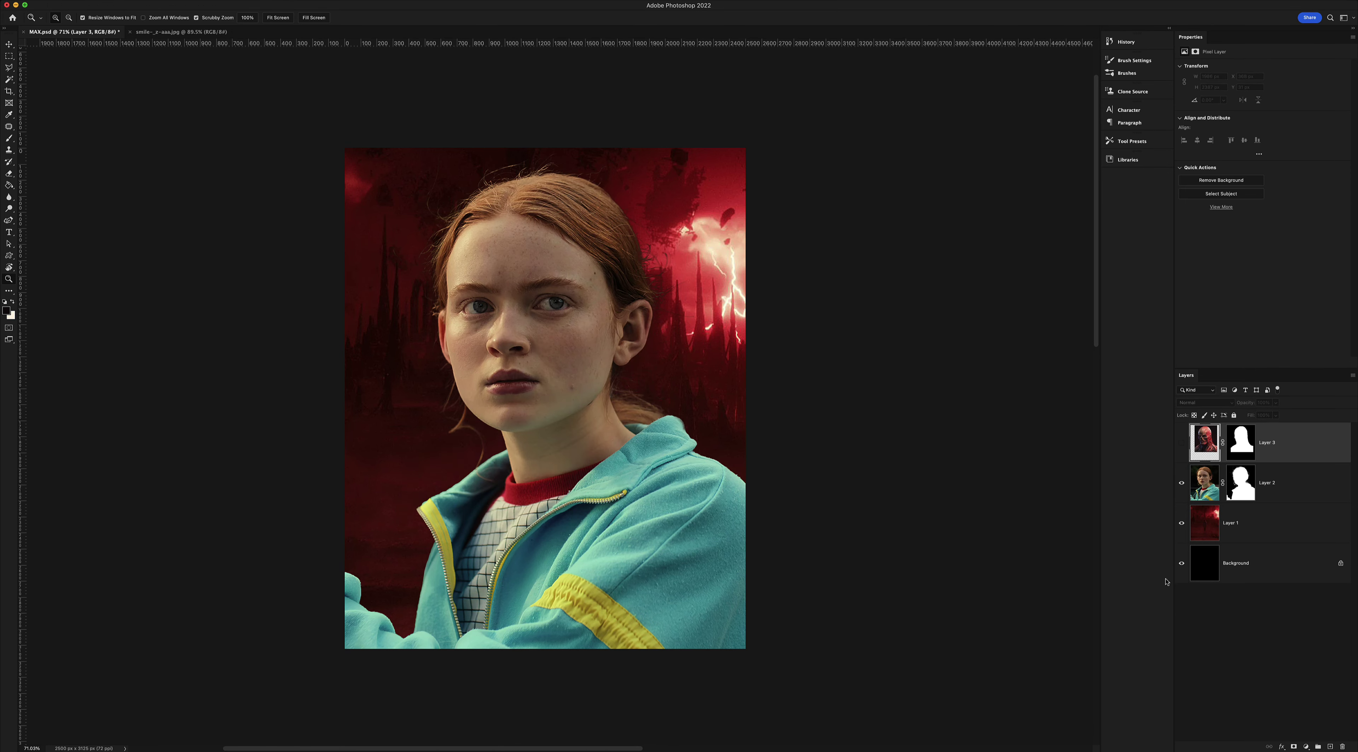
pyautogui.click(1181, 484)
pyautogui.click(1182, 485)
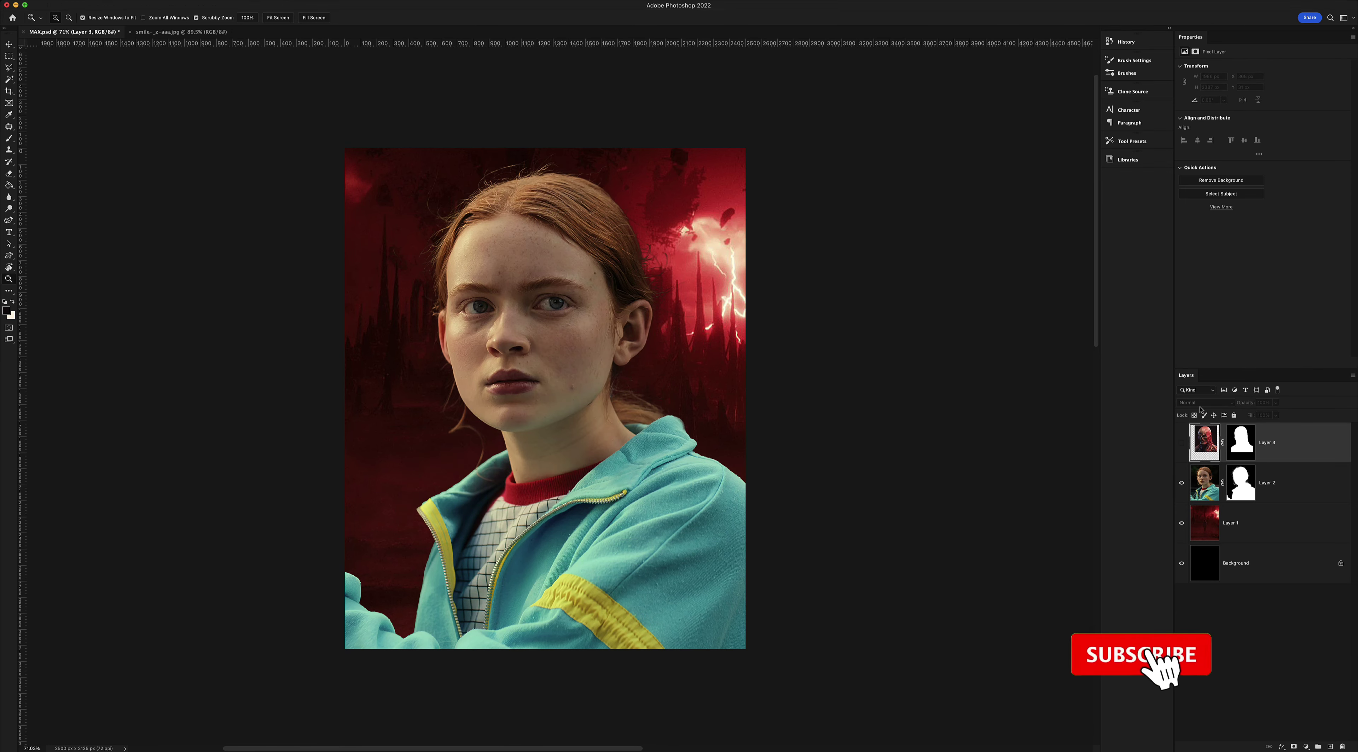
pyautogui.click(1182, 443)
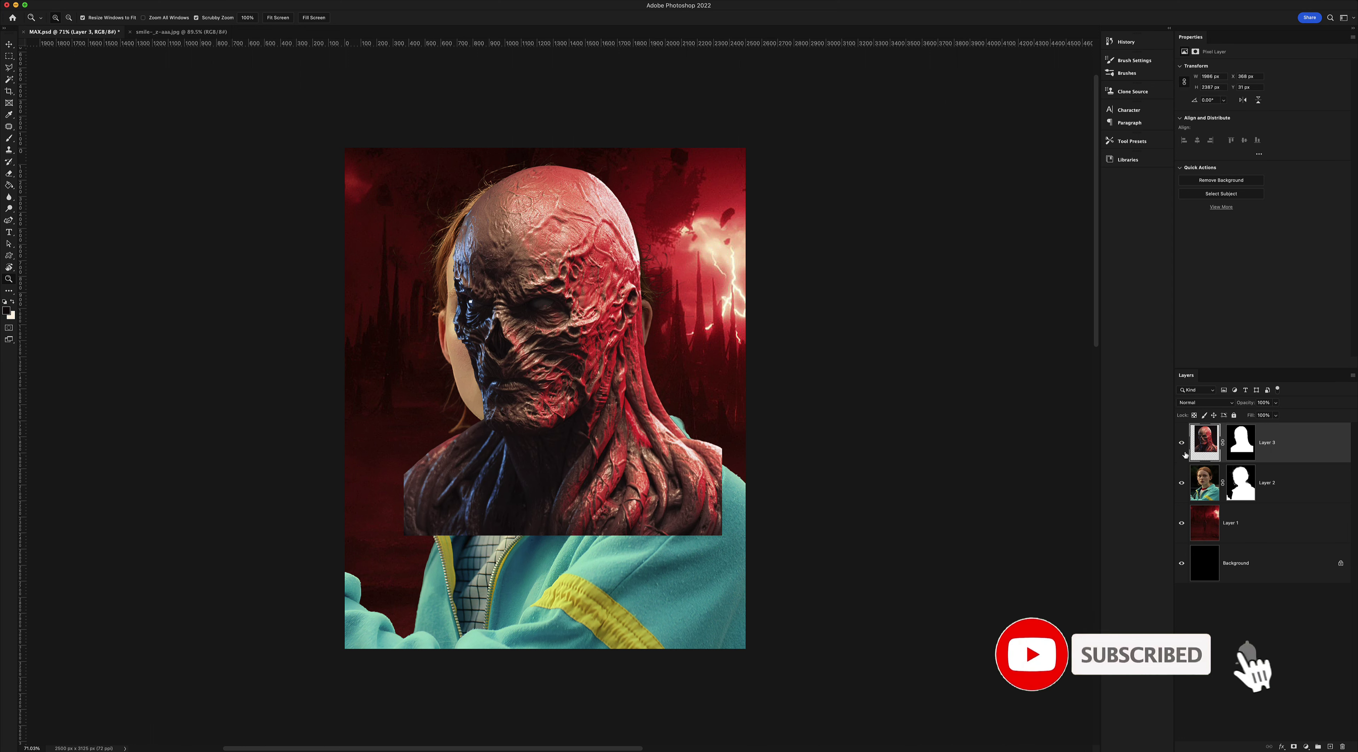
# Convert the creature layer to a smart object, then rasterize it into plain pixels
pyautogui.rightClick(1279, 448)
pyautogui.click(1223, 442)
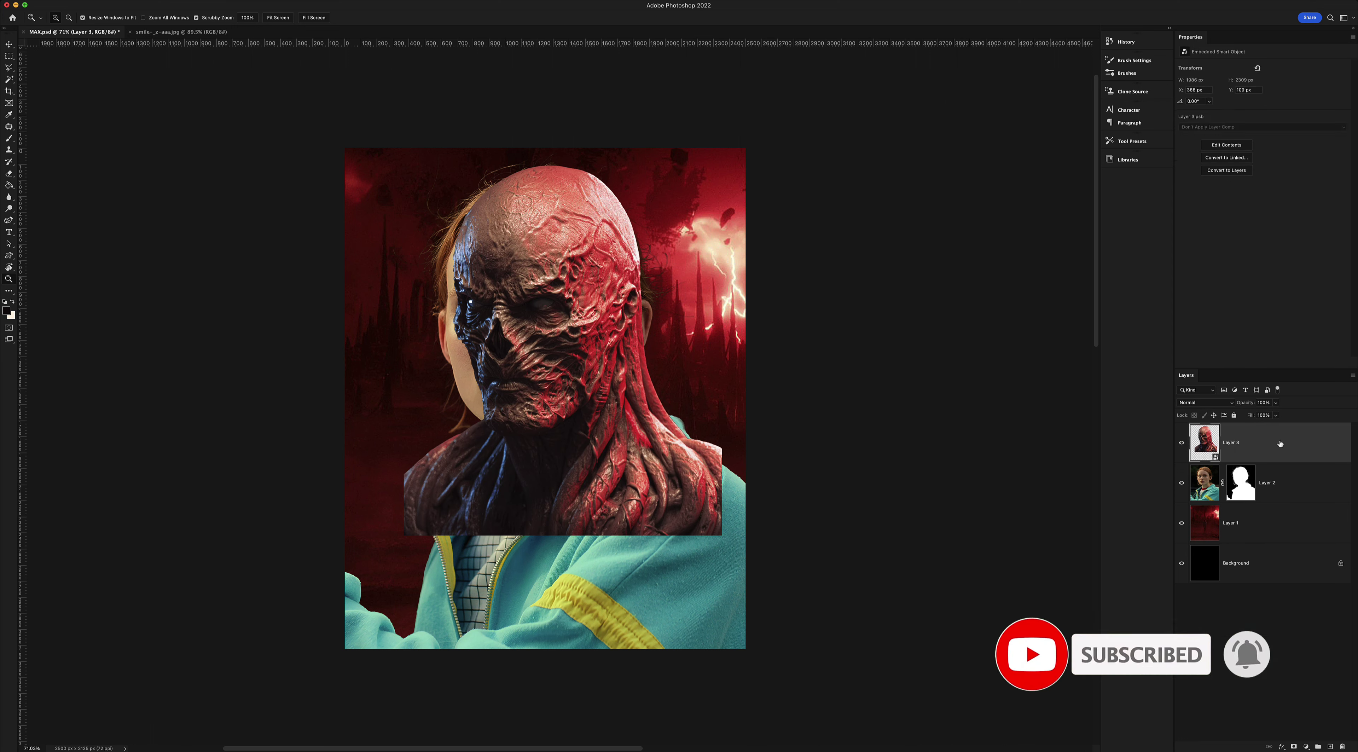
pyautogui.rightClick(1278, 445)
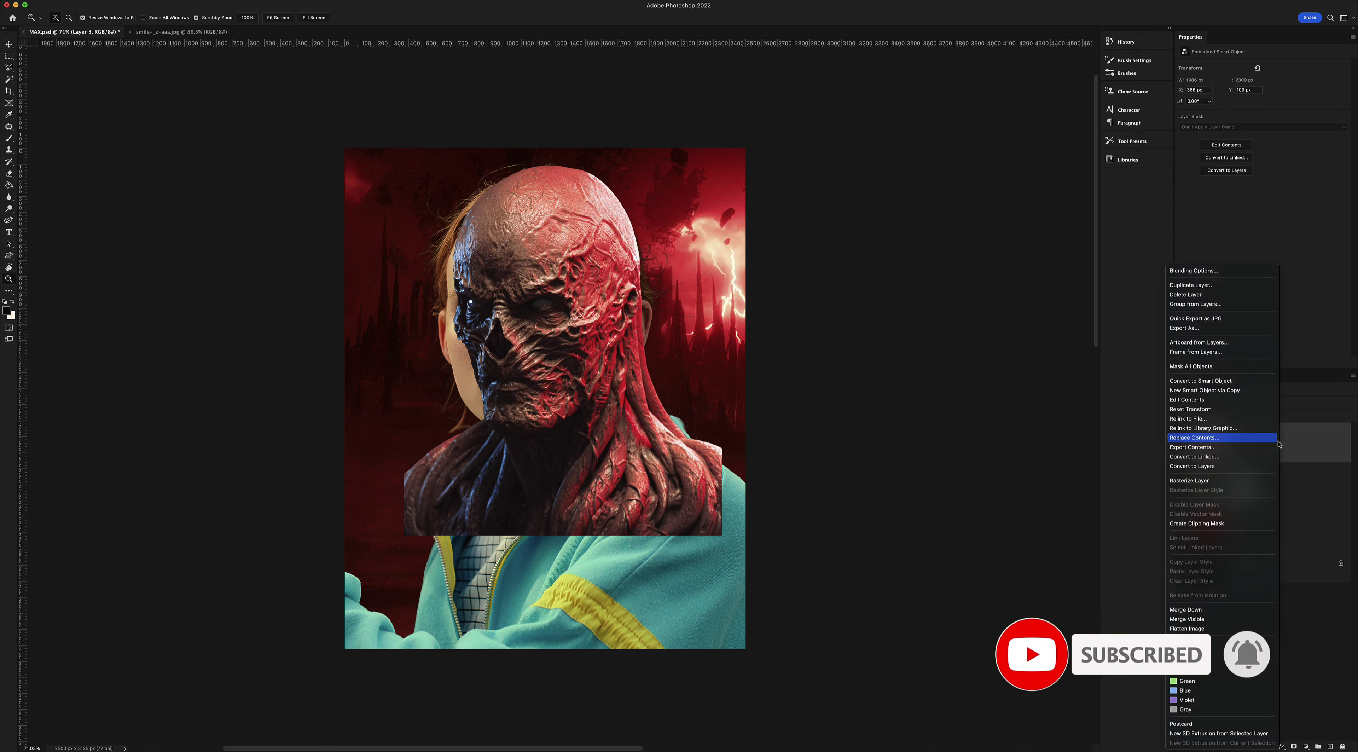
pyautogui.click(1244, 481)
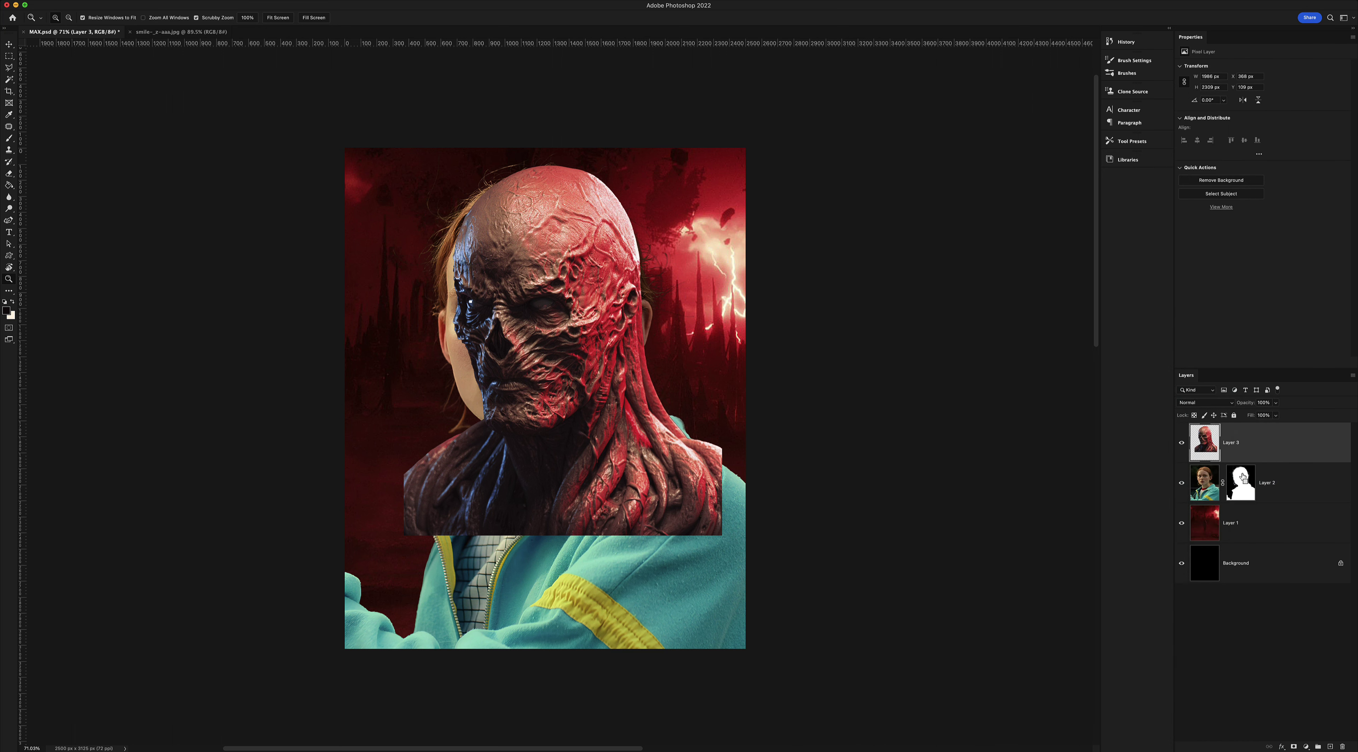
# Duplicate the creature layer twice, hide the two lower copies, and select the top copy
pyautogui.press('super+j')
pyautogui.press('super+j')
pyautogui.click(1182, 482)
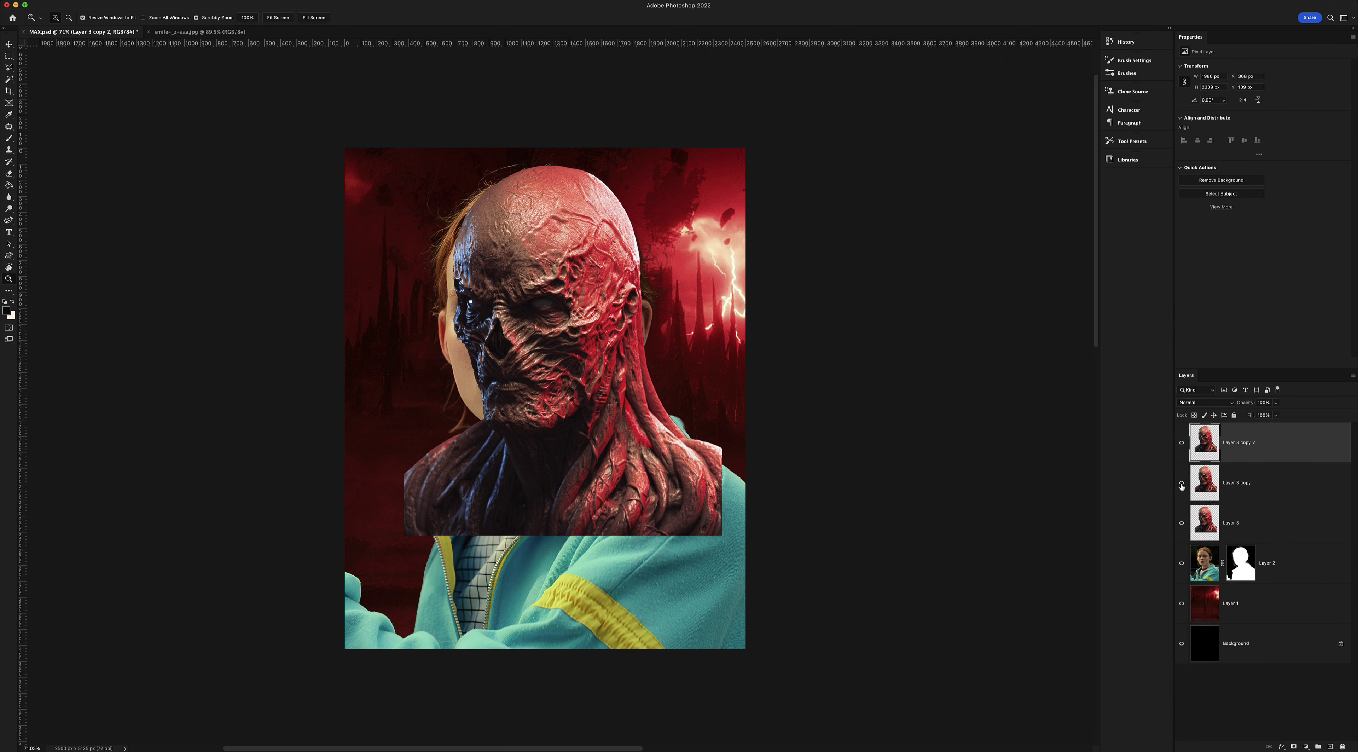
pyautogui.click(1182, 522)
pyautogui.press('super+t')
pyautogui.rightClick(610, 305)
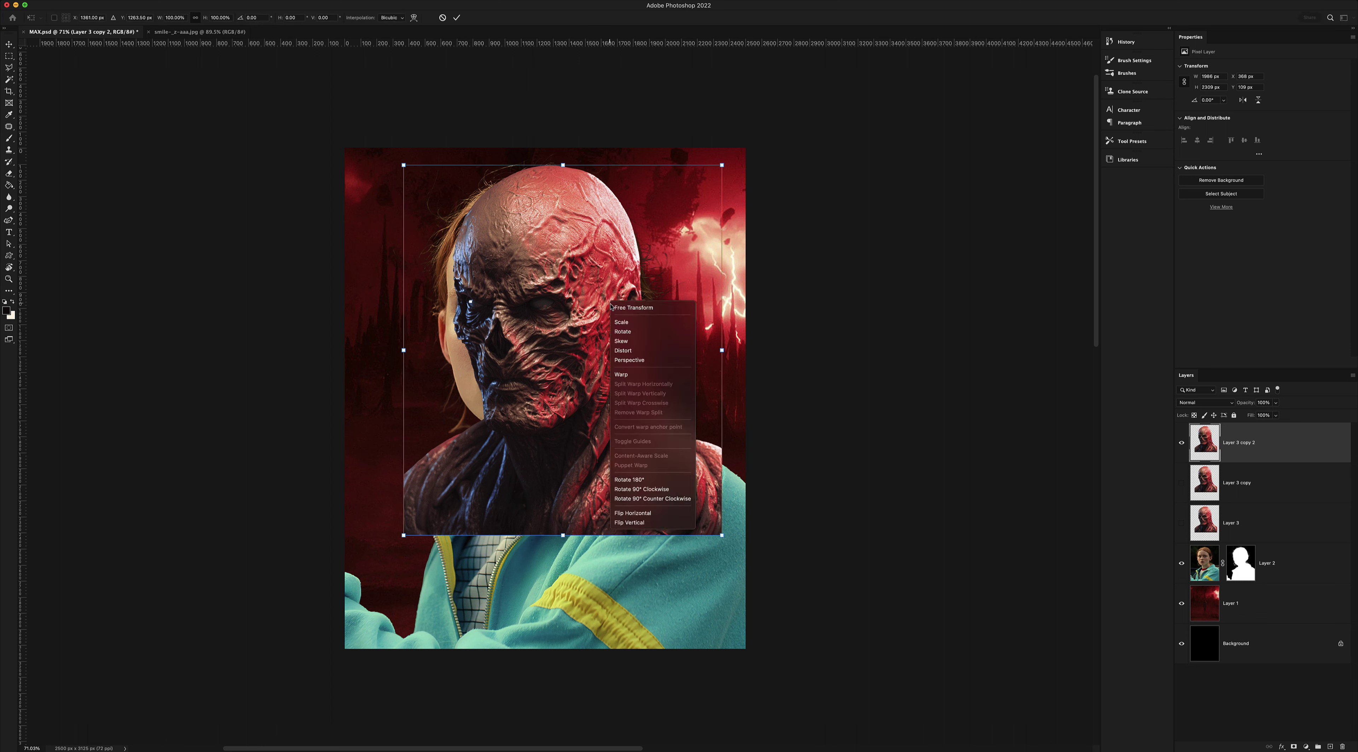
pyautogui.press('Escape')
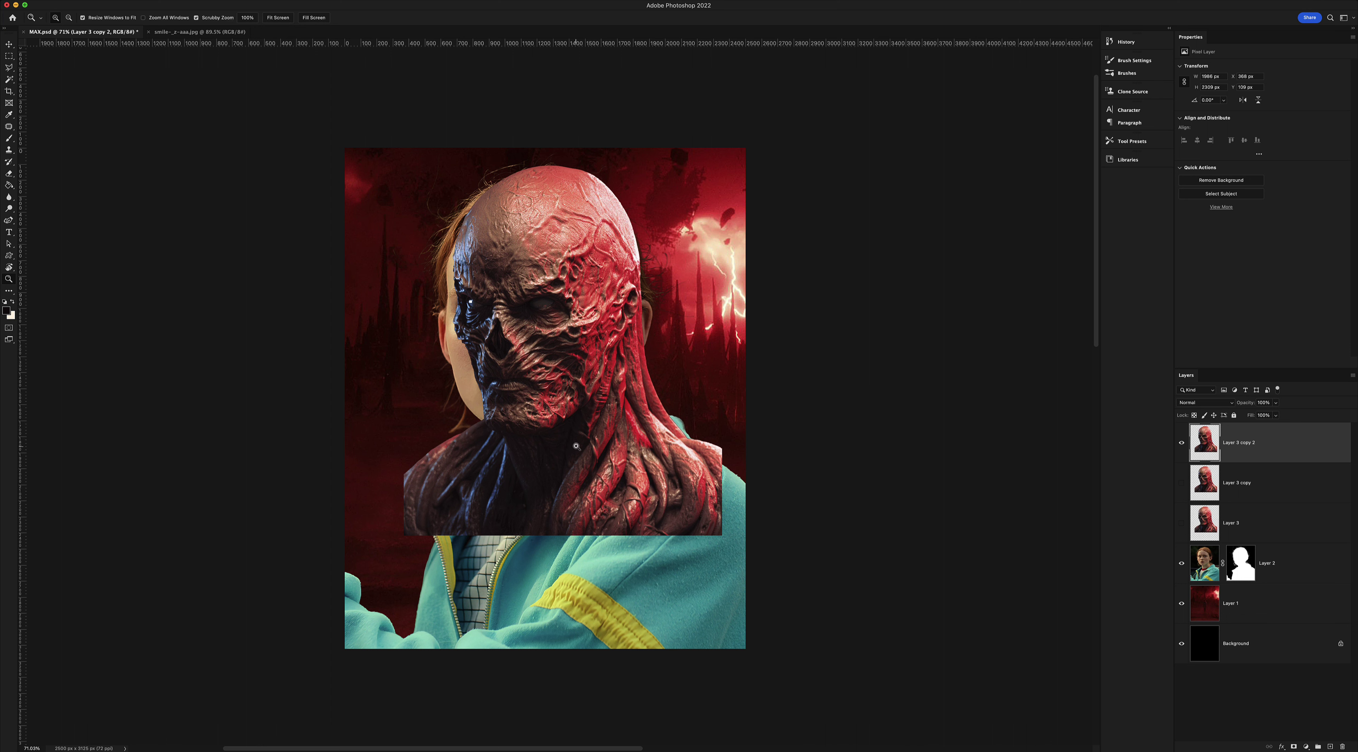
pyautogui.press('Return')
pyautogui.rightClick(607, 431)
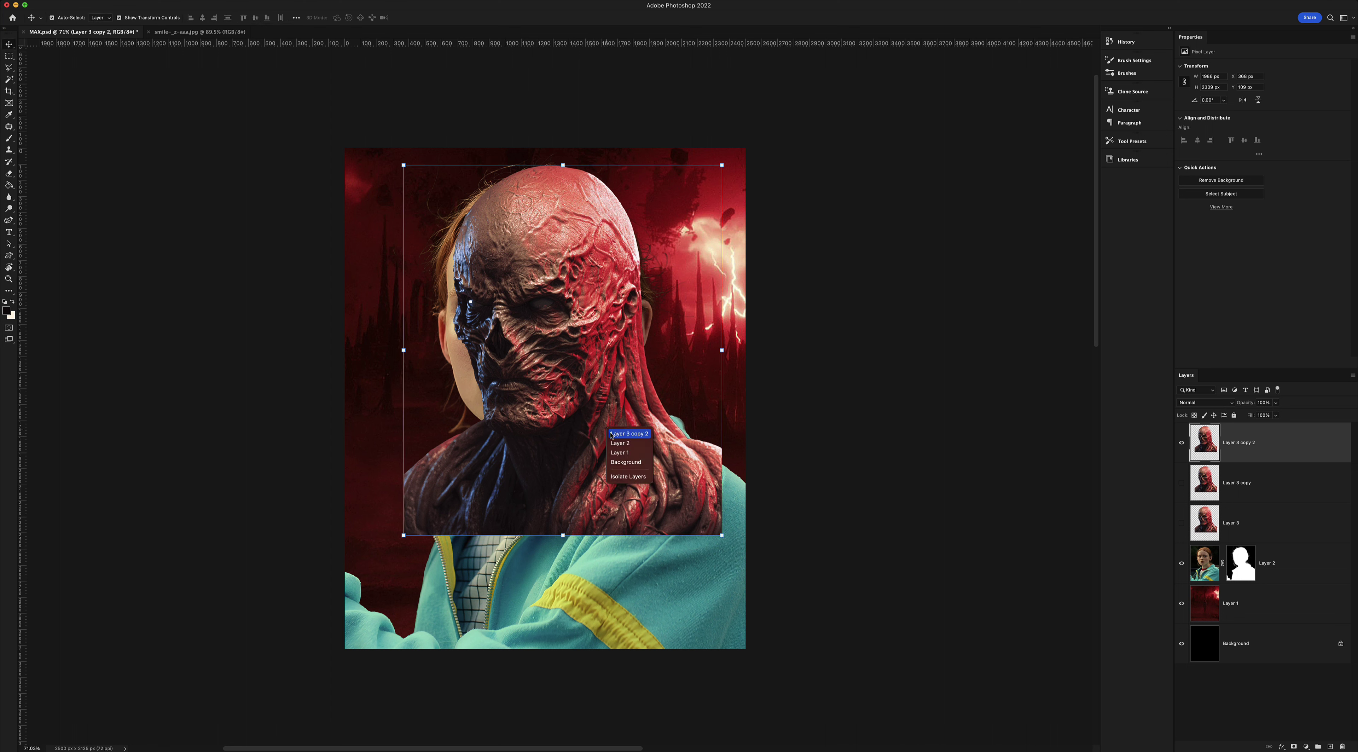
pyautogui.click(611, 433)
# Perspective-transform the top creature copy and shift it left over the girl's head
pyautogui.hotkey('ctrl', 't')
pyautogui.rightClick(600, 434)
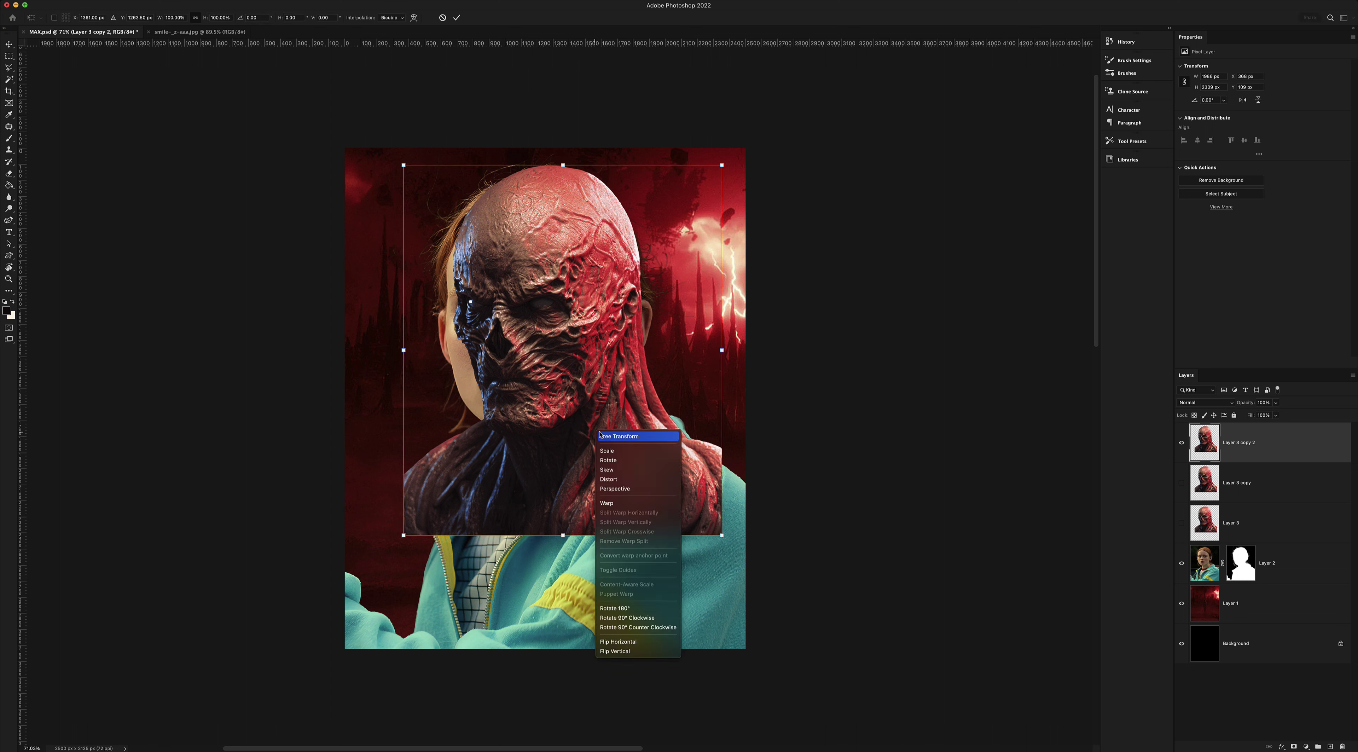
pyautogui.click(614, 488)
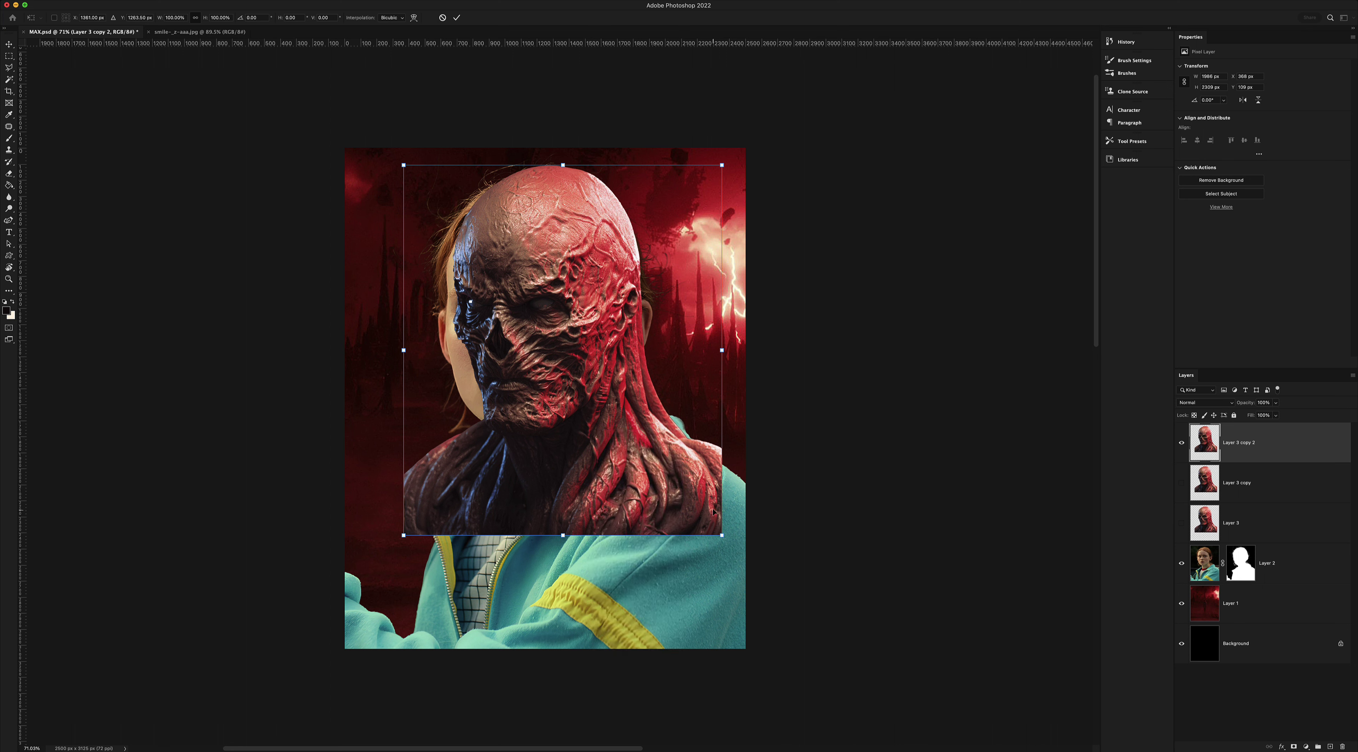
pyautogui.moveTo(723, 536); pyautogui.dragTo(734, 514)
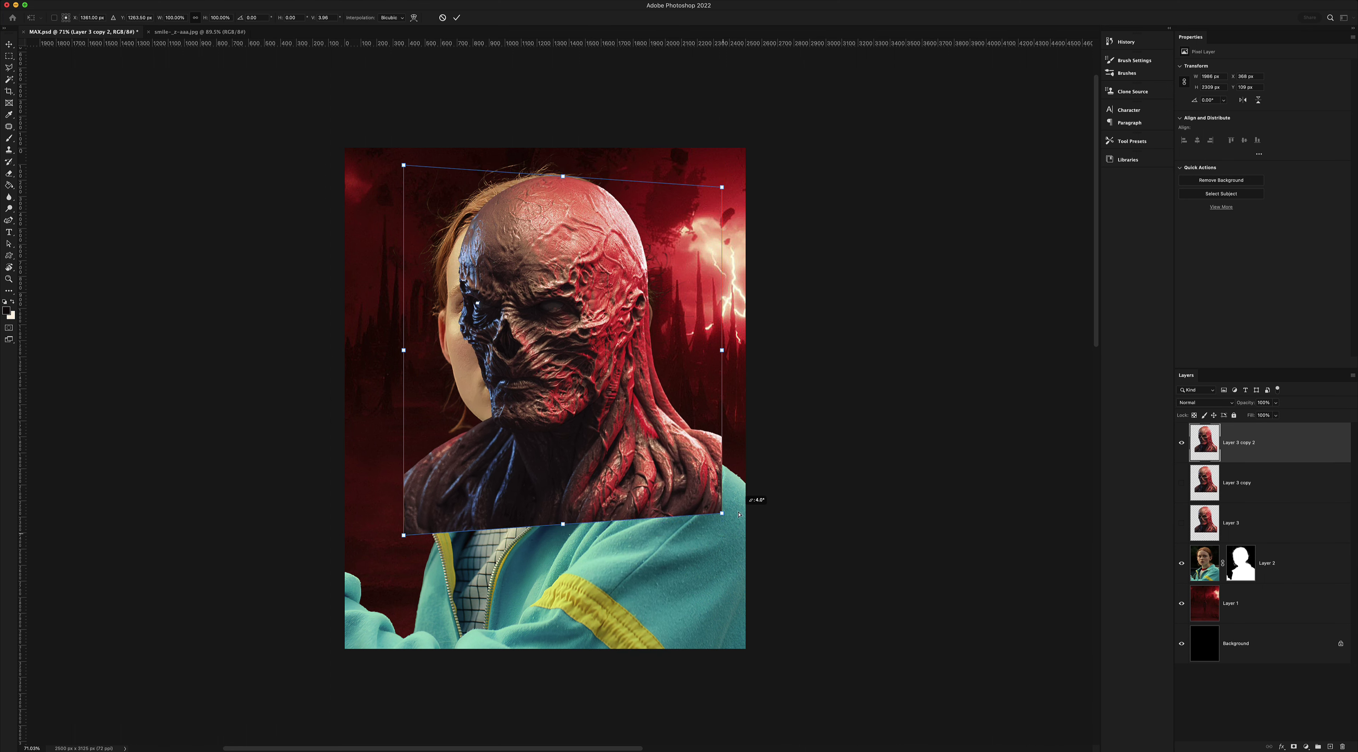
pyautogui.moveTo(394, 535); pyautogui.dragTo(402, 549)
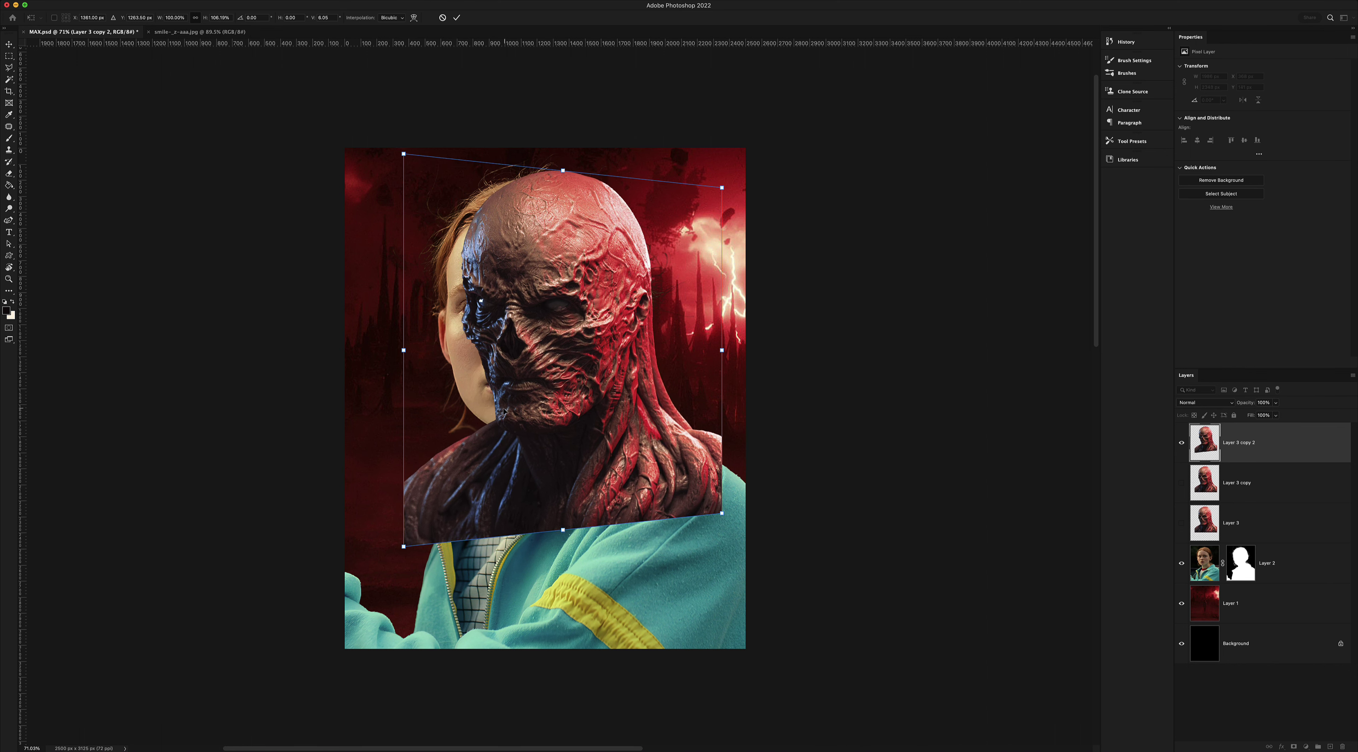
pyautogui.moveTo(503, 412); pyautogui.dragTo(482, 424)
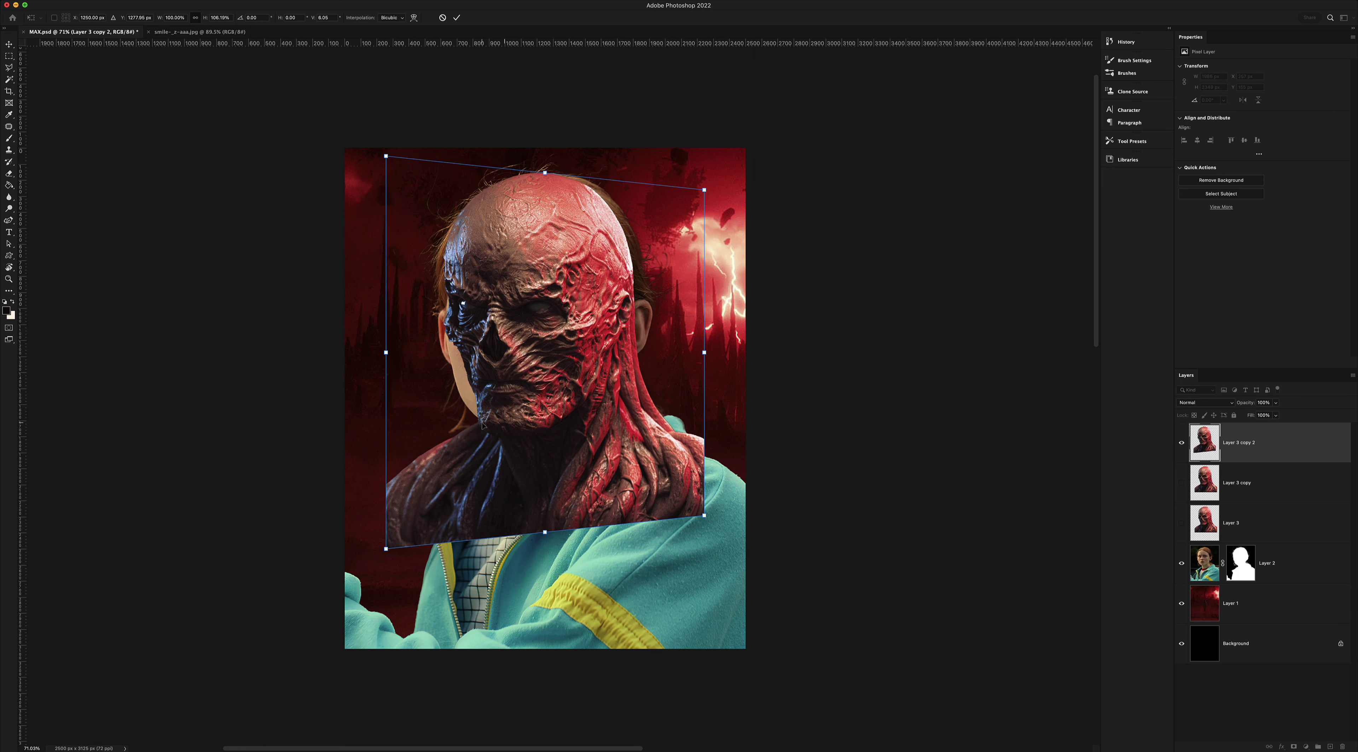
pyautogui.press('Return')
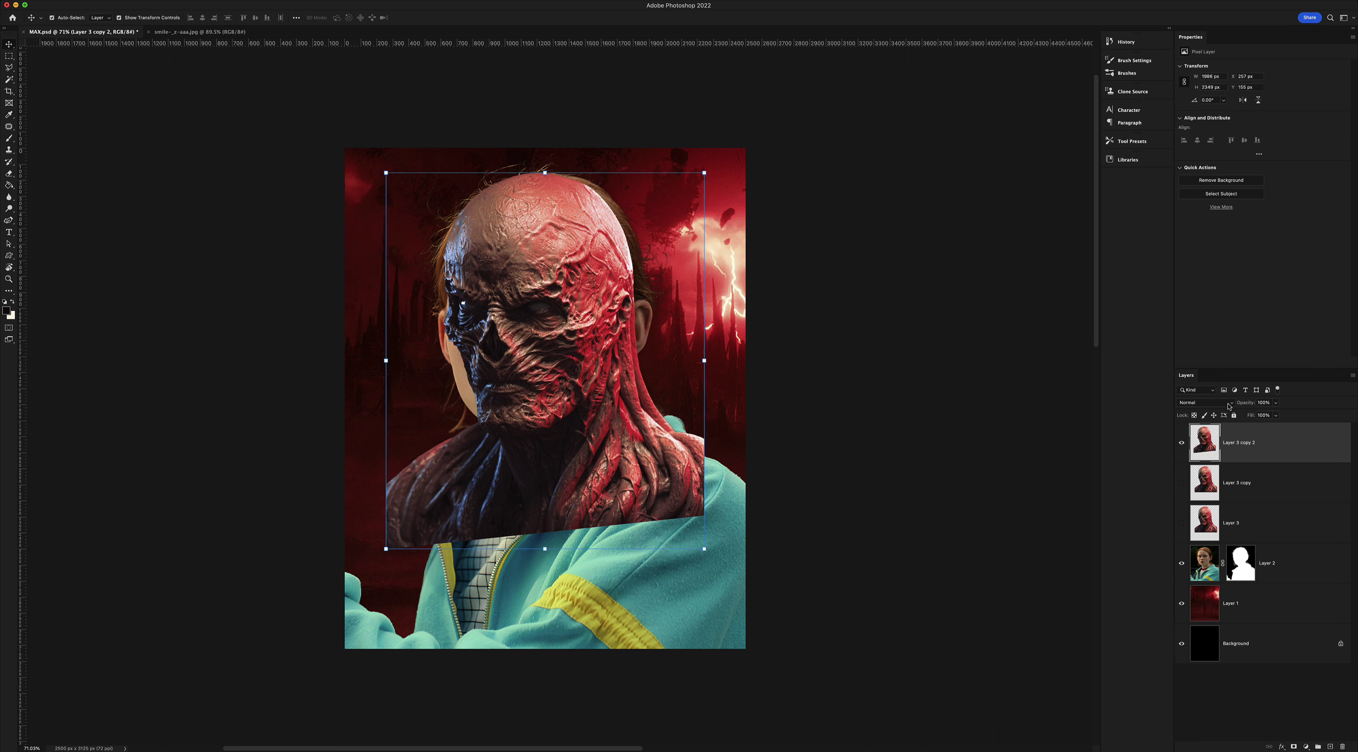
# Set the top creature copy to Darken and skew its right corners to fit her head
pyautogui.click(1229, 404)
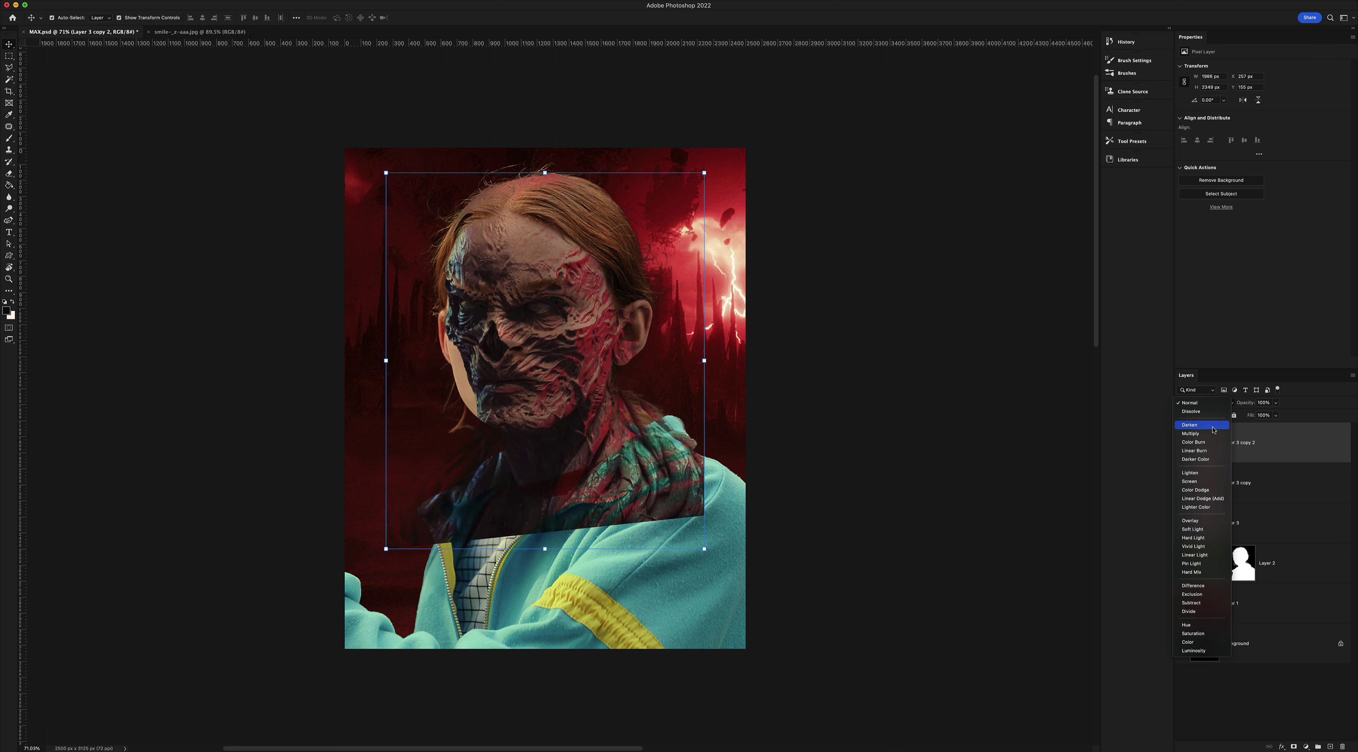
pyautogui.click(1215, 430)
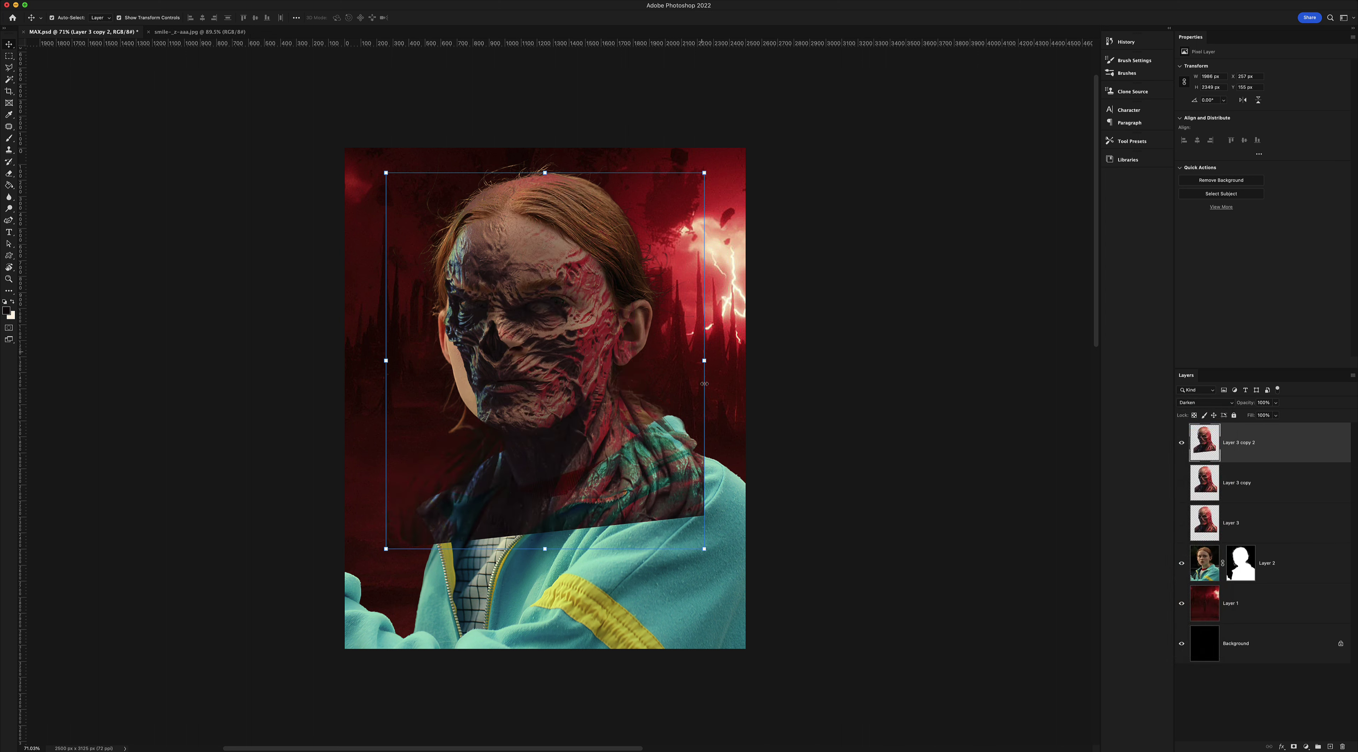
pyautogui.click(705, 549)
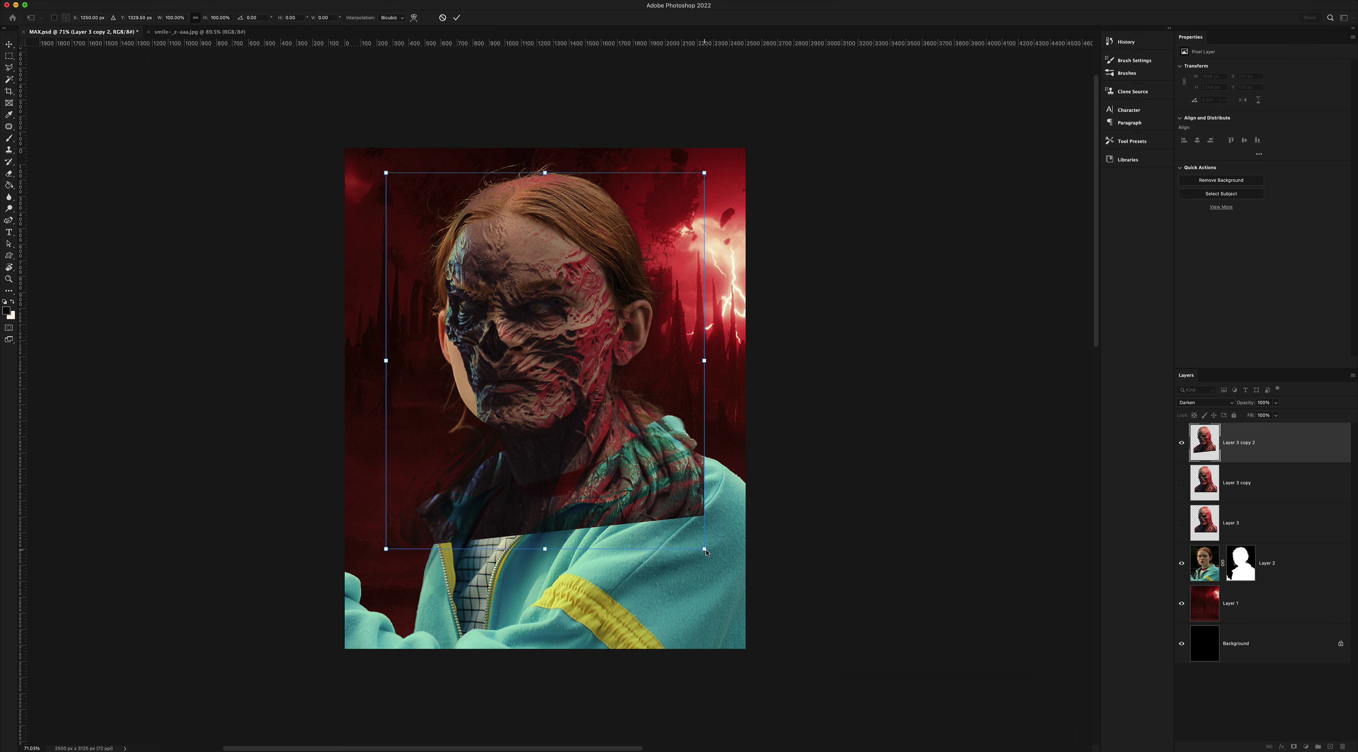
pyautogui.rightClick(658, 392)
pyautogui.click(686, 449)
pyautogui.moveTo(706, 176)
pyautogui.mouseDown()
pyautogui.moveTo(717, 156)
pyautogui.moveTo(706, 180)
pyautogui.mouseUp()
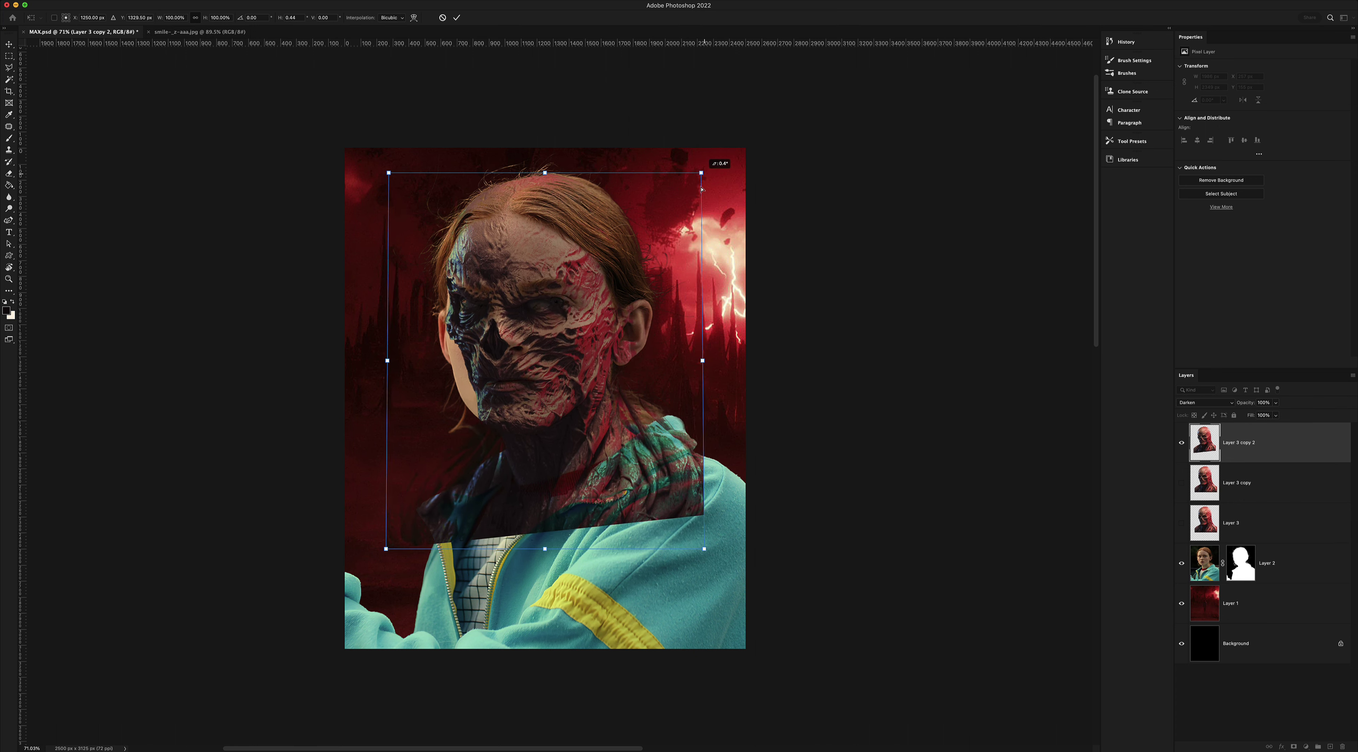
pyautogui.moveTo(706, 552); pyautogui.dragTo(710, 547)
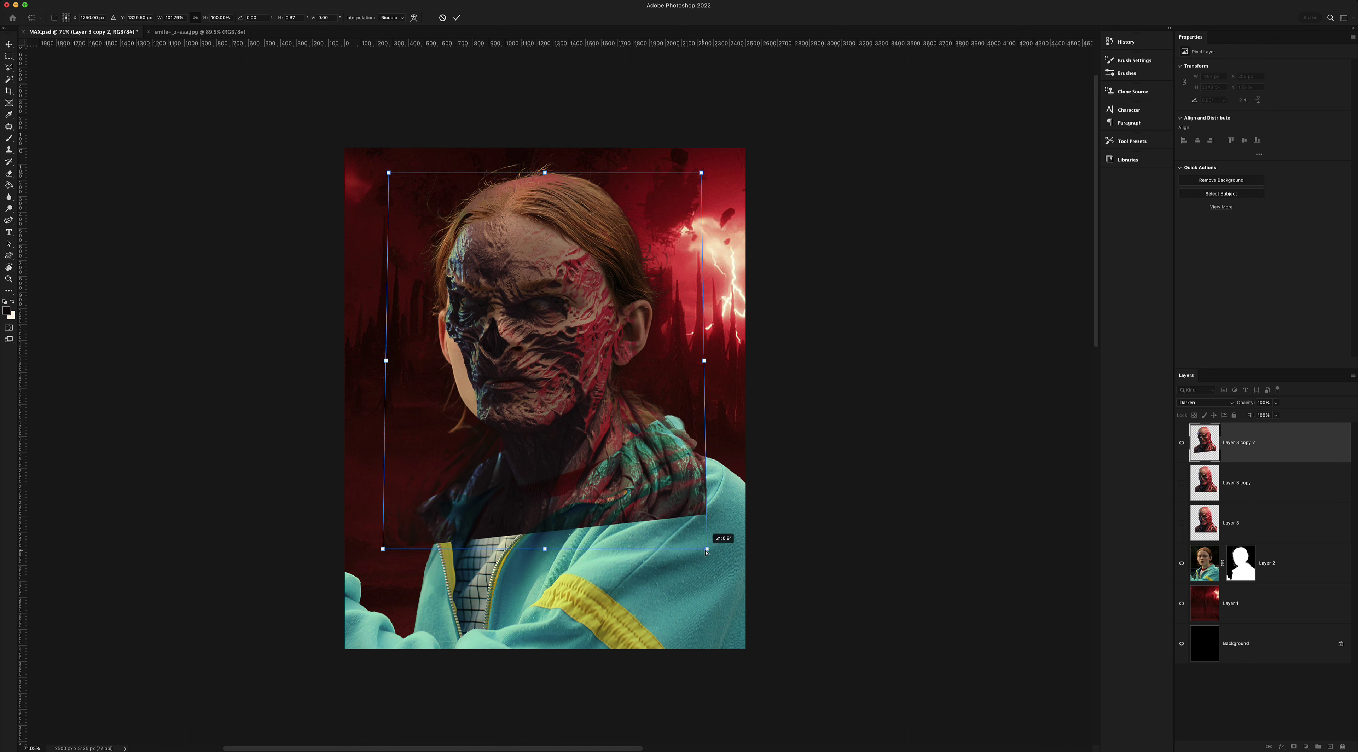
pyautogui.moveTo(710, 547); pyautogui.dragTo(729, 549)
pyautogui.press('Return')
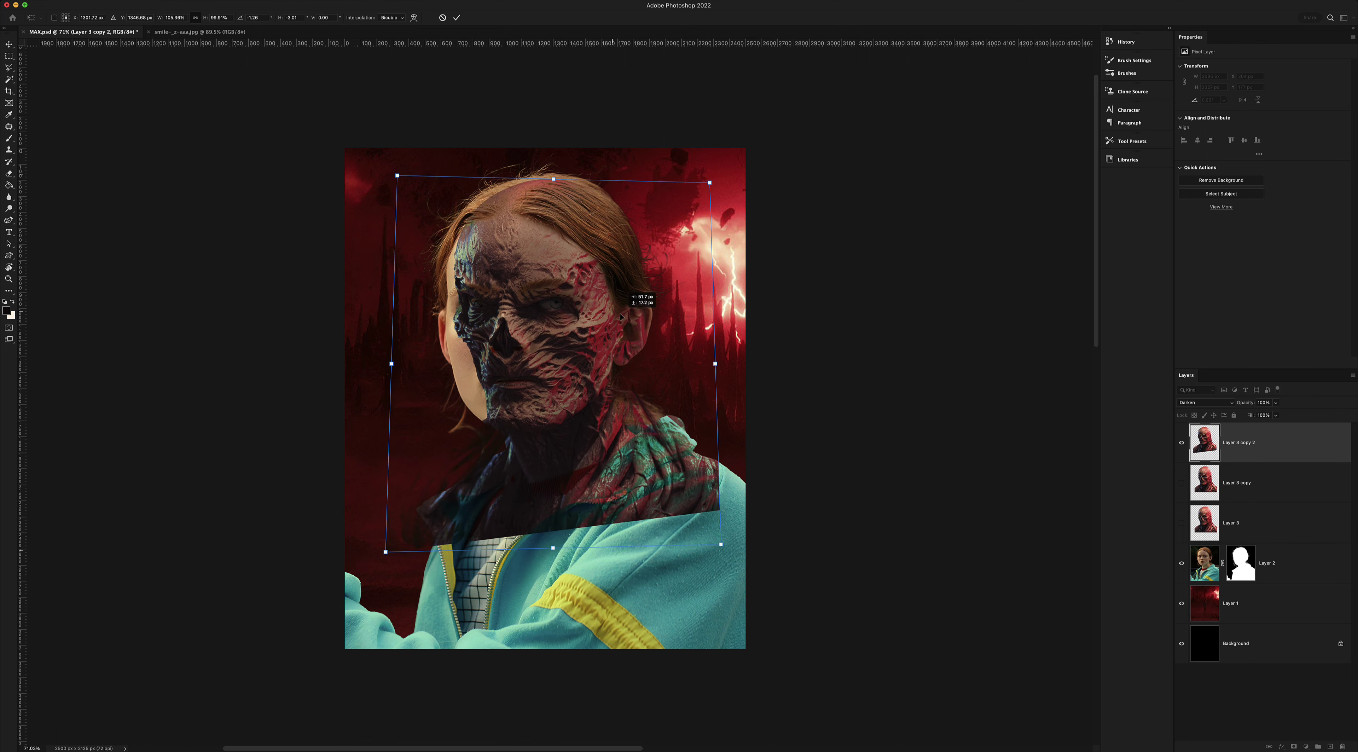
pyautogui.press('z')
pyautogui.moveTo(626, 298); pyautogui.dragTo(659, 297)
# Duplicate the creature copy and set it to Normal blending at 63% fill
pyautogui.hotkey('ctrl', 'j')
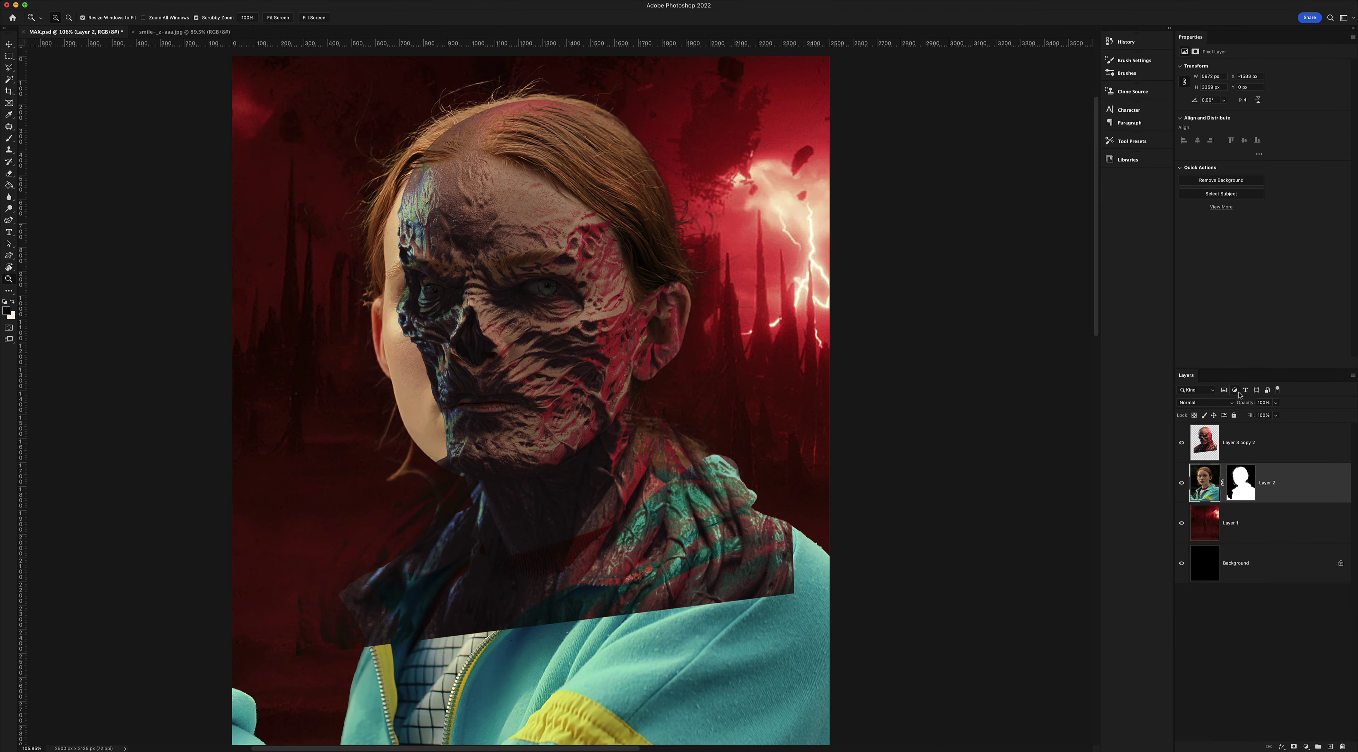
pyautogui.hotkey('ctrl', 'j')
pyautogui.click(1216, 403)
pyautogui.click(1190, 381)
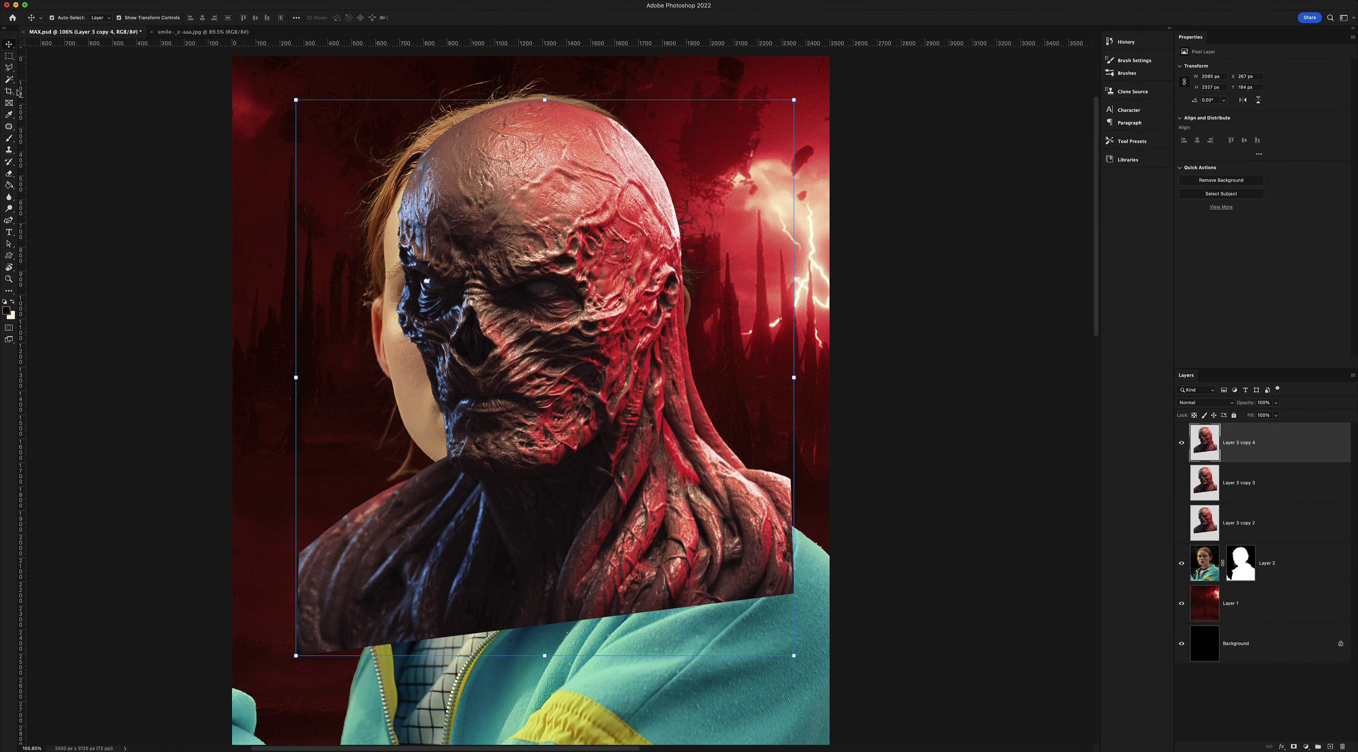
pyautogui.press('v')
pyautogui.moveTo(1276, 415); pyautogui.dragTo(1260, 426)
pyautogui.click(99, 1)
# Puppet-warp the copy, pinning the forehead, brow, nose, mouth, cheeks, jawline and neck
pyautogui.click(105, 168)
pyautogui.click(492, 168)
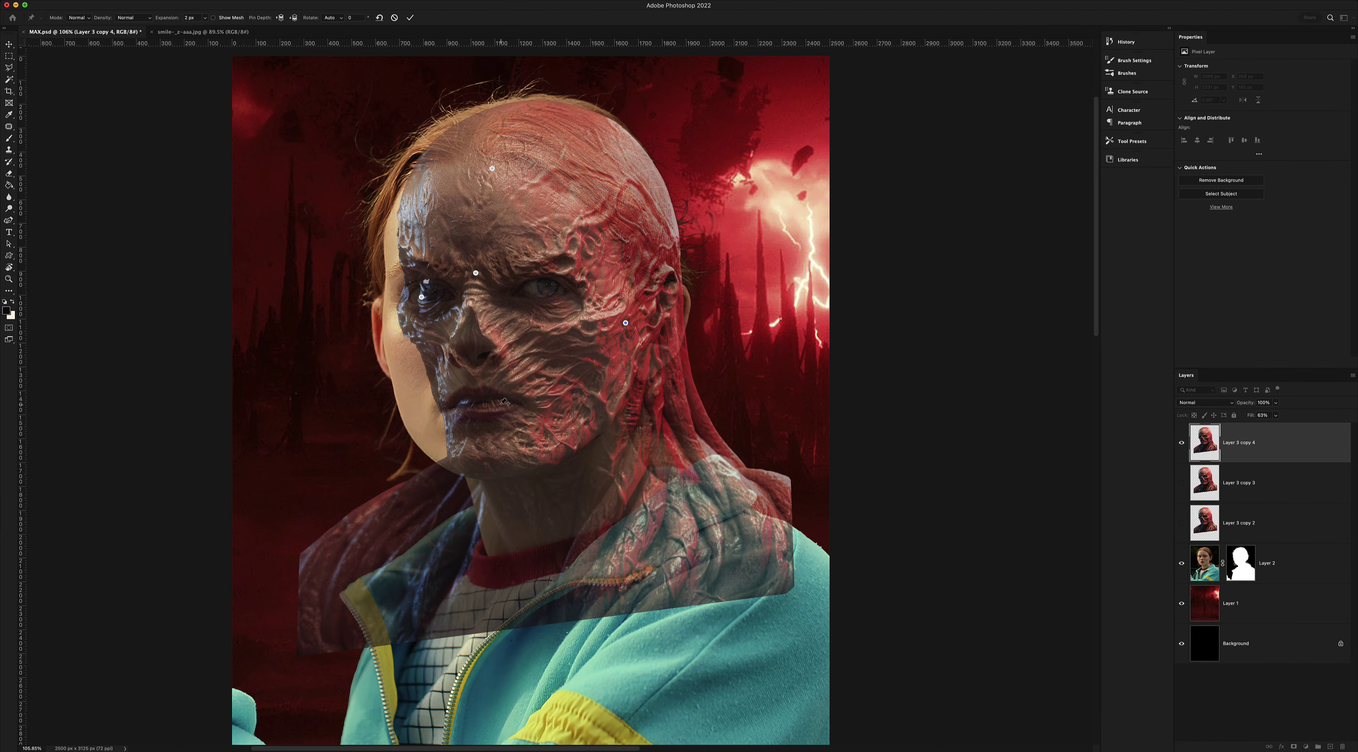
pyautogui.click(469, 344)
pyautogui.click(460, 415)
pyautogui.click(478, 407)
pyautogui.click(491, 392)
pyautogui.click(442, 353)
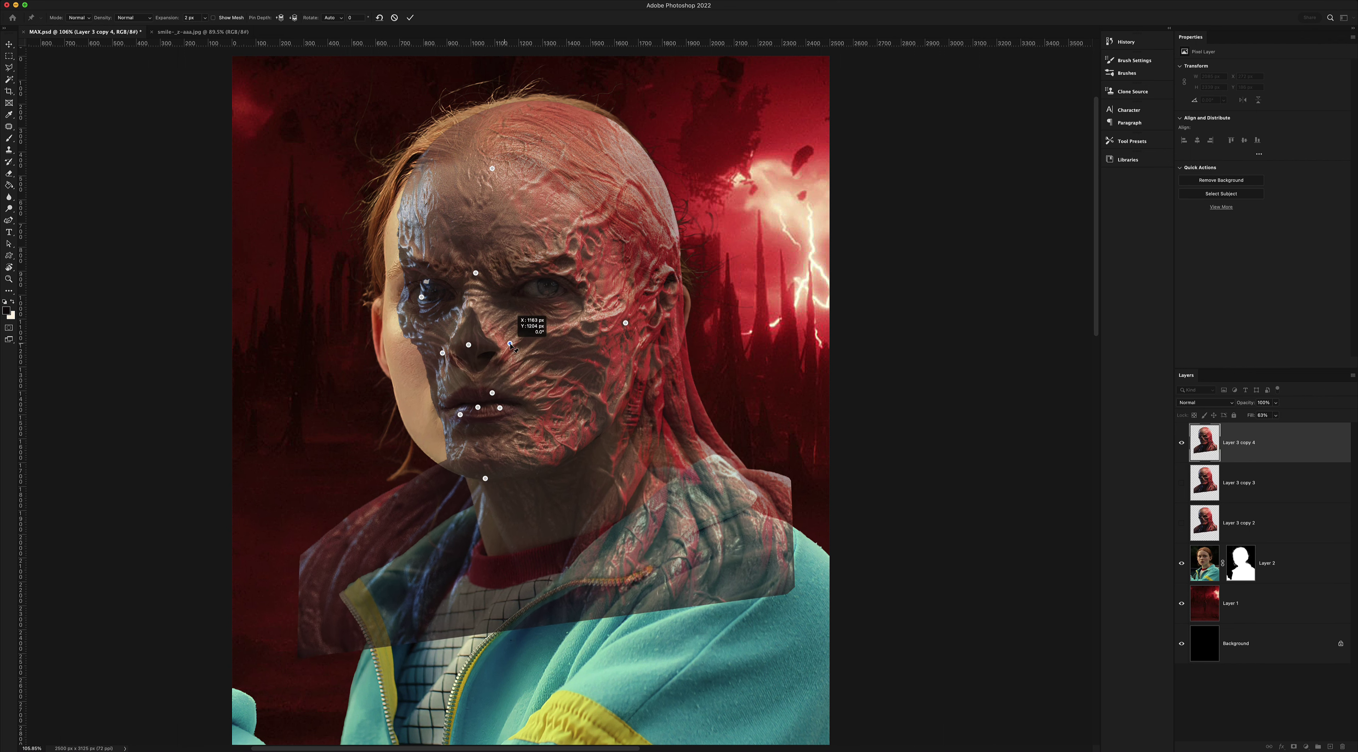
pyautogui.click(514, 348)
pyautogui.click(575, 291)
pyautogui.click(681, 289)
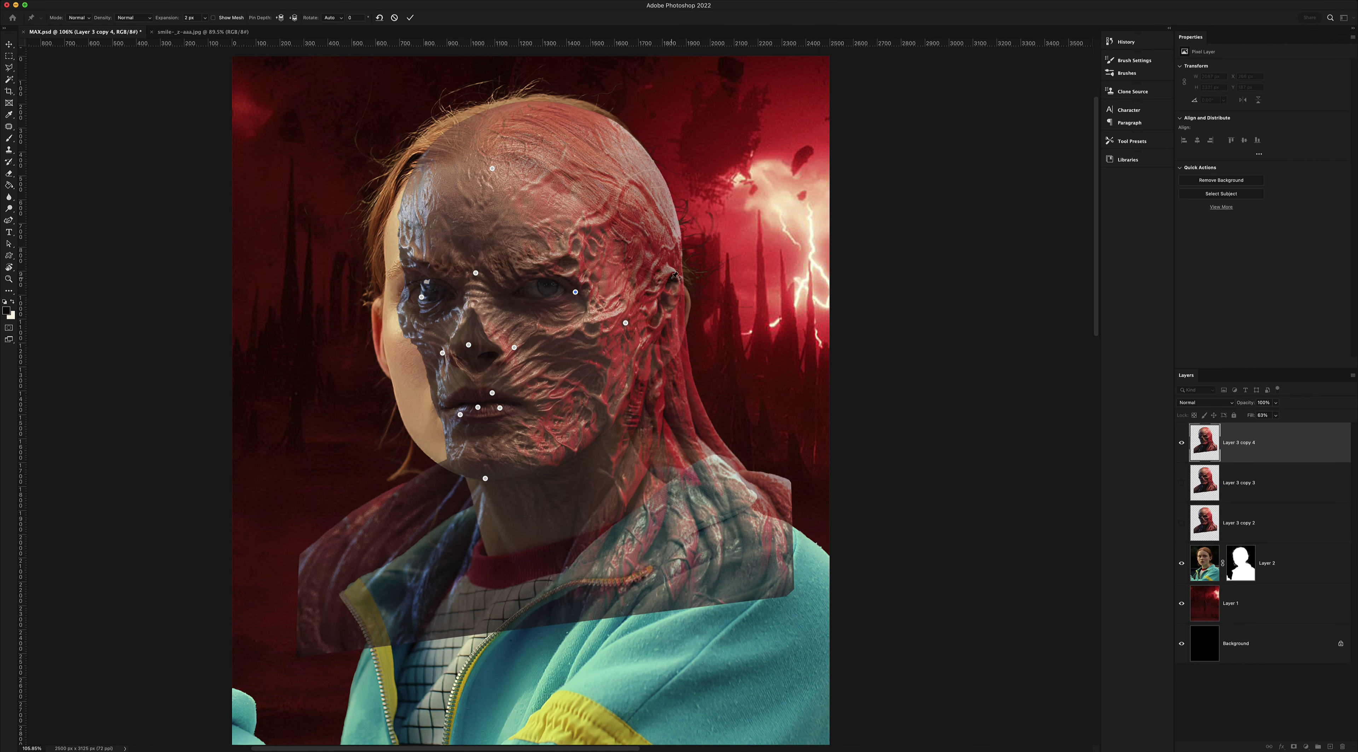
pyautogui.click(681, 340)
# Drag pins to fit the cheek and neck to hers, apply the warp, and duplicate
pyautogui.moveTo(673, 364); pyautogui.dragTo(653, 379)
pyautogui.click(675, 355)
pyautogui.click(675, 409)
pyautogui.click(642, 436)
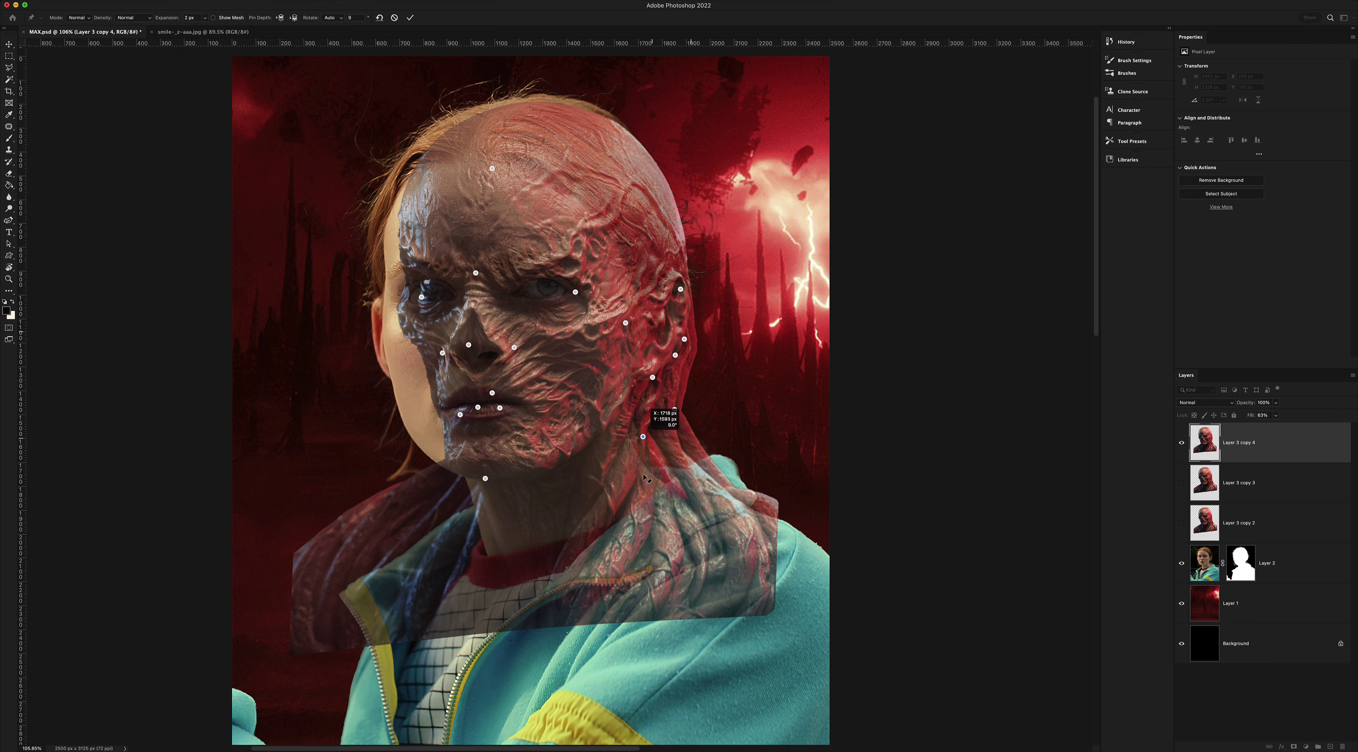
pyautogui.click(620, 501)
pyautogui.click(589, 533)
pyautogui.moveTo(588, 534); pyautogui.dragTo(601, 523)
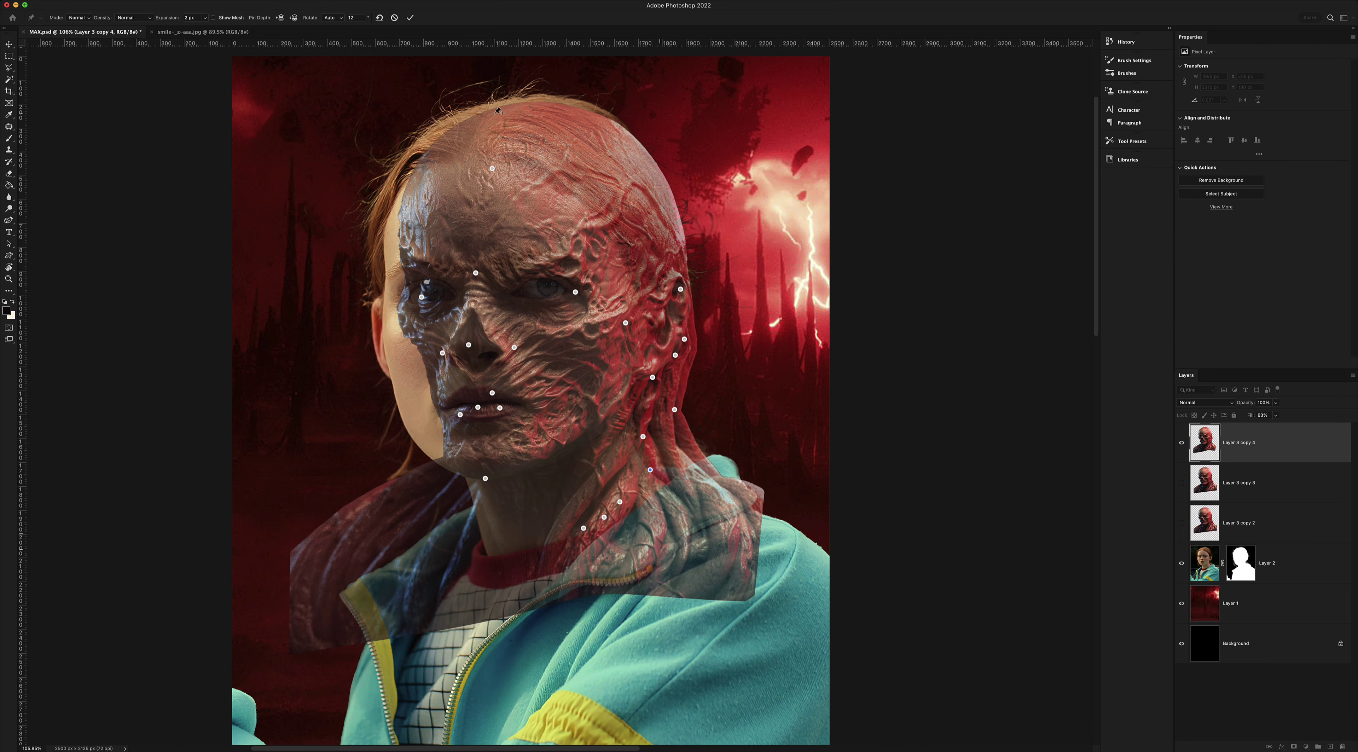
pyautogui.press('Return')
pyautogui.hotkey('ctrl', 'j')
pyautogui.hotkey('ctrl', 'j')
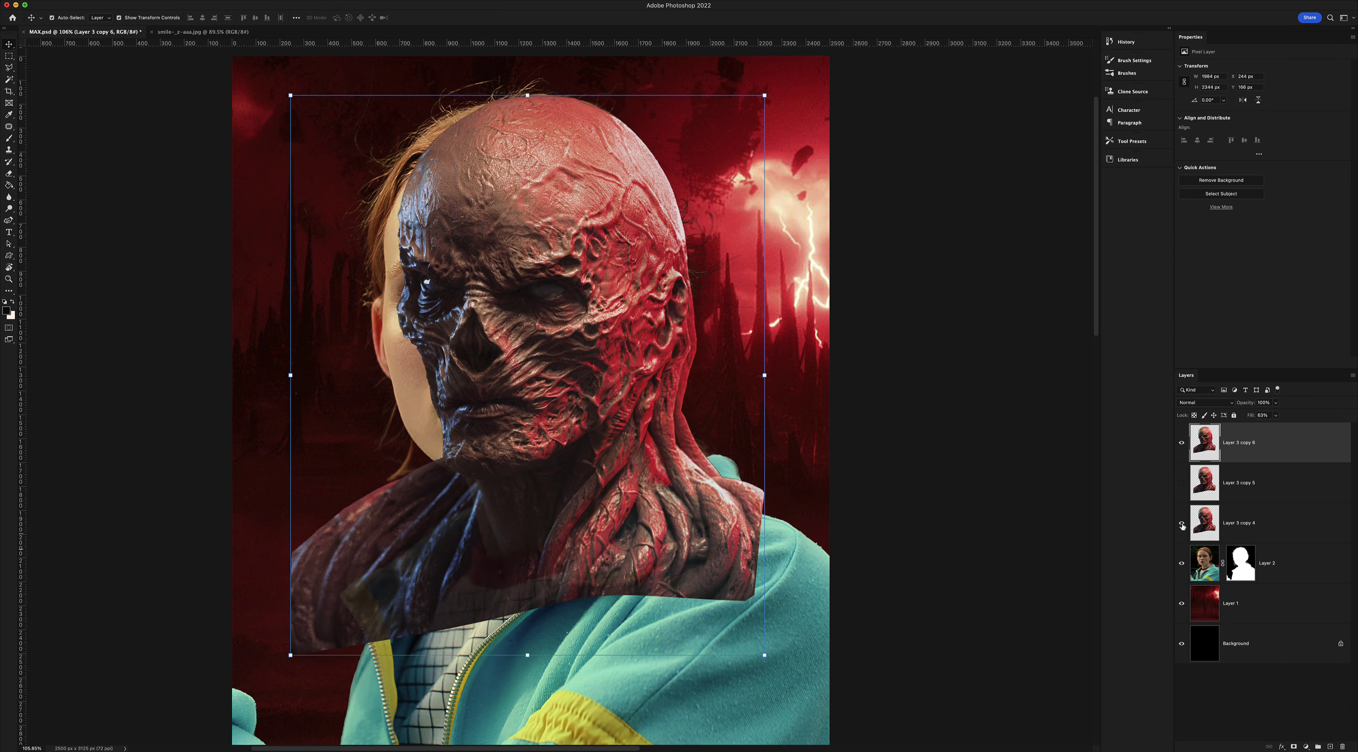
# Hide copies 5 and 4, and set the top copy 6 to Overlay at 100% fill
pyautogui.click(1182, 483)
pyautogui.click(1182, 523)
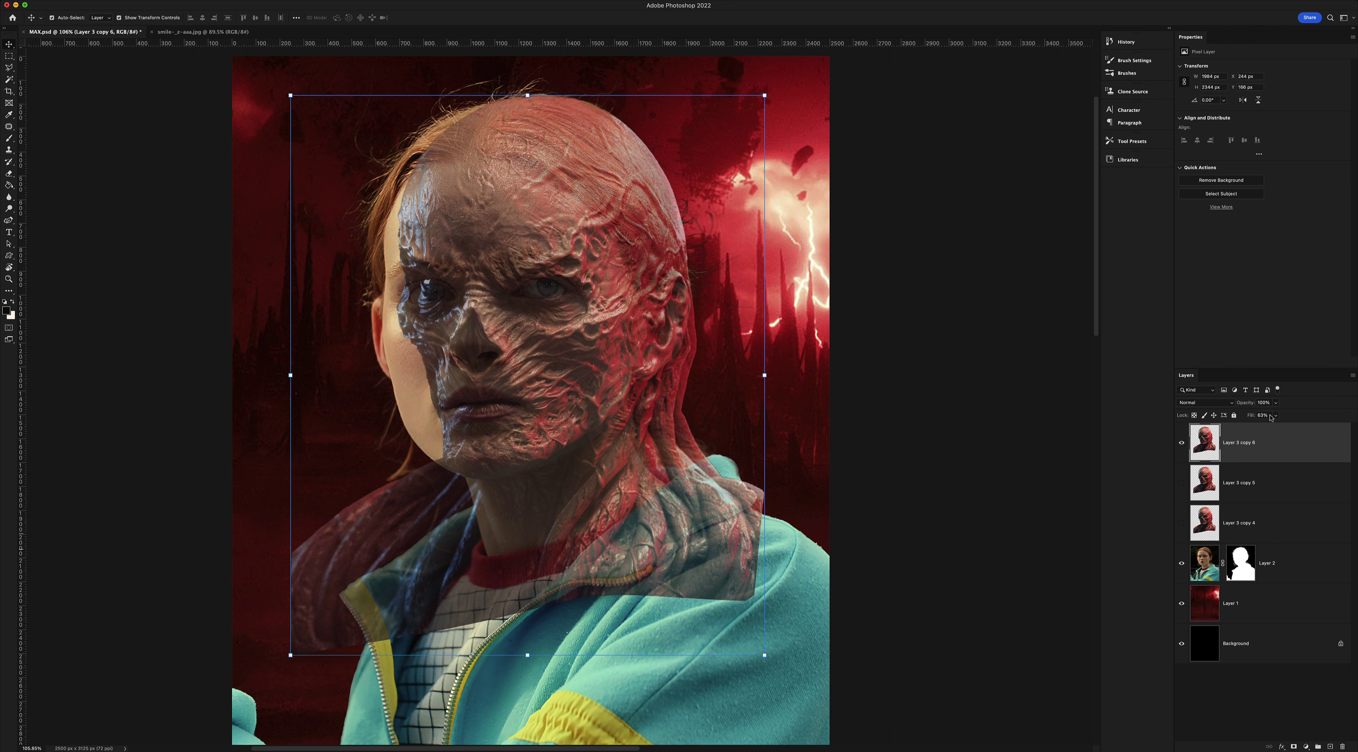
pyautogui.moveTo(1271, 418); pyautogui.dragTo(1275, 419)
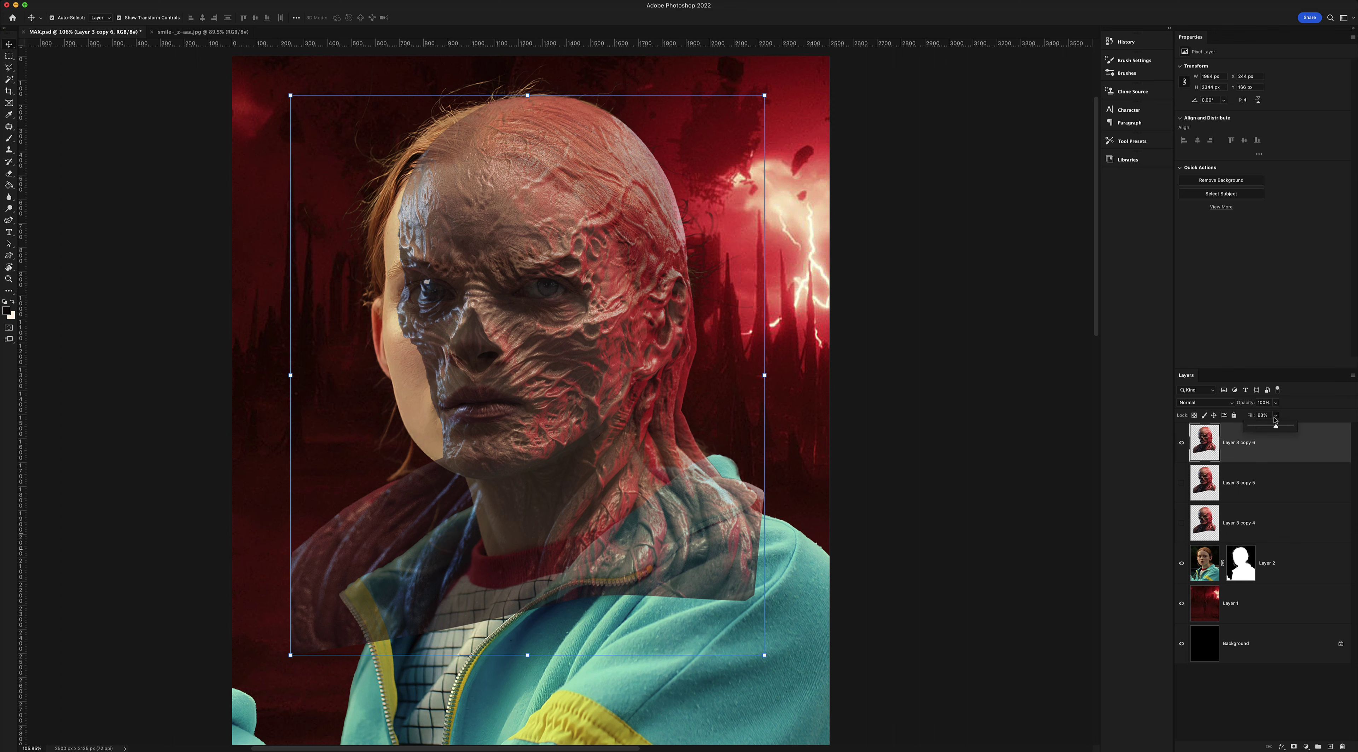
pyautogui.click(1233, 404)
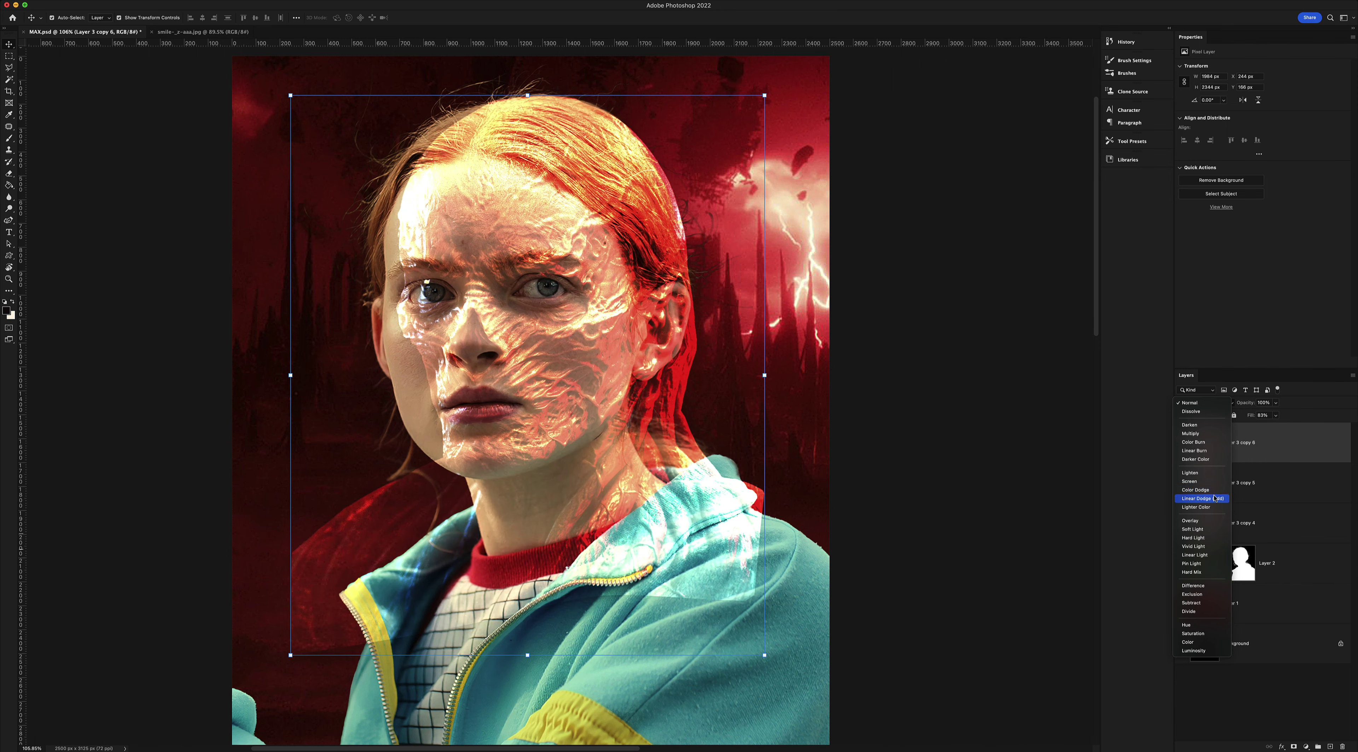
pyautogui.click(1212, 523)
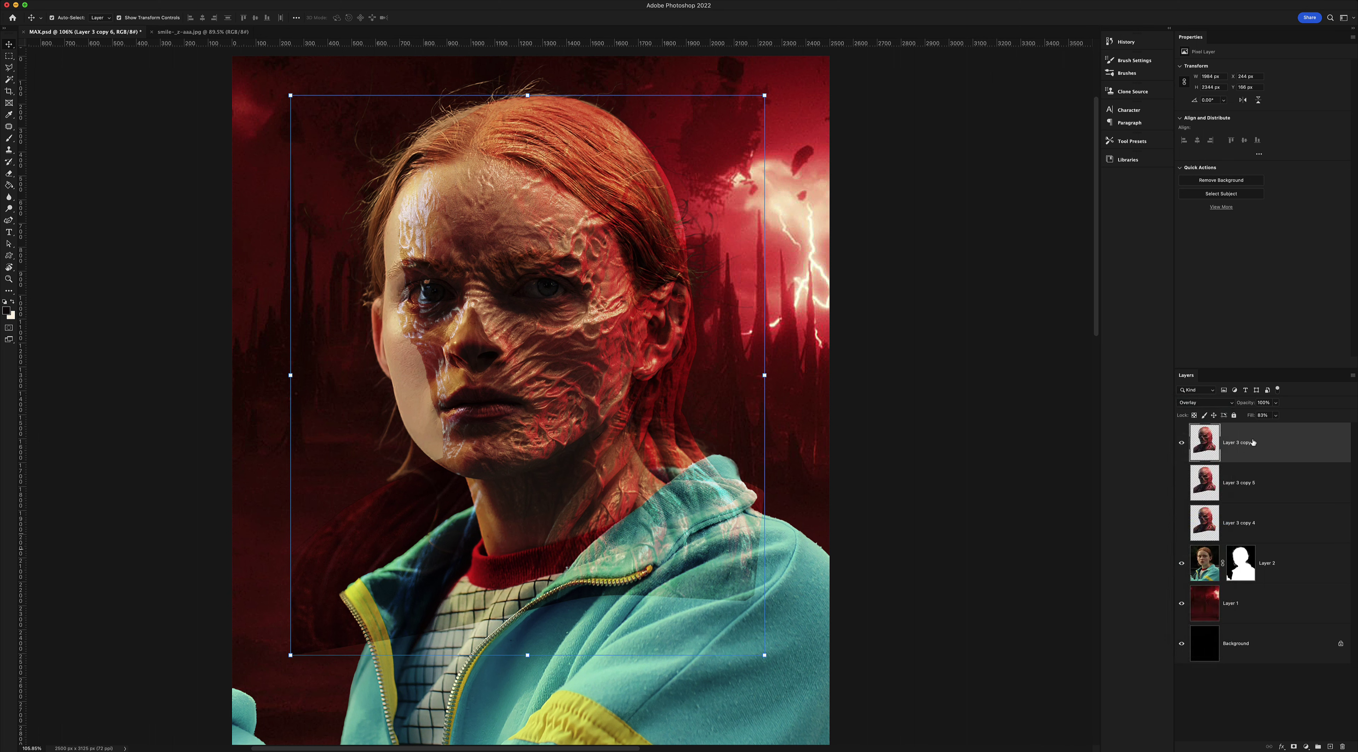
pyautogui.click(1275, 415)
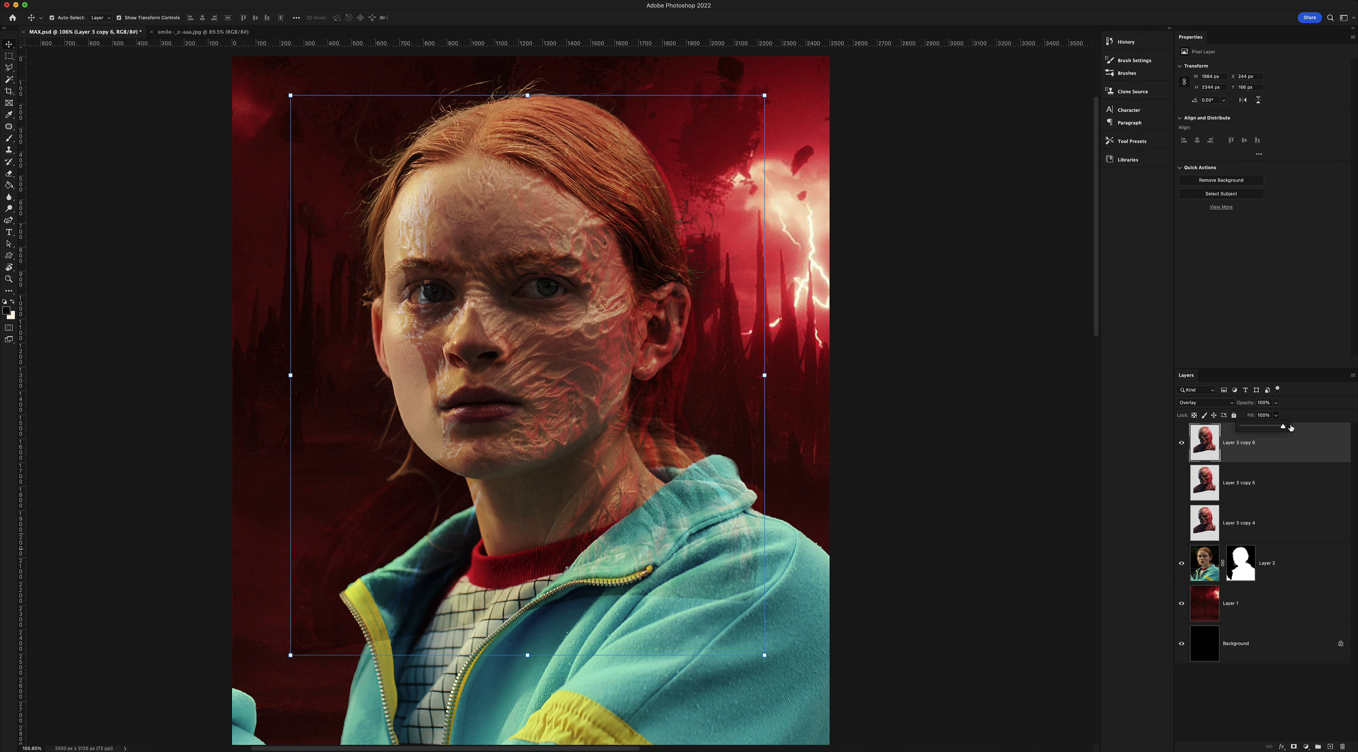
pyautogui.click(1297, 458)
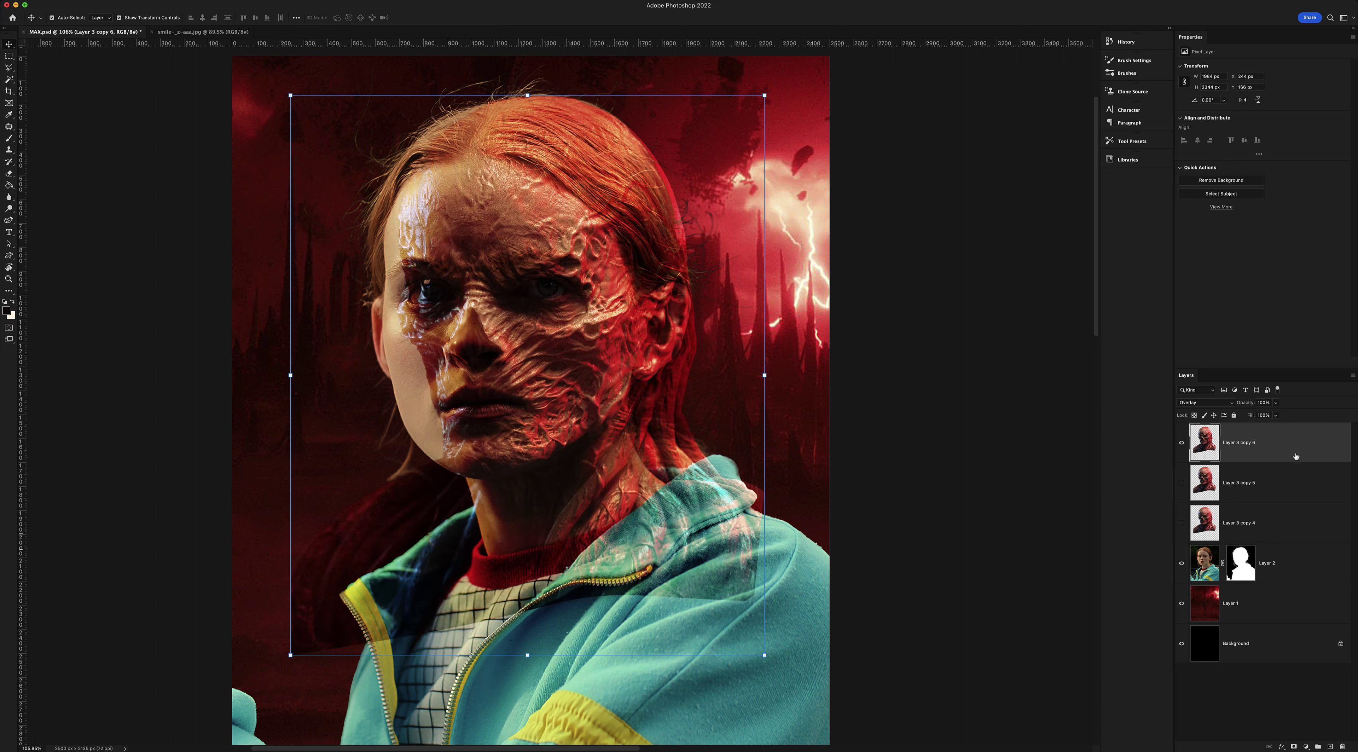
# Apply Levels to Layer 3 copy 6: midtone gamma ~1.58, output black 28, white 220
pyautogui.hotkey('ctrl', 'l')
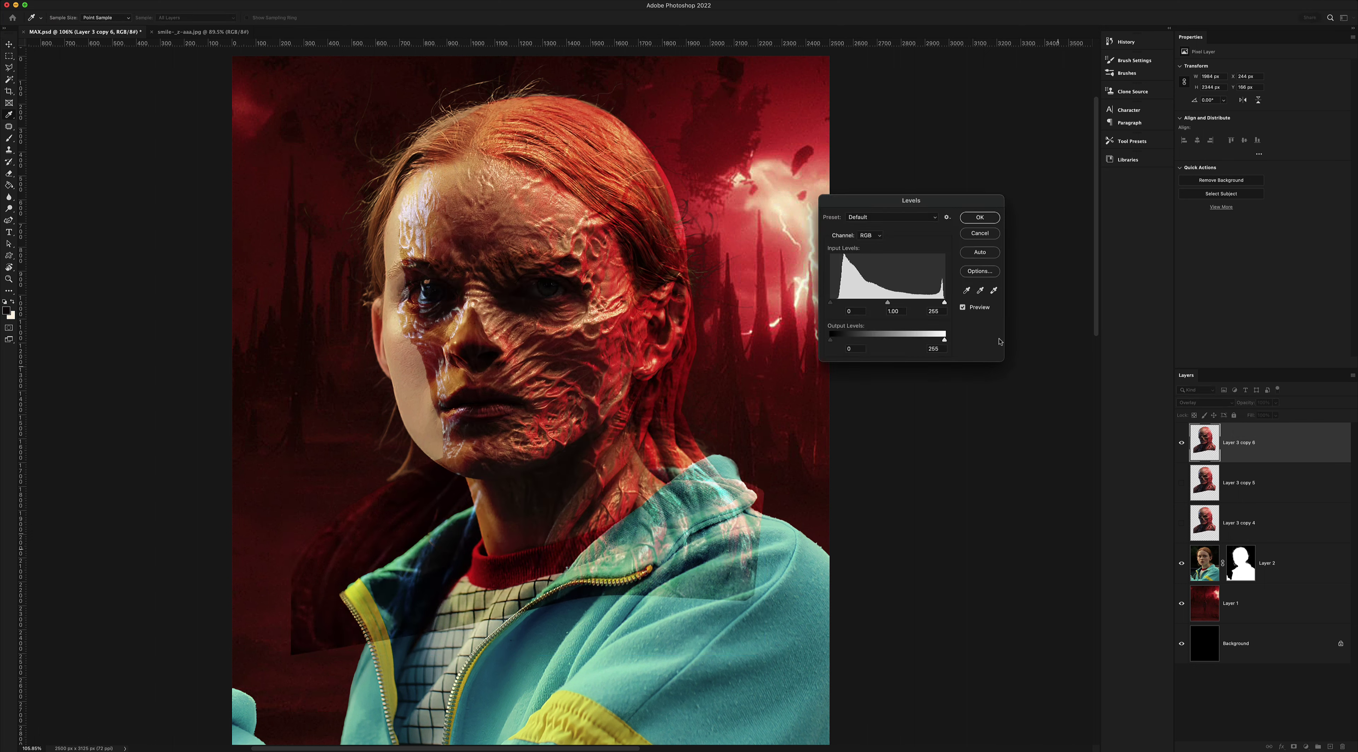
pyautogui.moveTo(887, 304); pyautogui.dragTo(868, 303)
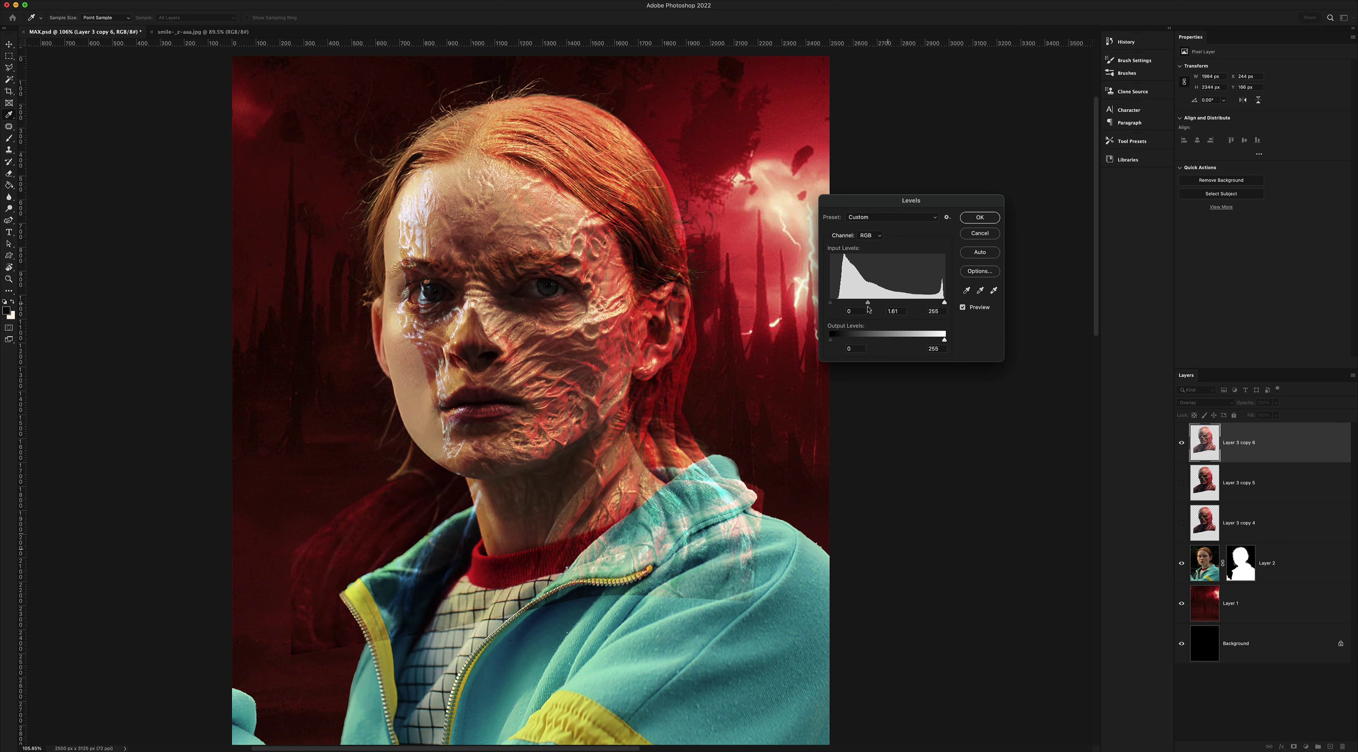
pyautogui.click(894, 311)
pyautogui.moveTo(946, 341)
pyautogui.mouseDown()
pyautogui.moveTo(918, 343)
pyautogui.moveTo(928, 343)
pyautogui.mouseUp()
pyautogui.click(934, 348)
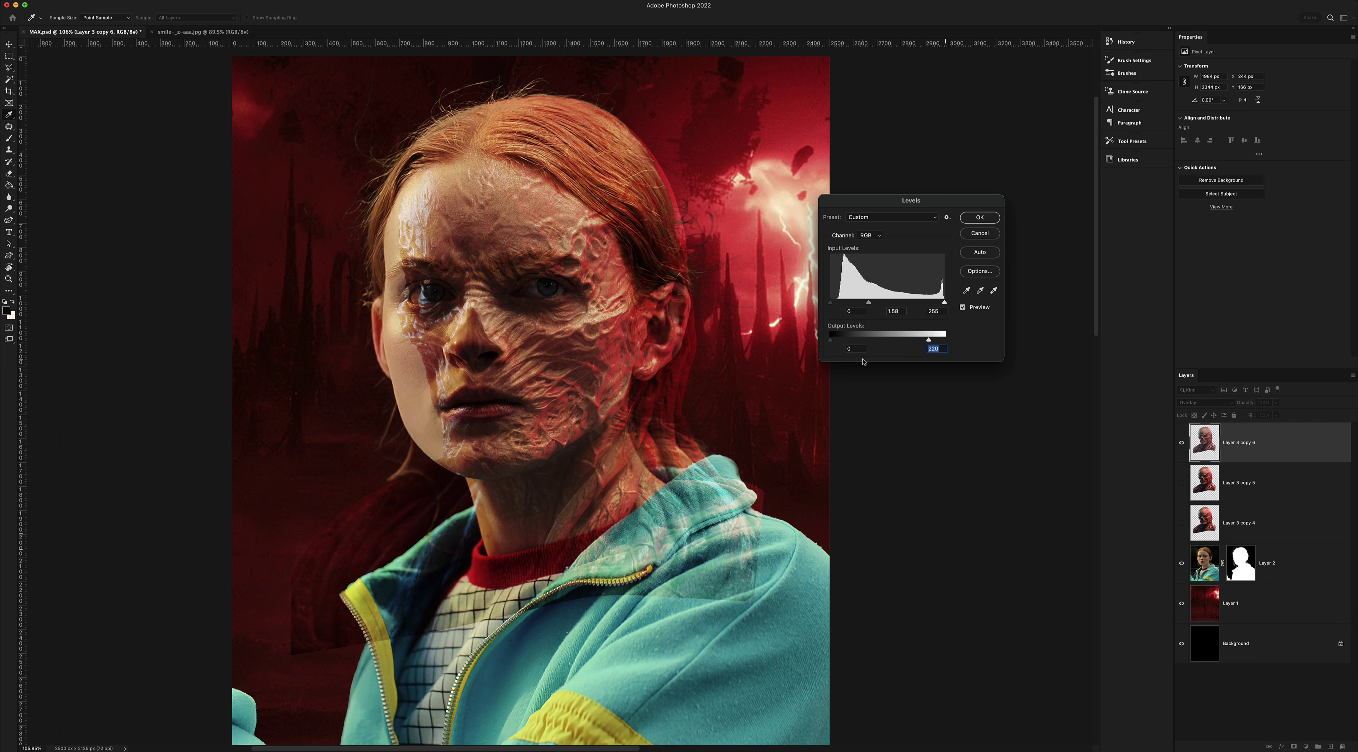
pyautogui.moveTo(832, 344)
pyautogui.mouseDown()
pyautogui.moveTo(848, 345)
pyautogui.moveTo(830, 343)
pyautogui.mouseUp()
pyautogui.hotkey('shift', 'Tab')
pyautogui.click(973, 219)
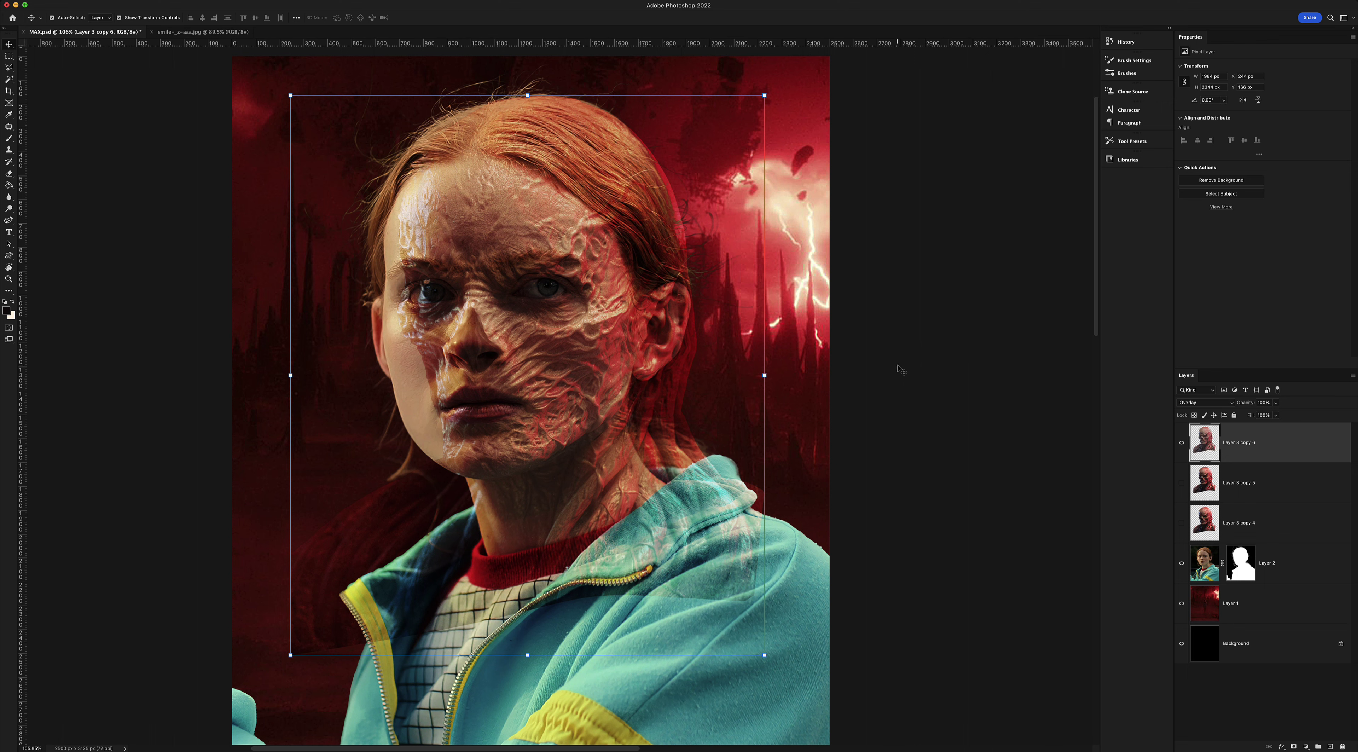
# Show Layer 3 copy 5, set it to Linear Burn at about 26% fill, and add a mask
pyautogui.click(1182, 483)
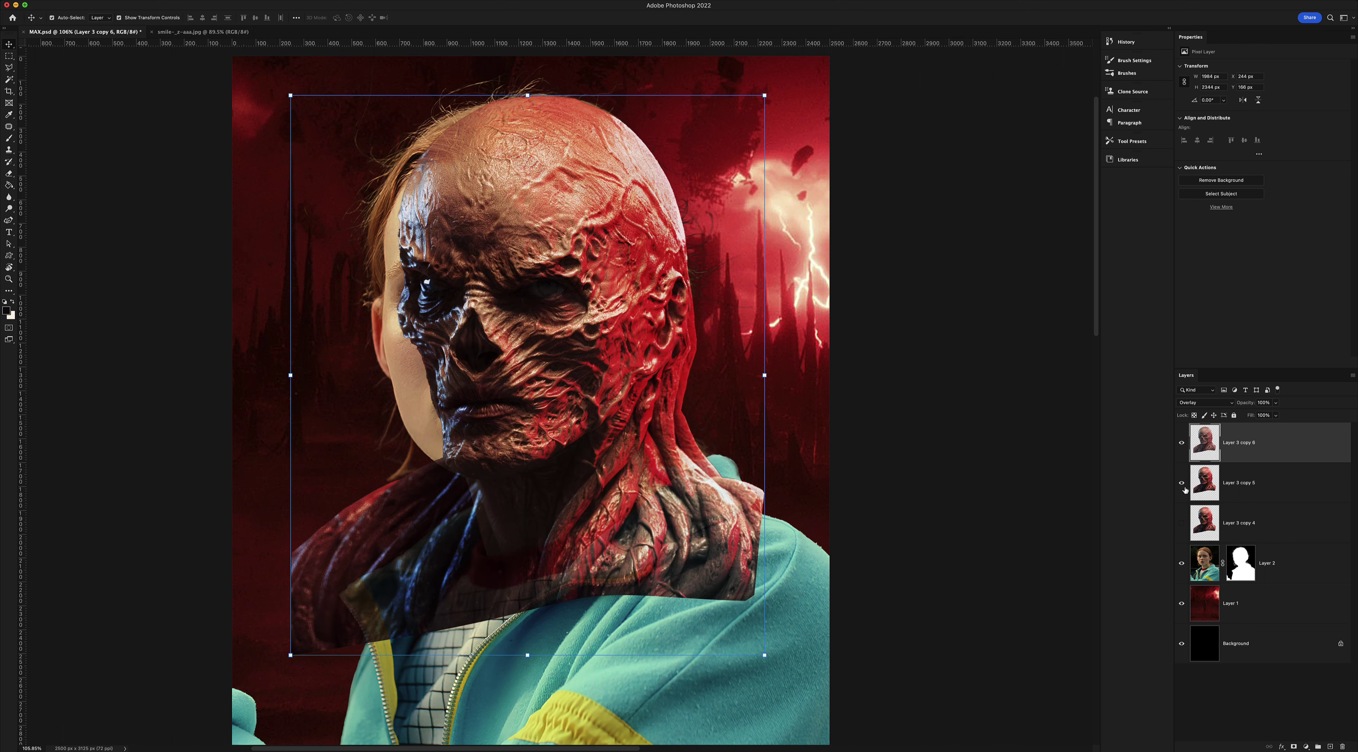
pyautogui.click(1249, 484)
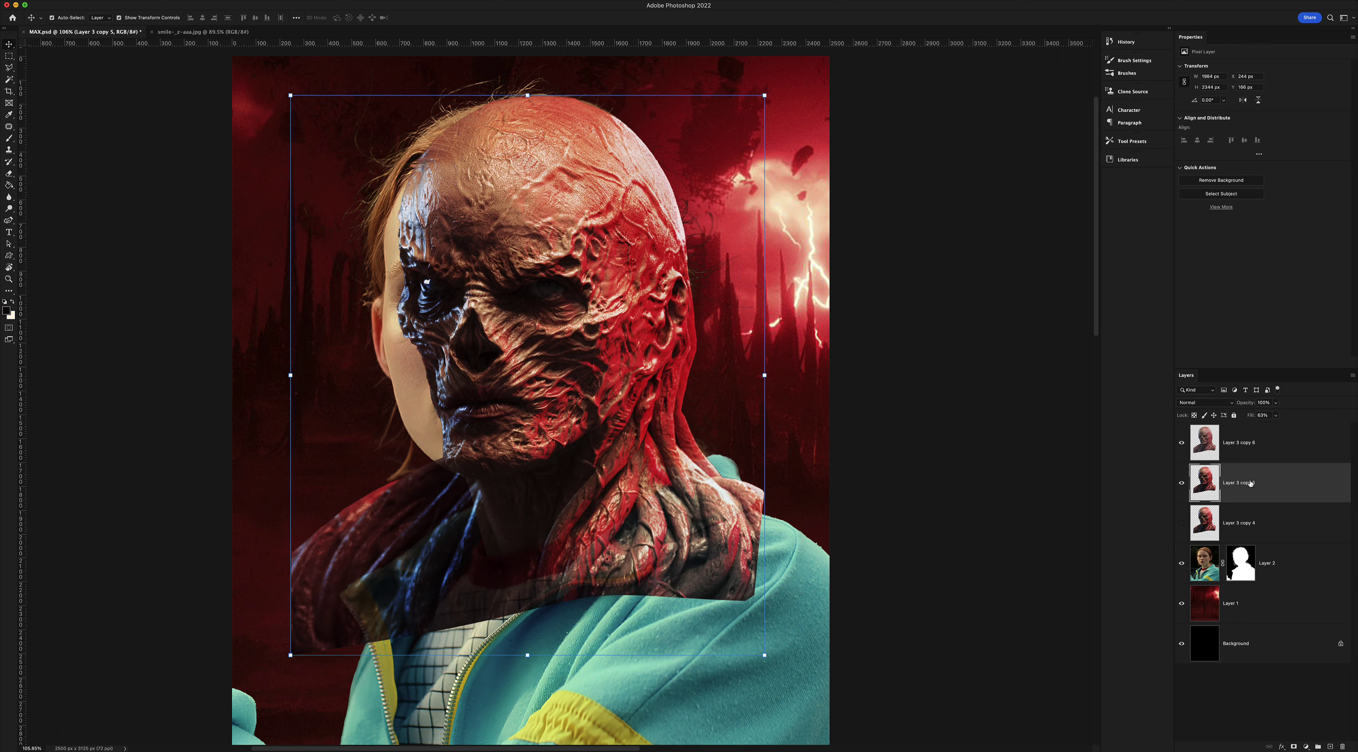
pyautogui.click(1208, 402)
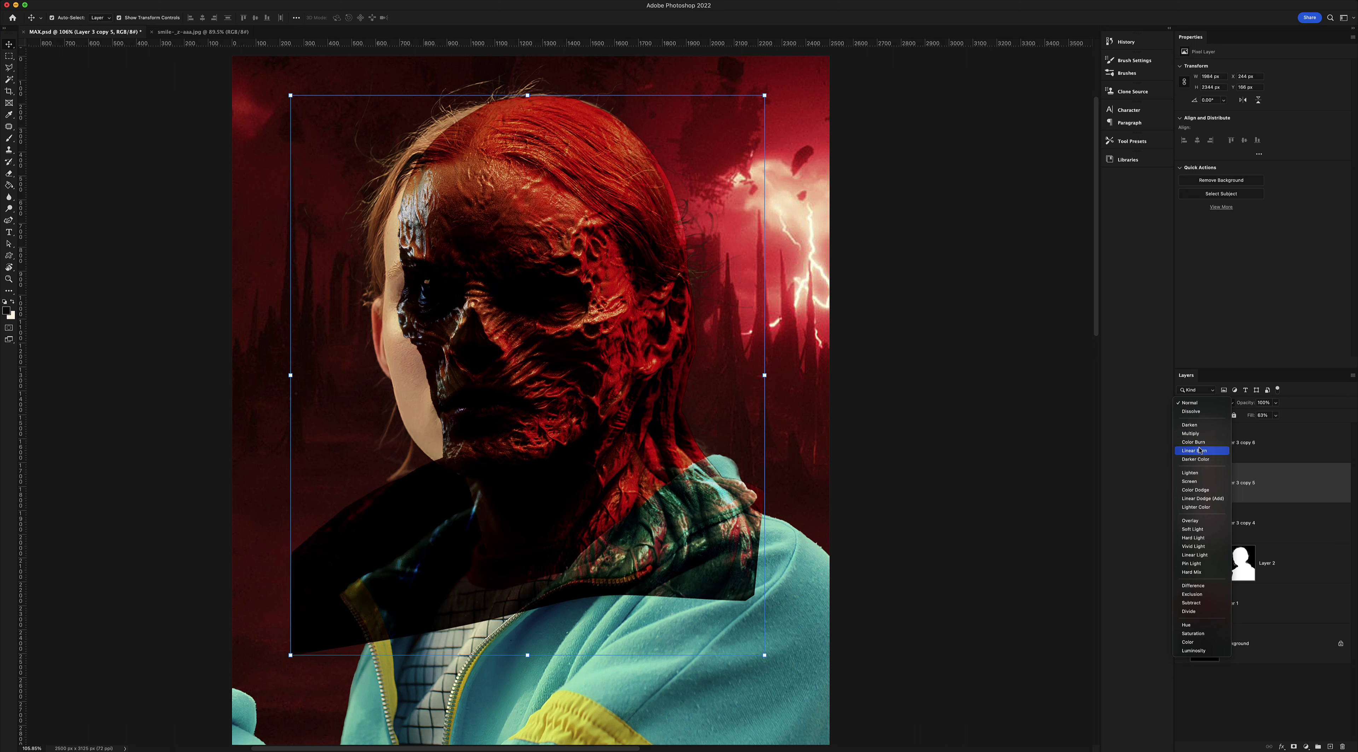
pyautogui.click(1201, 451)
pyautogui.click(1275, 415)
pyautogui.moveTo(1277, 426); pyautogui.dragTo(1258, 427)
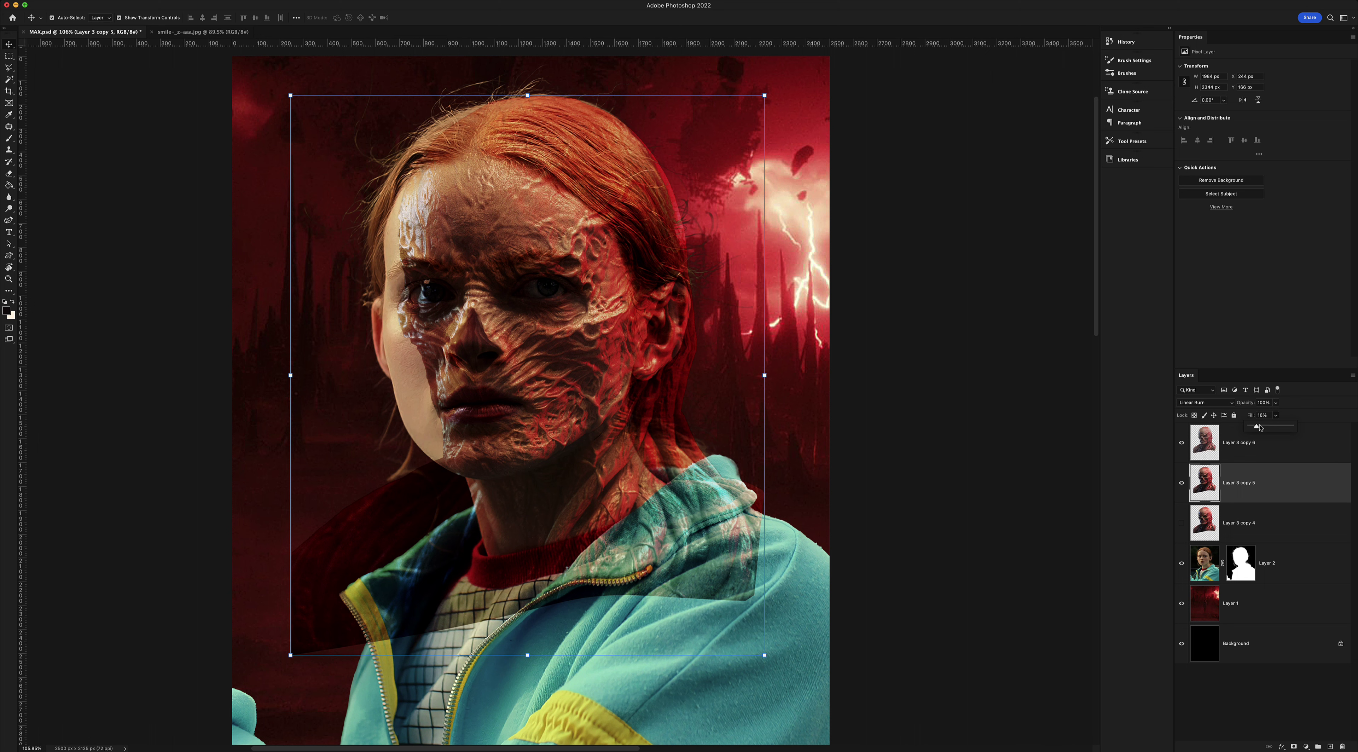
pyautogui.moveTo(1261, 428); pyautogui.dragTo(1258, 428)
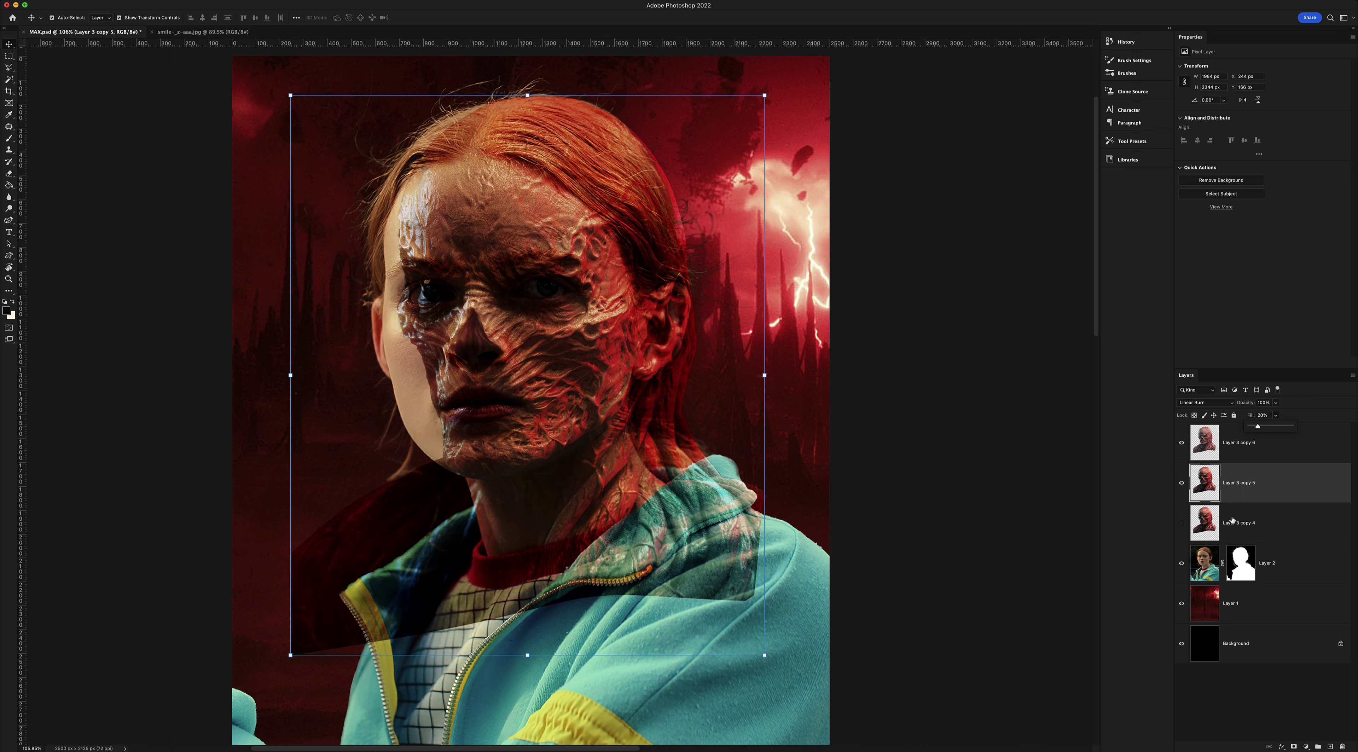
pyautogui.click(1183, 444)
pyautogui.click(1294, 747)
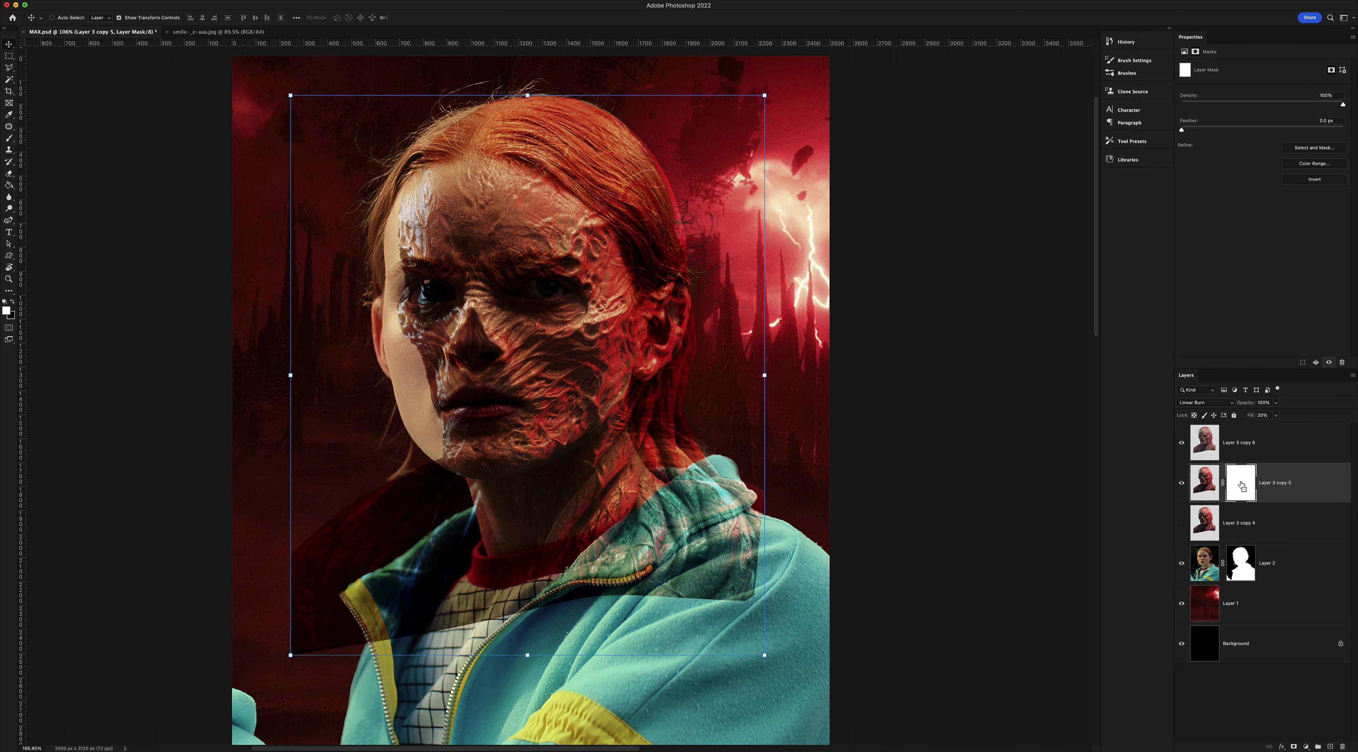
# Invert Layer 3 copy 5's mask, zoom to 185%, and paint texture back along the neck
pyautogui.hotkey('ctrl', 'i')
pyautogui.press('z')
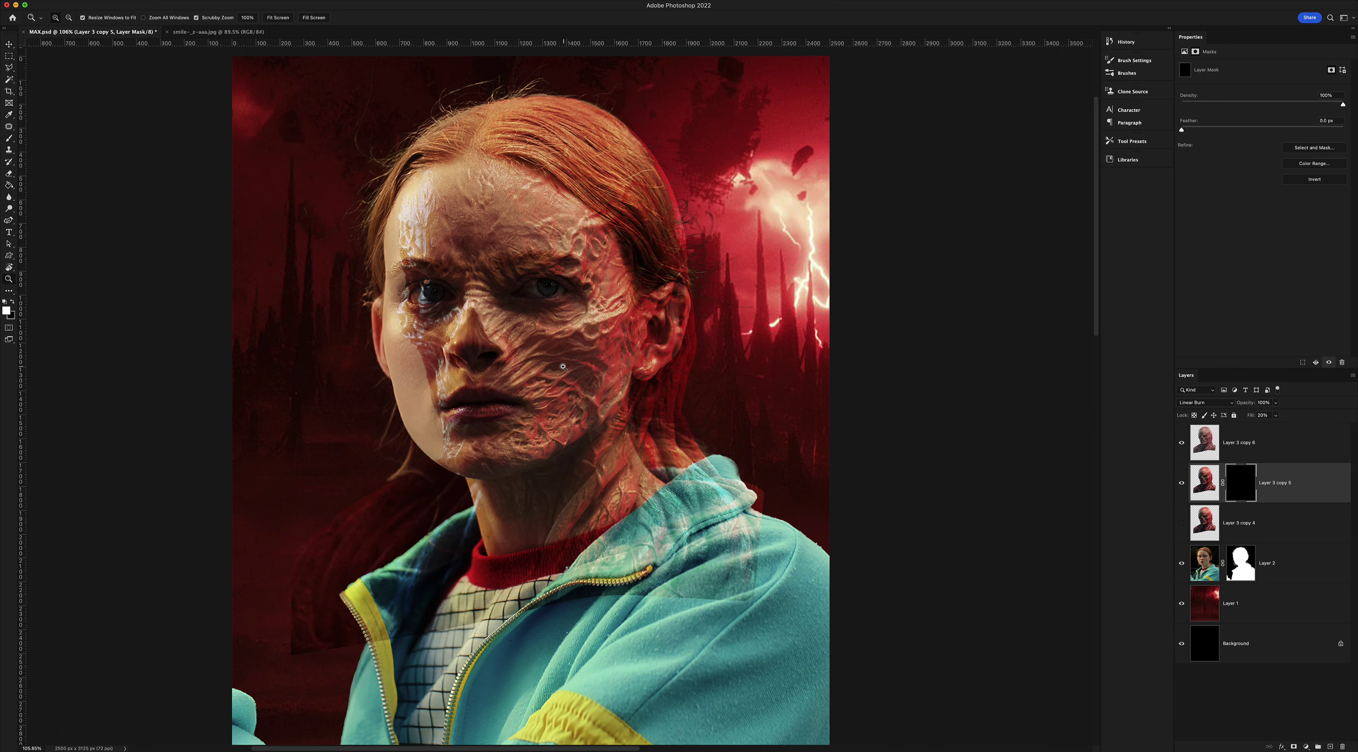
pyautogui.moveTo(566, 368); pyautogui.dragTo(580, 352)
pyautogui.press('b')
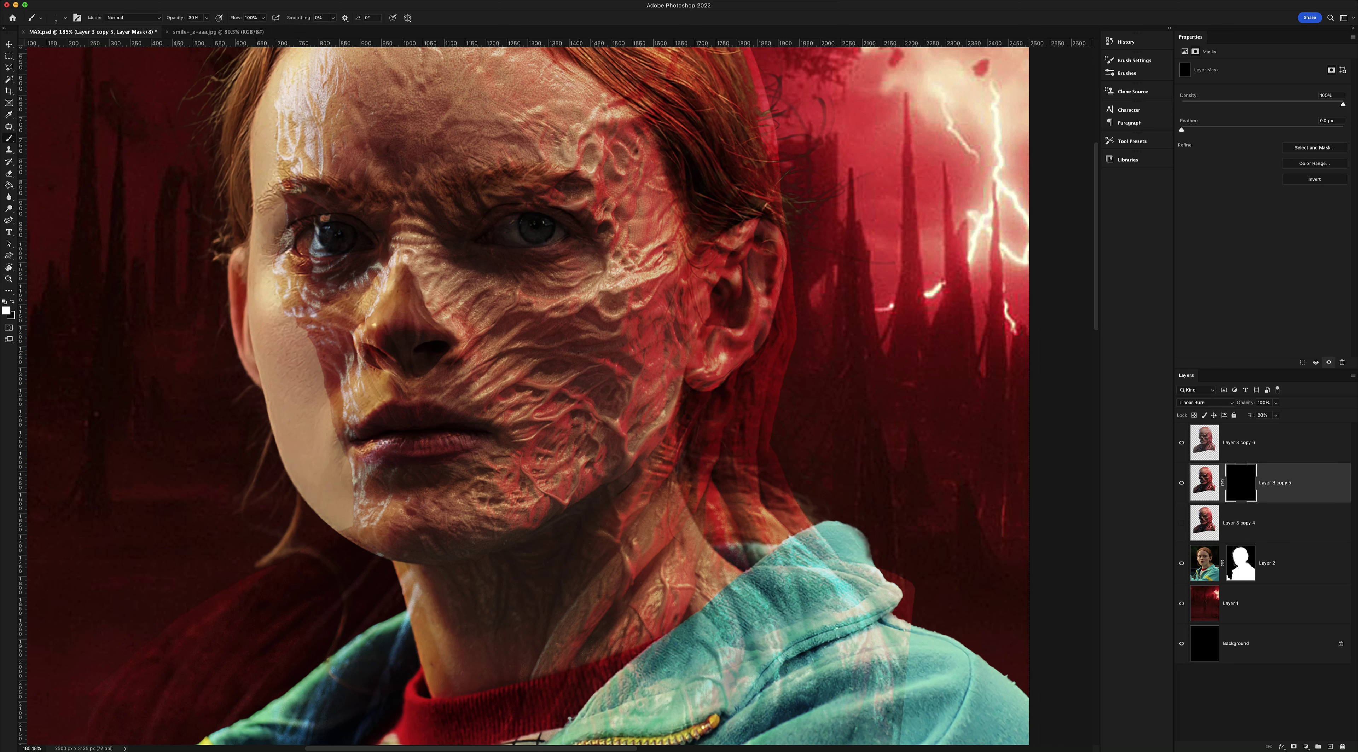
pyautogui.press(']')
pyautogui.press(']')
pyautogui.press(']')
pyautogui.press(']')
pyautogui.press(']')
pyautogui.press(']')
pyautogui.press(']')
pyautogui.press(']')
pyautogui.press(']')
pyautogui.press(']')
pyautogui.press(']')
pyautogui.press(']')
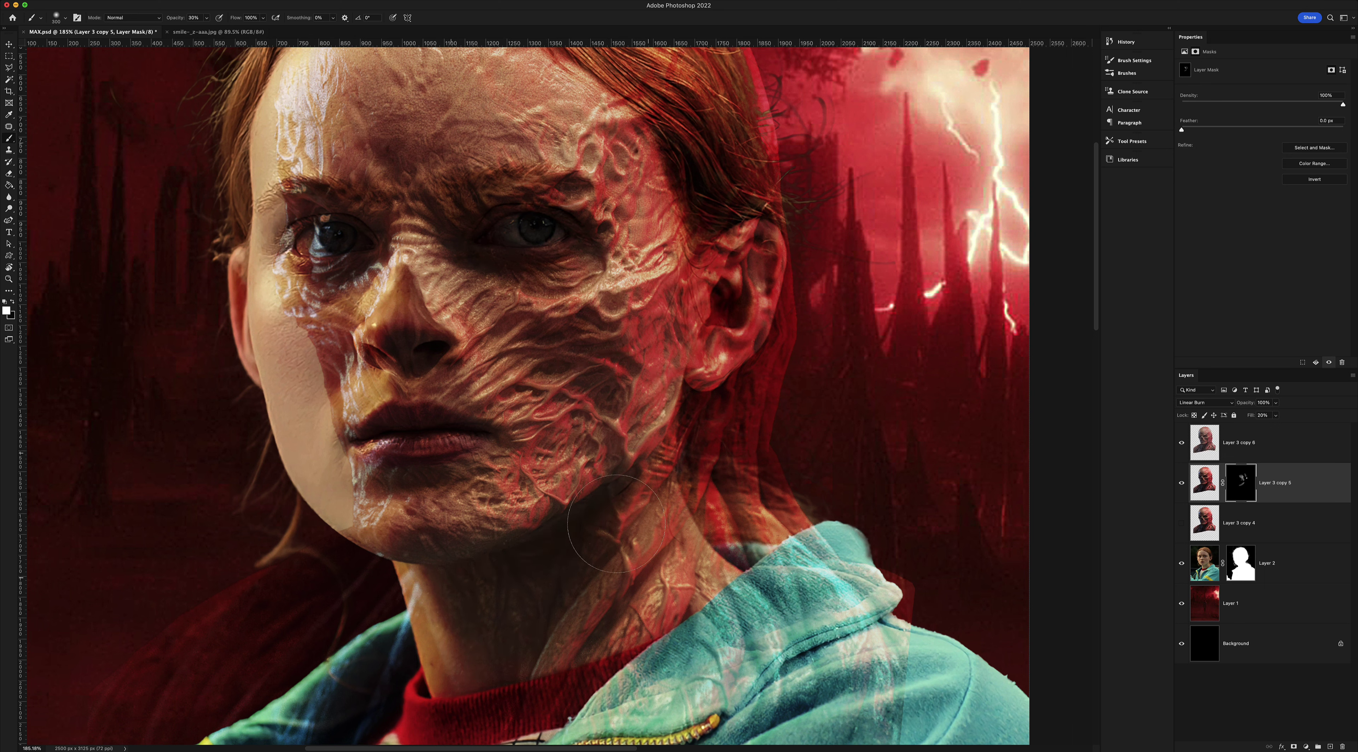
pyautogui.moveTo(617, 524); pyautogui.dragTo(478, 656)
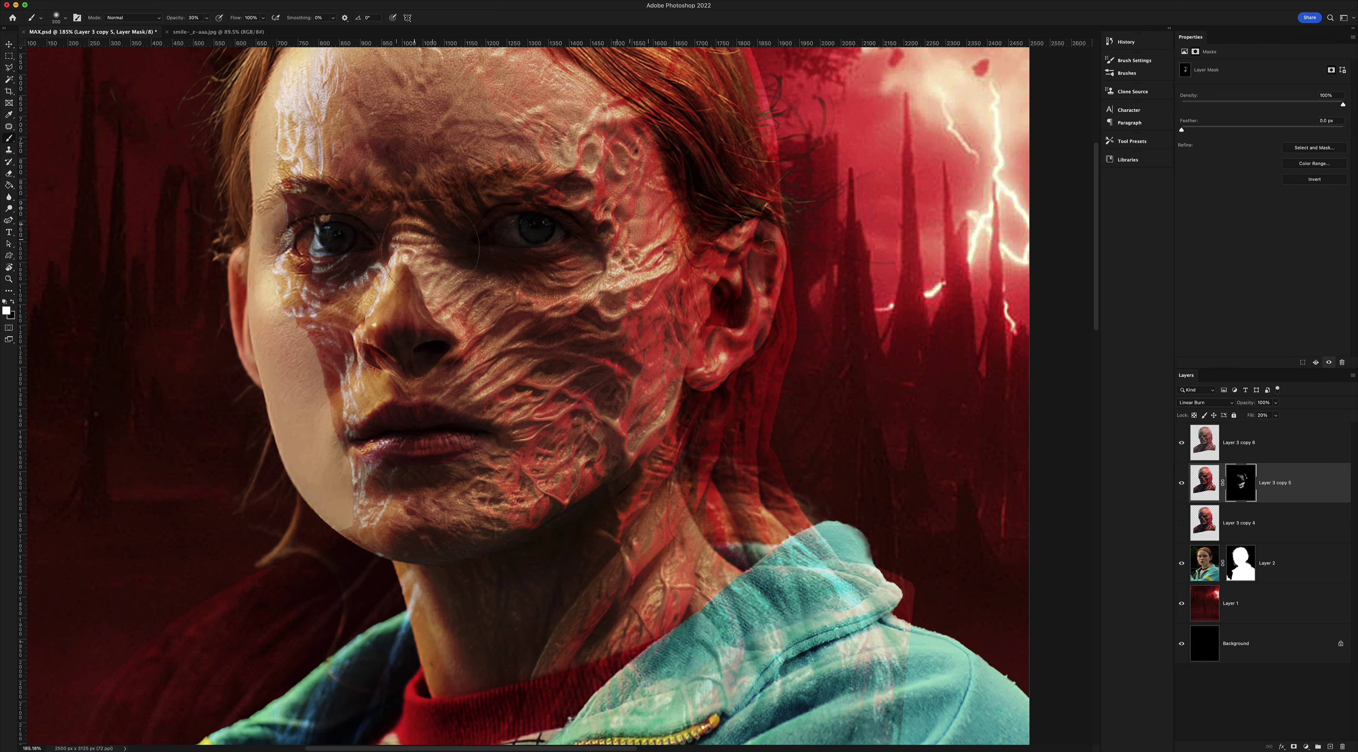
# Set Layer 3 copy 4 to Multiply with a black mask, painting its texture over face and neck
pyautogui.click(1182, 523)
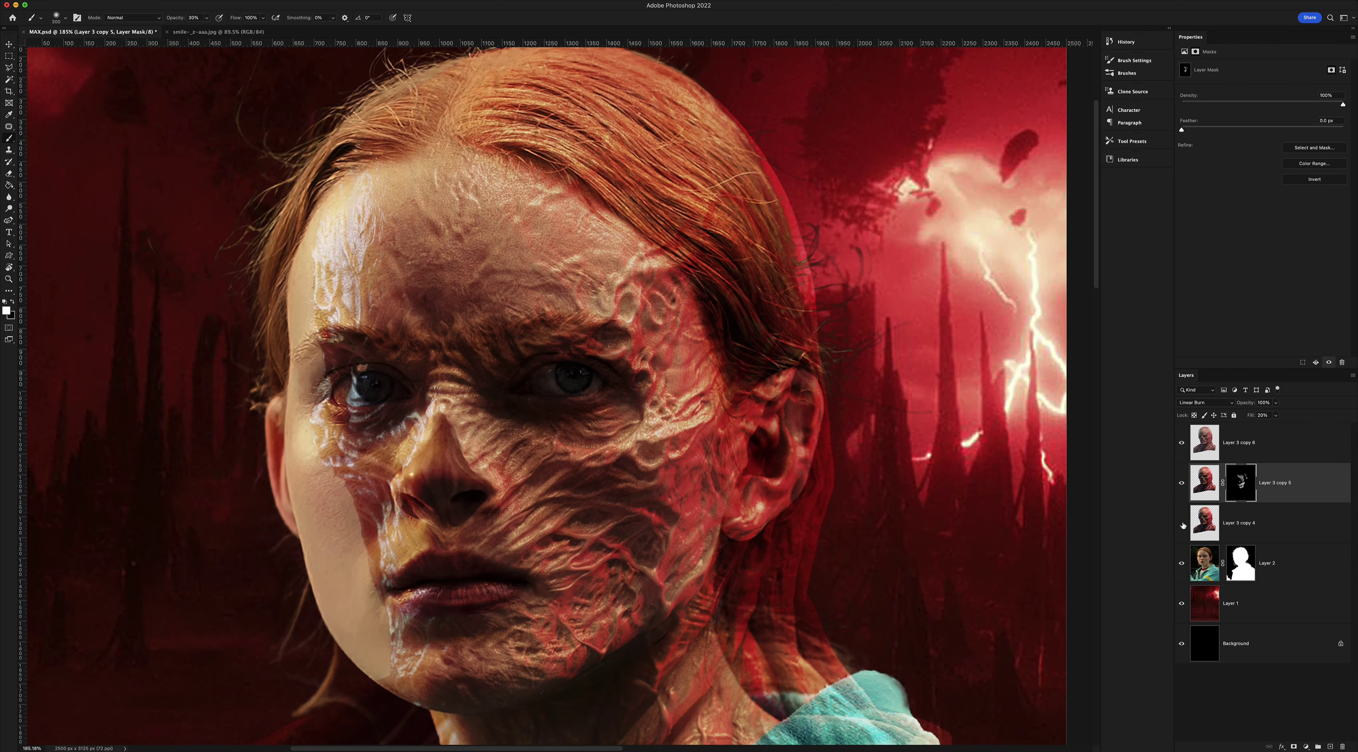
pyautogui.click(1239, 522)
pyautogui.click(1205, 403)
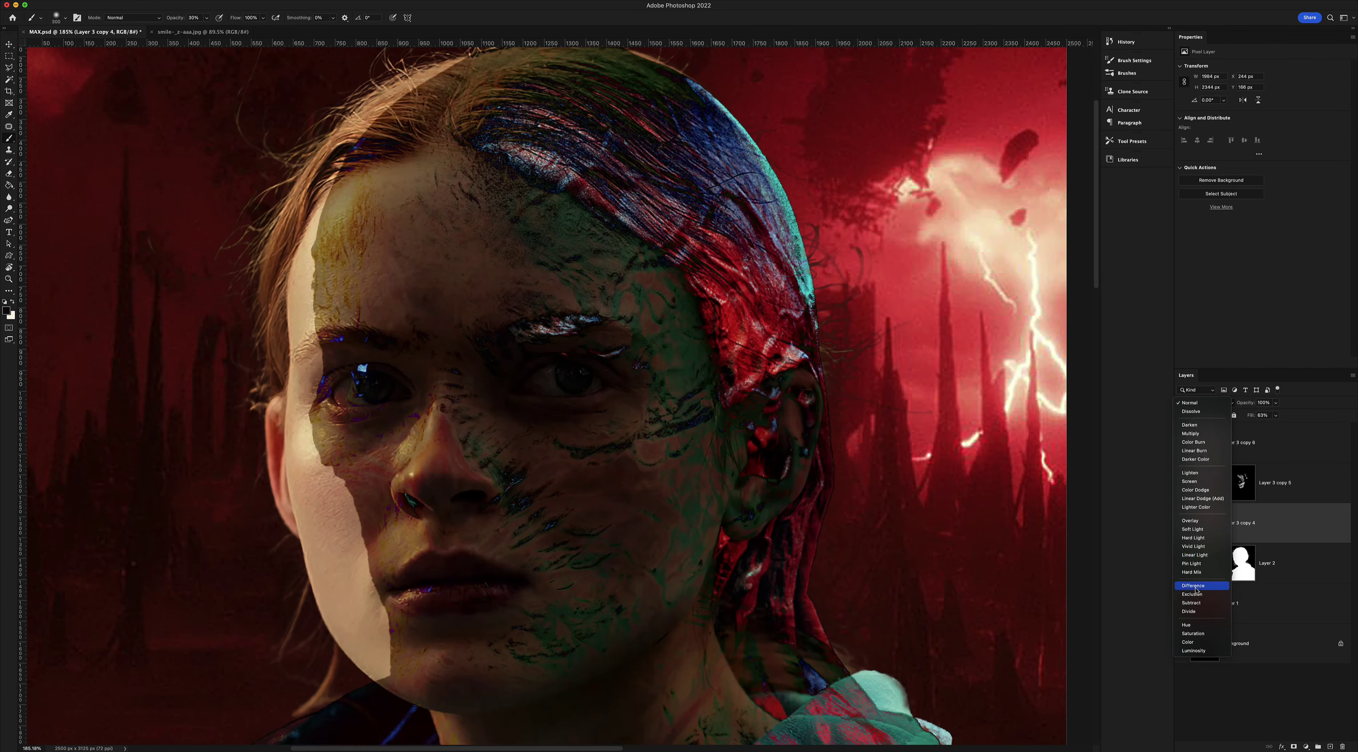
pyautogui.click(1190, 433)
pyautogui.keyDown('alt'); pyautogui.click(1294, 747); pyautogui.keyUp('alt')
pyautogui.press('x')
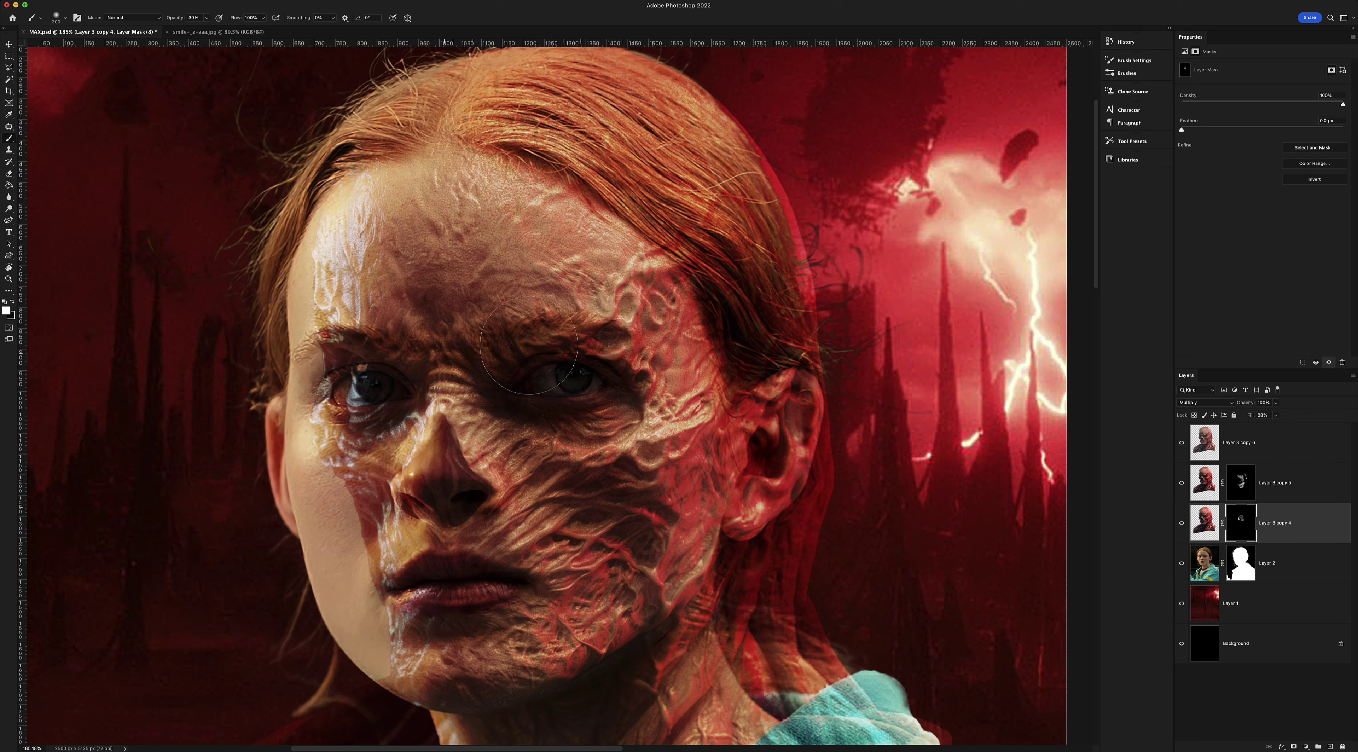
pyautogui.moveTo(687, 588); pyautogui.dragTo(681, 426)
pyautogui.moveTo(706, 532); pyautogui.dragTo(764, 548)
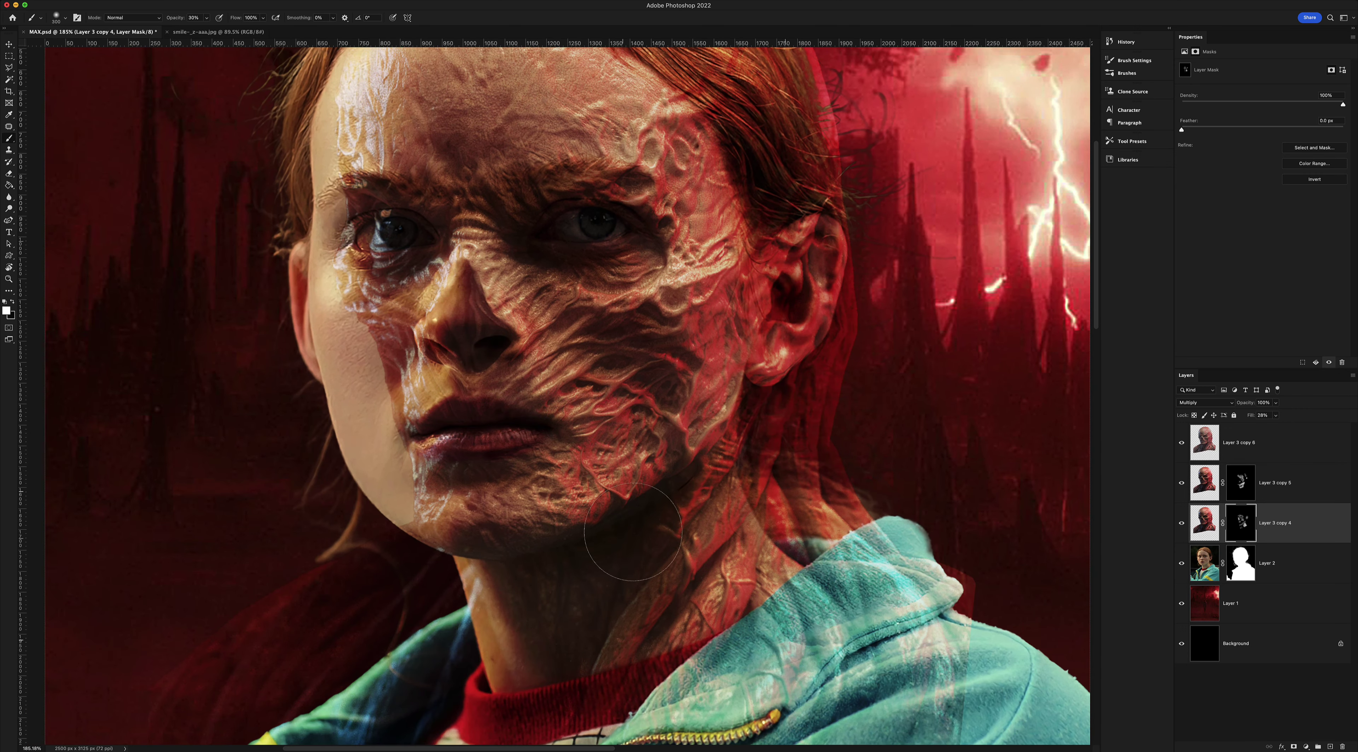
pyautogui.moveTo(709, 314); pyautogui.dragTo(795, 399)
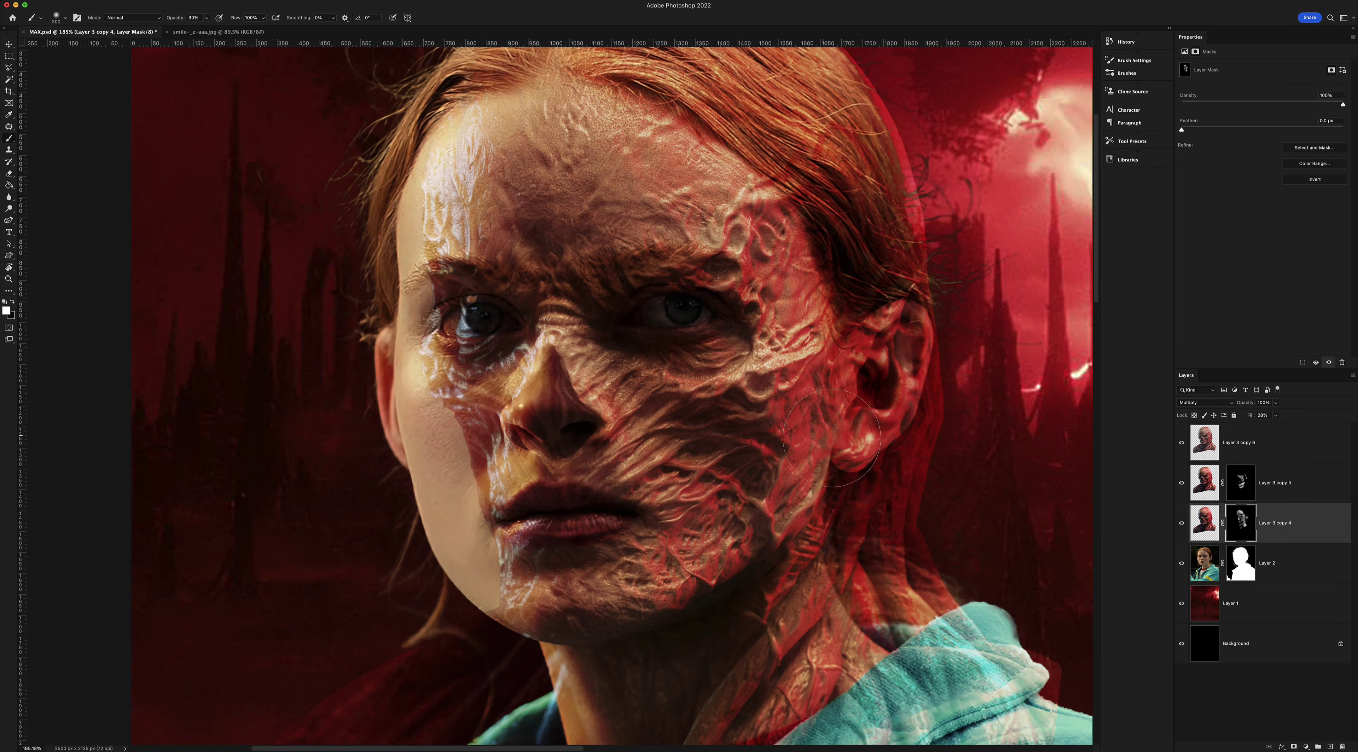
pyautogui.click(1274, 451)
# Group the three skin layers into Group 1 and add a white layer mask
pyautogui.rightClick(1275, 452)
pyautogui.click(1202, 357)
pyautogui.click(1294, 747)
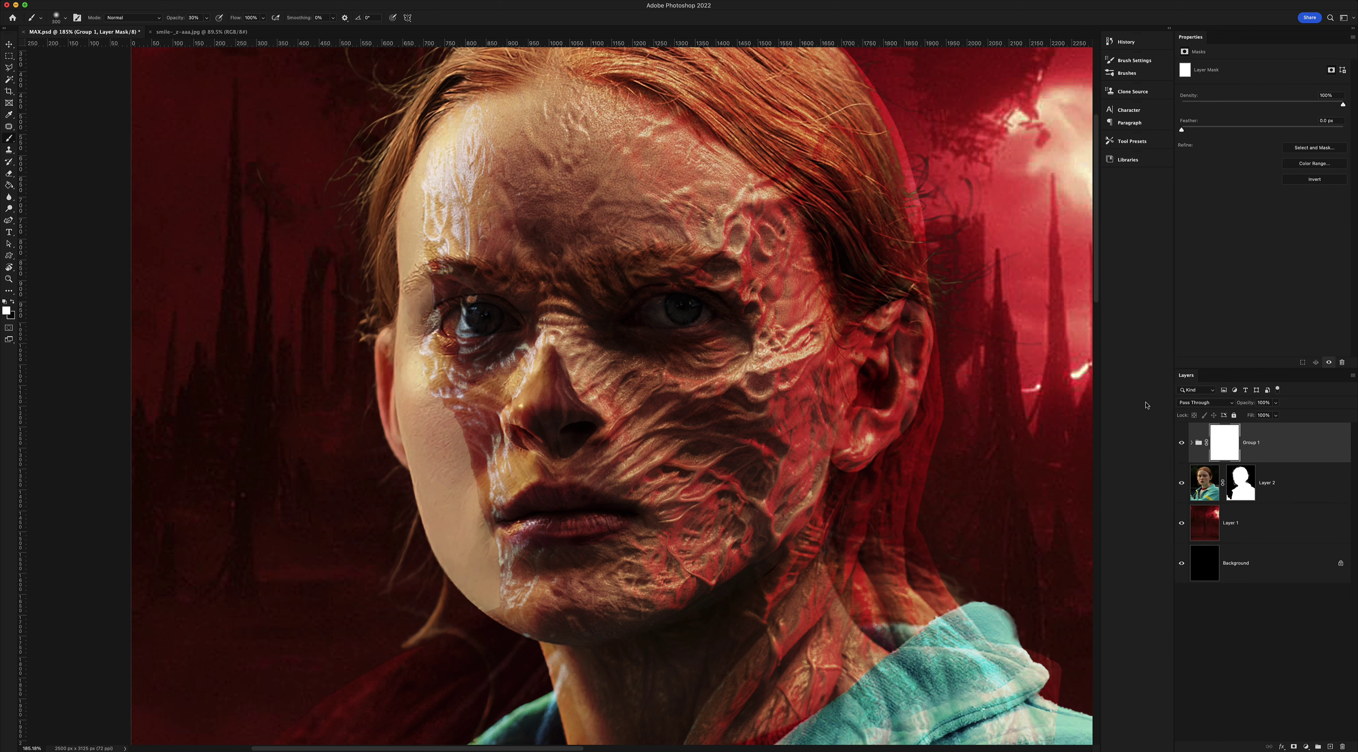
# Mask the texture off the forehead, hair fringe, eye, nose, cheek and jacket at 100% opacity
pyautogui.moveTo(853, 260); pyautogui.dragTo(788, 134)
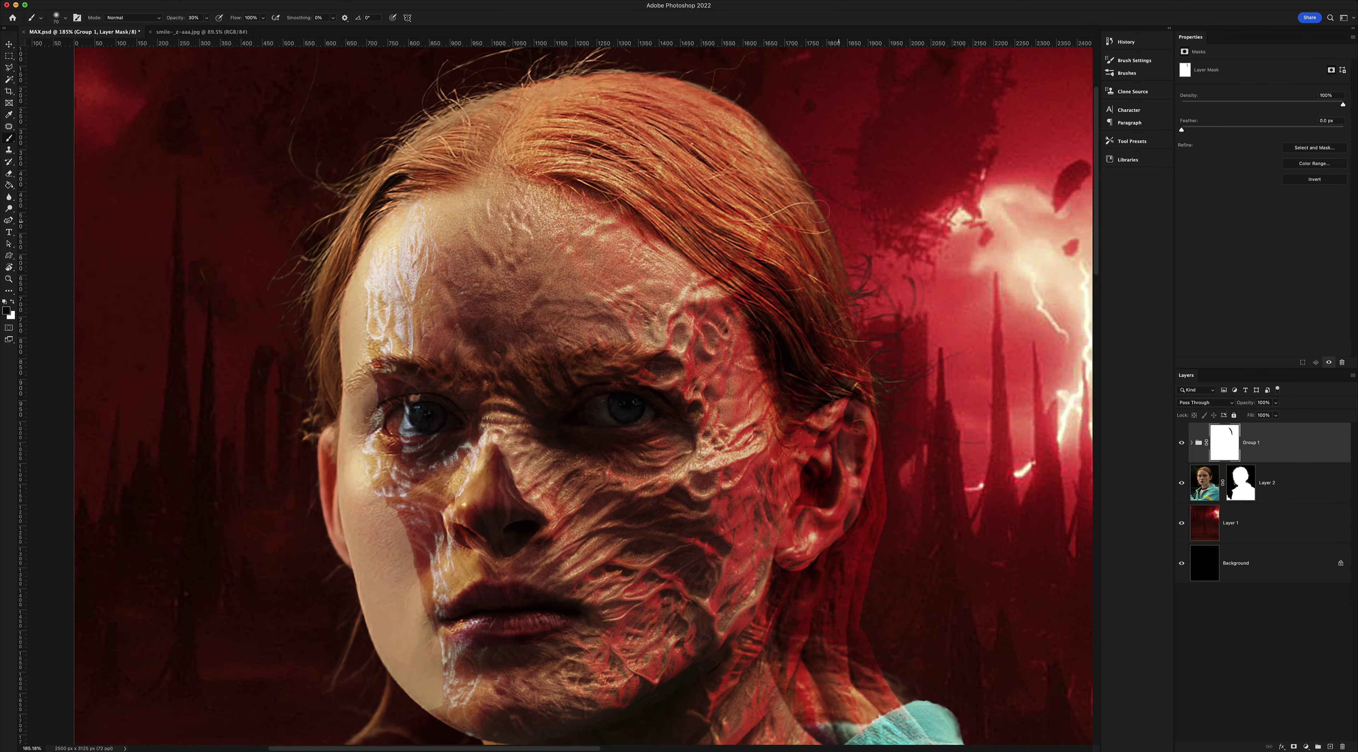
pyautogui.moveTo(818, 211); pyautogui.dragTo(871, 304)
pyautogui.press(']')
pyautogui.press(']')
pyautogui.press(']')
pyautogui.moveTo(780, 296); pyautogui.dragTo(596, 232)
pyautogui.moveTo(775, 221); pyautogui.dragTo(864, 385)
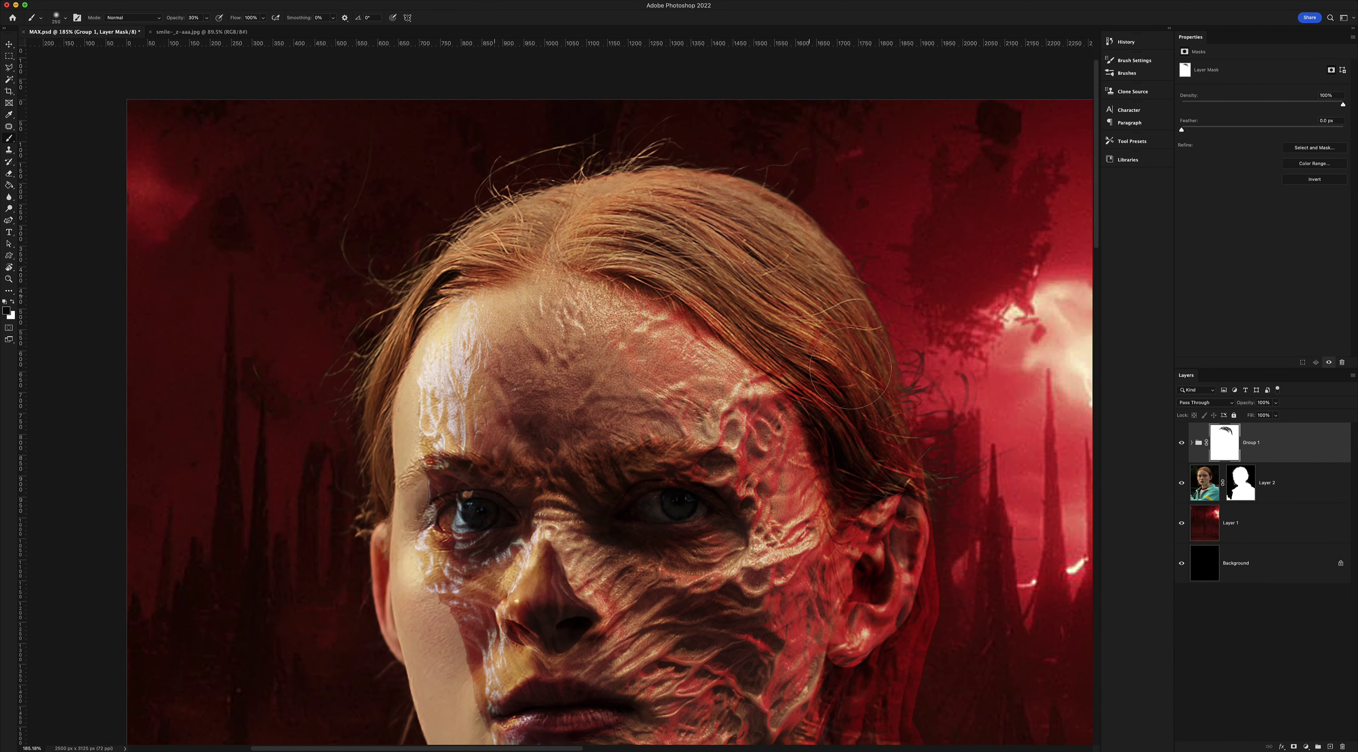
pyautogui.moveTo(443, 326); pyautogui.dragTo(486, 680)
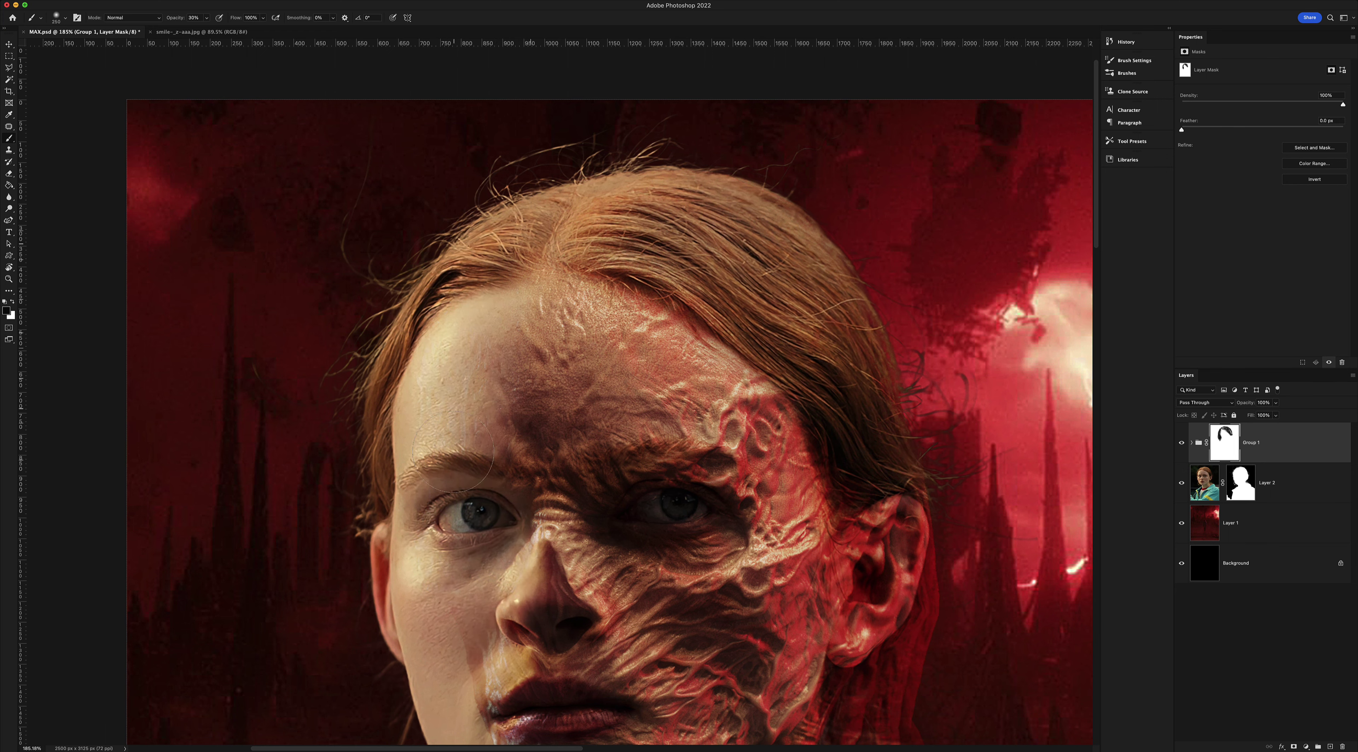
pyautogui.scroll(-5, 501, 685)
pyautogui.moveTo(542, 501); pyautogui.dragTo(539, 714)
pyautogui.scroll(-5, 538, 712)
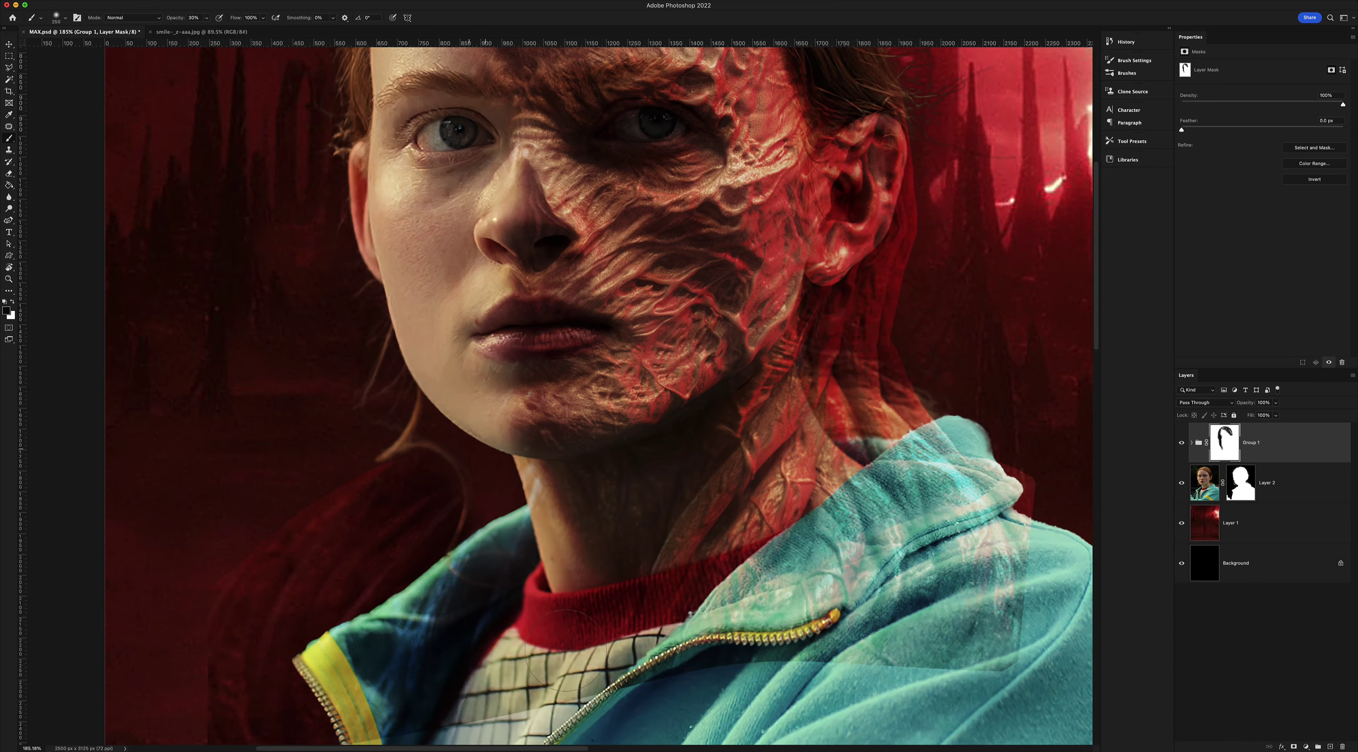
pyautogui.scroll(-5, 411, 380)
pyautogui.press('0')
pyautogui.moveTo(896, 477); pyautogui.dragTo(1001, 369)
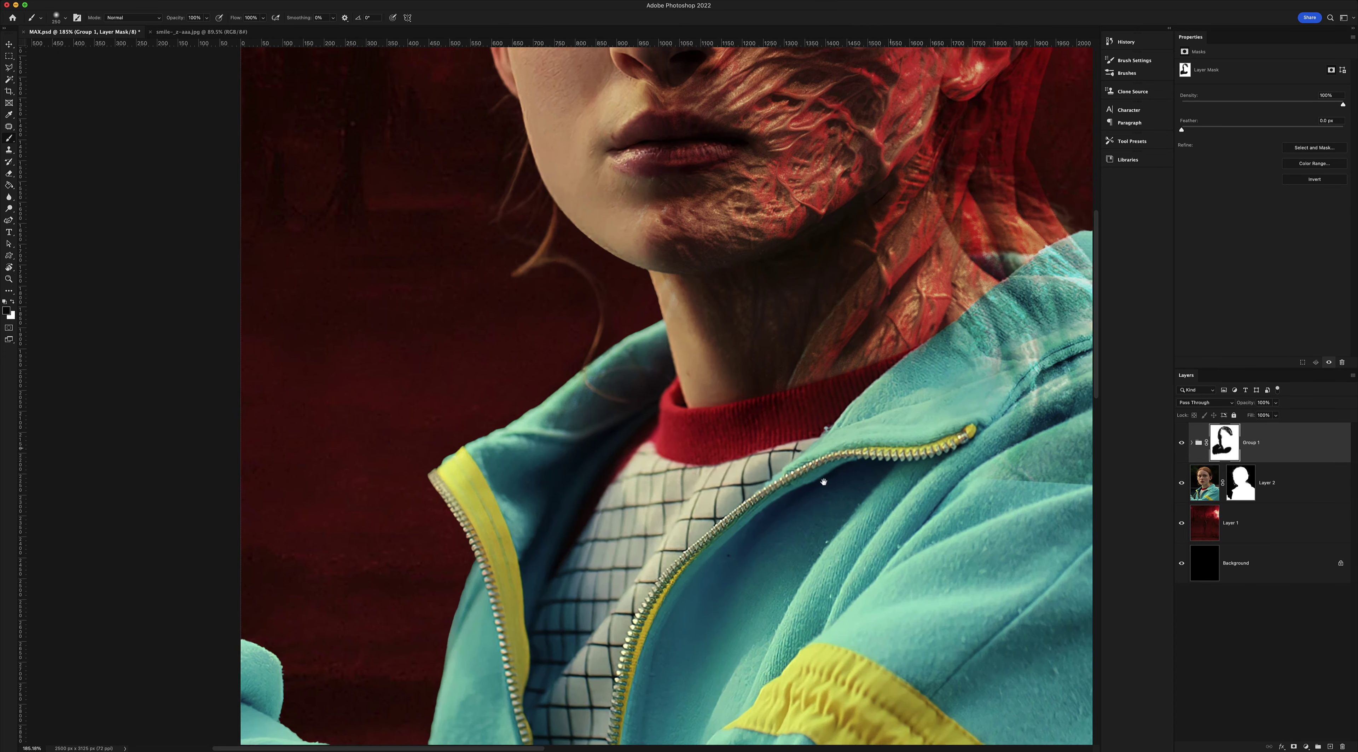
pyautogui.scroll(5, 896, 369)
pyautogui.moveTo(685, 495); pyautogui.dragTo(791, 627)
# With a smaller brush, mask along the hairline so the hair covers the textured skin
pyautogui.press('[')
pyautogui.press('[')
pyautogui.press('[')
pyautogui.scroll(5, 842, 480)
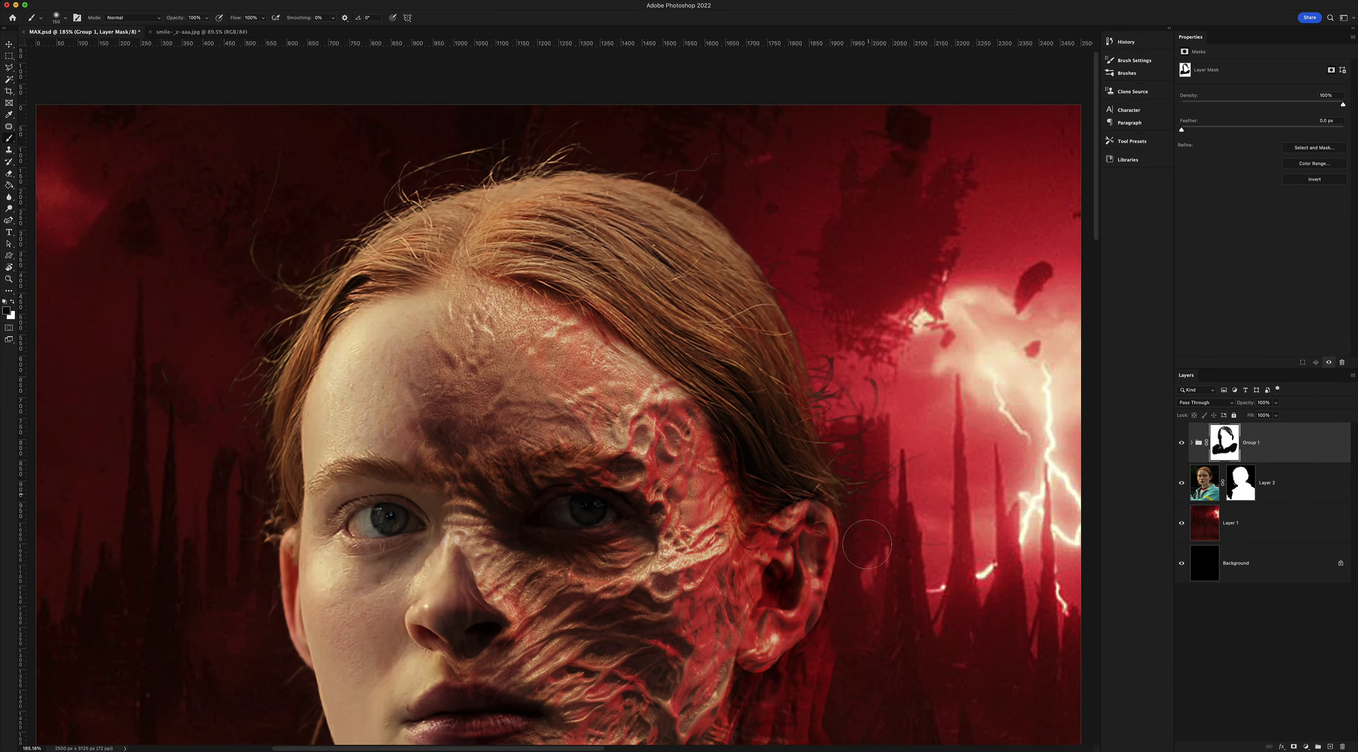
pyautogui.scroll(-5, 841, 482)
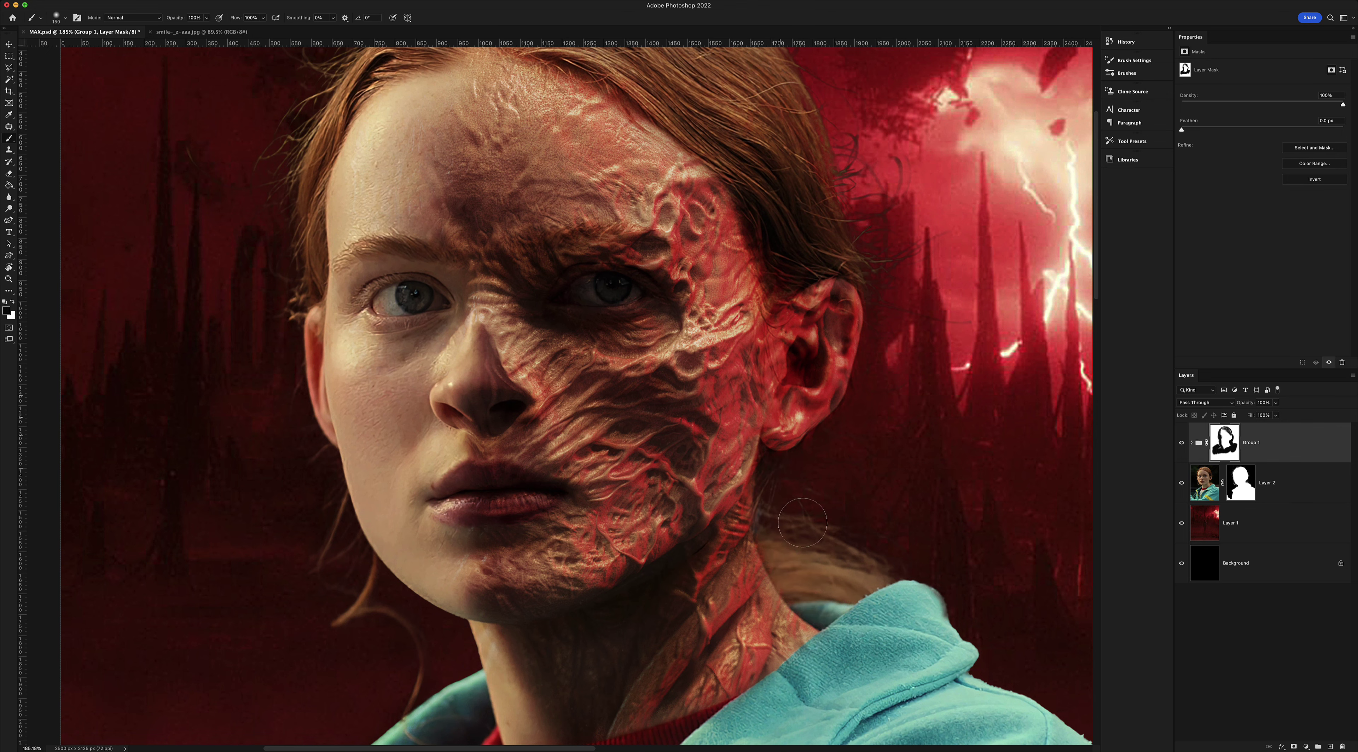
pyautogui.scroll(4, 866, 367)
pyautogui.hscroll(-2, 844, 365)
pyautogui.press('[')
pyautogui.press('[')
pyautogui.press('[')
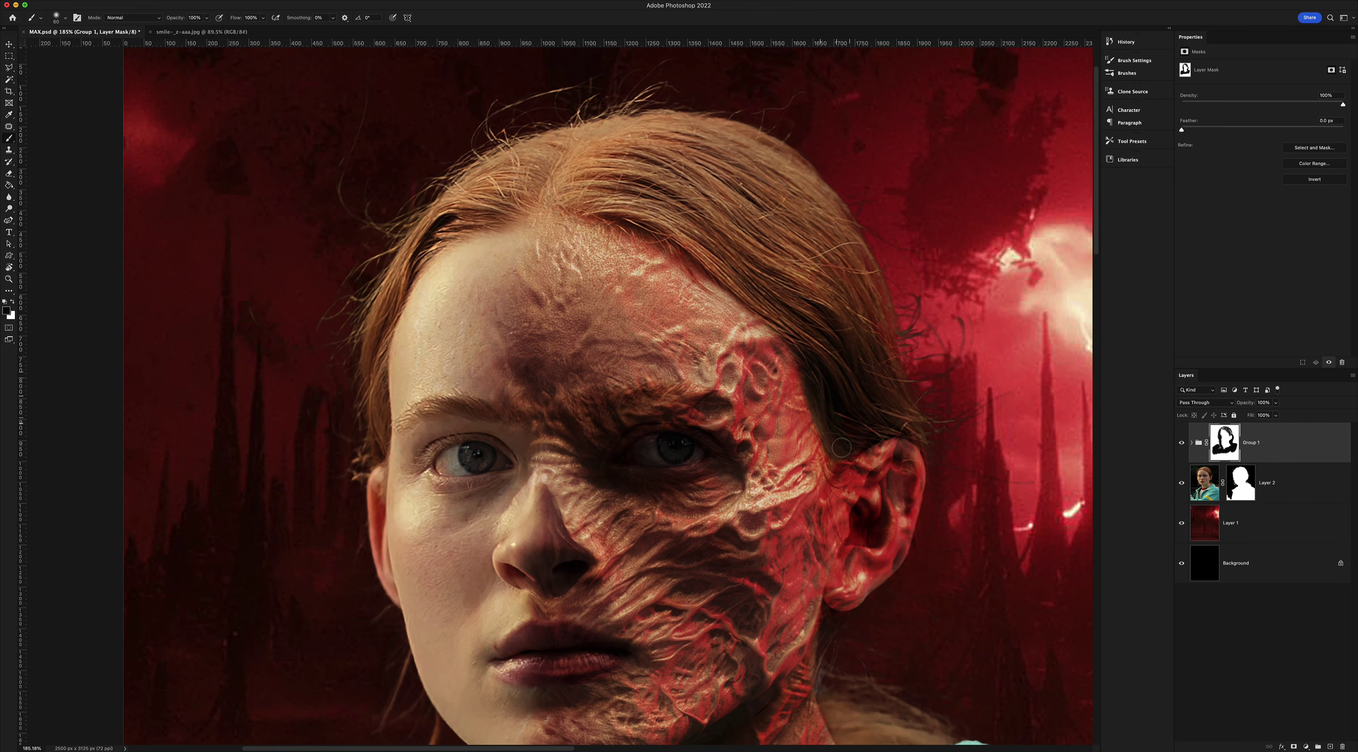
pyautogui.moveTo(897, 353); pyautogui.dragTo(807, 232)
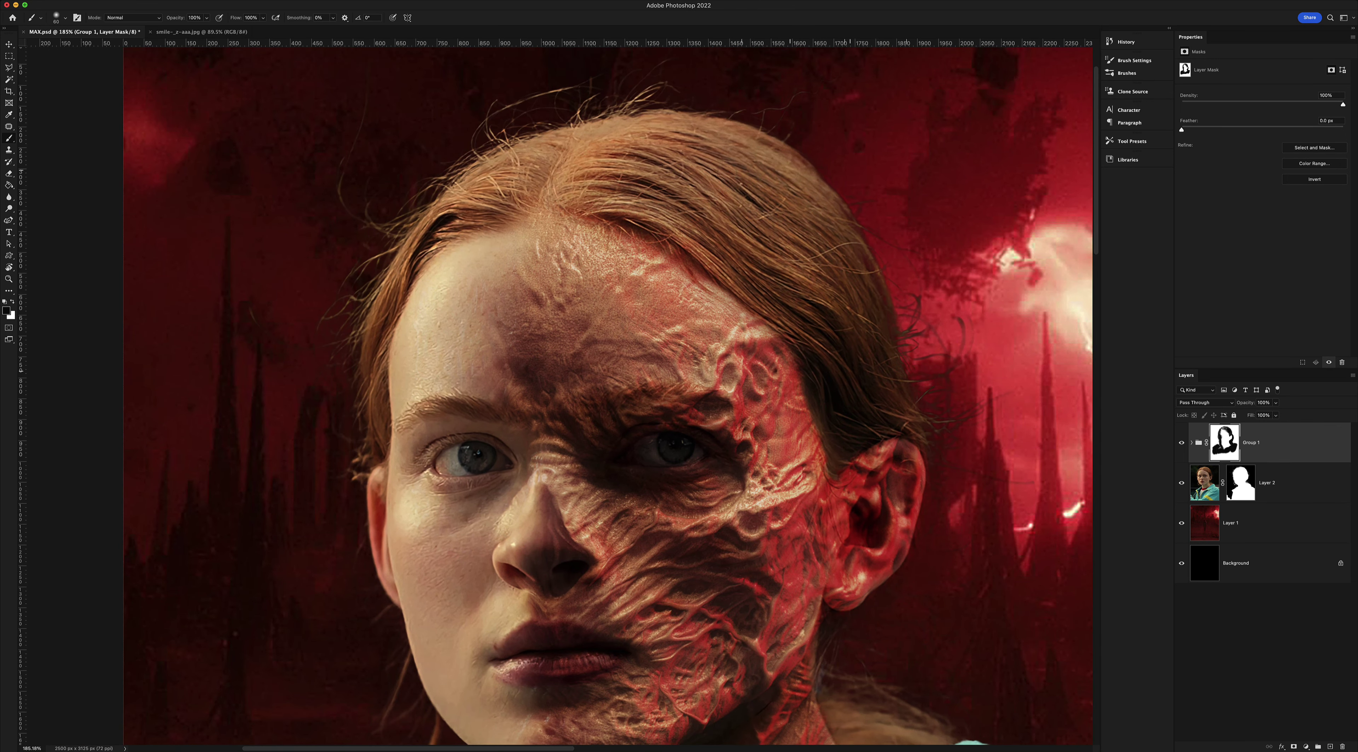
pyautogui.moveTo(710, 272); pyautogui.dragTo(718, 252)
pyautogui.scroll(-5, 851, 696)
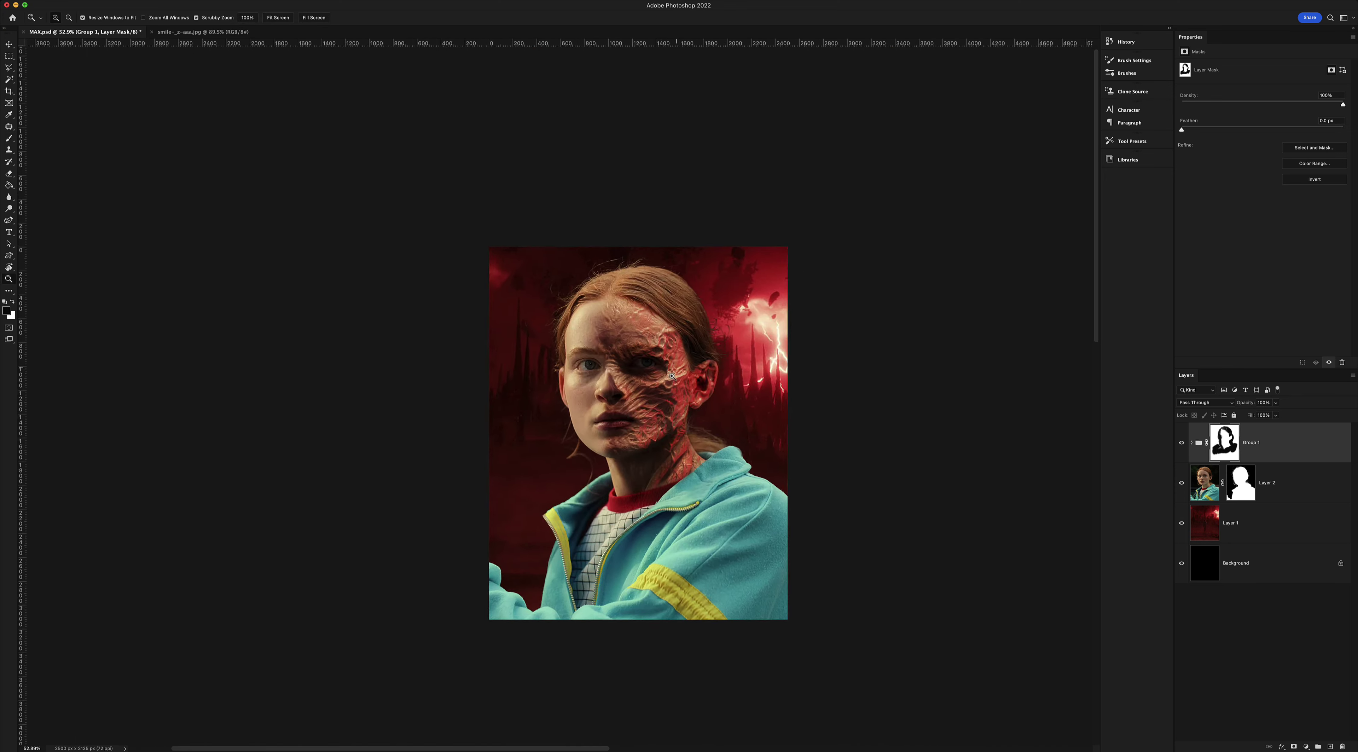
pyautogui.scroll(6, 550, 441)
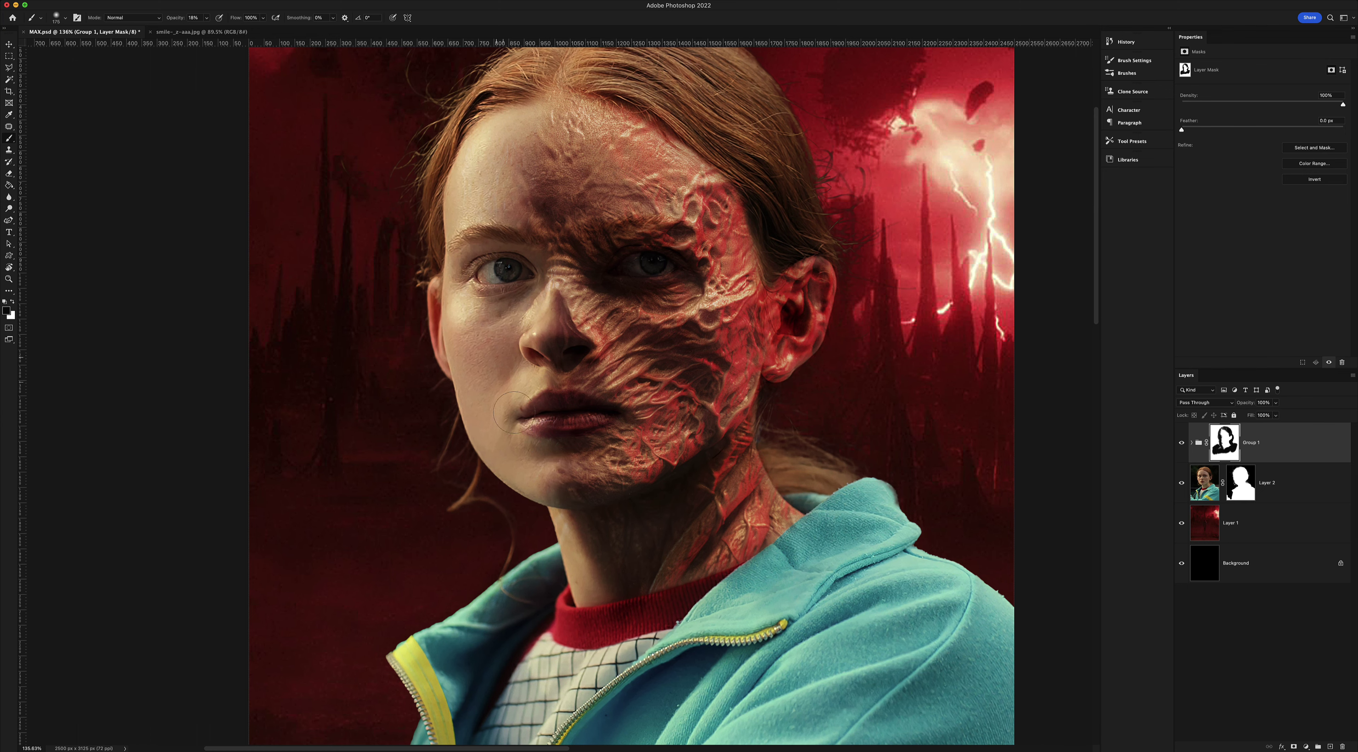
# Zoom out to review the portrait, reframe the eyes and nose, and swap paint colours
pyautogui.press('z')
pyautogui.moveTo(530, 231)
pyautogui.mouseDown()
pyautogui.moveTo(536, 114)
pyautogui.moveTo(591, 116)
pyautogui.mouseUp()
pyautogui.press('b')
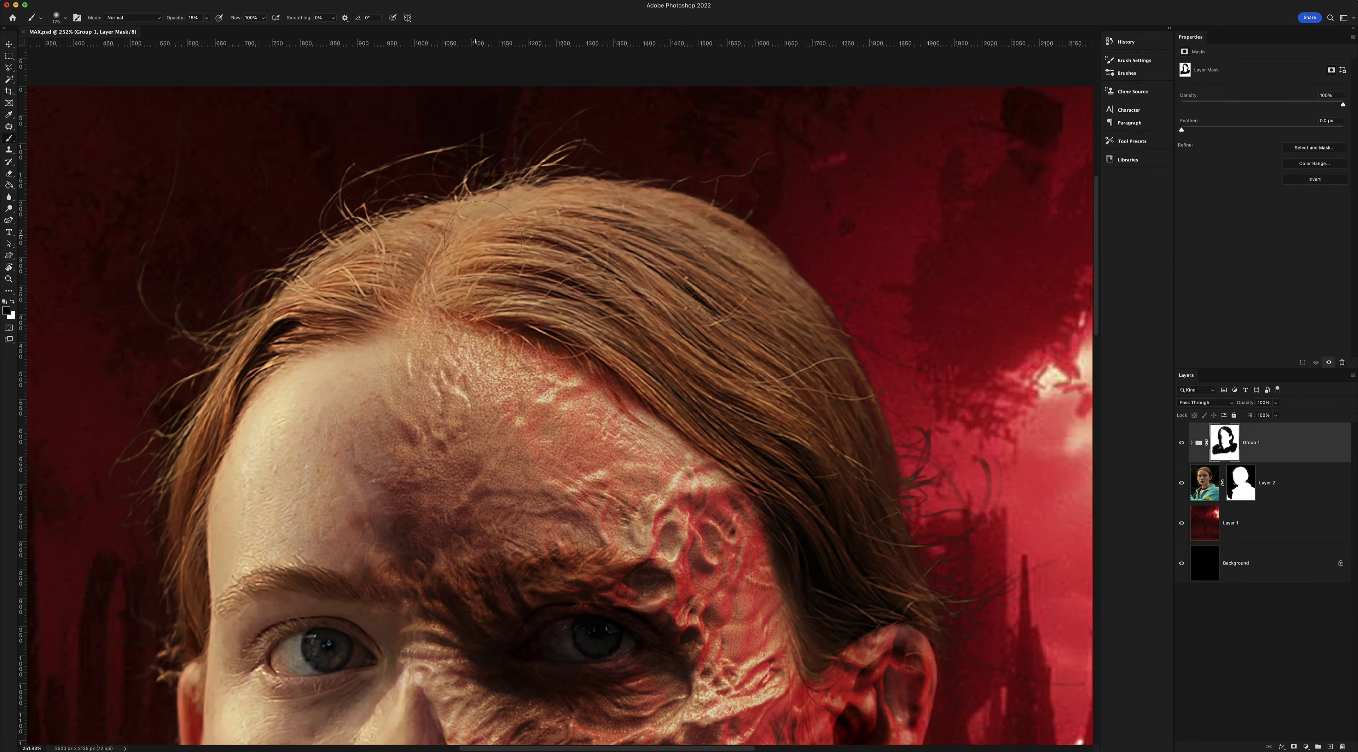
pyautogui.moveTo(797, 477); pyautogui.dragTo(707, 314)
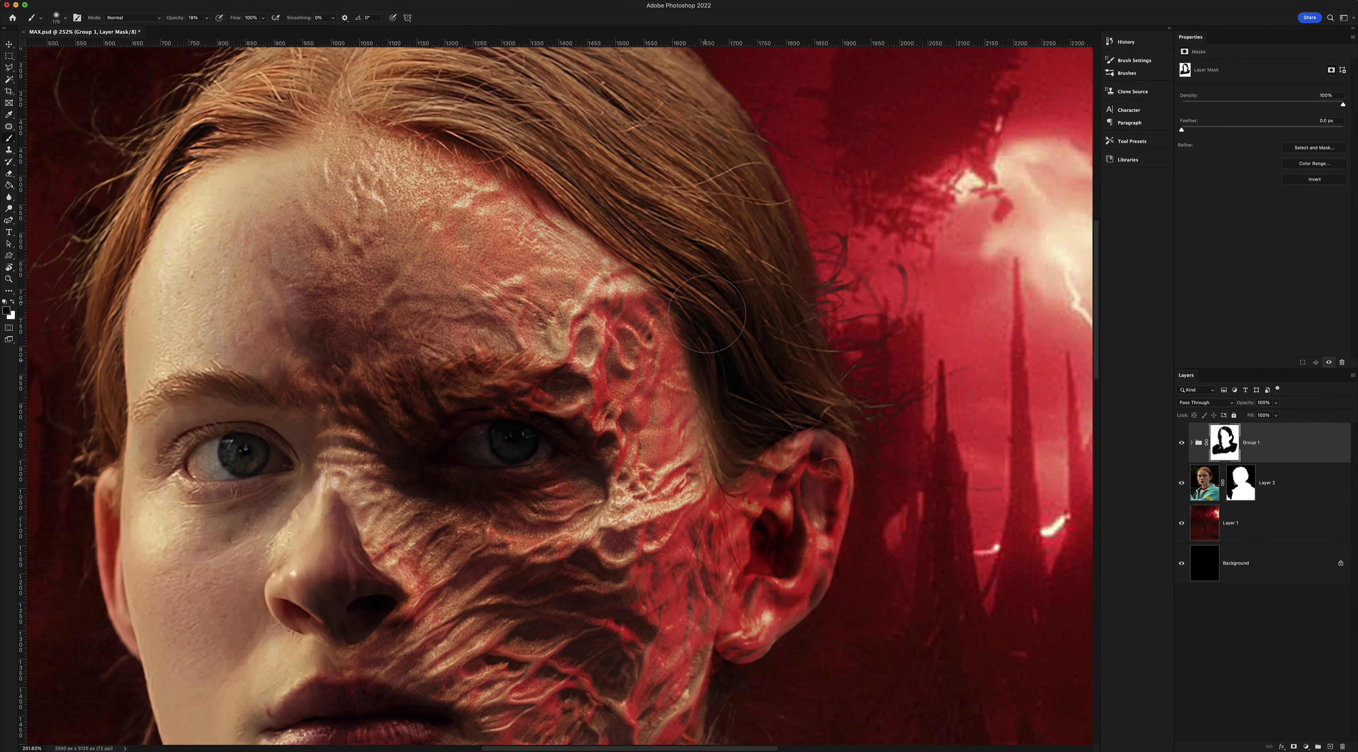
pyautogui.scroll(-2, 794, 536)
pyautogui.press('x')
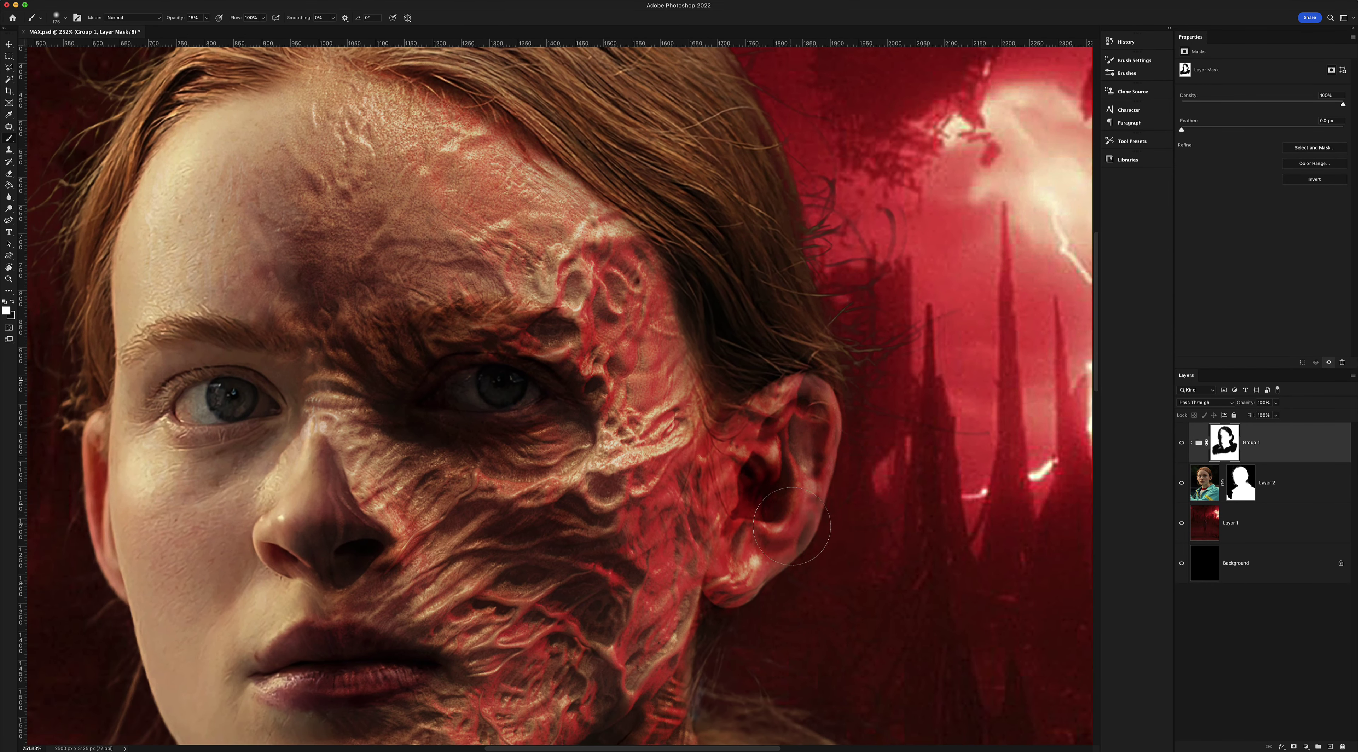
pyautogui.hotkey('ctrl', '2')
# Add a Curves 1 adjustment clipped to Group 1, darken its curve, and invert its mask to black
pyautogui.click(1304, 745)
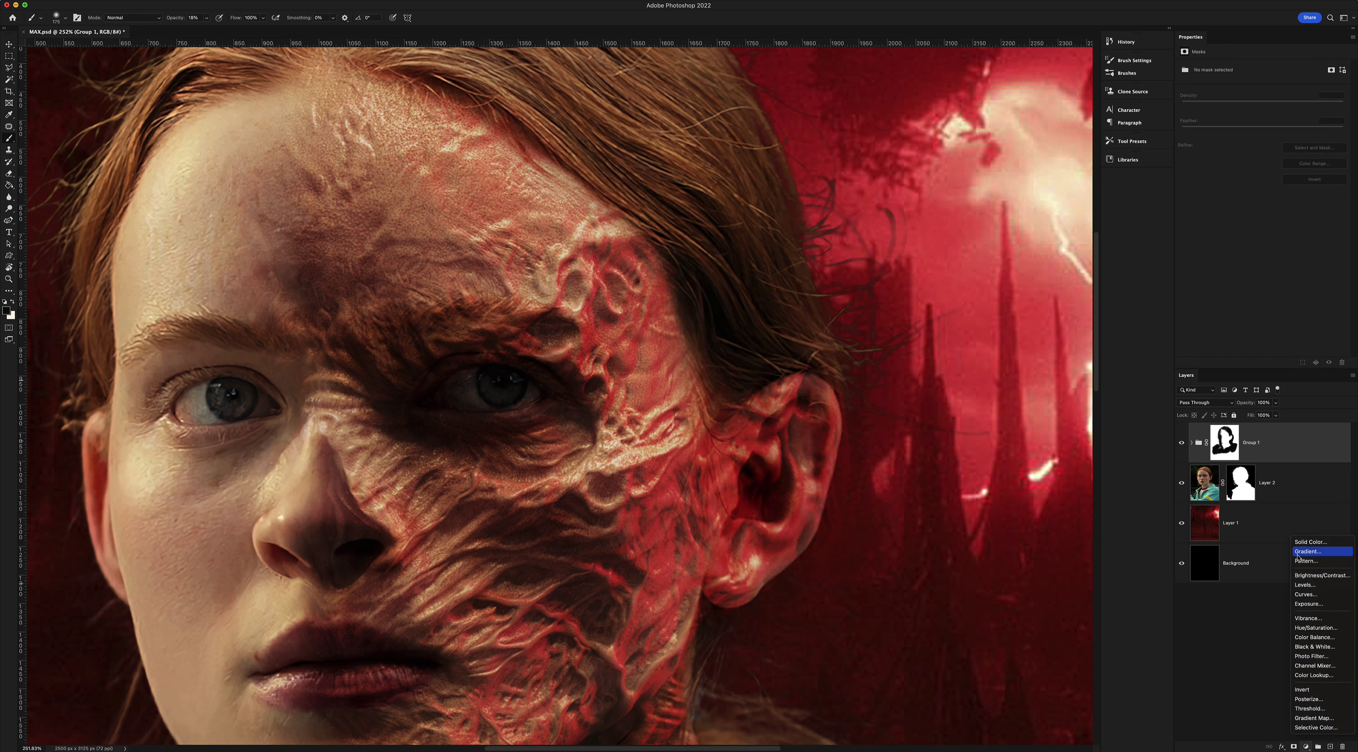
pyautogui.click(1301, 596)
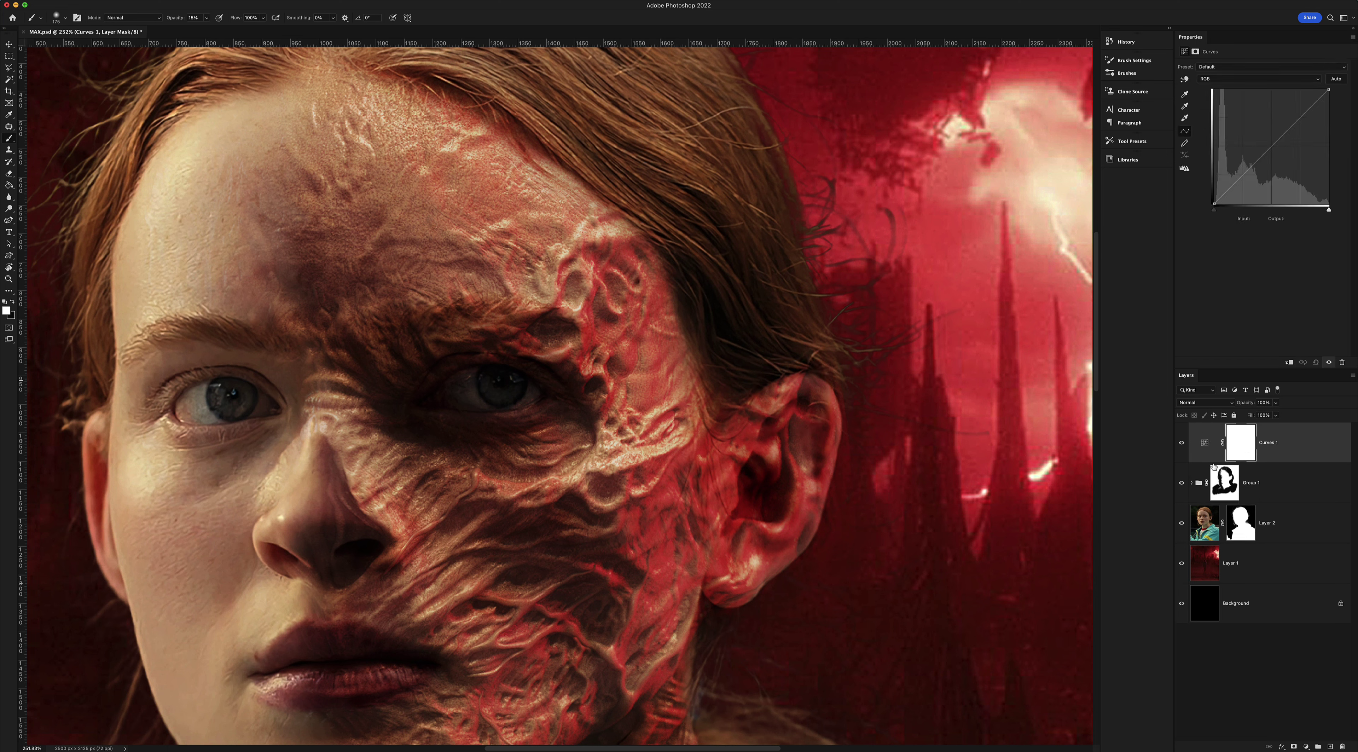
pyautogui.keyDown('alt'); pyautogui.click(1205, 459); pyautogui.keyUp('alt')
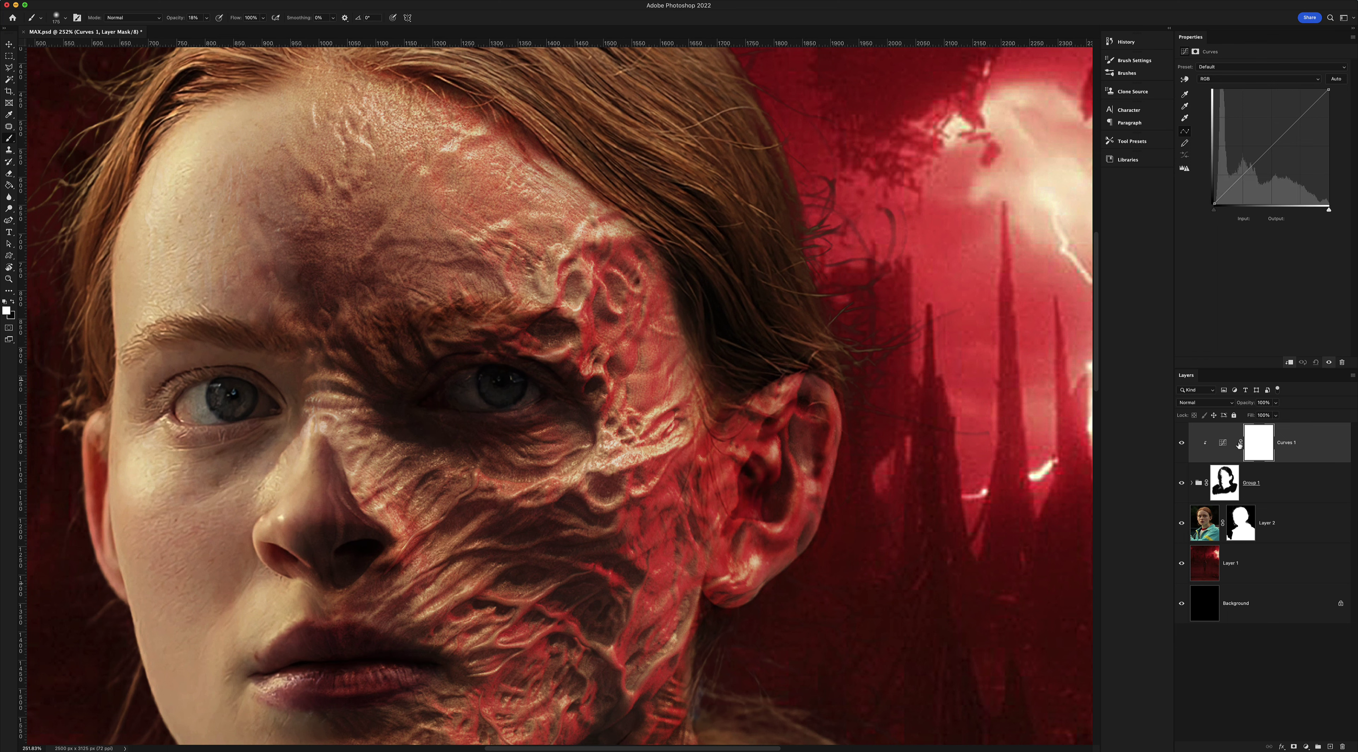
pyautogui.moveTo(1271, 145); pyautogui.dragTo(1279, 167)
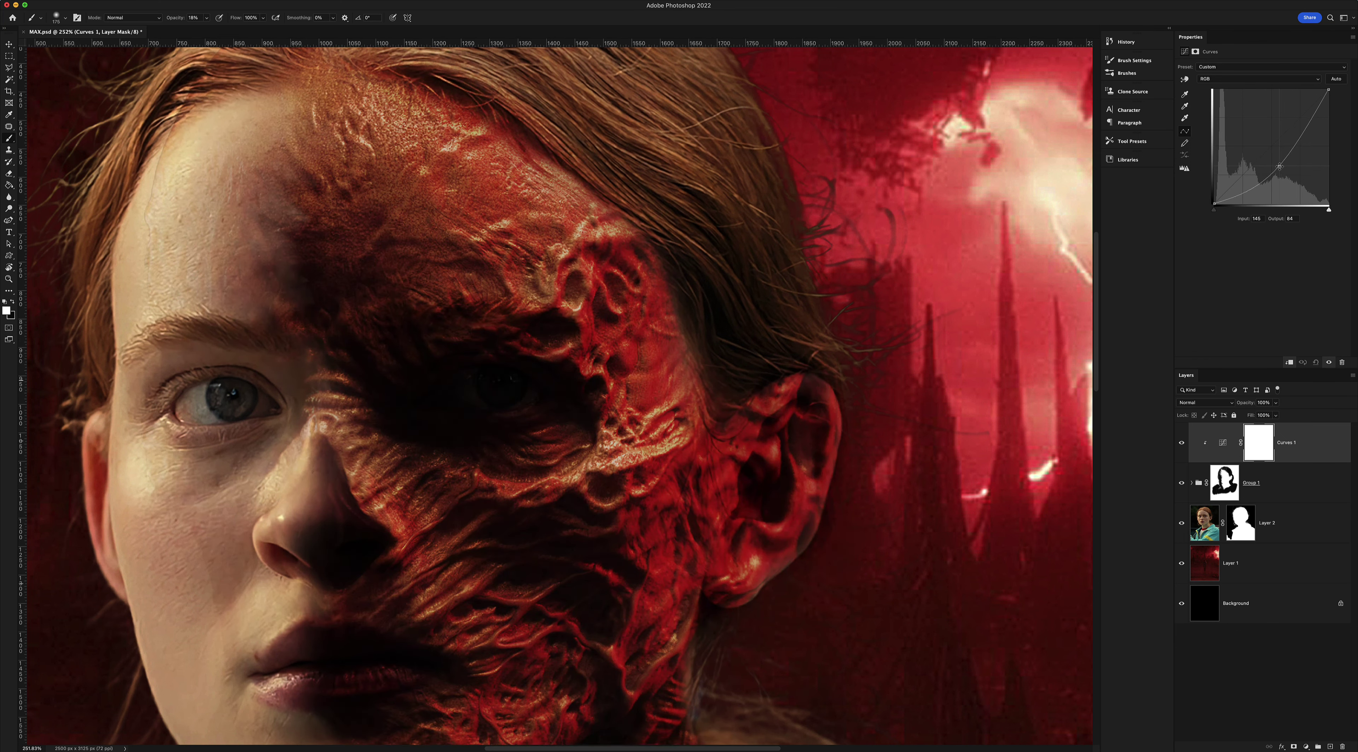
pyautogui.moveTo(1277, 163); pyautogui.dragTo(1275, 157)
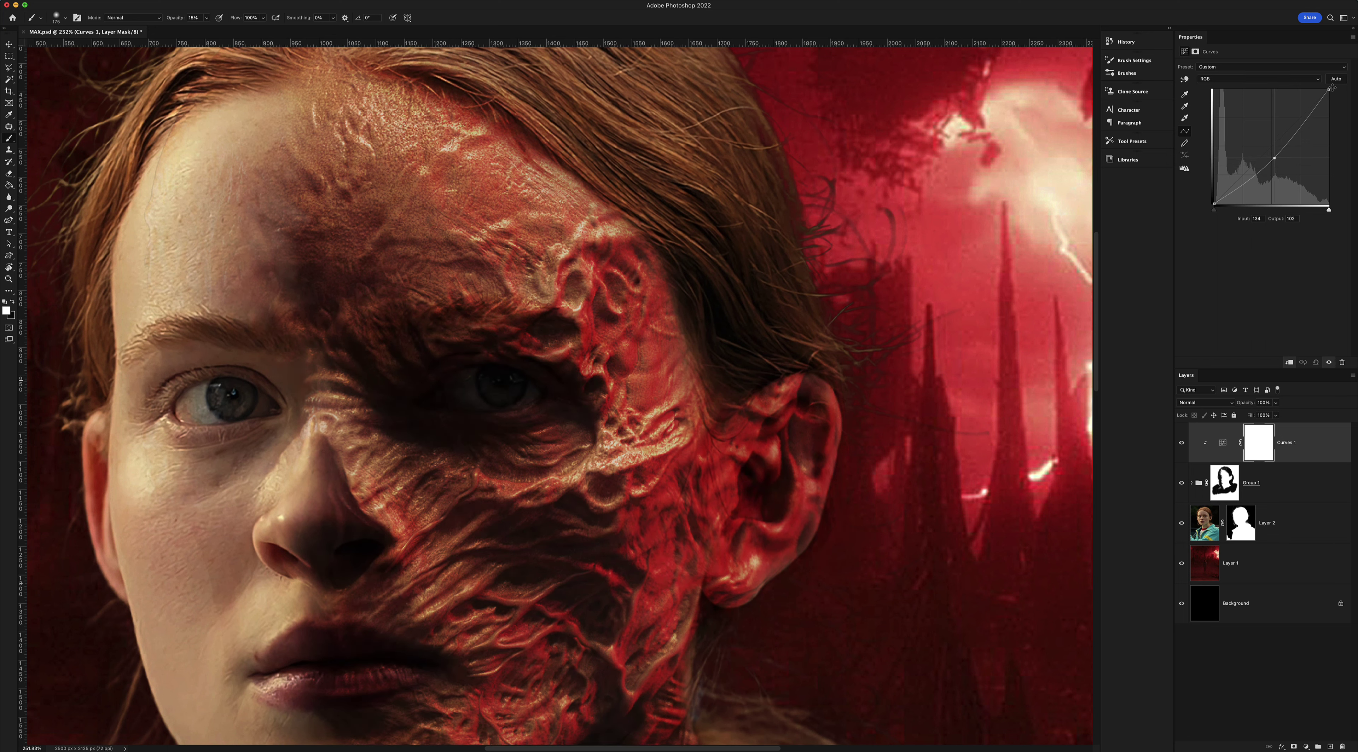
pyautogui.moveTo(1333, 103)
pyautogui.mouseDown()
pyautogui.moveTo(1339, 120)
pyautogui.moveTo(1333, 104)
pyautogui.mouseUp()
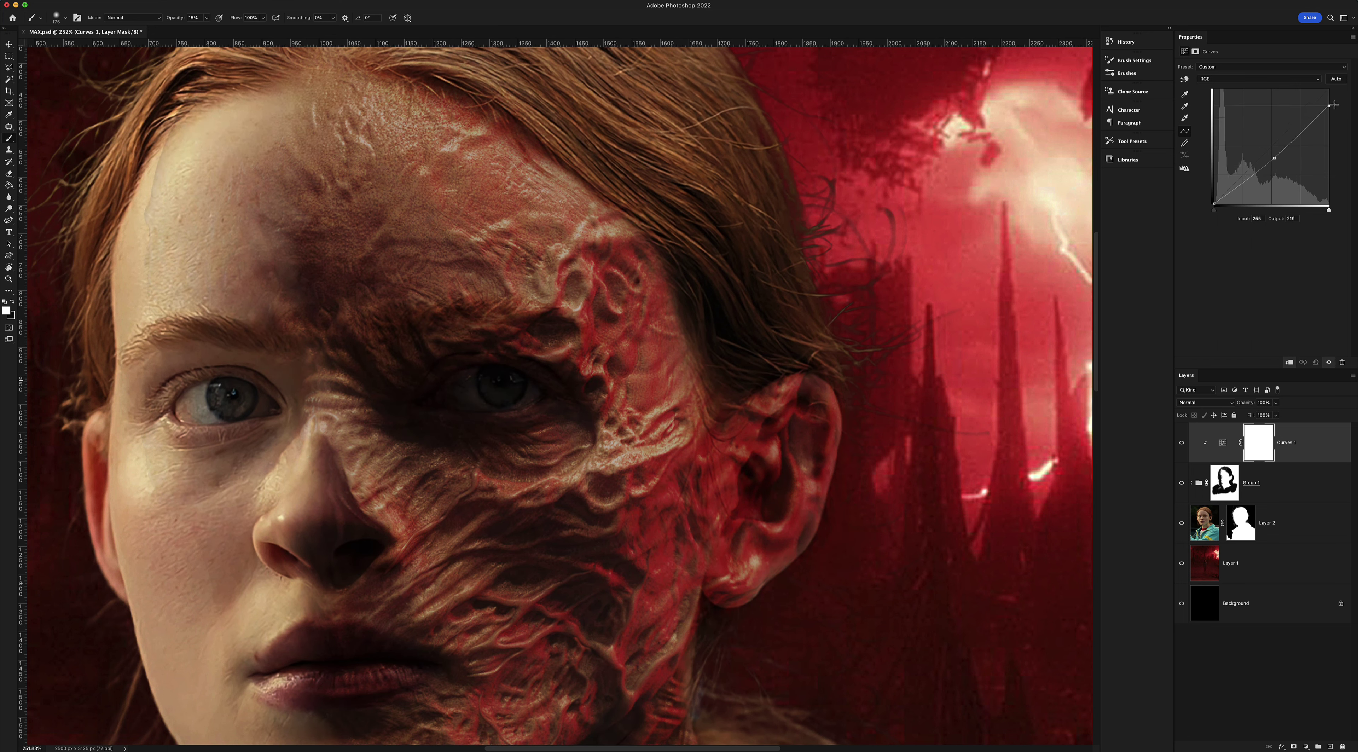
pyautogui.moveTo(1276, 158); pyautogui.dragTo(1279, 164)
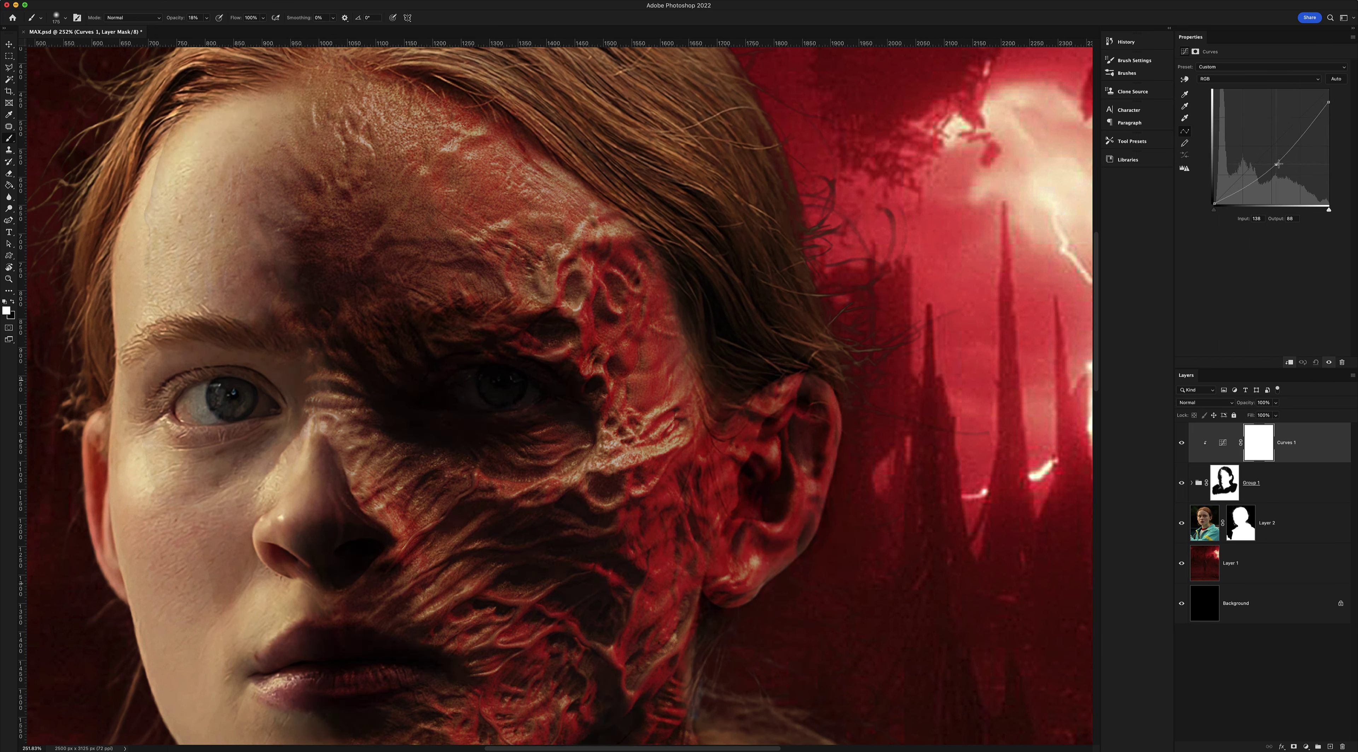
pyautogui.click(1251, 438)
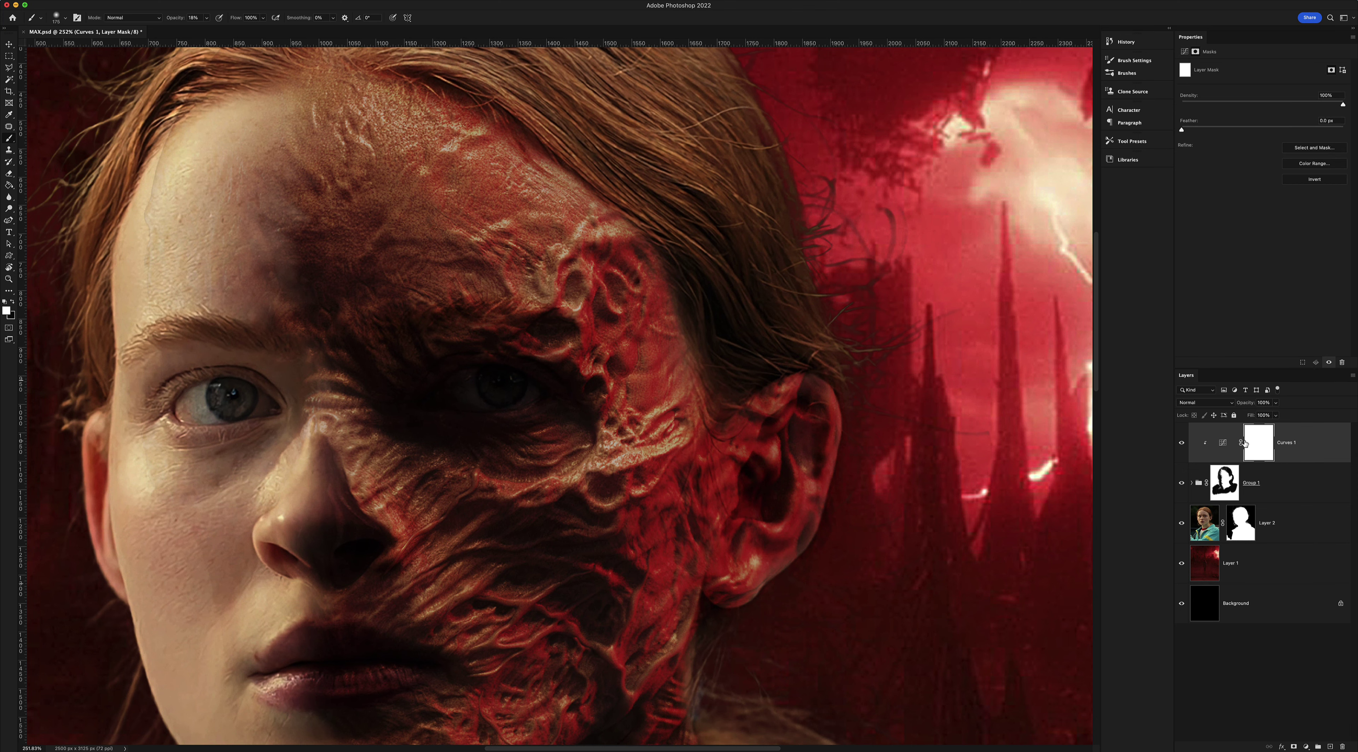
pyautogui.hotkey('ctrl', 'i')
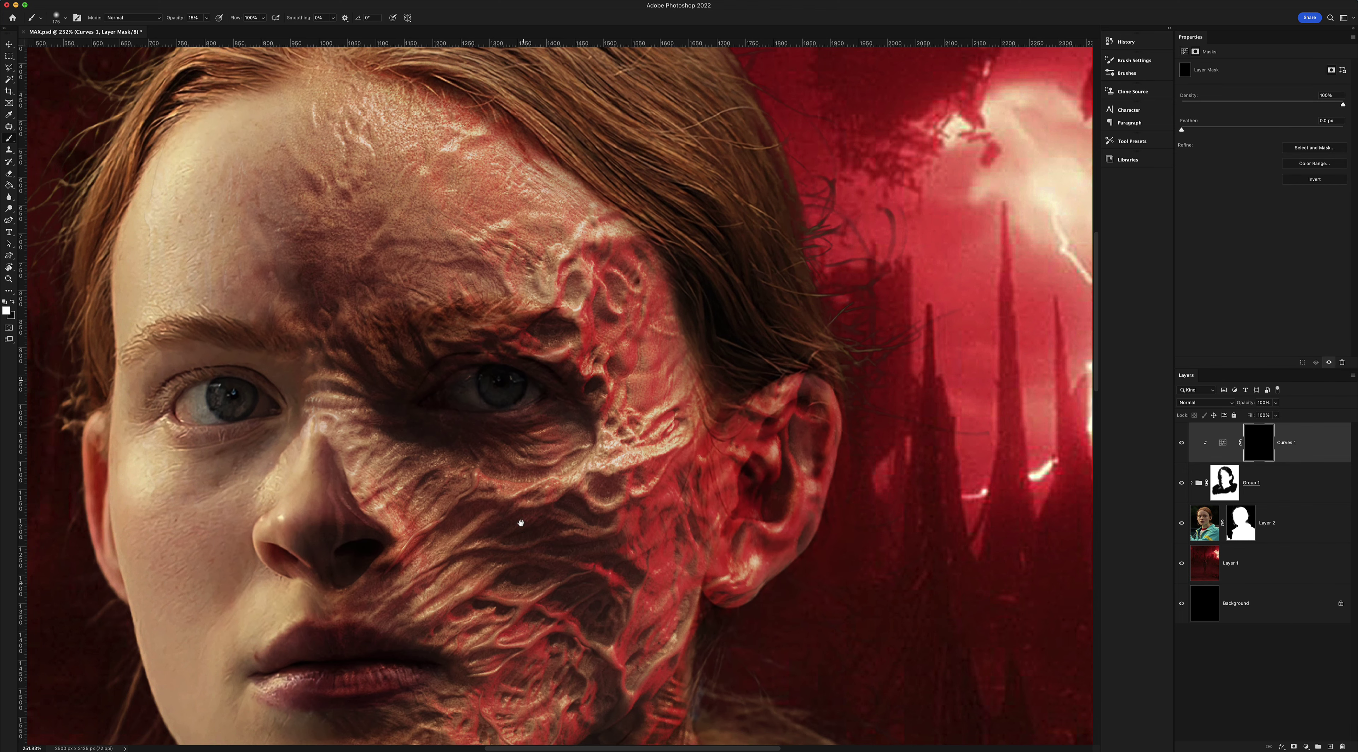
# Paint white on the Curves 1 mask over the textured eye area, neck and forehead
pyautogui.moveTo(521, 522); pyautogui.dragTo(517, 483)
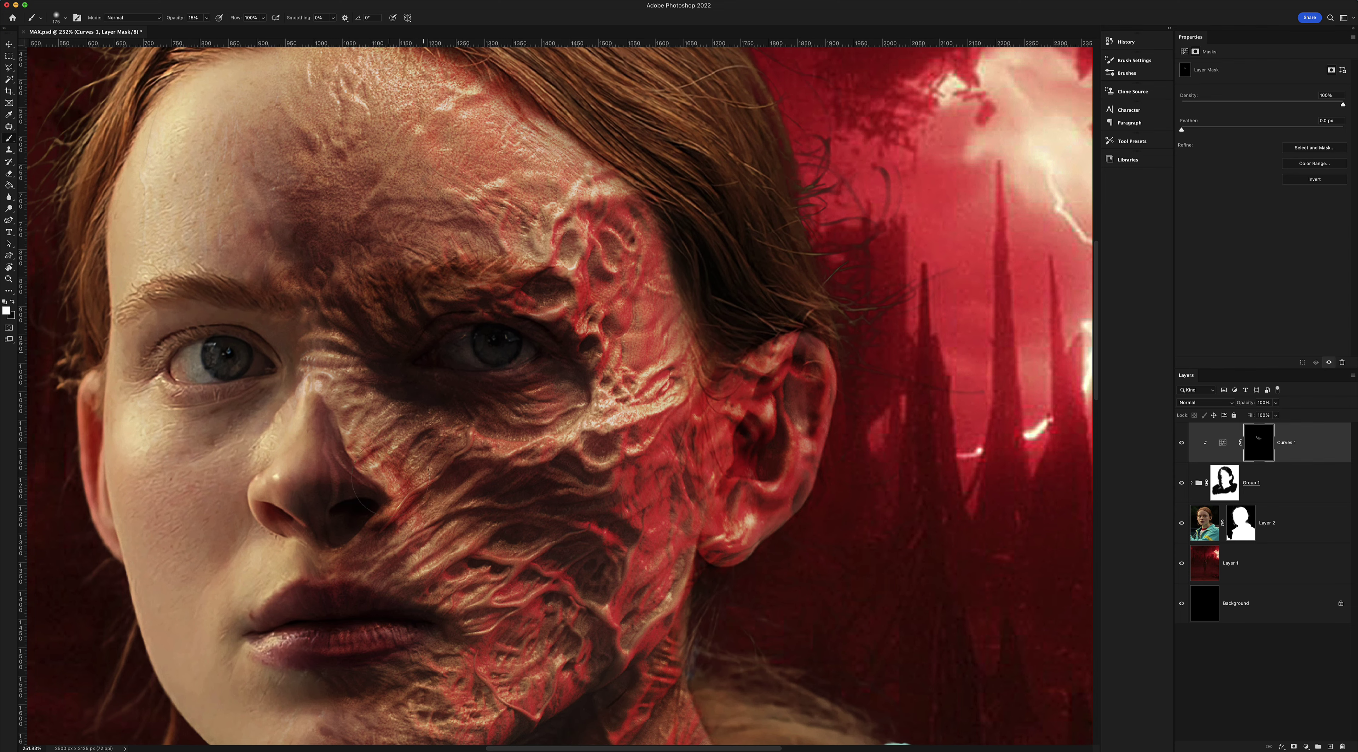
pyautogui.moveTo(451, 466); pyautogui.dragTo(369, 400)
pyautogui.moveTo(422, 528); pyautogui.dragTo(466, 390)
pyautogui.moveTo(448, 633); pyautogui.dragTo(661, 519)
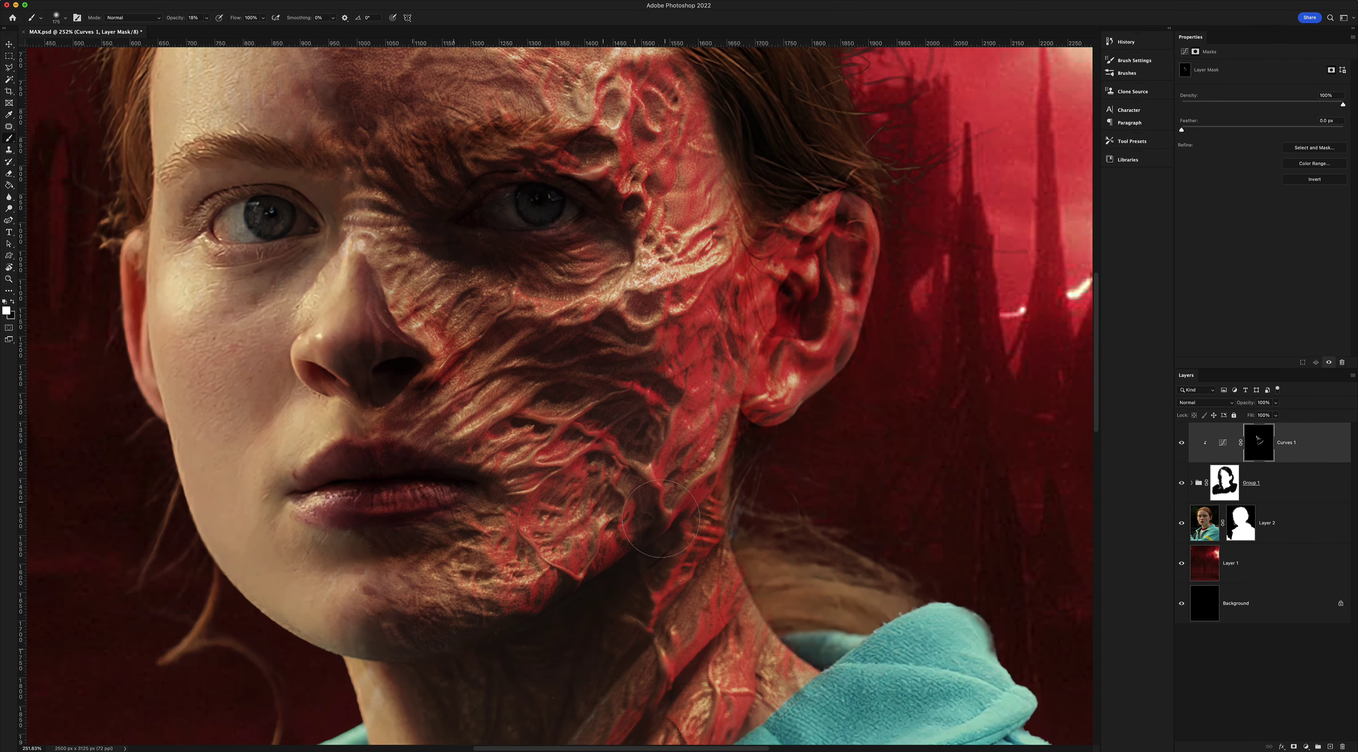
pyautogui.scroll(-5, 606, 637)
pyautogui.scroll(10, 606, 515)
pyautogui.scroll(5, 780, 337)
pyautogui.hscroll(-5, 780, 337)
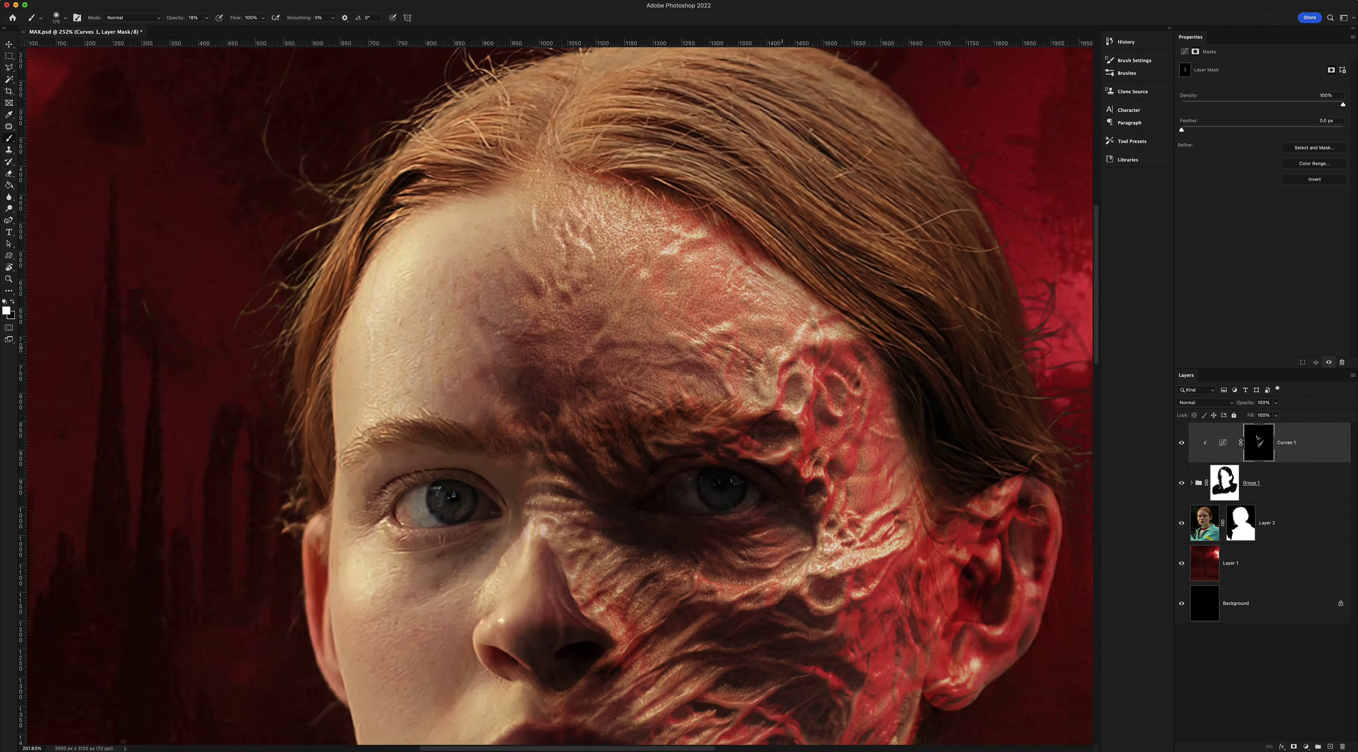
pyautogui.moveTo(558, 205); pyautogui.dragTo(659, 275)
# Enlarge the brush to 200 px and reveal the darkening on the forehead, cheek and nose
pyautogui.press('F5')
pyautogui.press(']')
pyautogui.moveTo(580, 343); pyautogui.dragTo(775, 287)
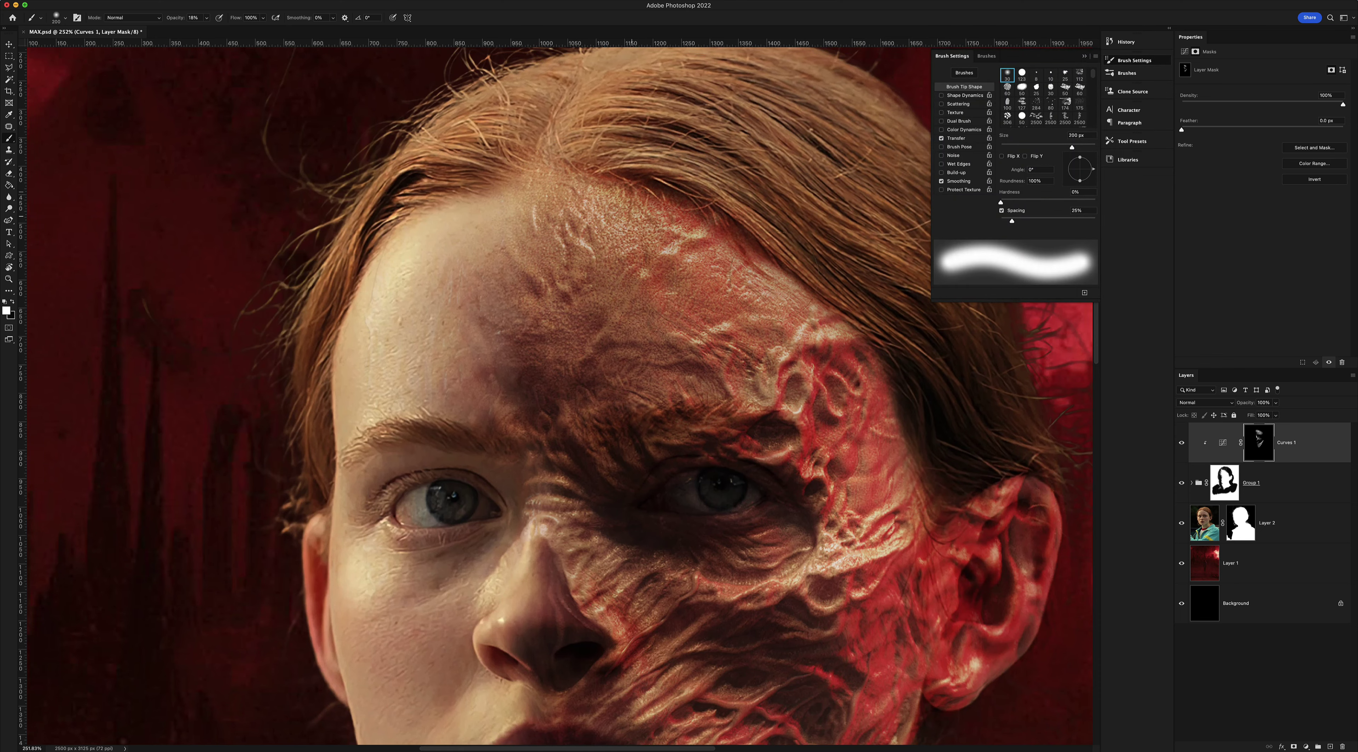
pyautogui.moveTo(822, 326); pyautogui.dragTo(712, 607)
pyautogui.scroll(-5, 633, 474)
pyautogui.moveTo(527, 201); pyautogui.dragTo(557, 312)
pyautogui.press('z')
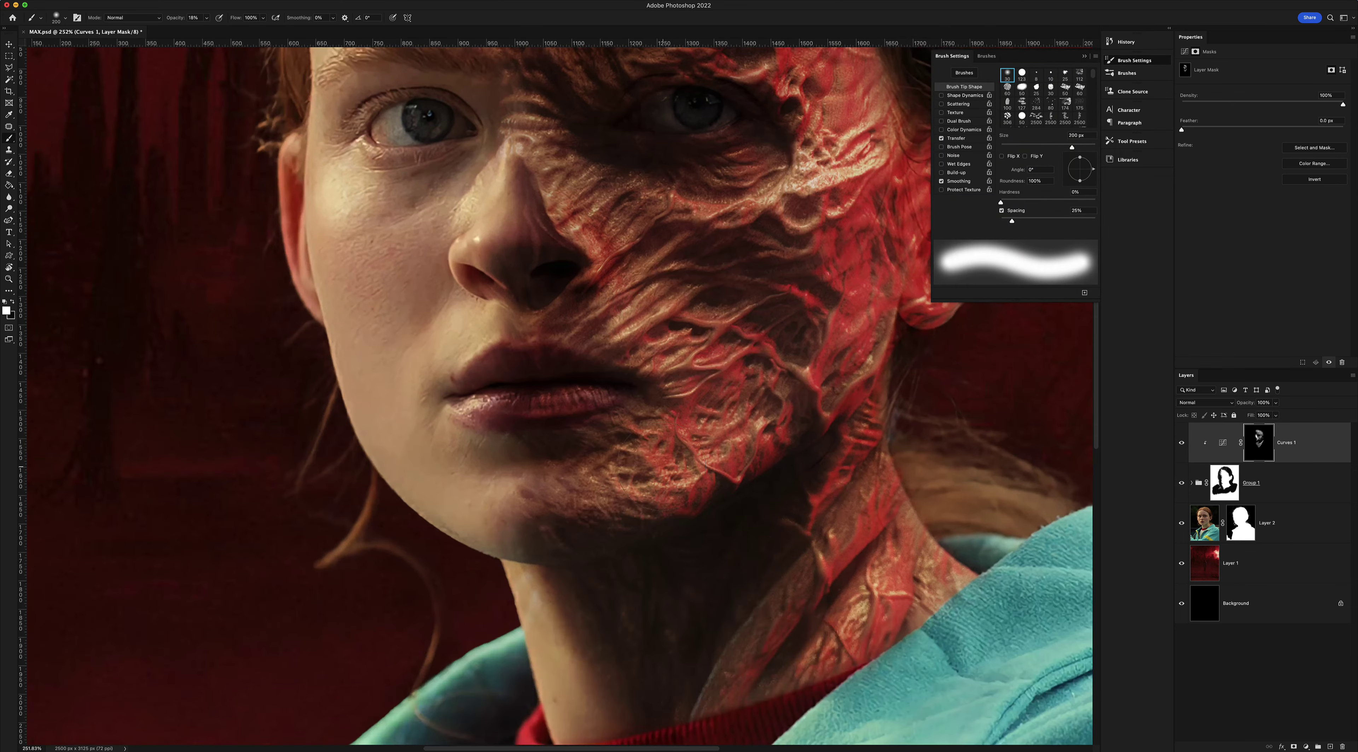
pyautogui.scroll(-6, 677, 357)
pyautogui.scroll(10, 676, 357)
# Pan the view across the portrait toward the textured ear
pyautogui.press('s')
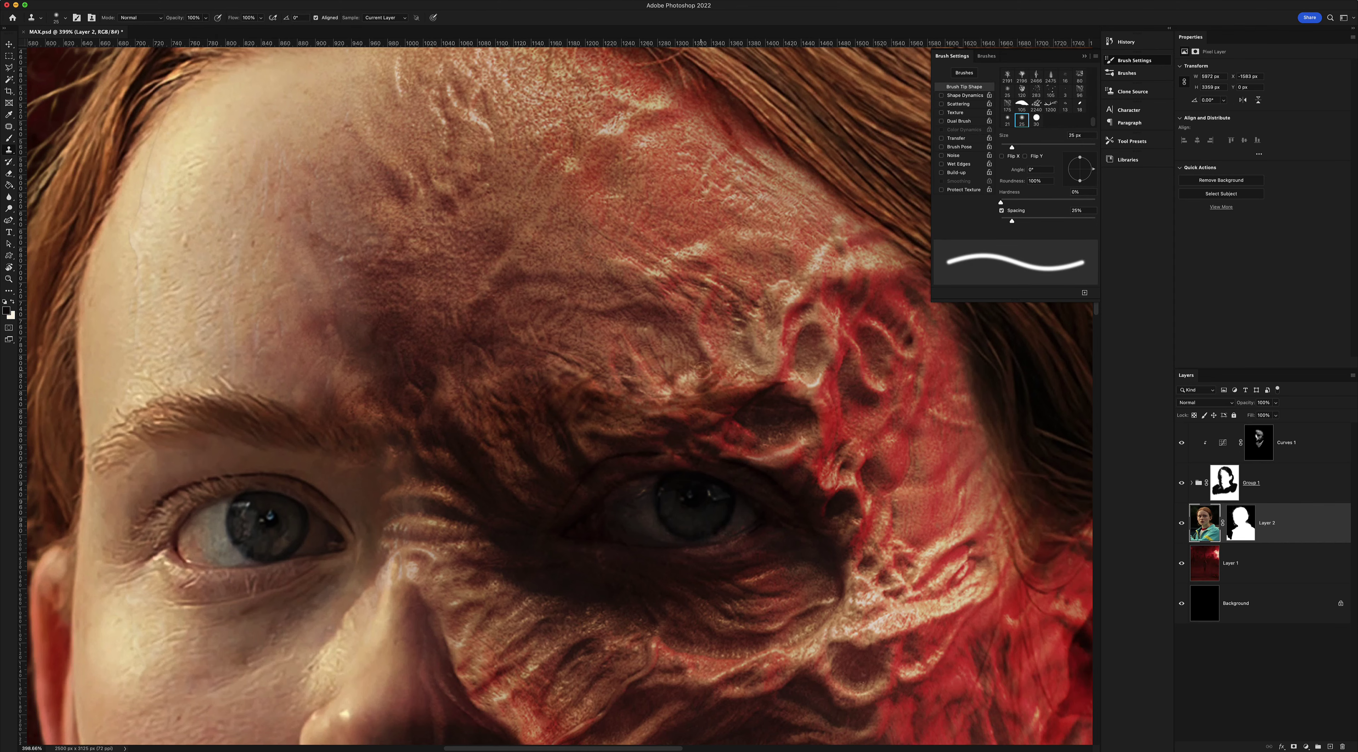
pyautogui.scroll(-3, 580, 448)
pyautogui.hscroll(2, 580, 448)
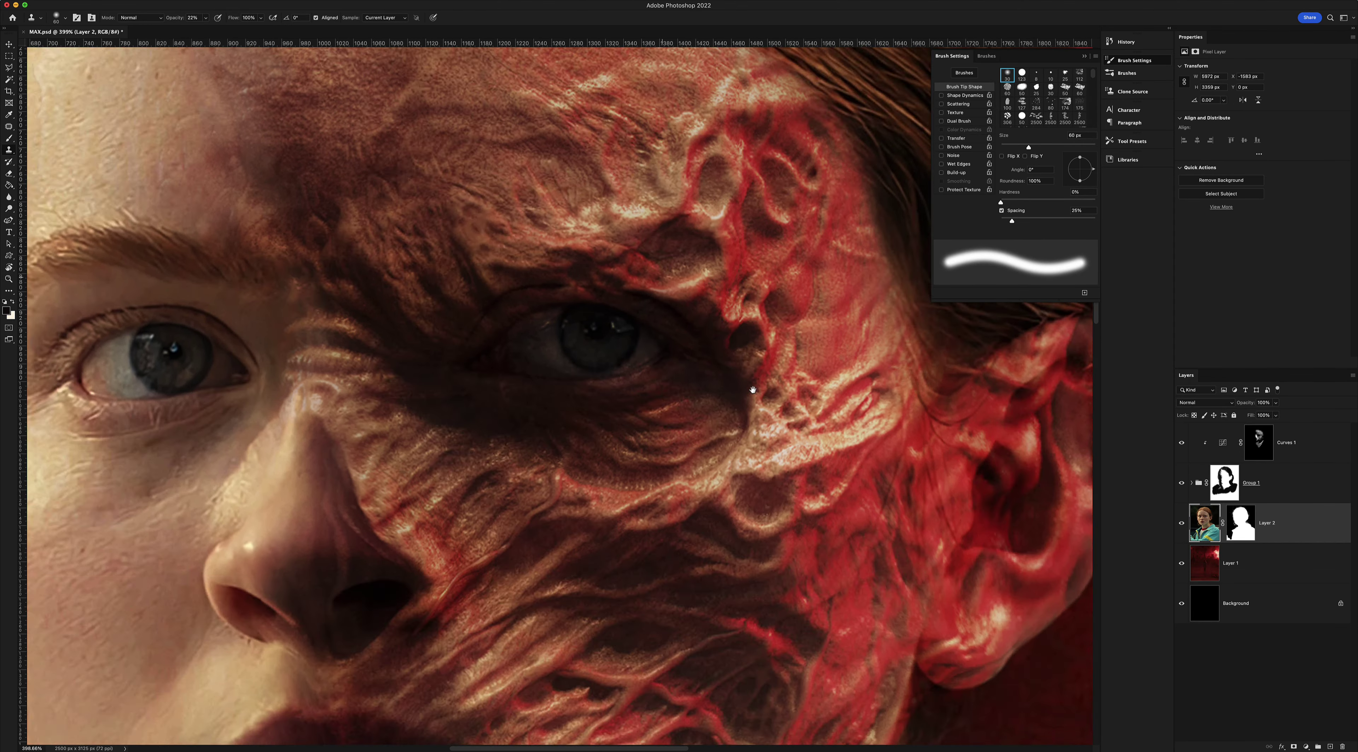
pyautogui.scroll(-2, 685, 501)
pyautogui.hscroll(2, 686, 501)
pyautogui.scroll(5, 765, 527)
pyautogui.scroll(3, 685, 475)
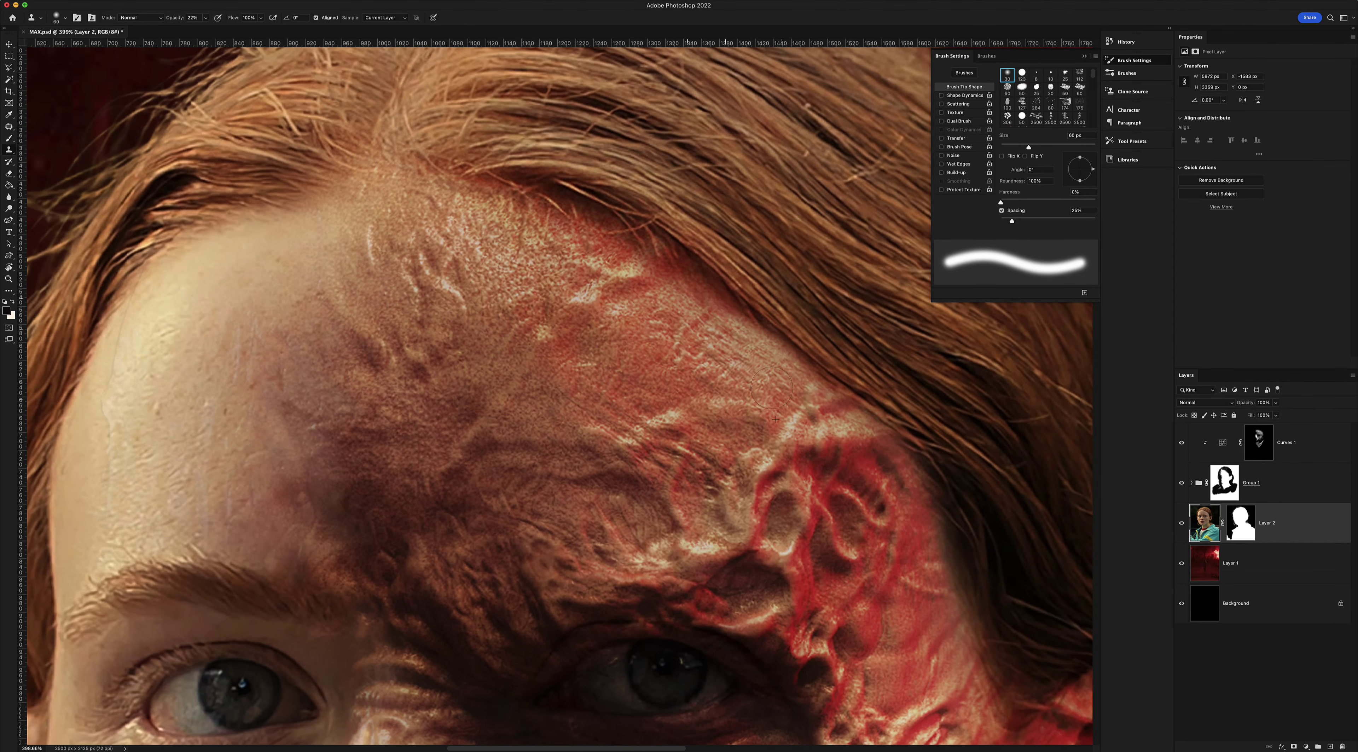
pyautogui.scroll(-8, 633, 448)
# Zoom in on the ear, paint the Curves shadow onto it, and fit the portrait in view
pyautogui.press('z')
pyautogui.scroll(-1, 545, 427)
pyautogui.hotkey('ctrl', '0')
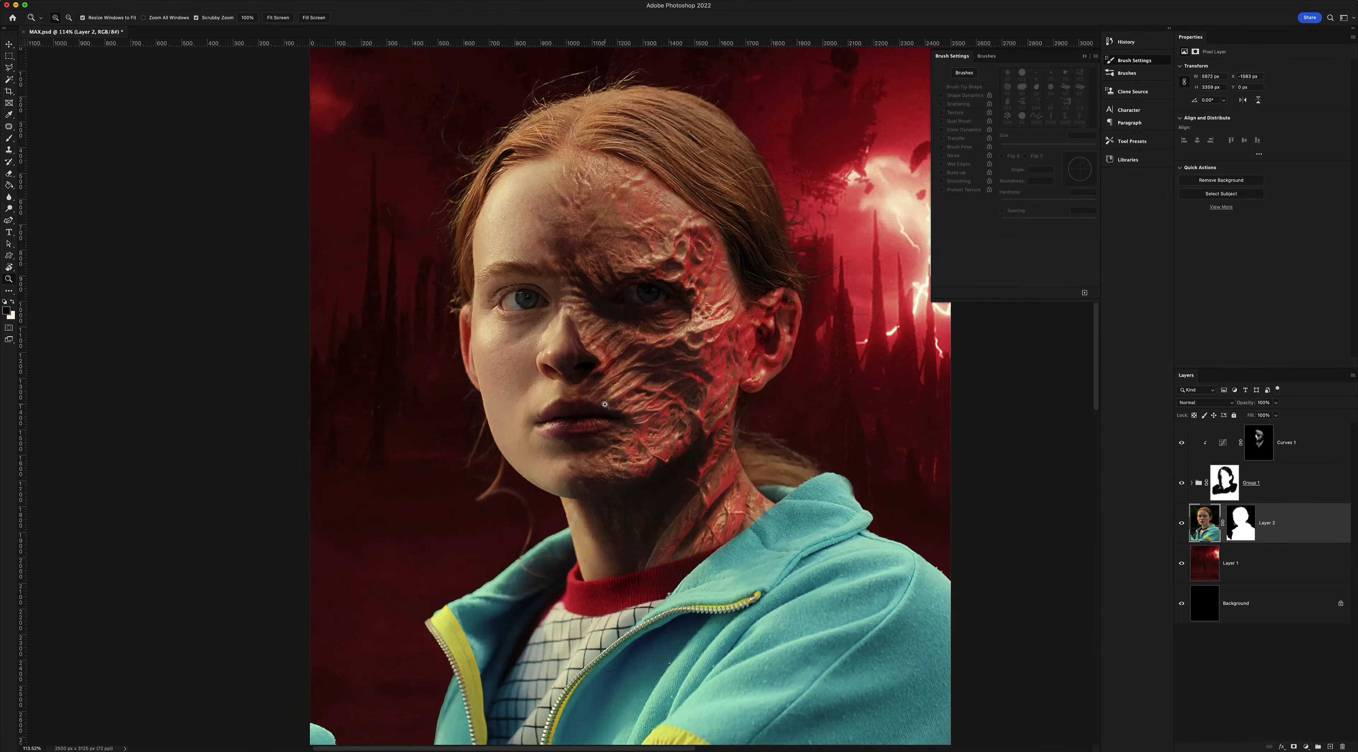
pyautogui.moveTo(743, 303); pyautogui.dragTo(843, 303)
pyautogui.press('b')
pyautogui.click(1260, 442)
pyautogui.press('z')
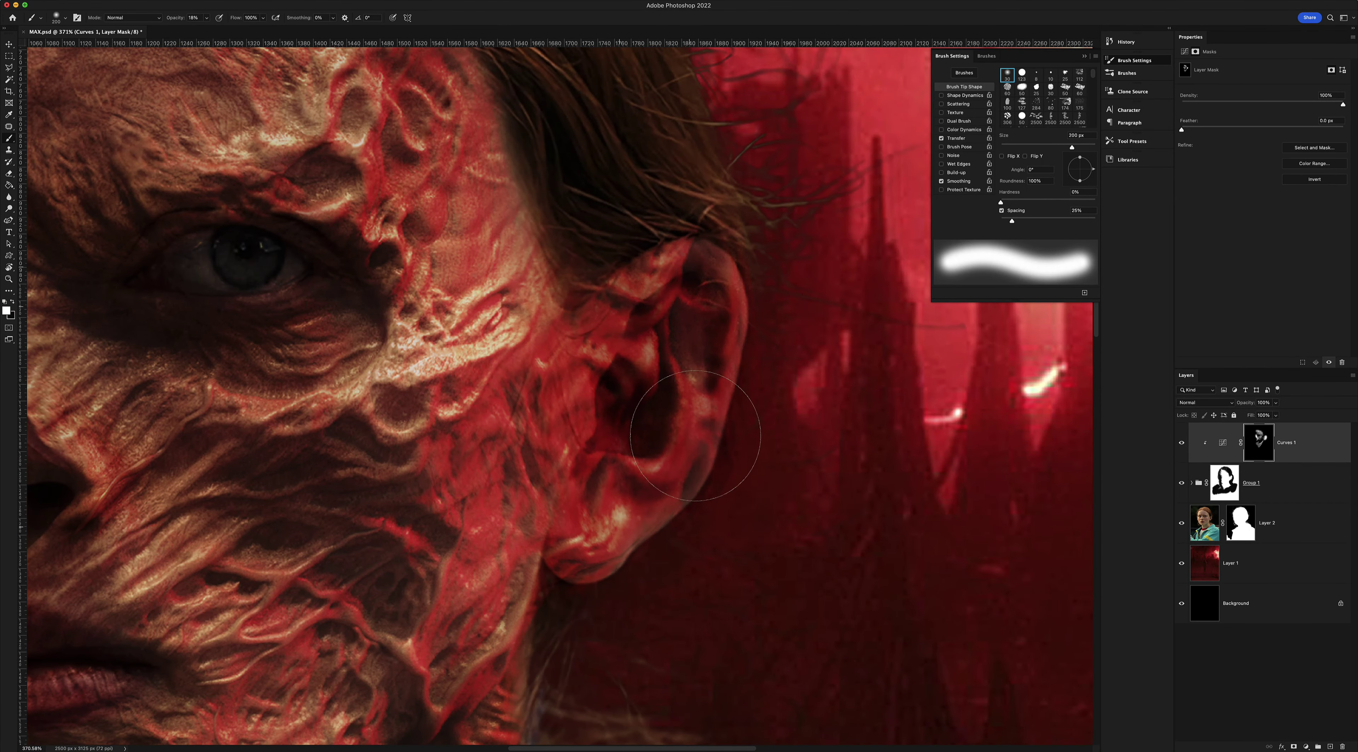
pyautogui.moveTo(615, 358); pyautogui.dragTo(501, 369)
pyautogui.hotkey('ctrl', '0')
# Add a pure red (ff0000) Color Fill layer above the portrait photo layer
pyautogui.scroll(-2, 604, 454)
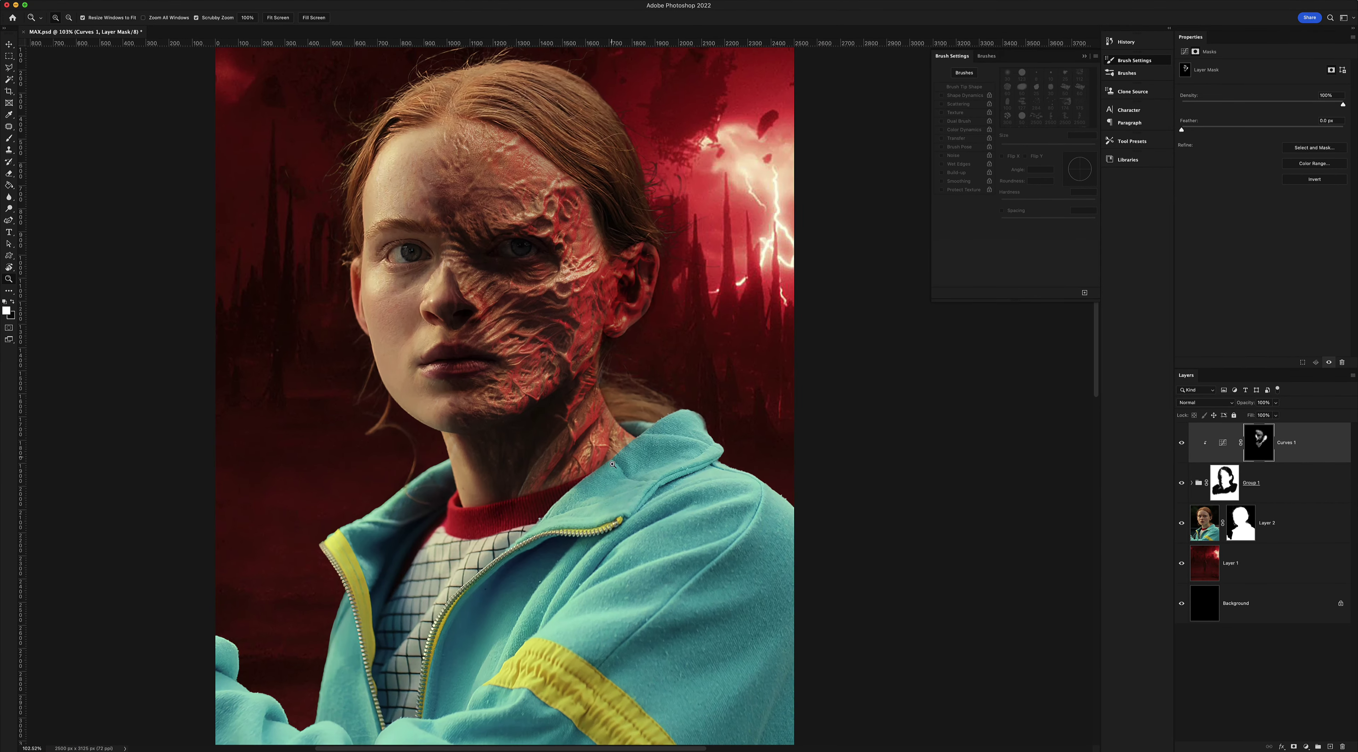
pyautogui.click(1305, 528)
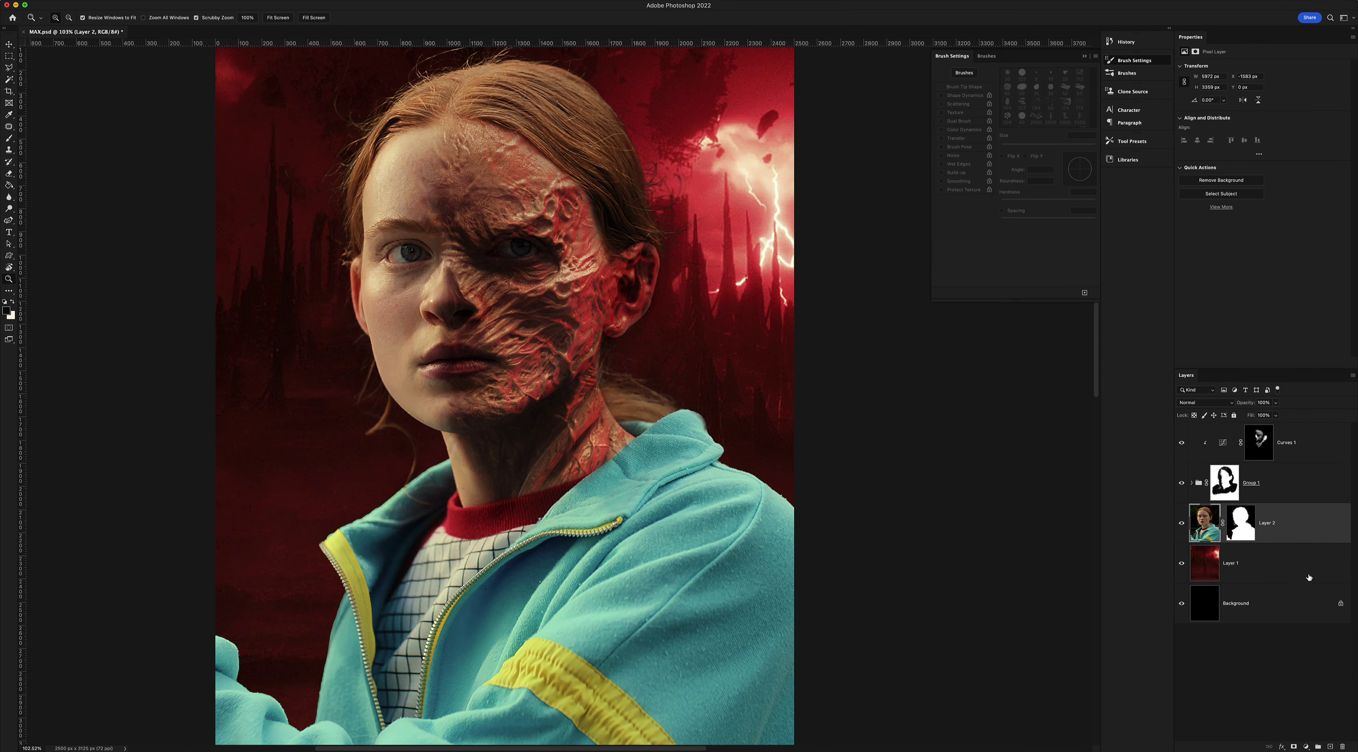
pyautogui.click(1306, 747)
pyautogui.click(1300, 542)
pyautogui.write('ff0000')
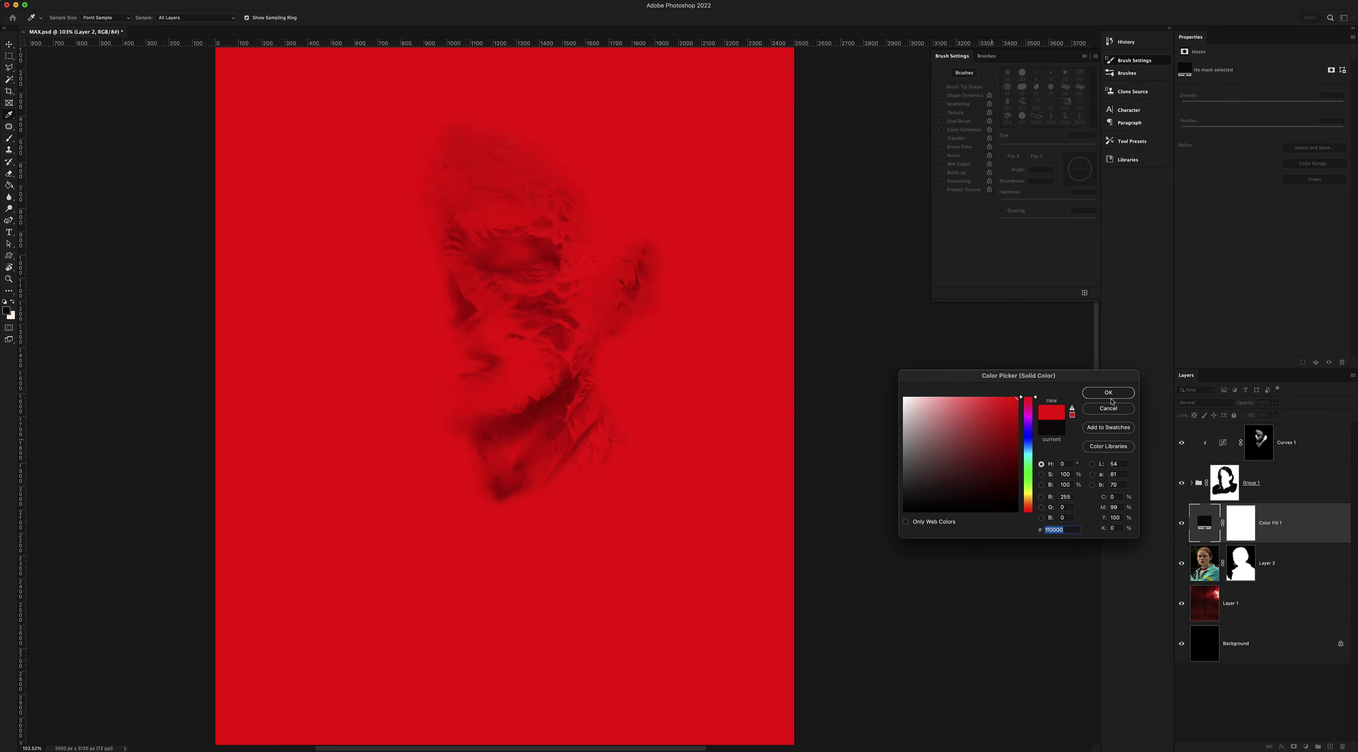
pyautogui.click(1110, 397)
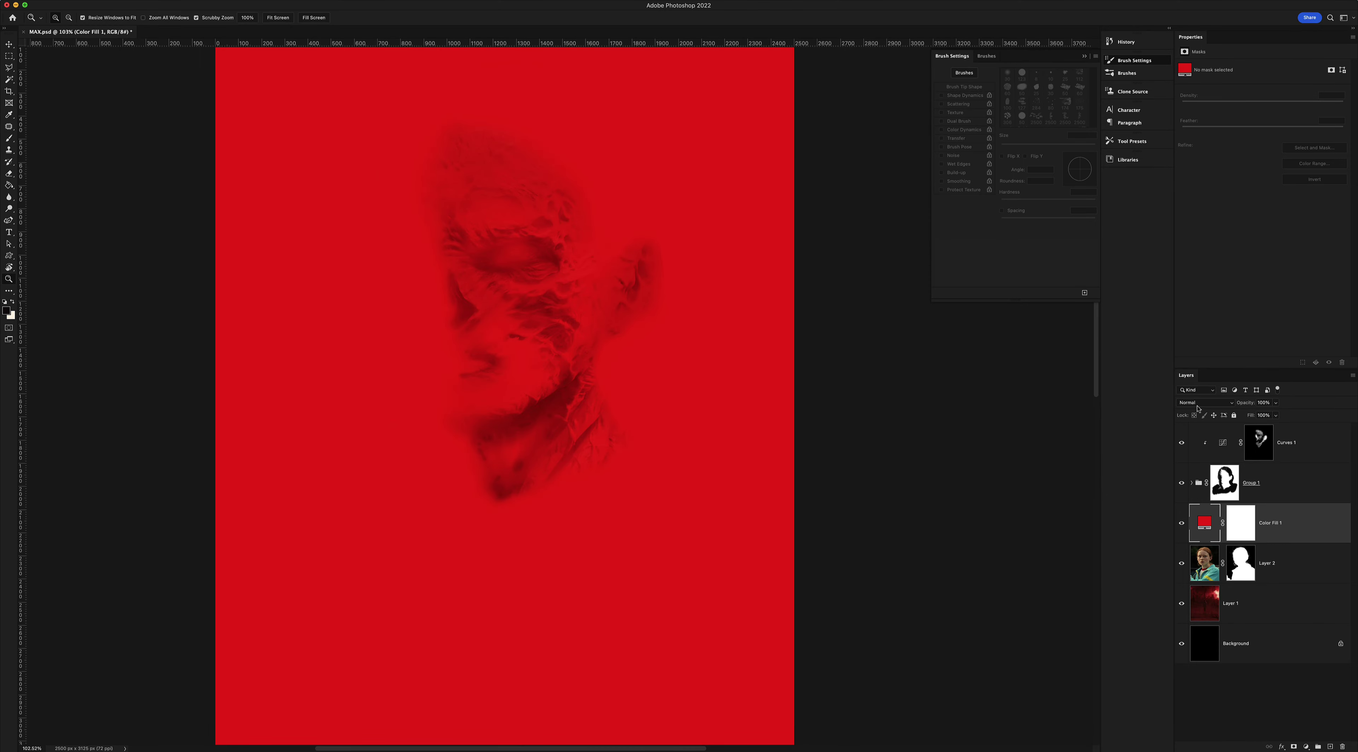
# Blend the red fill in Multiply, adjust its fill amount, and invert its mask to black
pyautogui.click(1204, 402)
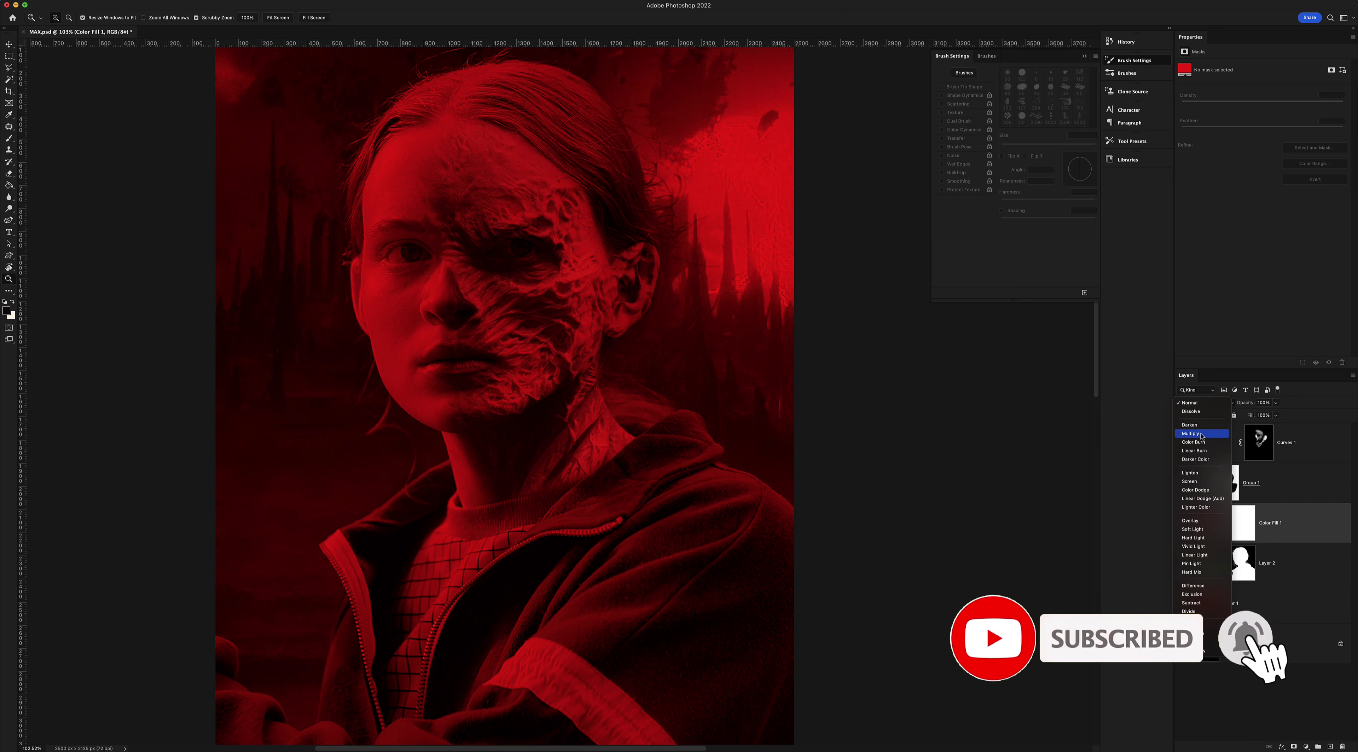
pyautogui.click(1202, 434)
pyautogui.moveTo(1267, 427); pyautogui.dragTo(1273, 428)
pyautogui.click(1242, 523)
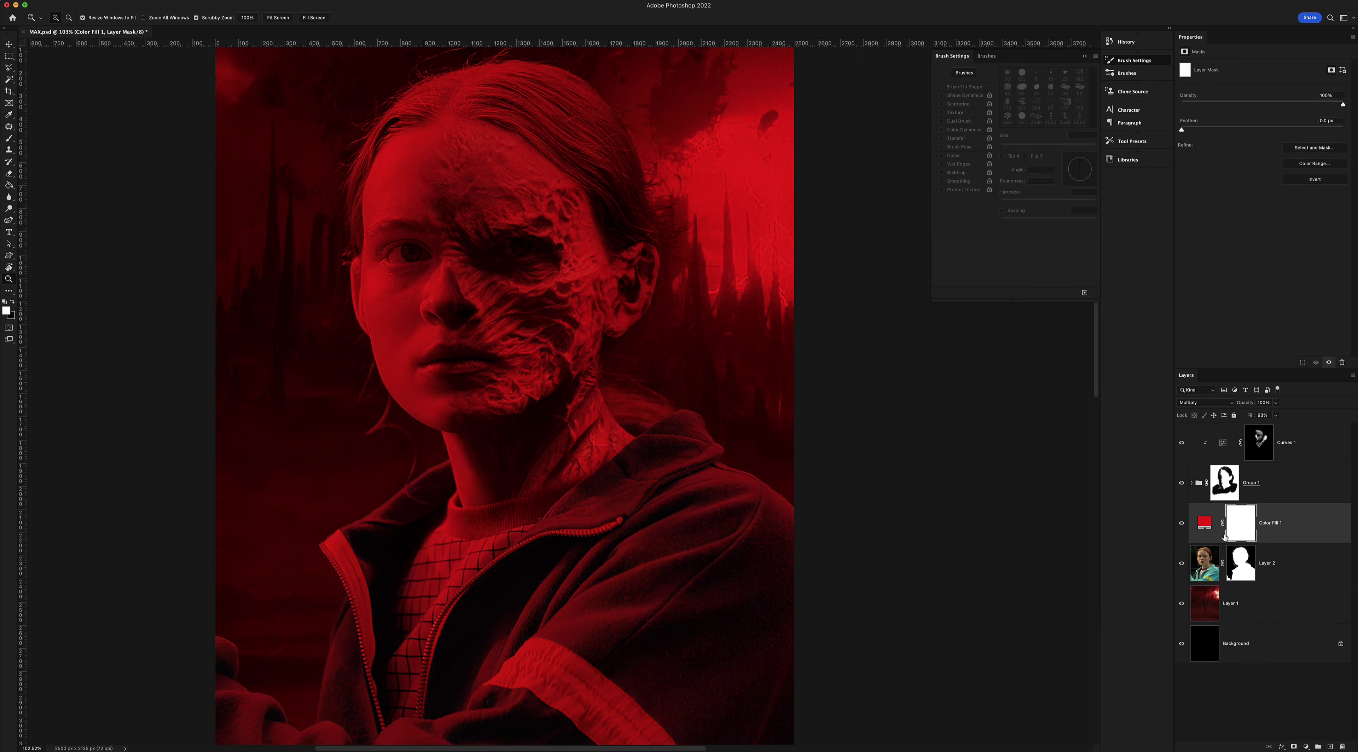
pyautogui.hotkey('ctrl', 'i')
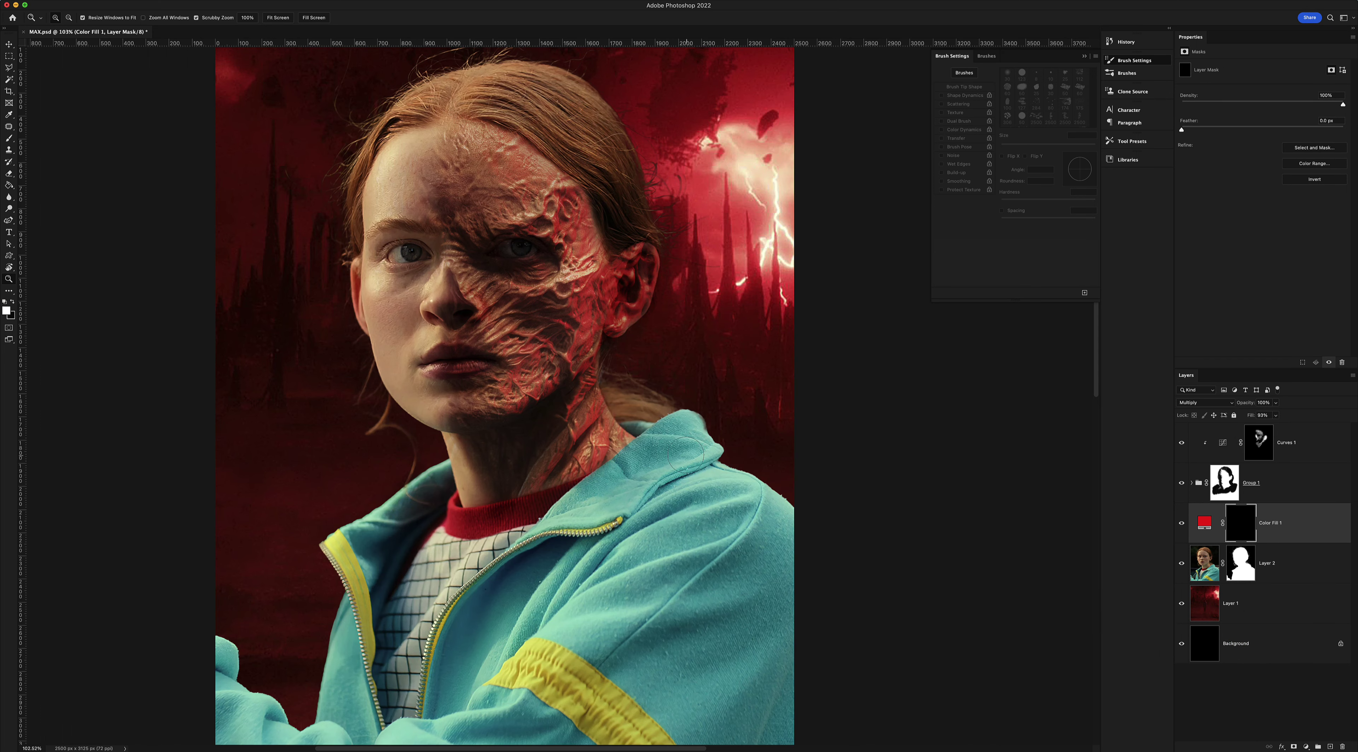
# Paint the red tint back over the jacket shoulder, lower torso and orange stripe
pyautogui.press('b')
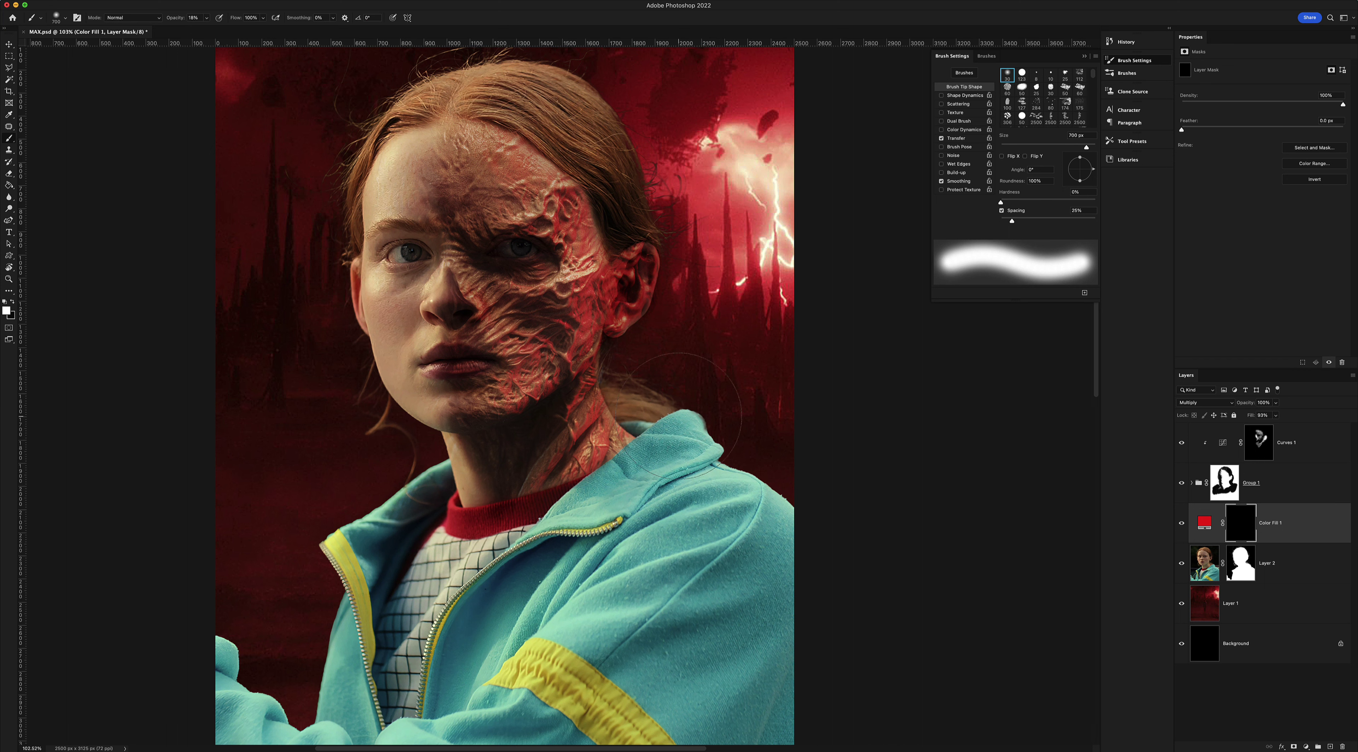
pyautogui.moveTo(681, 417)
pyautogui.mouseDown()
pyautogui.moveTo(688, 405)
pyautogui.moveTo(681, 508)
pyautogui.moveTo(774, 622)
pyautogui.mouseUp()
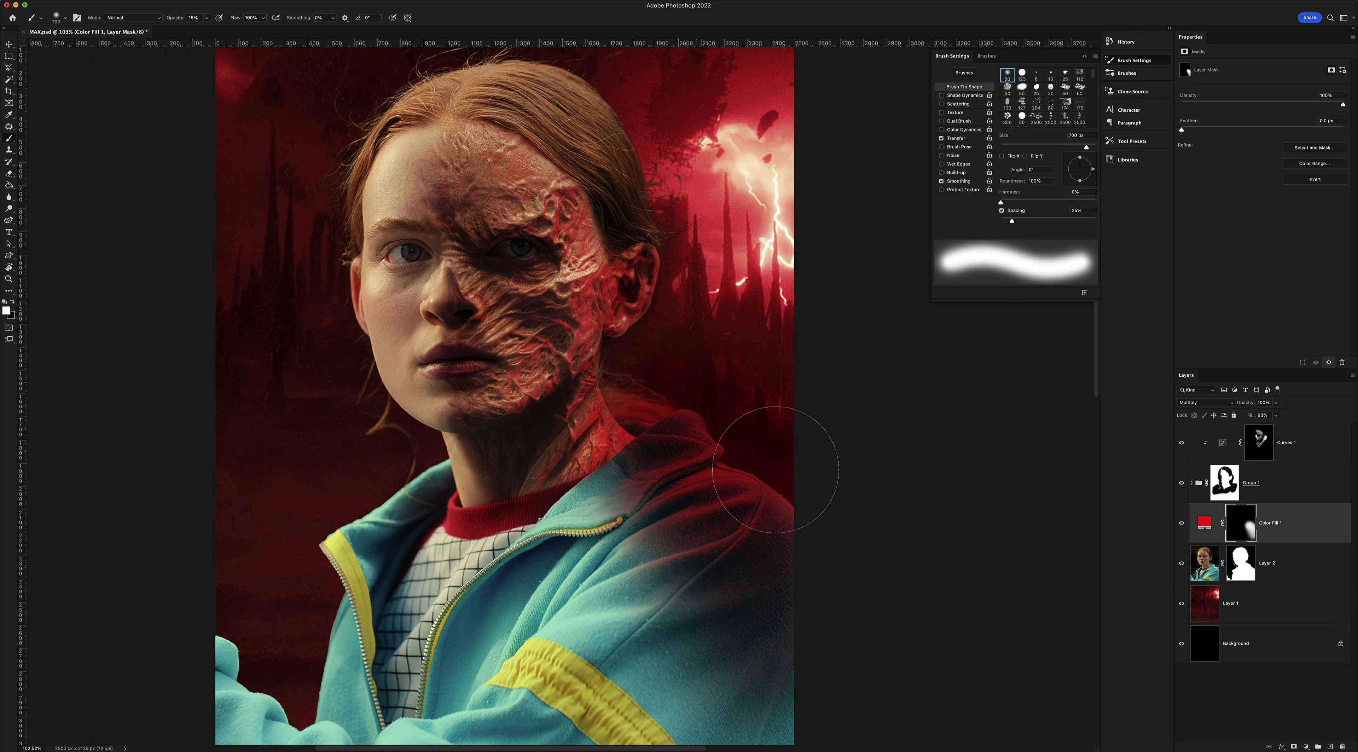
pyautogui.moveTo(775, 470)
pyautogui.mouseDown()
pyautogui.moveTo(676, 748)
pyautogui.moveTo(659, 485)
pyautogui.moveTo(734, 699)
pyautogui.mouseUp()
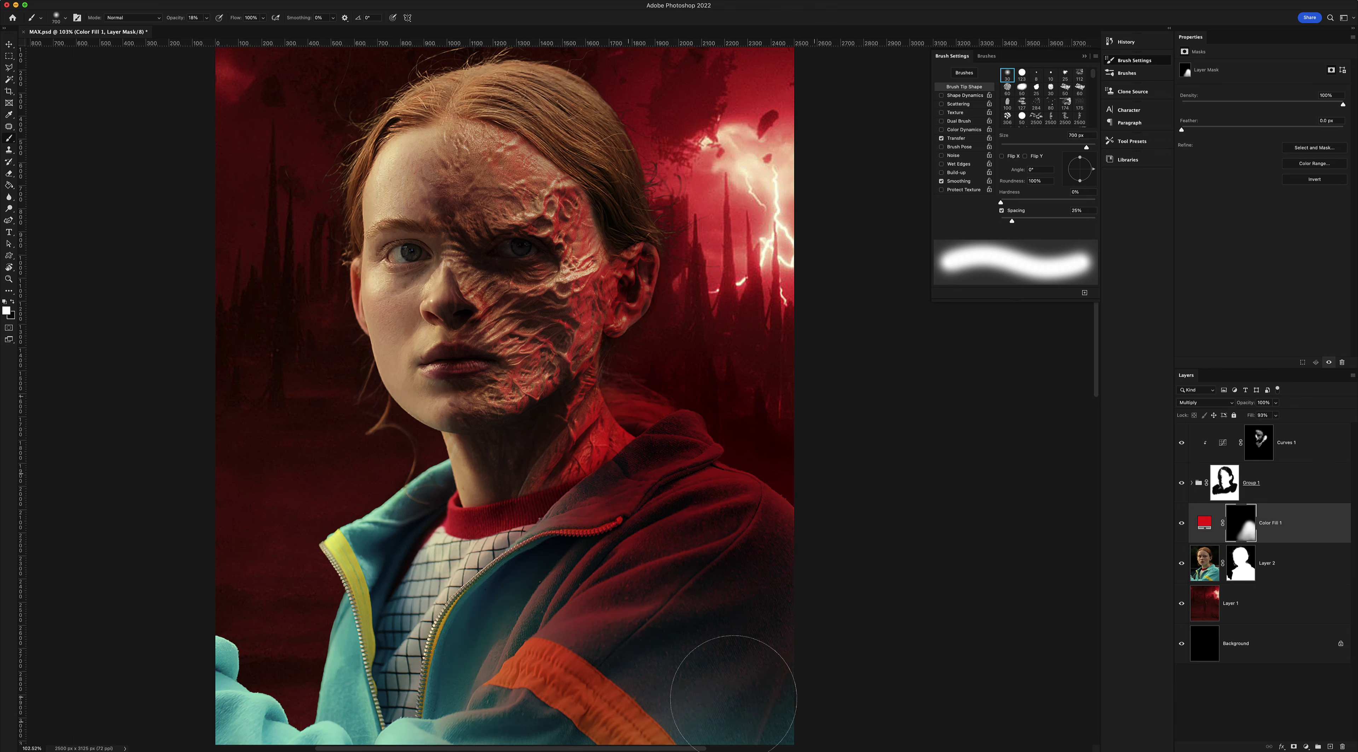
pyautogui.hscroll(-5, 734, 698)
pyautogui.hscroll(10, 707, 622)
pyautogui.moveTo(319, 591)
pyautogui.mouseDown()
pyautogui.moveTo(657, 421)
pyautogui.moveTo(780, 524)
pyautogui.mouseUp()
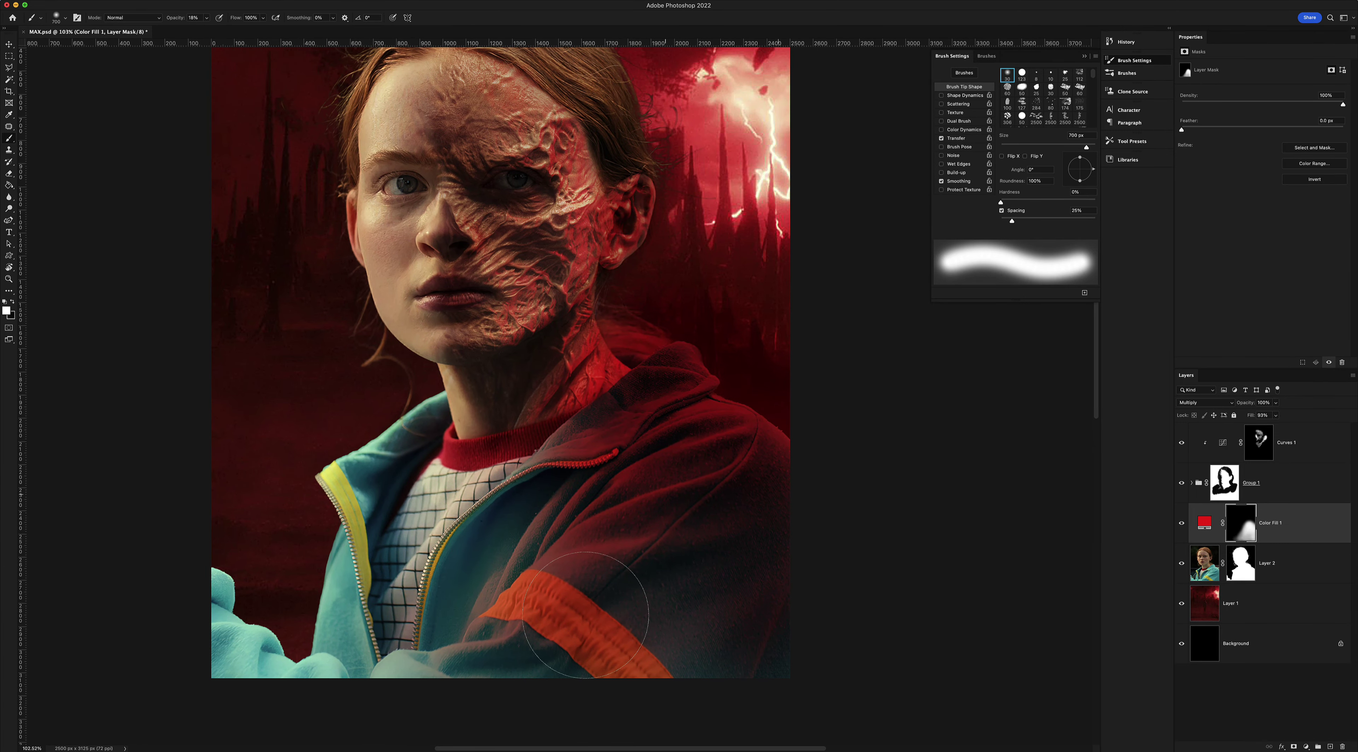
pyautogui.moveTo(586, 615); pyautogui.dragTo(454, 736)
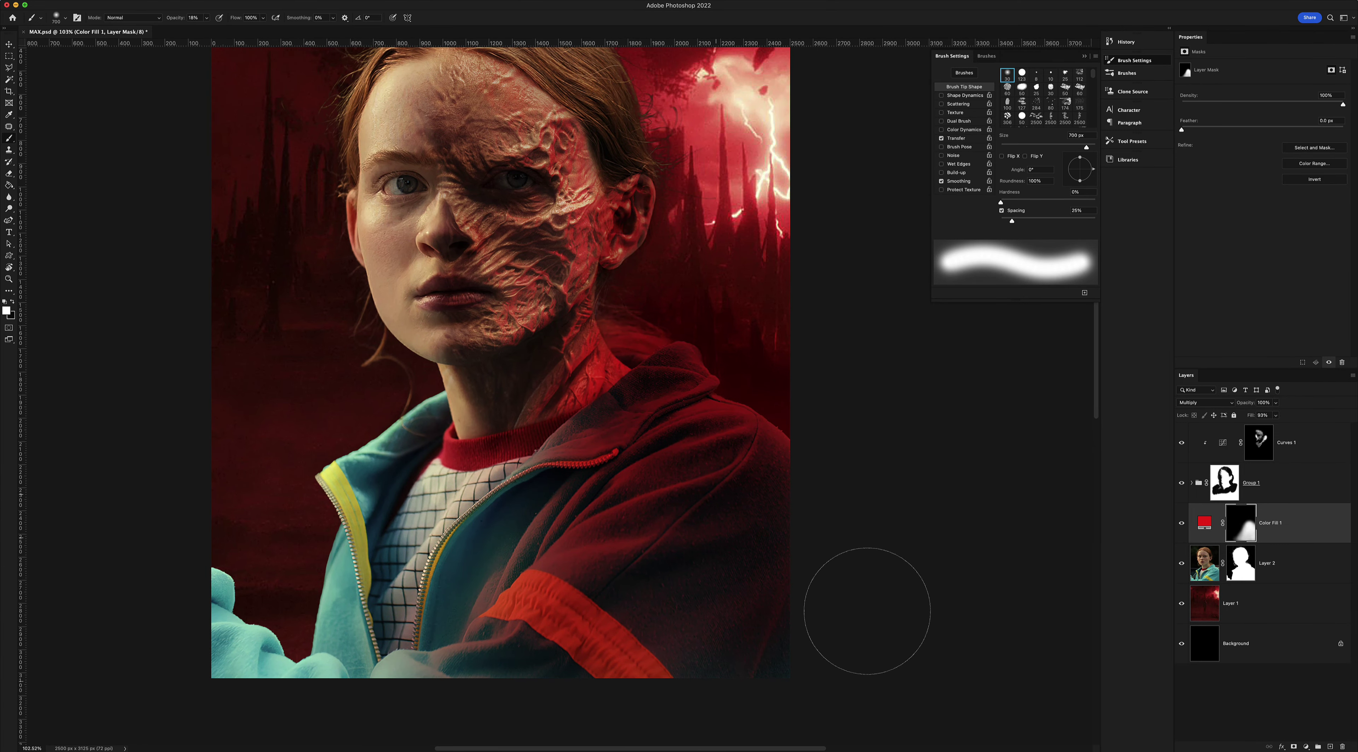
# Extend the red tint over the shirt, zipper and top of the hair, then zoom out
pyautogui.moveTo(603, 395); pyautogui.dragTo(604, 463)
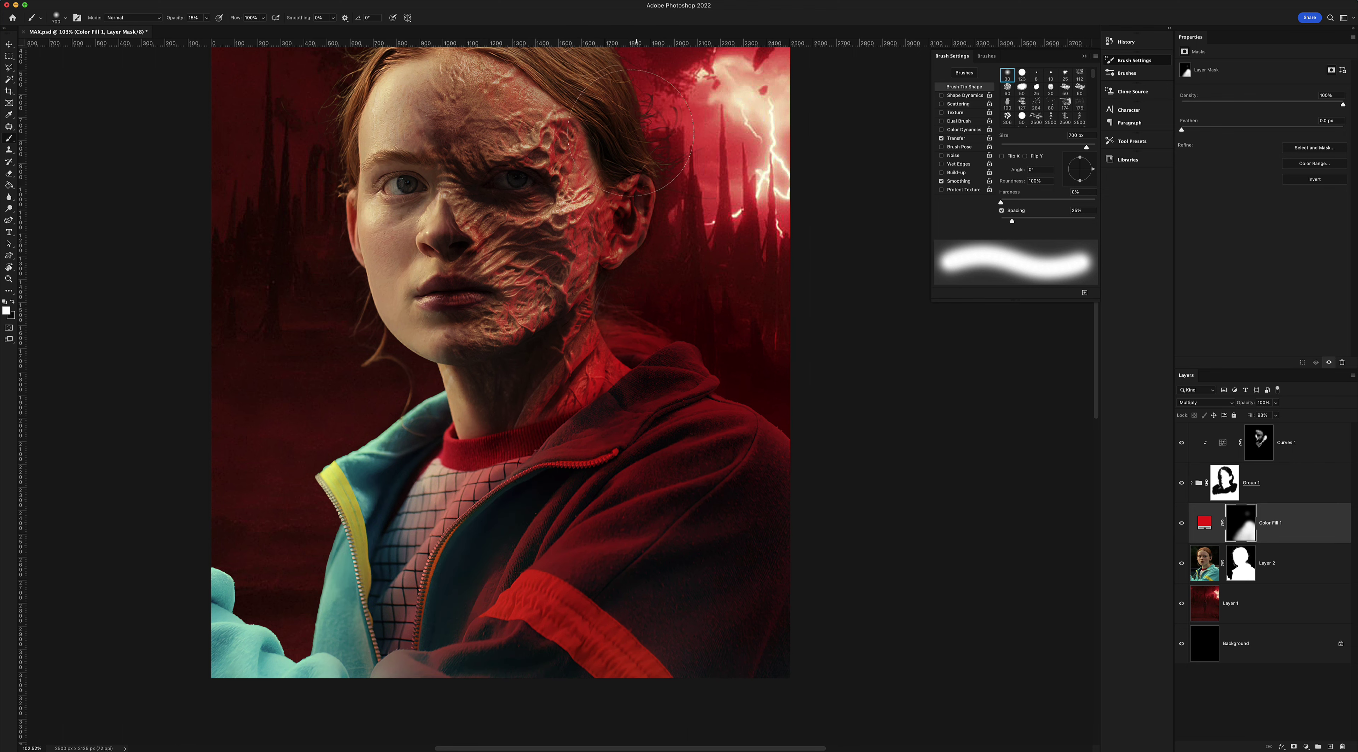
pyautogui.moveTo(630, 132); pyautogui.dragTo(655, 230)
pyautogui.moveTo(642, 281); pyautogui.dragTo(567, 206)
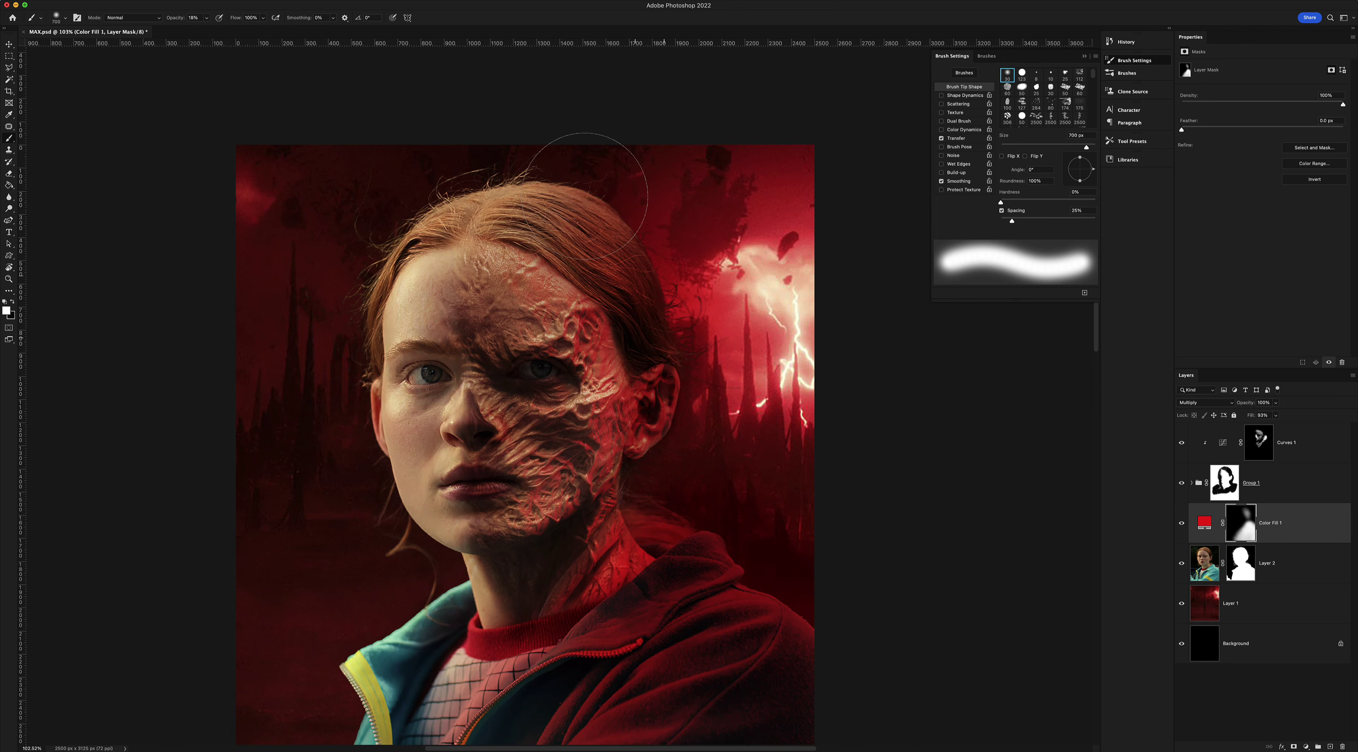
pyautogui.moveTo(657, 268)
pyautogui.mouseDown()
pyautogui.moveTo(696, 387)
pyautogui.moveTo(634, 495)
pyautogui.mouseUp()
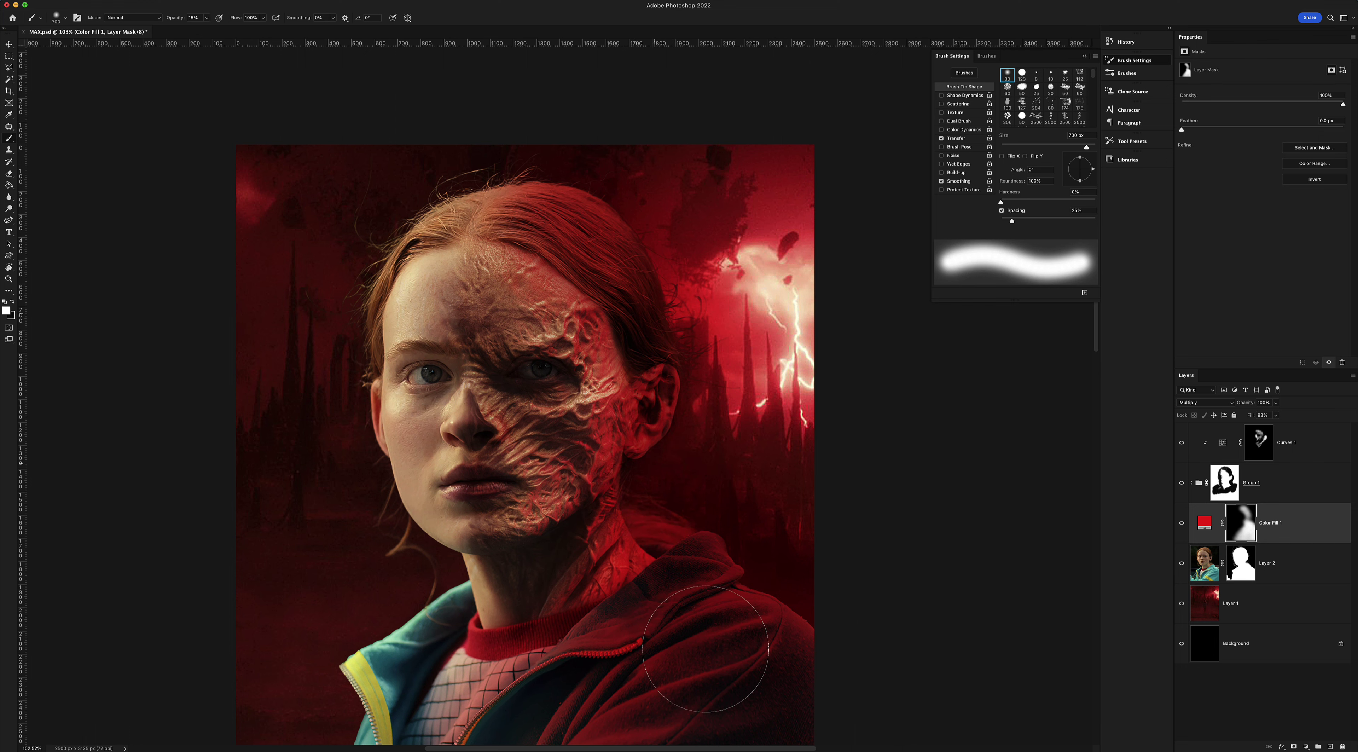
pyautogui.moveTo(766, 624); pyautogui.dragTo(730, 526)
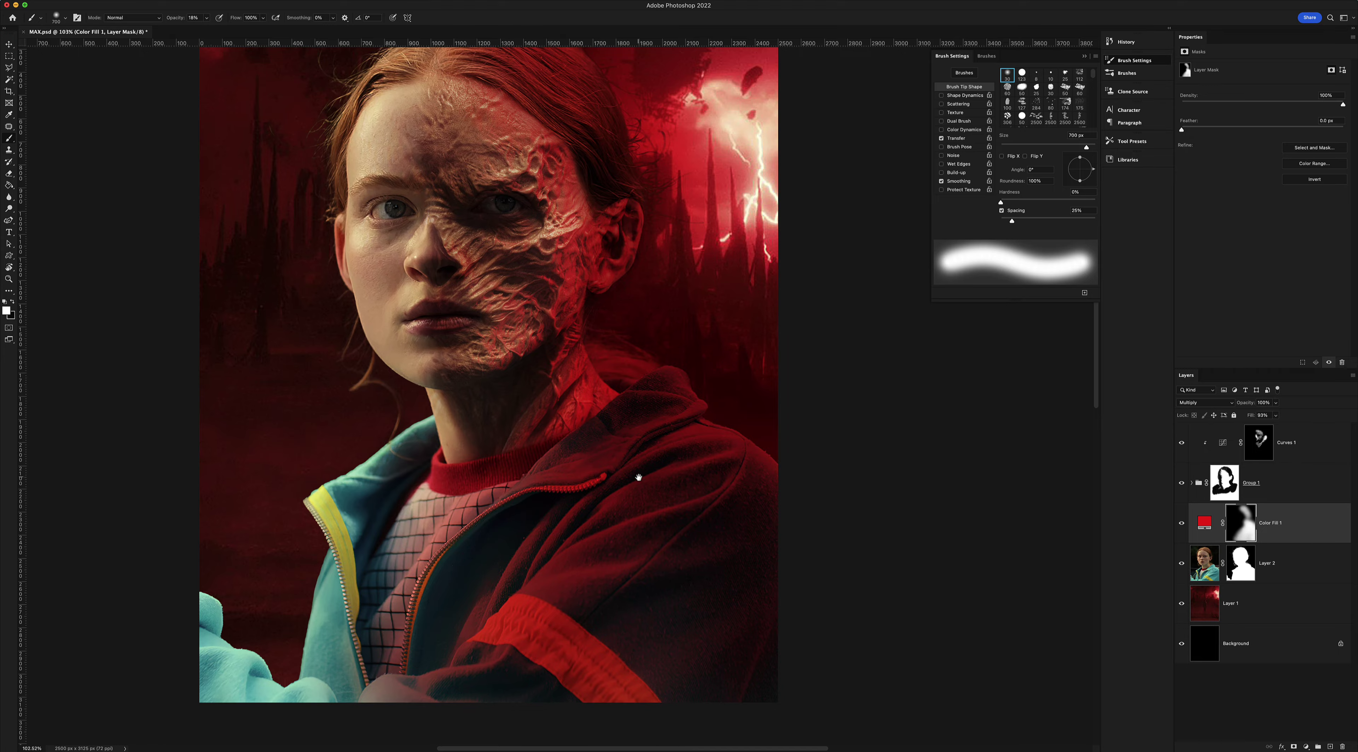
pyautogui.scroll(5, 649, 501)
pyautogui.hscroll(-3, 649, 501)
pyautogui.press('z')
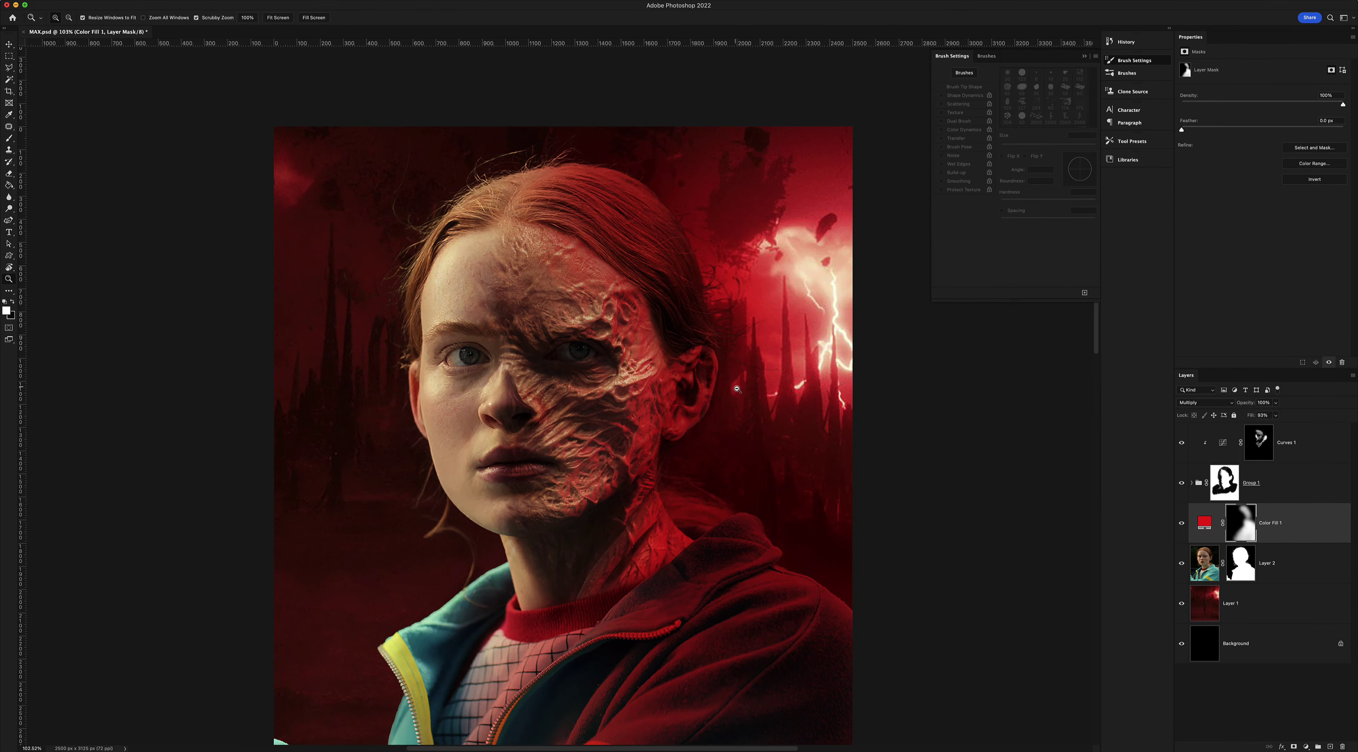
pyautogui.moveTo(741, 390)
pyautogui.mouseDown()
pyautogui.moveTo(678, 492)
pyautogui.moveTo(745, 503)
pyautogui.mouseUp()
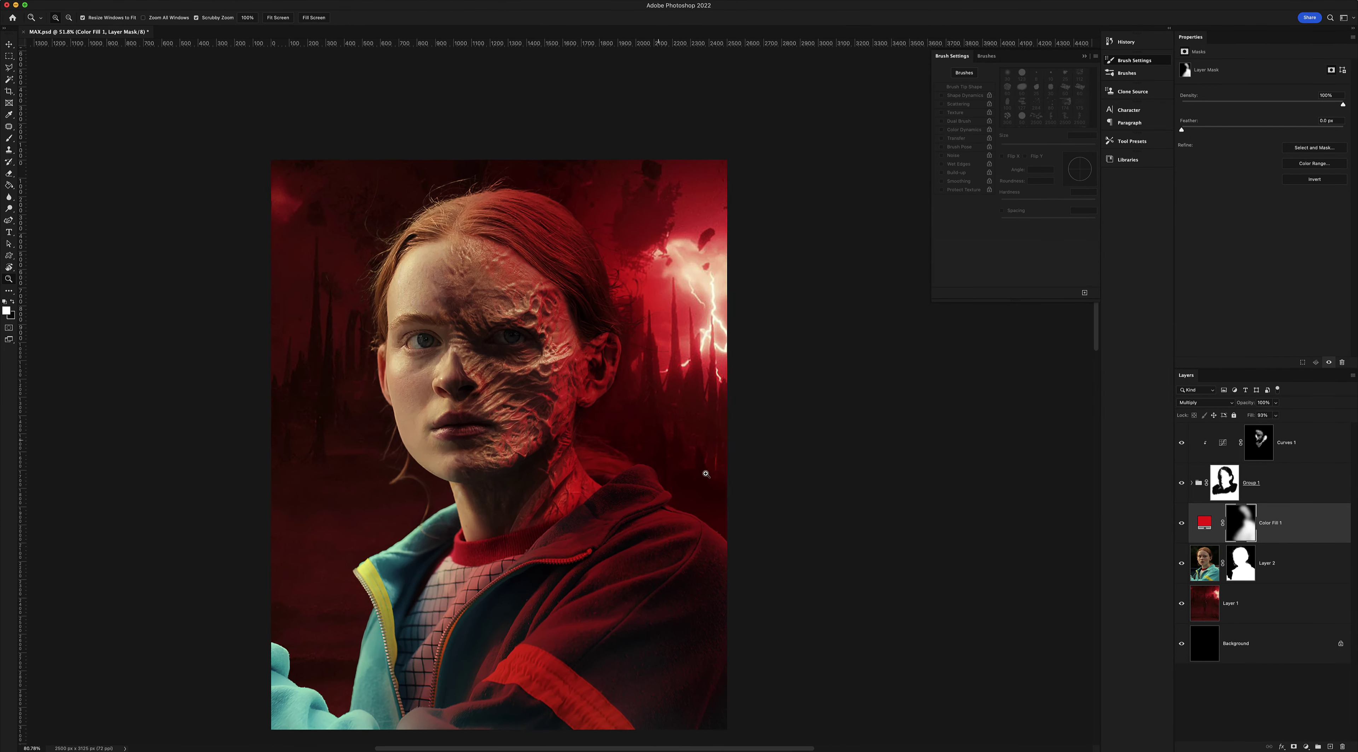
# Zoom in on the ear and add a new empty layer above Layer 2
pyautogui.moveTo(691, 467)
pyautogui.mouseDown()
pyautogui.moveTo(704, 434)
pyautogui.moveTo(727, 476)
pyautogui.mouseUp()
pyautogui.moveTo(701, 386)
pyautogui.mouseDown()
pyautogui.moveTo(719, 388)
pyautogui.moveTo(691, 394)
pyautogui.moveTo(716, 369)
pyautogui.moveTo(704, 463)
pyautogui.mouseUp()
pyautogui.click(1289, 572)
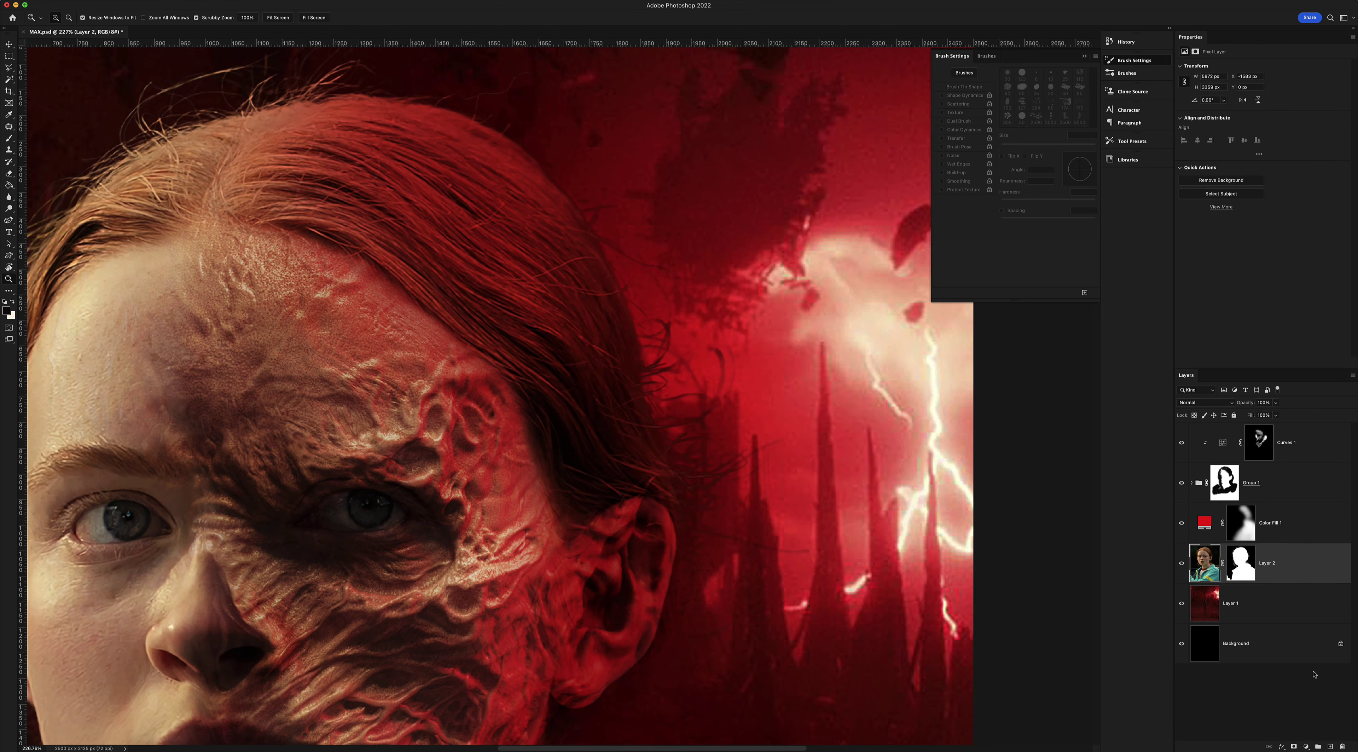
pyautogui.click(1306, 747)
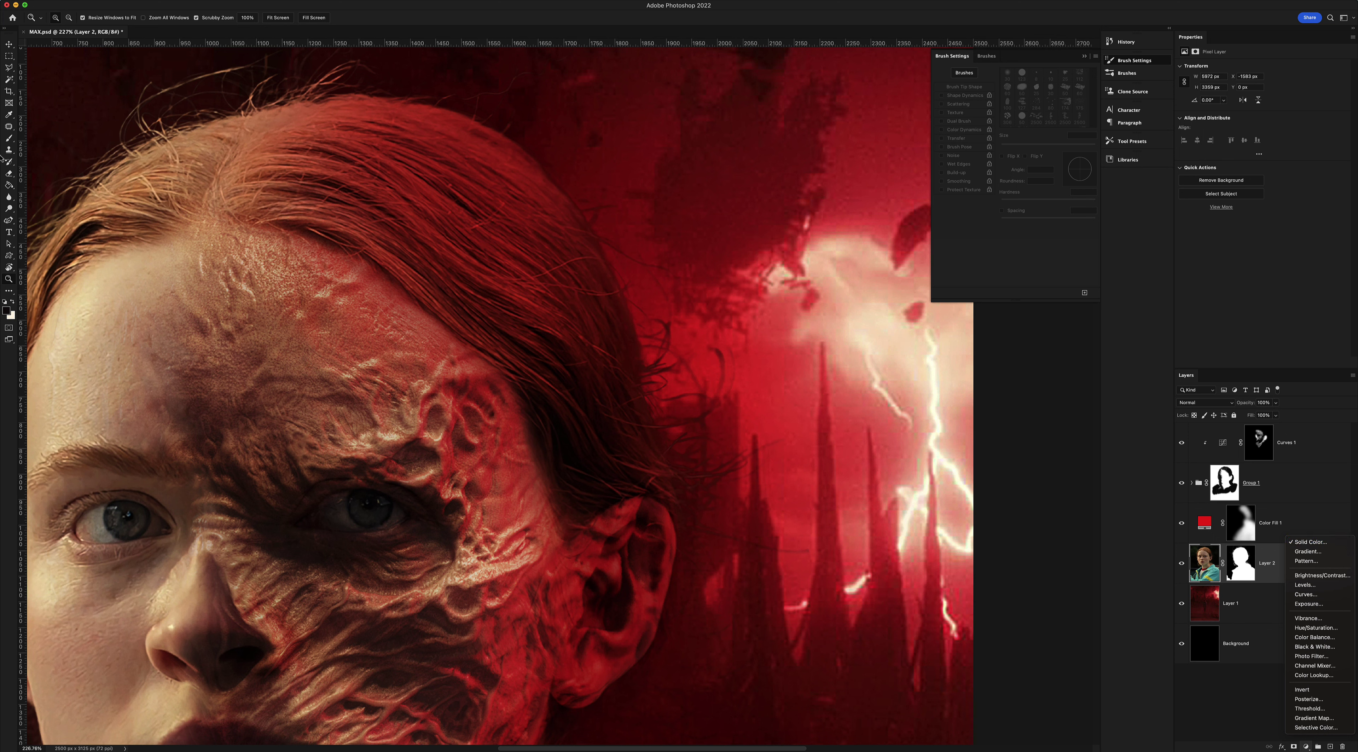
pyautogui.click(1331, 746)
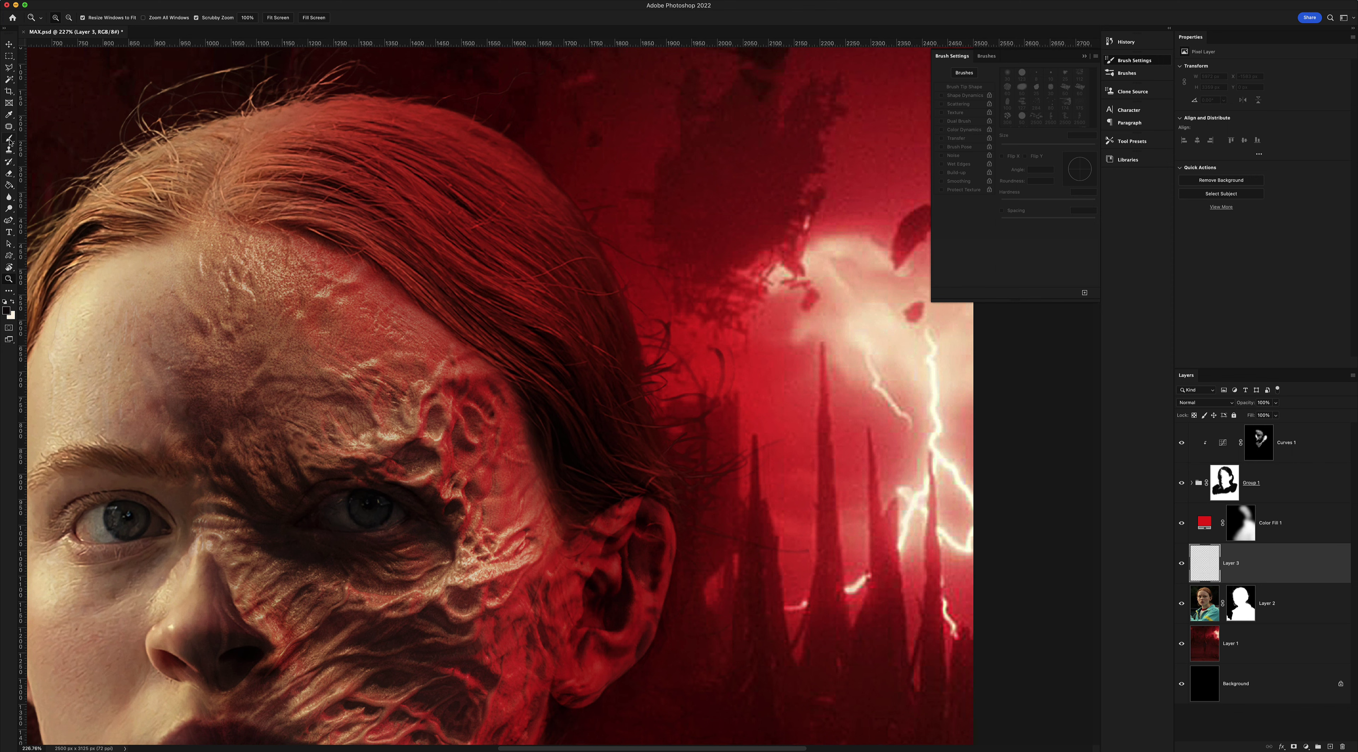
# Set up a fine tapered Shape Dynamics brush at 24% opacity using the sampled tan hair colour
pyautogui.click(10, 139)
pyautogui.click(942, 96)
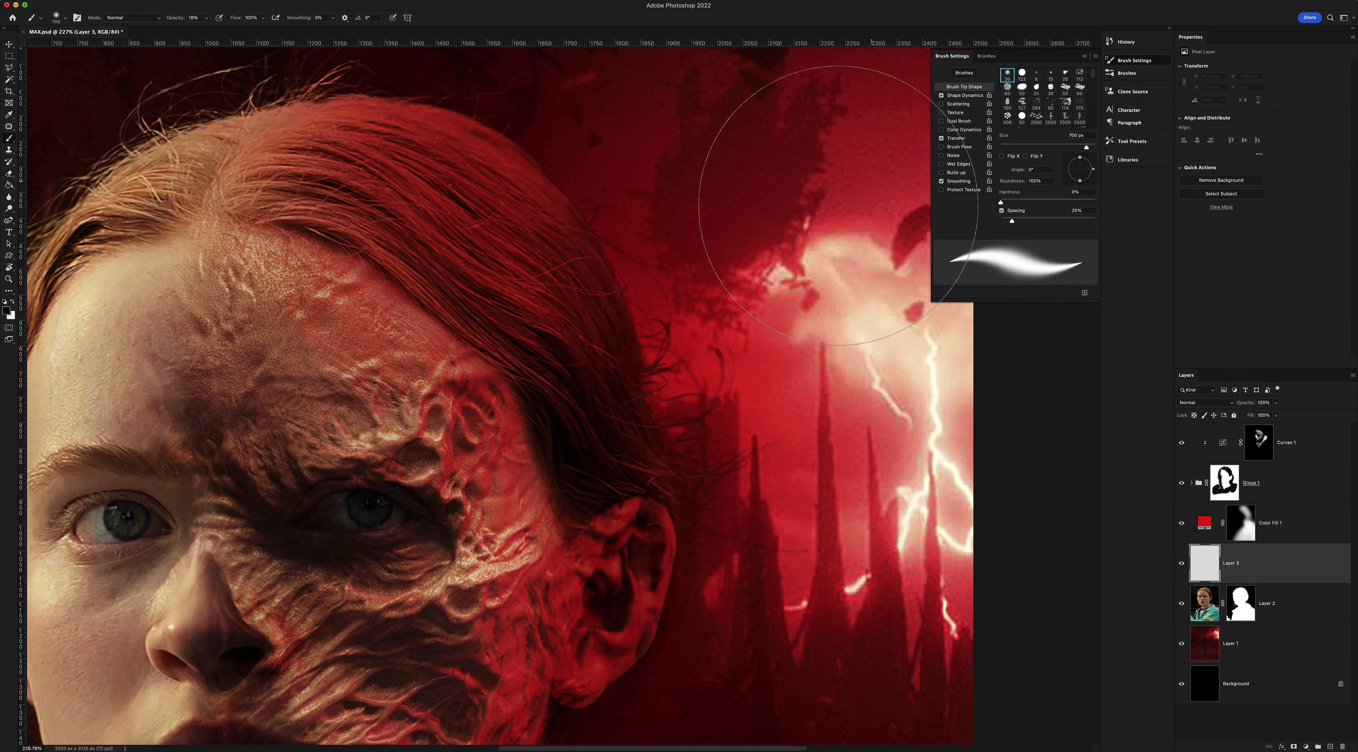
pyautogui.press('[')
pyautogui.press('[')
pyautogui.press('[')
pyautogui.press('[')
pyautogui.press('[')
pyautogui.press('[')
pyautogui.press('[')
pyautogui.press('[')
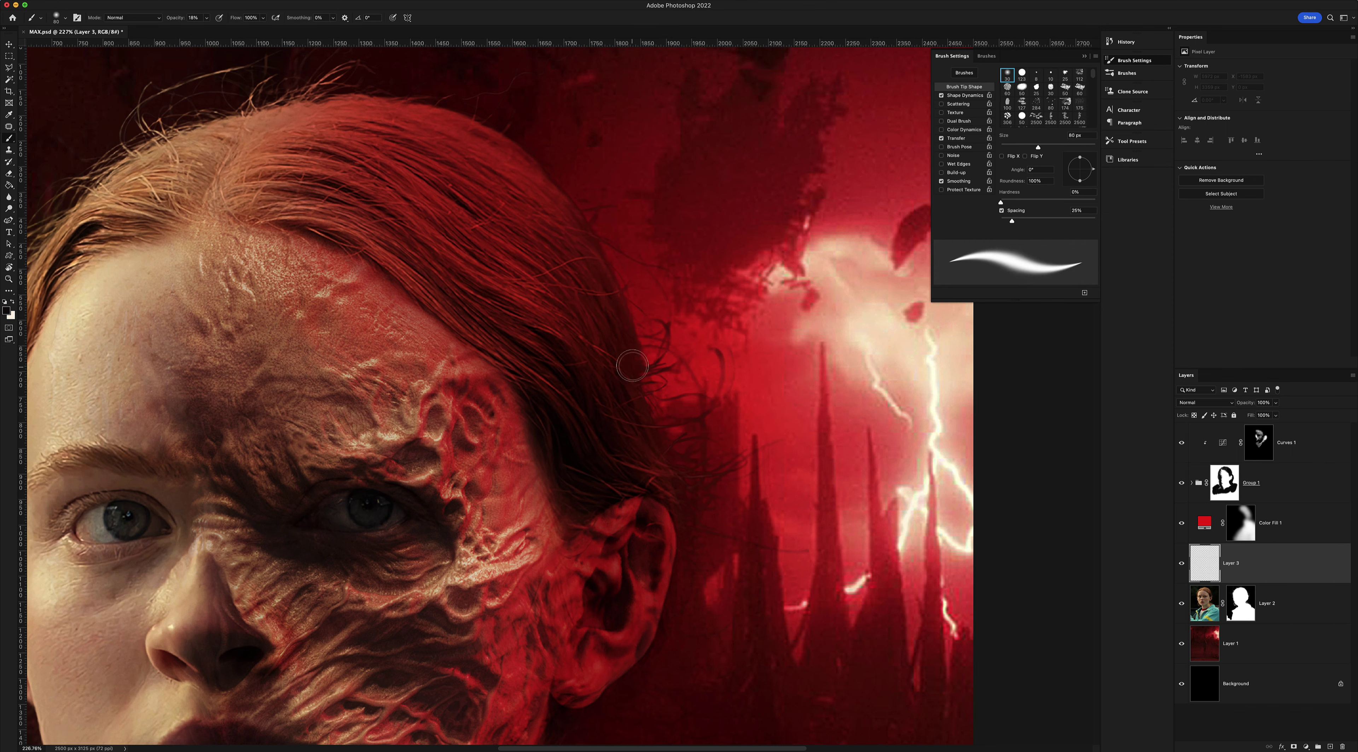
pyautogui.press('[')
pyautogui.press('[')
pyautogui.press('[')
pyautogui.press('[')
pyautogui.press('[')
pyautogui.press('[')
pyautogui.press('[')
pyautogui.press('[')
pyautogui.press('[')
pyautogui.press('[')
pyautogui.press('[')
pyautogui.press('[')
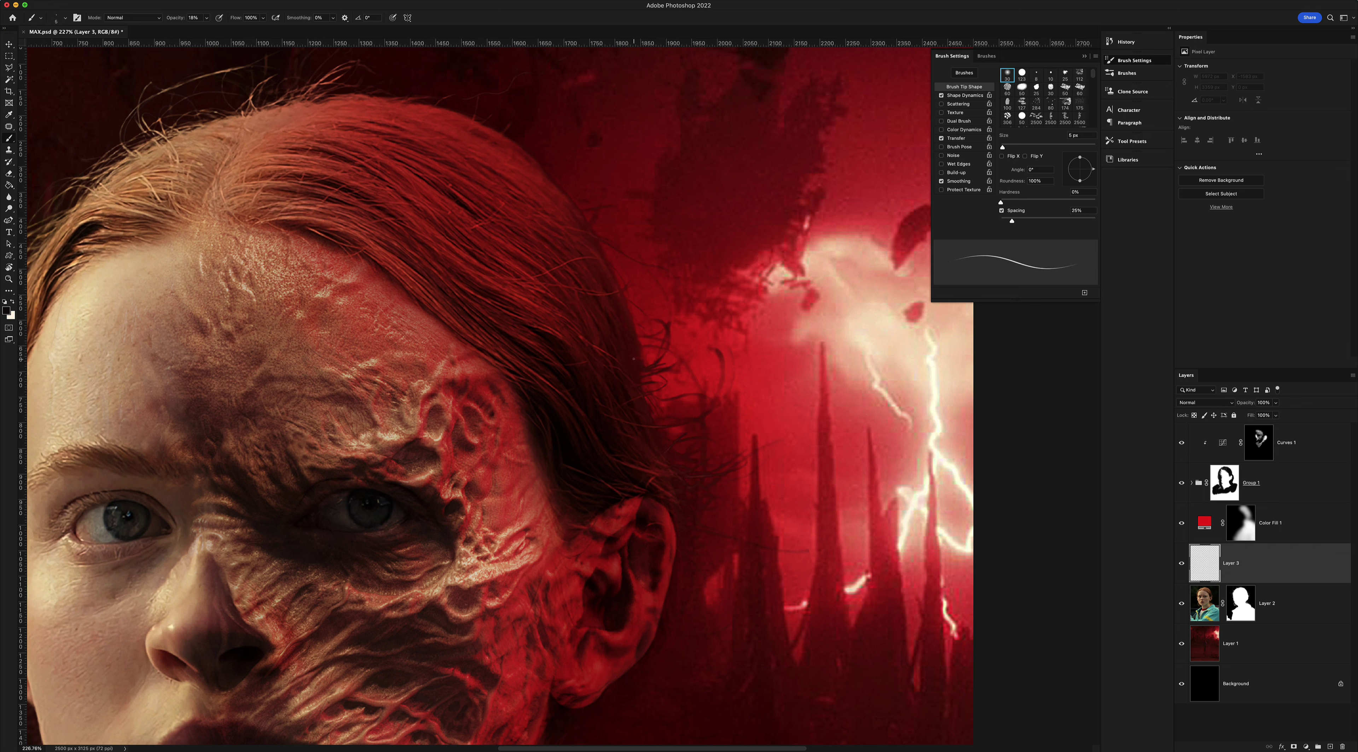
pyautogui.moveTo(207, 19); pyautogui.dragTo(209, 31)
pyautogui.click(6, 312)
pyautogui.click(503, 299)
pyautogui.press('Return')
# Paint thin hair strands near the ear, switching to a darker brown sampled from the hair
pyautogui.moveTo(705, 459); pyautogui.dragTo(739, 472)
pyautogui.keyDown('ctrl'); pyautogui.keyDown('alt'); pyautogui.keyDown('super'); pyautogui.click(896, 370); pyautogui.keyUp('super'); pyautogui.keyUp('alt'); pyautogui.keyUp('ctrl')
pyautogui.press('super+0')
pyautogui.scroll(5, 728, 505)
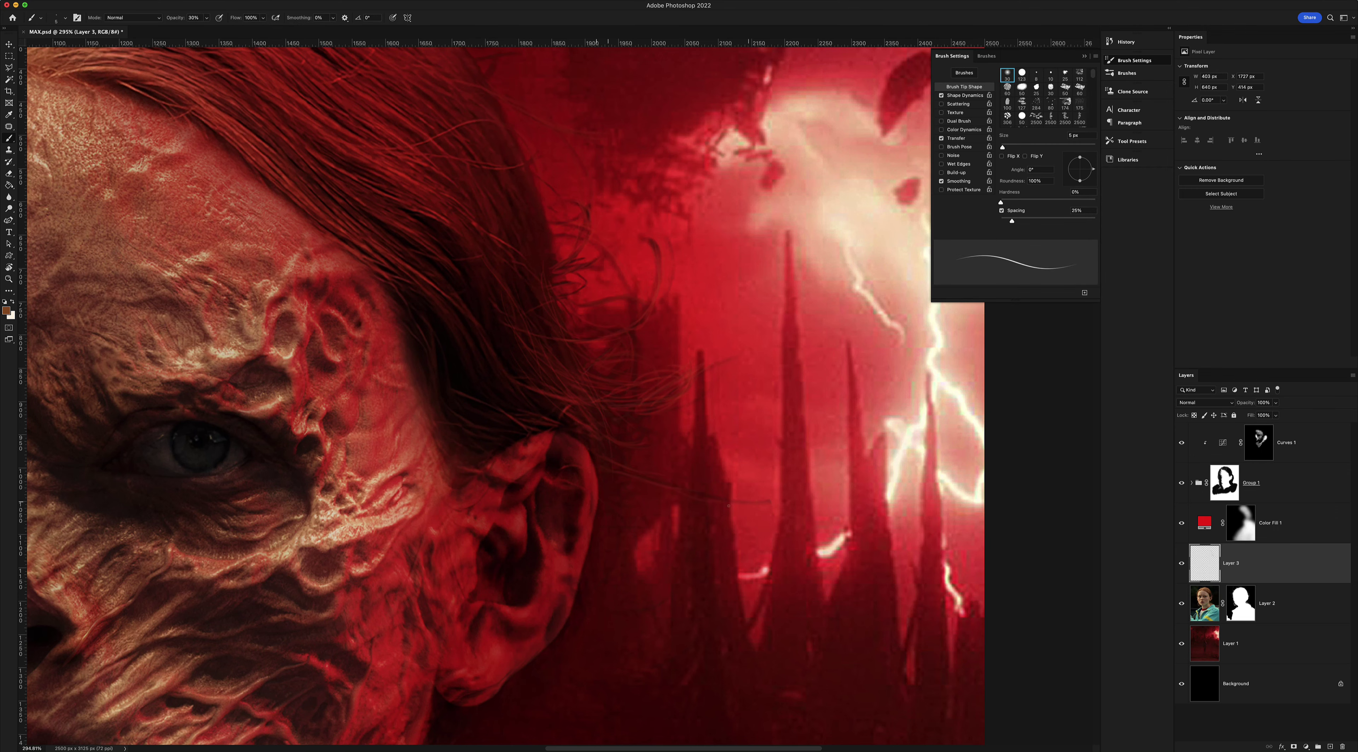
pyautogui.scroll(3, 552, 260)
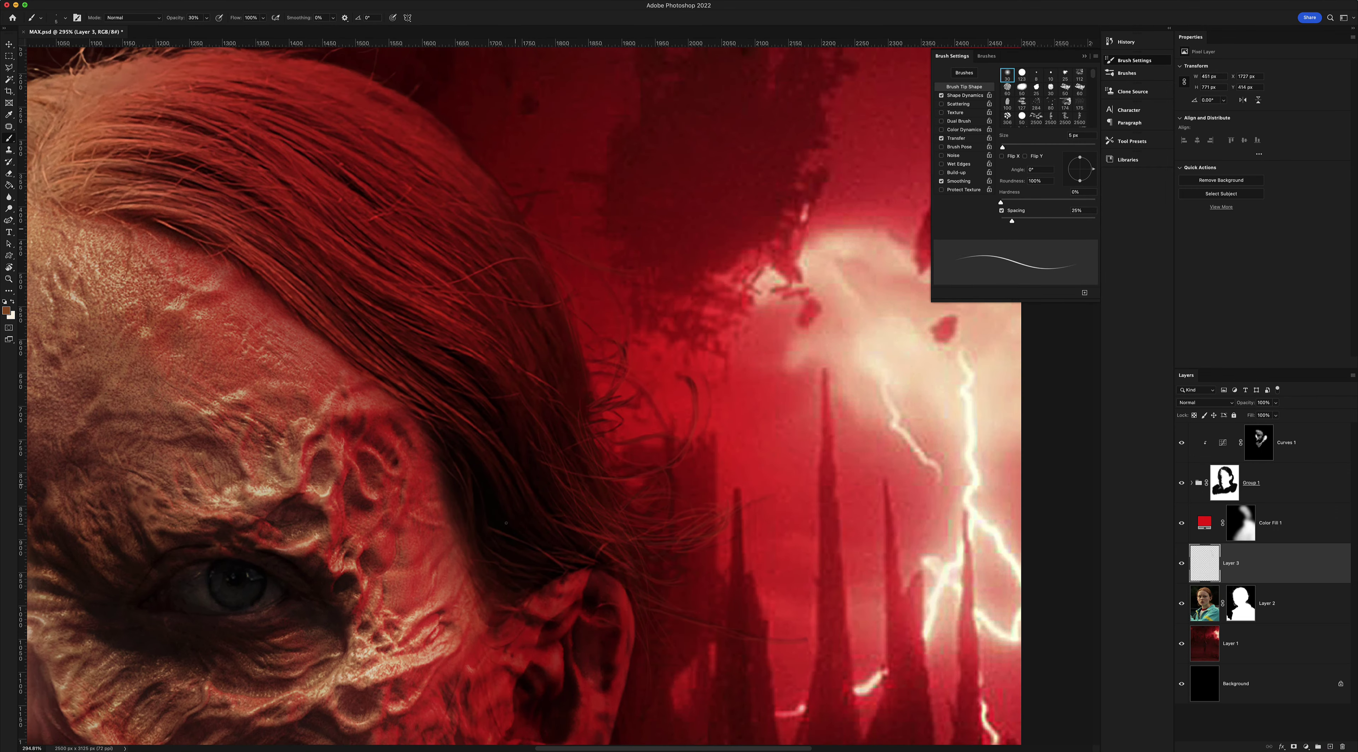
pyautogui.scroll(-7, 537, 610)
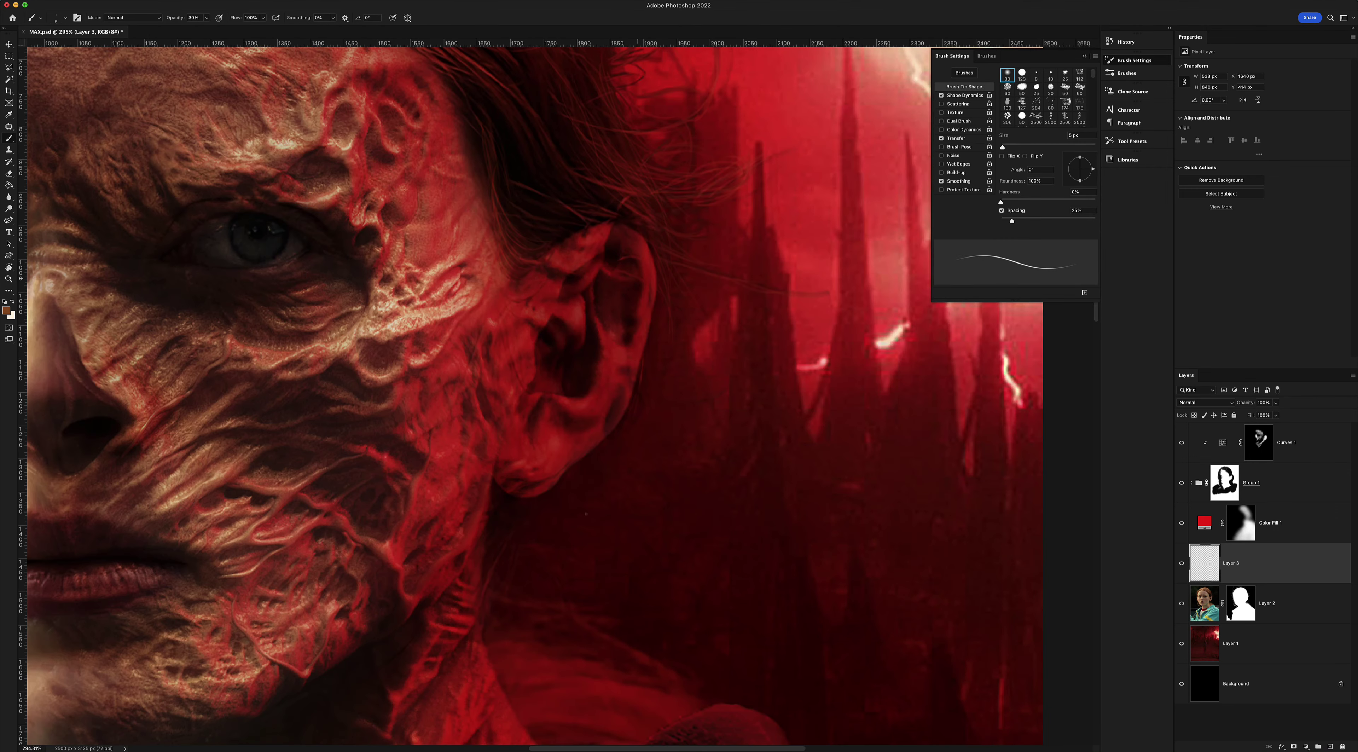
pyautogui.press('super+0')
pyautogui.press('z')
pyautogui.scroll(5, 733, 357)
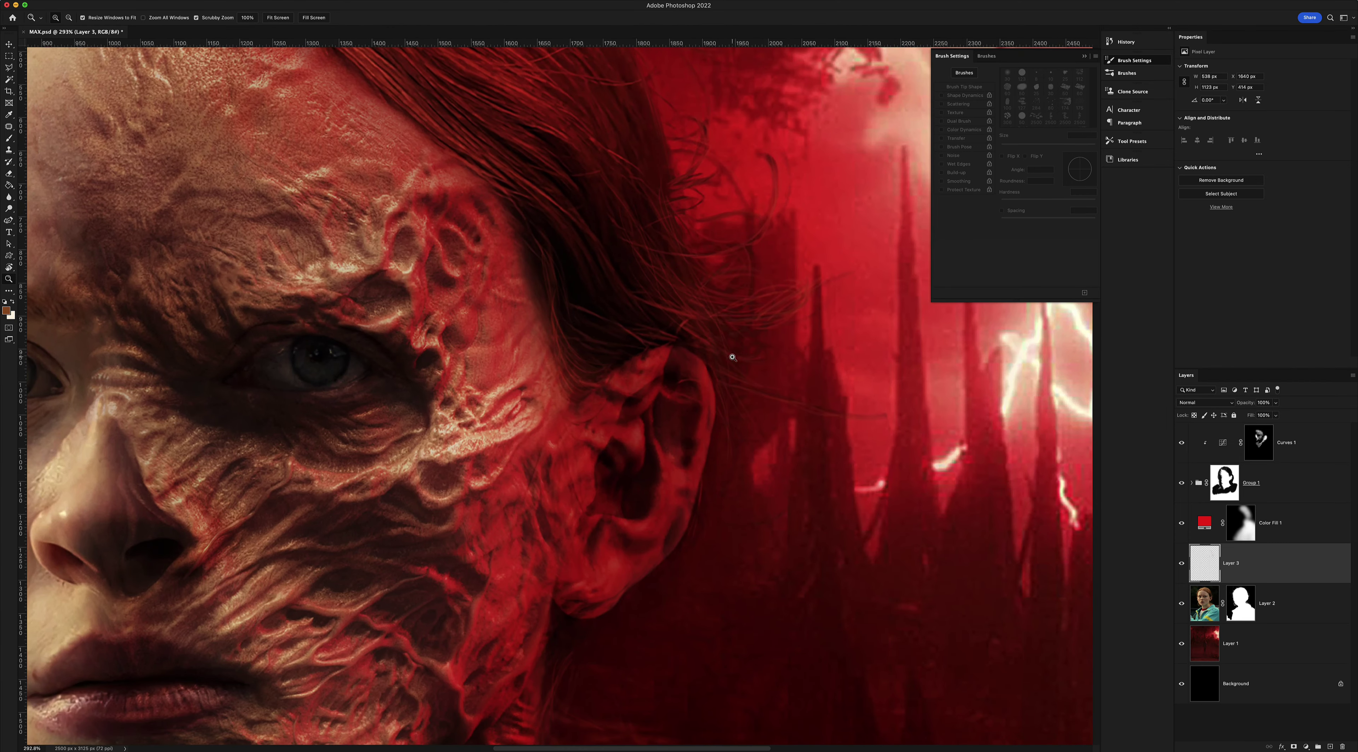
pyautogui.scroll(-5, 664, 421)
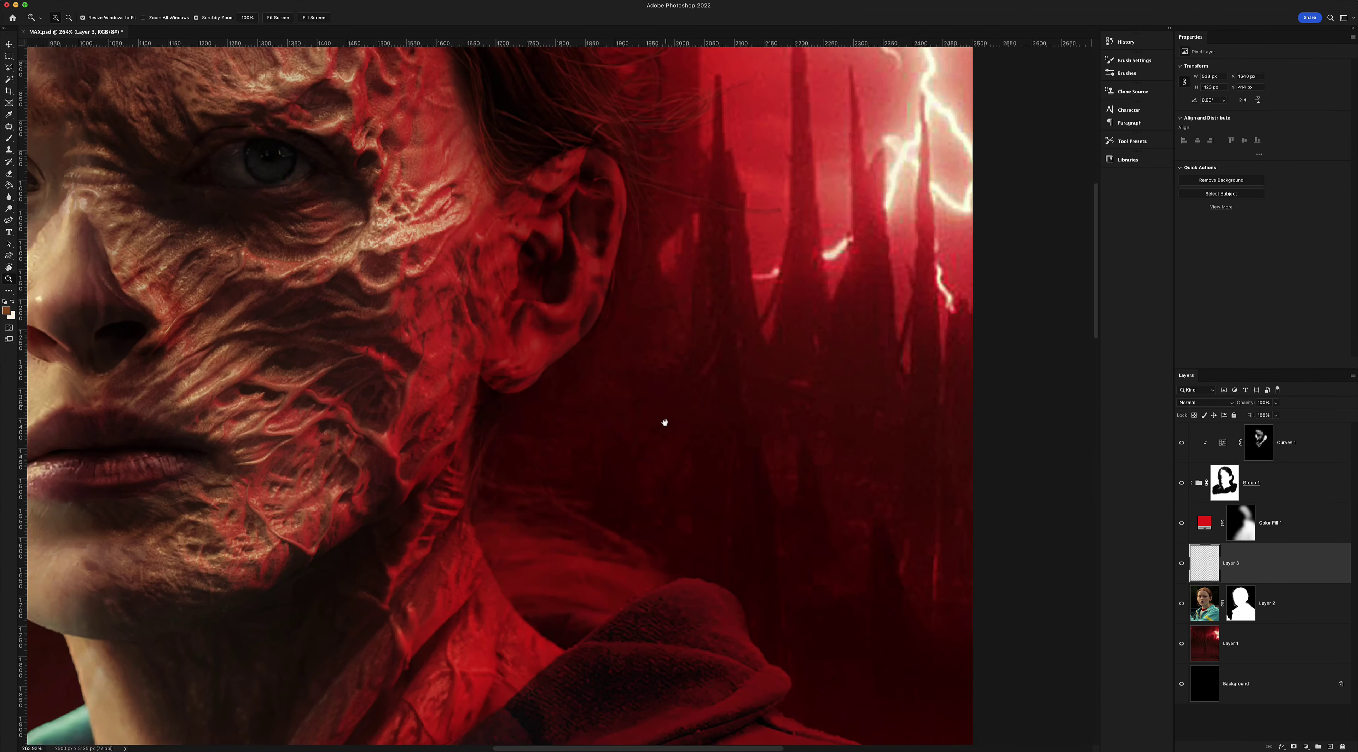
# Add another empty layer, Layer 4, above Layer 3
pyautogui.click(1306, 747)
pyautogui.press('Escape')
pyautogui.press('shift+alt+super+n')
# On Layer 4, paint a small dab and a hair strand over the neck, then zoom out
pyautogui.press('b')
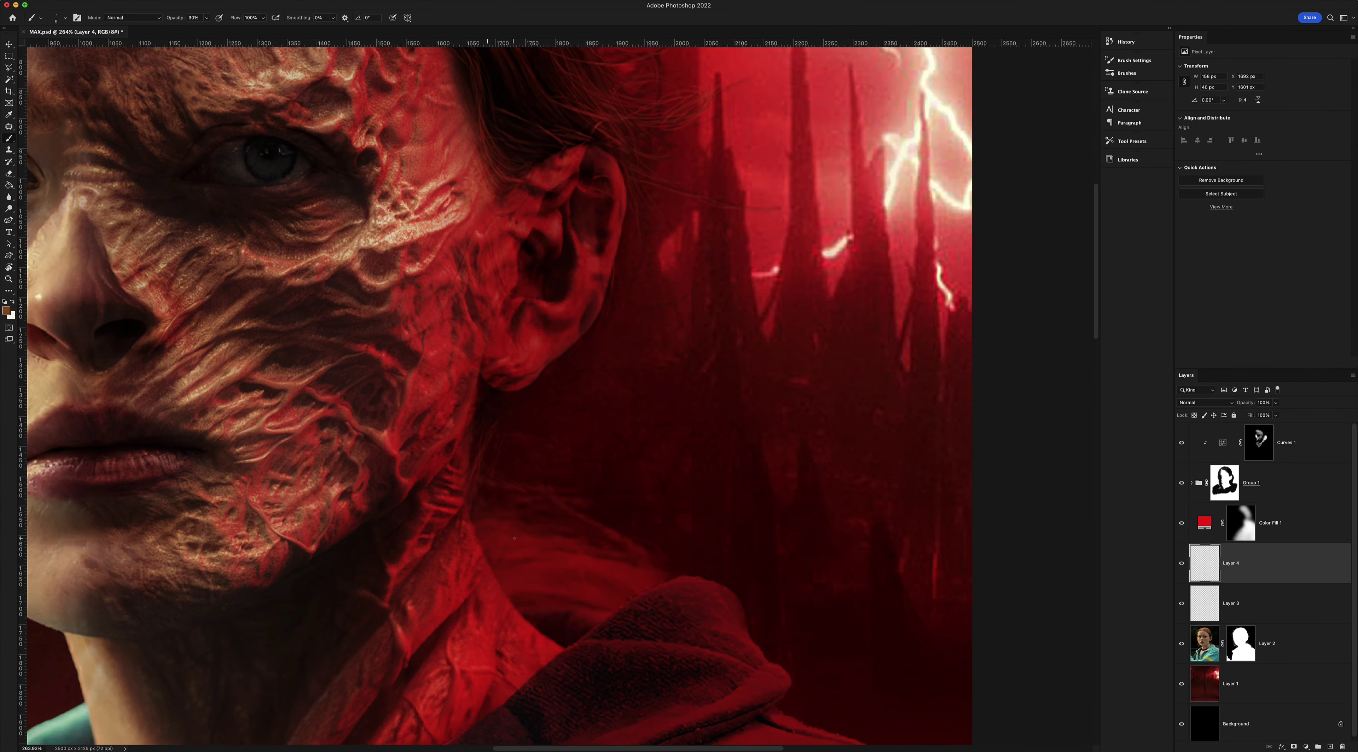
pyautogui.click(570, 524)
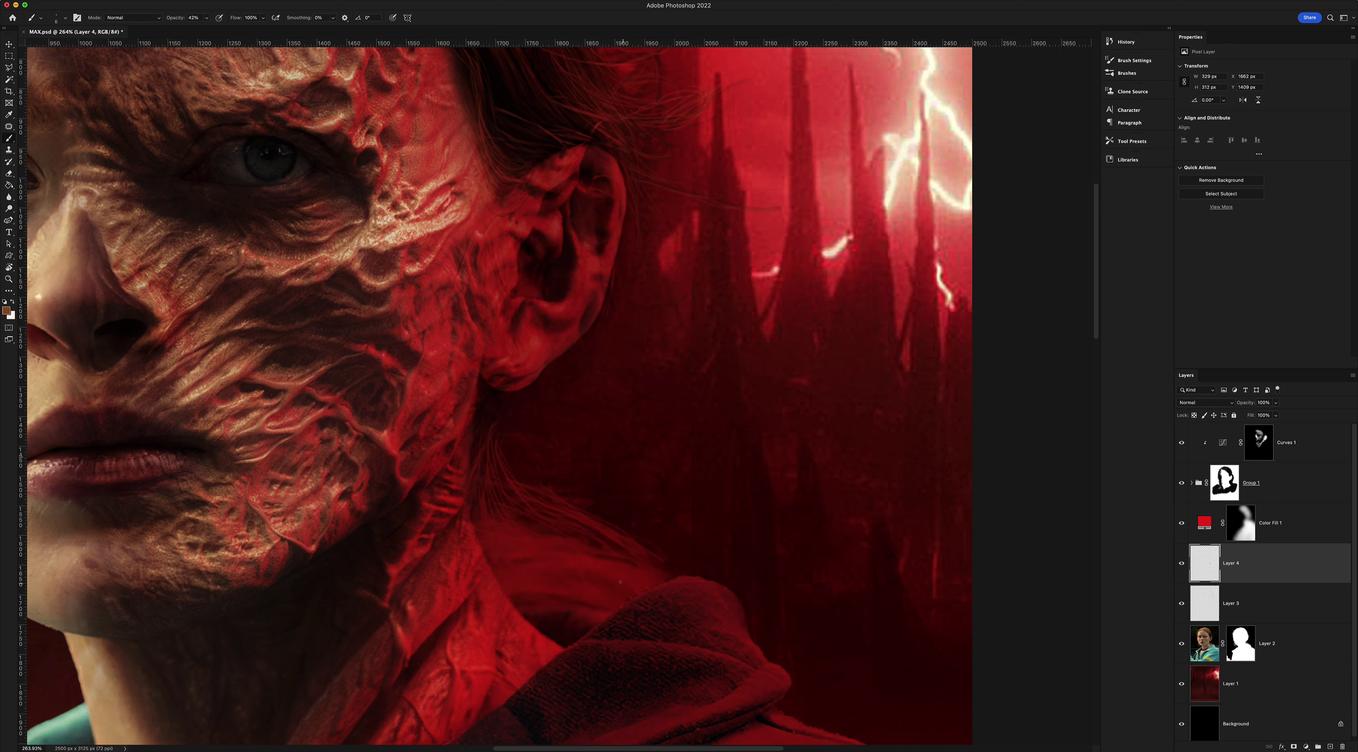
pyautogui.moveTo(627, 531); pyautogui.dragTo(665, 555)
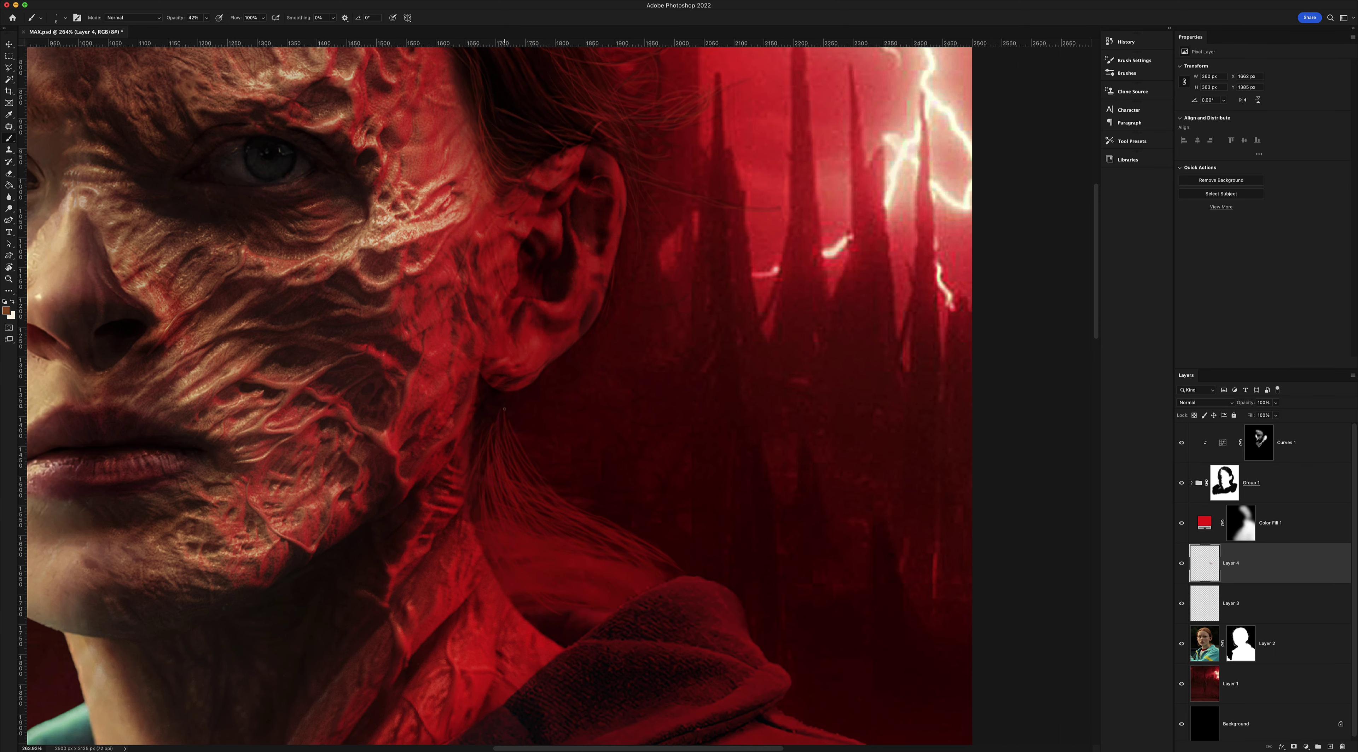
pyautogui.scroll(-5, 543, 442)
pyautogui.scroll(5, 612, 359)
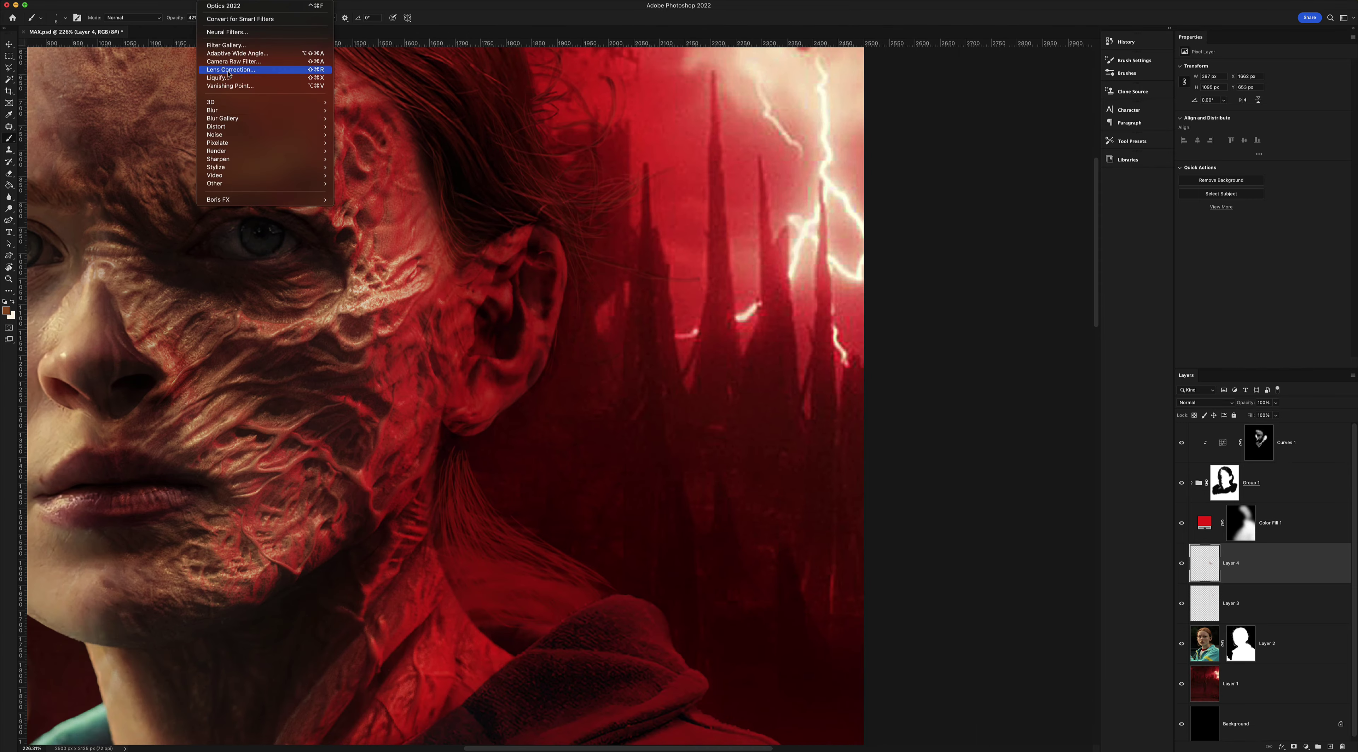
pyautogui.press('z')
pyautogui.scroll(-5, 578, 390)
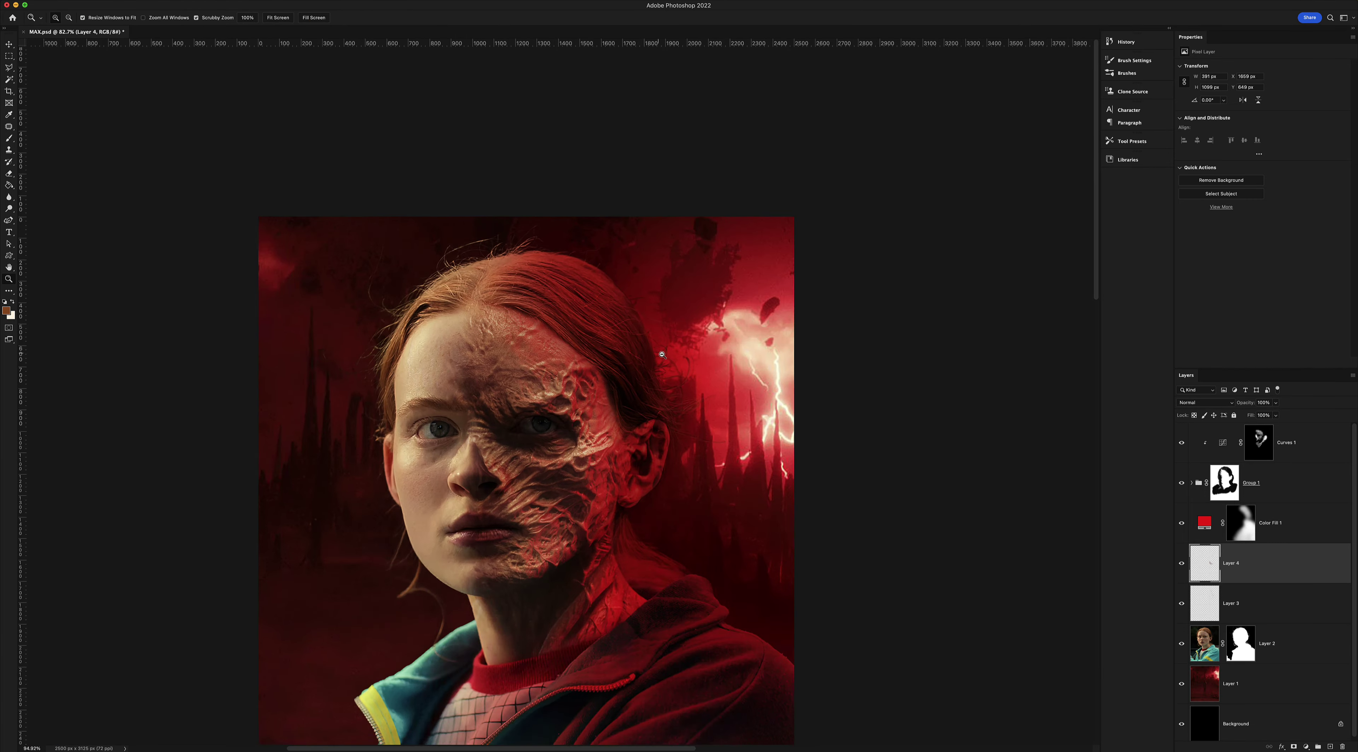
pyautogui.scroll(5, 659, 371)
pyautogui.scroll(-3, 634, 367)
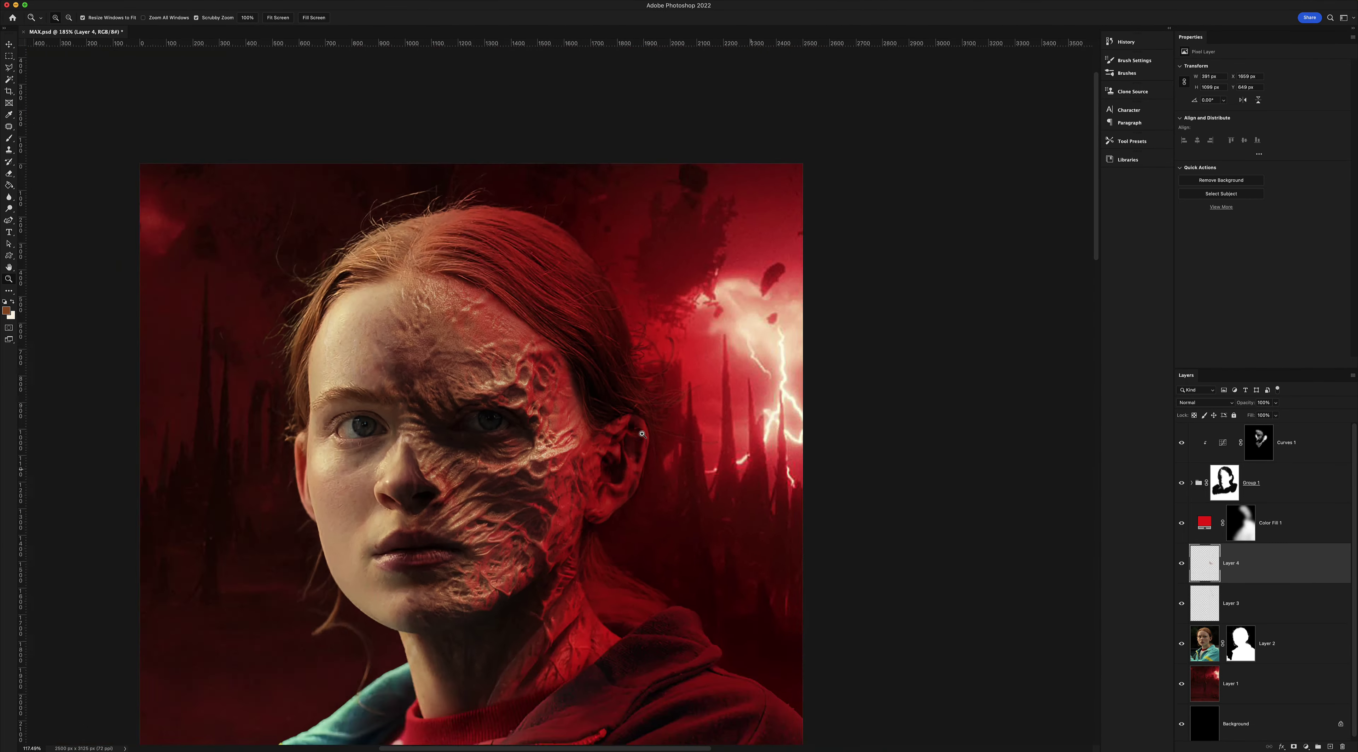
pyautogui.scroll(-2, 643, 401)
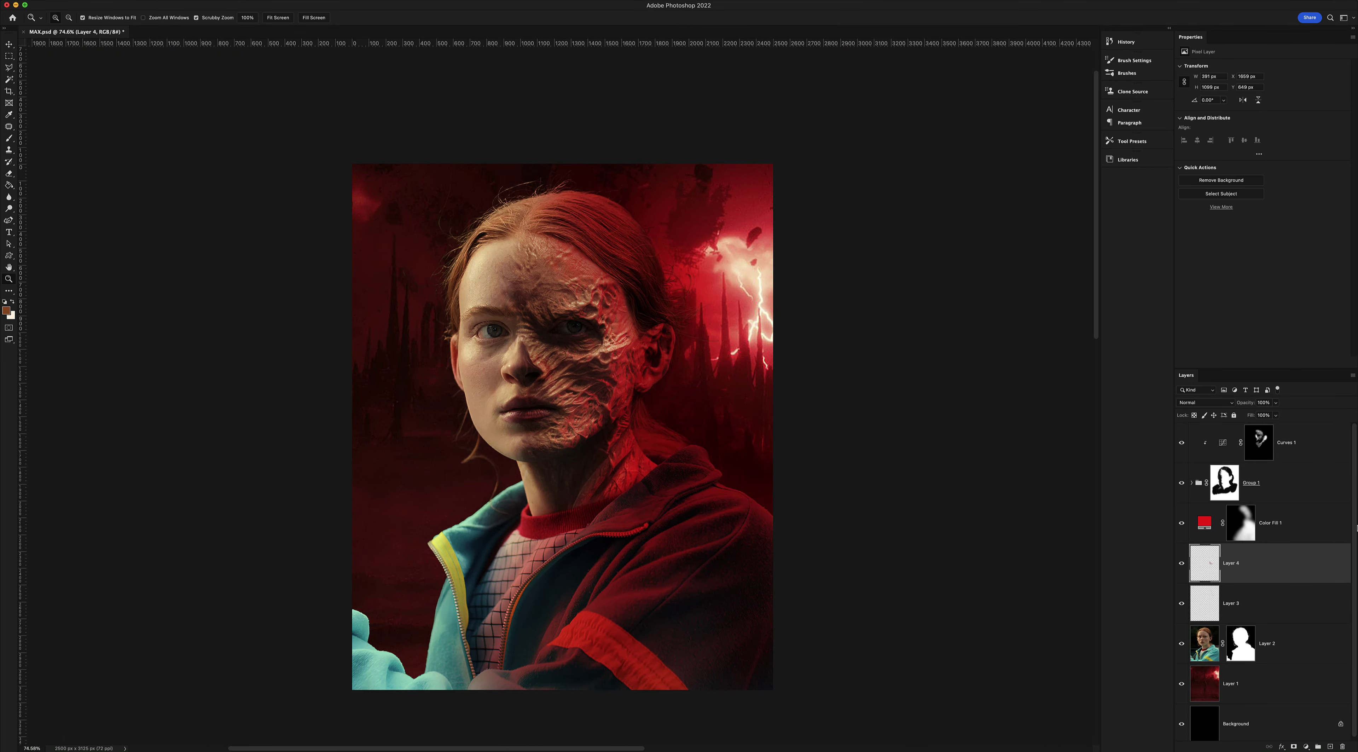
# Add a new Layer 5 and move it below Color Fill 1
pyautogui.click(1301, 447)
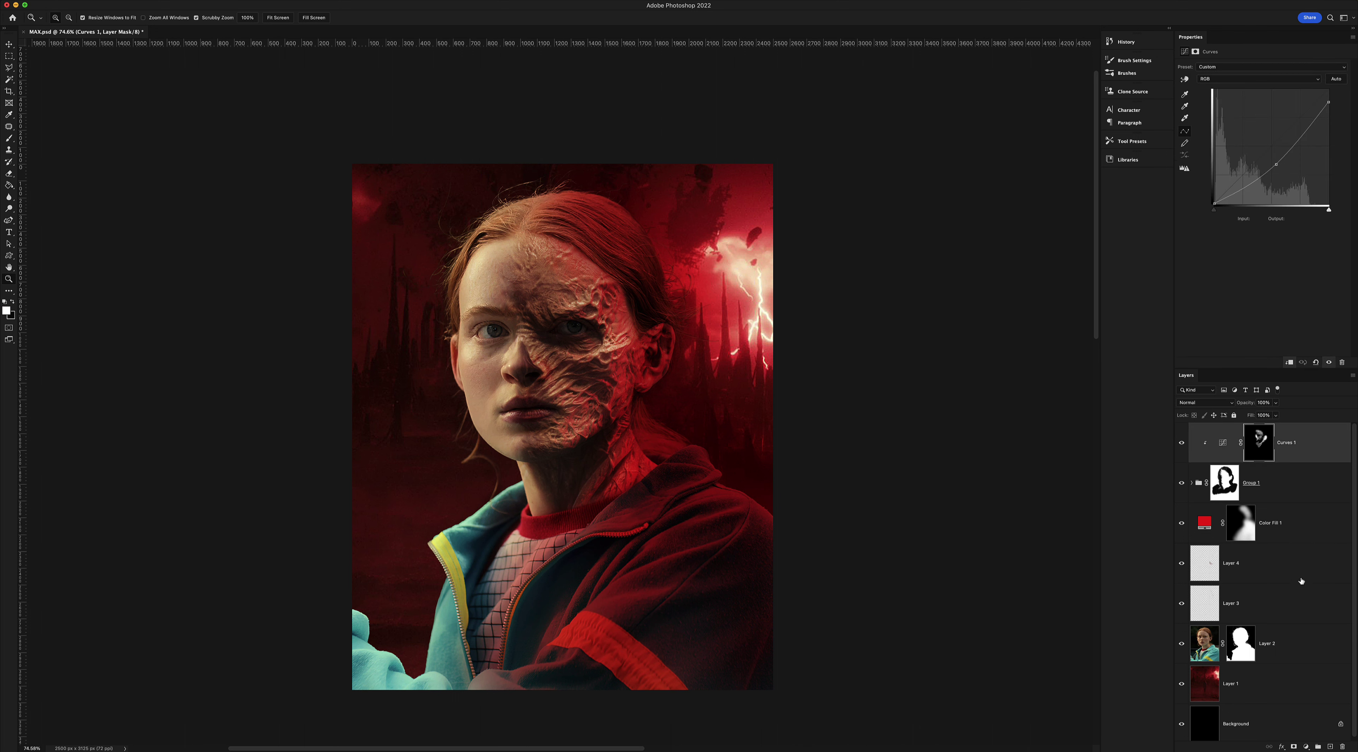
pyautogui.click(1306, 747)
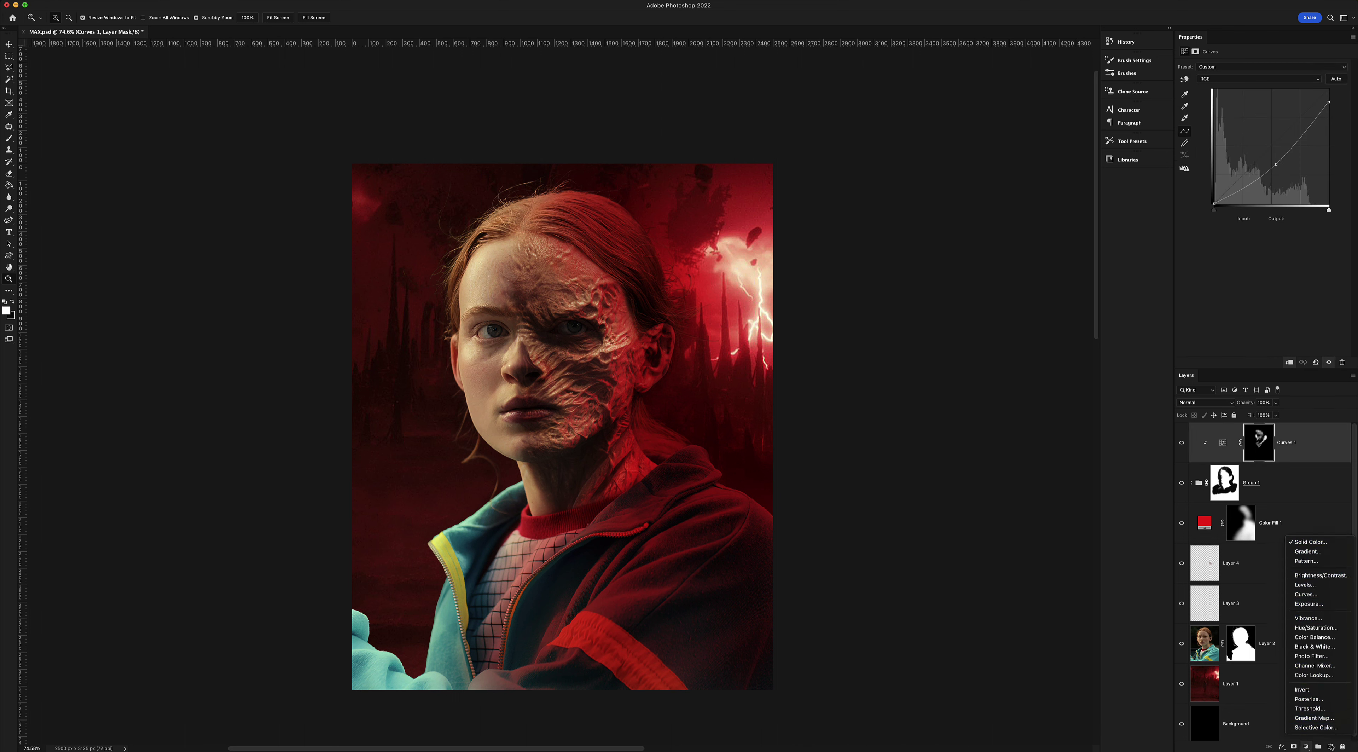
pyautogui.click(1330, 747)
pyautogui.click(1330, 748)
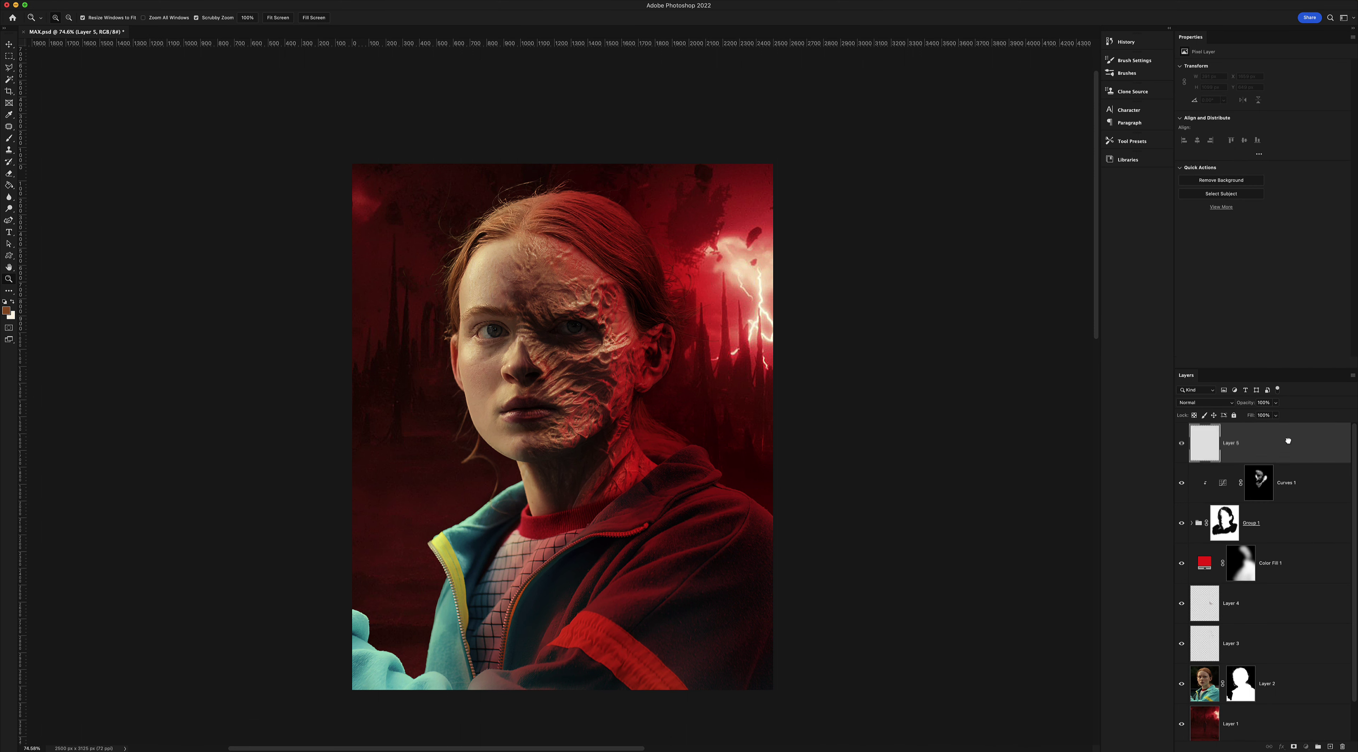
pyautogui.moveTo(1288, 438); pyautogui.dragTo(1283, 605)
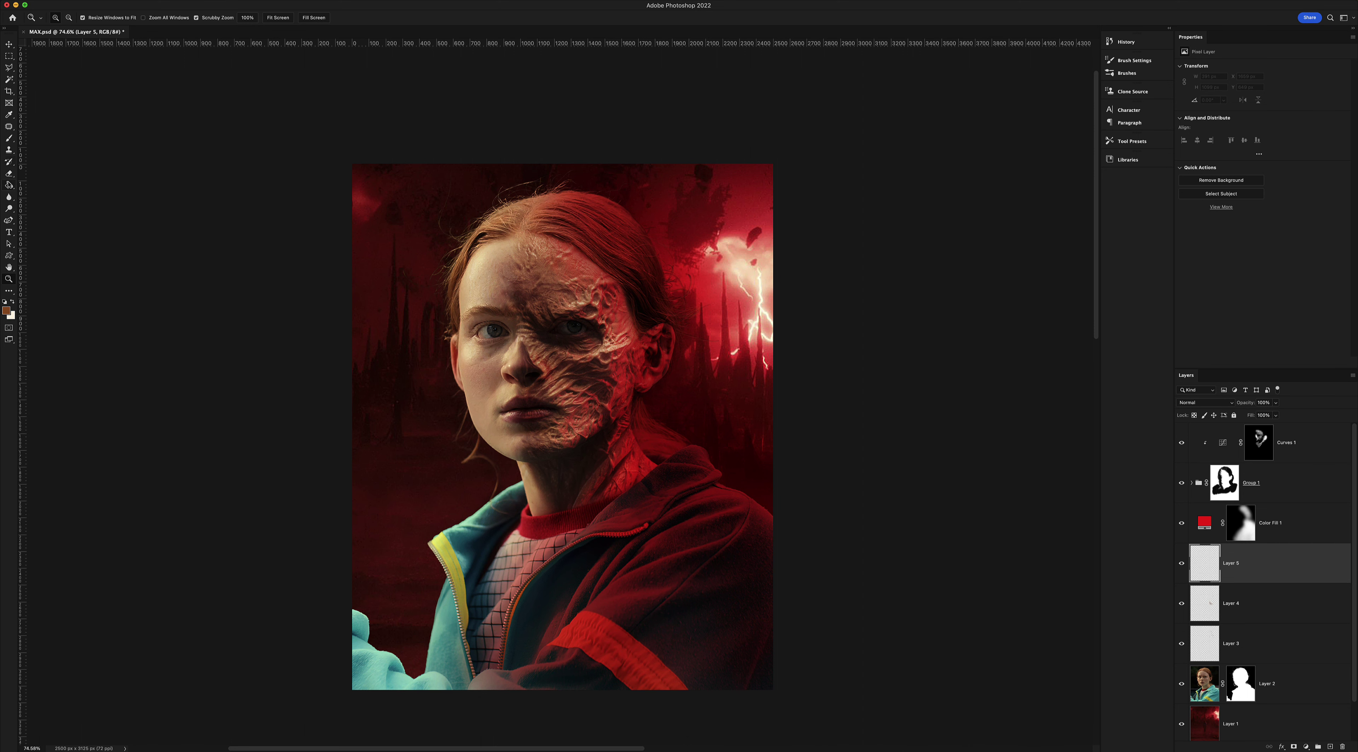
# Fill Layer 5 with black and apply the Boris FX Optics lightning filter
pyautogui.click(9, 184)
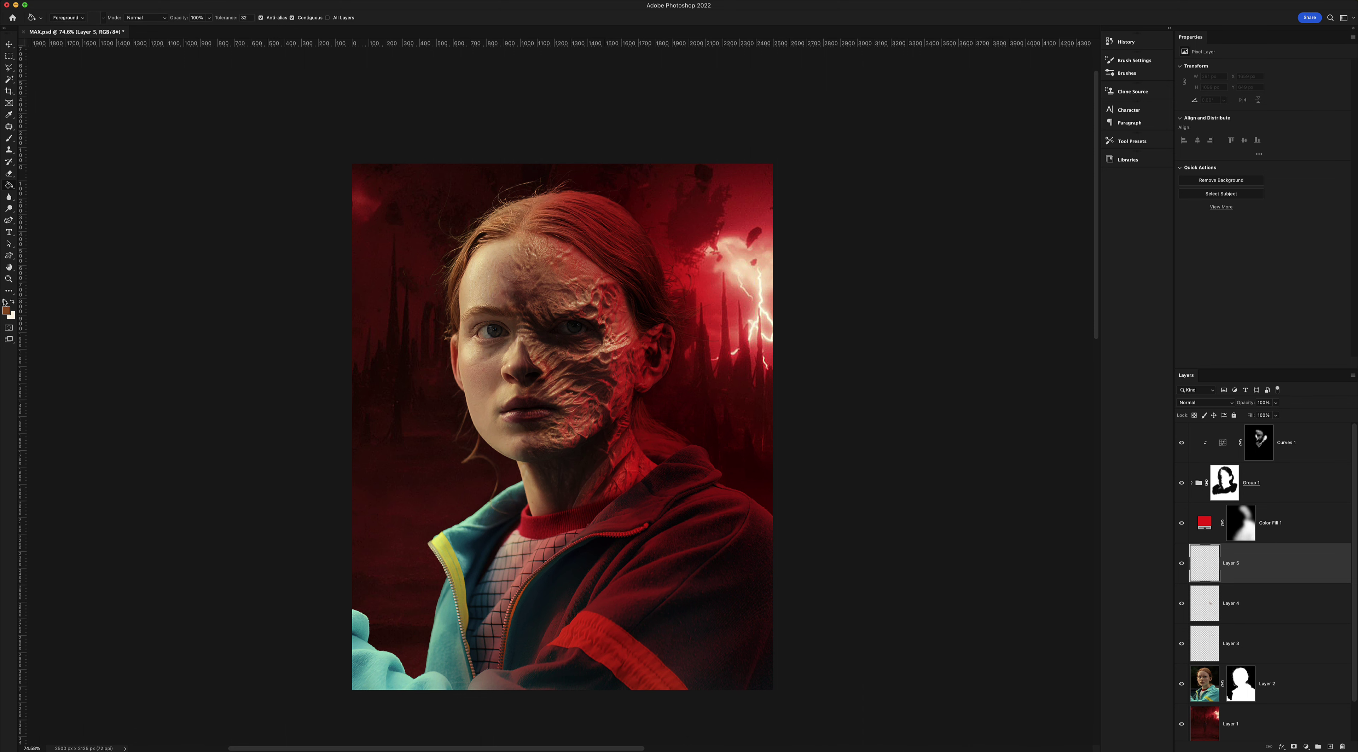
pyautogui.click(4, 301)
pyautogui.click(533, 409)
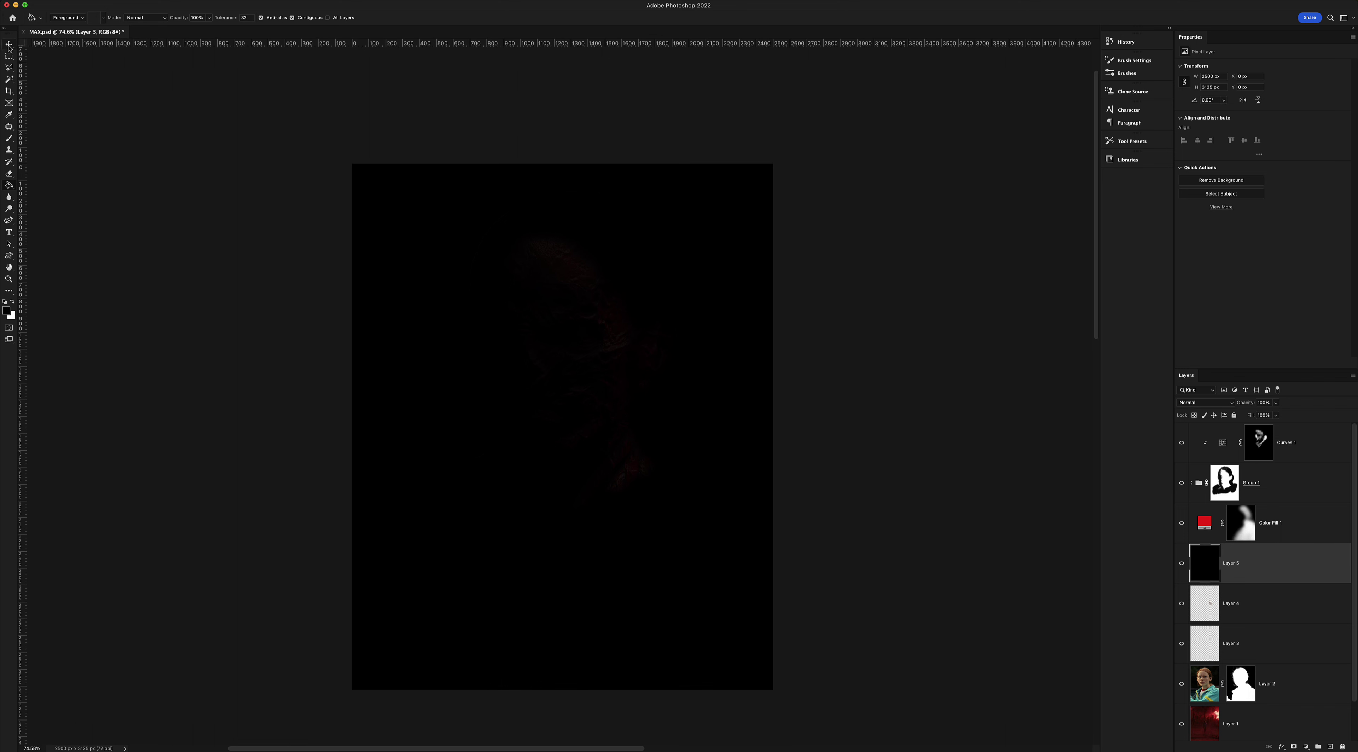
pyautogui.click(9, 45)
pyautogui.click(220, 4)
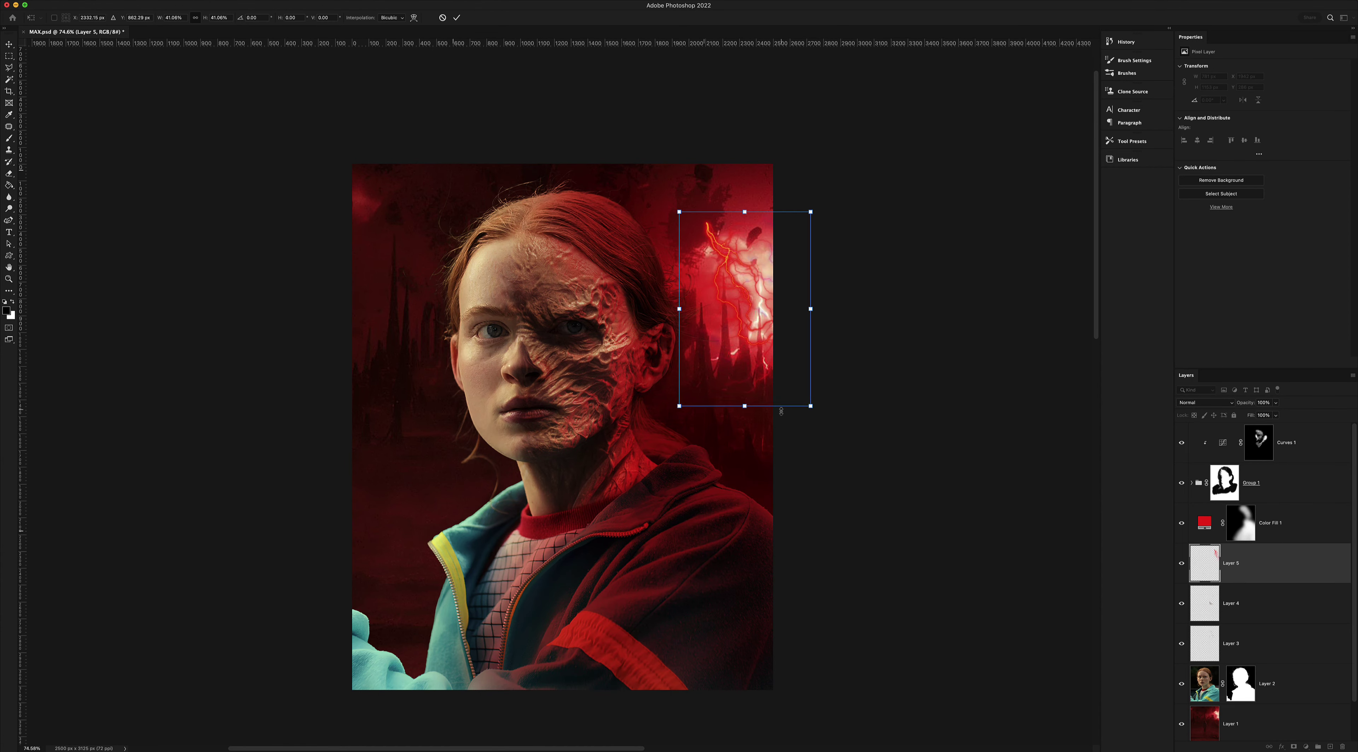
# Scale the lightning down, set it to Screen, place it beside the head, and brighten it with Levels
pyautogui.moveTo(876, 484); pyautogui.dragTo(813, 416)
pyautogui.press('Return')
pyautogui.click(1205, 402)
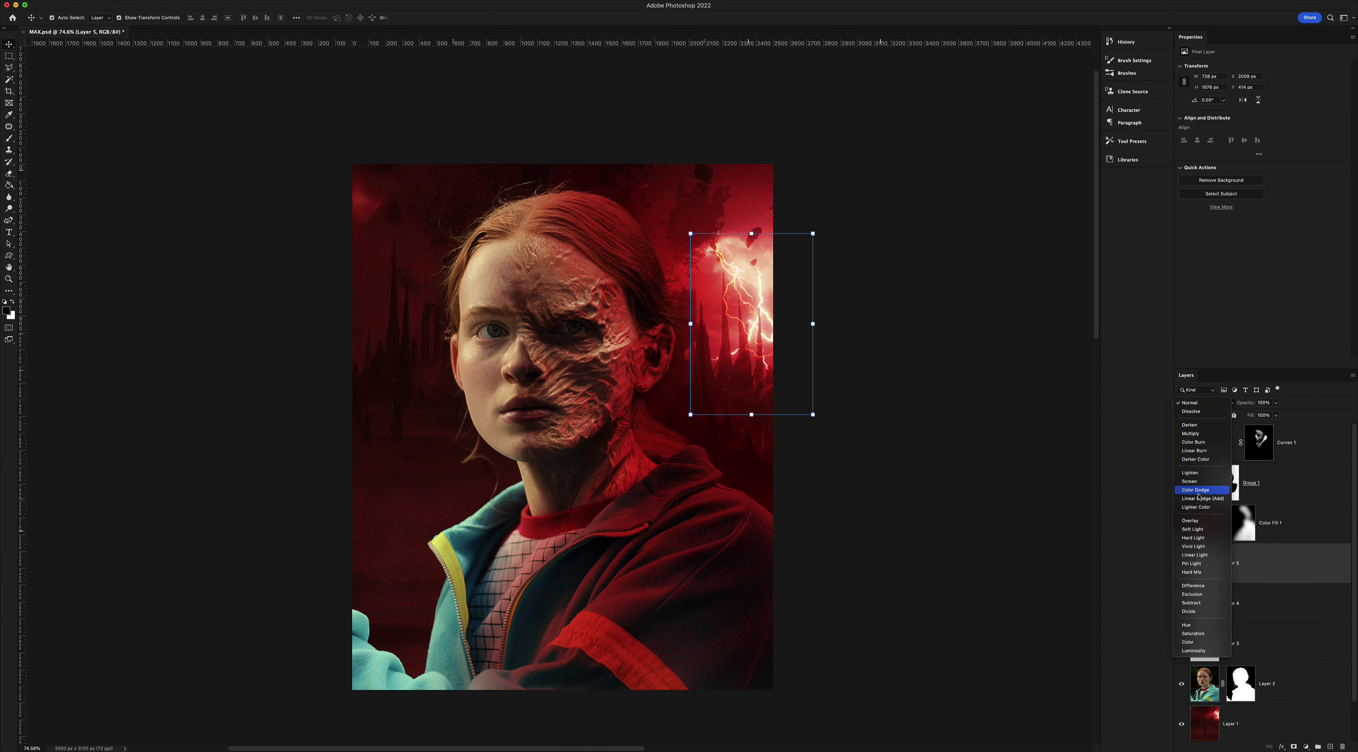
pyautogui.click(1197, 488)
pyautogui.moveTo(736, 276); pyautogui.dragTo(786, 276)
pyautogui.hotkey('ctrl', 'l')
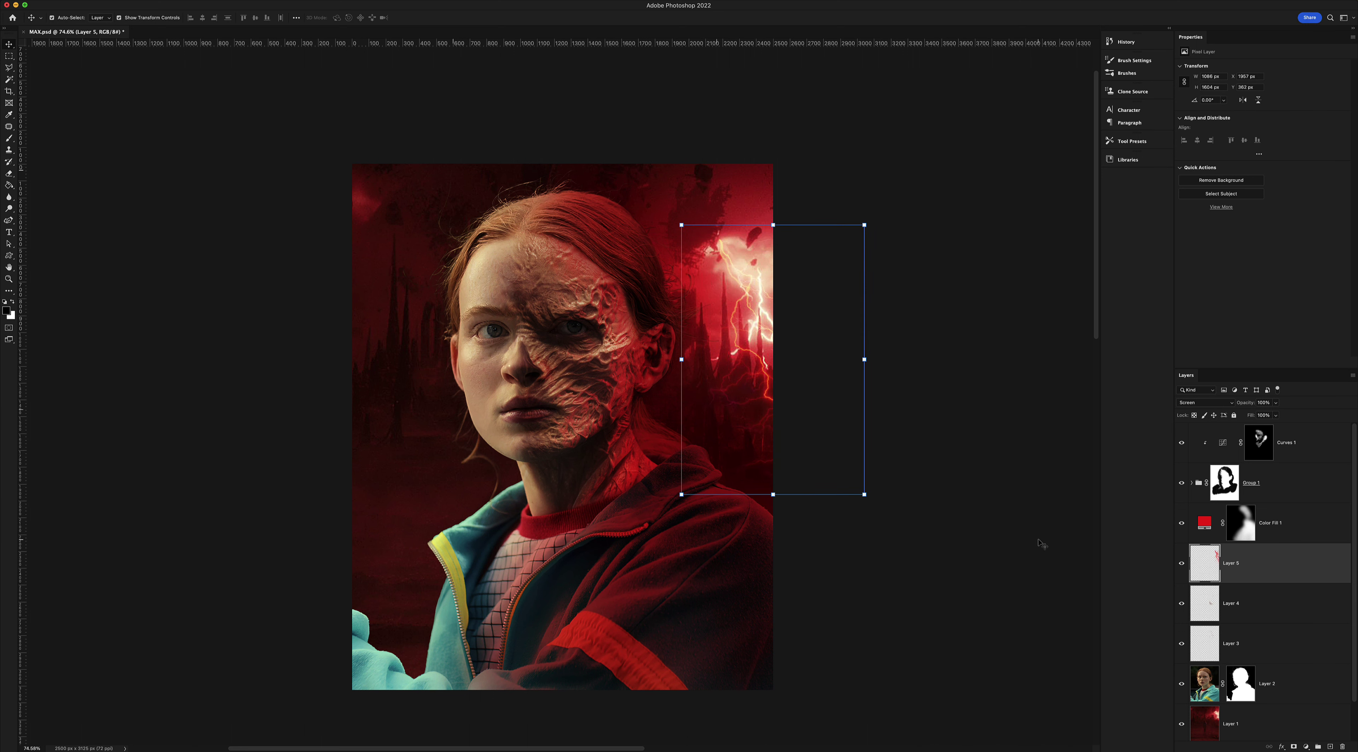
pyautogui.press('Return')
pyautogui.press('z')
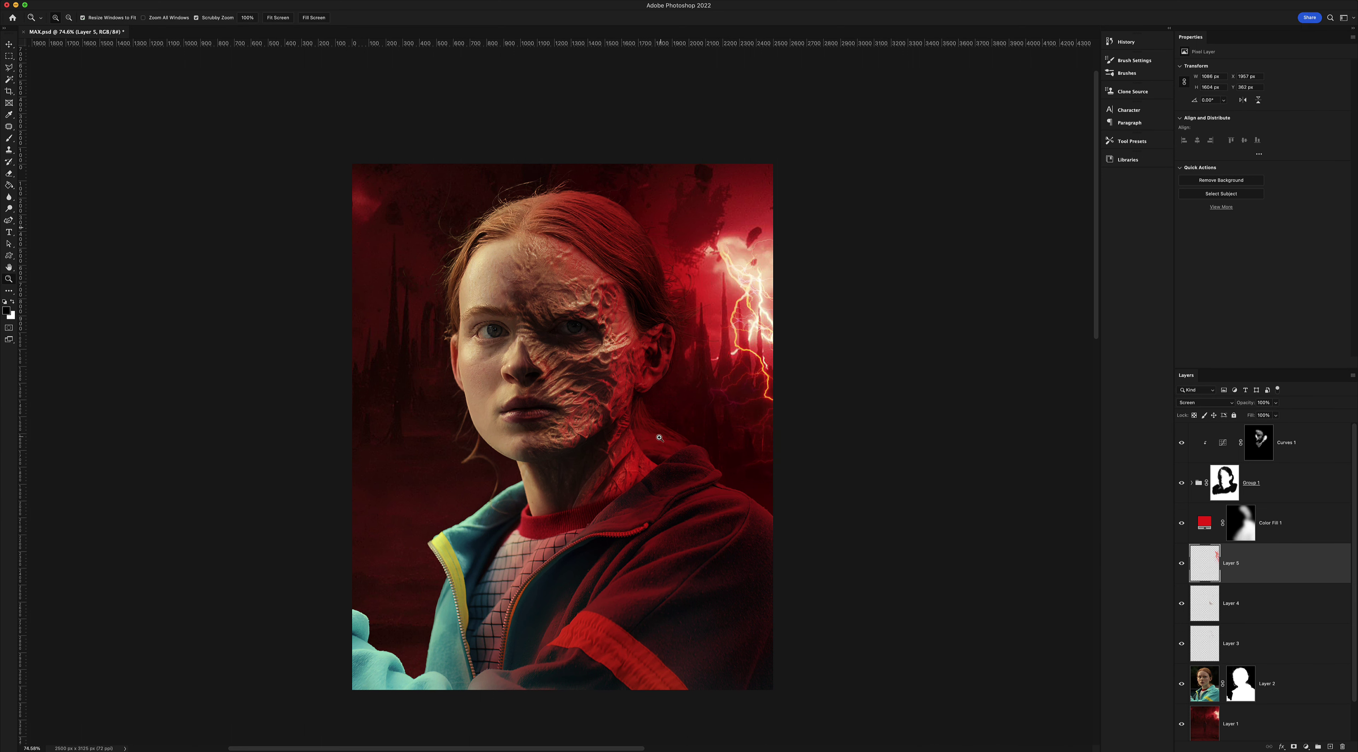
pyautogui.moveTo(737, 392); pyautogui.dragTo(764, 392)
pyautogui.click(1350, 672)
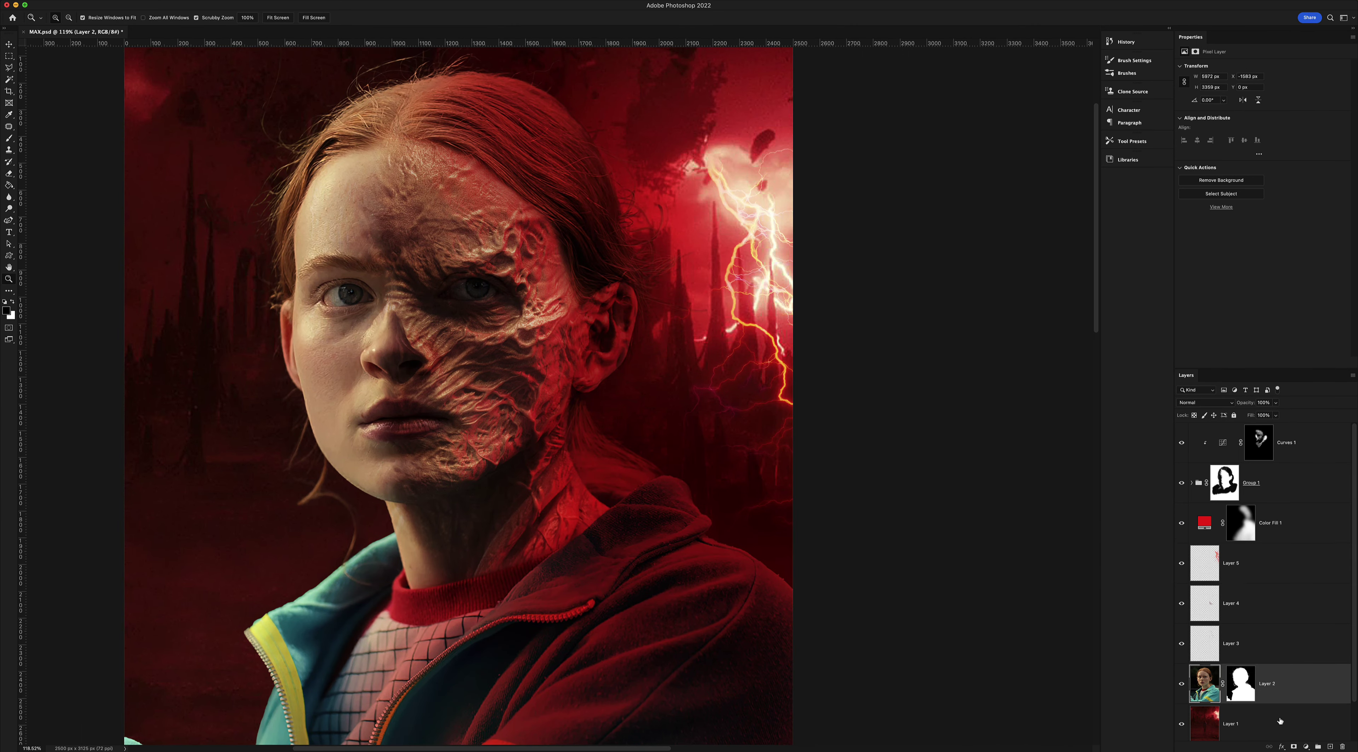
pyautogui.click(1306, 746)
# Add a red Solid Color fill in Overlay with an inverted black mask, clipped to the portrait
pyautogui.press('Return')
pyautogui.click(1205, 402)
pyautogui.click(1200, 521)
pyautogui.hotkey('ctrl', 'i')
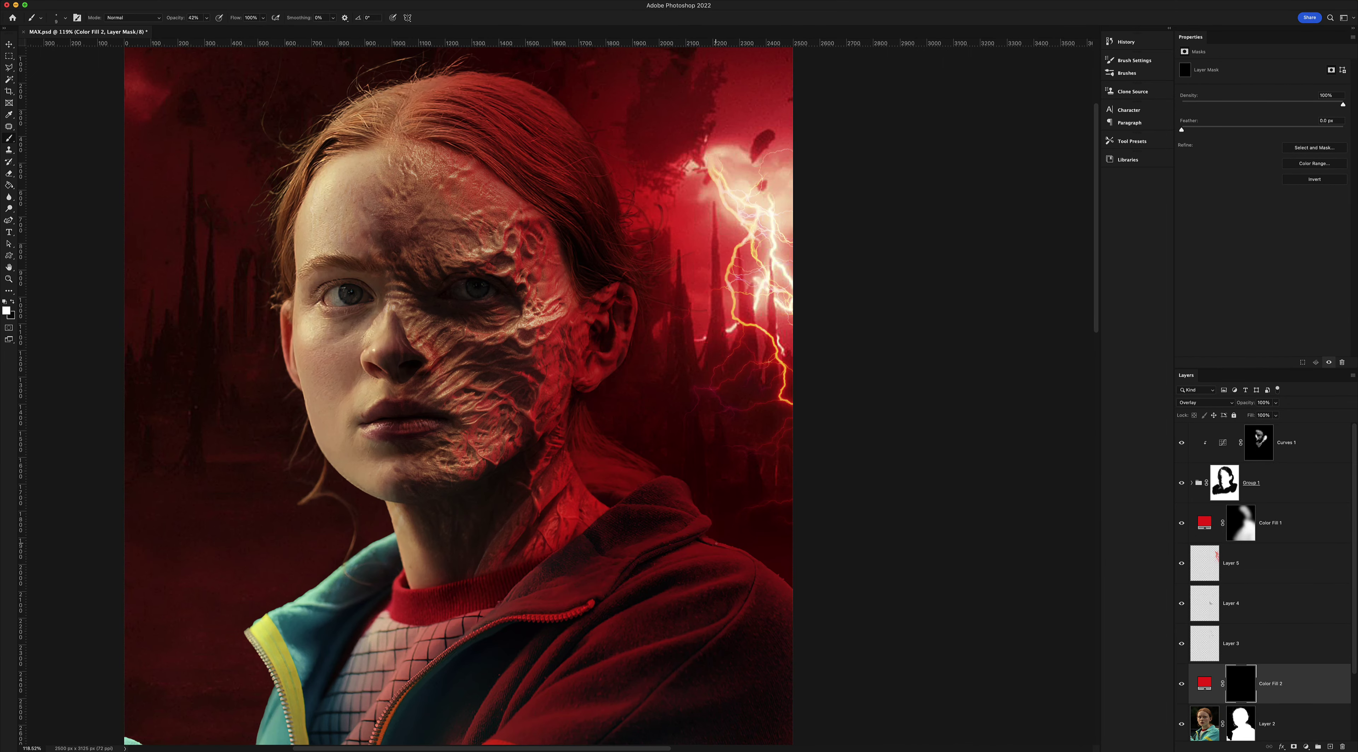
pyautogui.keyDown('alt'); pyautogui.click(1206, 702); pyautogui.keyUp('alt')
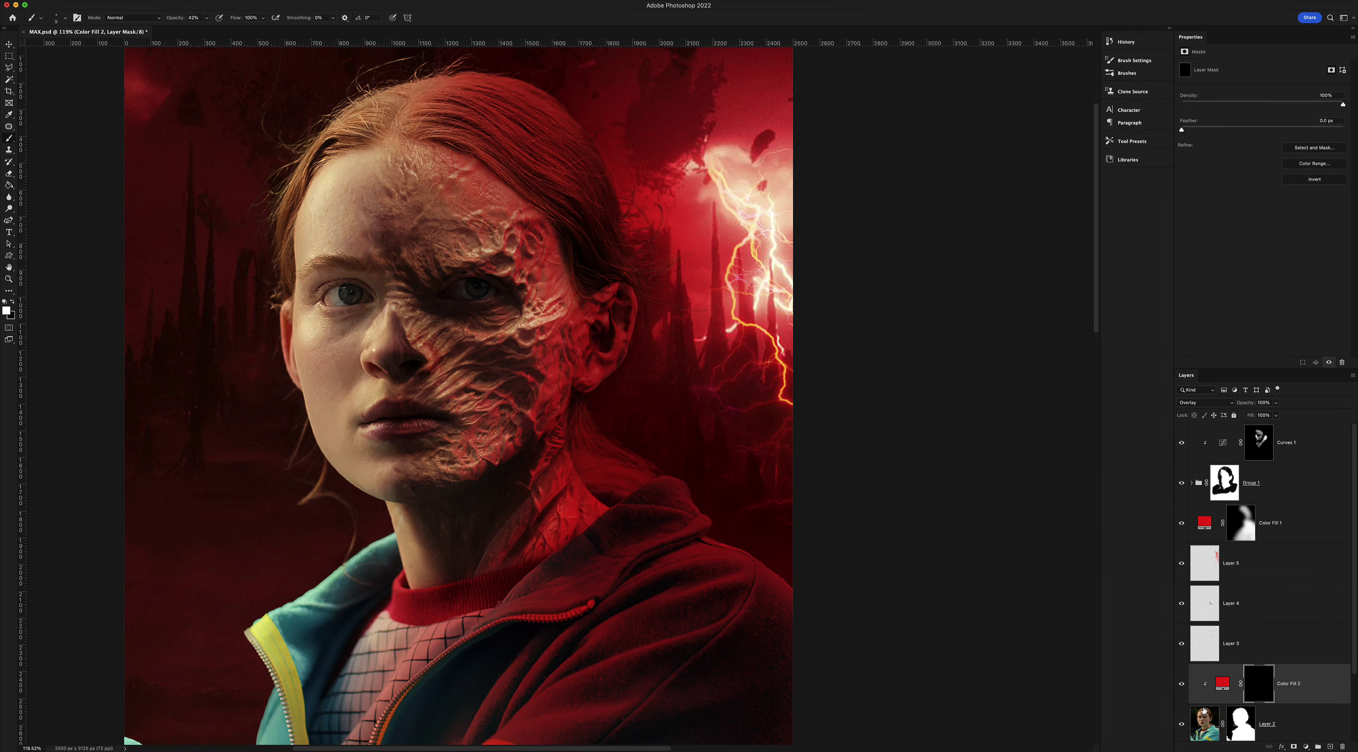
# Zoom in and paint red rim light along the hood and shoulder edges
pyautogui.press('z')
pyautogui.moveTo(765, 575); pyautogui.dragTo(643, 427)
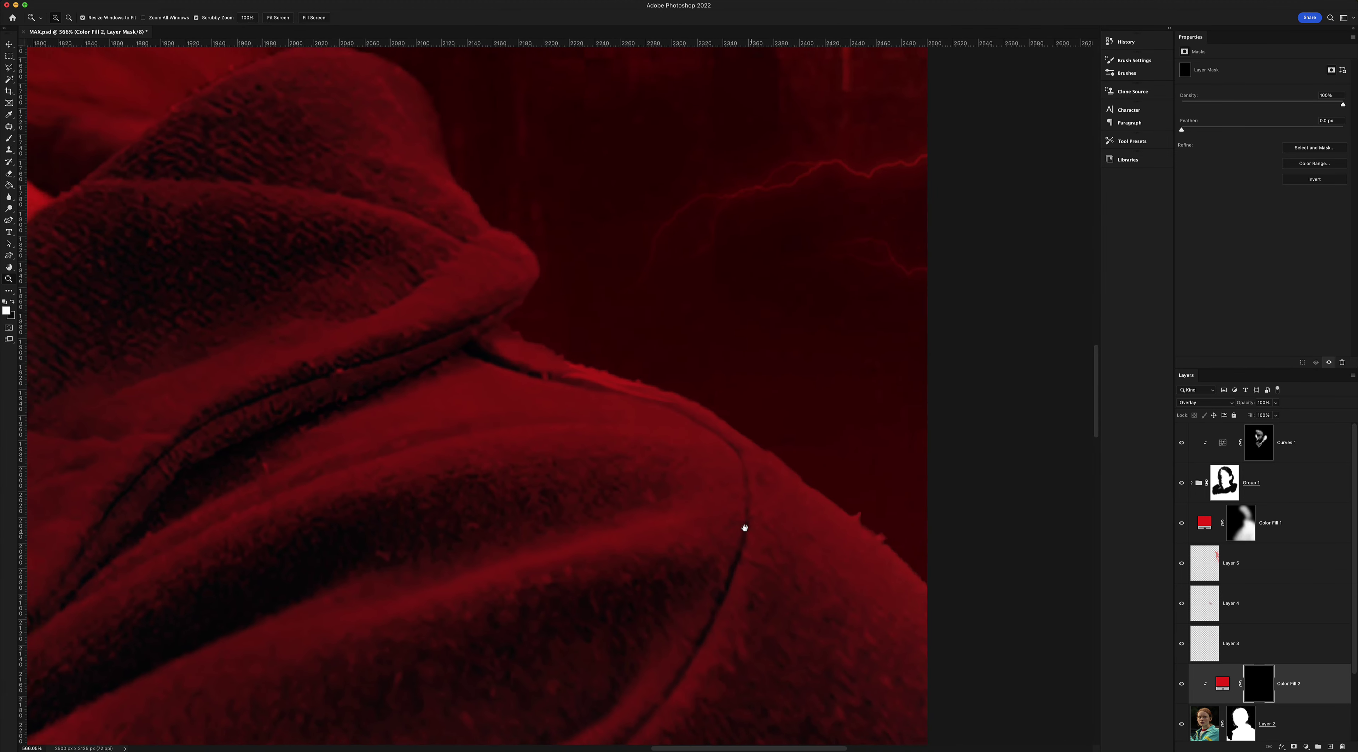
pyautogui.press('b')
pyautogui.press(']')
pyautogui.press(']')
pyautogui.press(']')
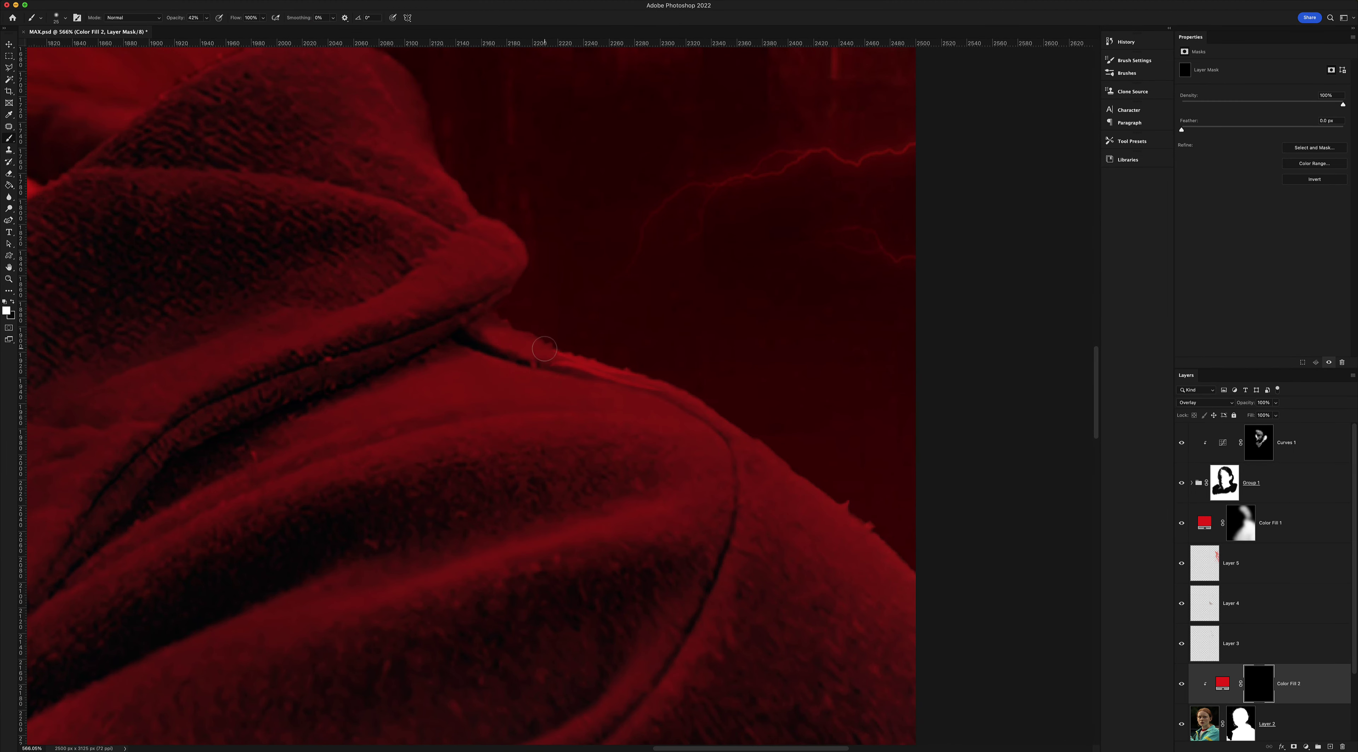
pyautogui.moveTo(544, 348); pyautogui.dragTo(507, 334)
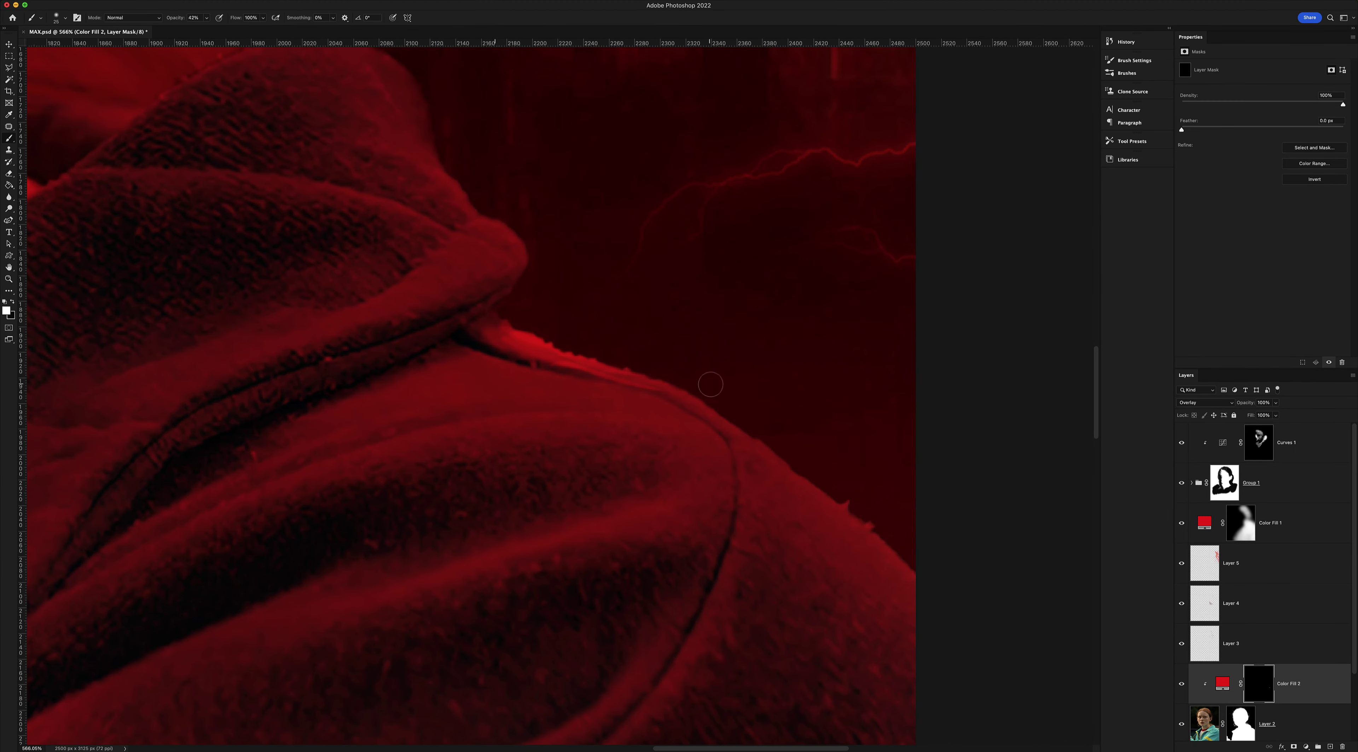
pyautogui.moveTo(663, 397)
pyautogui.mouseDown()
pyautogui.moveTo(778, 454)
pyautogui.moveTo(878, 543)
pyautogui.mouseUp()
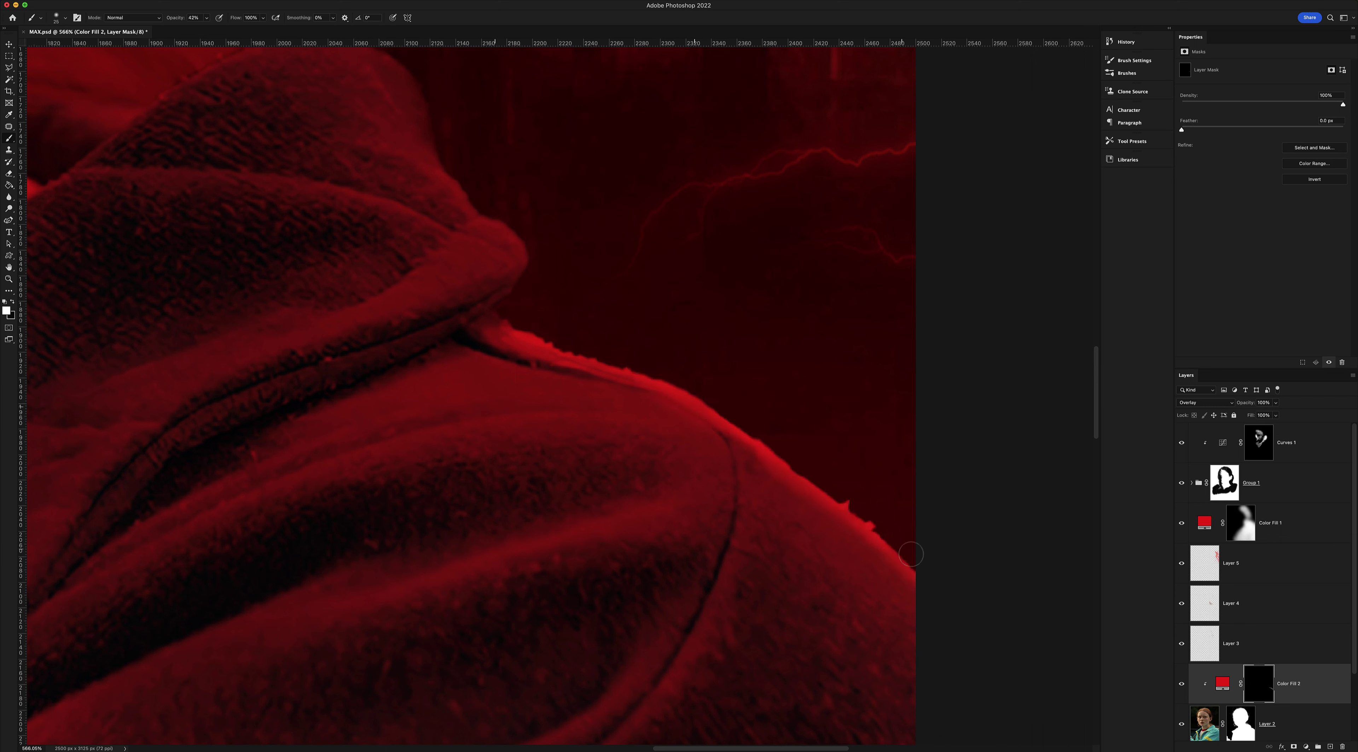
# With a larger brush at 24% opacity, brighten the hood tip and rim with red glow
pyautogui.press(']')
pyautogui.press(']')
pyautogui.press(']')
pyautogui.press(']')
pyautogui.press(']')
pyautogui.press(']')
pyautogui.press(']')
pyautogui.press(']')
pyautogui.click(205, 18)
pyautogui.click(533, 343)
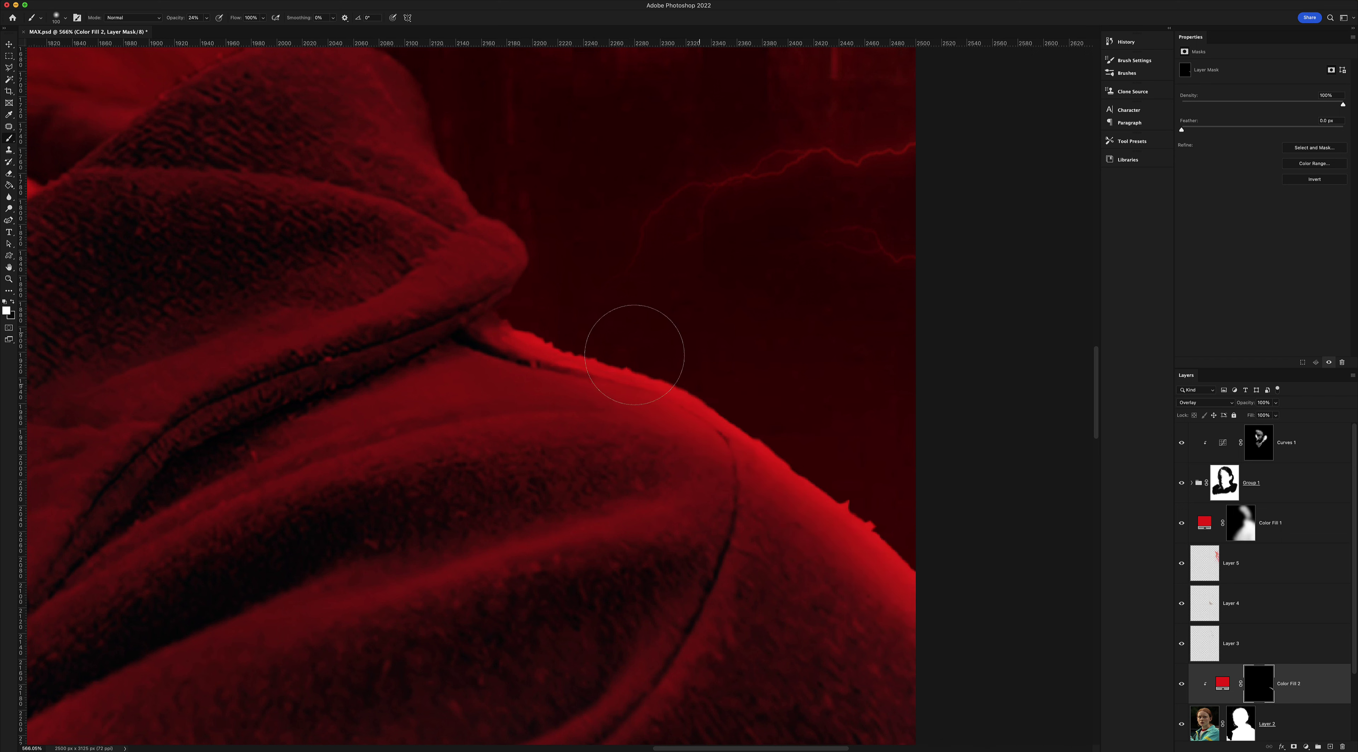
pyautogui.moveTo(477, 263); pyautogui.dragTo(506, 240)
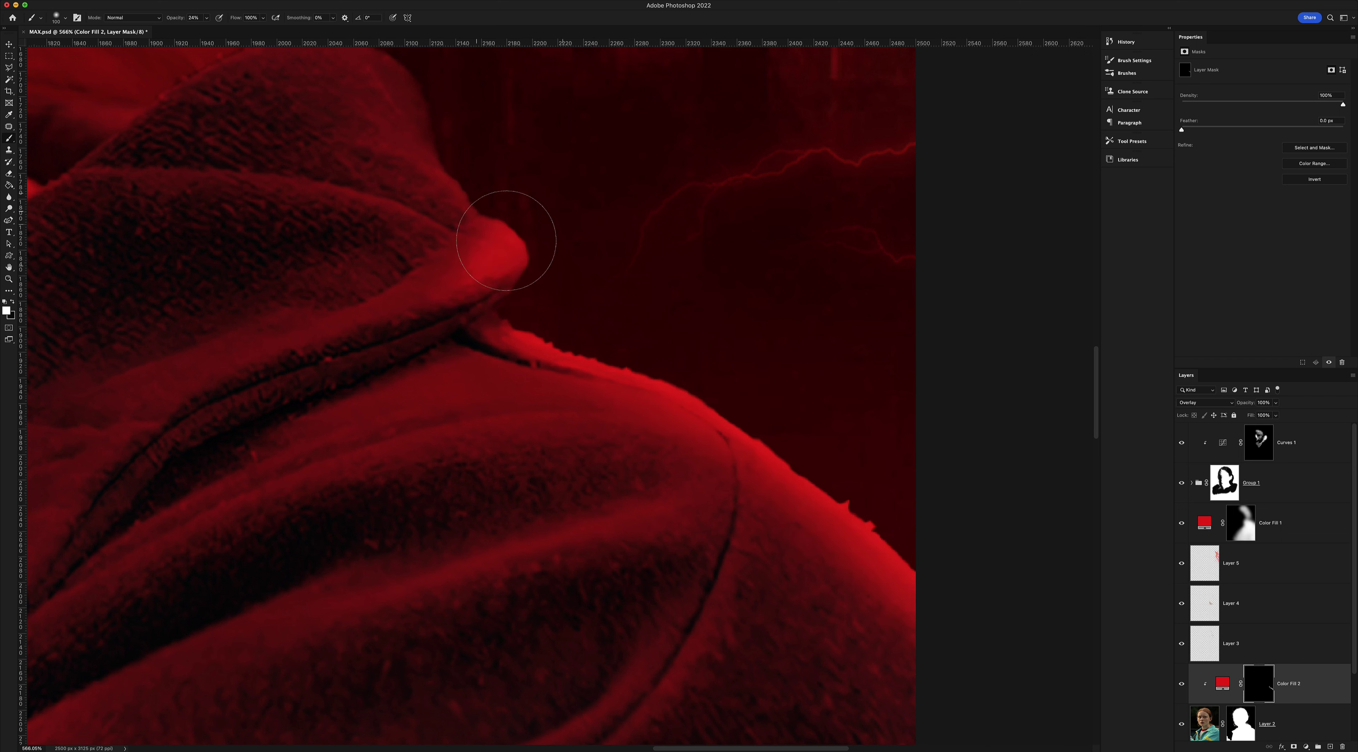
pyautogui.moveTo(442, 289); pyautogui.dragTo(472, 269)
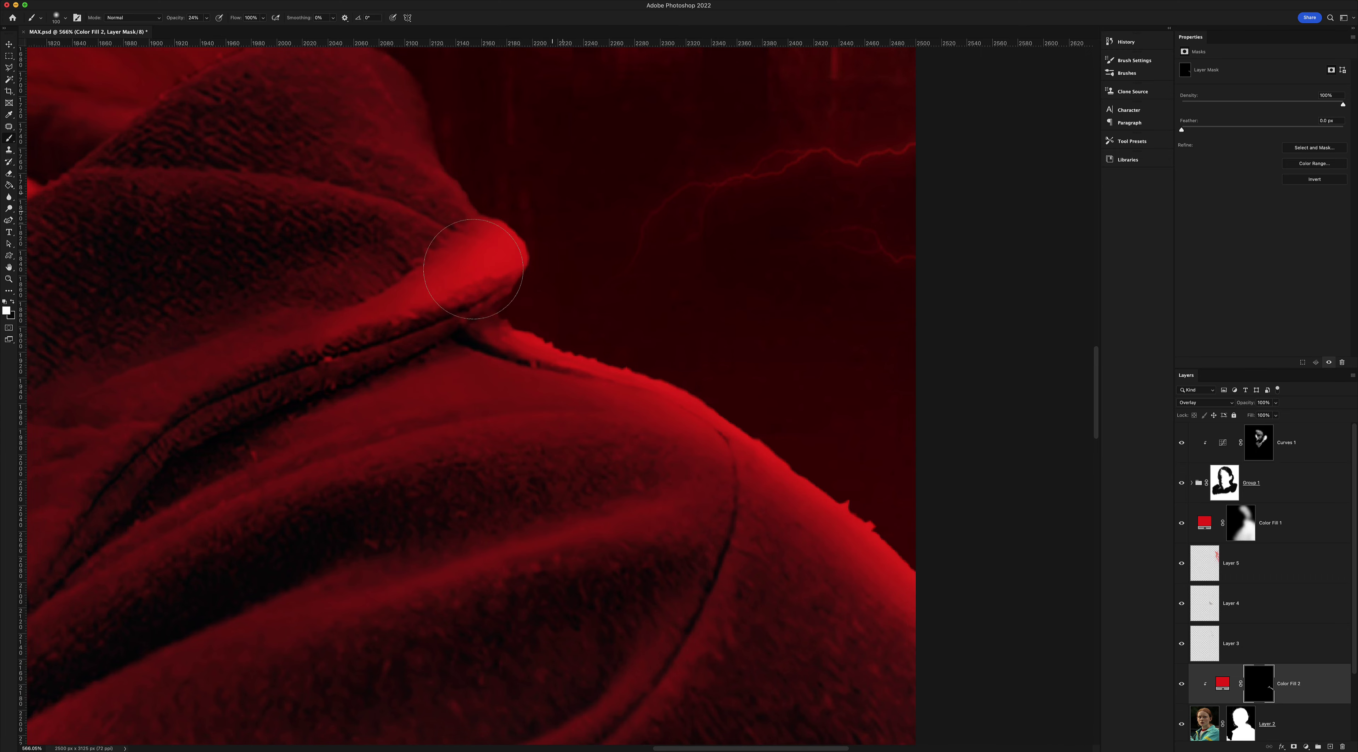
pyautogui.hscroll(-5, 603, 261)
pyautogui.scroll(-5, 357, 364)
pyautogui.scroll(-2, 825, 306)
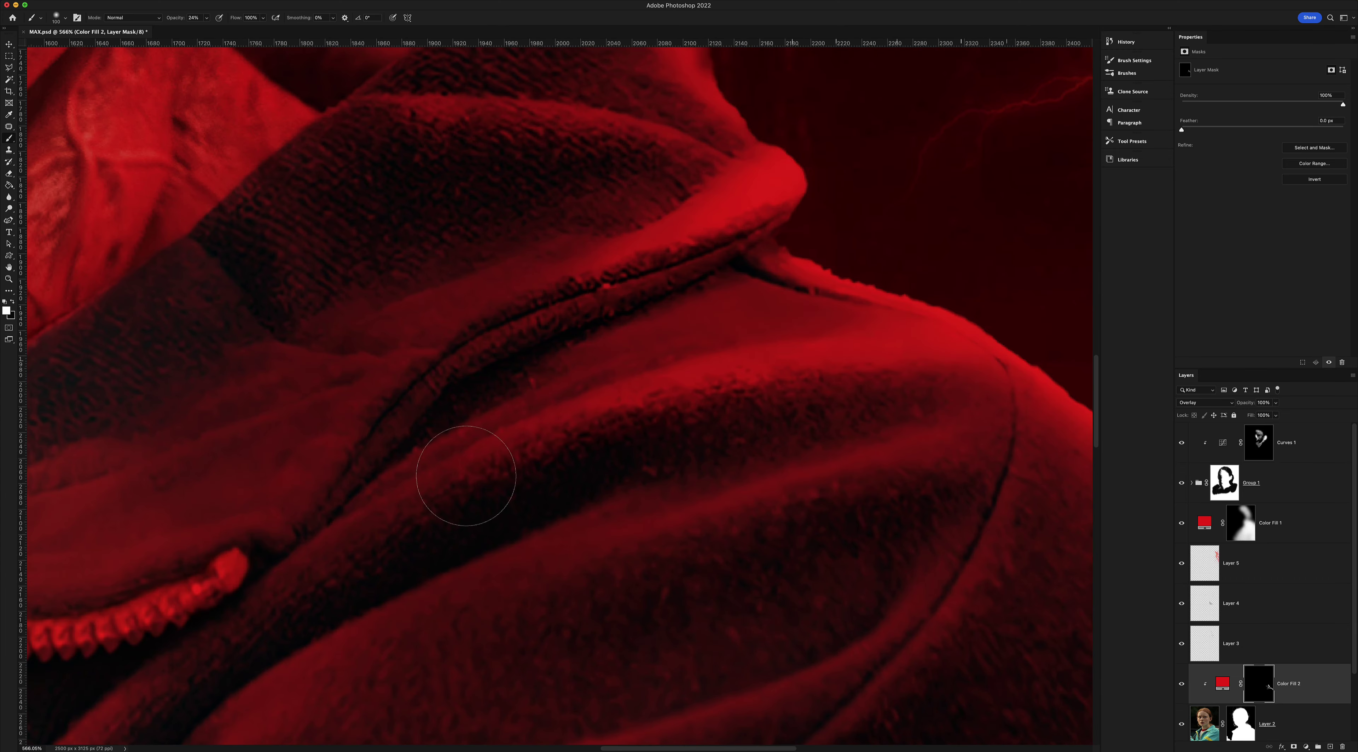
pyautogui.scroll(-5, 466, 475)
pyautogui.scroll(-5, 865, 293)
pyautogui.scroll(-5, 576, 288)
# Give Color Fill 3 a black mask, shrink the brush, and zoom out to the whole face
pyautogui.press('z')
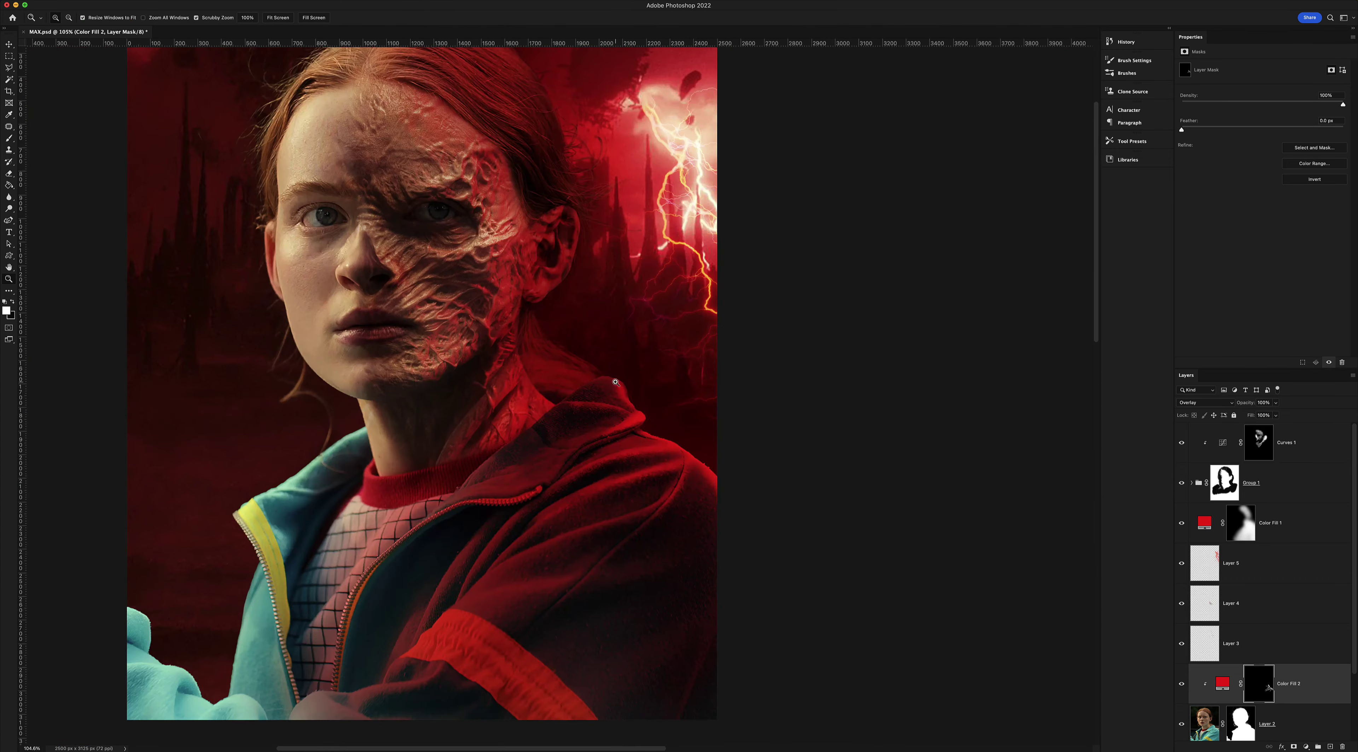
pyautogui.scroll(5, 615, 381)
pyautogui.press('b')
pyautogui.scroll(3, 665, 434)
pyautogui.scroll(-2, 679, 340)
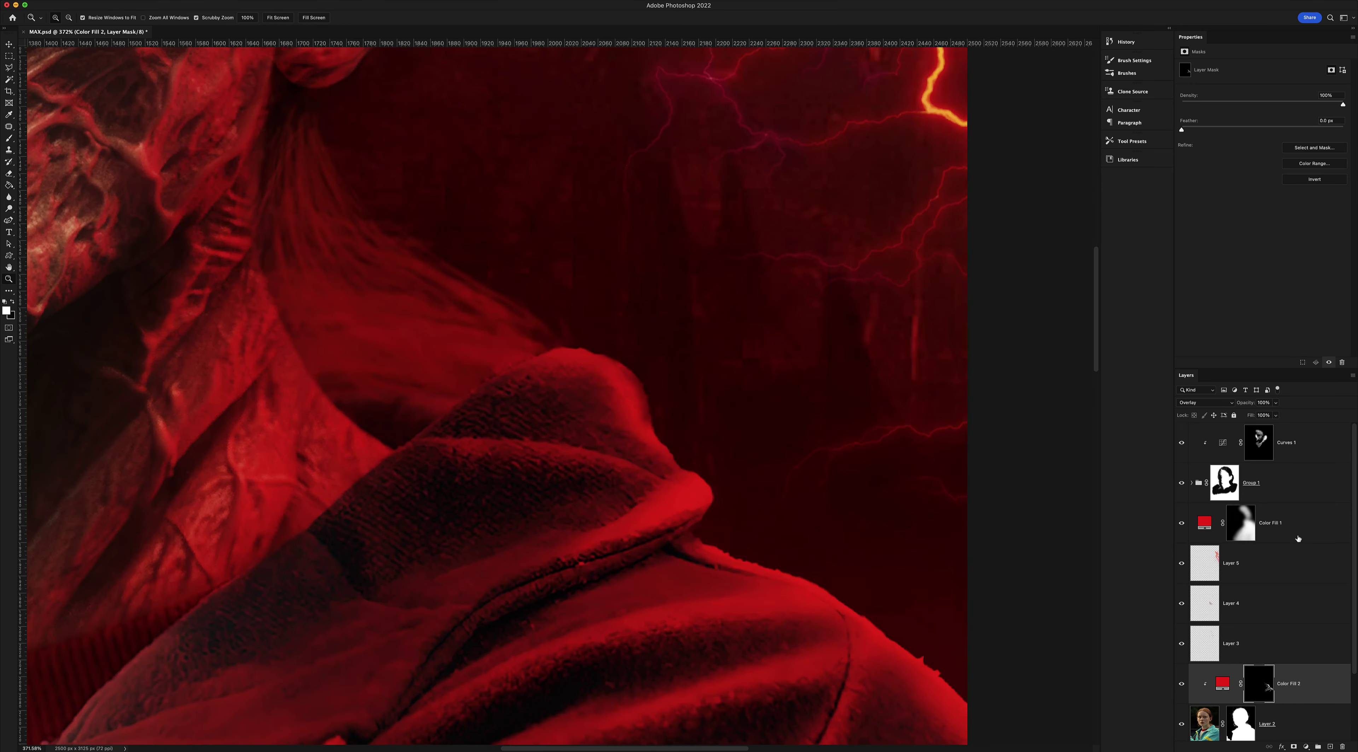
pyautogui.hotkey('ctrl', 'i')
pyautogui.press('b')
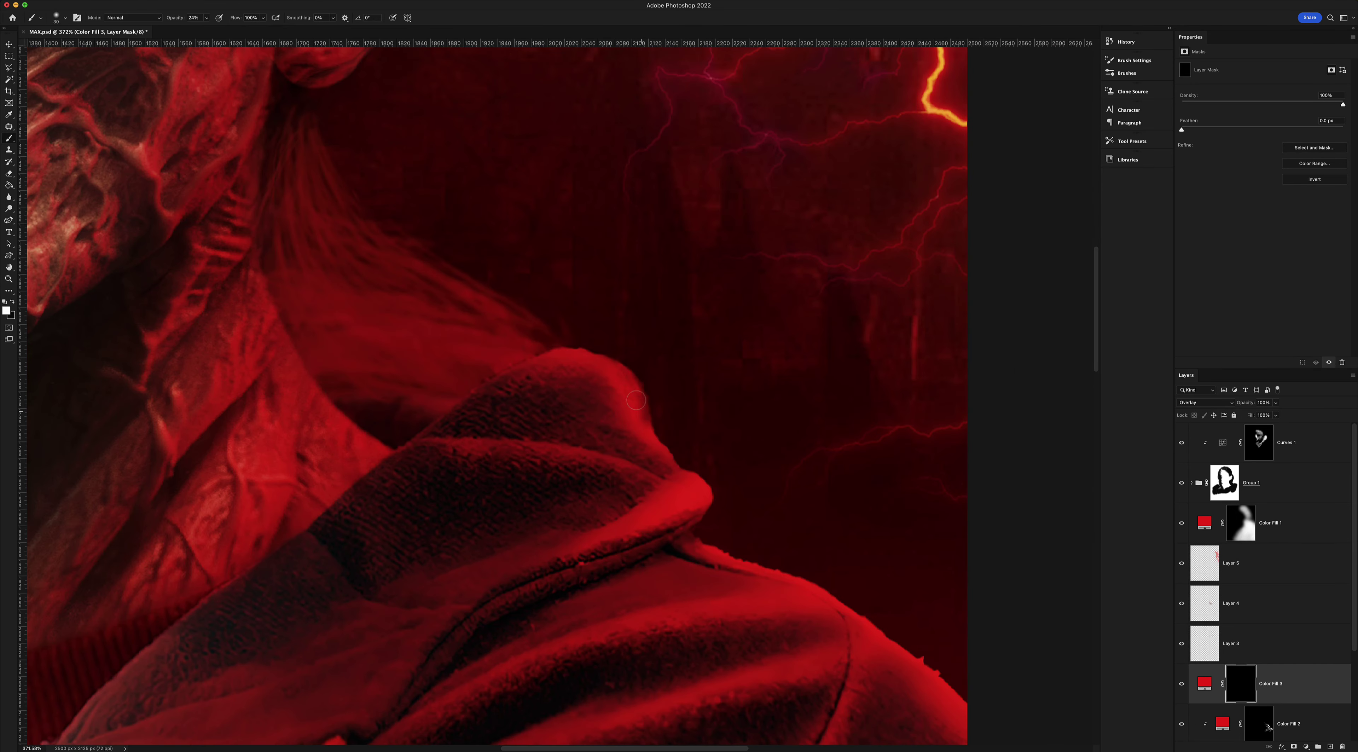
pyautogui.press('[')
pyautogui.press('[')
pyautogui.press('[')
pyautogui.scroll(3, 580, 379)
pyautogui.hscroll(-2, 527, 364)
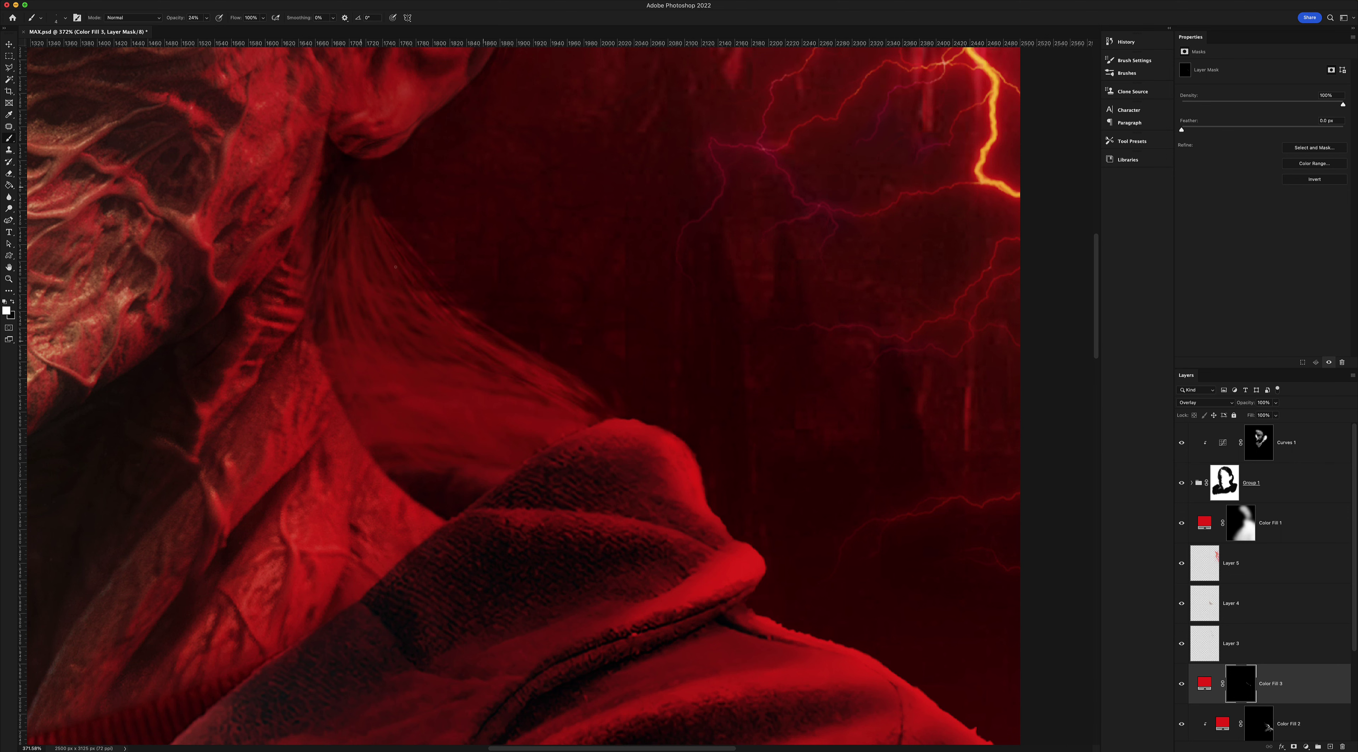
pyautogui.scroll(5, 396, 267)
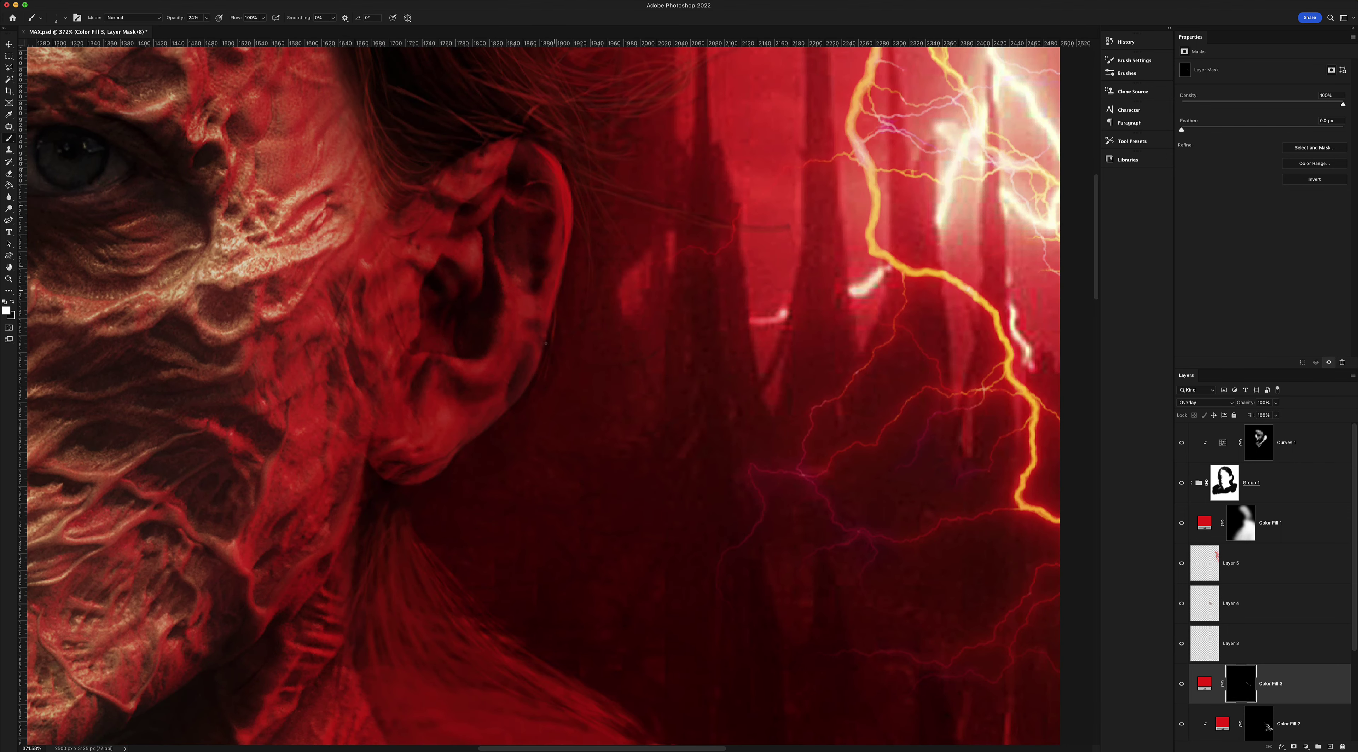
pyautogui.moveTo(587, 217); pyautogui.dragTo(651, 534)
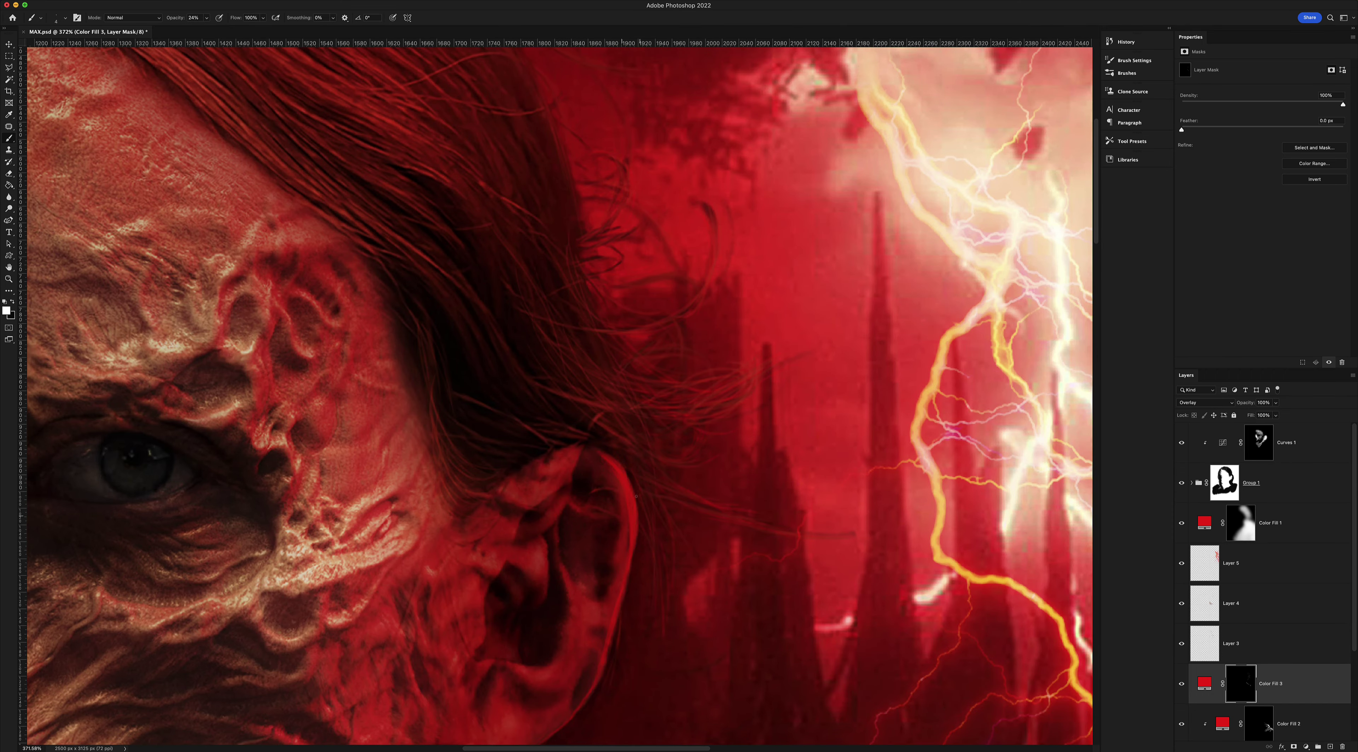
pyautogui.press('z')
pyautogui.moveTo(638, 596); pyautogui.dragTo(1342, 611)
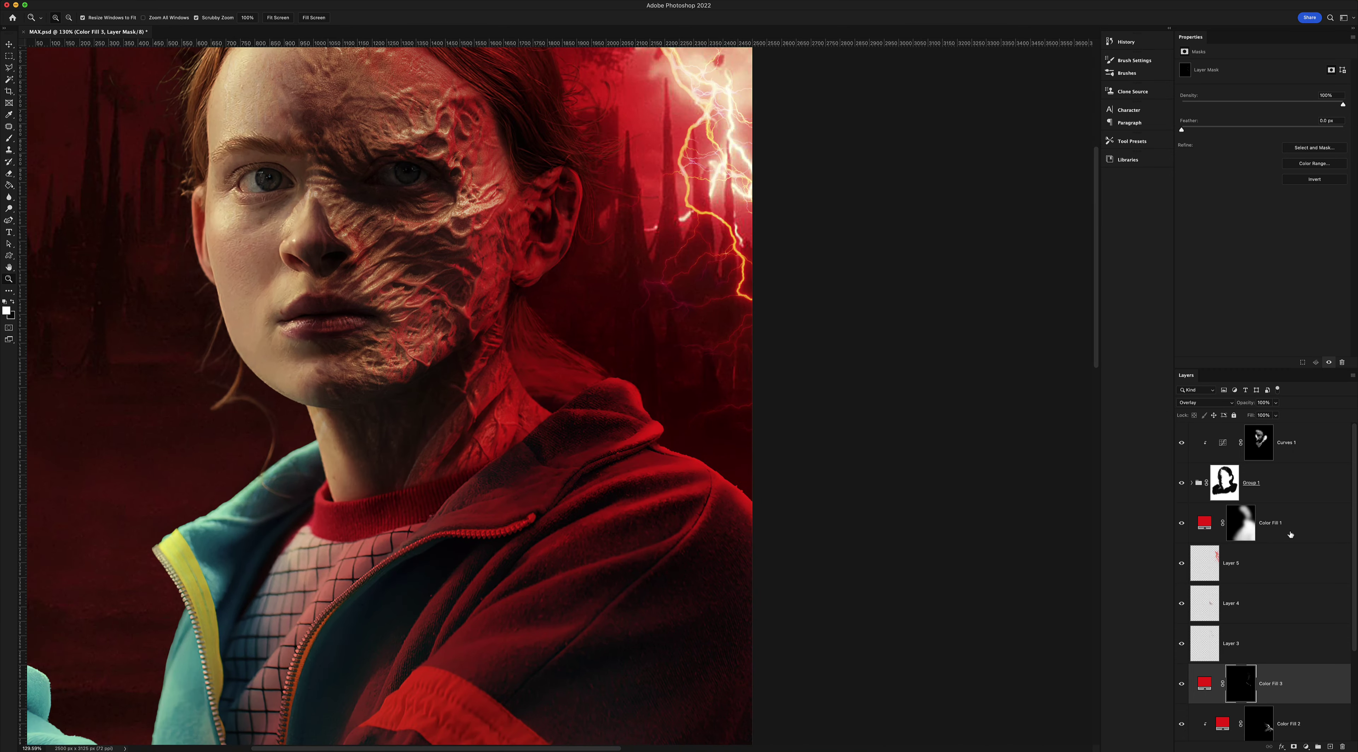
# Add a white Solid Color fill layer in Color Dodge at 87% fill
pyautogui.click(1290, 535)
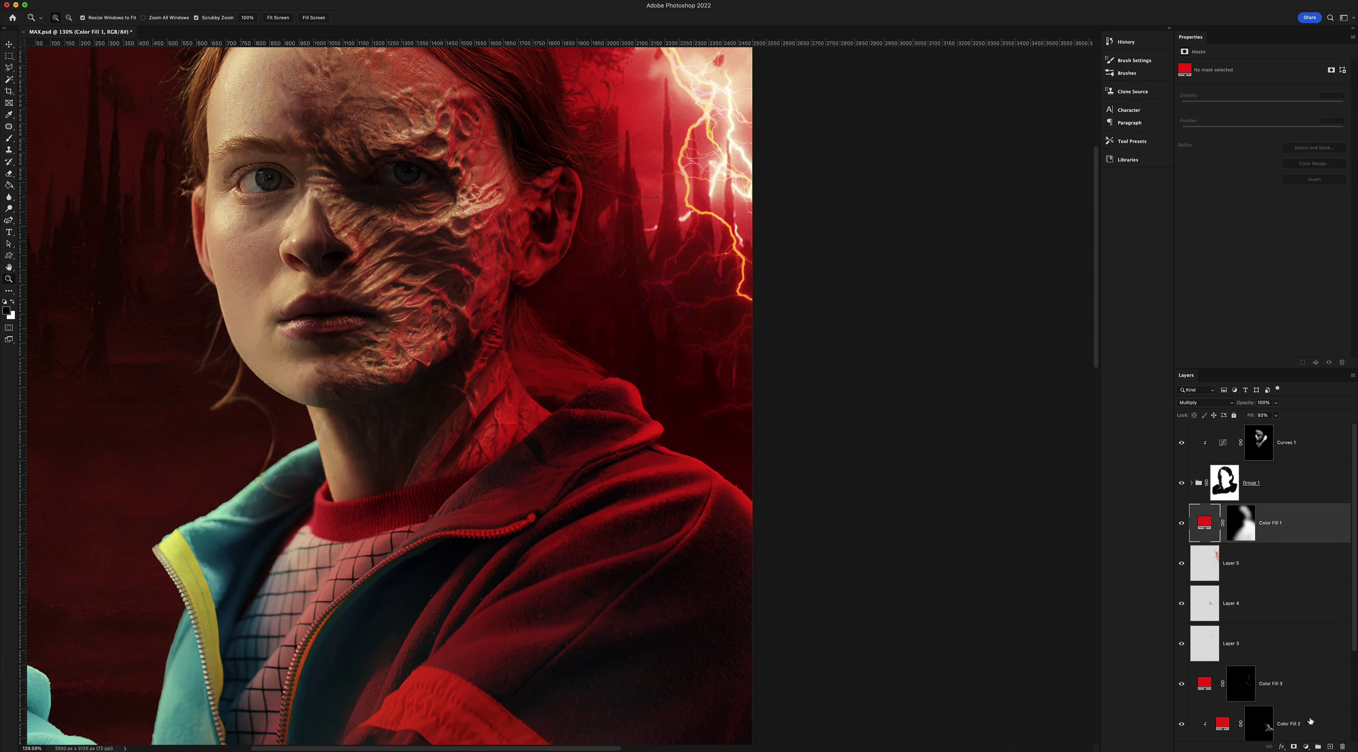
pyautogui.click(1305, 747)
pyautogui.click(1319, 543)
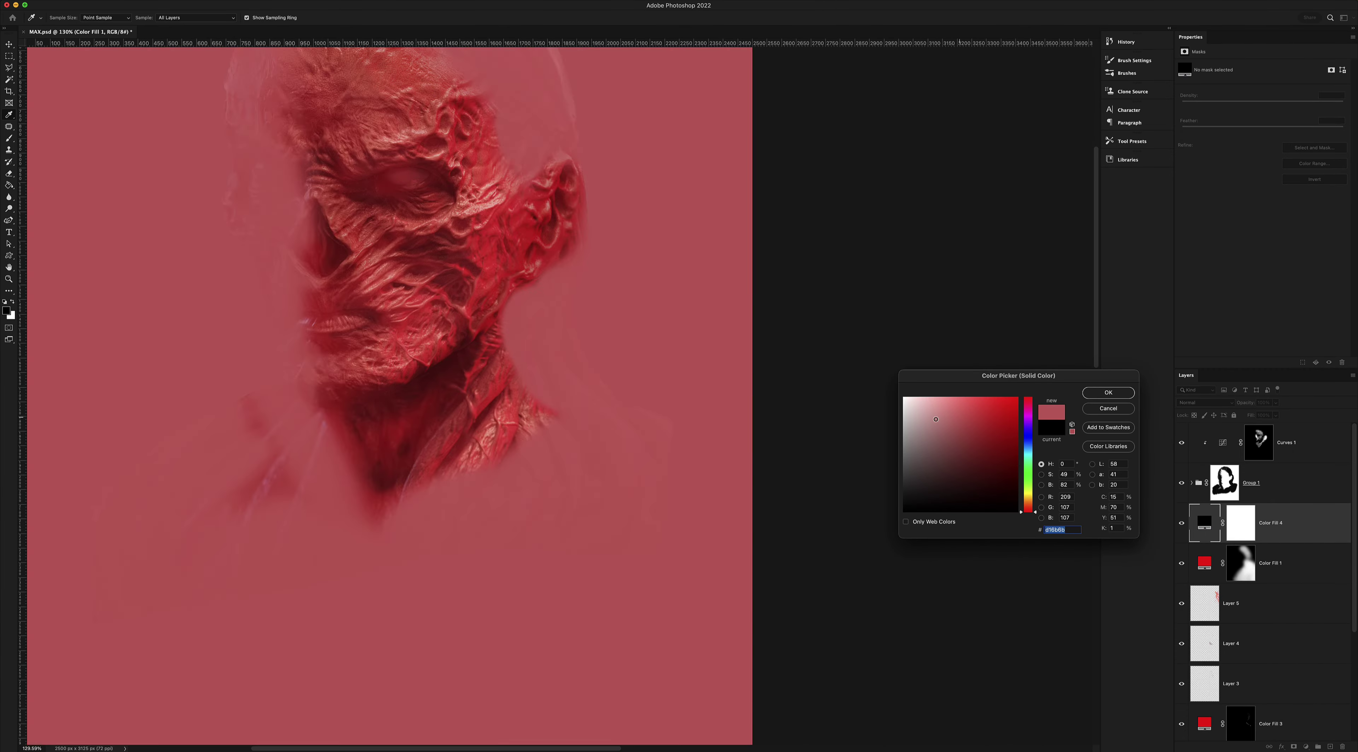
pyautogui.moveTo(928, 408); pyautogui.dragTo(904, 397)
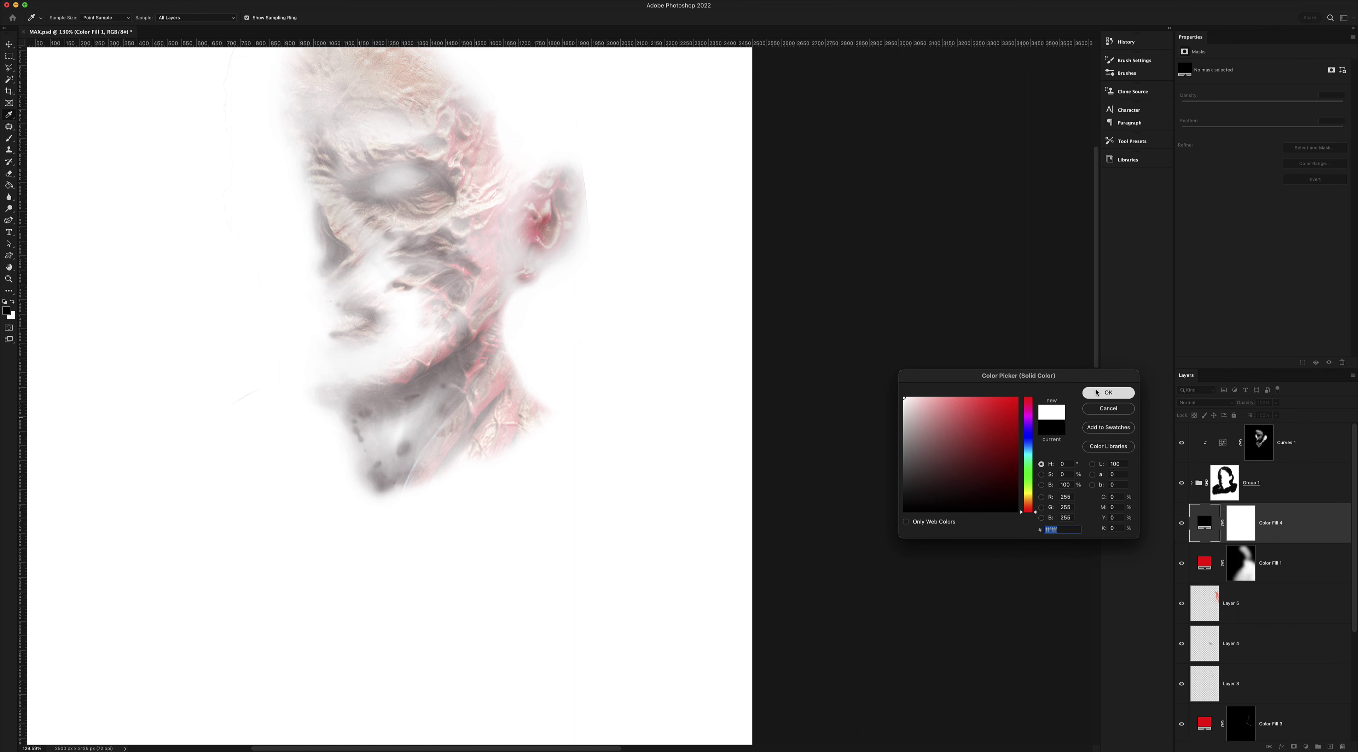
pyautogui.click(1108, 392)
pyautogui.click(1202, 403)
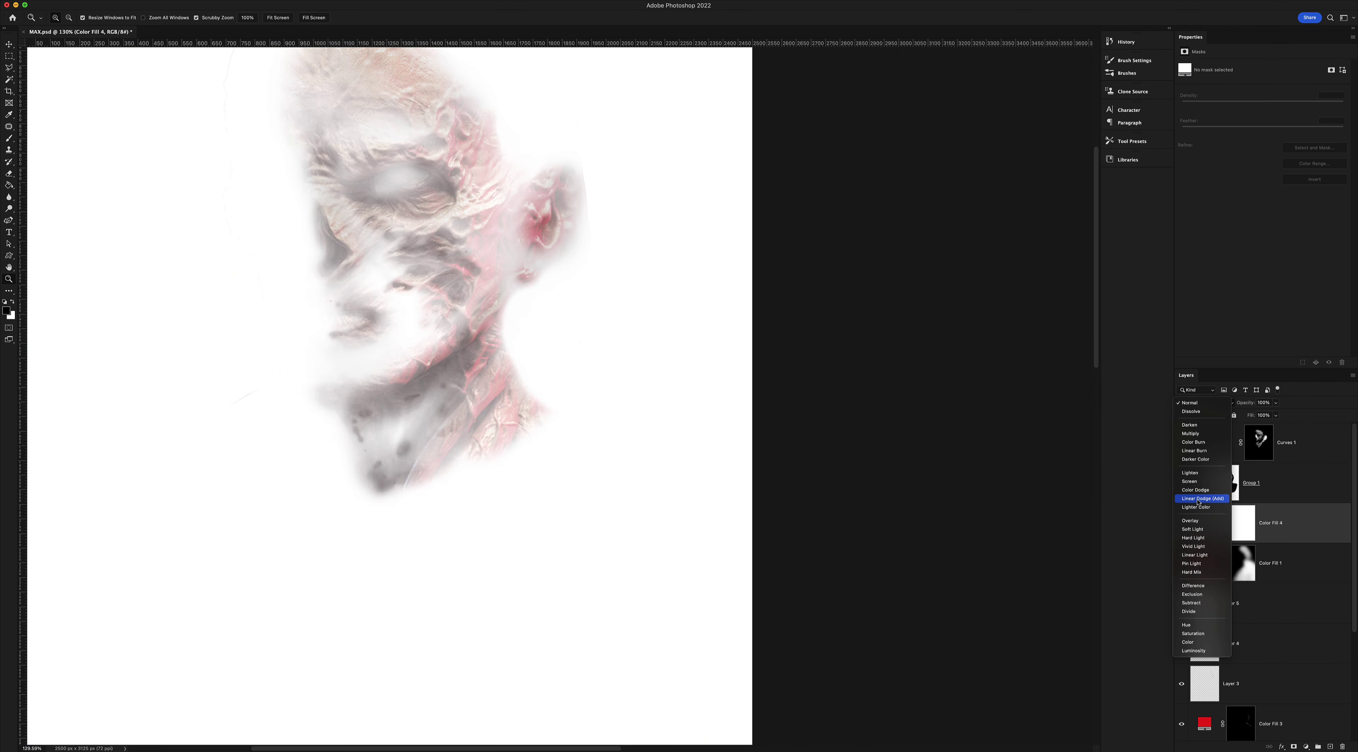
pyautogui.click(1201, 490)
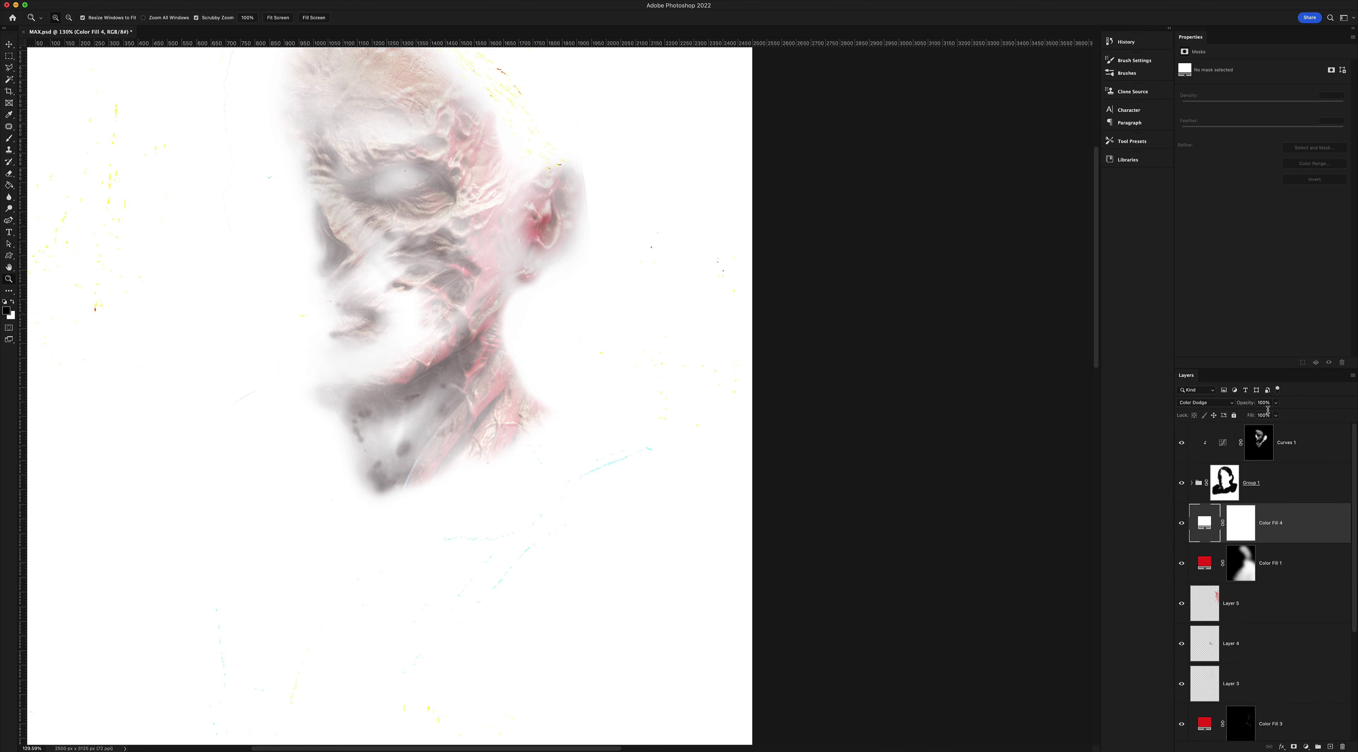
pyautogui.click(1276, 415)
pyautogui.moveTo(1277, 426); pyautogui.dragTo(1275, 429)
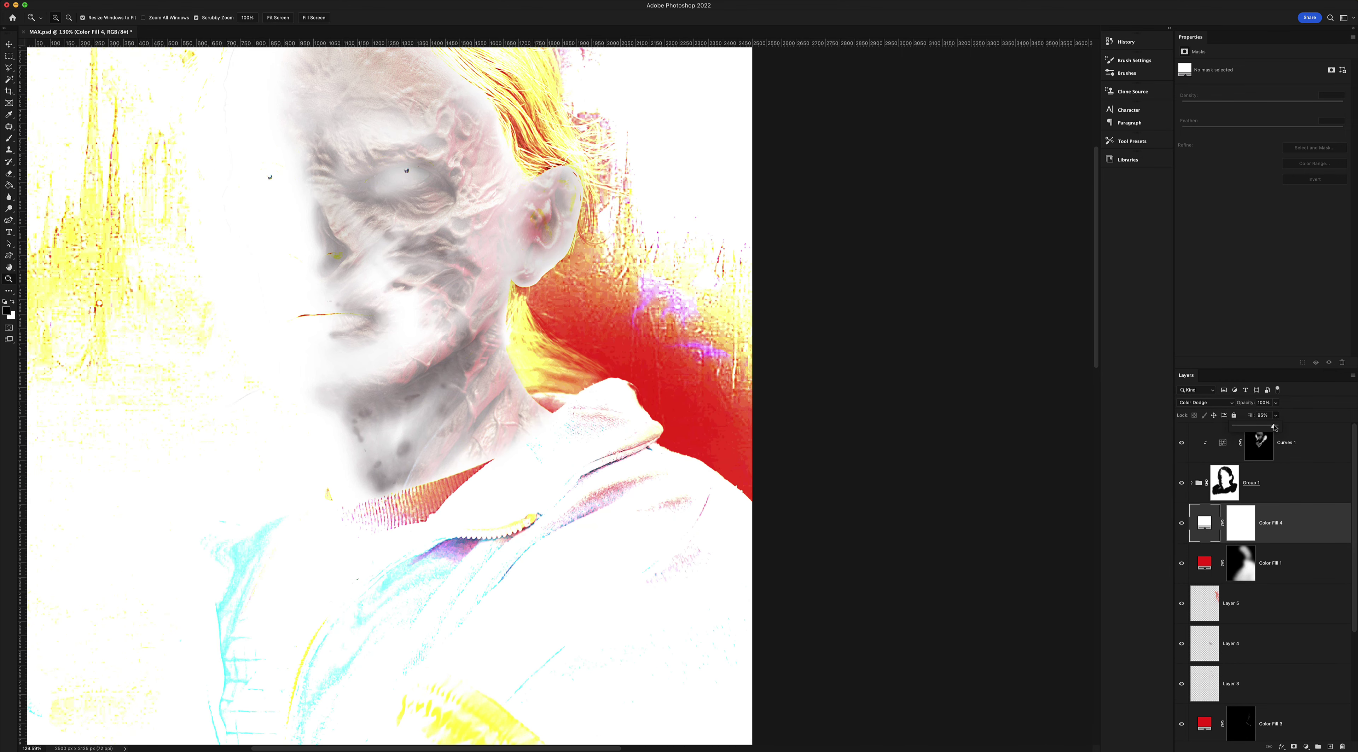
# Invert Color Fill 4's mask, zoom in, and paint a bright white rim along the hood edge
pyautogui.click(1249, 535)
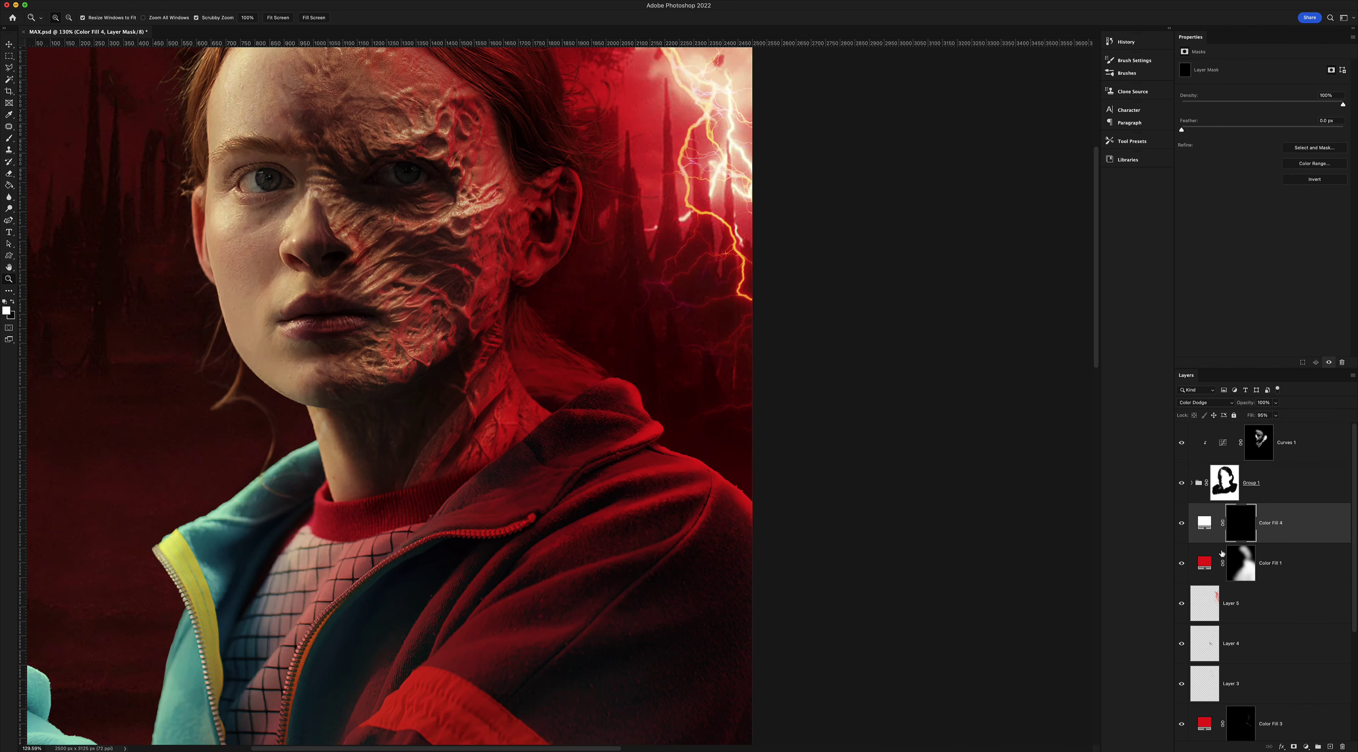
pyautogui.hotkey('ctrl', 'i')
pyautogui.press('x')
pyautogui.click(698, 451)
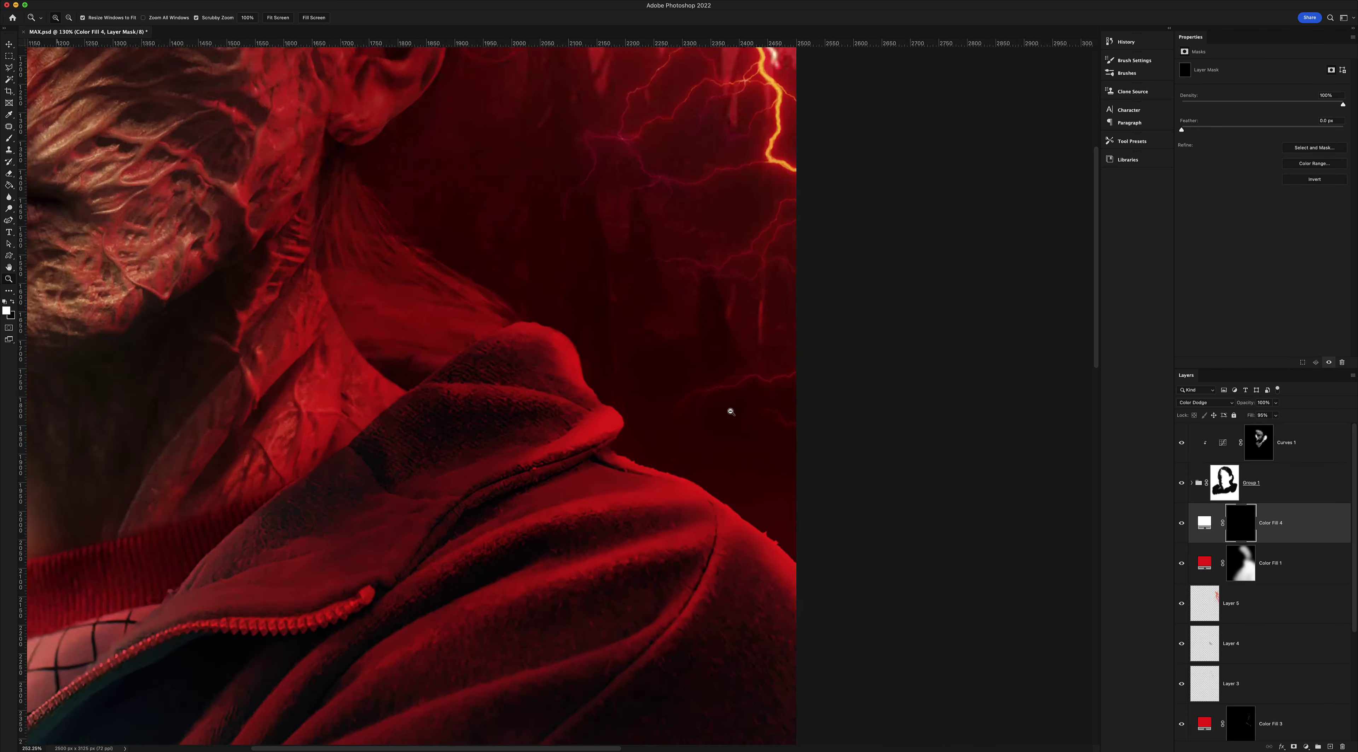
pyautogui.click(727, 404)
pyautogui.click(546, 349)
pyautogui.press('b')
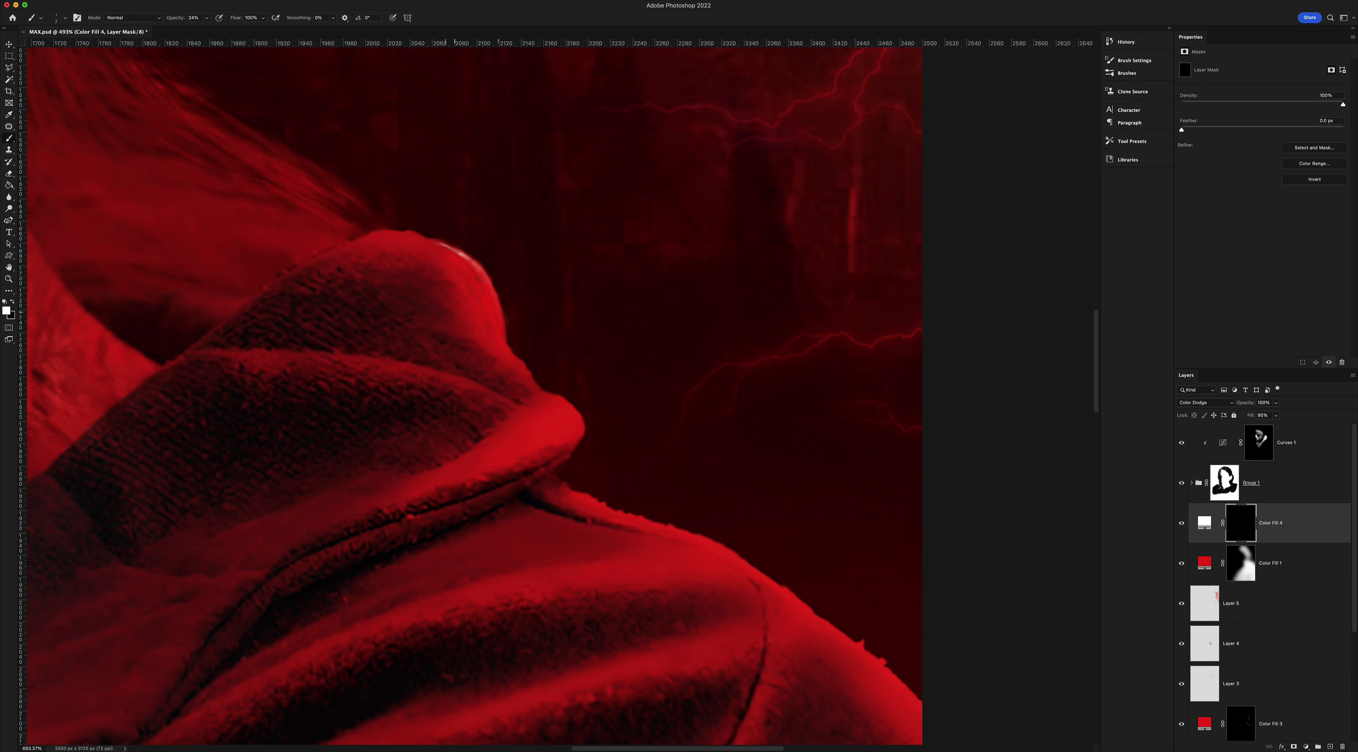
pyautogui.moveTo(507, 335); pyautogui.dragTo(580, 428)
# Paint more highlights along the hood and collar edges, then lower the fill to 77%
pyautogui.scroll(-10, 582, 430)
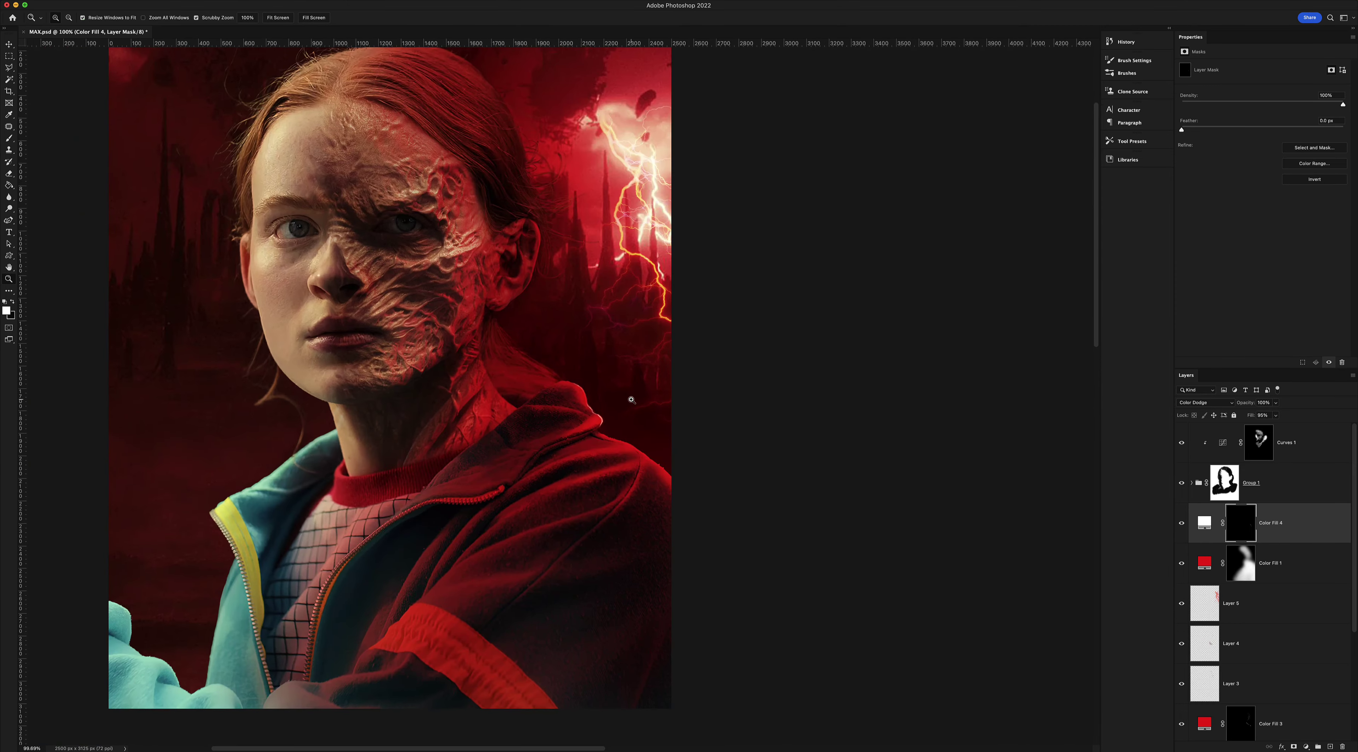
pyautogui.scroll(10, 482, 358)
pyautogui.scroll(-5, 481, 358)
pyautogui.hscroll(3, 482, 358)
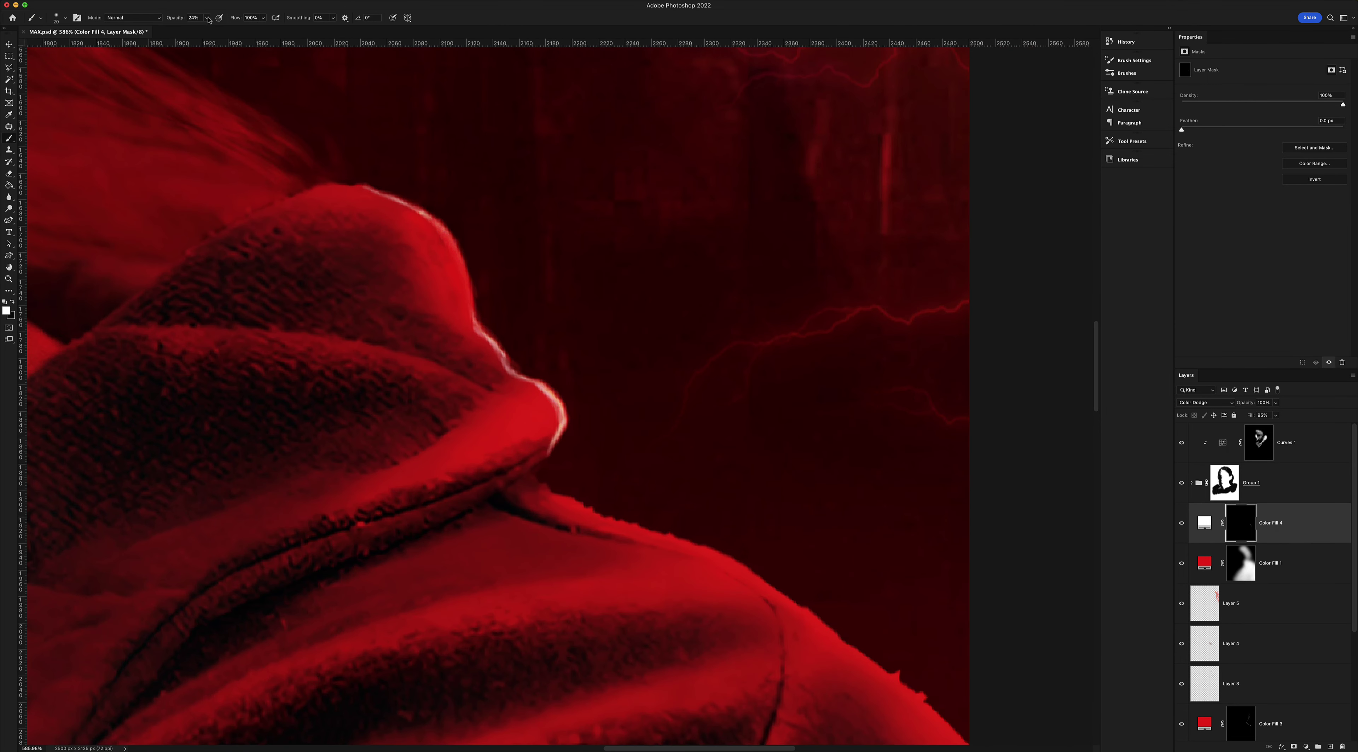
pyautogui.press(']')
pyautogui.press(']')
pyautogui.press(']')
pyautogui.moveTo(520, 379); pyautogui.dragTo(564, 422)
pyautogui.moveTo(538, 491)
pyautogui.mouseDown()
pyautogui.moveTo(775, 593)
pyautogui.moveTo(595, 514)
pyautogui.moveTo(639, 528)
pyautogui.mouseUp()
pyautogui.moveTo(668, 413); pyautogui.dragTo(706, 412)
pyautogui.click(1276, 415)
pyautogui.moveTo(1279, 426); pyautogui.dragTo(1269, 428)
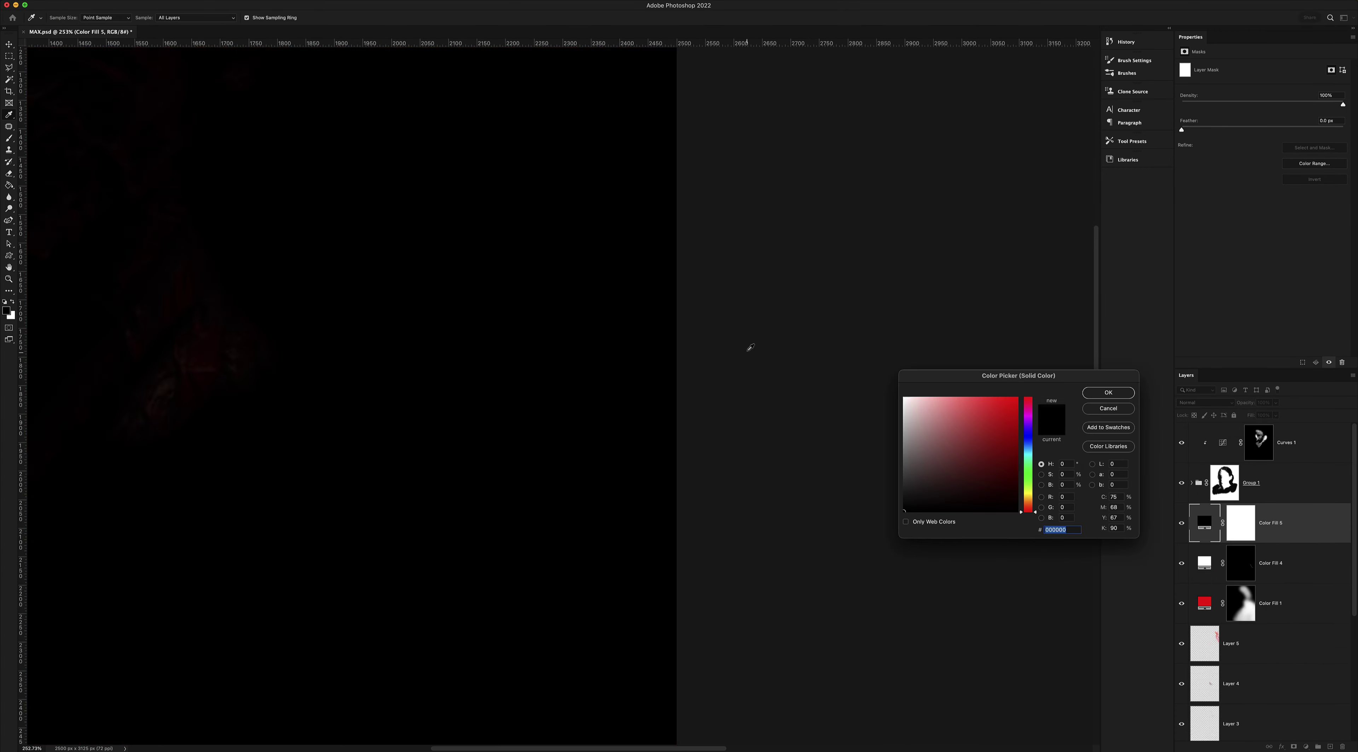
# Add a white Vivid Light fill with the Underlying Layer Blend If slider split
pyautogui.press('Return')
pyautogui.click(1204, 403)
pyautogui.click(1229, 554)
pyautogui.doubleClick(1297, 522)
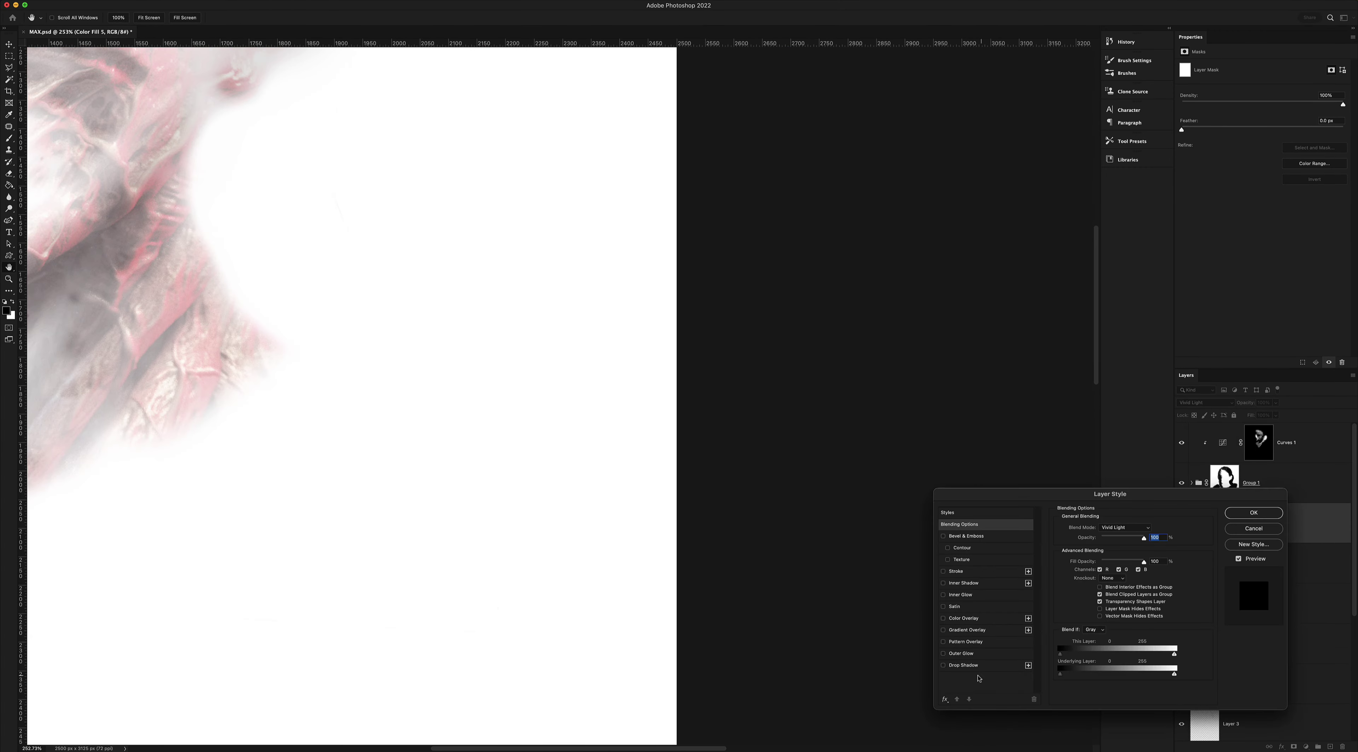
pyautogui.moveTo(1060, 674); pyautogui.dragTo(1102, 675)
pyautogui.press('Return')
# Invert Color Fill 5's mask and paint highlights along the hood edge and shoulder
pyautogui.hotkey('ctrl', 'i')
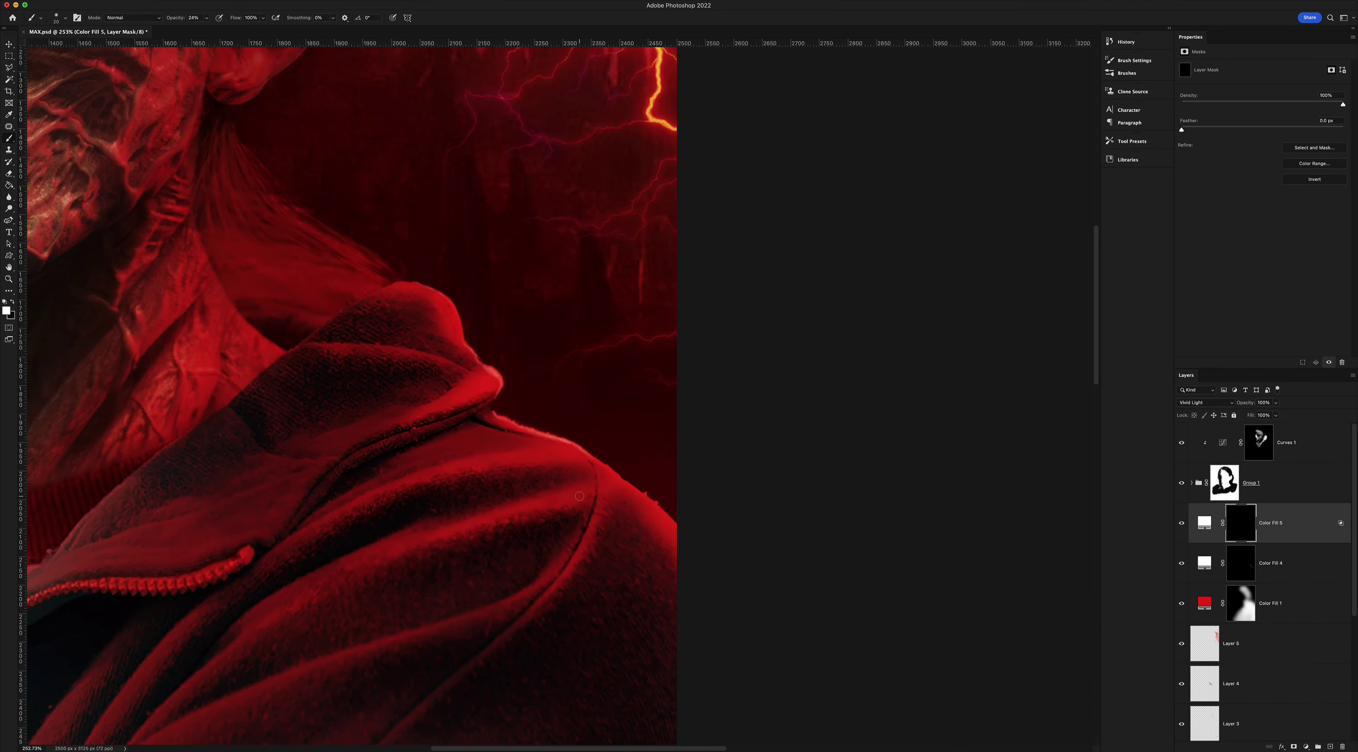
pyautogui.press('b')
pyautogui.moveTo(547, 499); pyautogui.dragTo(411, 422)
pyautogui.moveTo(633, 474)
pyautogui.mouseDown()
pyautogui.moveTo(448, 296)
pyautogui.moveTo(501, 379)
pyautogui.mouseUp()
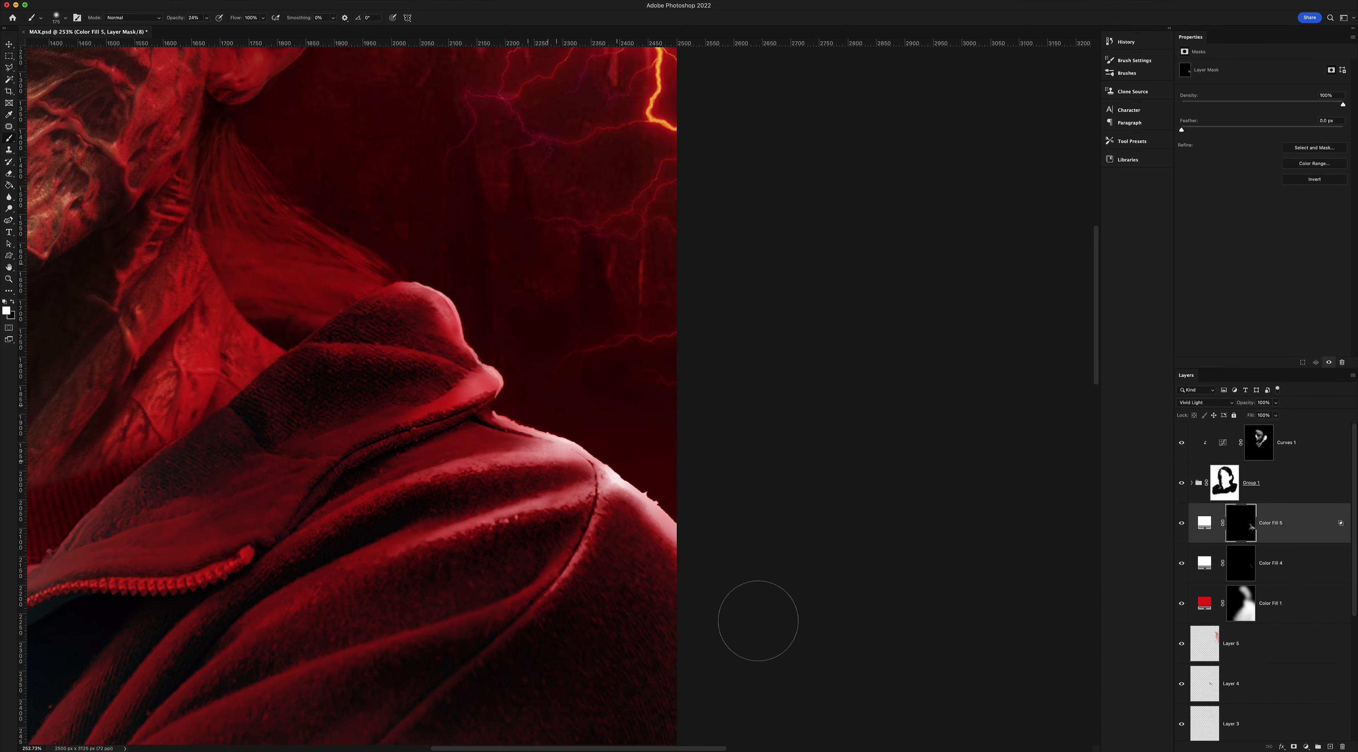
pyautogui.moveTo(437, 296); pyautogui.dragTo(495, 390)
pyautogui.hotkey('ctrl', '0')
pyautogui.keyDown('alt'); pyautogui.scroll(5, 580, 238); pyautogui.keyUp('alt')
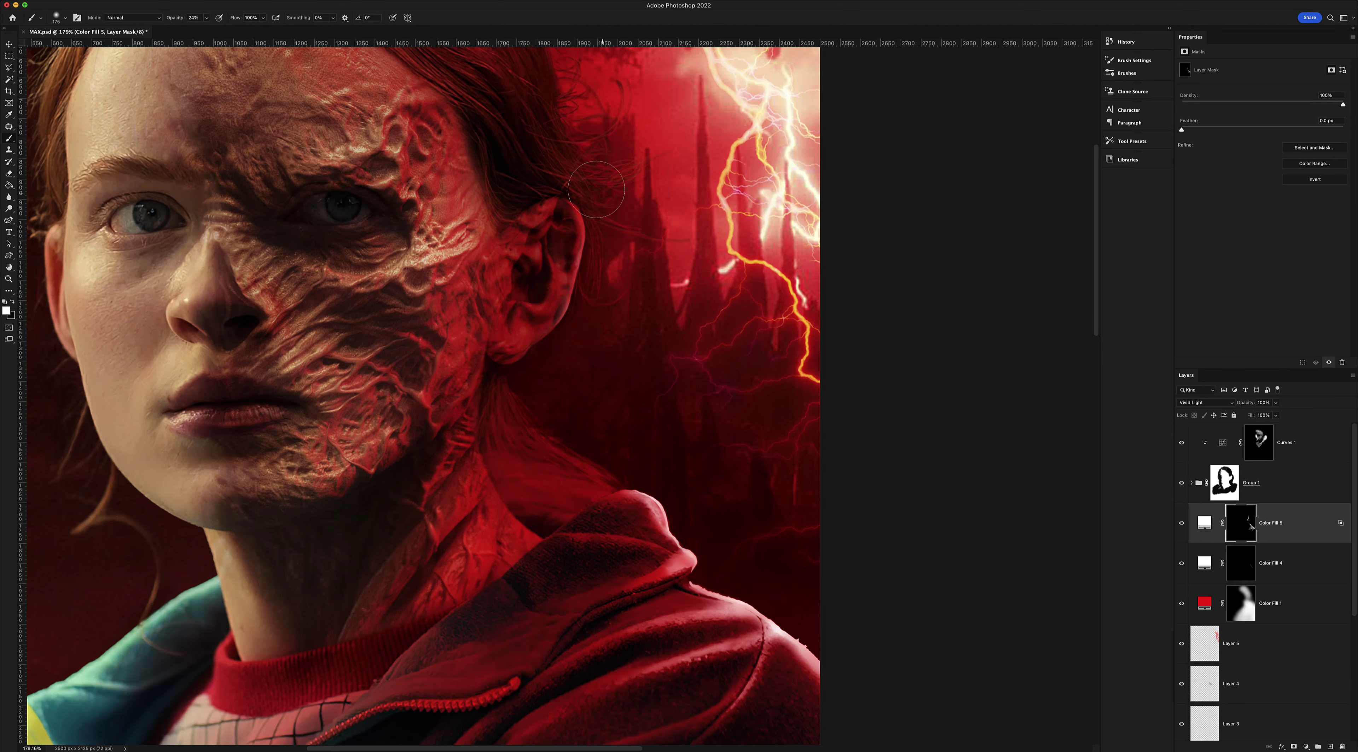
pyautogui.moveTo(670, 417); pyautogui.dragTo(622, 475)
pyautogui.hotkey('ctrl', '0')
# Add a red Screen fill with an inverted mask and paint a soft 10% glow near the lightning
pyautogui.hotkey('alt', ']')
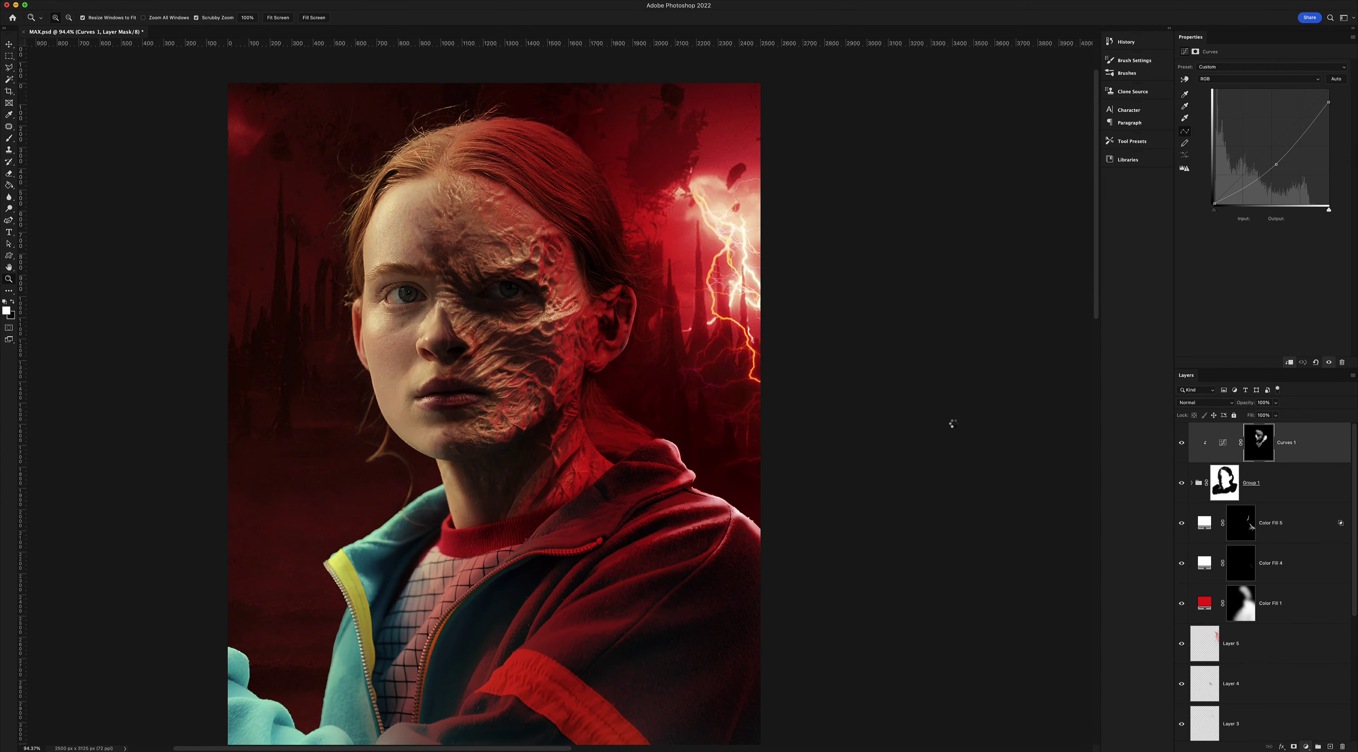
pyautogui.press('Return')
pyautogui.hotkey('shift', 'alt', 's')
pyautogui.hotkey('ctrl', 'i')
pyautogui.press('b')
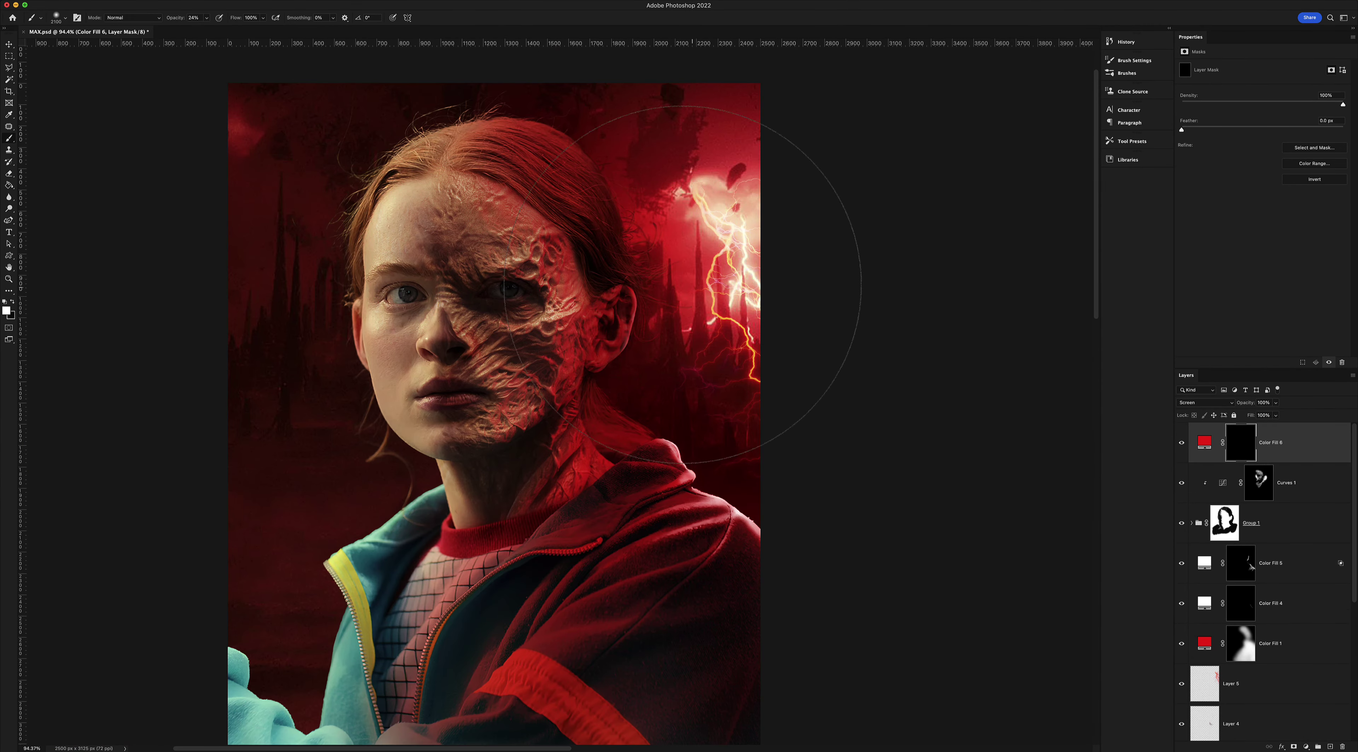
pyautogui.press('F5')
pyautogui.press('1')
pyautogui.click(668, 258)
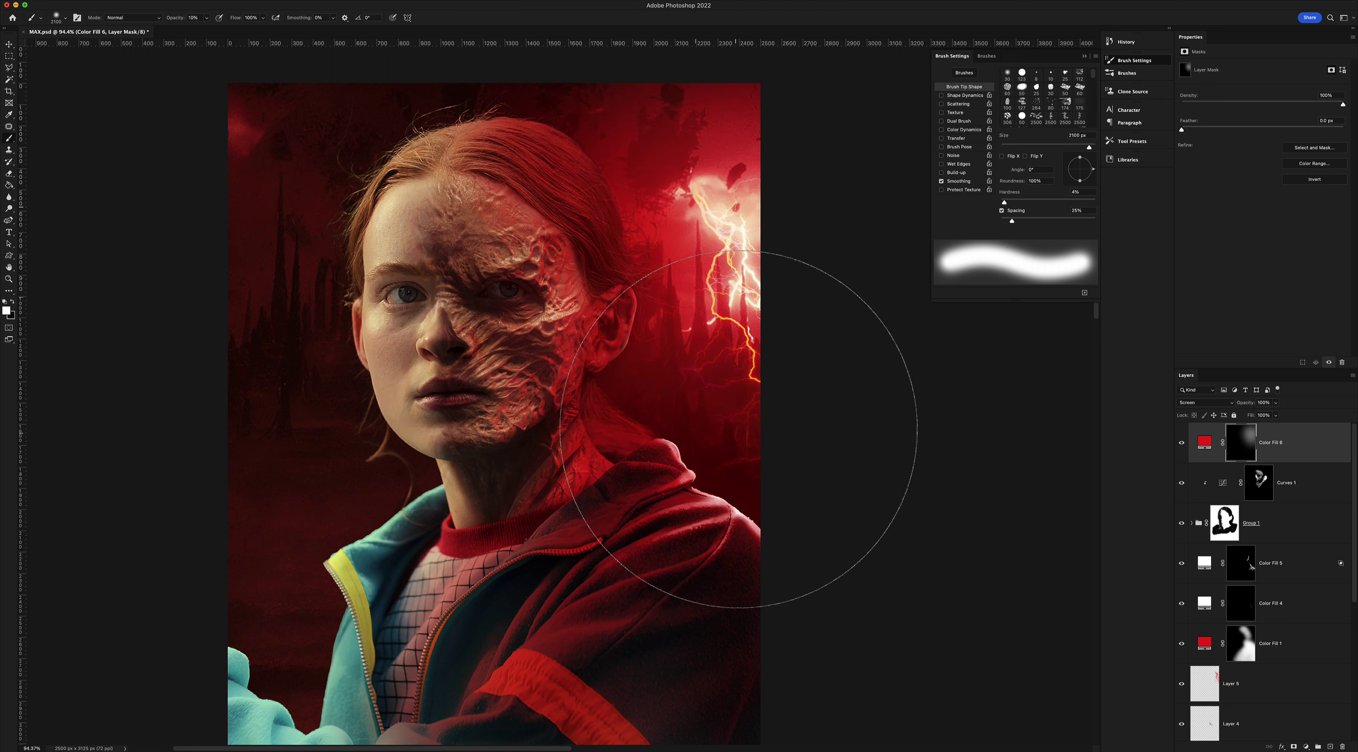
pyautogui.press('F5')
# Add a white Screen fill with an inverted mask and paint a white glow near the lightning
pyautogui.hotkey('alt', ']')
pyautogui.press('Return')
pyautogui.click(1203, 402)
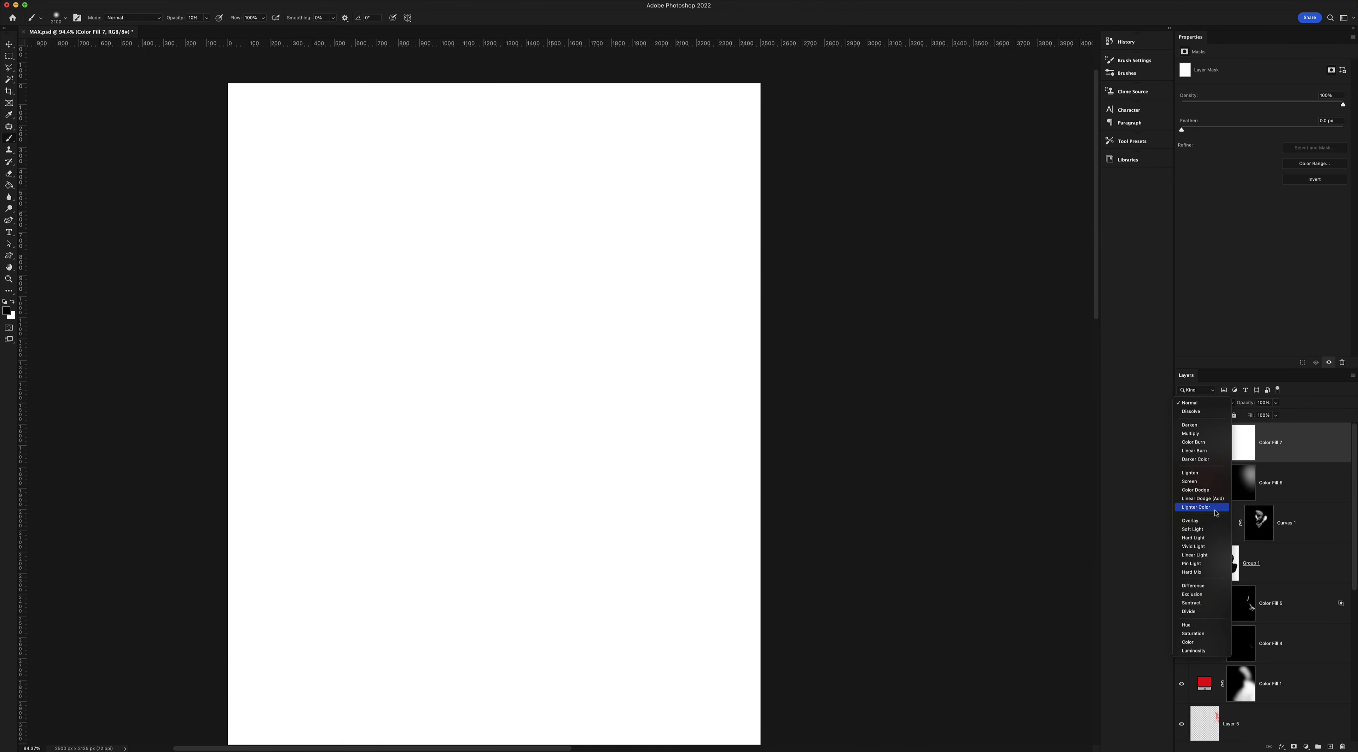
pyautogui.click(1190, 481)
pyautogui.hotkey('ctrl', 'i')
pyautogui.click(745, 196)
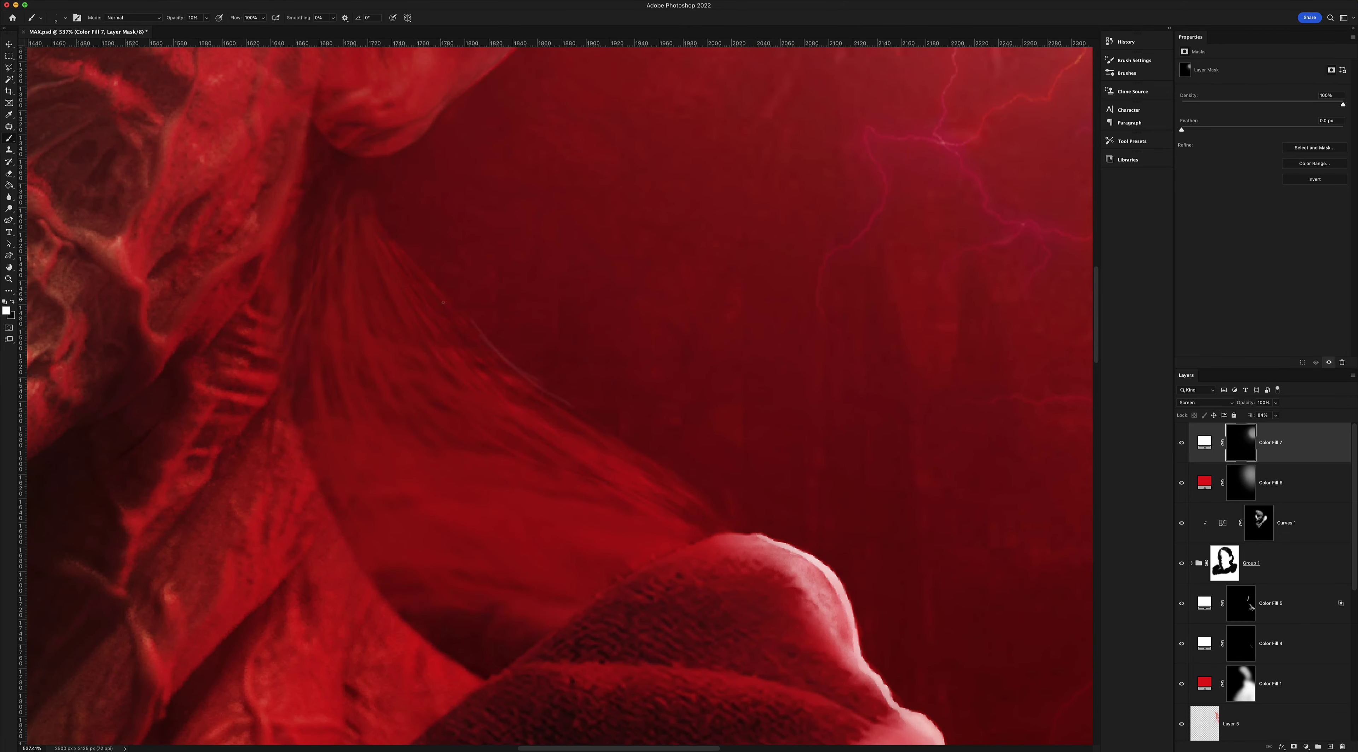
pyautogui.press('F5')
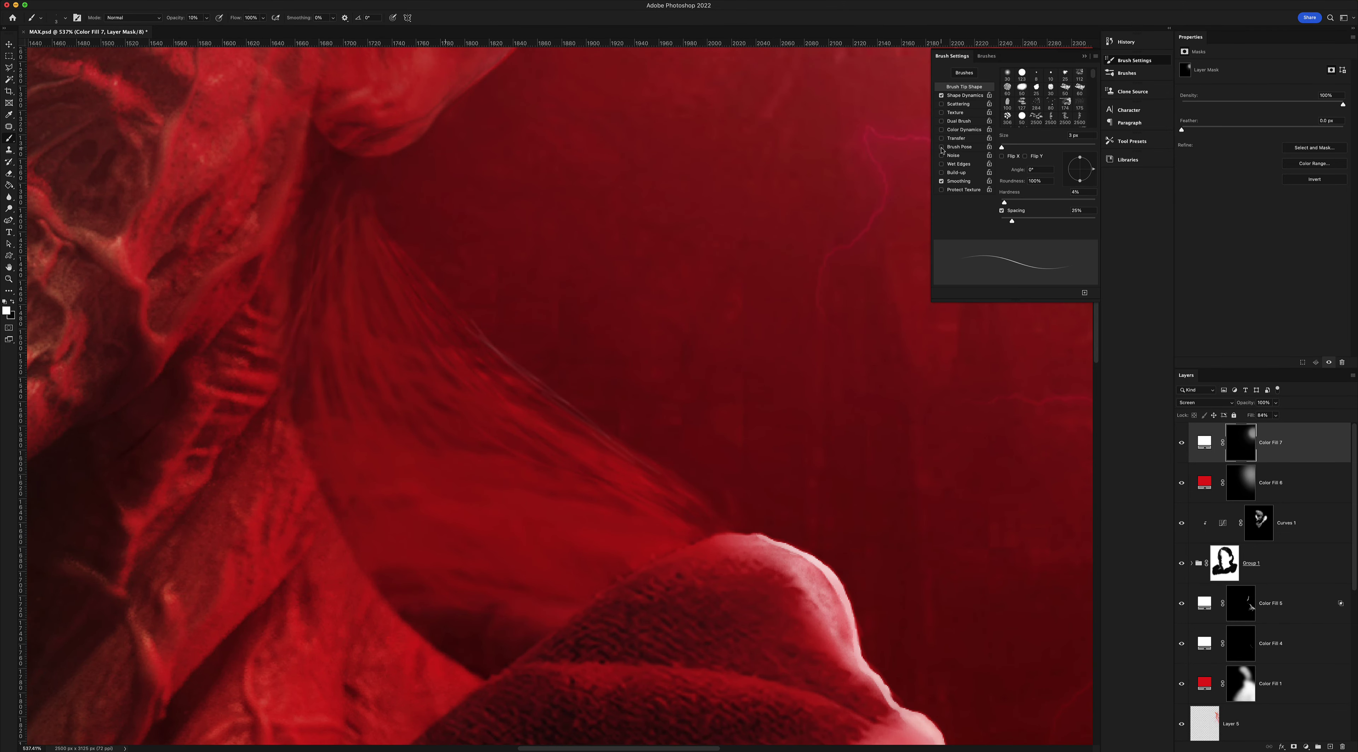
pyautogui.press('F5')
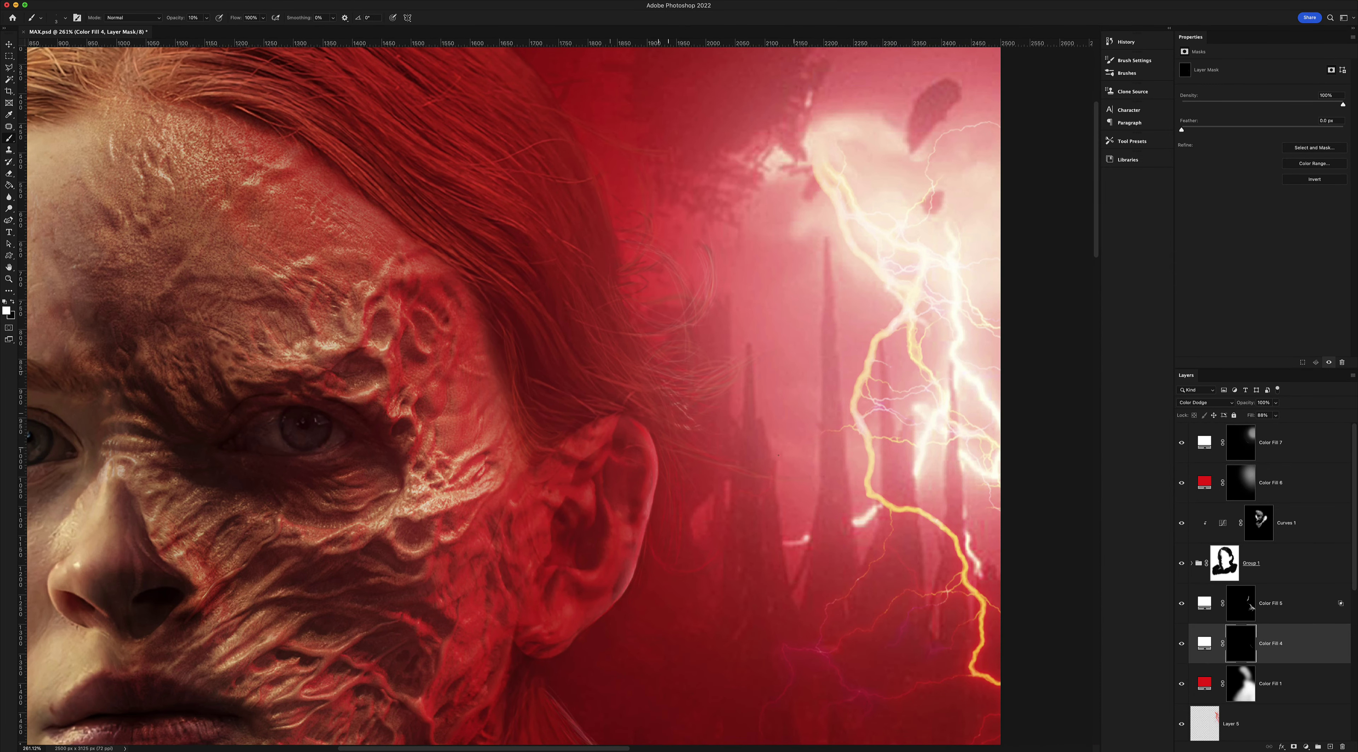
# Fit and zoom the view to review the glows around the lightning and hair edge
pyautogui.press('z')
pyautogui.hotkey('ctrl', '0')
pyautogui.scroll(3, 658, 318)
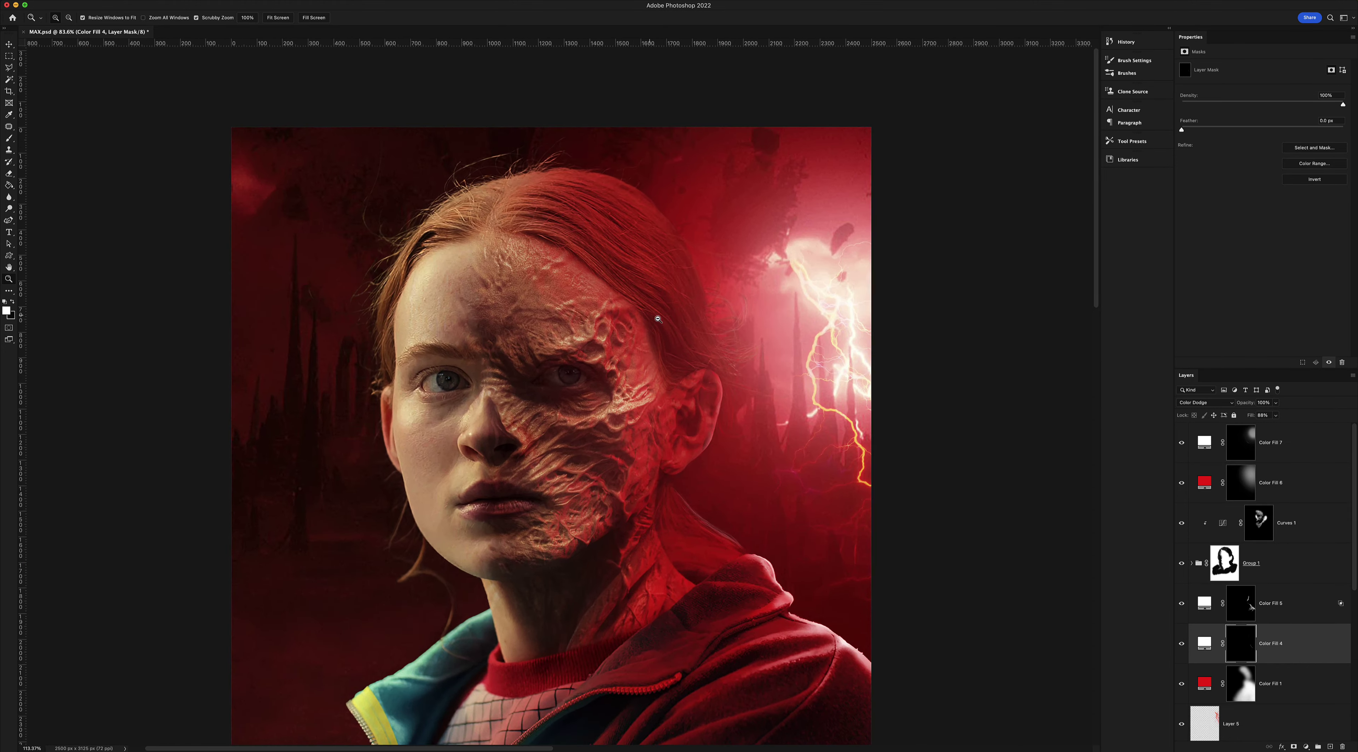
pyautogui.scroll(5, 658, 318)
pyautogui.press('b')
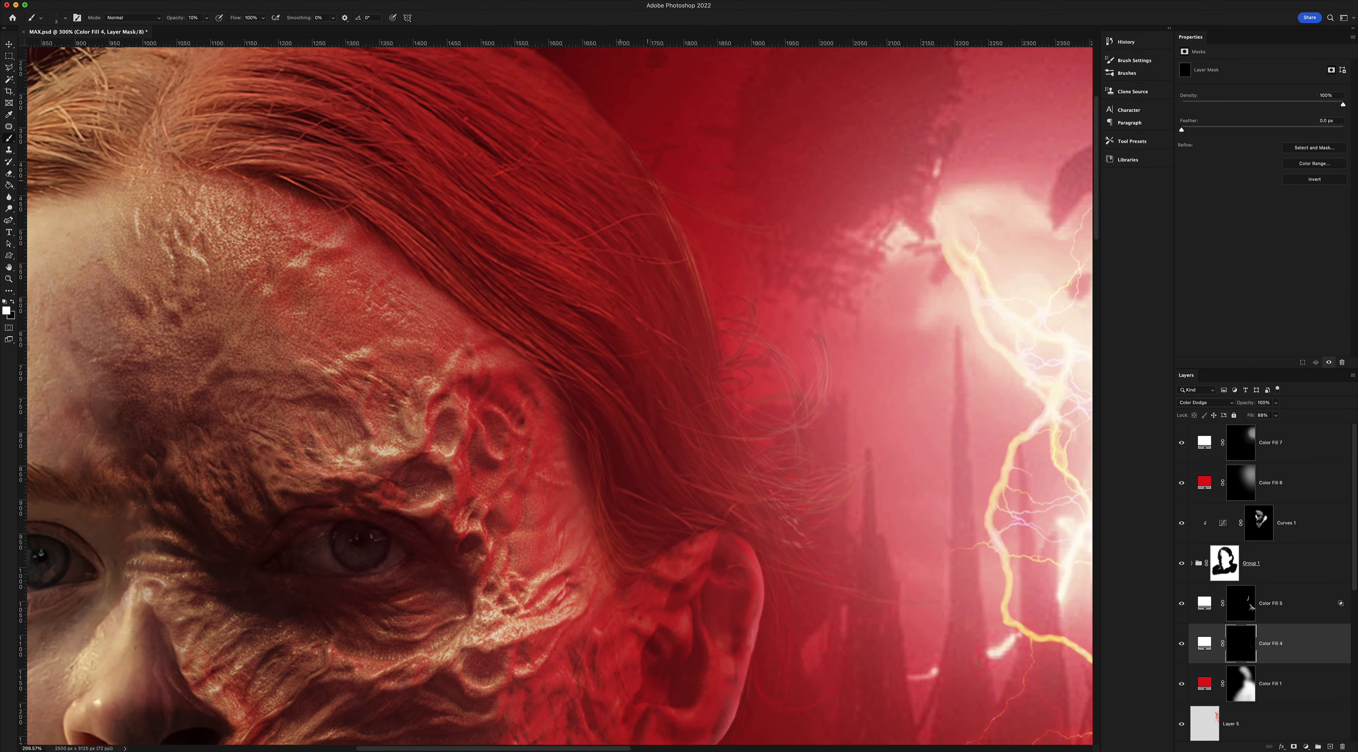
pyautogui.hotkey('ctrl', '0')
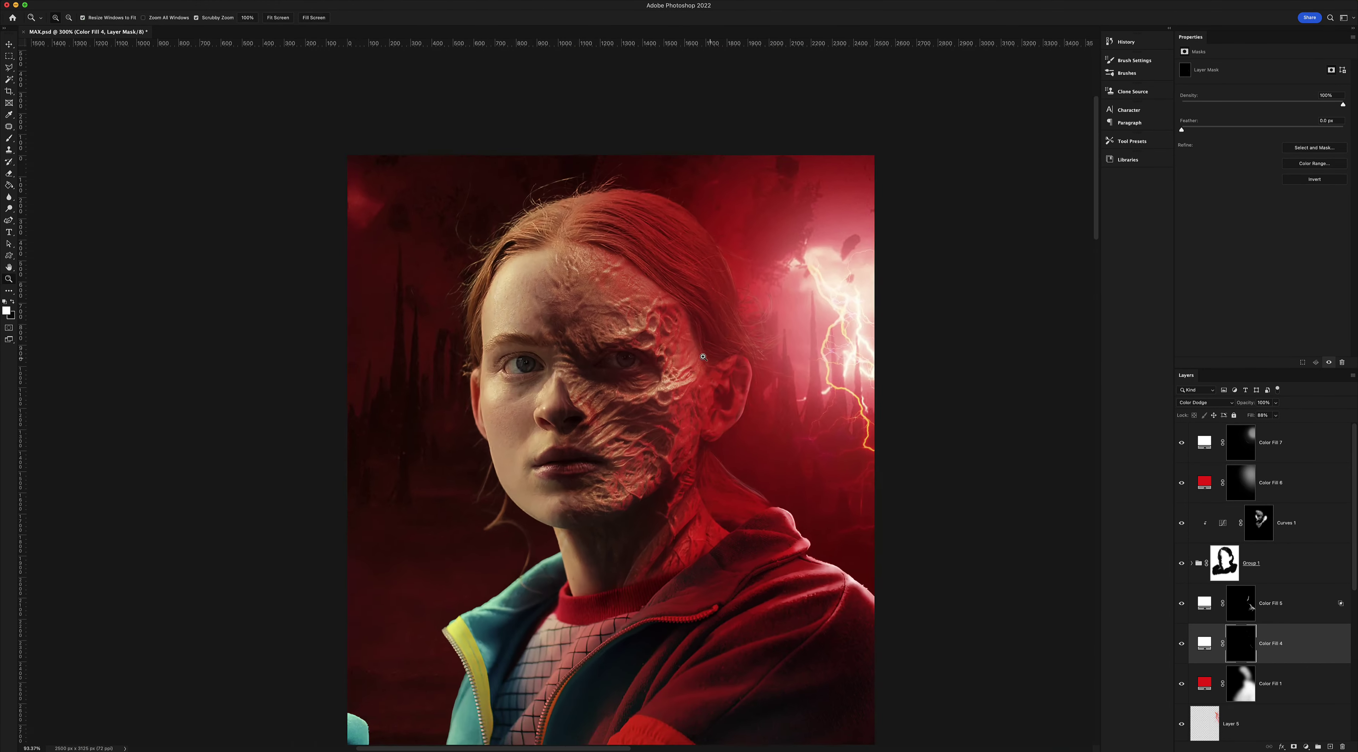
pyautogui.scroll(10, 711, 158)
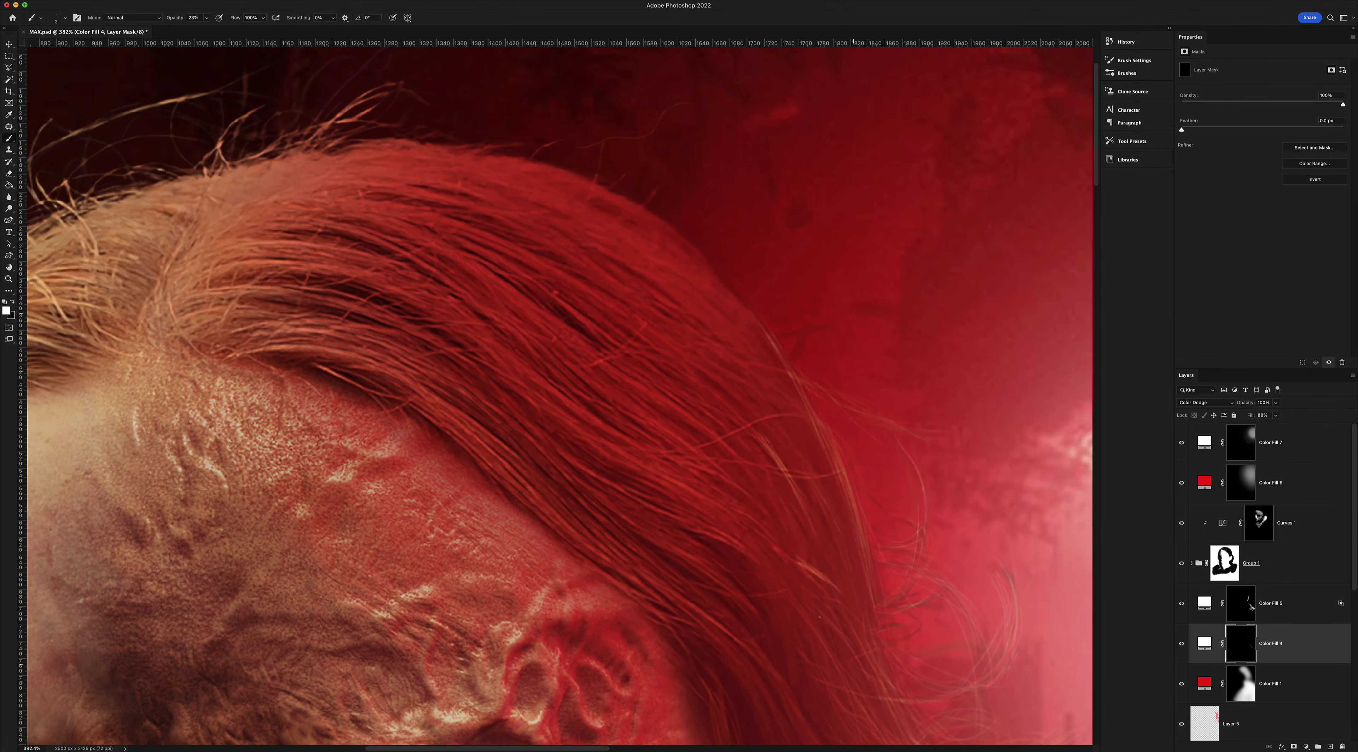
pyautogui.scroll(-5, 558, 395)
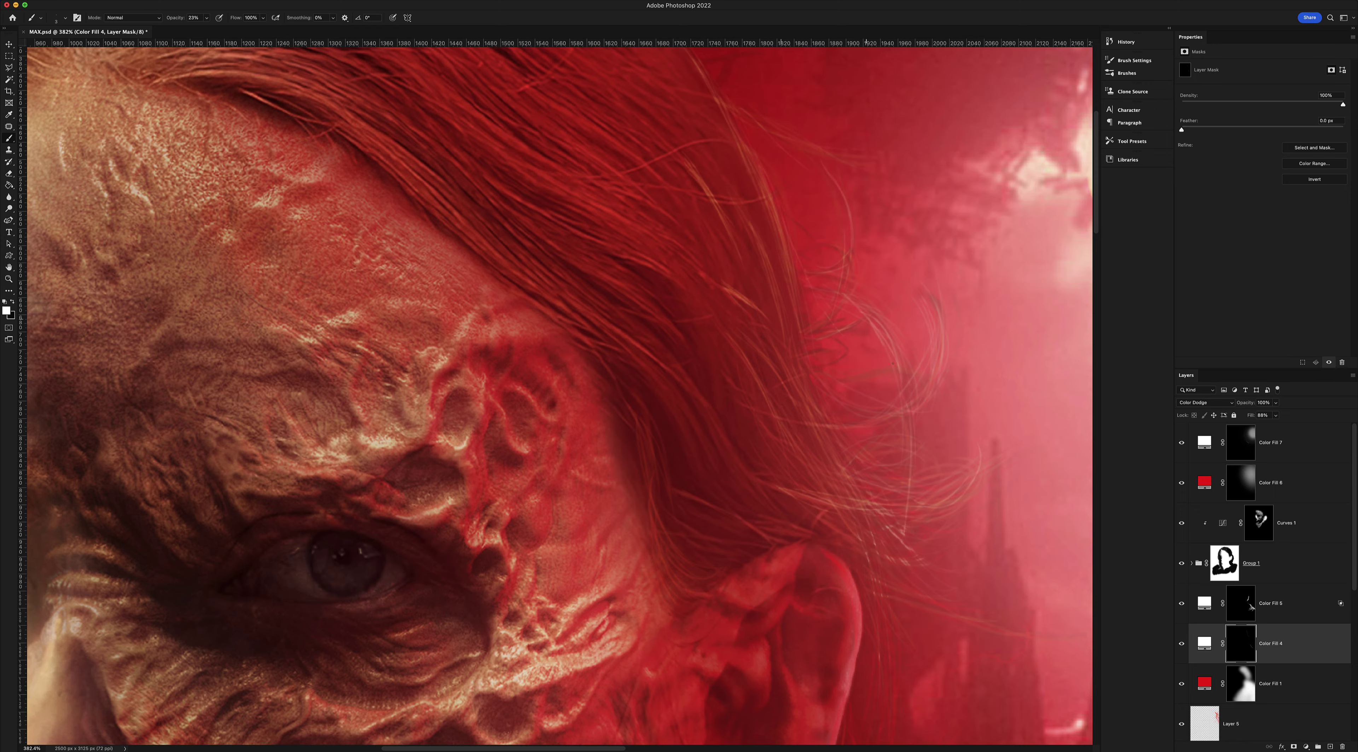
# Add a white Color Dodge fill with the Underlying Layer Blend If range split to 82/137
pyautogui.hotkey('ctrl', '0')
pyautogui.click(1270, 442)
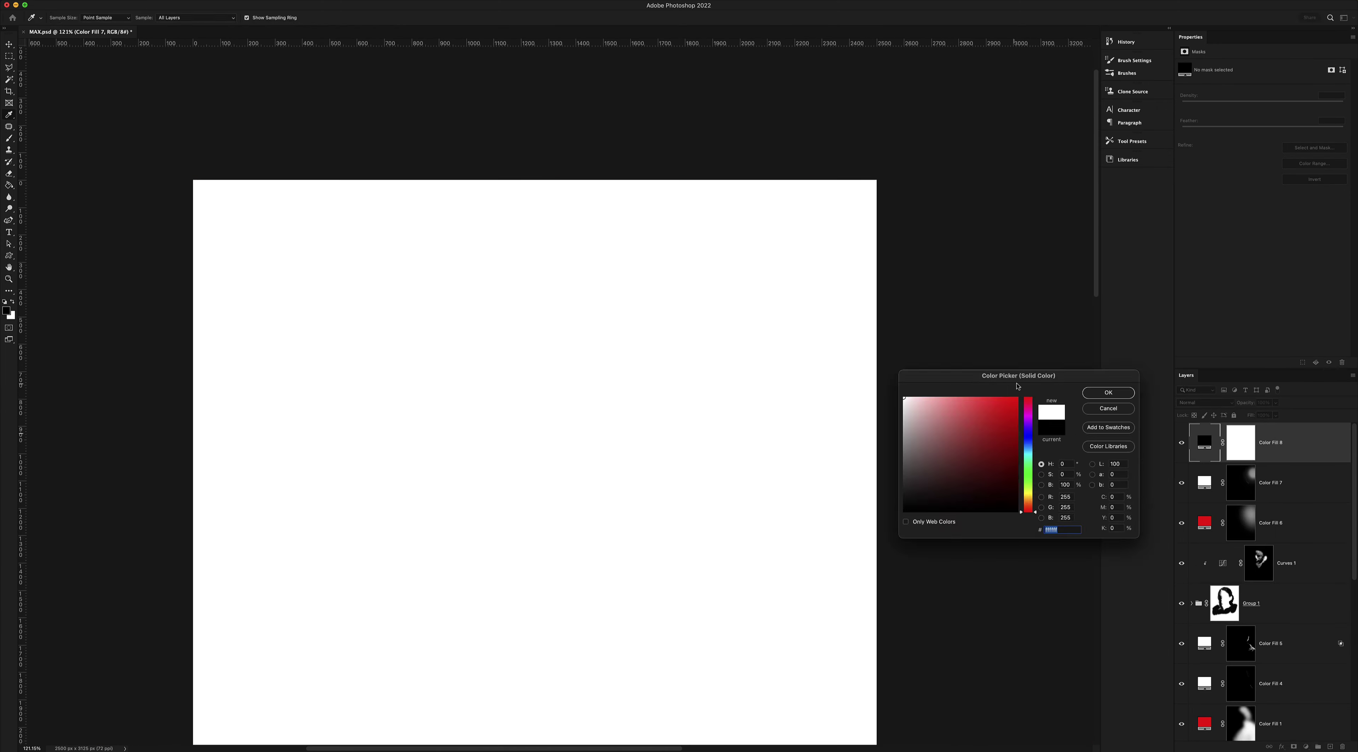
pyautogui.press('Return')
pyautogui.click(1204, 403)
pyautogui.click(1202, 490)
pyautogui.doubleClick(1313, 442)
pyautogui.moveTo(1060, 674); pyautogui.dragTo(1121, 674)
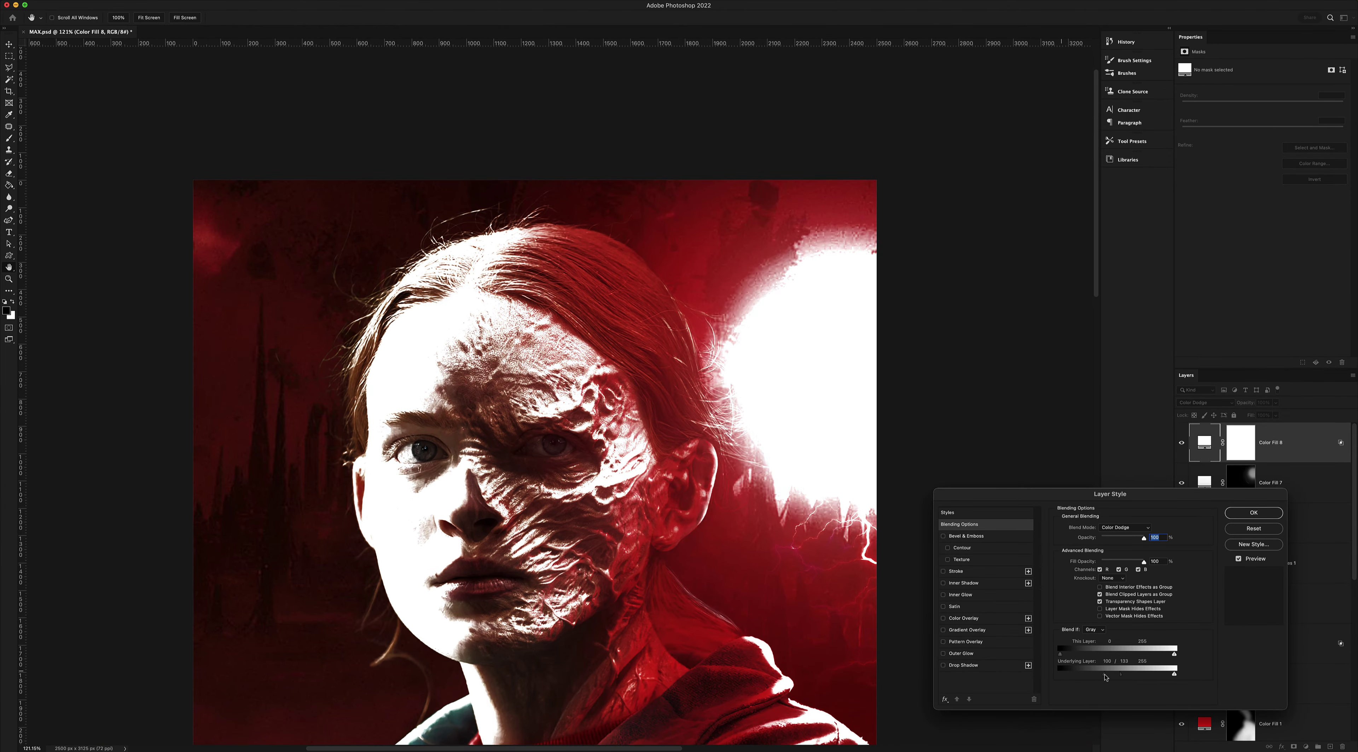
pyautogui.click(1254, 512)
# Change Color Fill 8 to pale yellow, invert its mask, paint highlights, and lower its fill
pyautogui.doubleClick(1205, 442)
pyautogui.click(1025, 471)
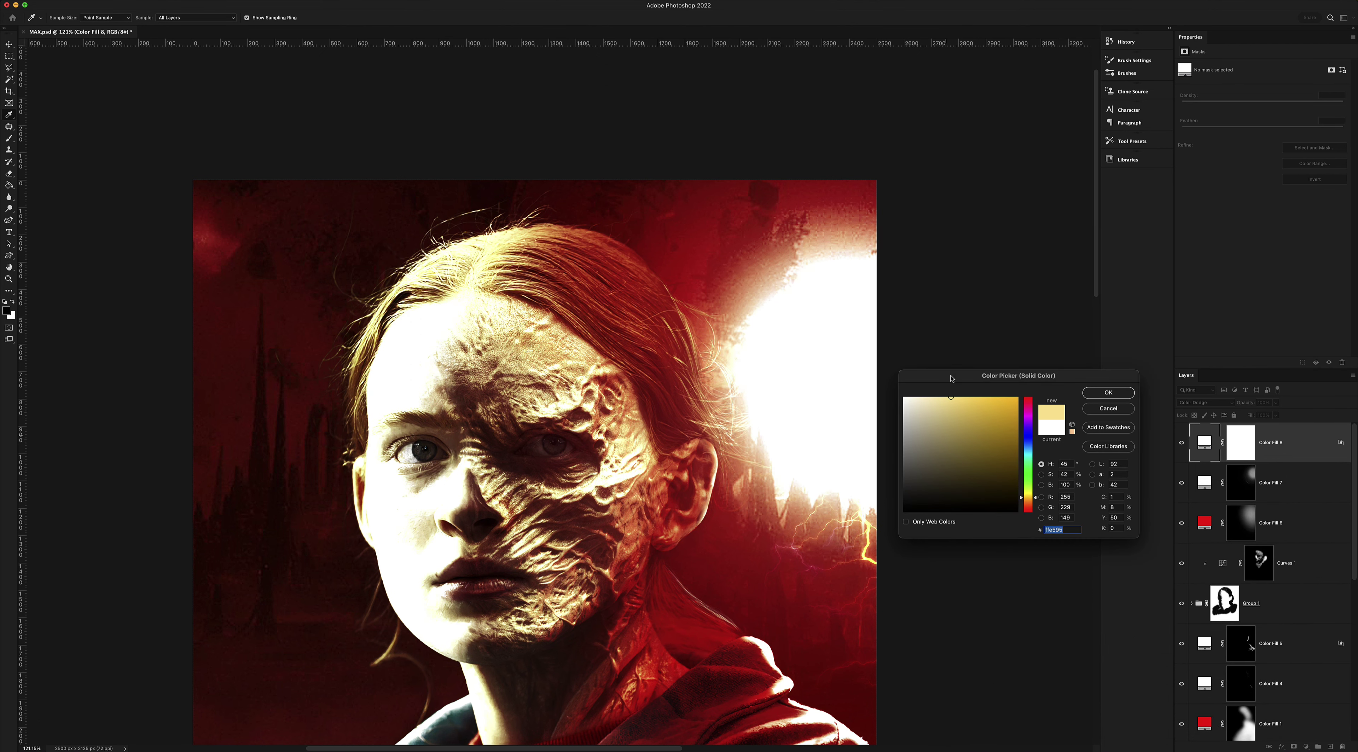
pyautogui.click(929, 404)
pyautogui.click(1107, 402)
pyautogui.click(1242, 443)
pyautogui.hotkey('ctrl', 'i')
pyautogui.press('b')
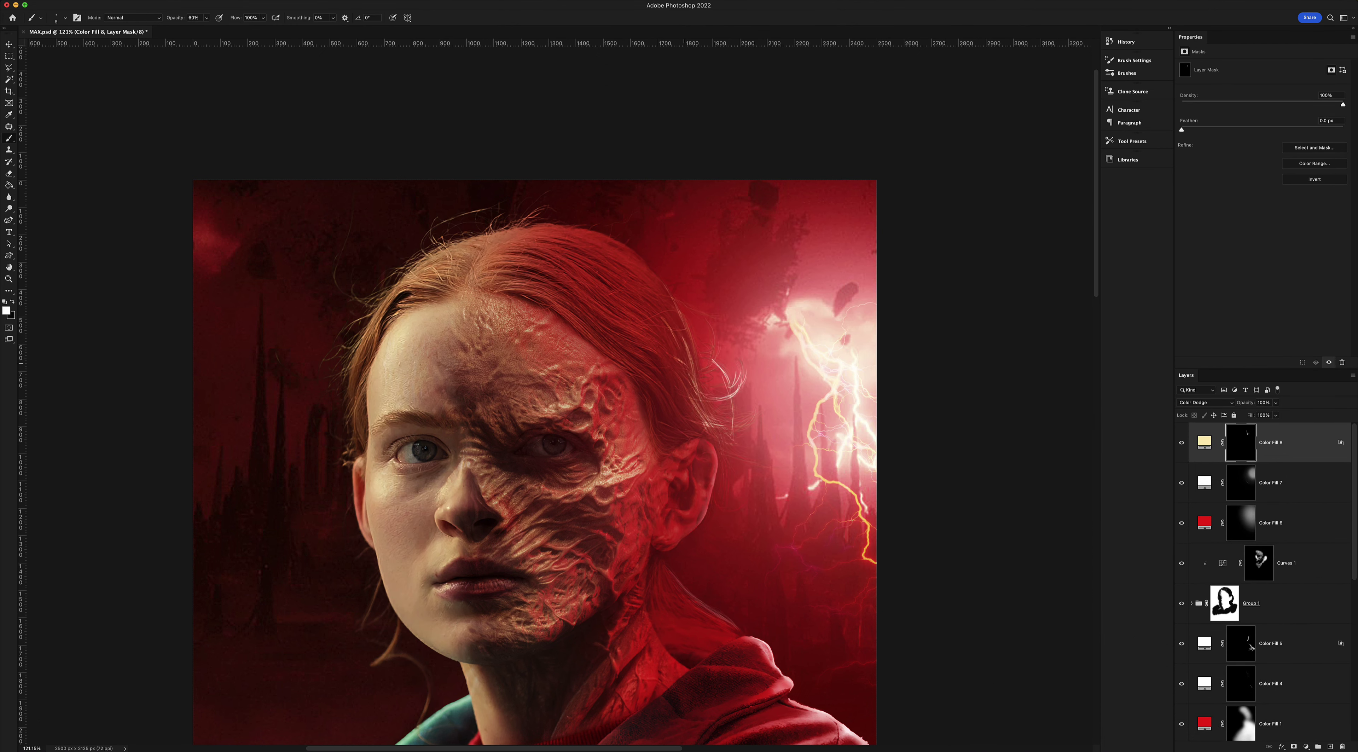
pyautogui.moveTo(1276, 415); pyautogui.dragTo(1259, 428)
# Adjust the view and add Color Fill 9 as another solid colour fill layer
pyautogui.press('z')
pyautogui.scroll(-3, 548, 400)
pyautogui.scroll(5, 548, 401)
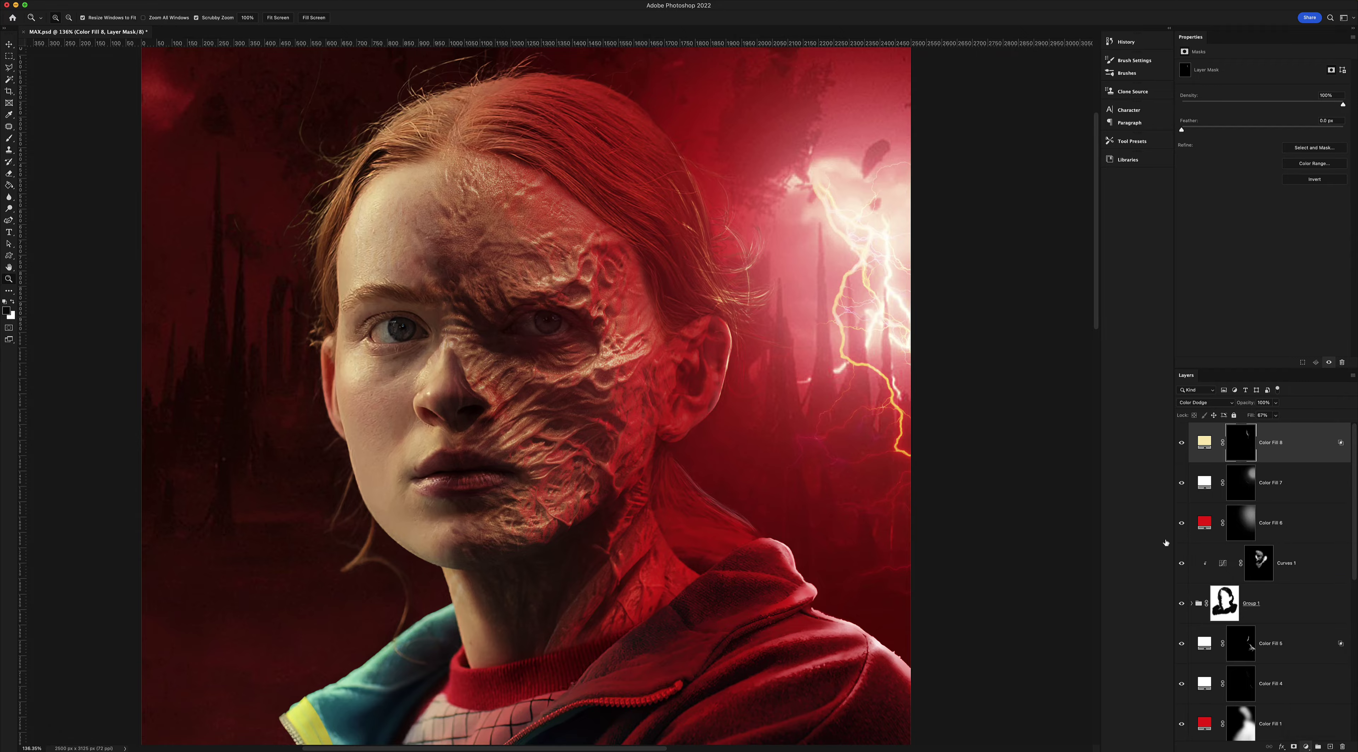
pyautogui.click(1306, 746)
# Make a pale peach Color Dodge fill with Blend If split at 89/173 and an inverted mask
pyautogui.moveTo(949, 422); pyautogui.dragTo(917, 401)
pyautogui.click(1113, 392)
pyautogui.click(1205, 402)
pyautogui.click(1202, 480)
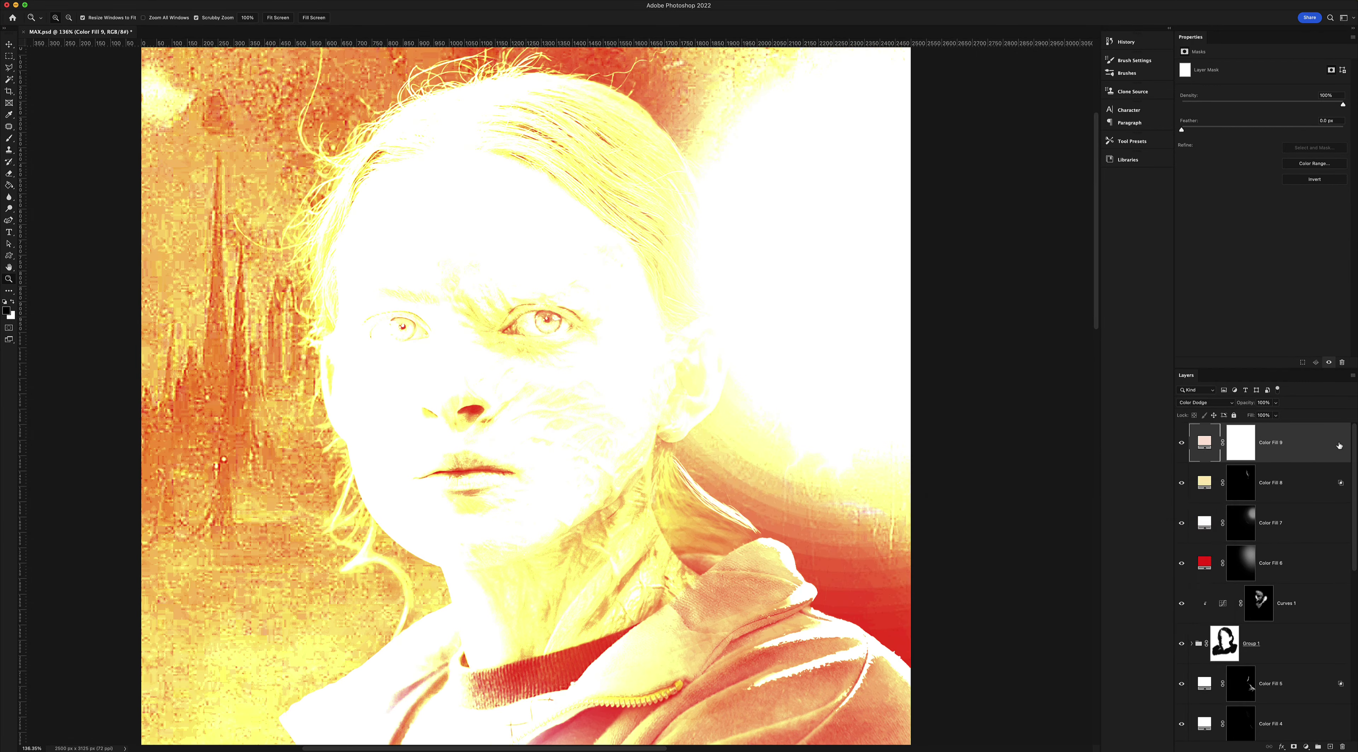
pyautogui.doubleClick(1339, 445)
pyautogui.moveTo(1060, 673); pyautogui.dragTo(1139, 676)
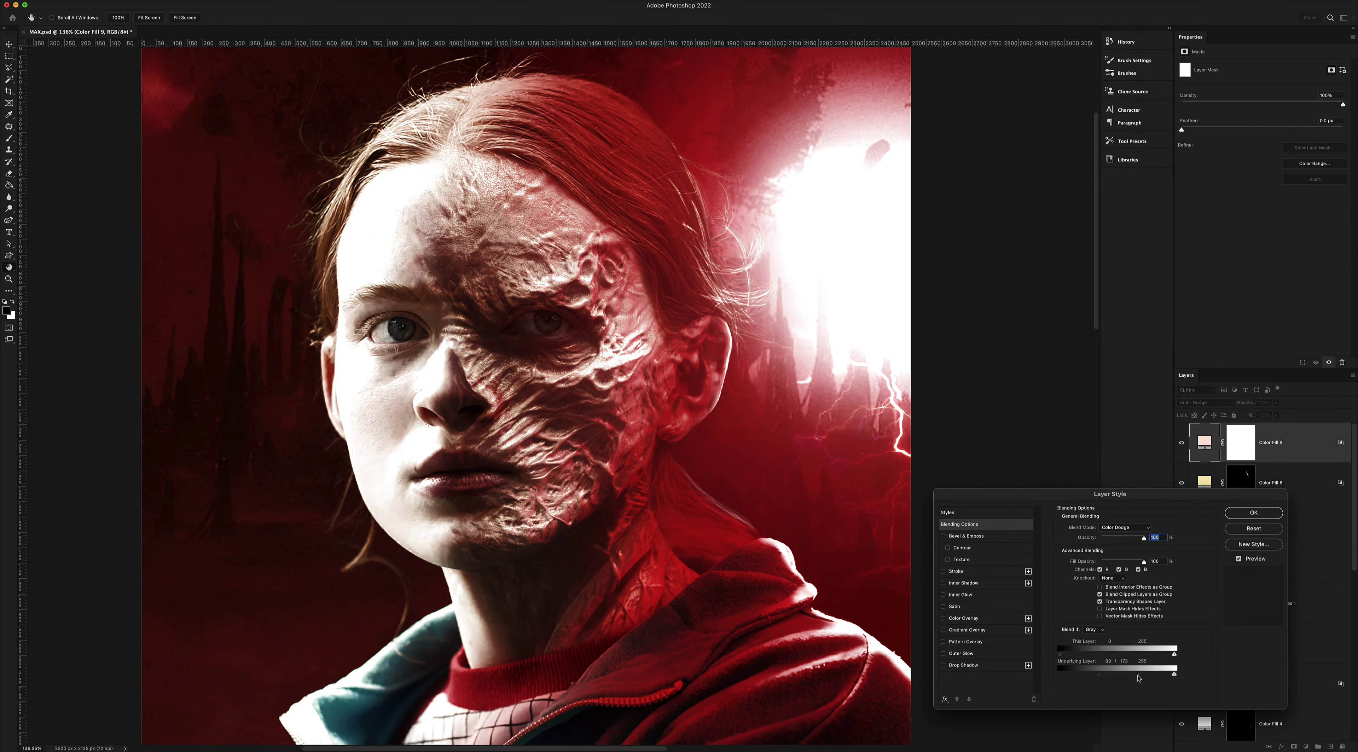
pyautogui.press('Return')
pyautogui.hotkey('ctrl', 'i')
# Paint the peach glow onto the temple and hood areas
pyautogui.press('b')
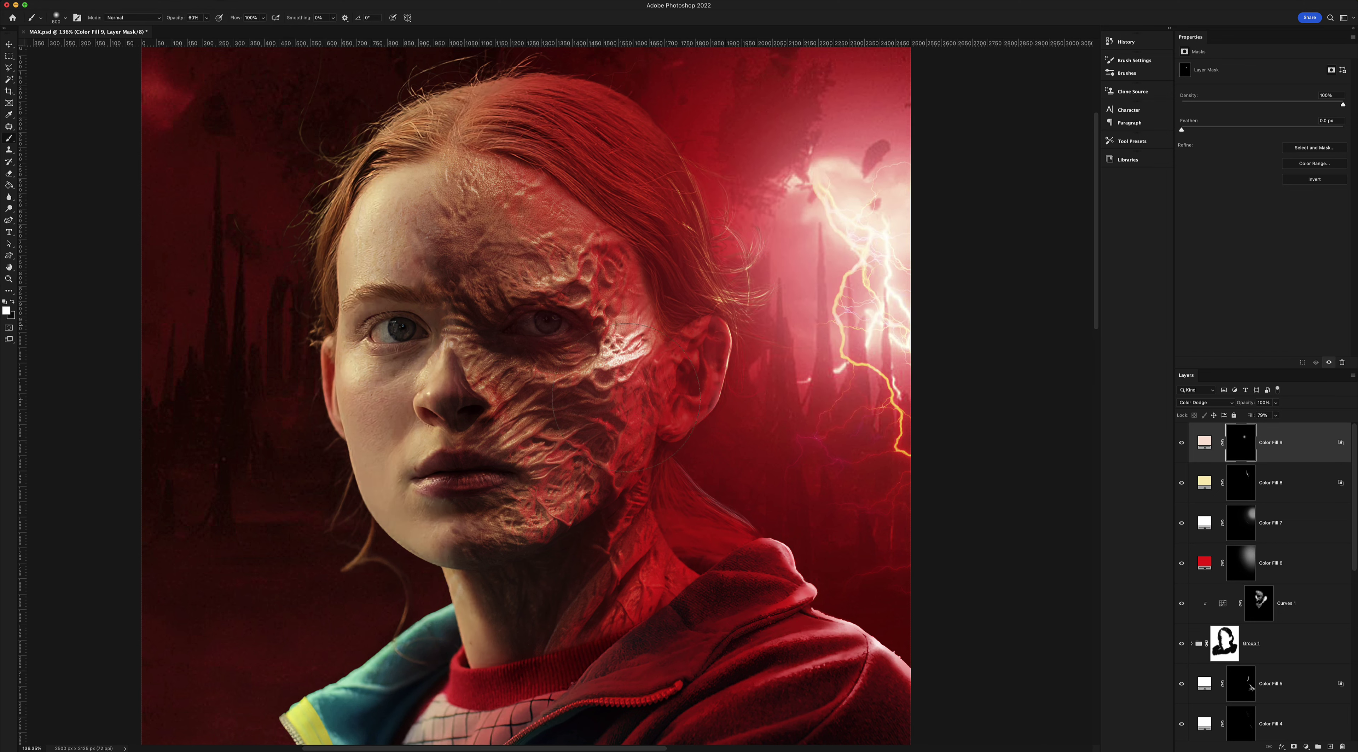
pyautogui.moveTo(627, 396); pyautogui.dragTo(651, 364)
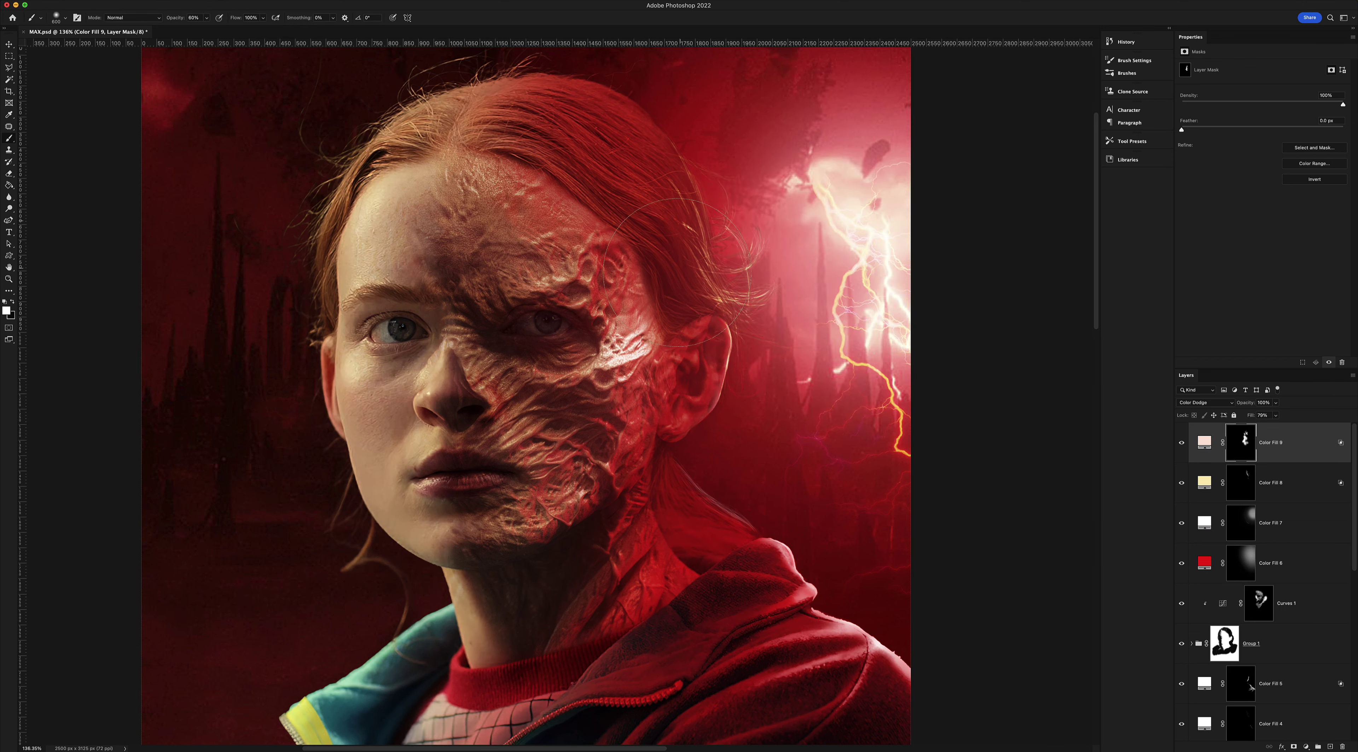
pyautogui.scroll(-5, 678, 272)
pyautogui.scroll(4, 685, 422)
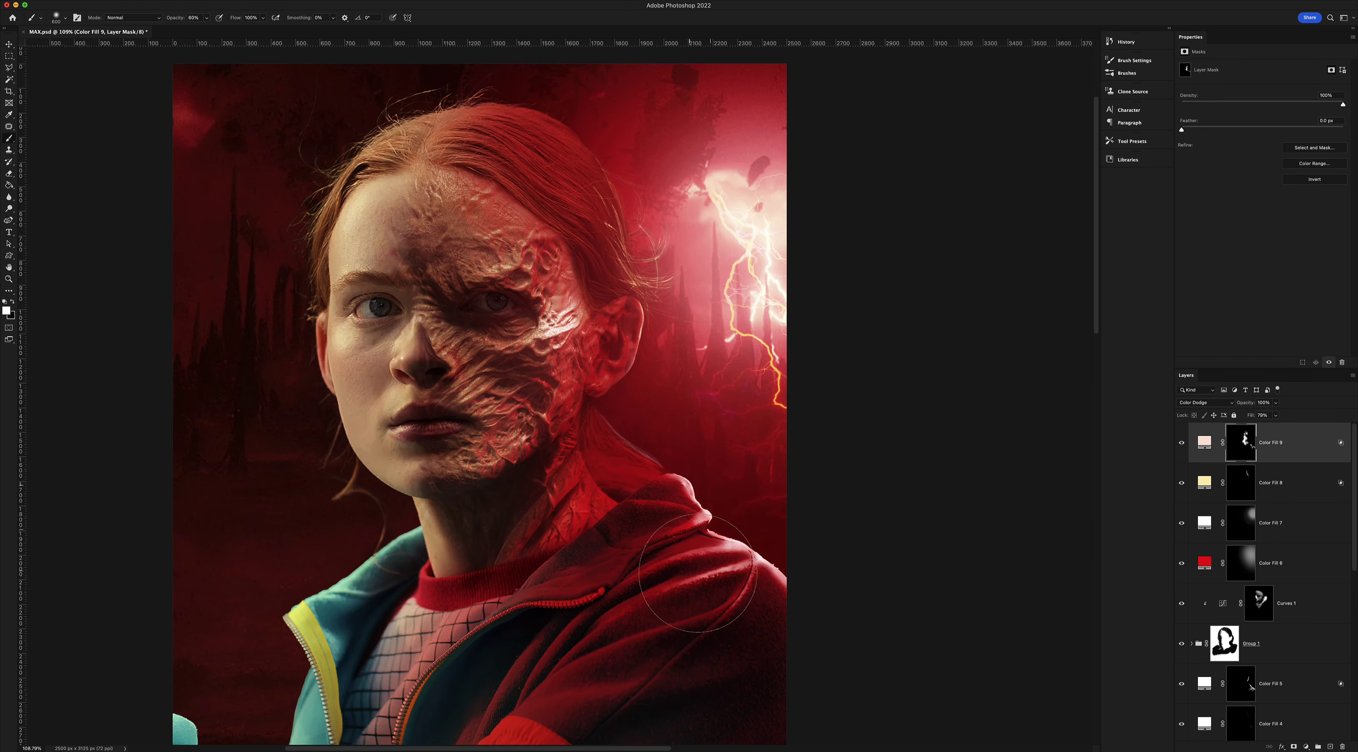
pyautogui.moveTo(702, 527)
pyautogui.mouseDown()
pyautogui.moveTo(574, 418)
pyautogui.moveTo(947, 371)
pyautogui.mouseUp()
# Turn Color Fill 10 white, limit it to brighter tones, set 61% fill and invert its mask
pyautogui.press('z')
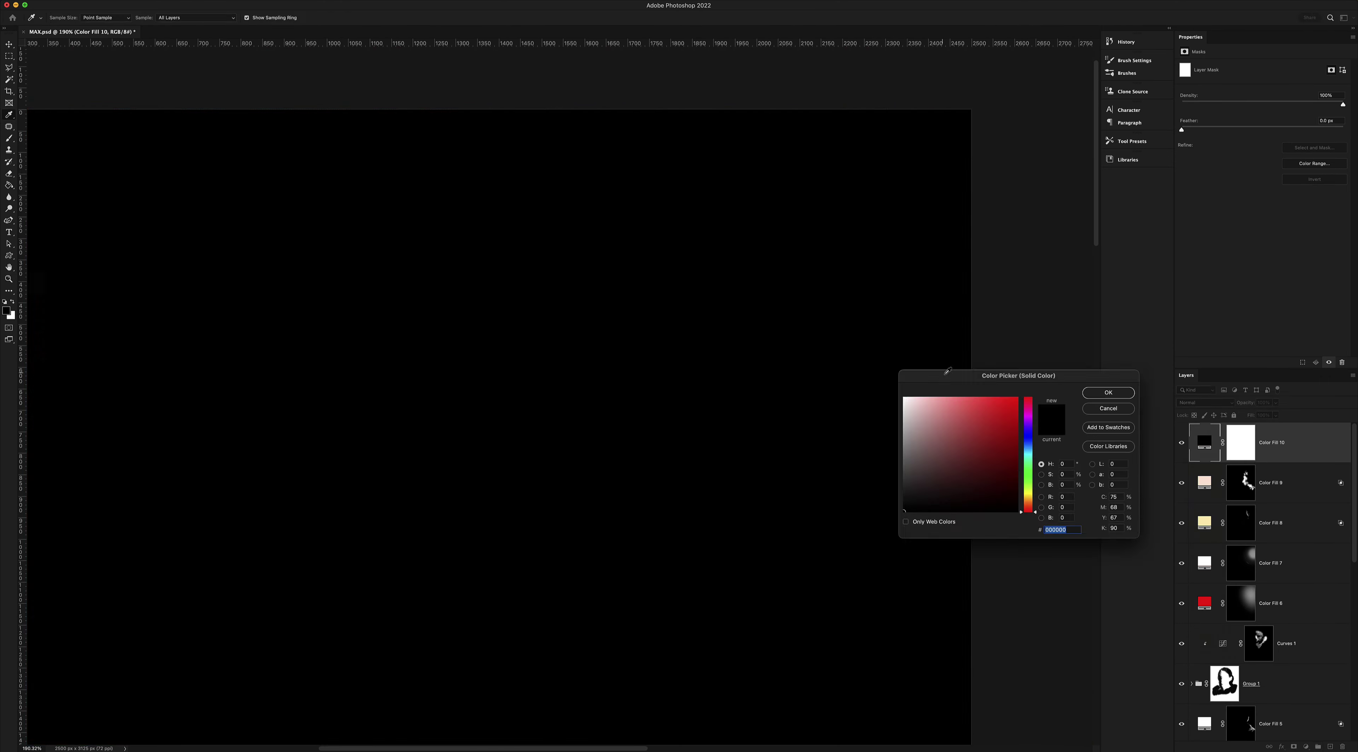
pyautogui.write('ffffff')
pyautogui.press('Return')
pyautogui.doubleClick(1292, 442)
pyautogui.moveTo(1060, 674); pyautogui.dragTo(1097, 673)
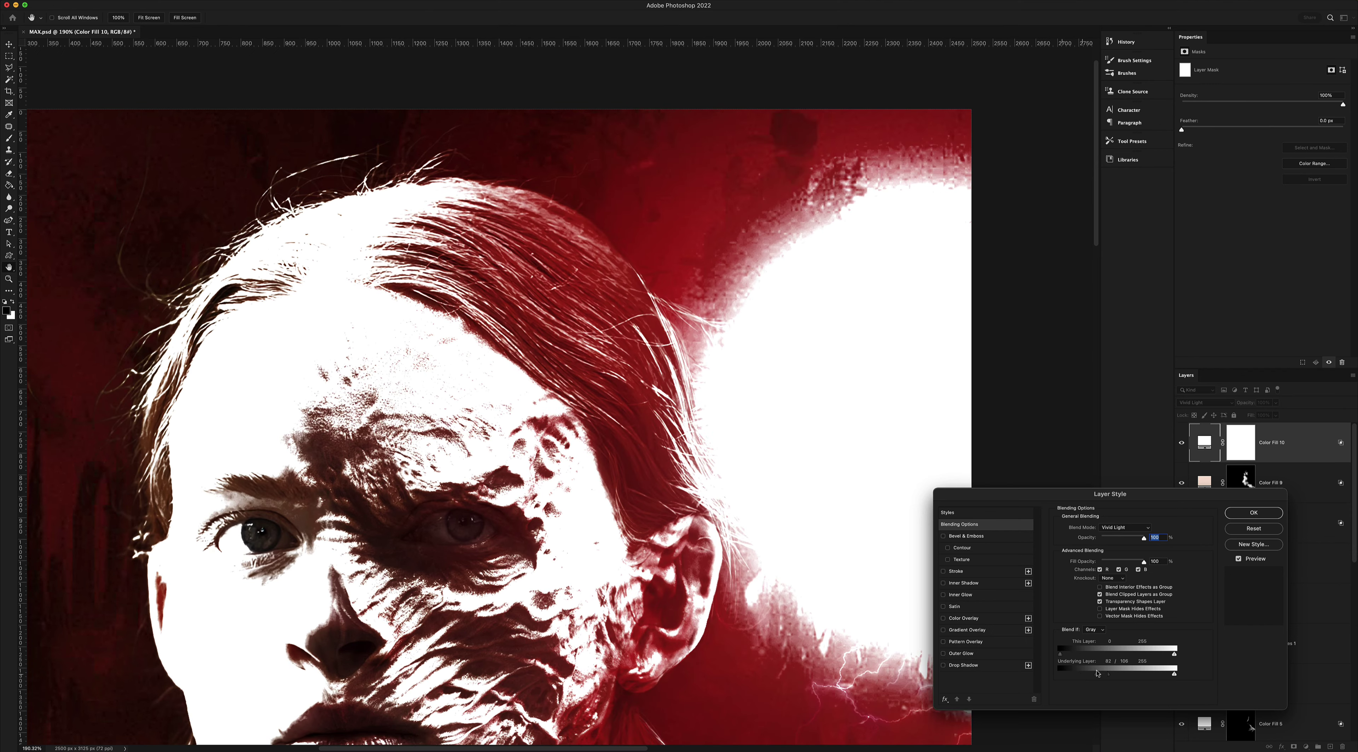
pyautogui.press('Return')
pyautogui.hotkey('shift', '6')
pyautogui.hotkey('shift', '1')
pyautogui.hotkey('ctrl', 'i')
# Zoom out to the whole portrait, then back in on the face
pyautogui.press('b')
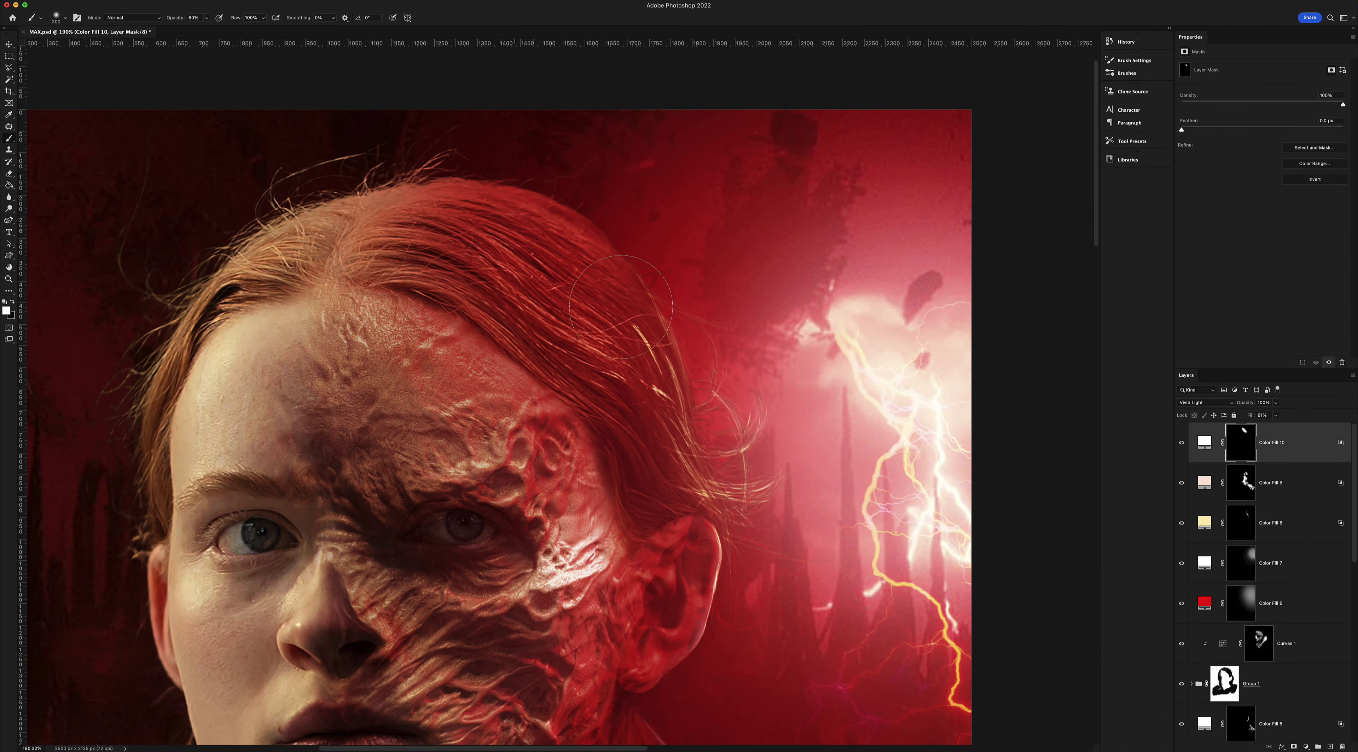
pyautogui.press('z')
pyautogui.moveTo(818, 422); pyautogui.dragTo(755, 430)
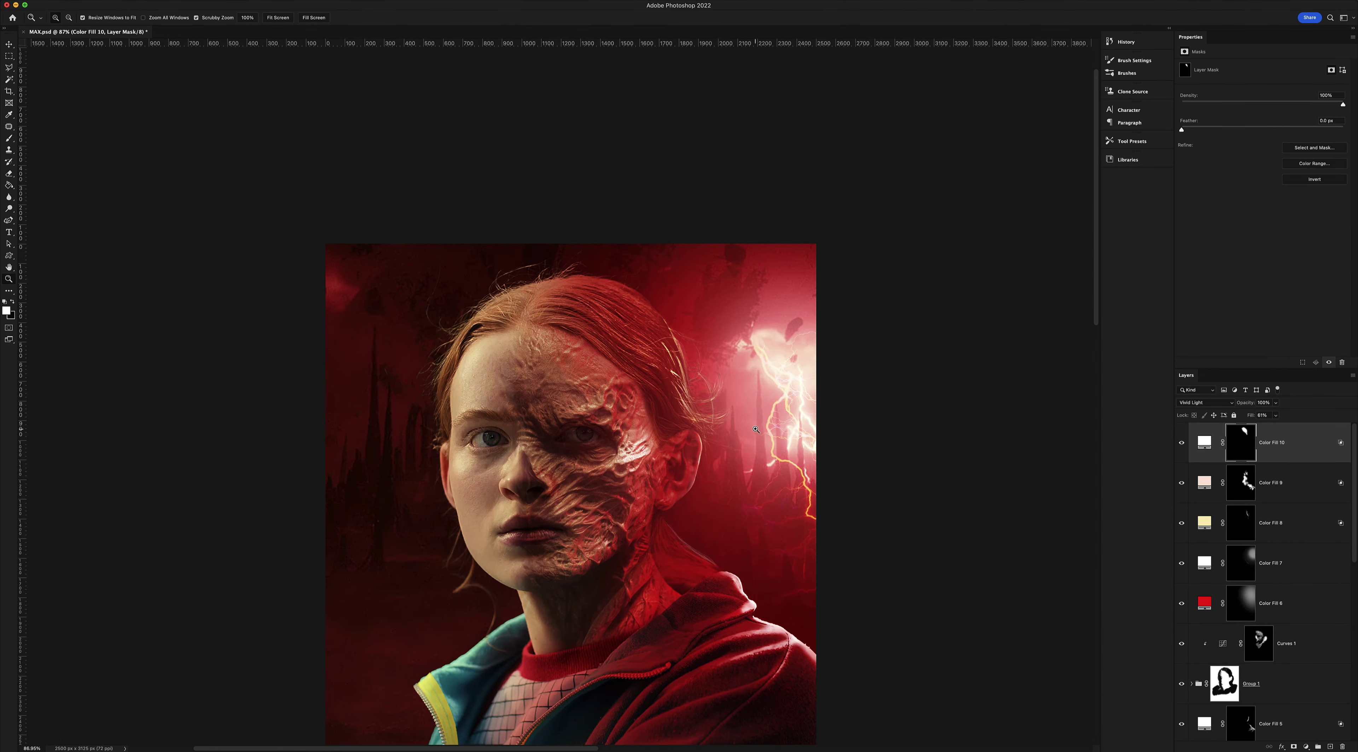
pyautogui.moveTo(677, 568); pyautogui.dragTo(707, 568)
# Add white Color Fill 11 in Hard Light at about 63% fill with an inverted mask
pyautogui.click(1306, 747)
pyautogui.write('ffffff')
pyautogui.press('Return')
pyautogui.press('b')
pyautogui.click(1205, 402)
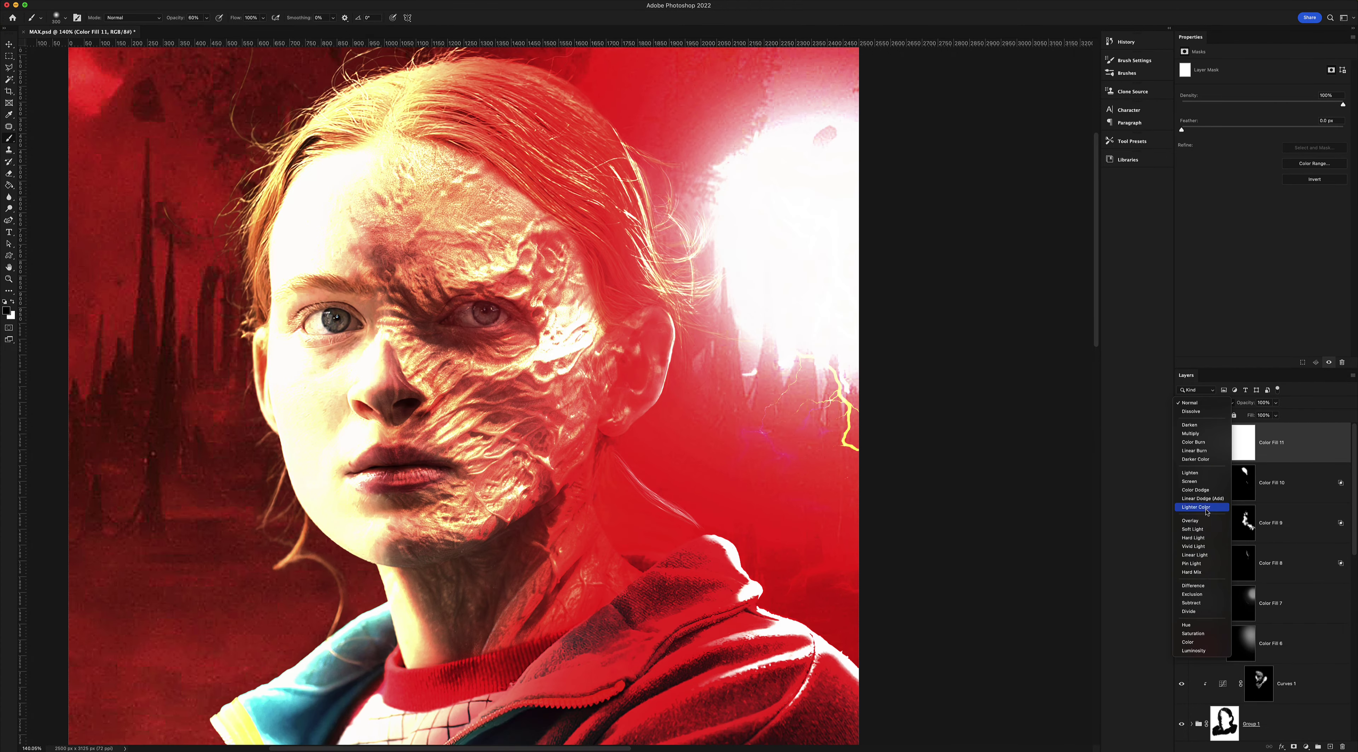
pyautogui.click(1204, 537)
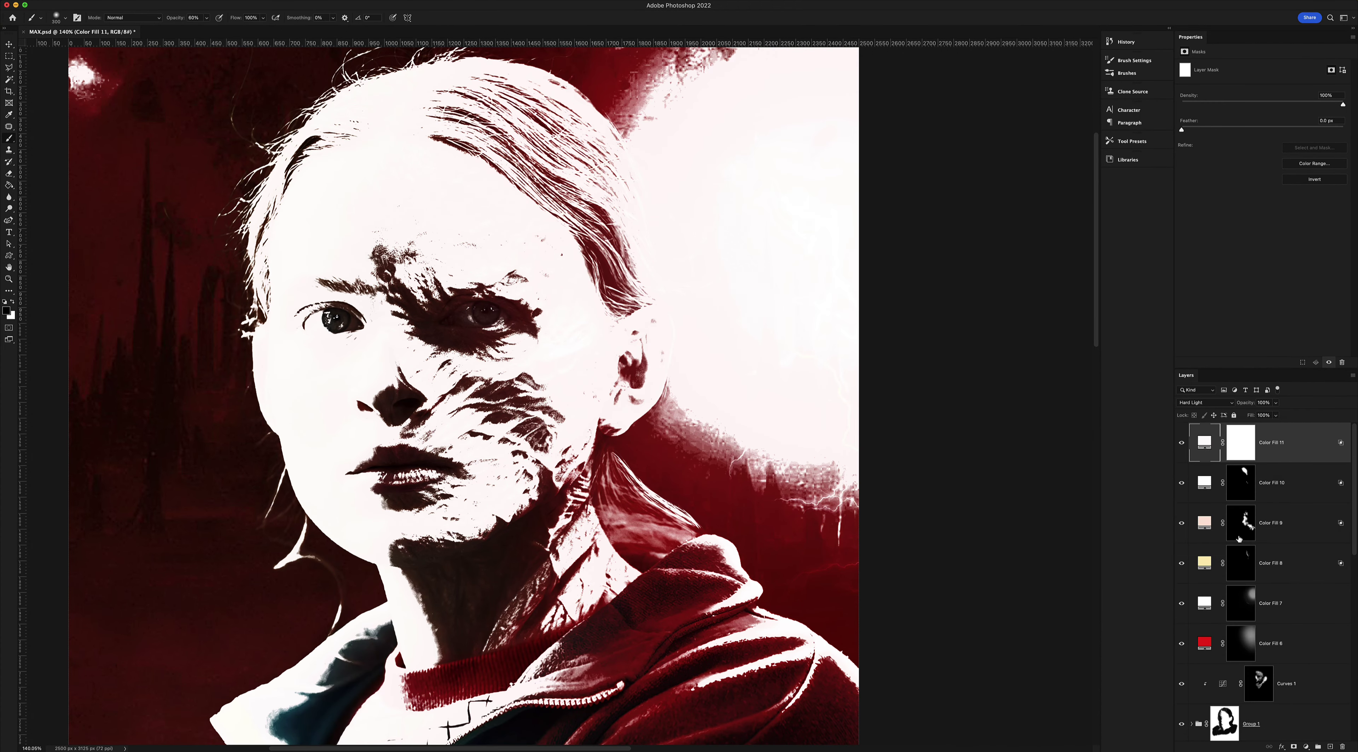
pyautogui.moveTo(1276, 414); pyautogui.dragTo(1262, 432)
pyautogui.hotkey('ctrl', 'i')
pyautogui.press('z')
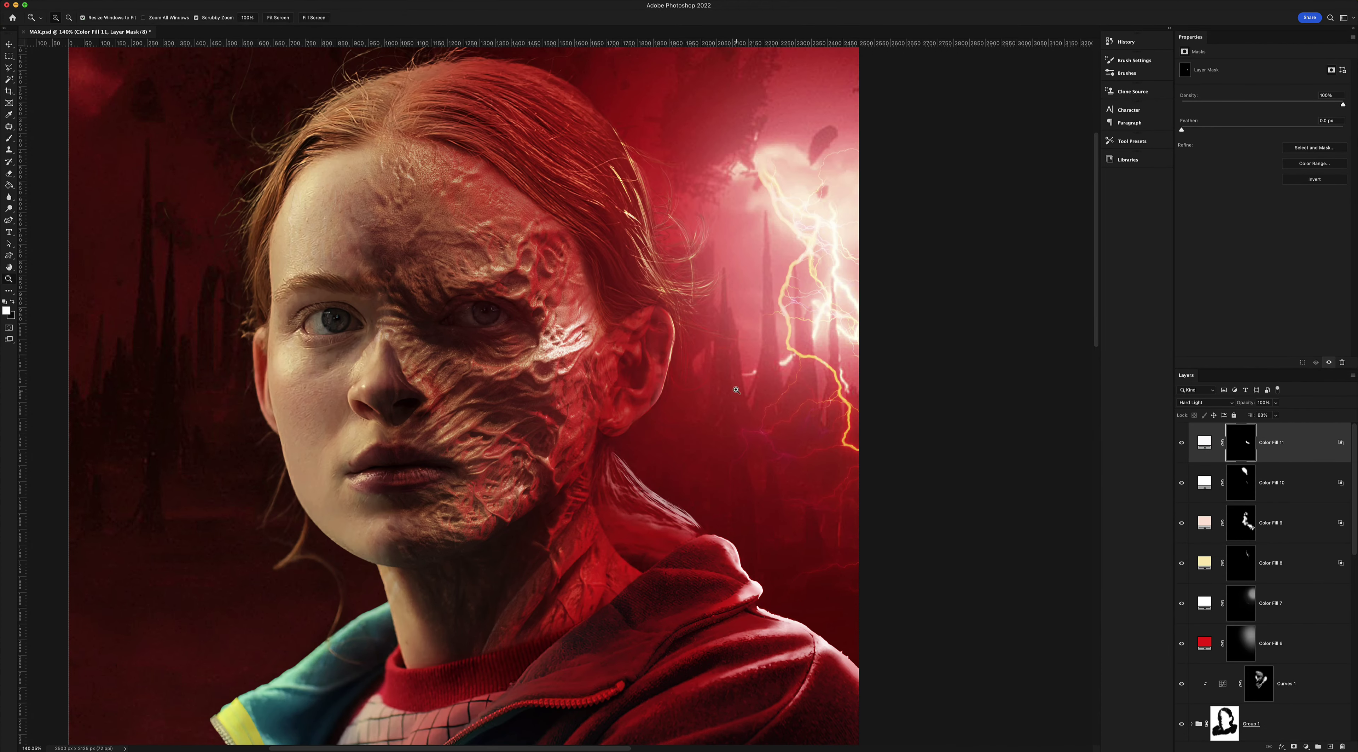
pyautogui.moveTo(822, 405); pyautogui.dragTo(757, 405)
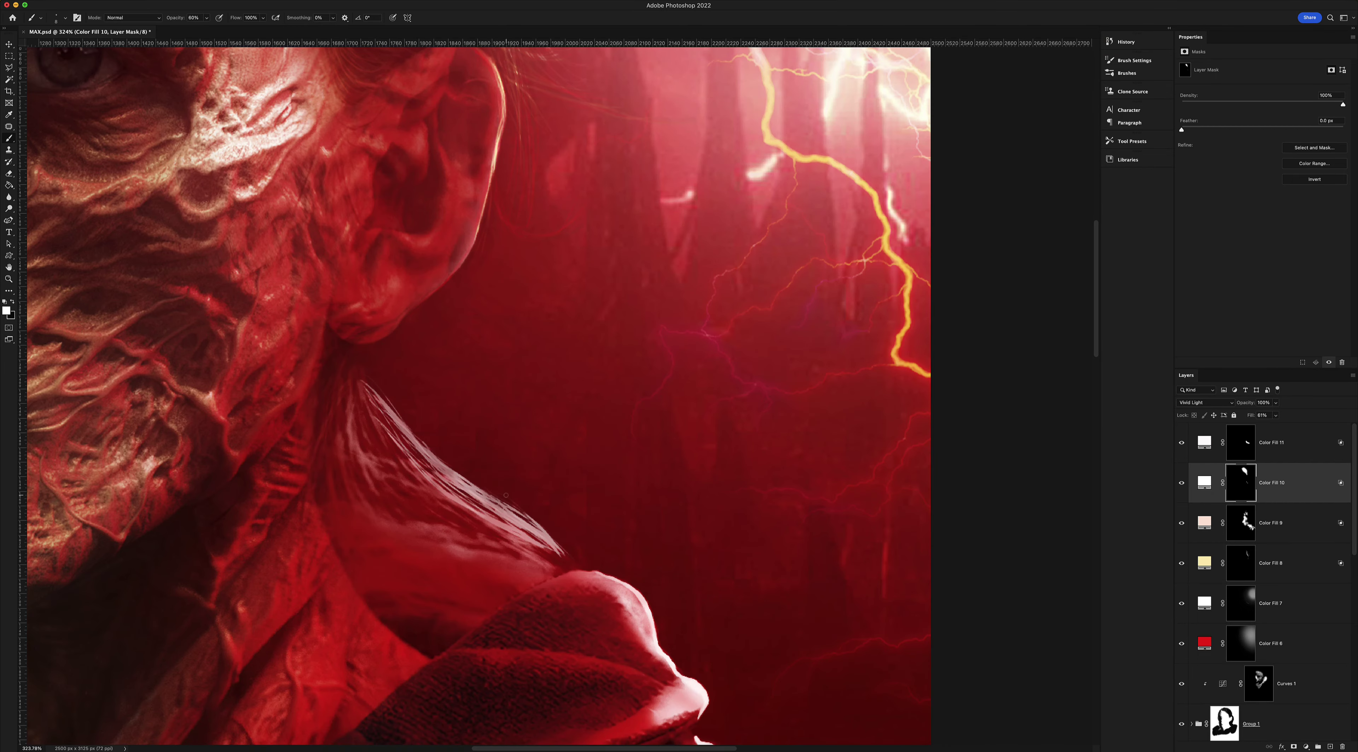
# Add a white fill above Color Fill 11 in Linear Dodge (Add) at about 72% fill, mask inverted
pyautogui.click(1330, 747)
pyautogui.click(1109, 395)
pyautogui.click(1205, 402)
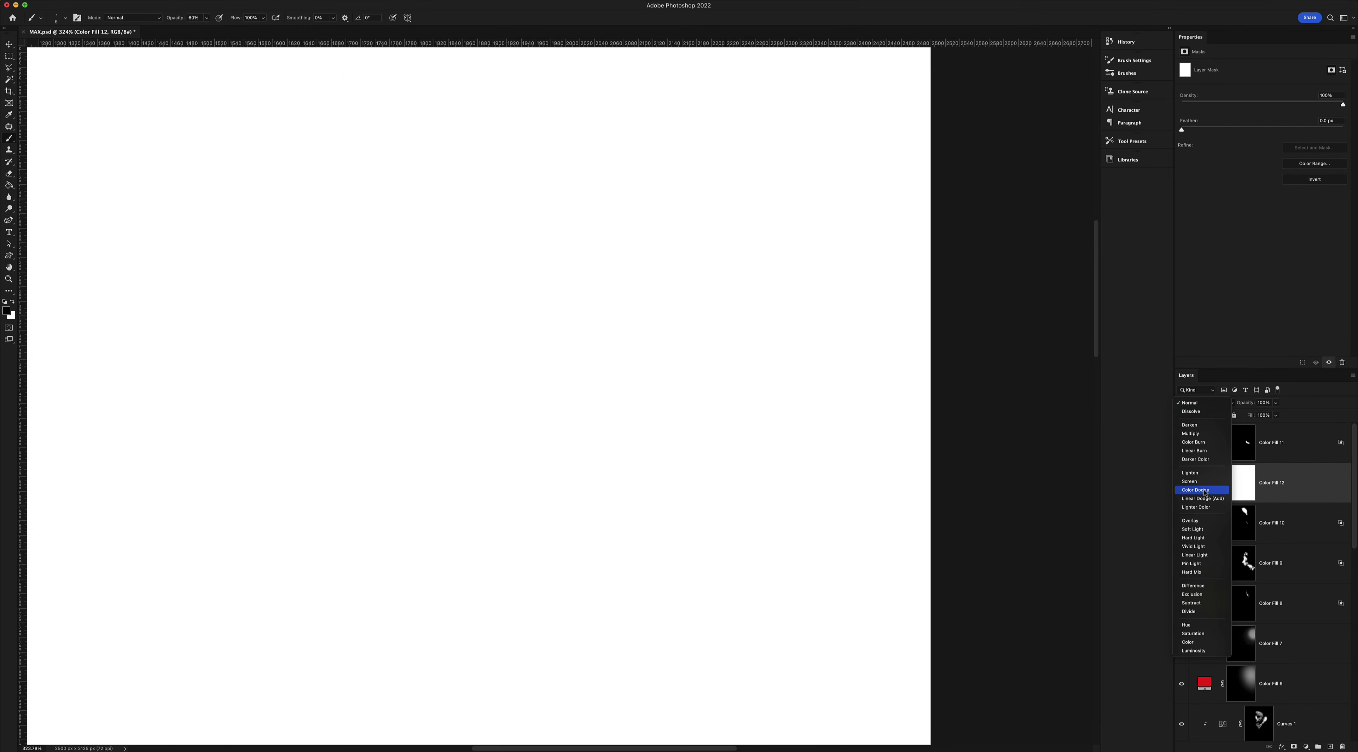
pyautogui.click(1202, 486)
pyautogui.moveTo(1276, 415); pyautogui.dragTo(1268, 432)
pyautogui.hotkey('ctrl', ']')
pyautogui.click(1204, 403)
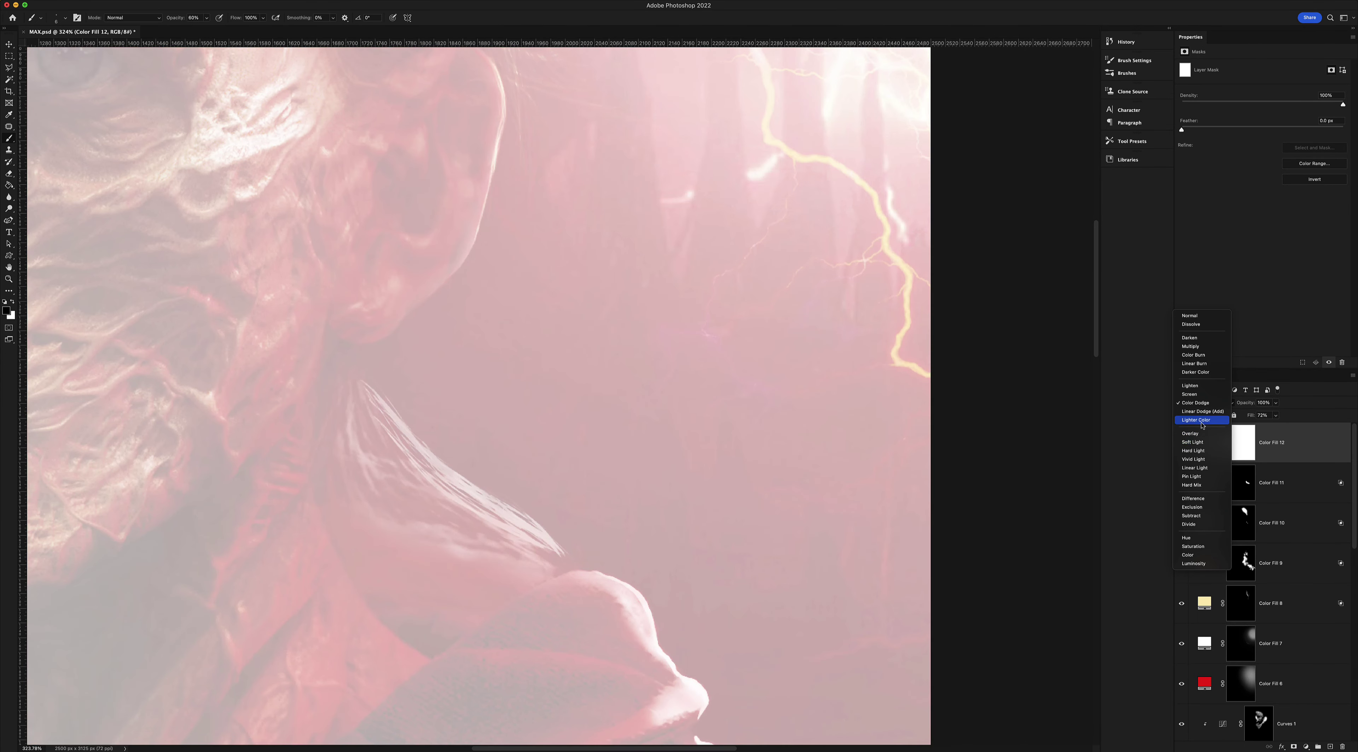
pyautogui.click(1202, 412)
pyautogui.hotkey('ctrl', 'i')
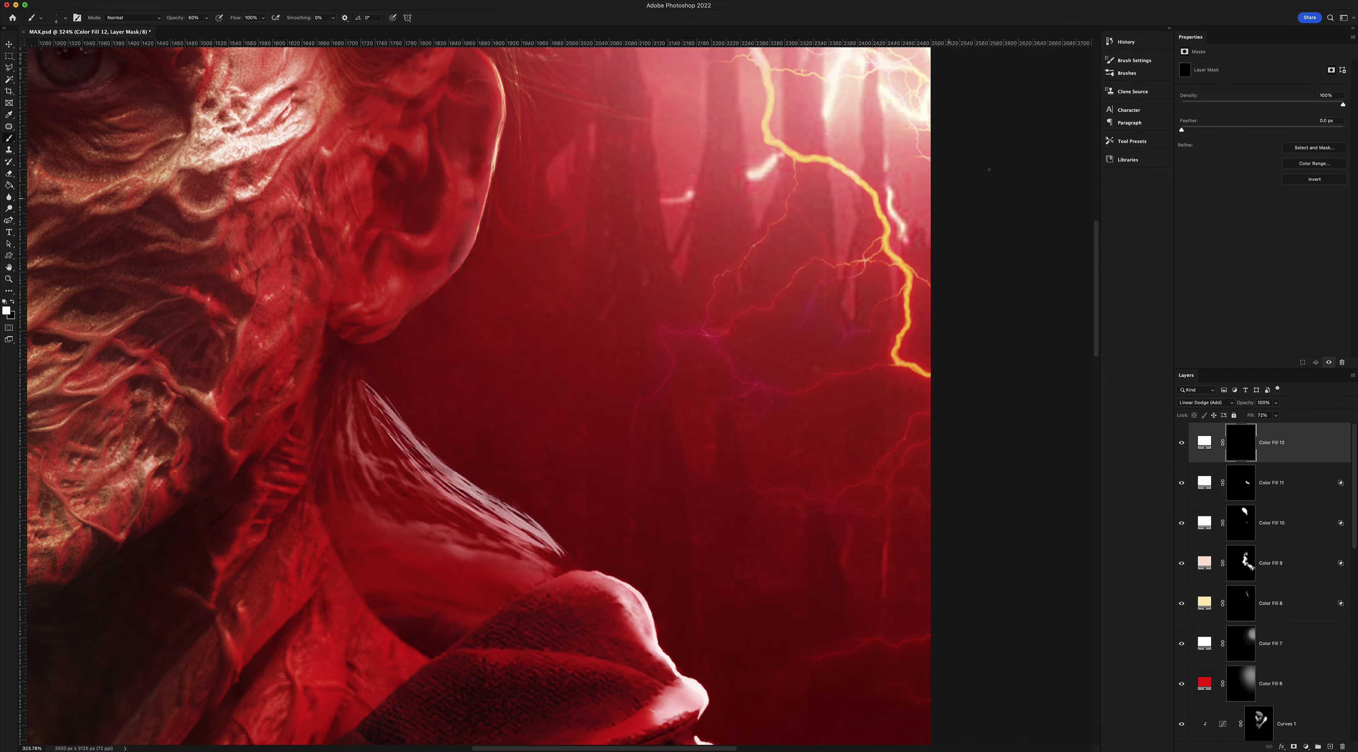
# Brush glowing white strands into the hair along the neck
pyautogui.press('x')
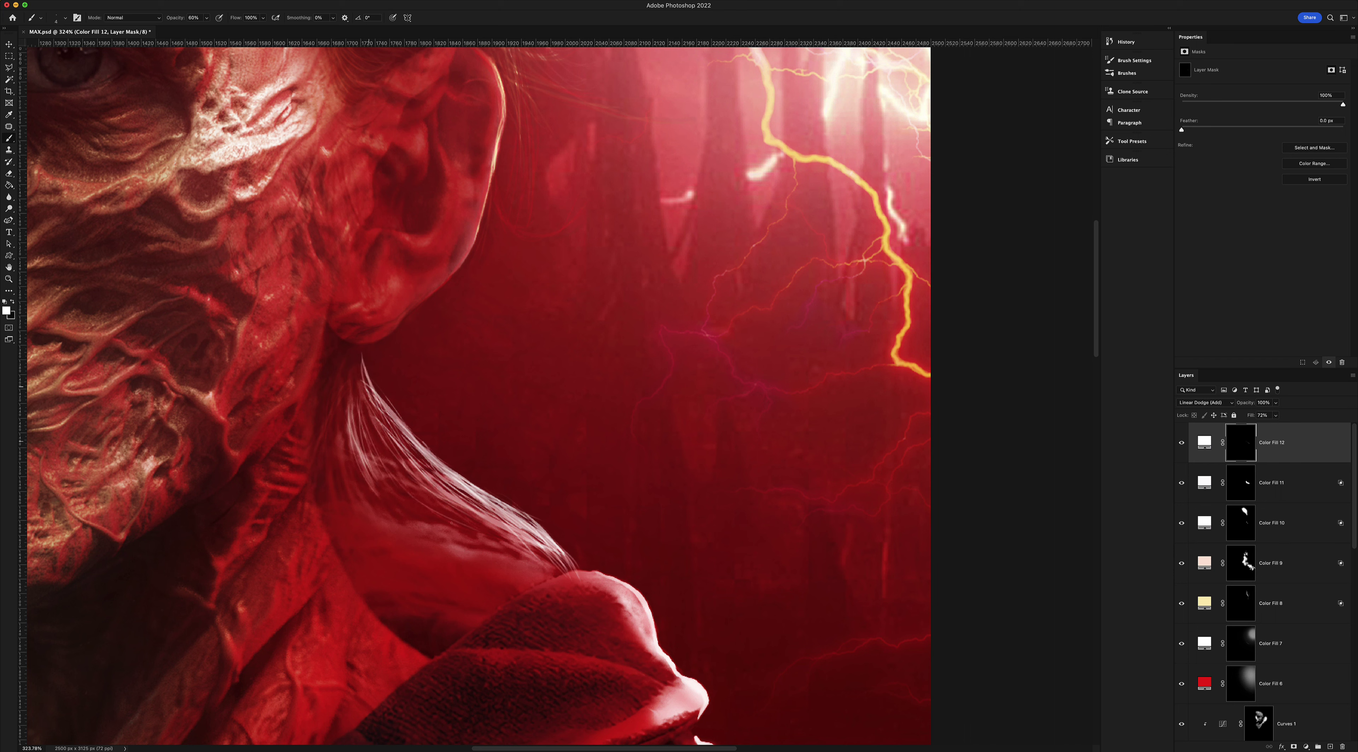
pyautogui.moveTo(483, 526); pyautogui.dragTo(564, 577)
pyautogui.moveTo(375, 398); pyautogui.dragTo(495, 515)
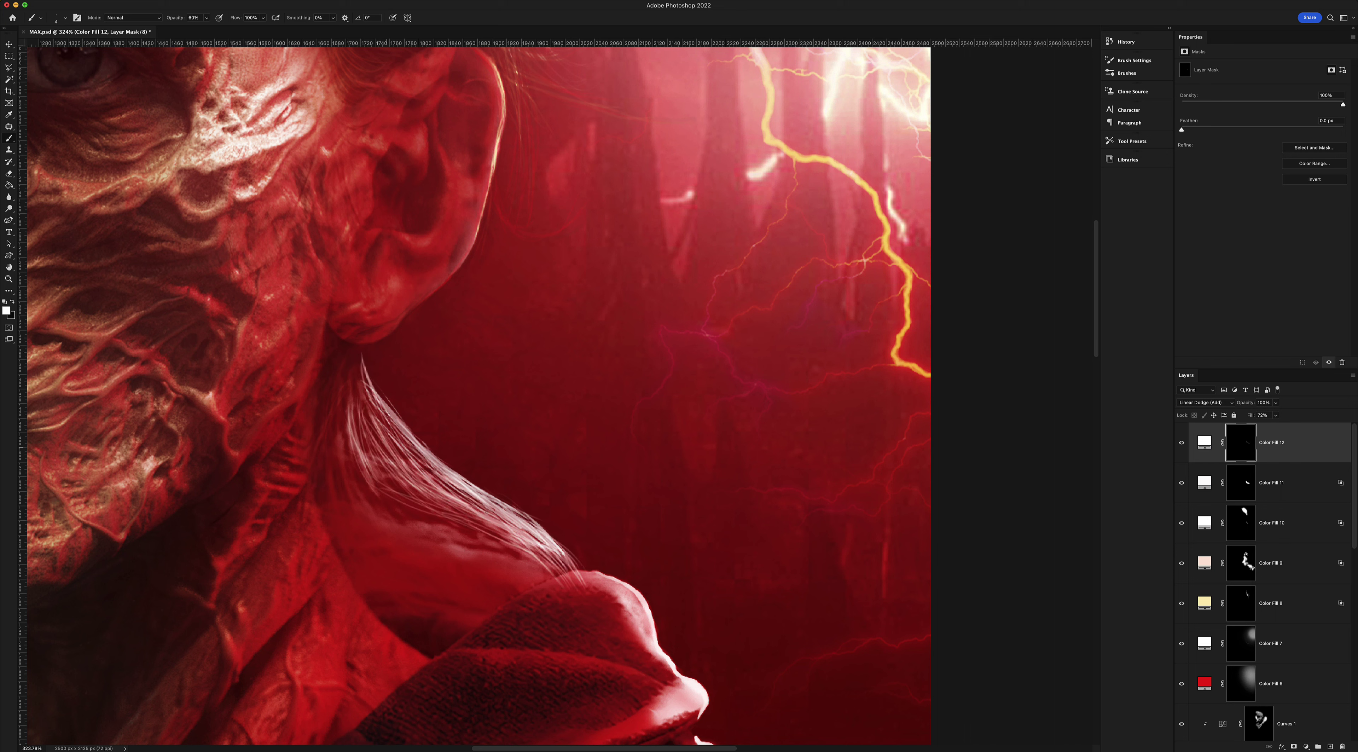
pyautogui.moveTo(369, 382); pyautogui.dragTo(500, 510)
pyautogui.press('e')
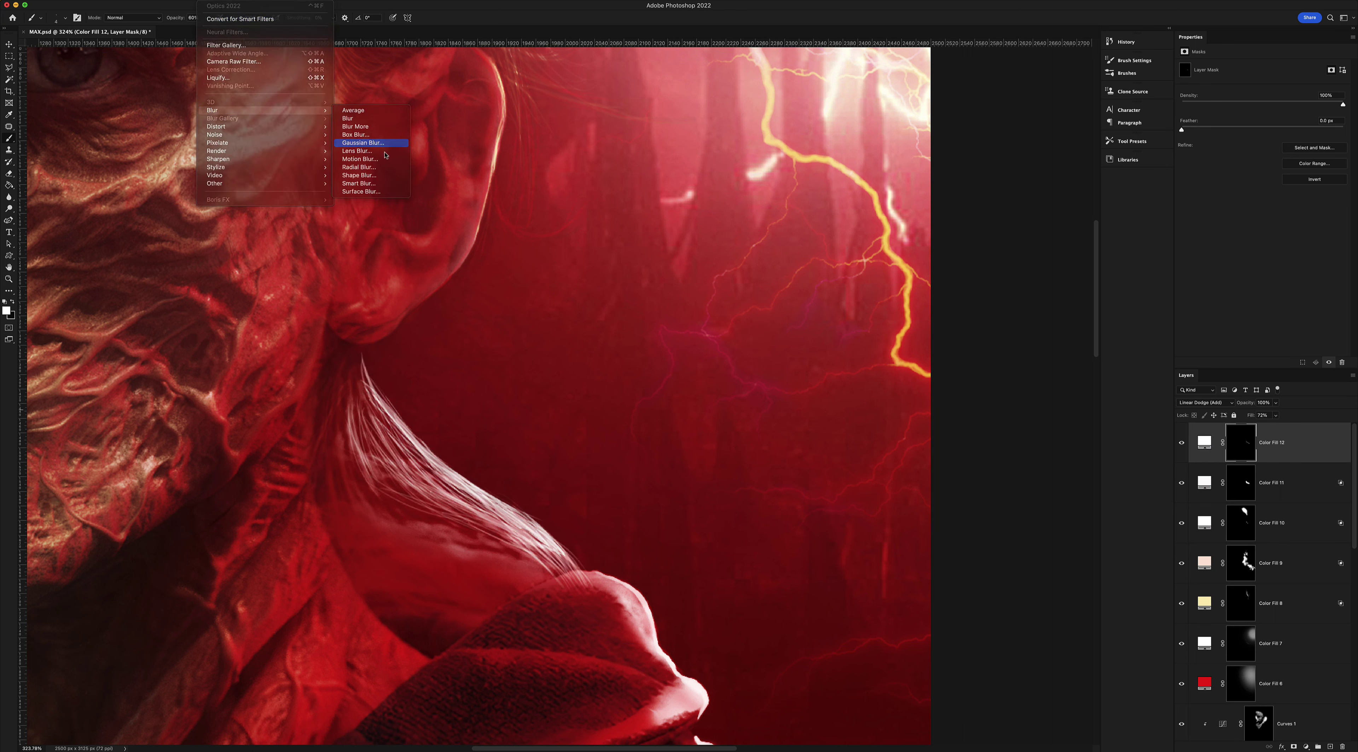
pyautogui.press('b')
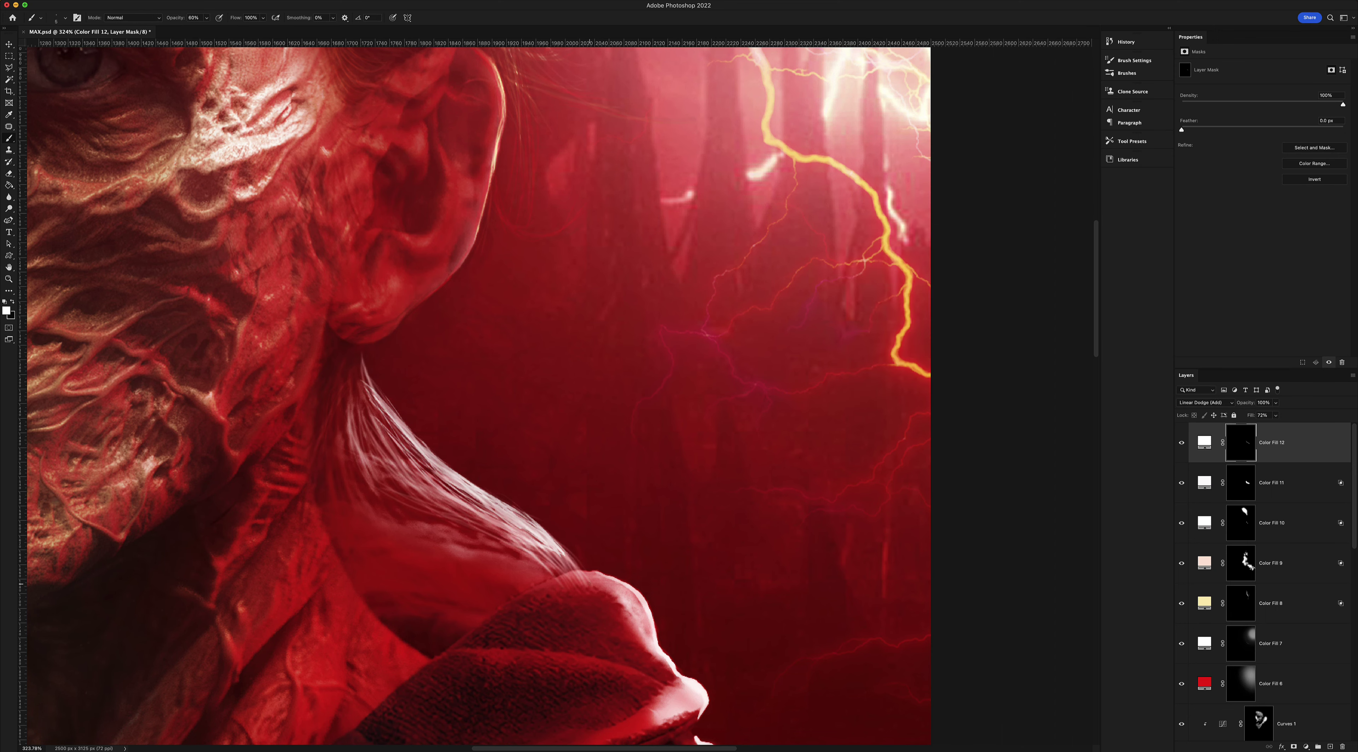
pyautogui.scroll(-10, 593, 573)
pyautogui.scroll(10, 593, 474)
# With a 5–15 px brush, paint thin white strands around the ear and loose side hair
pyautogui.press('[')
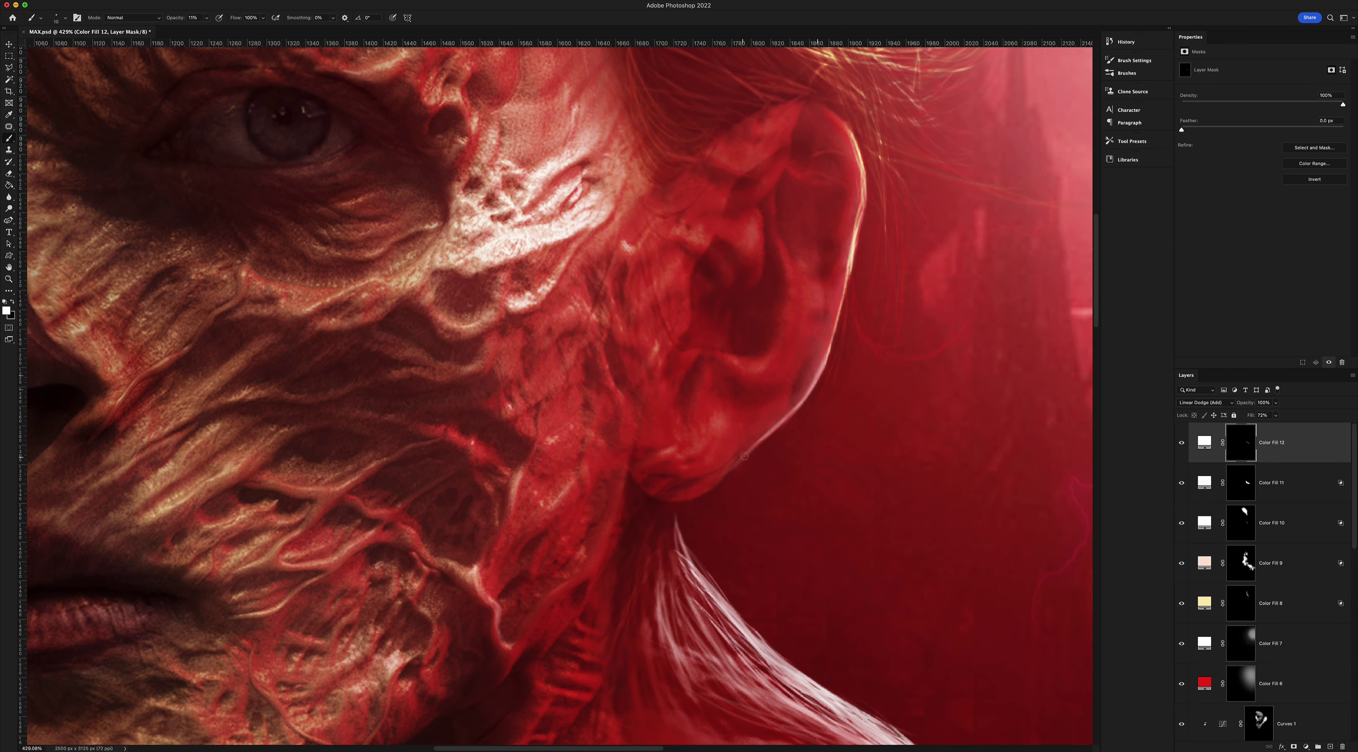
pyautogui.scroll(-10, 843, 292)
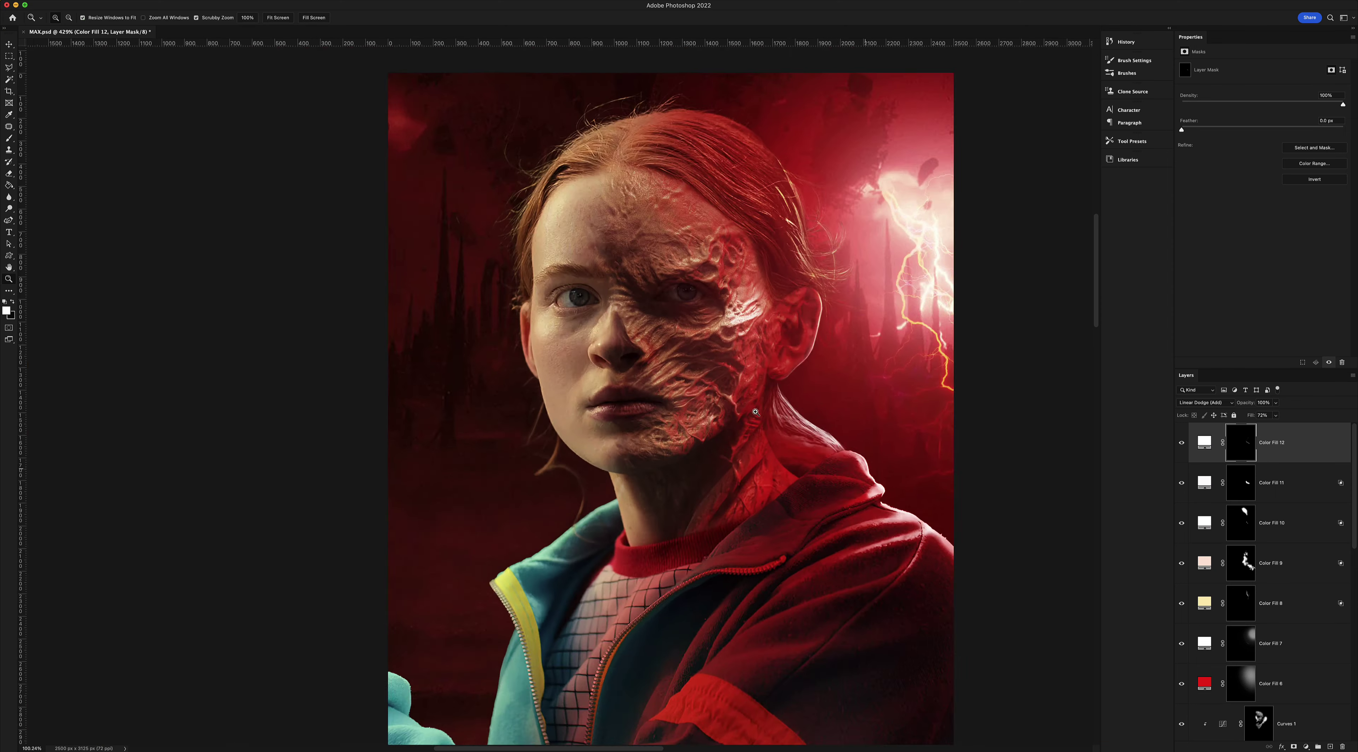
pyautogui.scroll(8, 727, 343)
pyautogui.press('[')
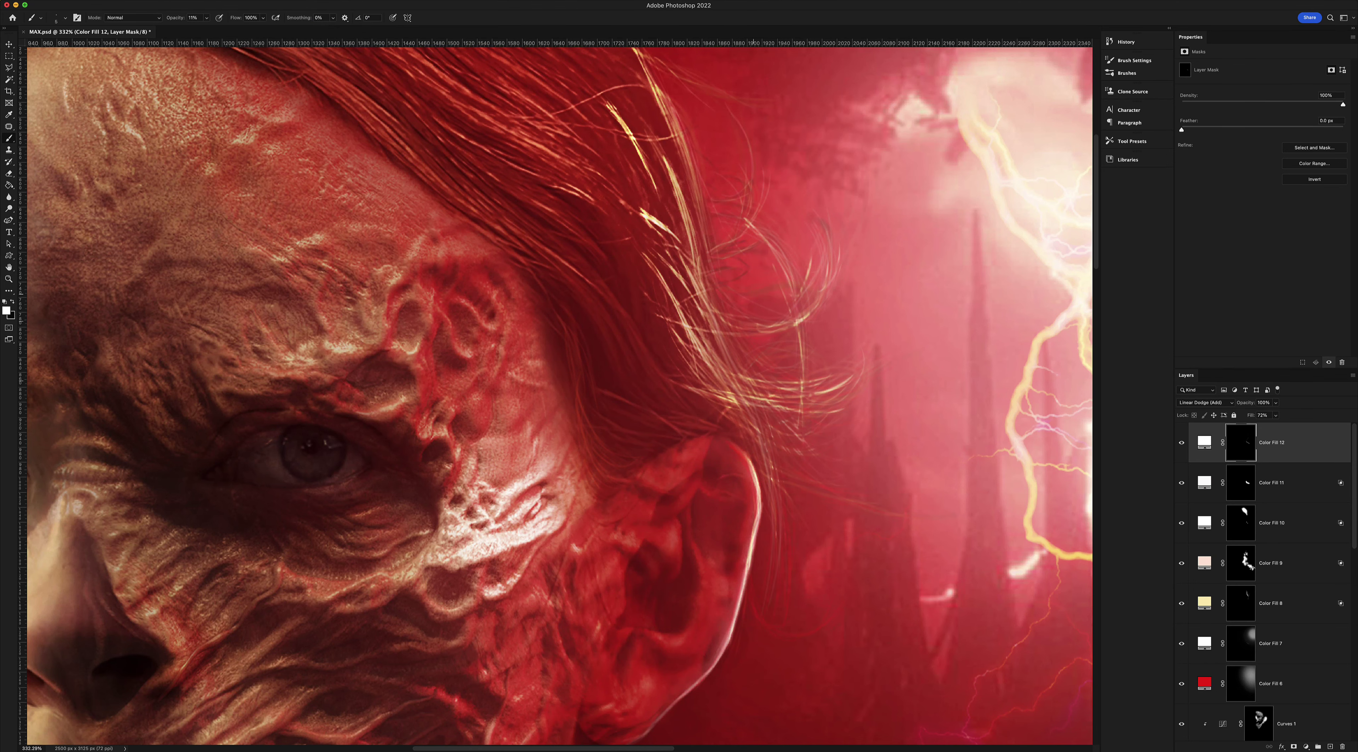
pyautogui.scroll(5, 730, 369)
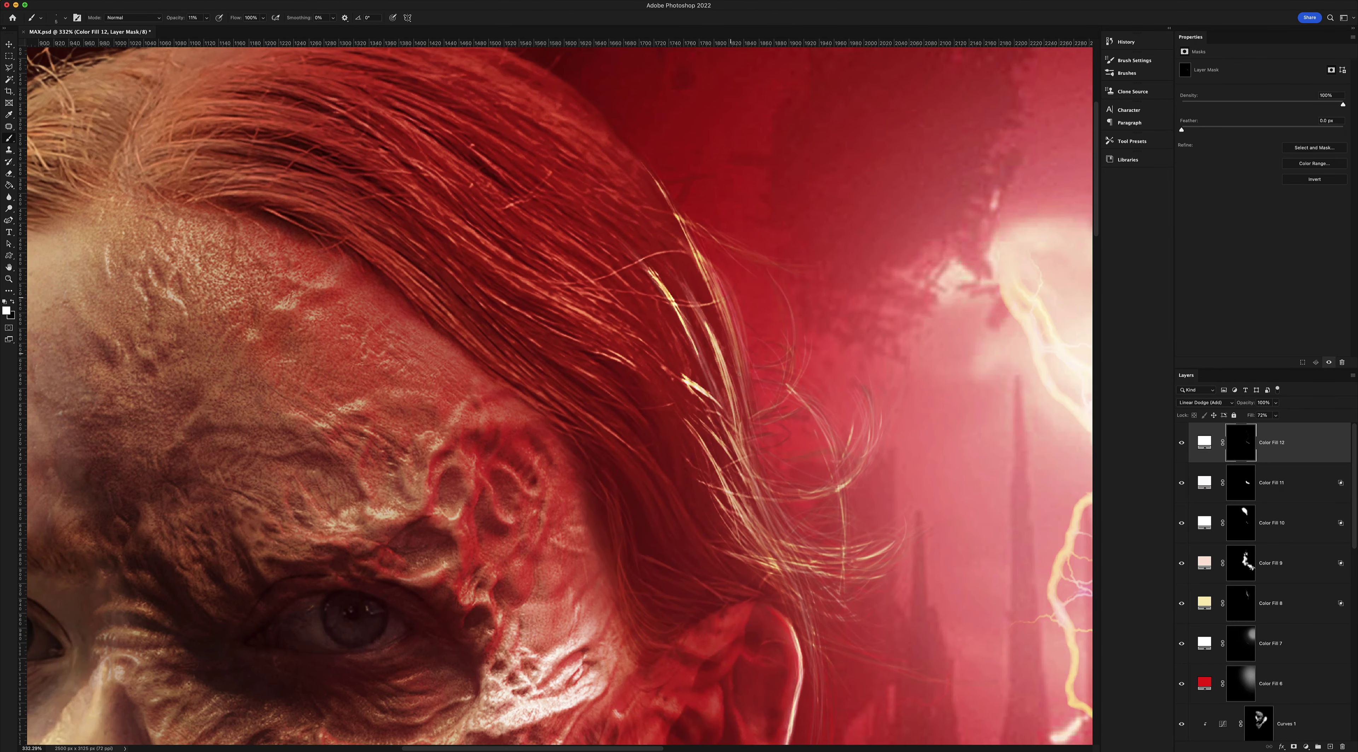
pyautogui.scroll(-3, 727, 416)
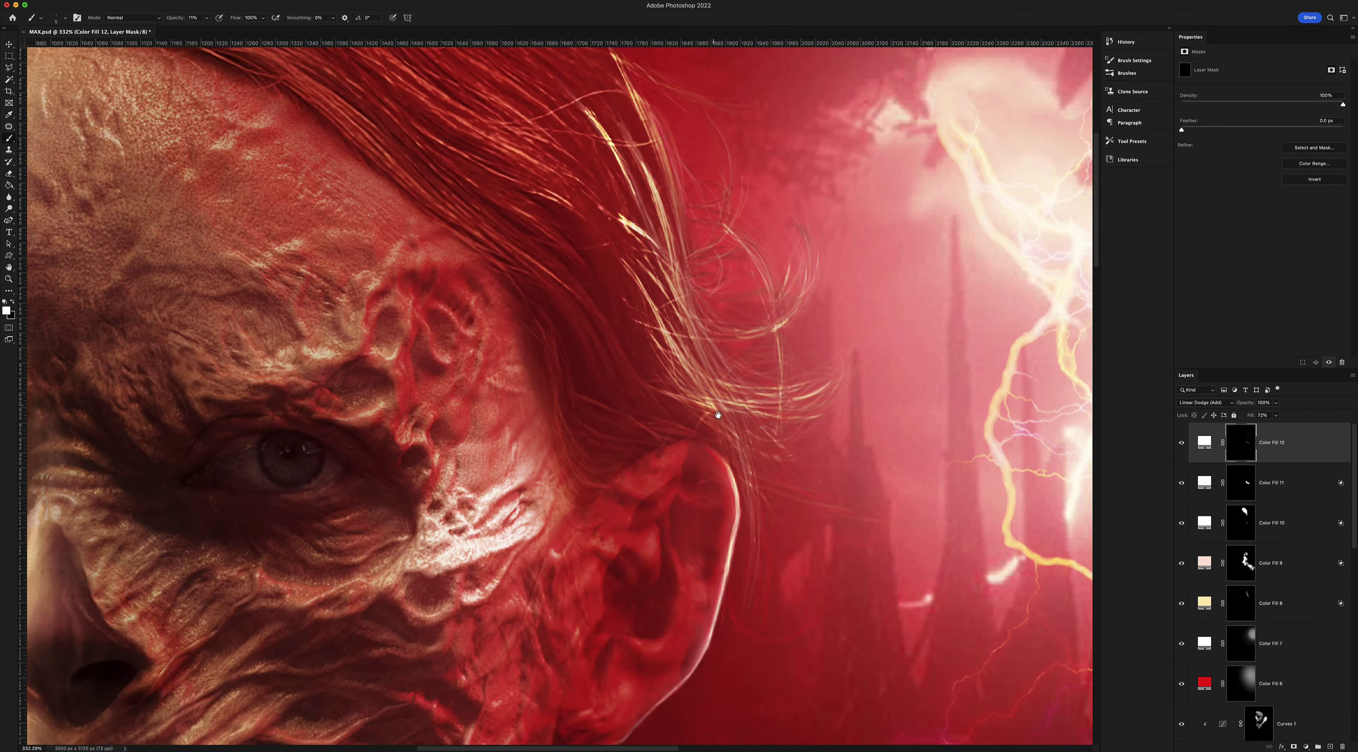
pyautogui.scroll(-8, 692, 491)
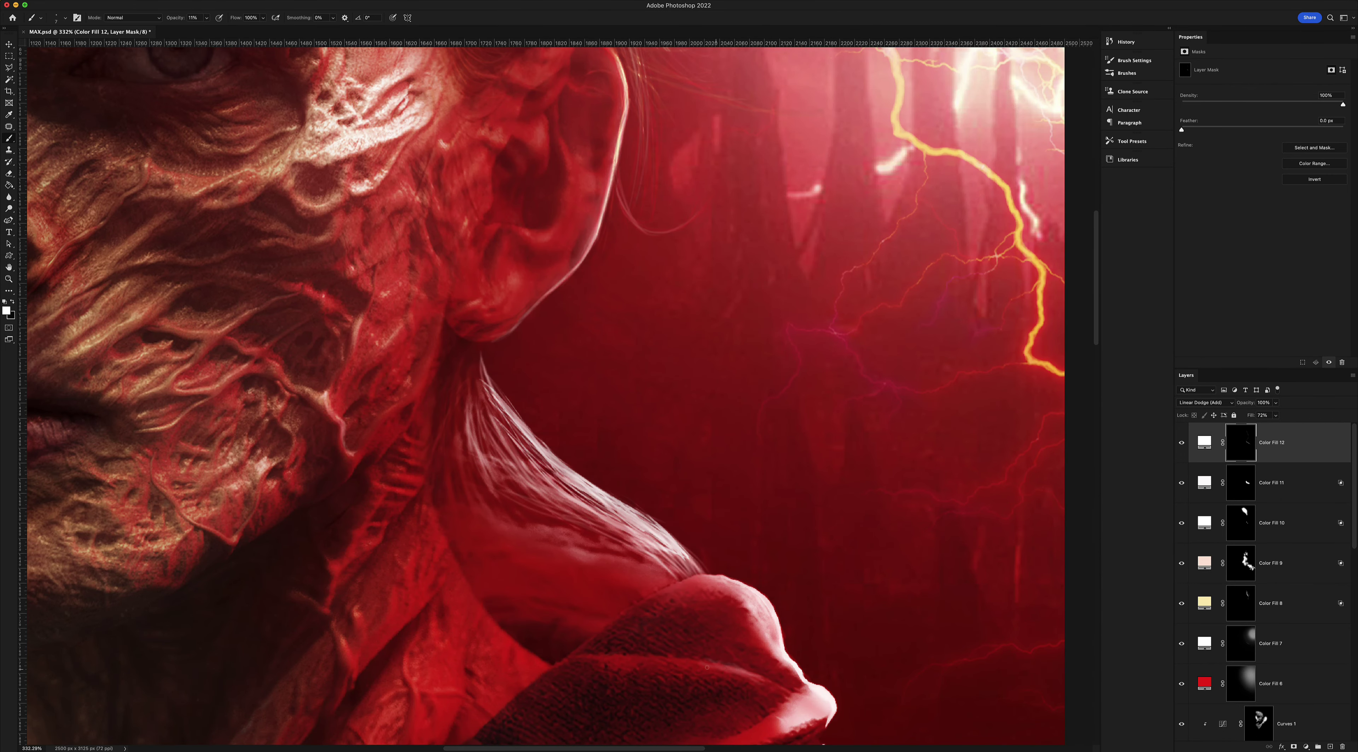
pyautogui.scroll(-5, 534, 503)
pyautogui.scroll(3, 533, 502)
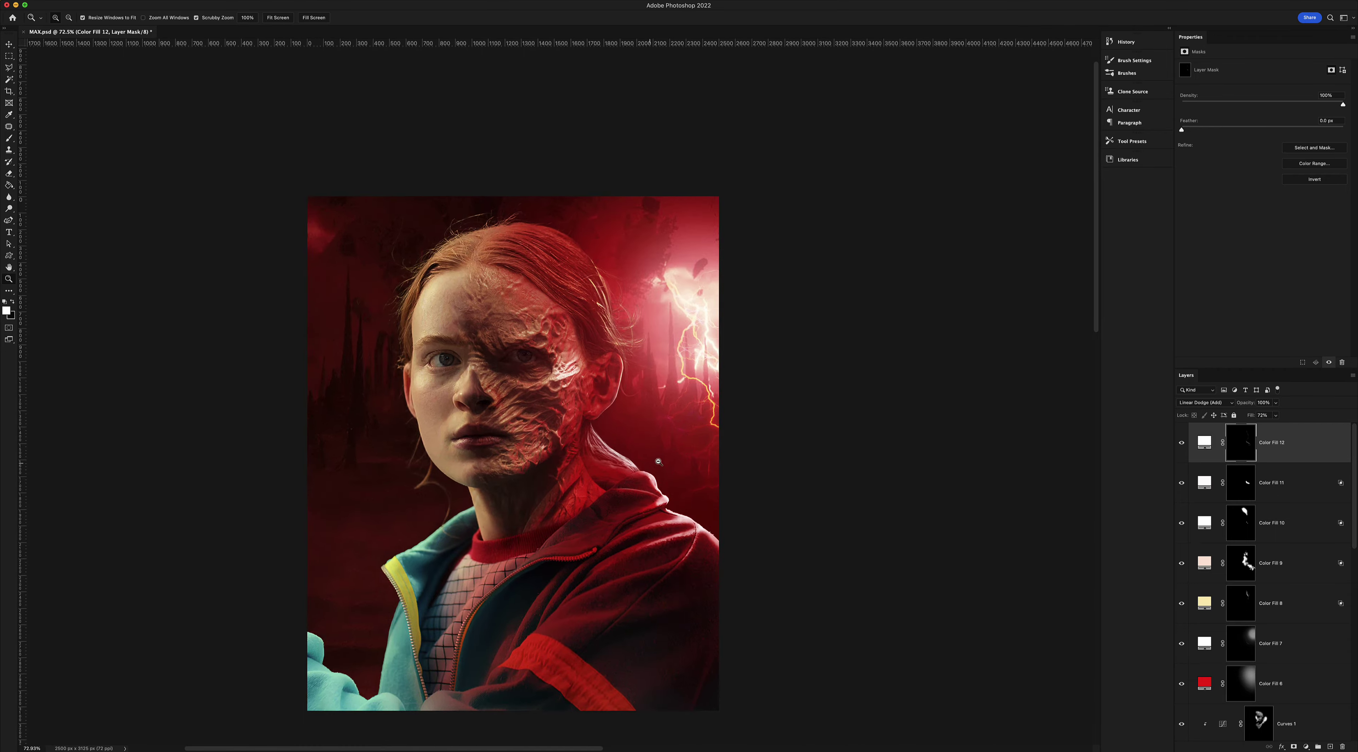
pyautogui.scroll(3, 534, 502)
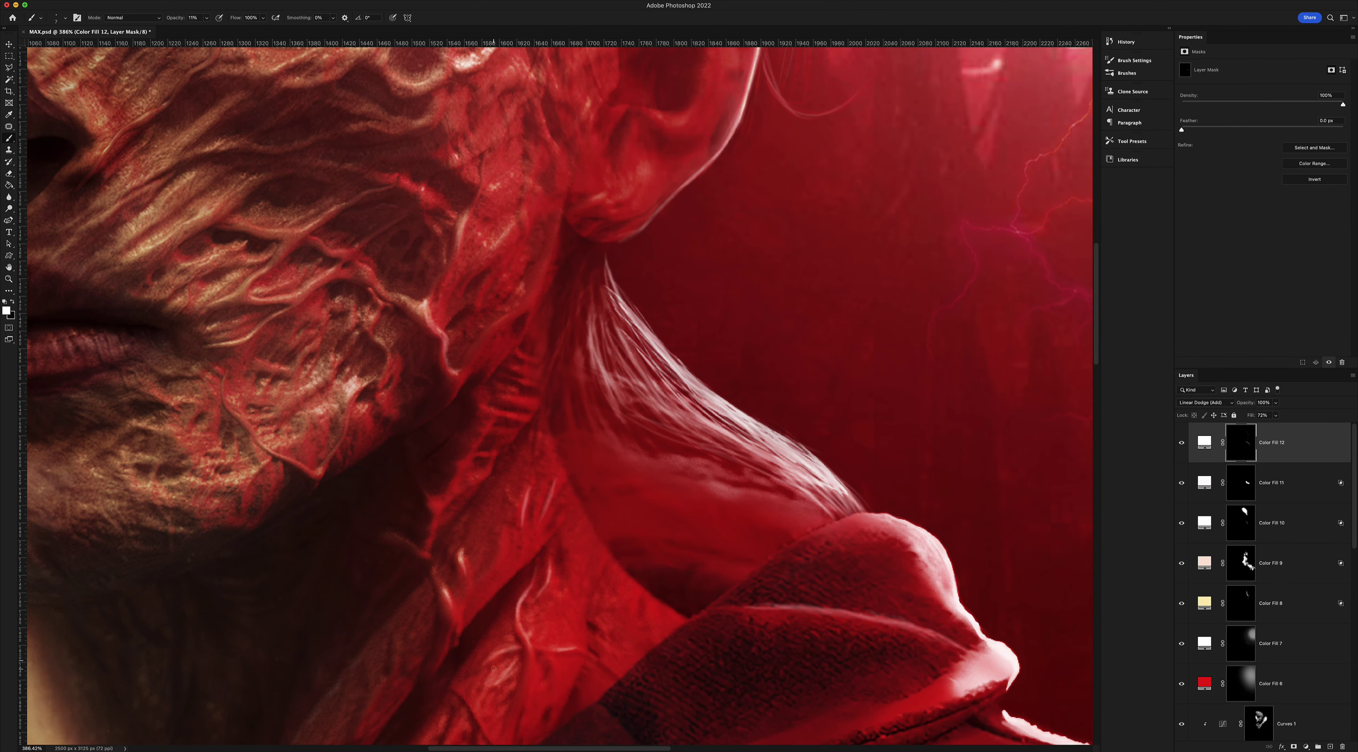
pyautogui.scroll(3, 493, 668)
pyautogui.hscroll(-2, 493, 668)
pyautogui.scroll(2, 712, 429)
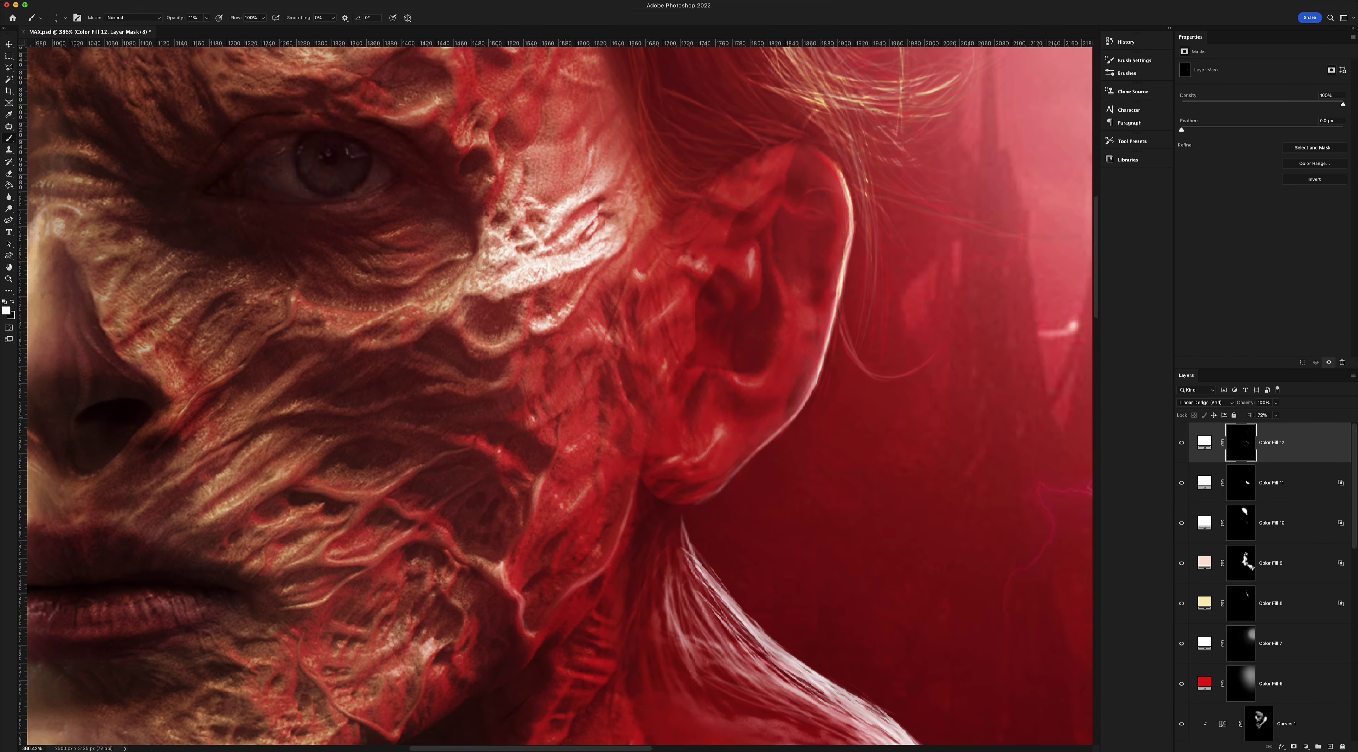
pyautogui.press('z')
pyautogui.moveTo(560, 424); pyautogui.dragTo(1296, 611)
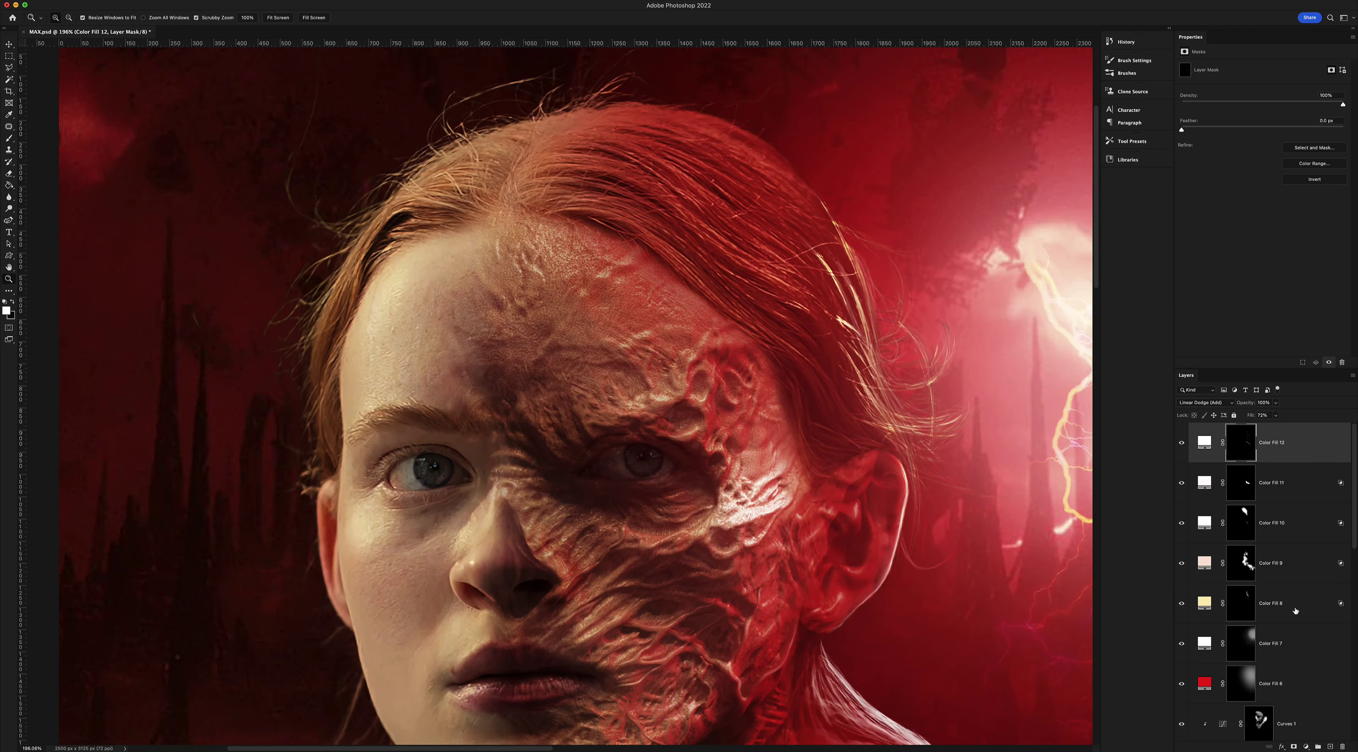
# Add near-white Color Fill 13 in Screen at 86% fill, hidden behind an inverted black mask
pyautogui.click(1307, 747)
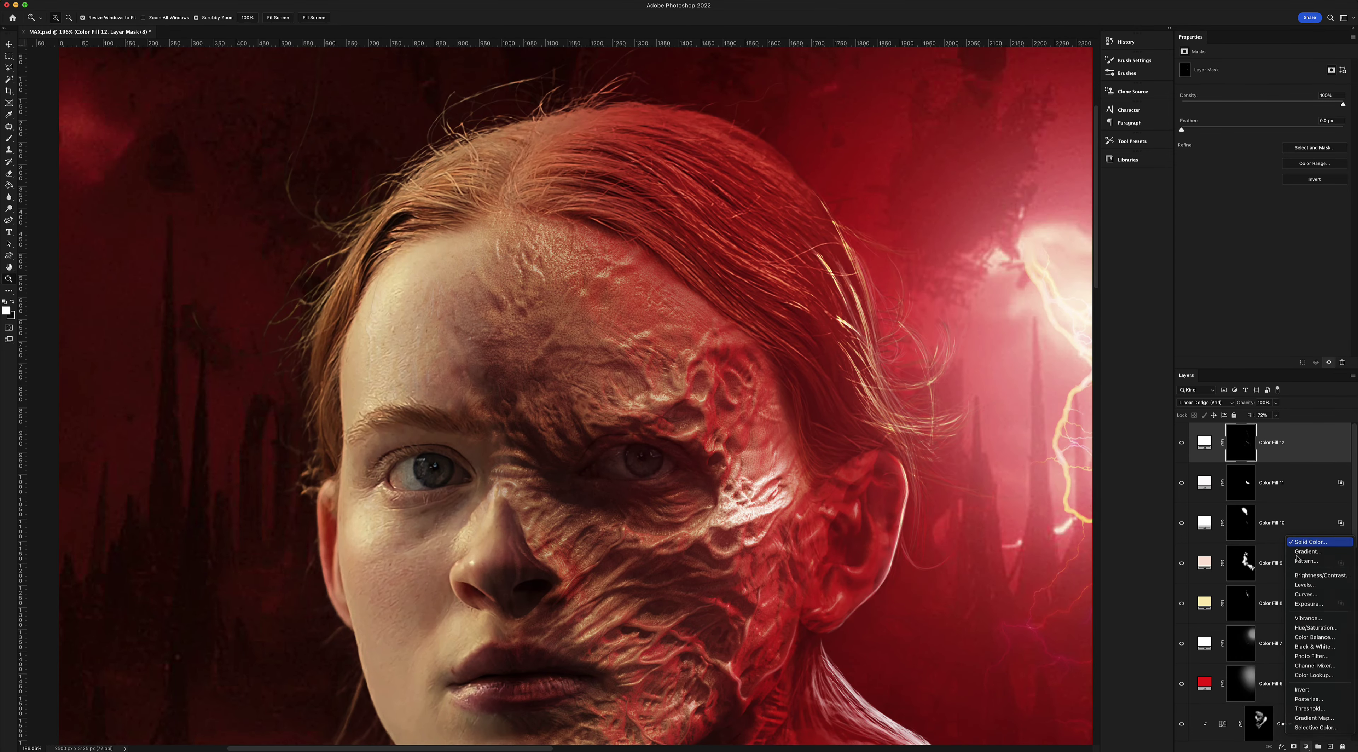
pyautogui.click(1307, 542)
pyautogui.moveTo(963, 440); pyautogui.dragTo(906, 398)
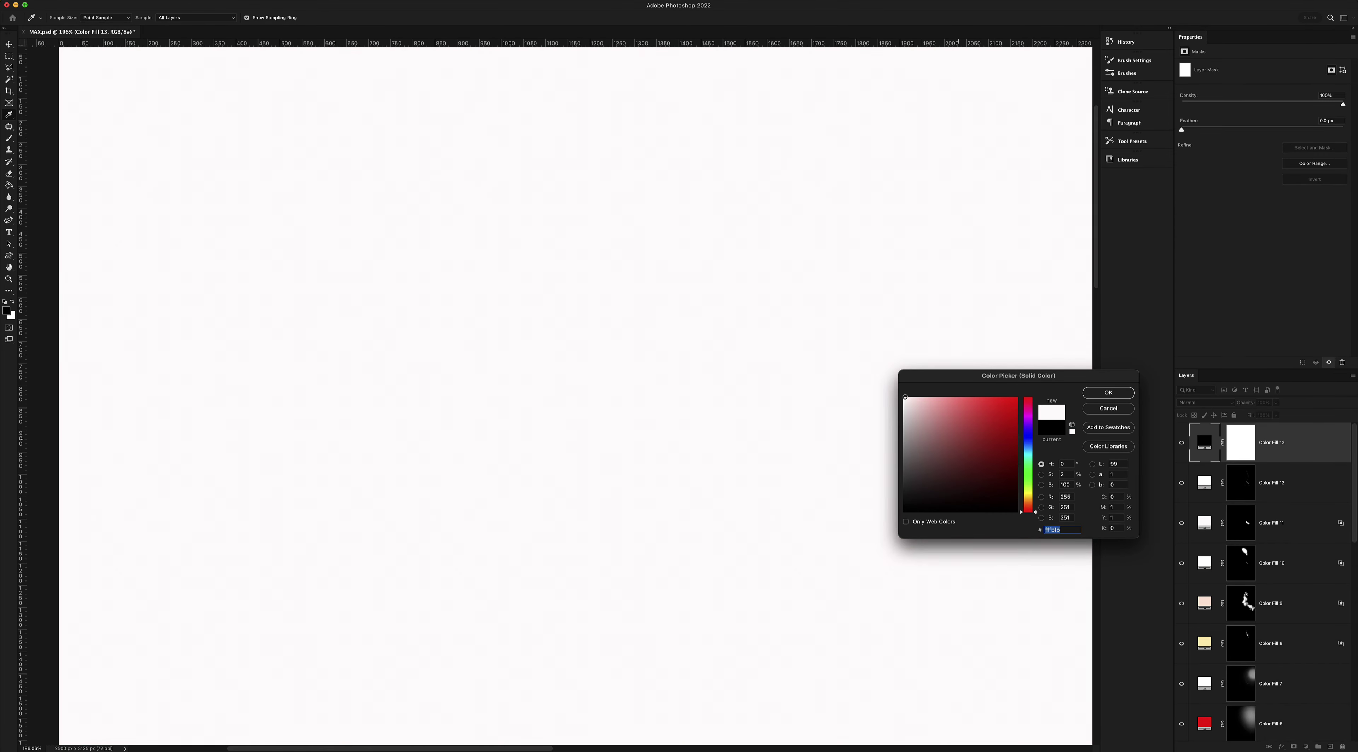
pyautogui.click(1102, 394)
pyautogui.click(1199, 403)
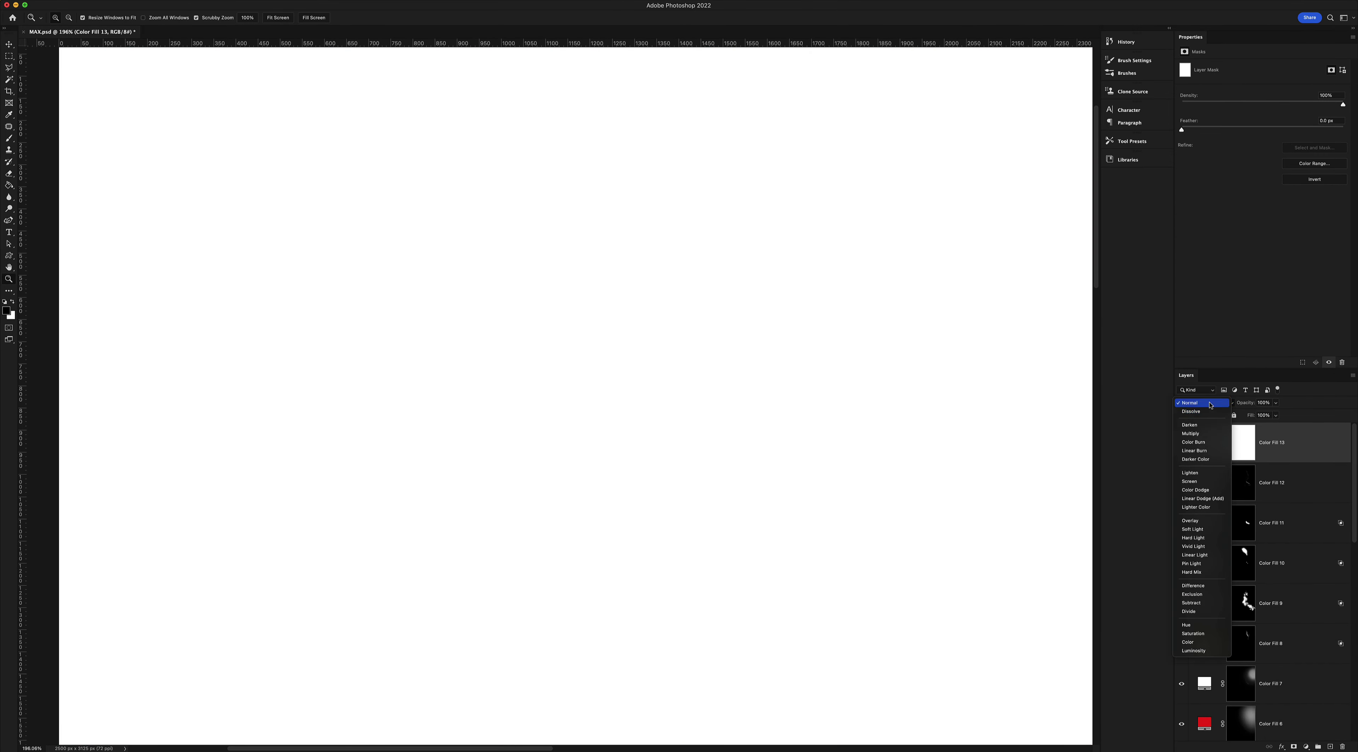
pyautogui.click(1201, 482)
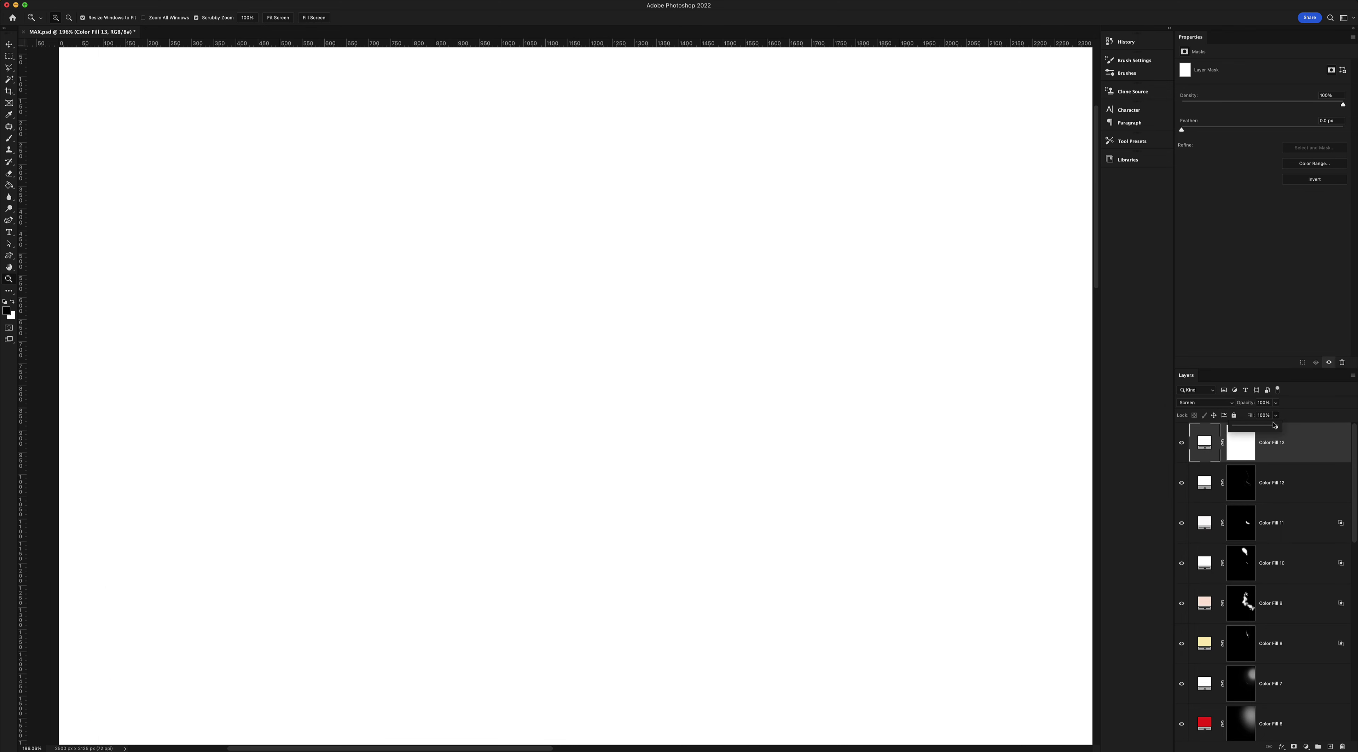
pyautogui.moveTo(1274, 425); pyautogui.dragTo(1274, 429)
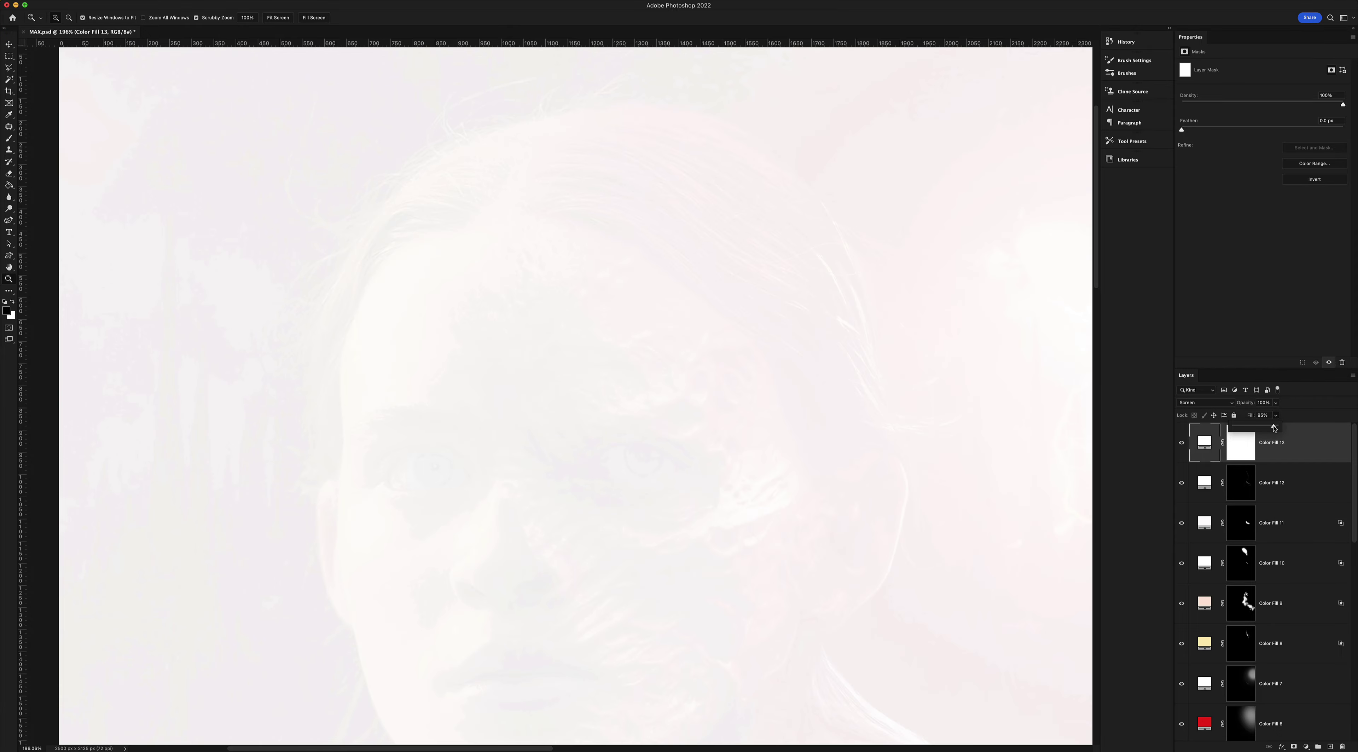
pyautogui.click(1253, 450)
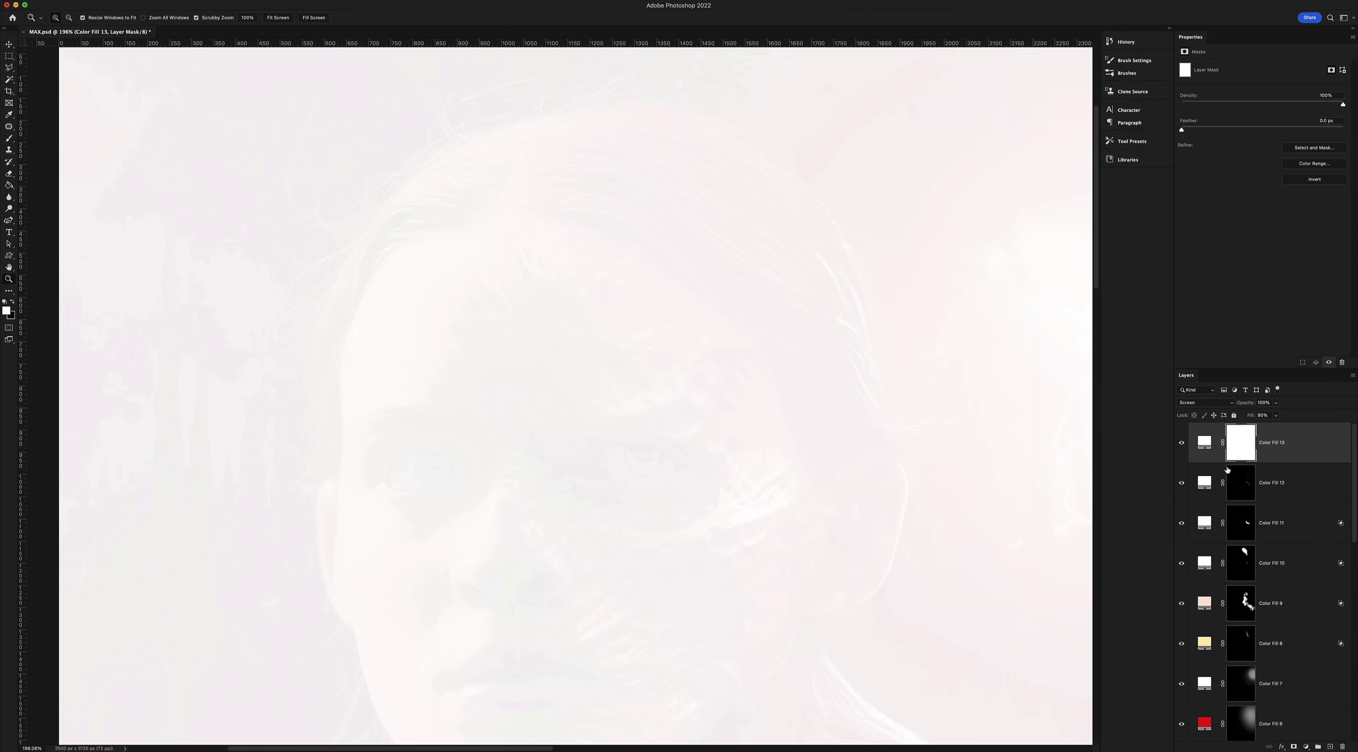
pyautogui.hotkey('ctrl', 'i')
pyautogui.moveTo(583, 460); pyautogui.dragTo(675, 401)
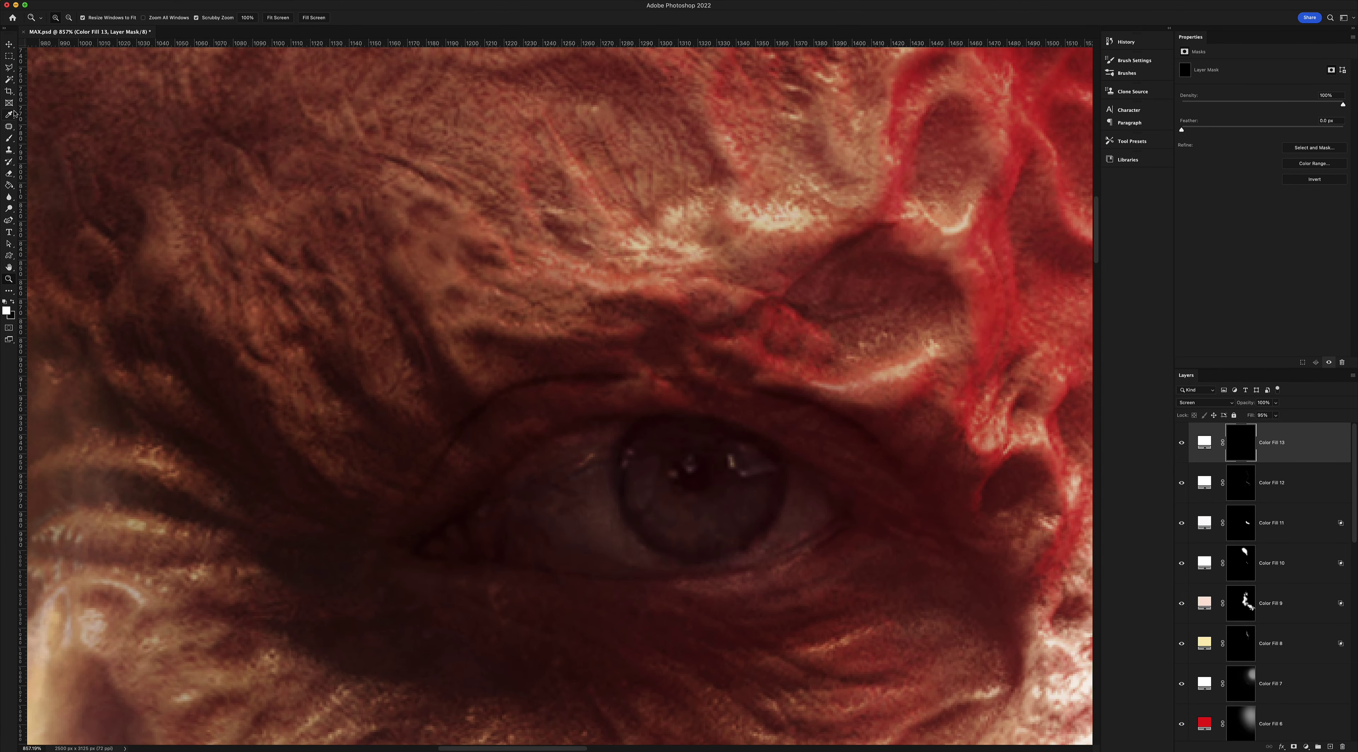
pyautogui.click(8, 220)
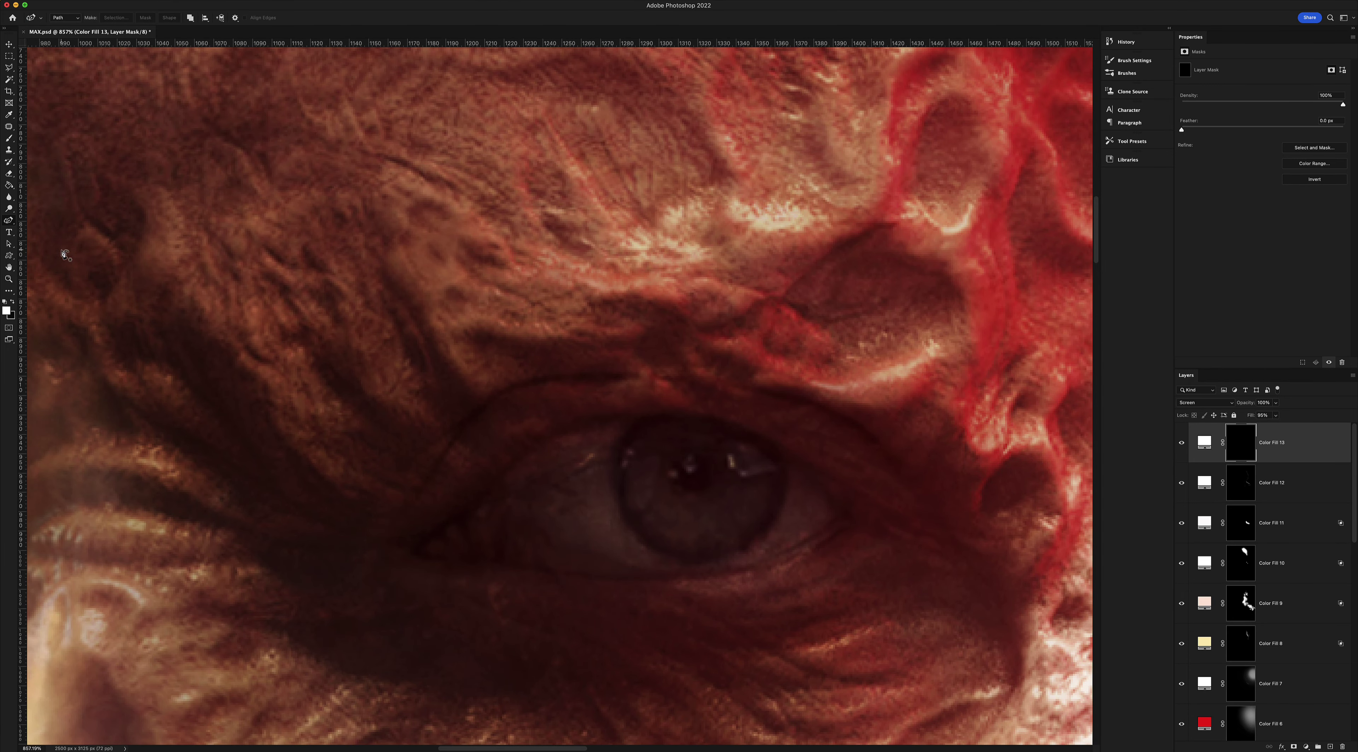
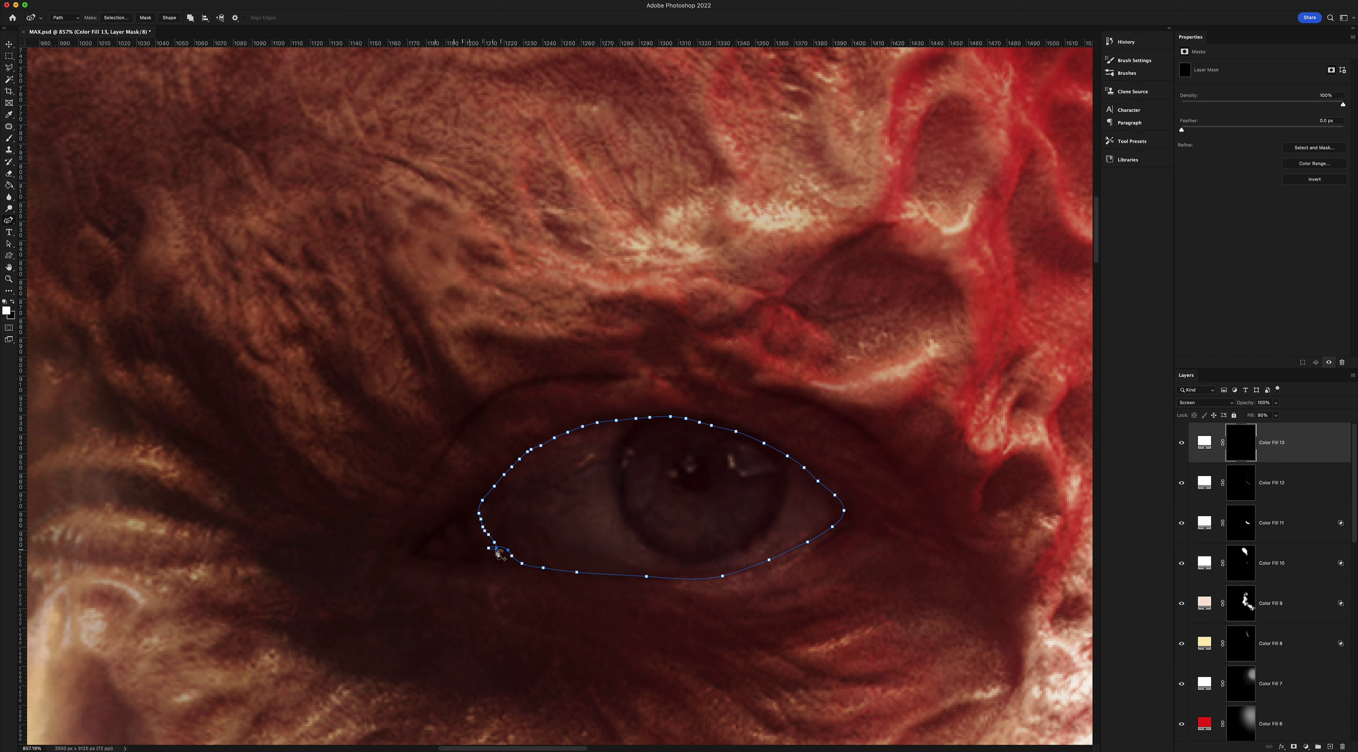
# Convert the eye path to a selection and paint white over the iris
pyautogui.rightClick(720, 470)
pyautogui.click(717, 548)
pyautogui.press('Return')
pyautogui.press('b')
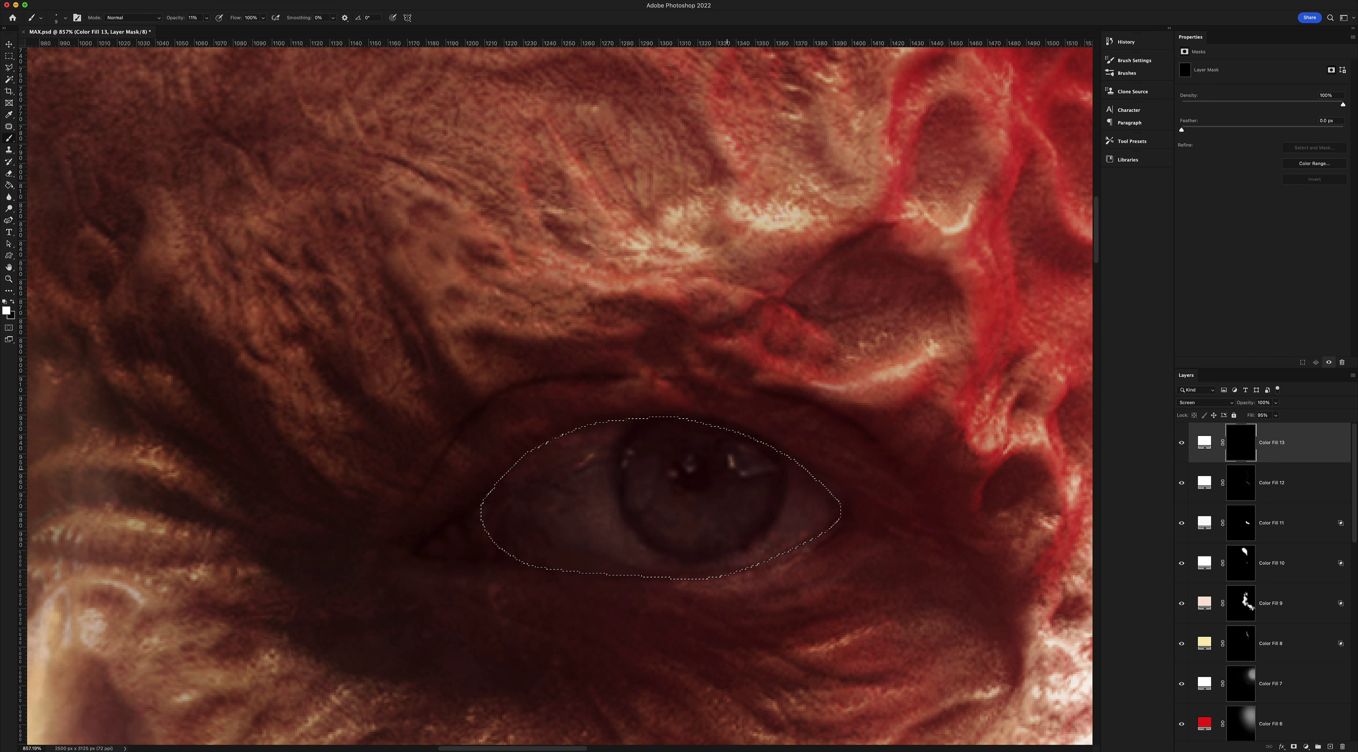
pyautogui.moveTo(649, 469)
pyautogui.mouseDown()
pyautogui.moveTo(706, 516)
pyautogui.moveTo(717, 491)
pyautogui.moveTo(574, 491)
pyautogui.moveTo(659, 527)
pyautogui.moveTo(817, 506)
pyautogui.moveTo(554, 475)
pyautogui.moveTo(631, 466)
pyautogui.moveTo(475, 469)
pyautogui.mouseUp()
# Zoom in and add a white Color Dodge fill layer at 86% fill
pyautogui.press('z')
pyautogui.moveTo(746, 412); pyautogui.dragTo(896, 412)
pyautogui.click(1306, 747)
pyautogui.click(905, 395)
pyautogui.click(1110, 394)
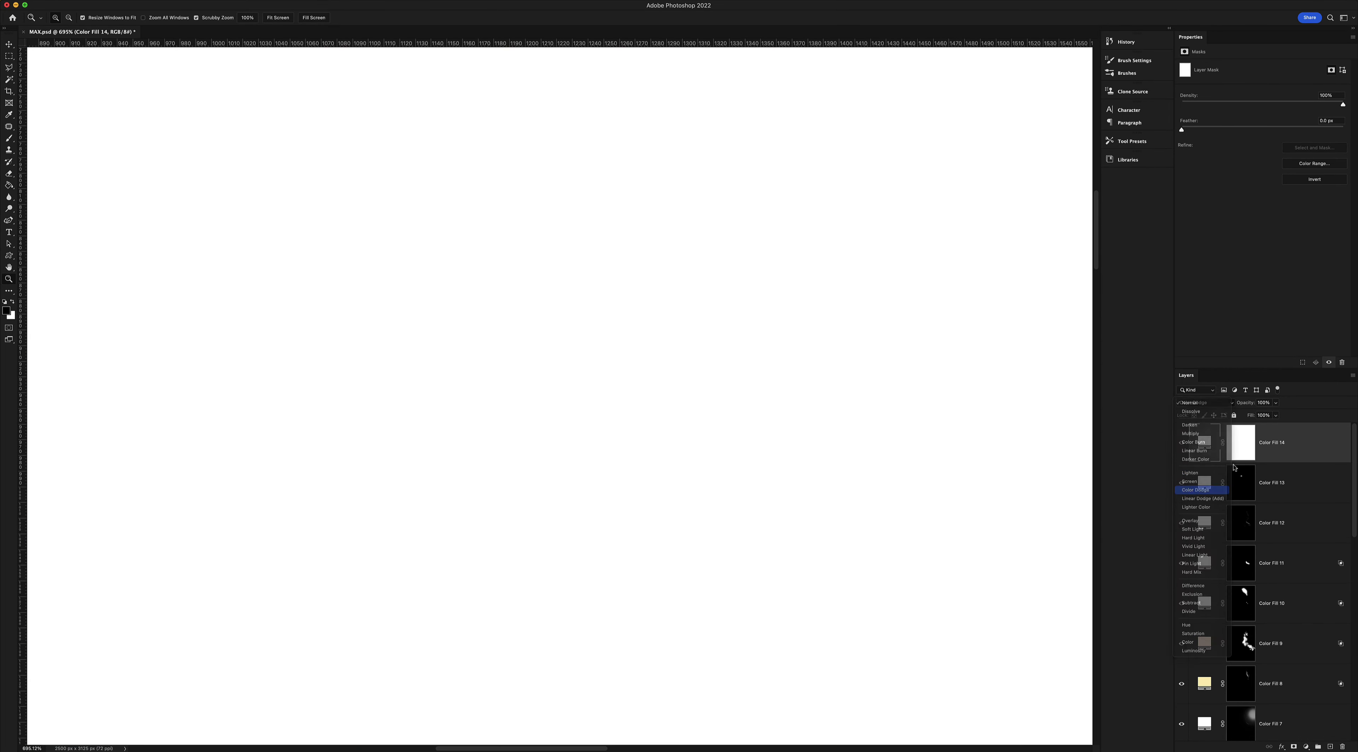
pyautogui.click(1204, 403)
pyautogui.moveTo(1276, 426); pyautogui.dragTo(1270, 427)
pyautogui.click(1248, 444)
# Invert the fill layer's mask to black and paint white dabs into the eye centre
pyautogui.hotkey('ctrl', 'i')
pyautogui.press('b')
pyautogui.press('x')
pyautogui.click(698, 436)
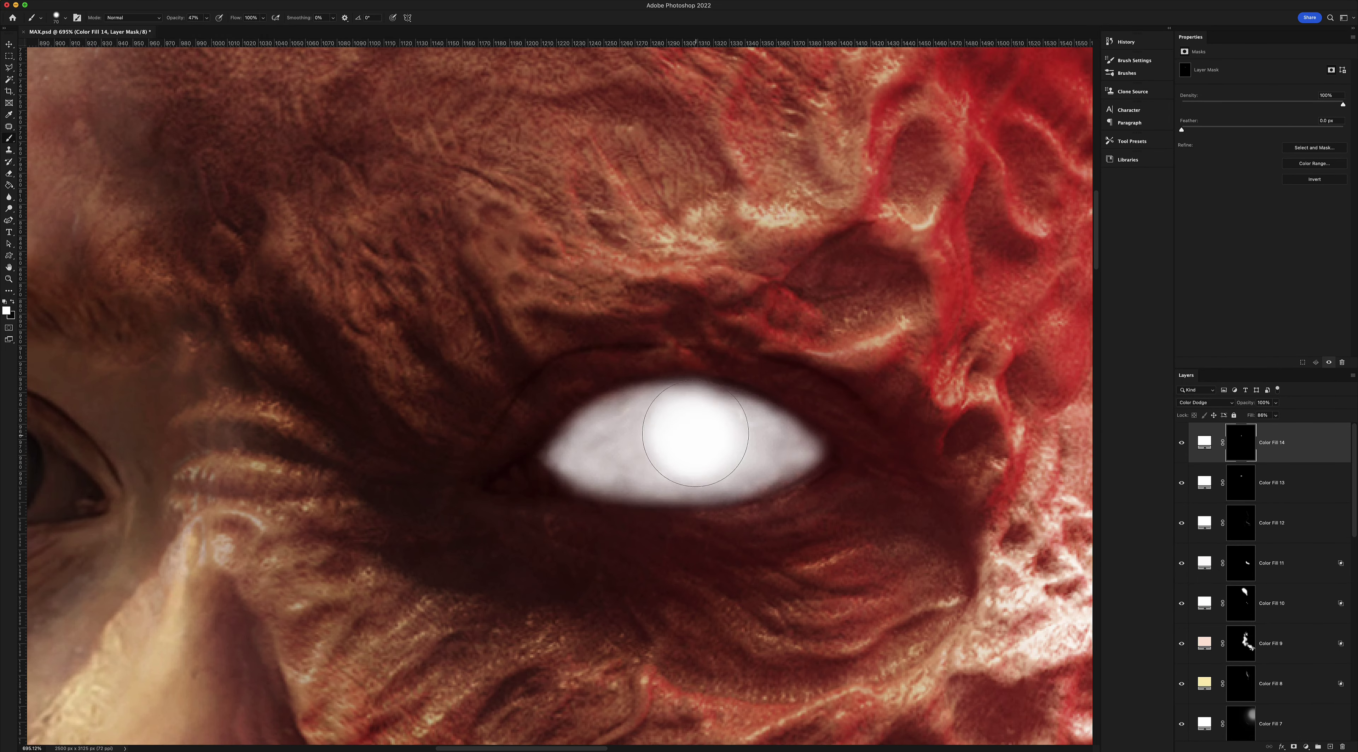
pyautogui.click(697, 437)
# Brighten the eye white across its left, centre and upper-left edge at 37% brush opacity
pyautogui.hotkey('ctrl', '0')
pyautogui.scroll(5, 722, 448)
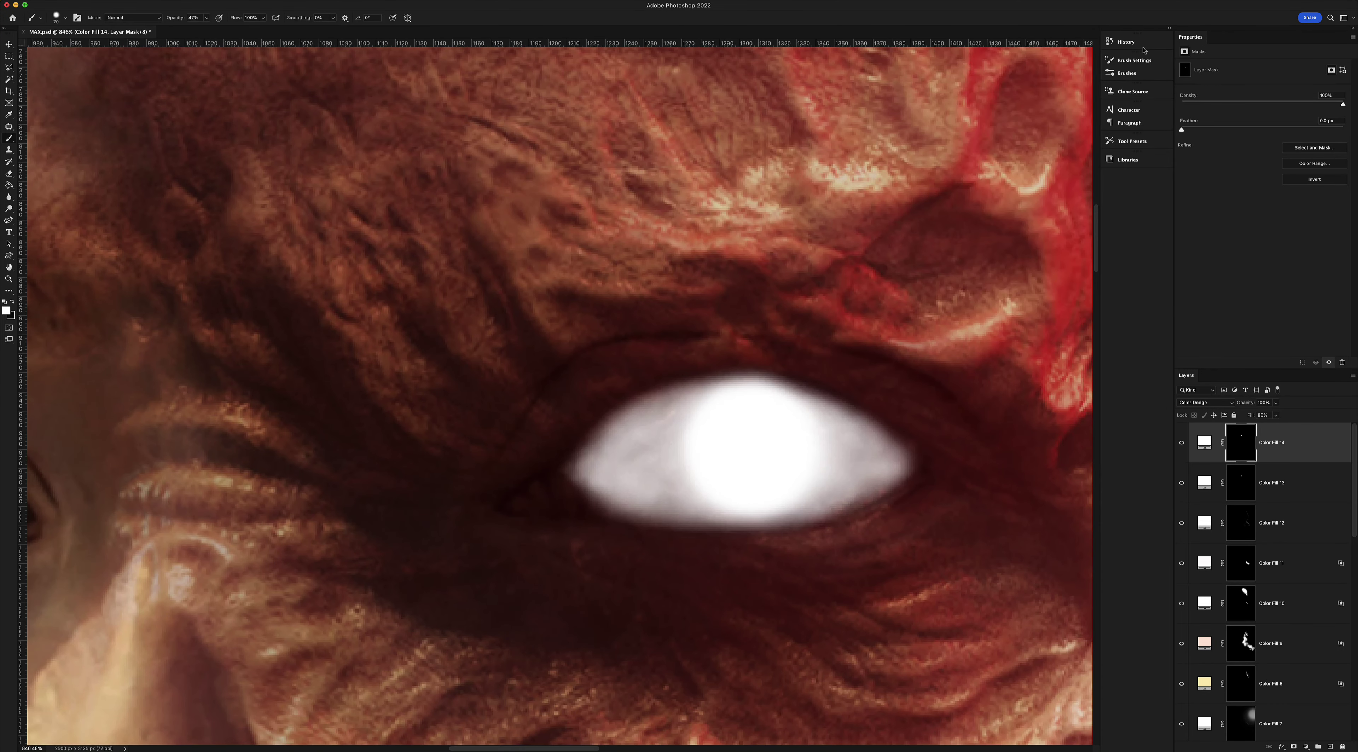
pyautogui.press('3')
pyautogui.press('7')
pyautogui.moveTo(633, 454); pyautogui.dragTo(844, 453)
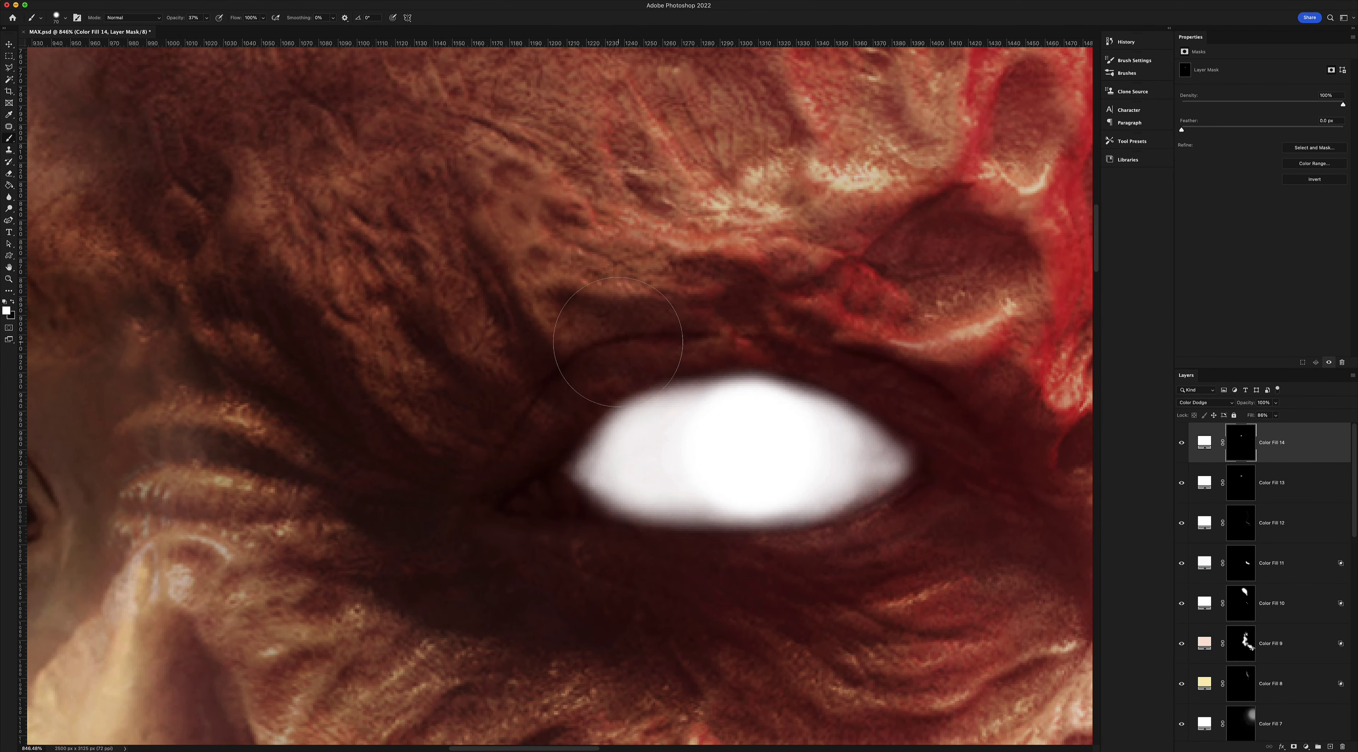
pyautogui.press('[')
pyautogui.press('[')
pyautogui.press('[')
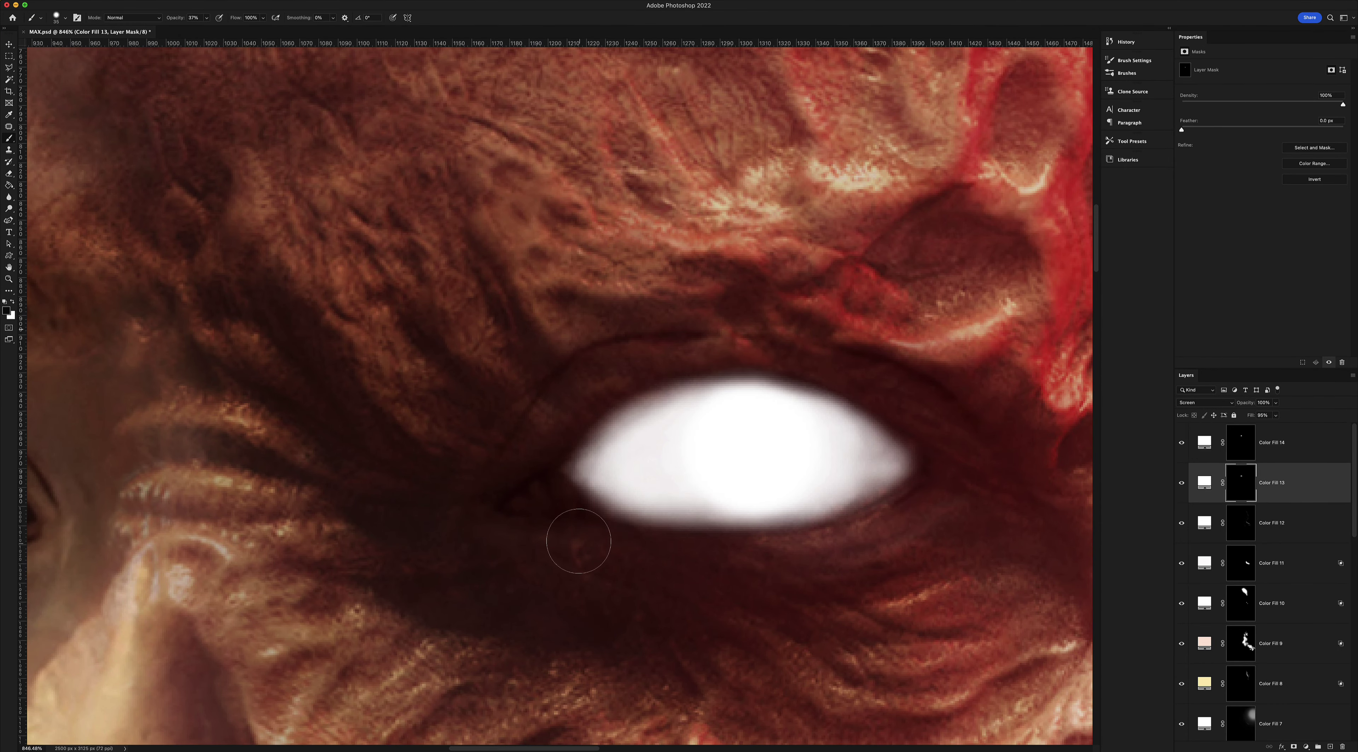
pyautogui.hotkey('alt', '[')
pyautogui.moveTo(585, 453); pyautogui.dragTo(649, 401)
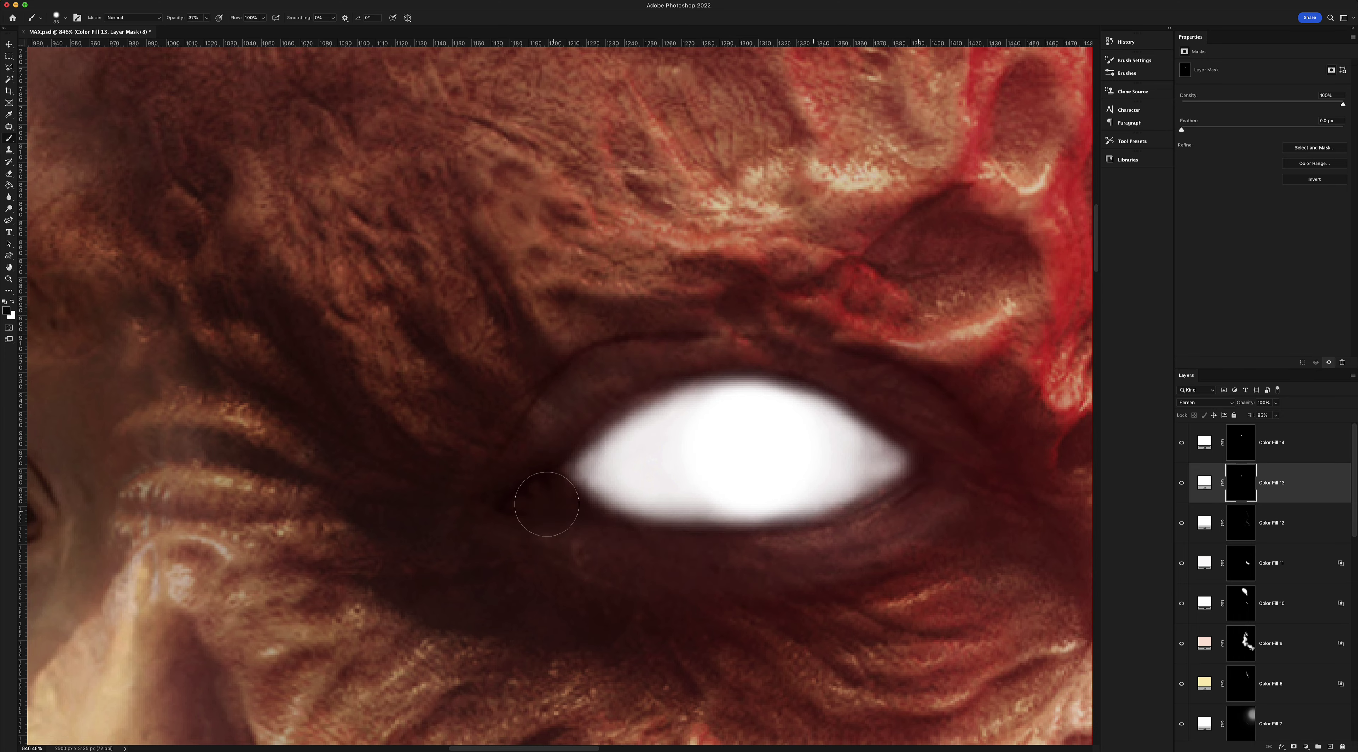
# Paint the eye white brighter along its edge with a smaller brush
pyautogui.scroll(-10, 546, 503)
pyautogui.scroll(15, 646, 416)
pyautogui.press('x')
pyautogui.press('[')
pyautogui.press('[')
pyautogui.press('[')
pyautogui.moveTo(552, 433); pyautogui.dragTo(918, 370)
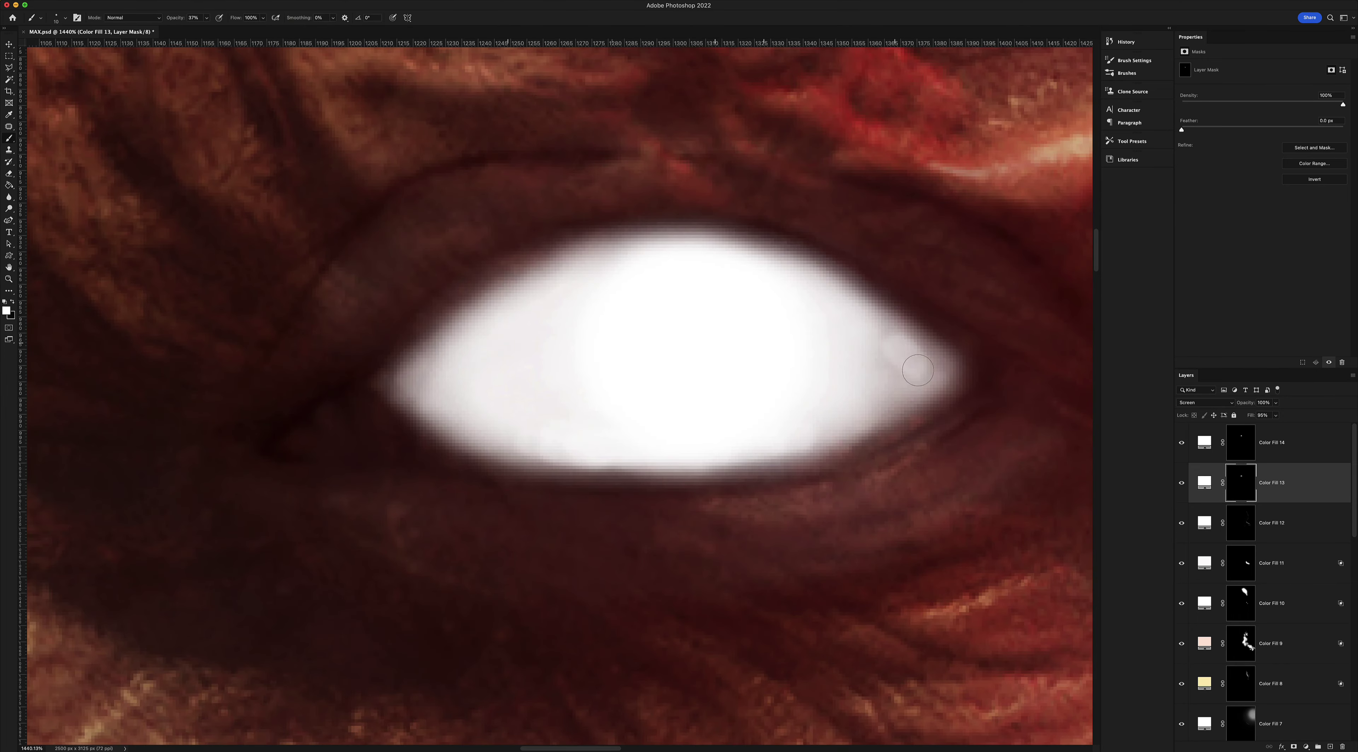
pyautogui.scroll(-3, 918, 370)
pyautogui.scroll(-8, 728, 412)
# Raise Color Fill 14's fill to strengthen the eye glow
pyautogui.press('z')
pyautogui.scroll(5, 680, 395)
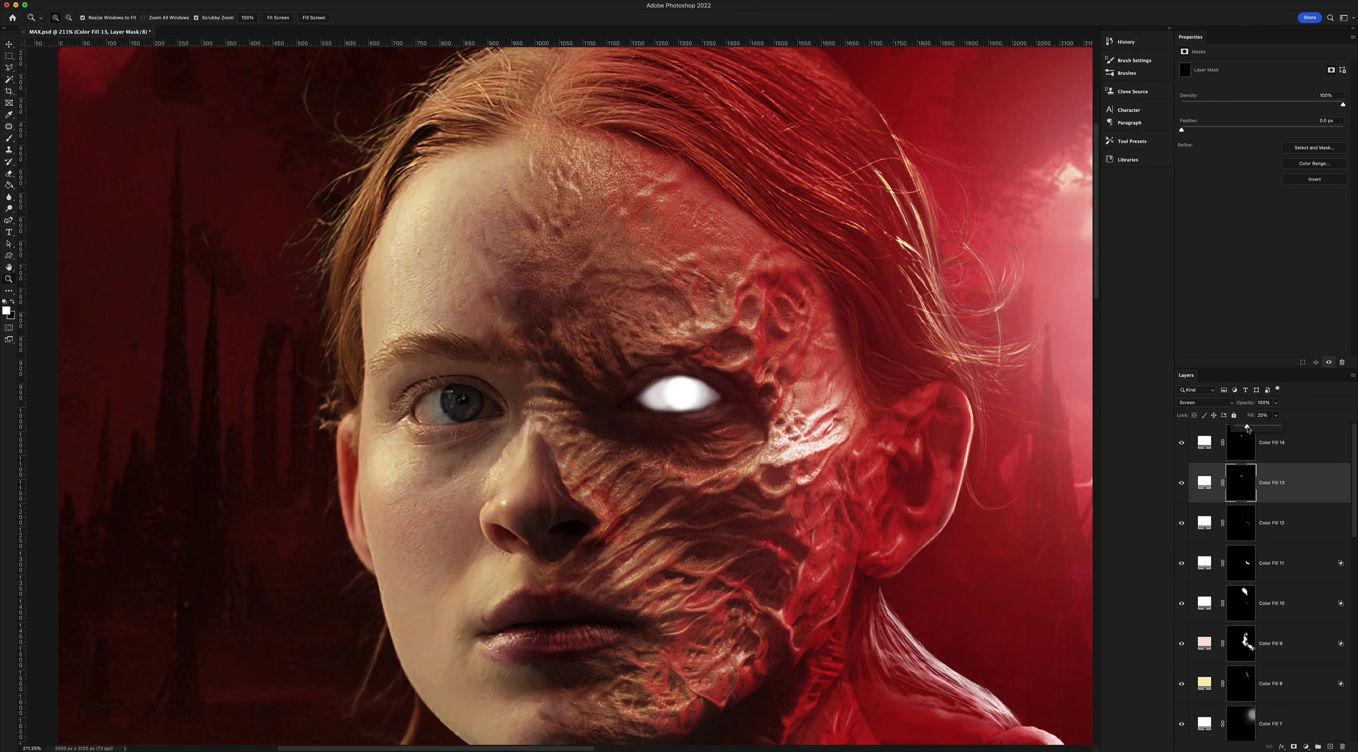
pyautogui.hotkey('alt', ']')
pyautogui.moveTo(1247, 428); pyautogui.dragTo(1267, 429)
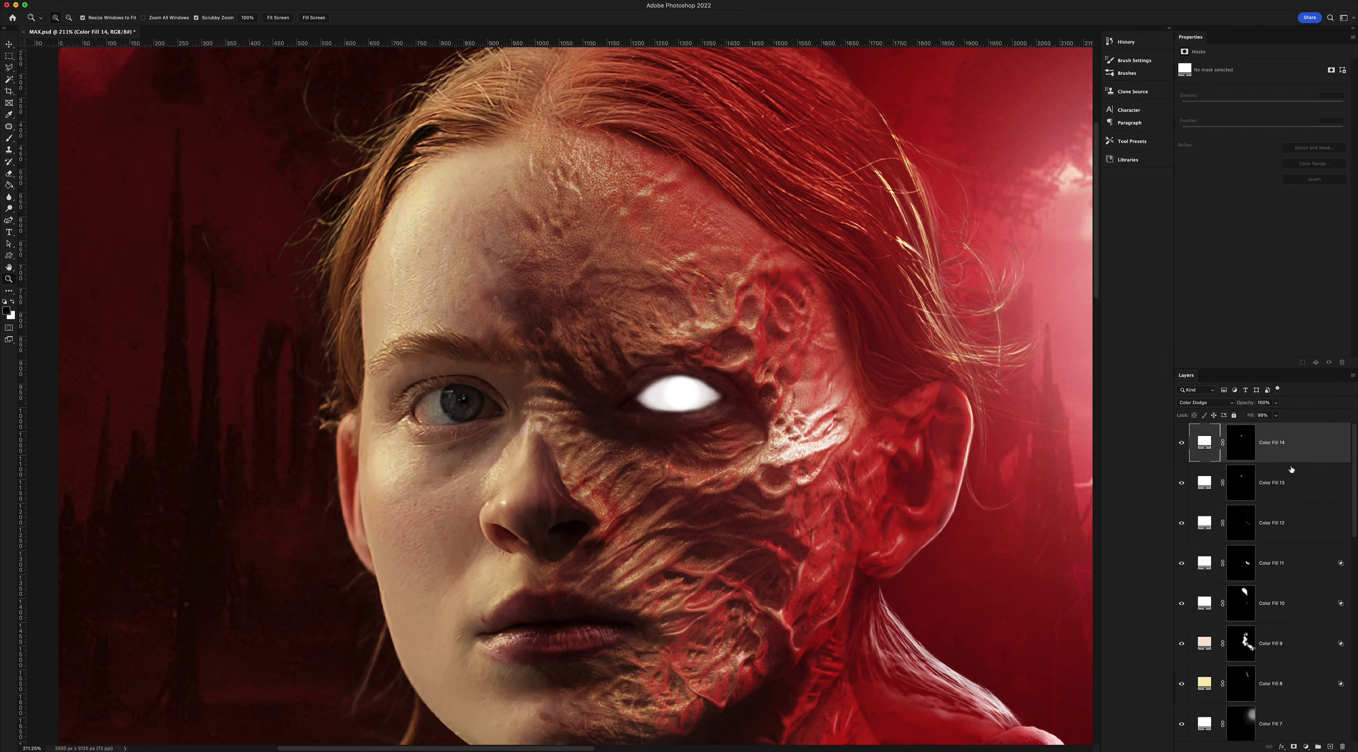
# Add a masked white Screen fill layer, paint a glow spot over the eye, and Gaussian Blur it
pyautogui.press('Return')
pyautogui.hotkey('ctrl', 'i')
pyautogui.press('b')
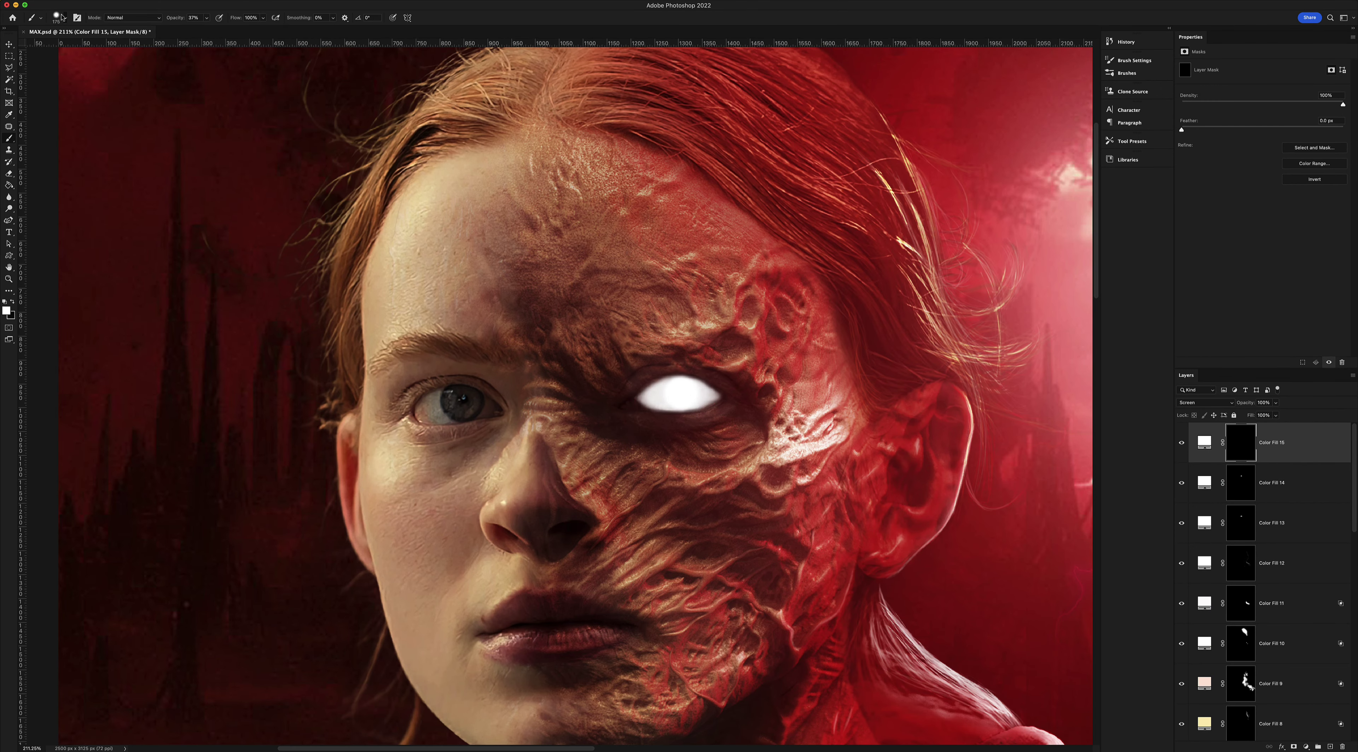
pyautogui.click(679, 394)
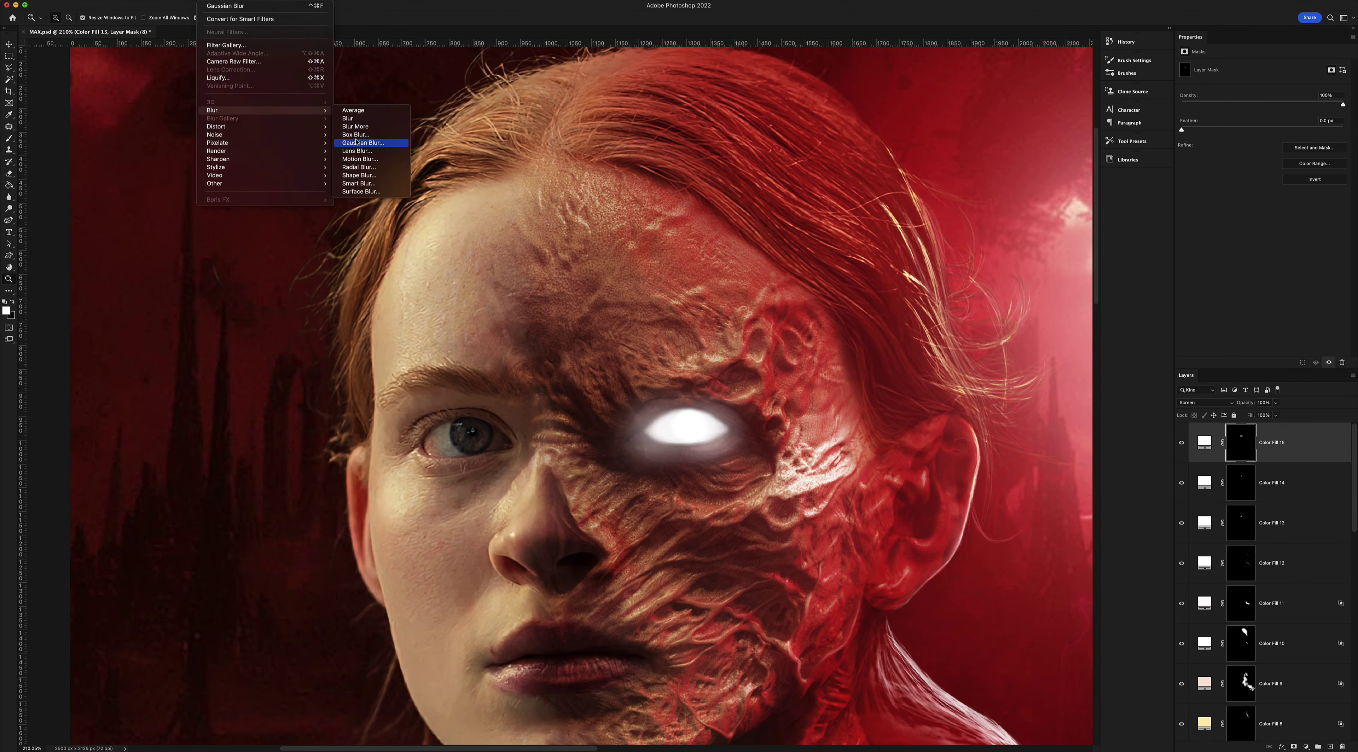
pyautogui.click(364, 140)
pyautogui.press('Return')
# Zoom out and recentre the poster to view the whole portrait
pyautogui.press('z')
pyautogui.moveTo(654, 369)
pyautogui.mouseDown()
pyautogui.moveTo(625, 386)
pyautogui.moveTo(665, 324)
pyautogui.mouseUp()
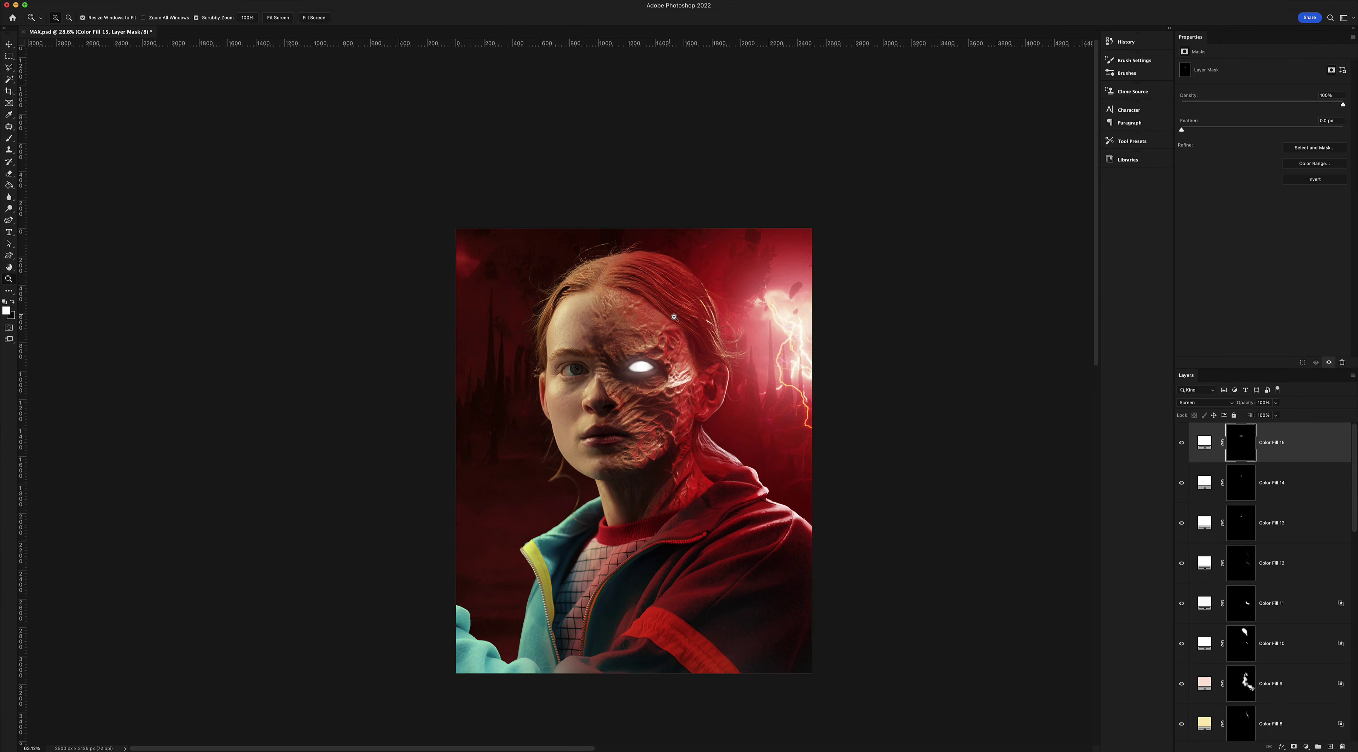
pyautogui.moveTo(665, 324); pyautogui.dragTo(684, 318)
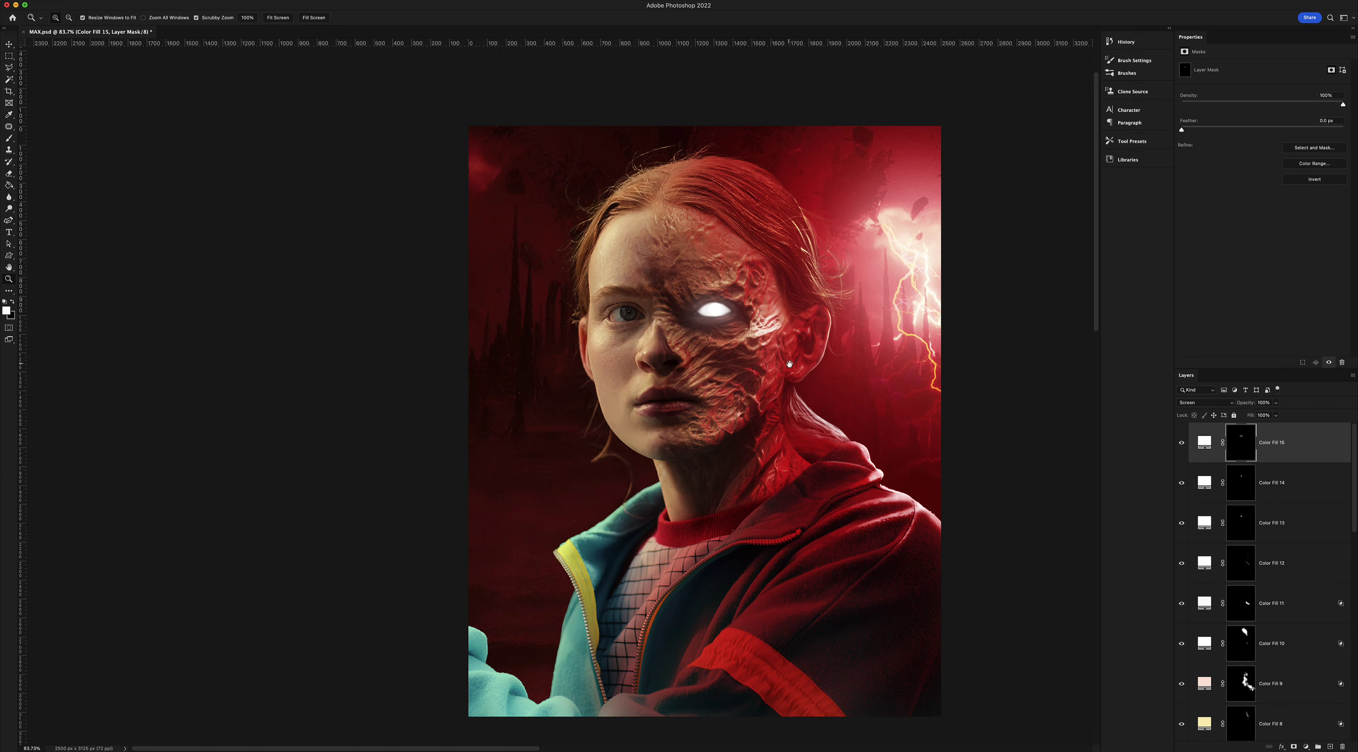
pyautogui.moveTo(789, 364); pyautogui.dragTo(770, 407)
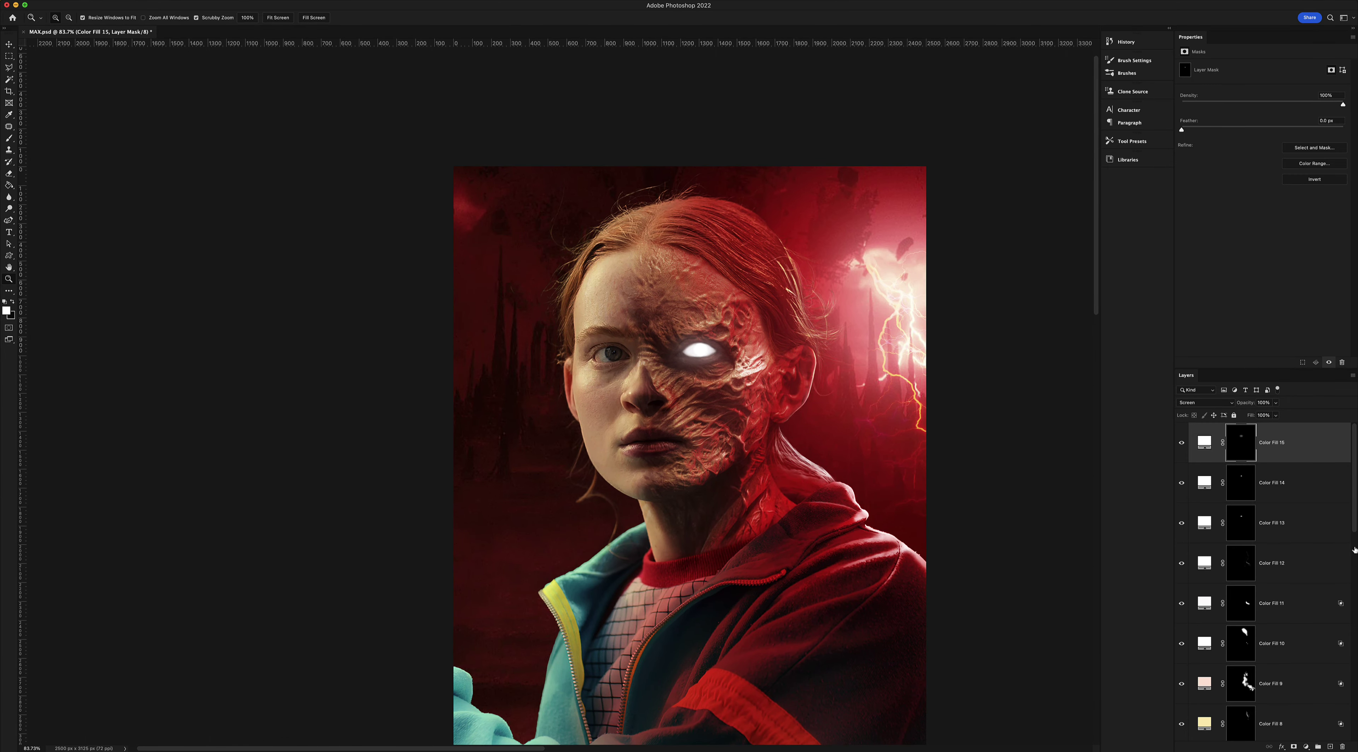
pyautogui.click(1307, 747)
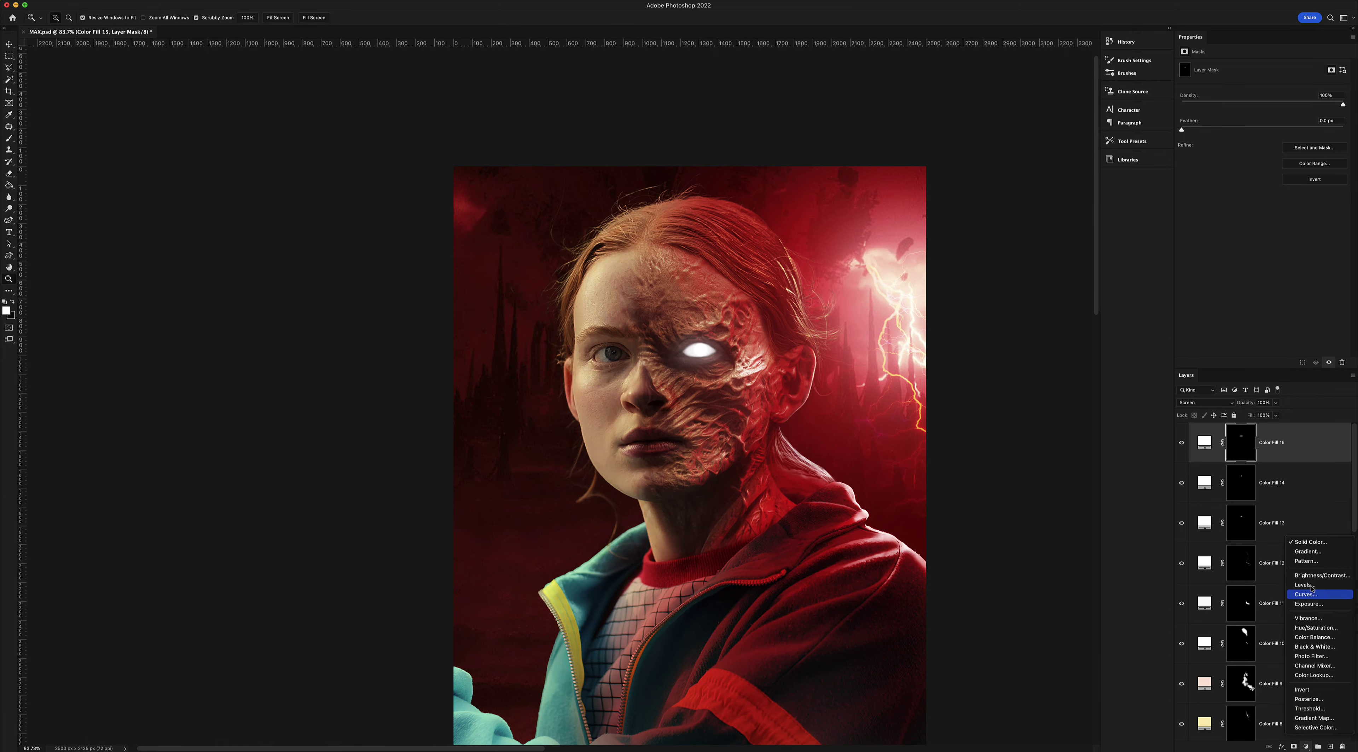
# Add a bright cyan-blue Screen fill layer with its mask inverted to hide it
pyautogui.click(1309, 544)
pyautogui.moveTo(1028, 491)
pyautogui.mouseDown()
pyautogui.moveTo(1034, 435)
pyautogui.moveTo(1037, 454)
pyautogui.mouseUp()
pyautogui.click(1013, 397)
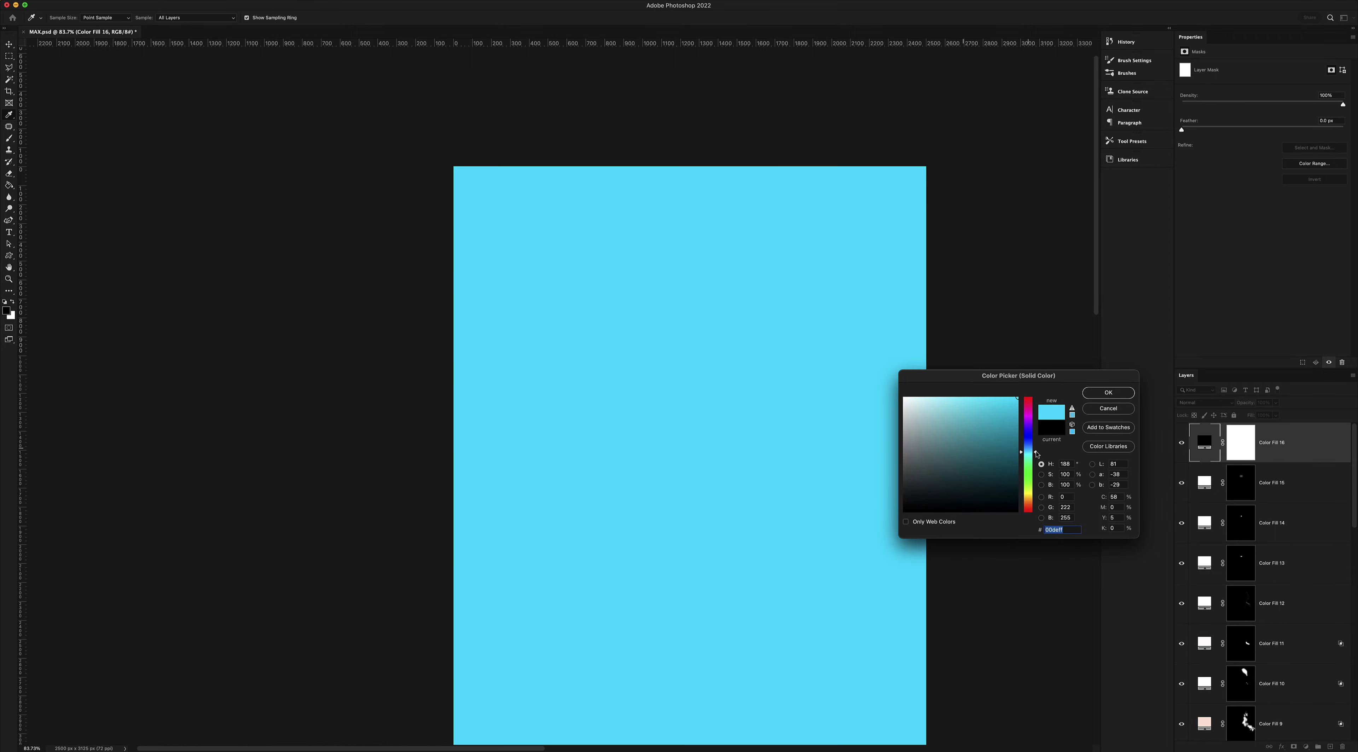
pyautogui.moveTo(1036, 453); pyautogui.dragTo(1036, 448)
pyautogui.click(1108, 393)
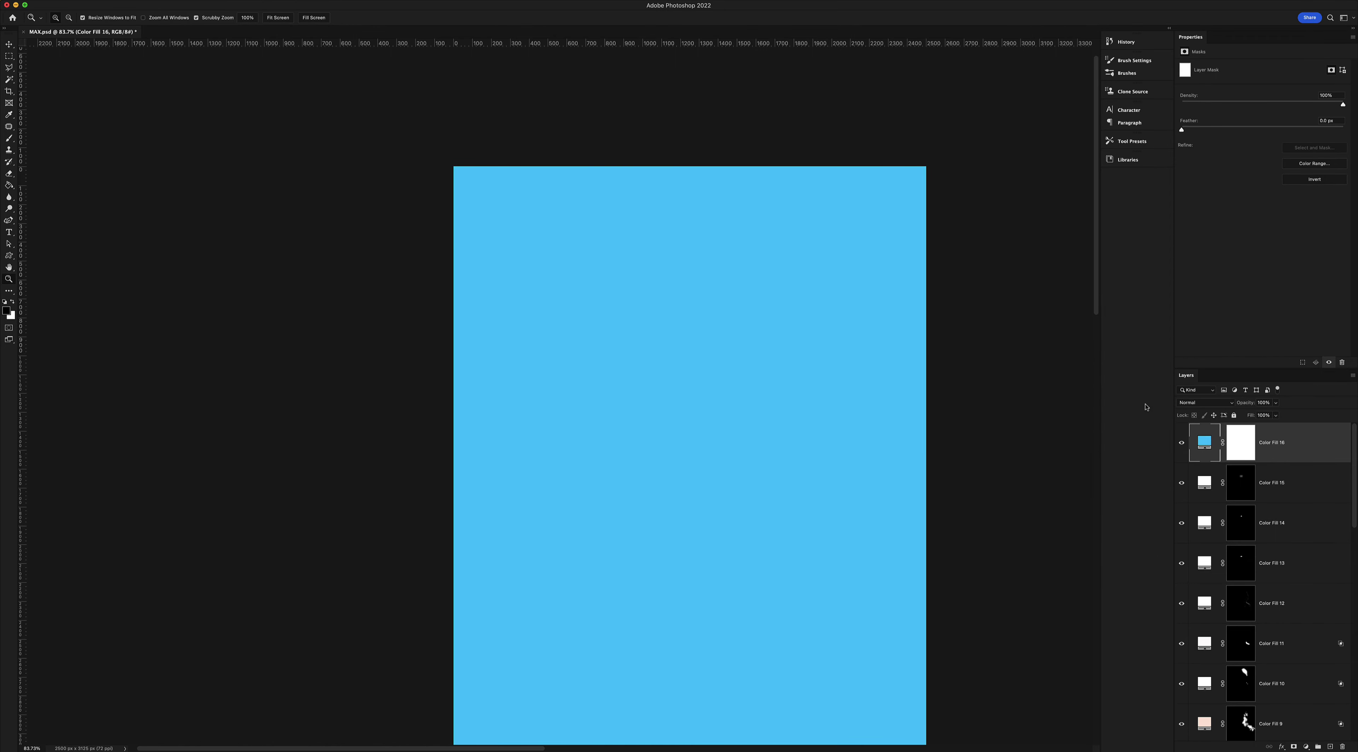
pyautogui.click(1212, 405)
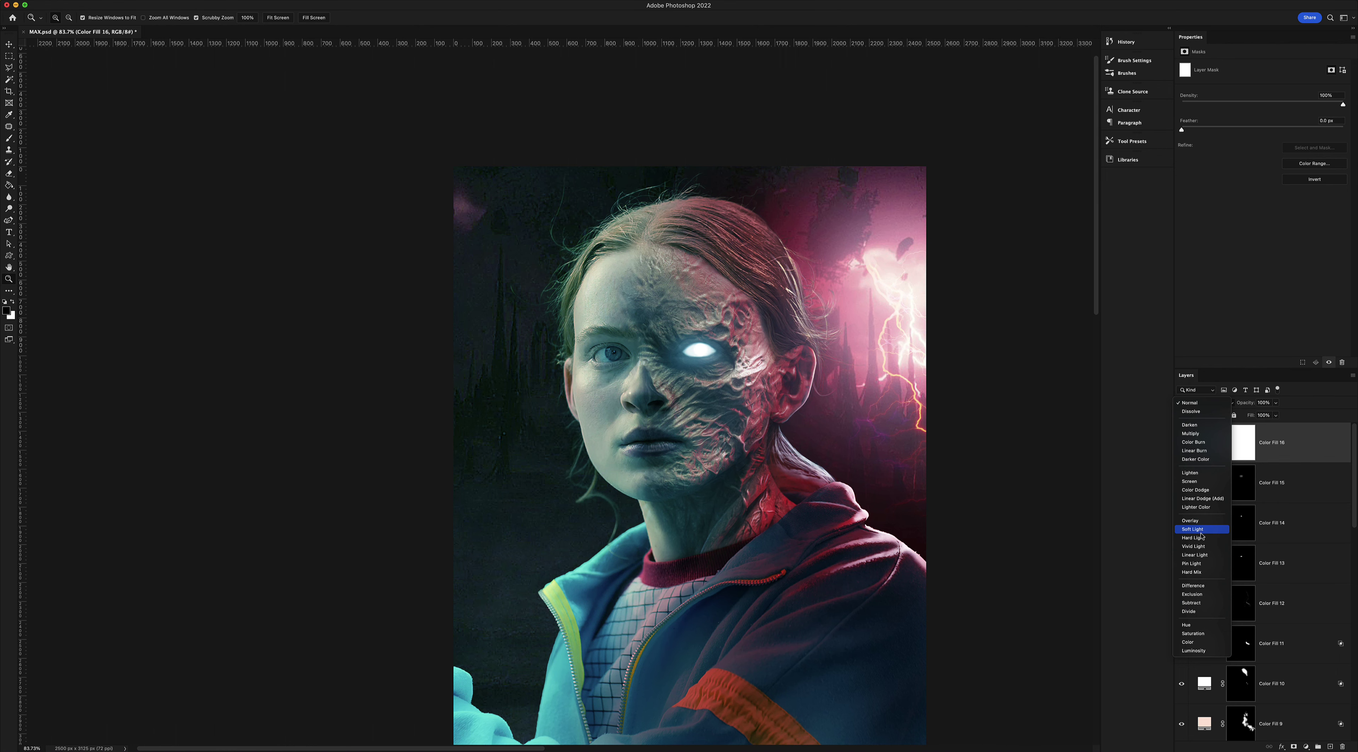
pyautogui.click(1202, 482)
pyautogui.hotkey('ctrl', 'i')
# Invert the Hue/Saturation 1 mask and paint blue into the left background
pyautogui.scroll(-10, 1291, 571)
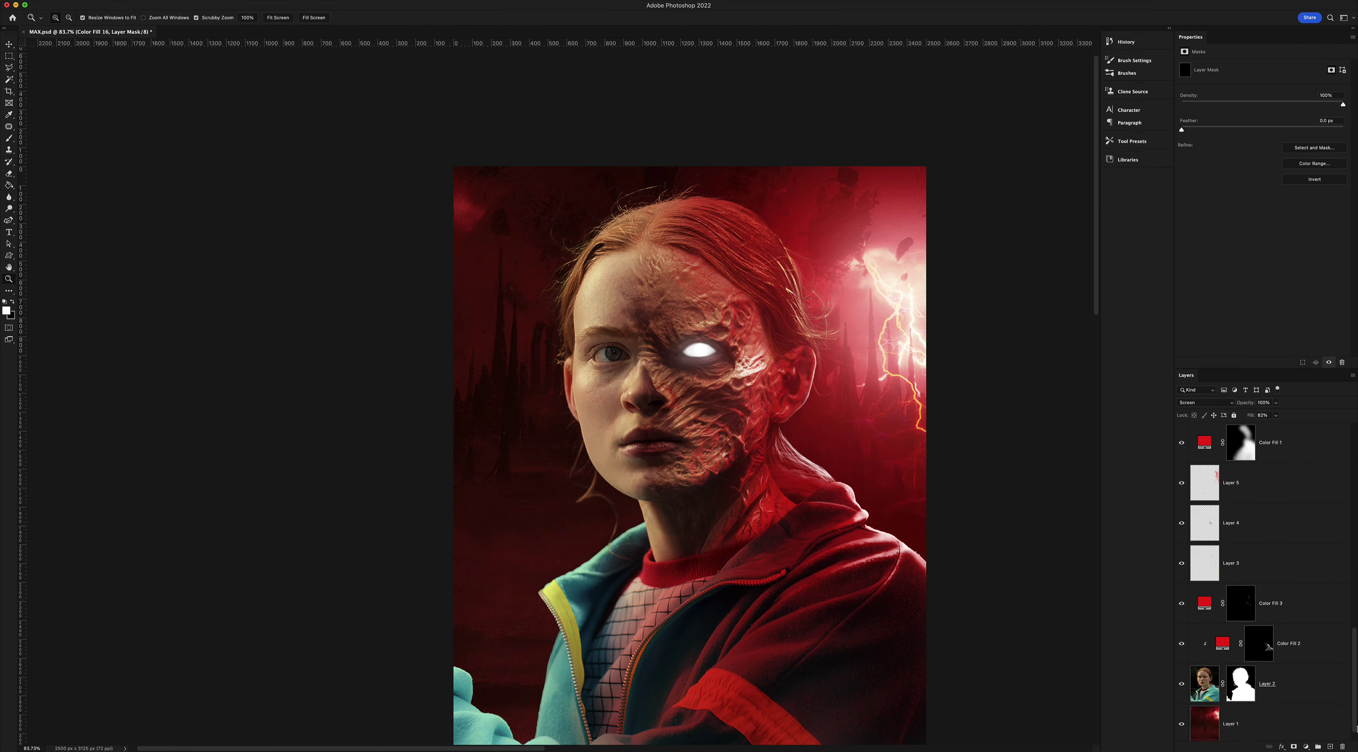
pyautogui.click(1276, 680)
pyautogui.moveTo(1263, 101); pyautogui.dragTo(1202, 101)
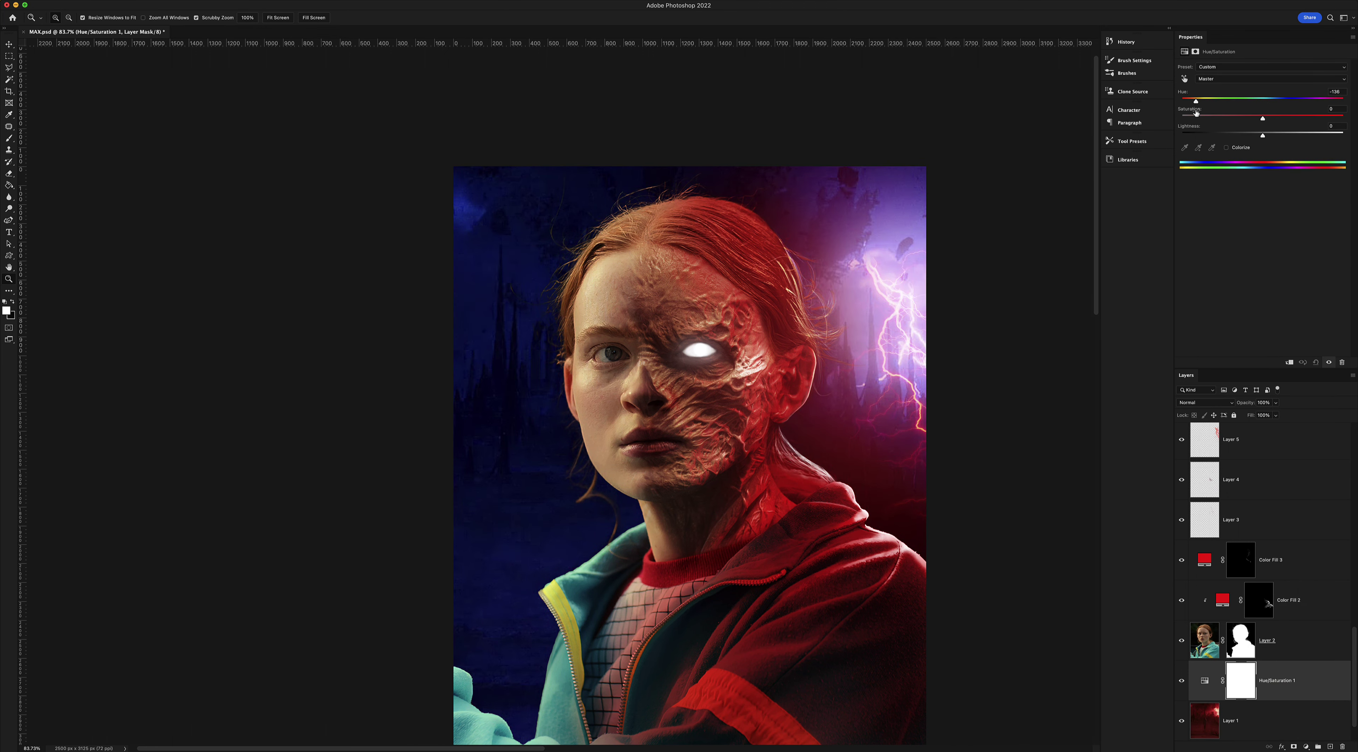
pyautogui.click(1195, 51)
pyautogui.hotkey('ctrl', 'i')
pyautogui.press('b')
pyautogui.moveTo(548, 252); pyautogui.dragTo(445, 439)
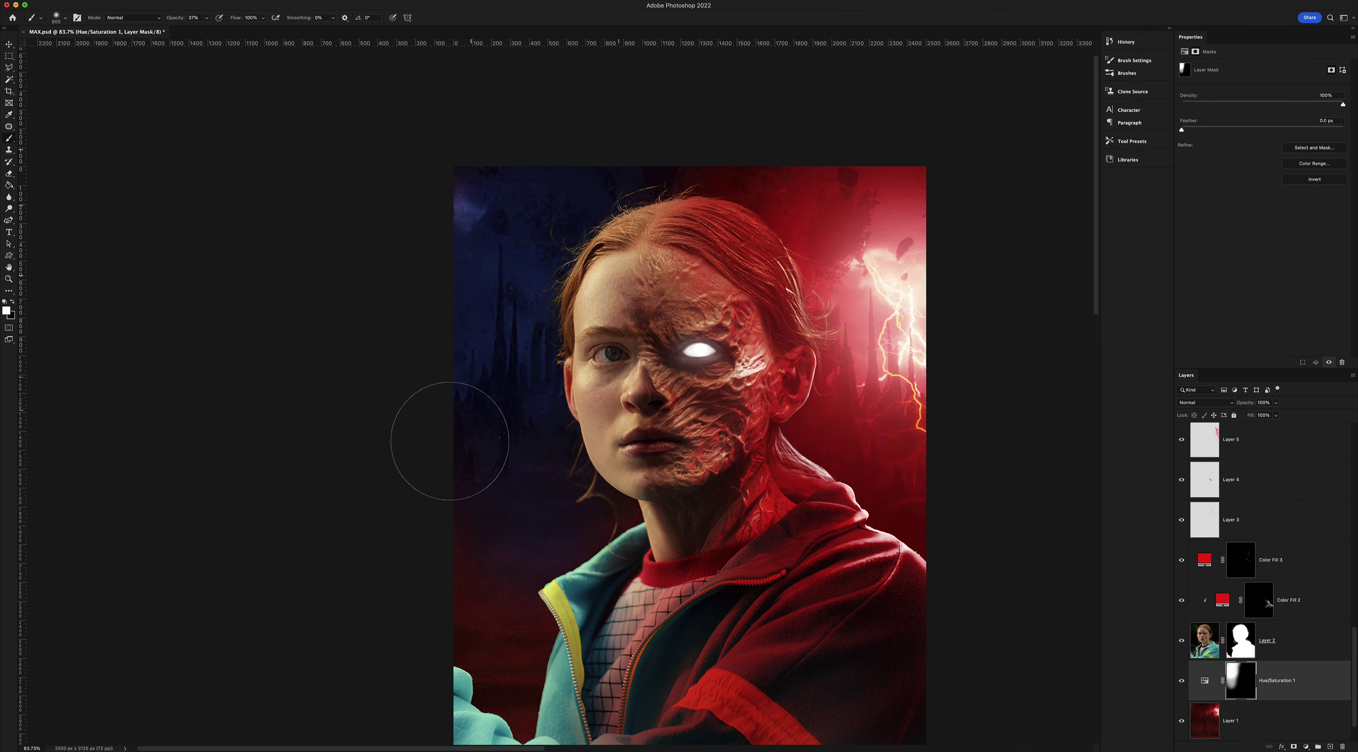
# Paint blue along the left edge of the background on Color Fill 16 at 15% brush opacity
pyautogui.hotkey('alt', '.')
pyautogui.click(543, 227)
pyautogui.hotkey('ctrl', 'z')
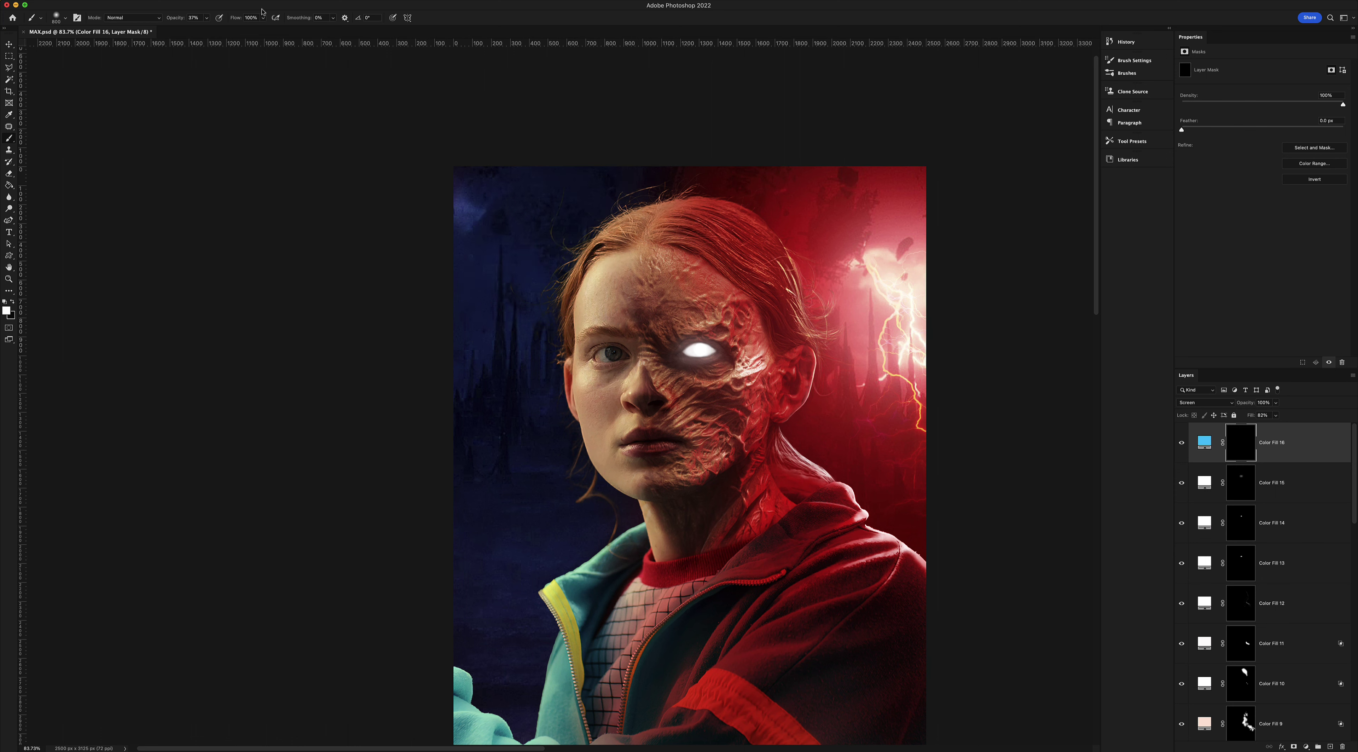
pyautogui.press('1')
pyautogui.press('5')
pyautogui.moveTo(561, 182); pyautogui.dragTo(441, 610)
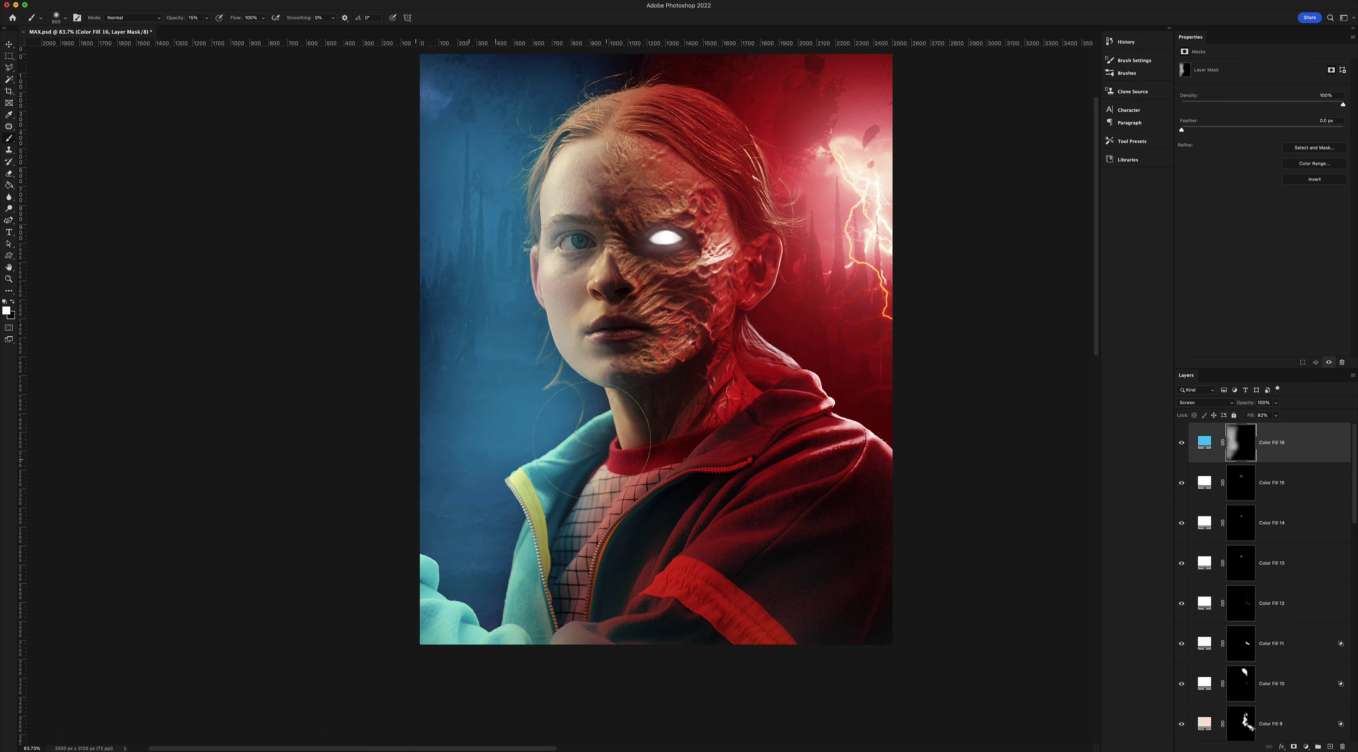
# Add a #0000ff Overlay fill at 77%, mask it onto the left side, then select Layer 6
pyautogui.hotkey('ctrl', 'alt', 'shift', 'n')
pyautogui.write('0000ff')
pyautogui.press('Return')
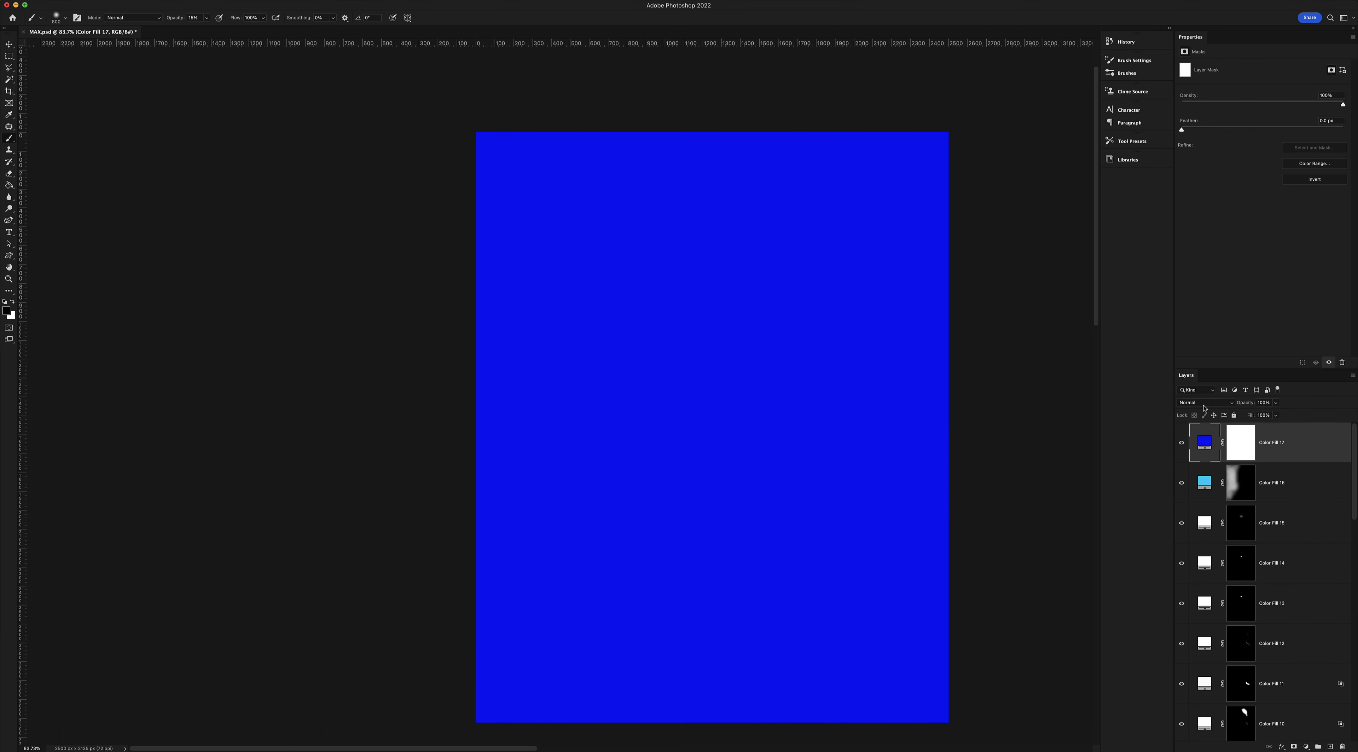
pyautogui.click(1204, 403)
pyautogui.click(1197, 522)
pyautogui.moveTo(1267, 428); pyautogui.dragTo(1257, 428)
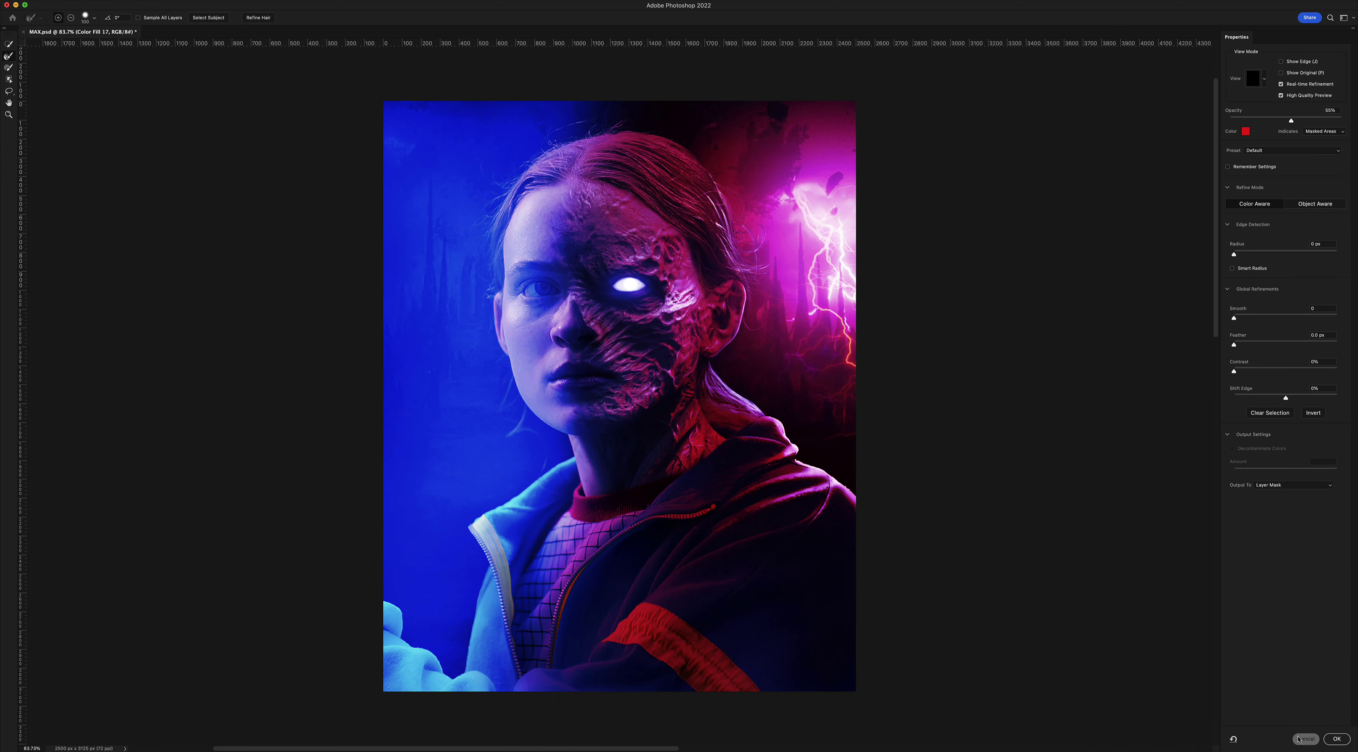
pyautogui.hotkey('ctrl', 'i')
pyautogui.moveTo(506, 169)
pyautogui.mouseDown()
pyautogui.moveTo(538, 388)
pyautogui.moveTo(527, 686)
pyautogui.mouseUp()
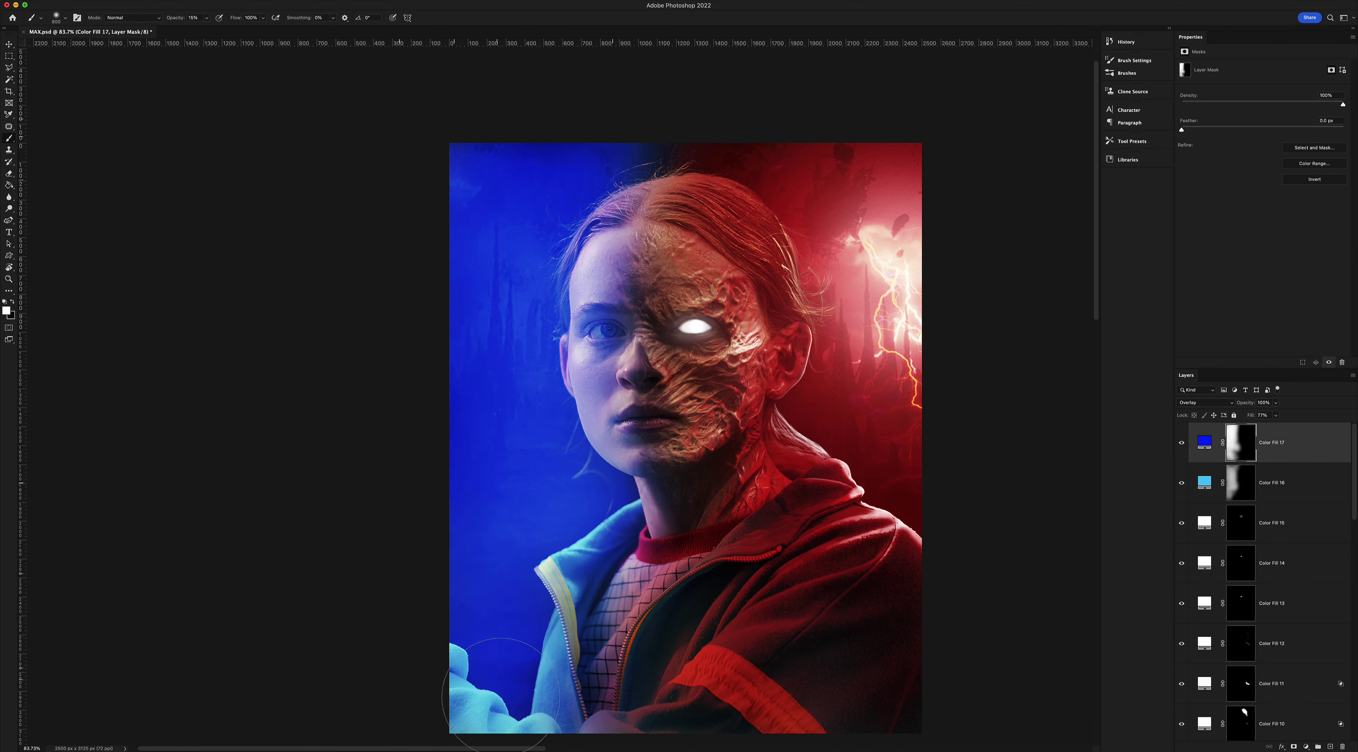
pyautogui.moveTo(707, 463); pyautogui.dragTo(699, 431)
pyautogui.click(1285, 522)
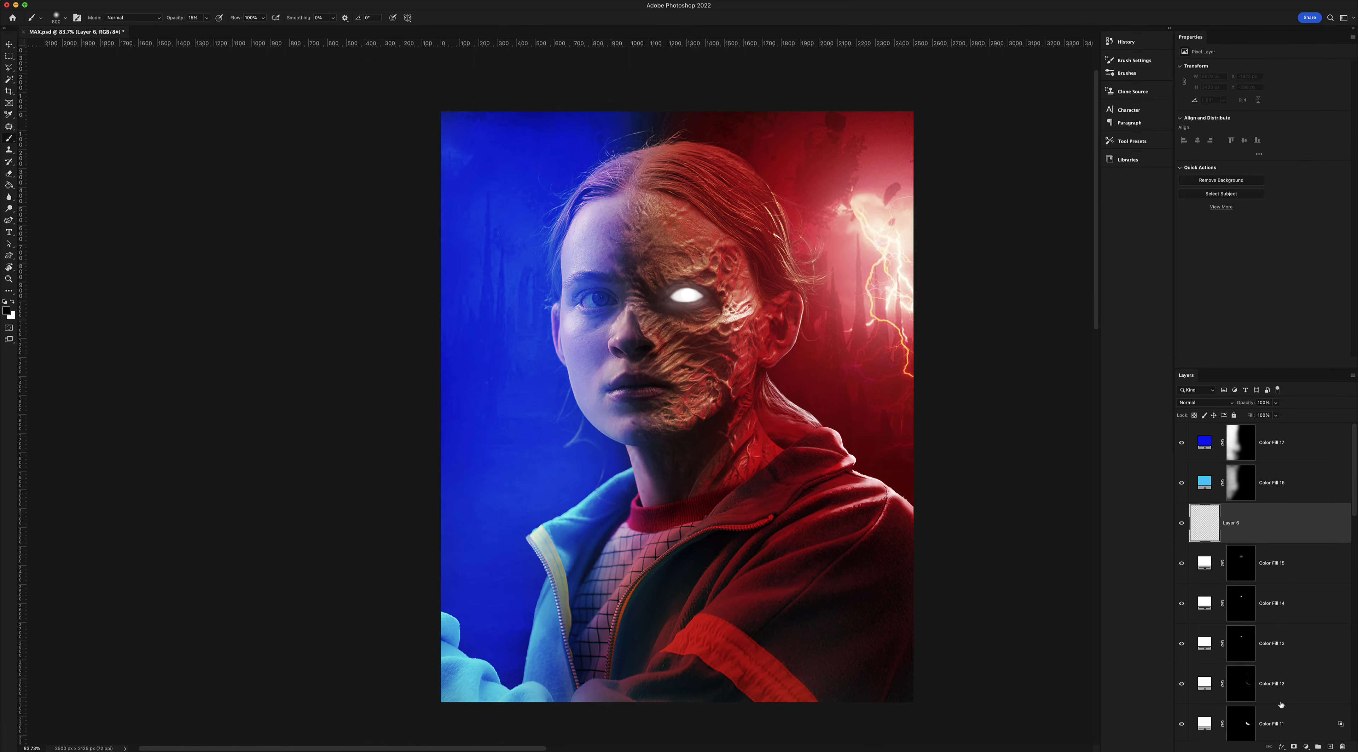
# Launch Boris FX Optics, drag the bolt's end point to reshape it, and recolour it cyan
pyautogui.click(208, 6)
pyautogui.click(364, 201)
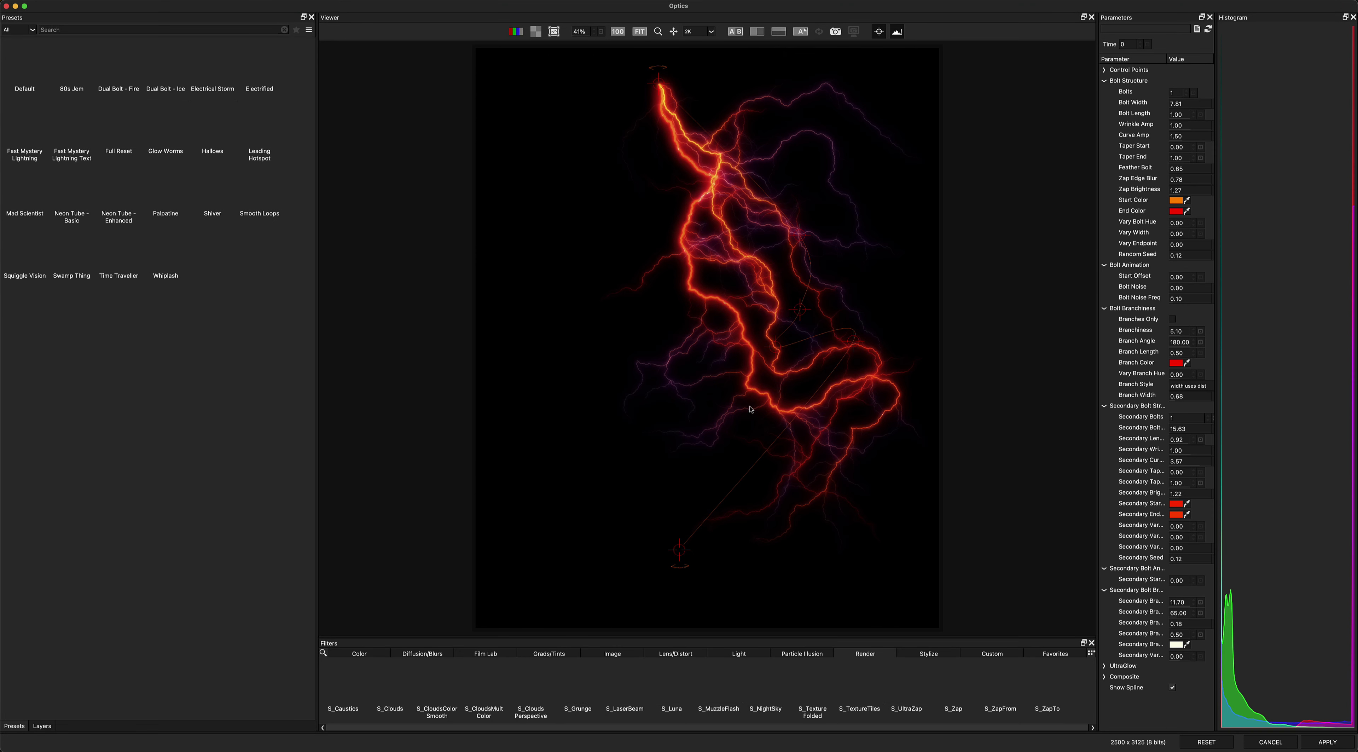
pyautogui.moveTo(746, 400); pyautogui.dragTo(872, 317)
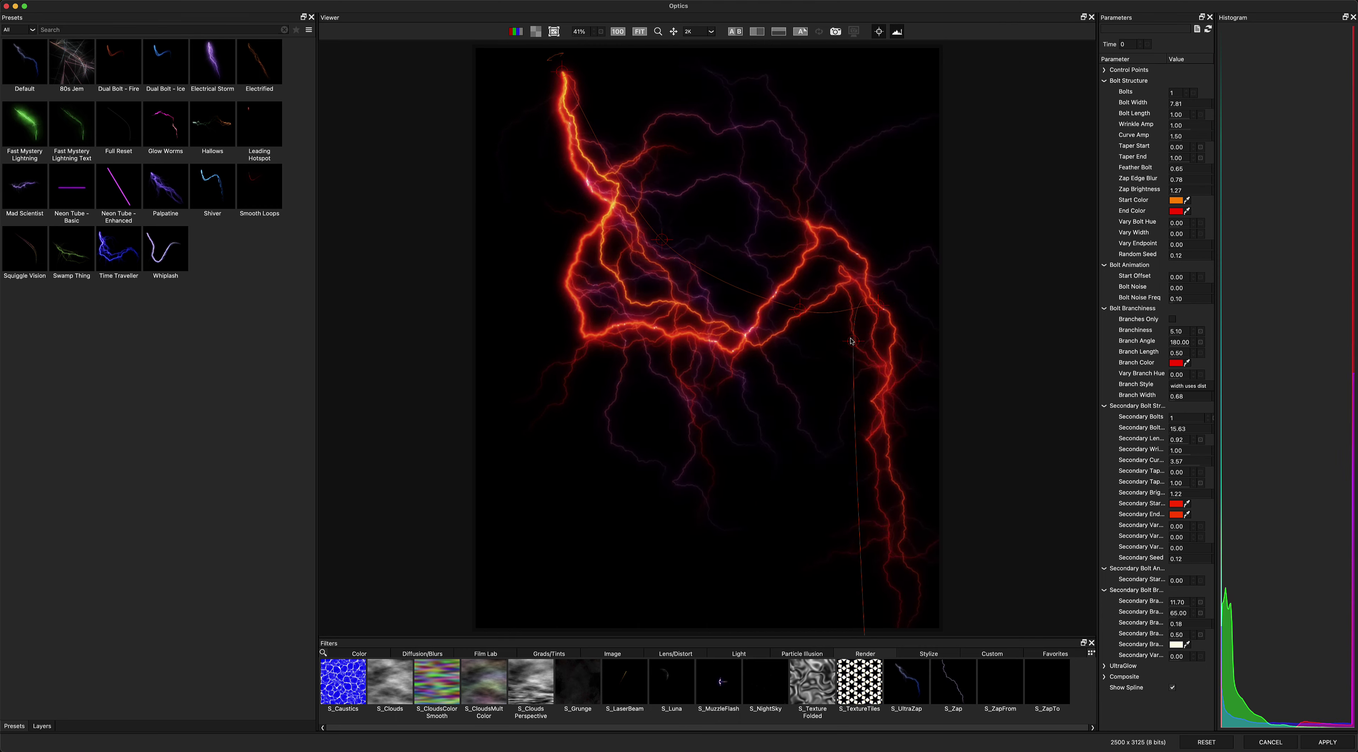
pyautogui.click(1176, 200)
pyautogui.moveTo(34, 668); pyautogui.dragTo(5, 670)
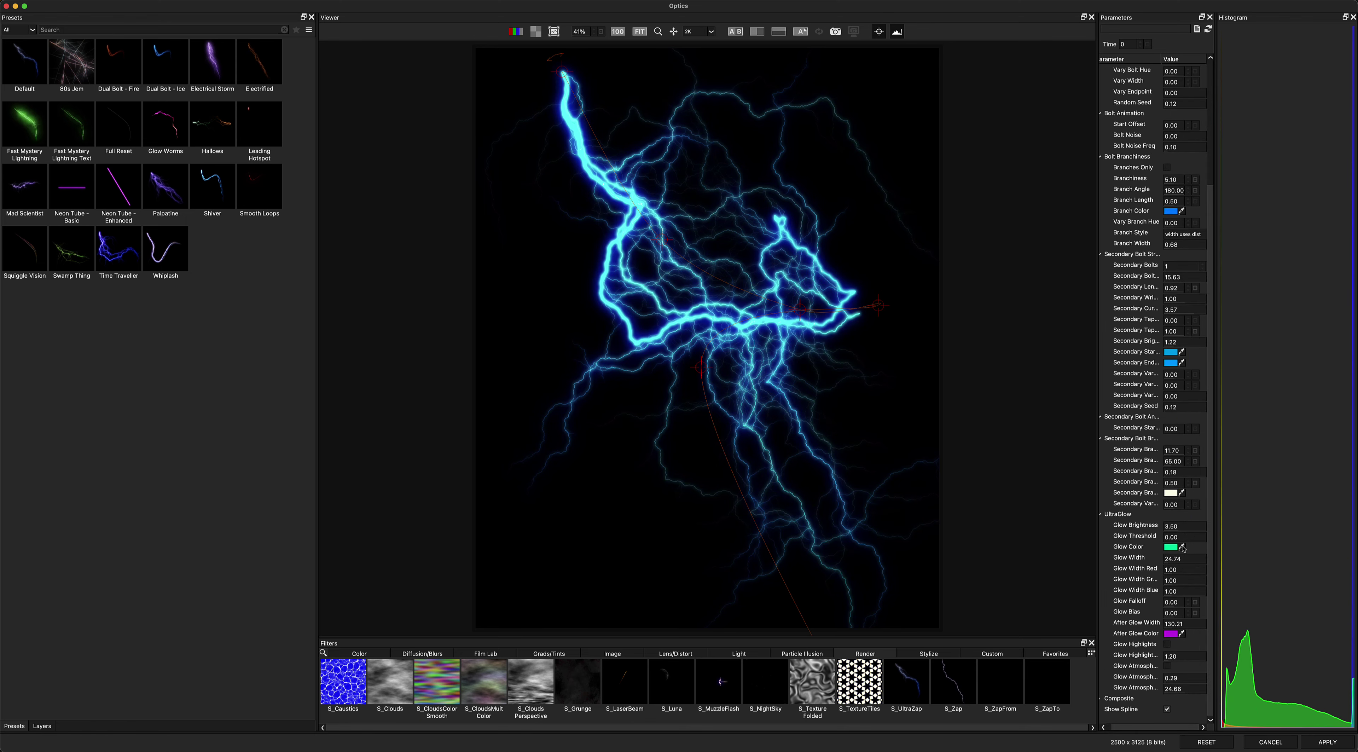
# Screen the lightning, shrink it to about half size, rotate ~46°, and move it left
pyautogui.hotkey('shift', 'alt', 's')
pyautogui.hotkey('ctrl', 't')
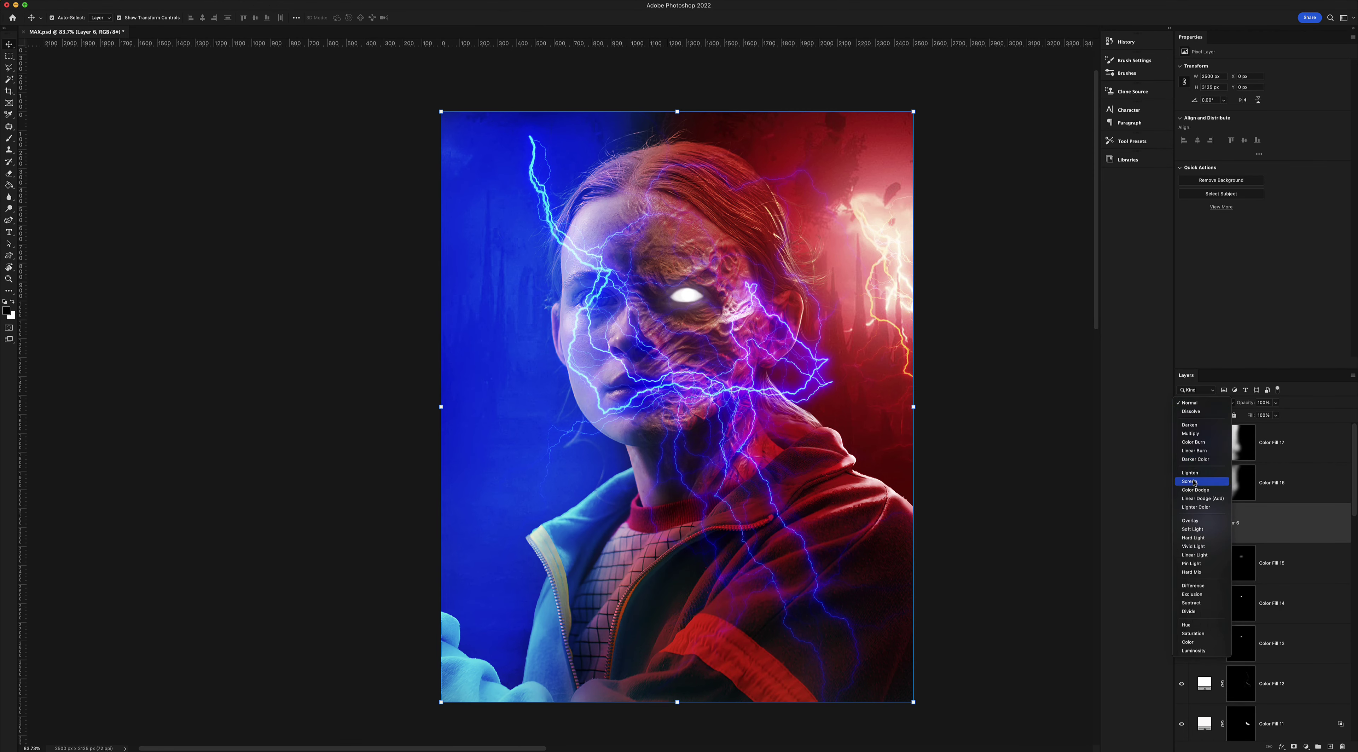
pyautogui.moveTo(914, 702); pyautogui.dragTo(561, 406)
pyautogui.moveTo(369, 317); pyautogui.dragTo(355, 340)
pyautogui.moveTo(492, 354); pyautogui.dragTo(560, 358)
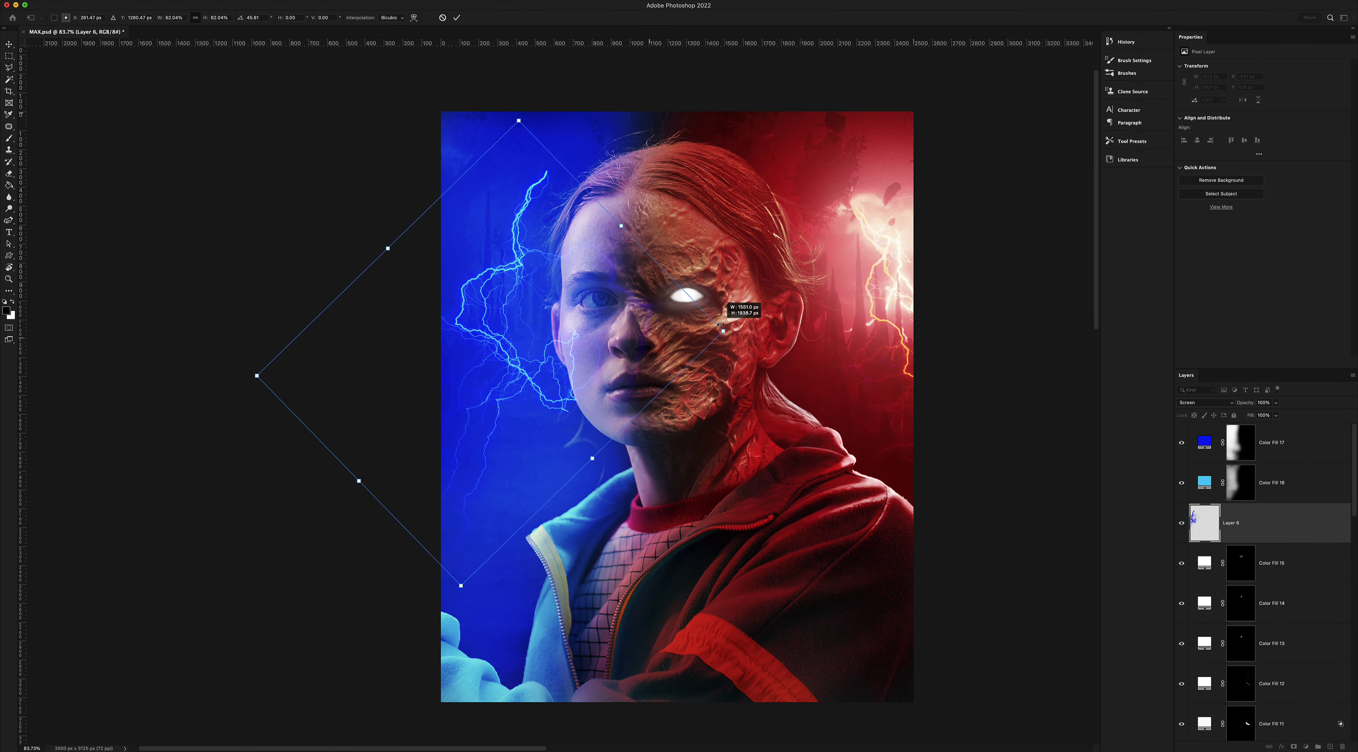
pyautogui.press('Return')
# Soften the lightning with a 3.5 radius Gaussian Blur
pyautogui.scroll(-5, 1265, 528)
pyautogui.click(209, 6)
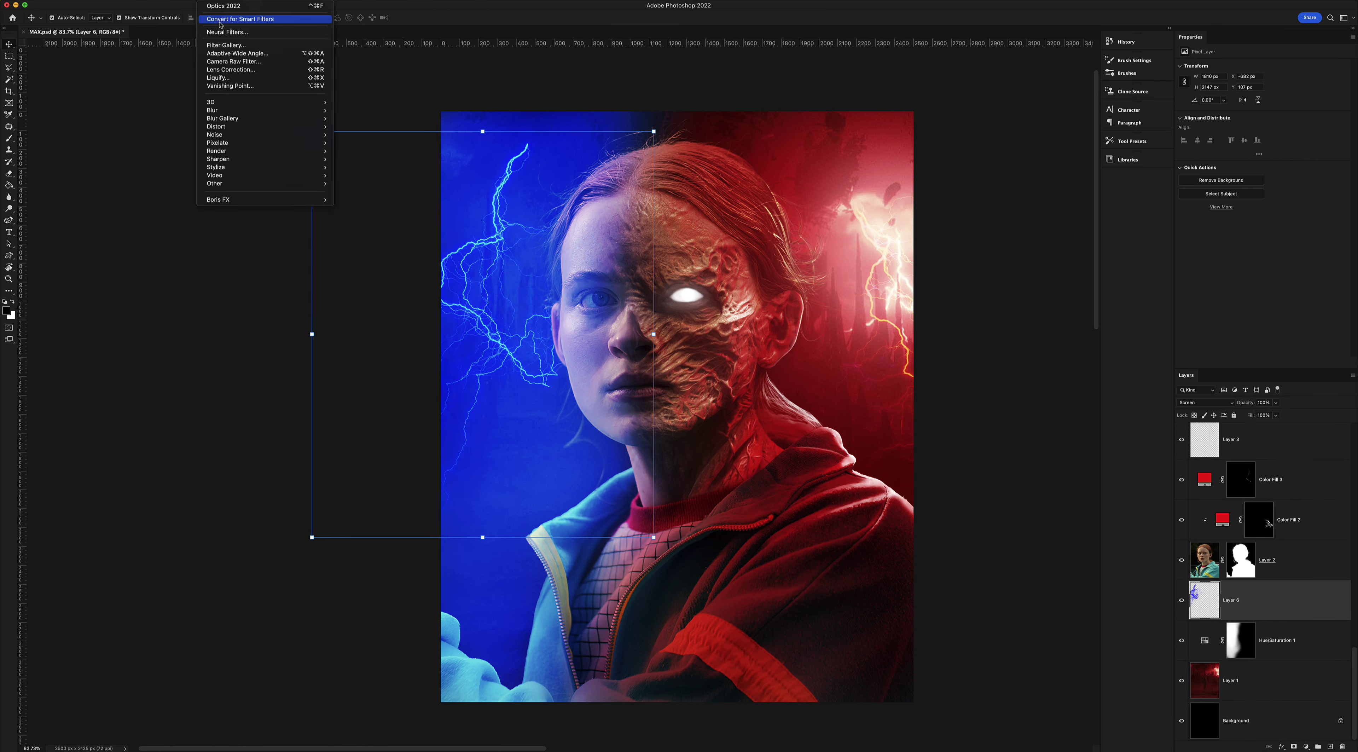
pyautogui.click(364, 153)
pyautogui.click(975, 249)
pyautogui.press('e')
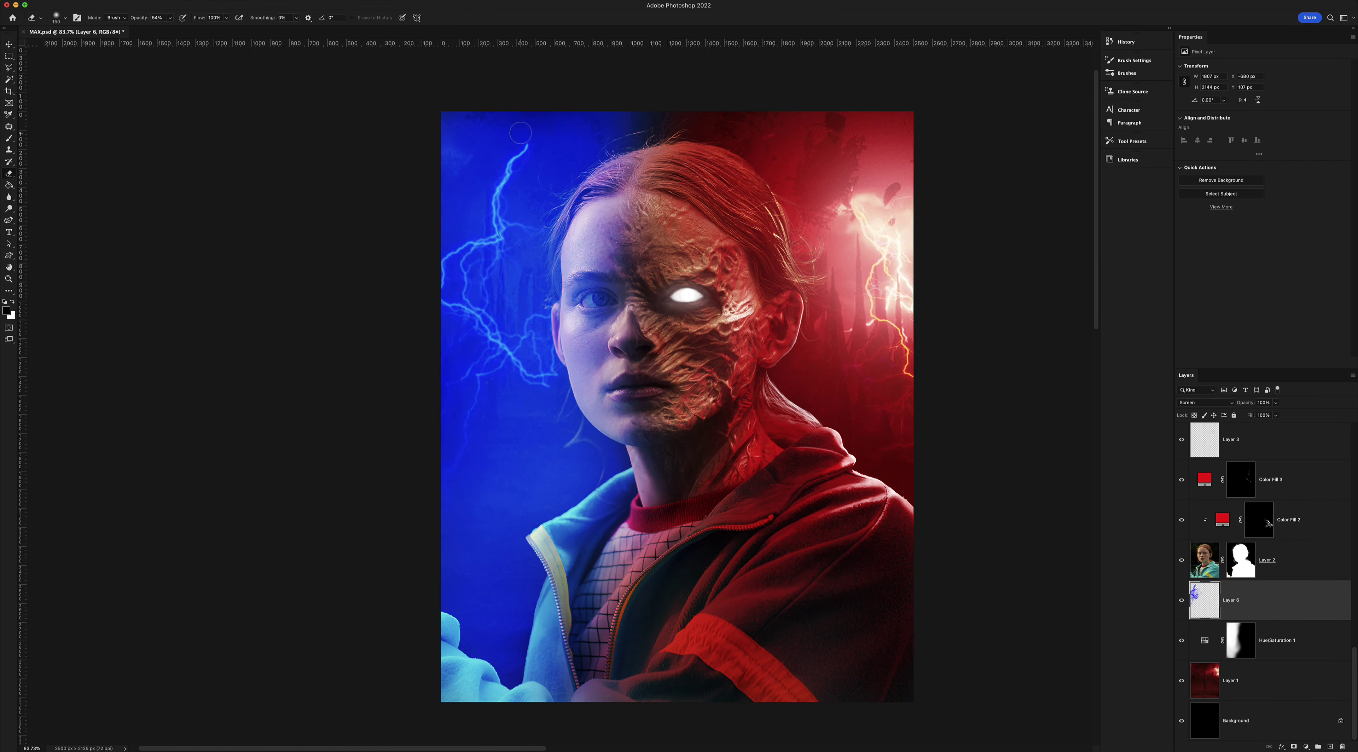
# Add a white Color Dodge fill layer at 60%
pyautogui.click(1306, 748)
pyautogui.click(1302, 528)
pyautogui.click(1109, 393)
pyautogui.click(1205, 403)
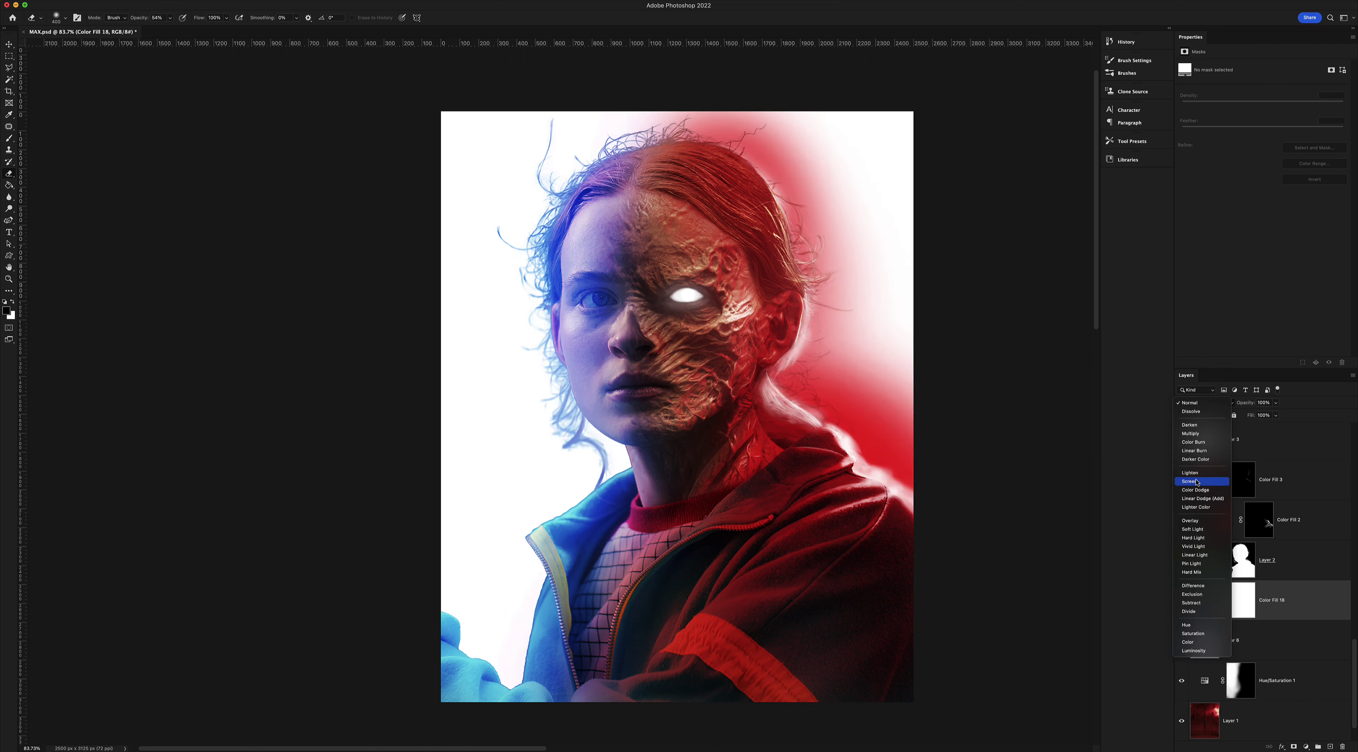
pyautogui.click(1202, 488)
pyautogui.moveTo(1276, 415); pyautogui.dragTo(1258, 432)
# Invert the white fill's mask and paint a soft glow at the upper left
pyautogui.click(1241, 599)
pyautogui.hotkey('ctrl', 'i')
pyautogui.press('x')
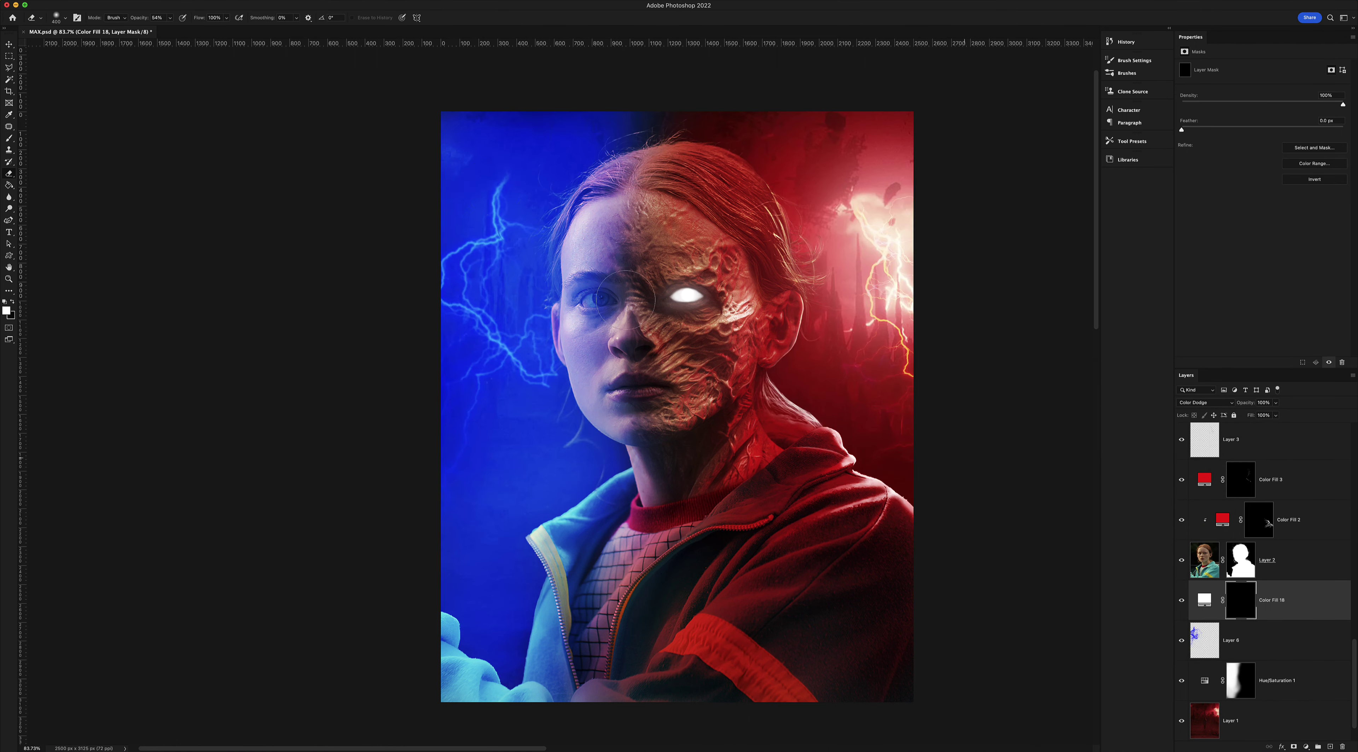
pyautogui.press('b')
pyautogui.moveTo(495, 174); pyautogui.dragTo(544, 321)
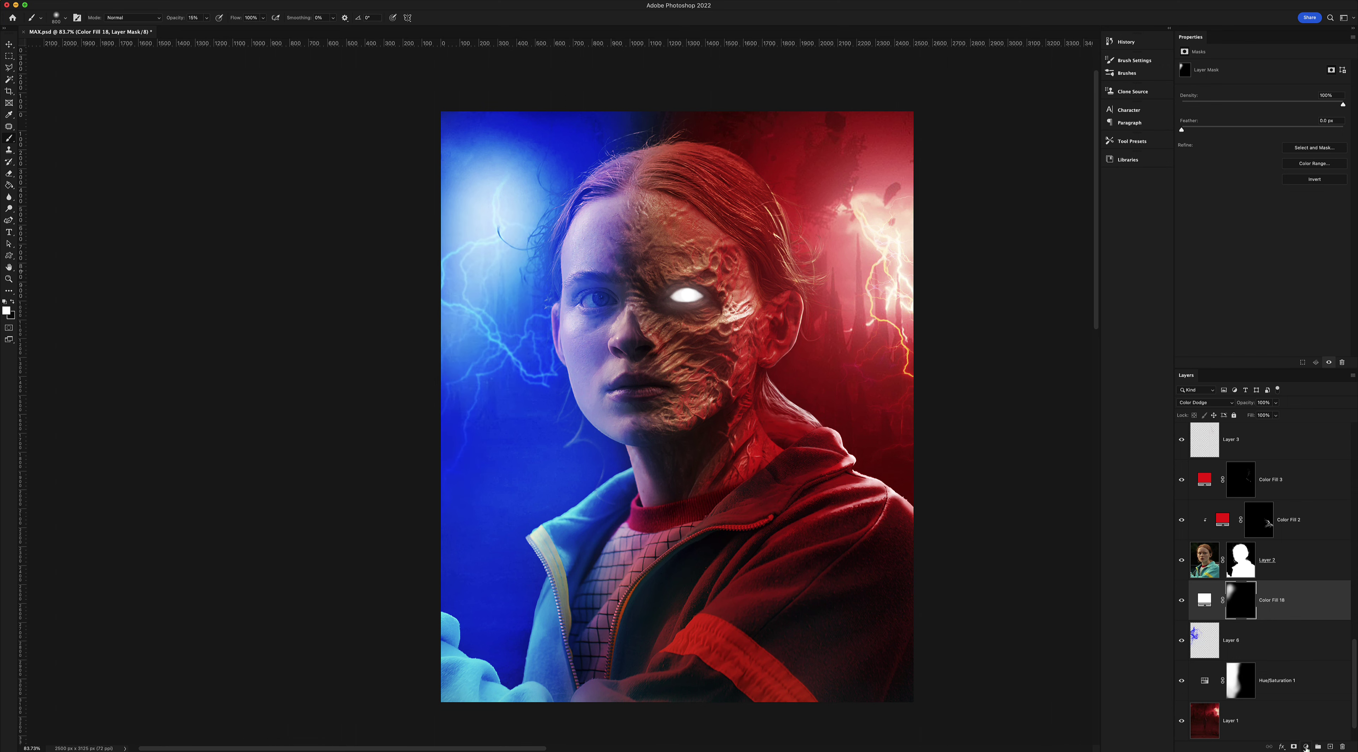
pyautogui.scroll(10, 1313, 593)
# Render an Optics flare on a new black layer, shrink it into the upper left, and set fill to 82%
pyautogui.hotkey('ctrl', 'shift', 'alt', 'n')
pyautogui.hotkey('ctrl', 'alt', 'f')
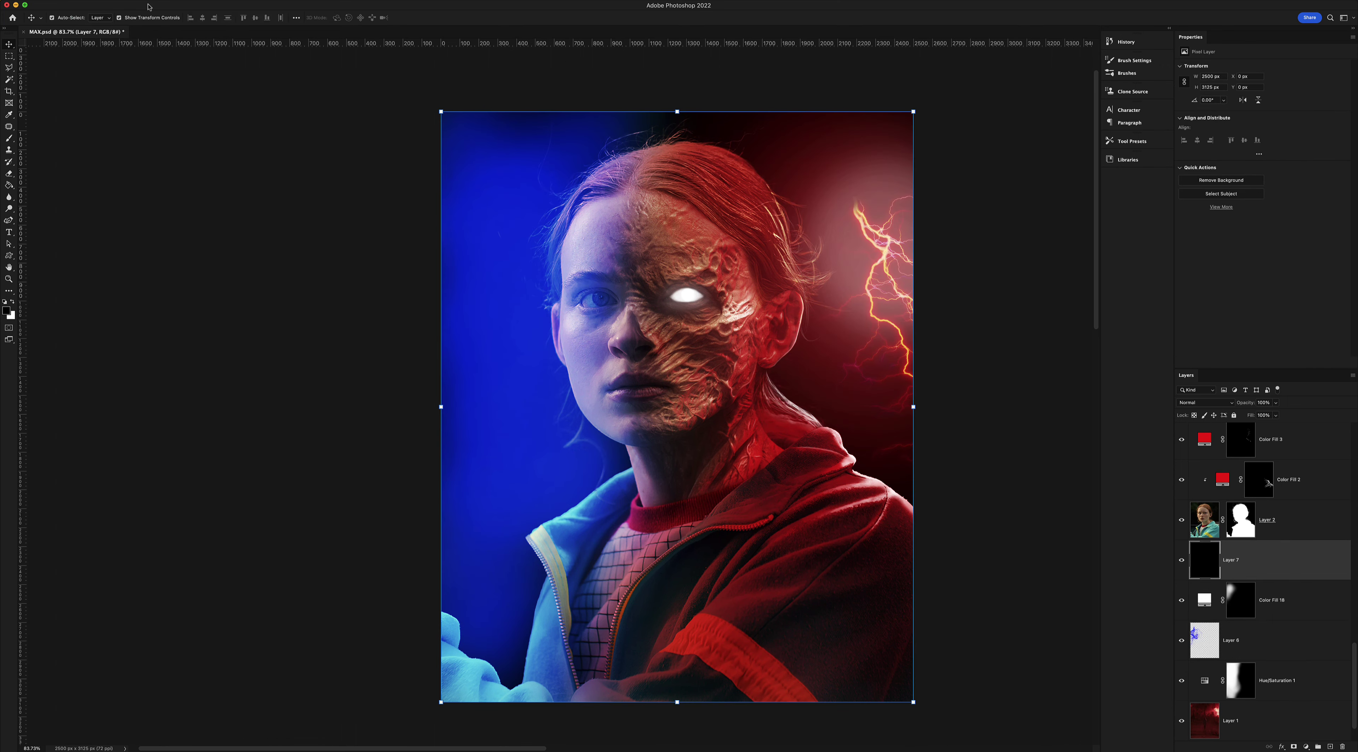
pyautogui.hscroll(-10, 862, 732)
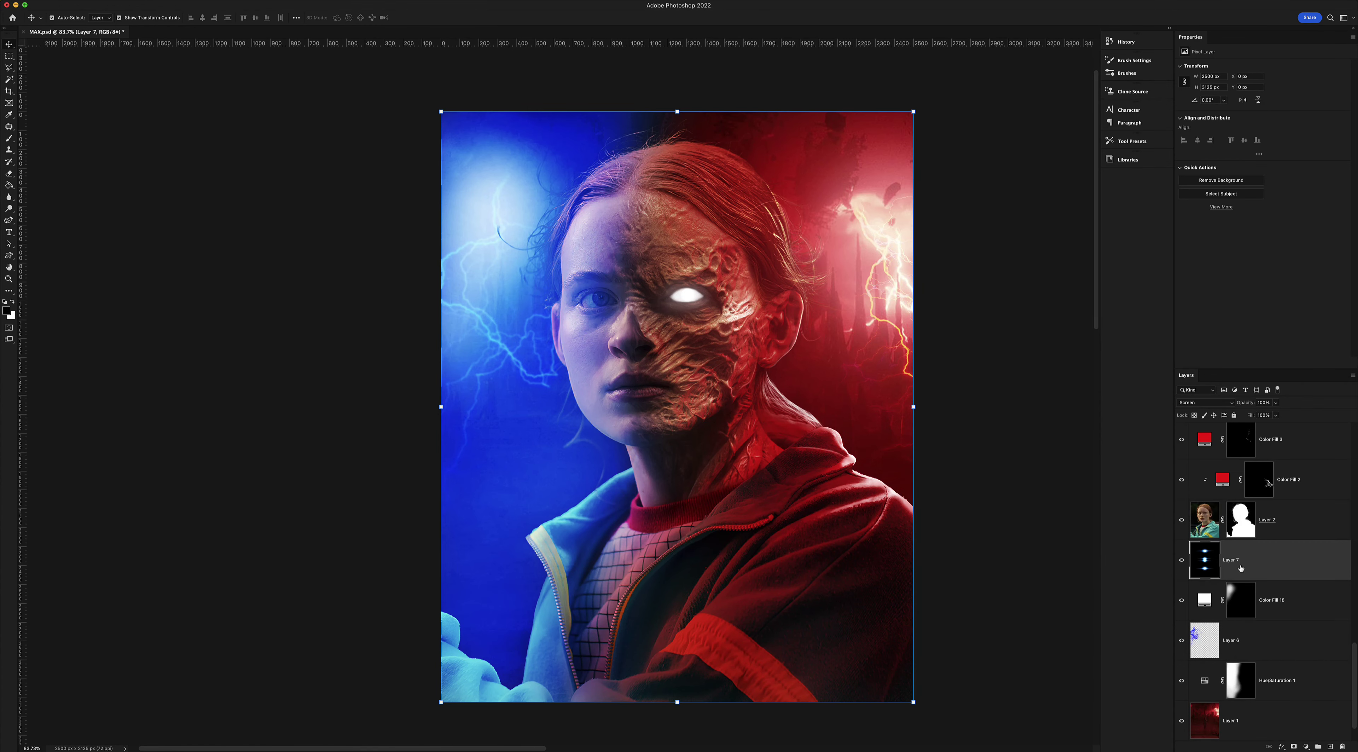
pyautogui.hotkey('ctrl', 't')
pyautogui.moveTo(629, 377)
pyautogui.mouseDown()
pyautogui.moveTo(567, 302)
pyautogui.moveTo(630, 354)
pyautogui.mouseUp()
pyautogui.press('Return')
pyautogui.hotkey('ctrl', 't')
pyautogui.press('Return')
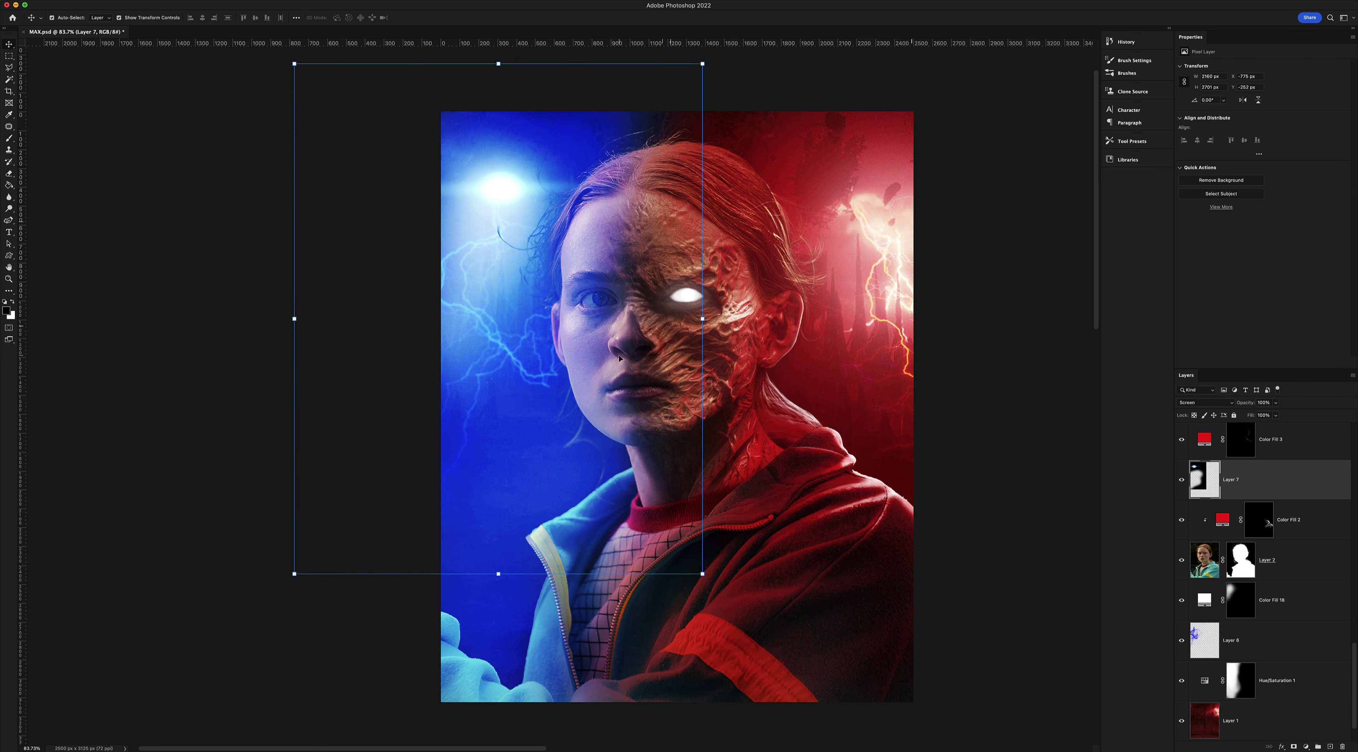
pyautogui.click(1204, 403)
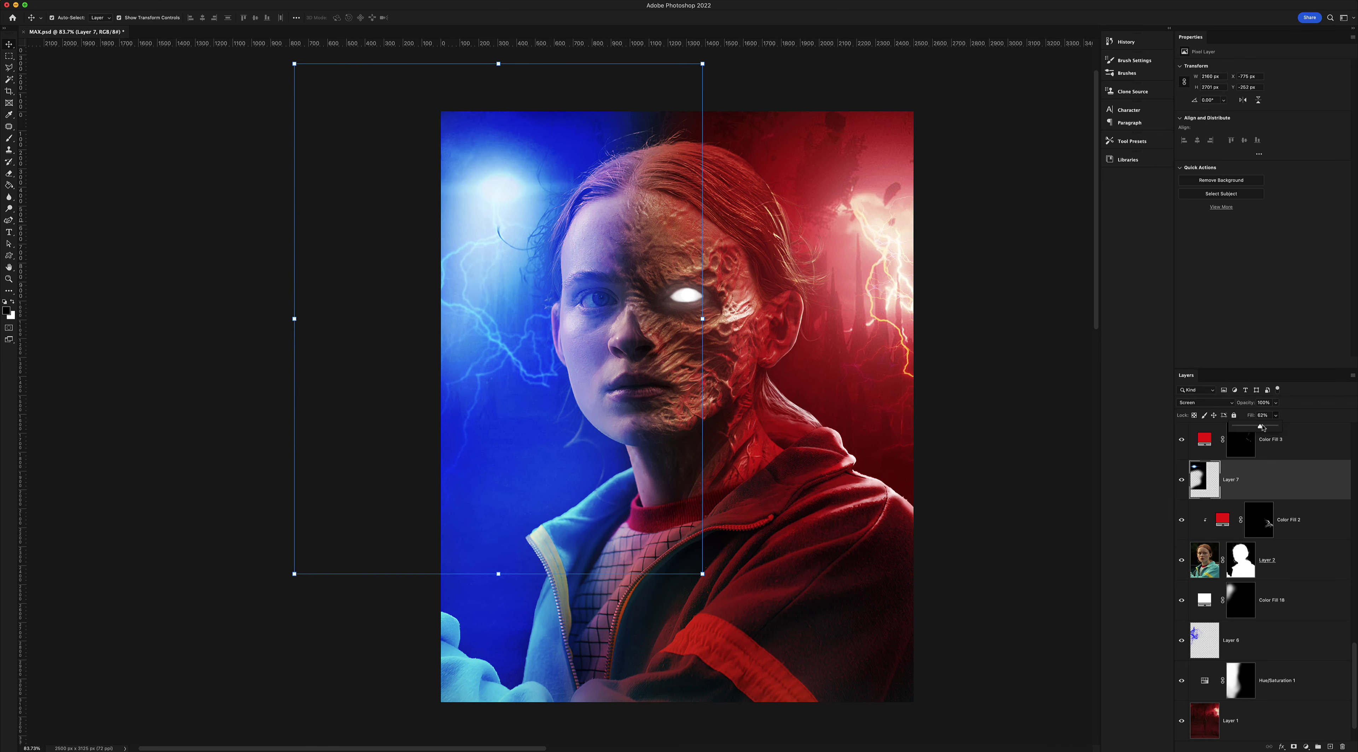
# Select the red background Layer 1 and choose the Boris FX Optics filter
pyautogui.click(250, 638)
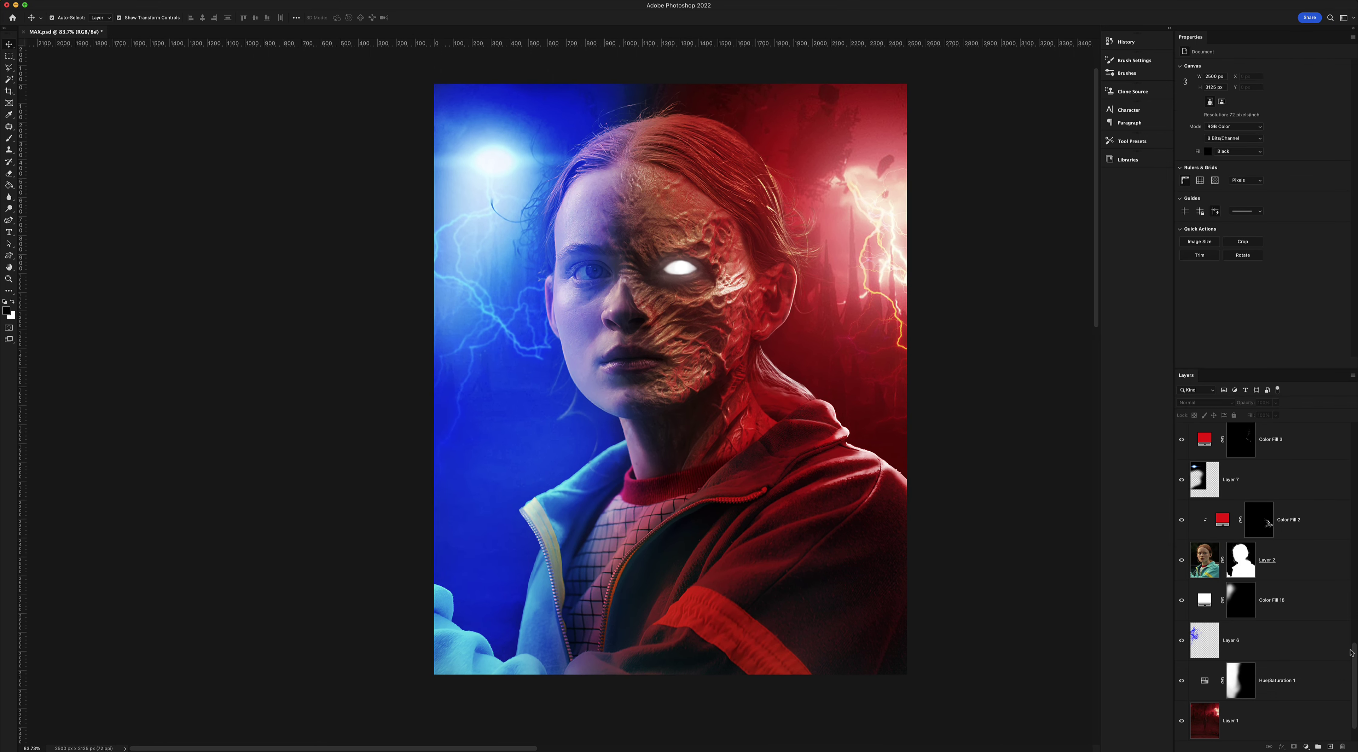
pyautogui.hotkey('alt', '.')
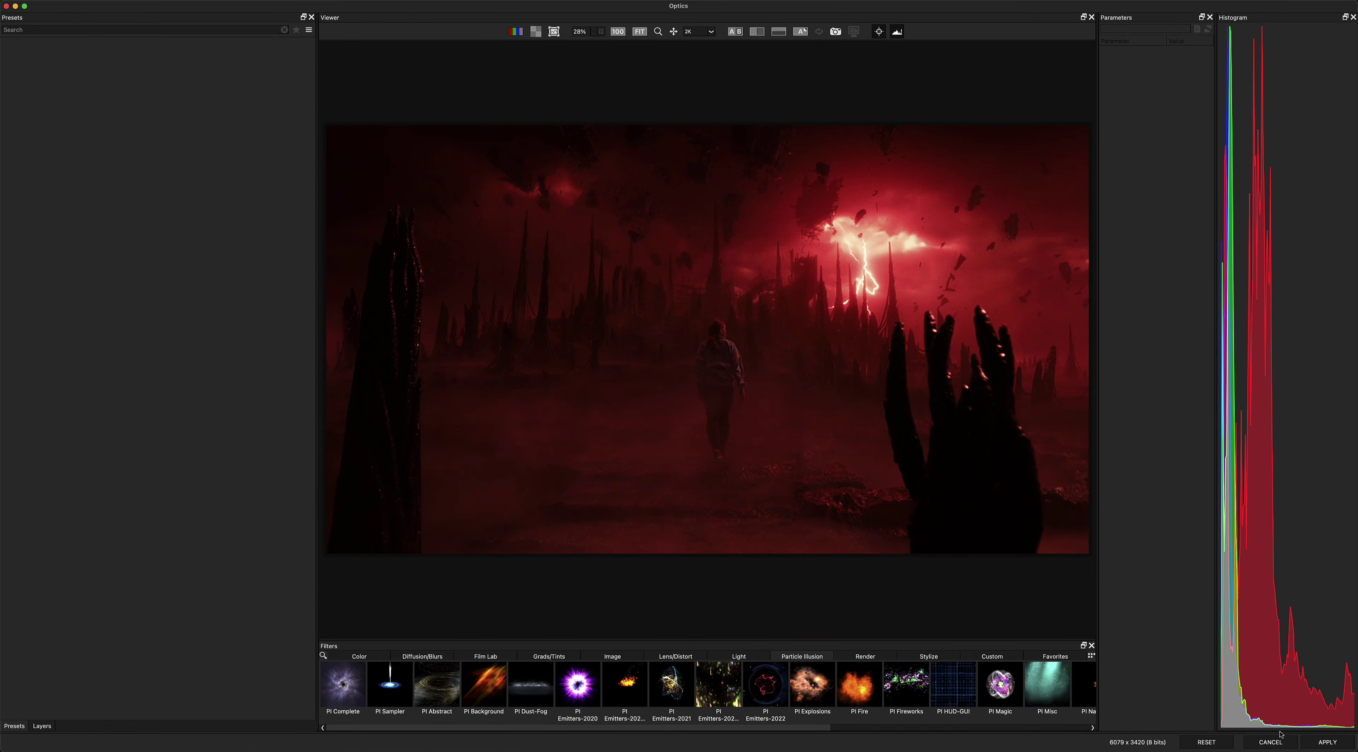
pyautogui.click(1278, 739)
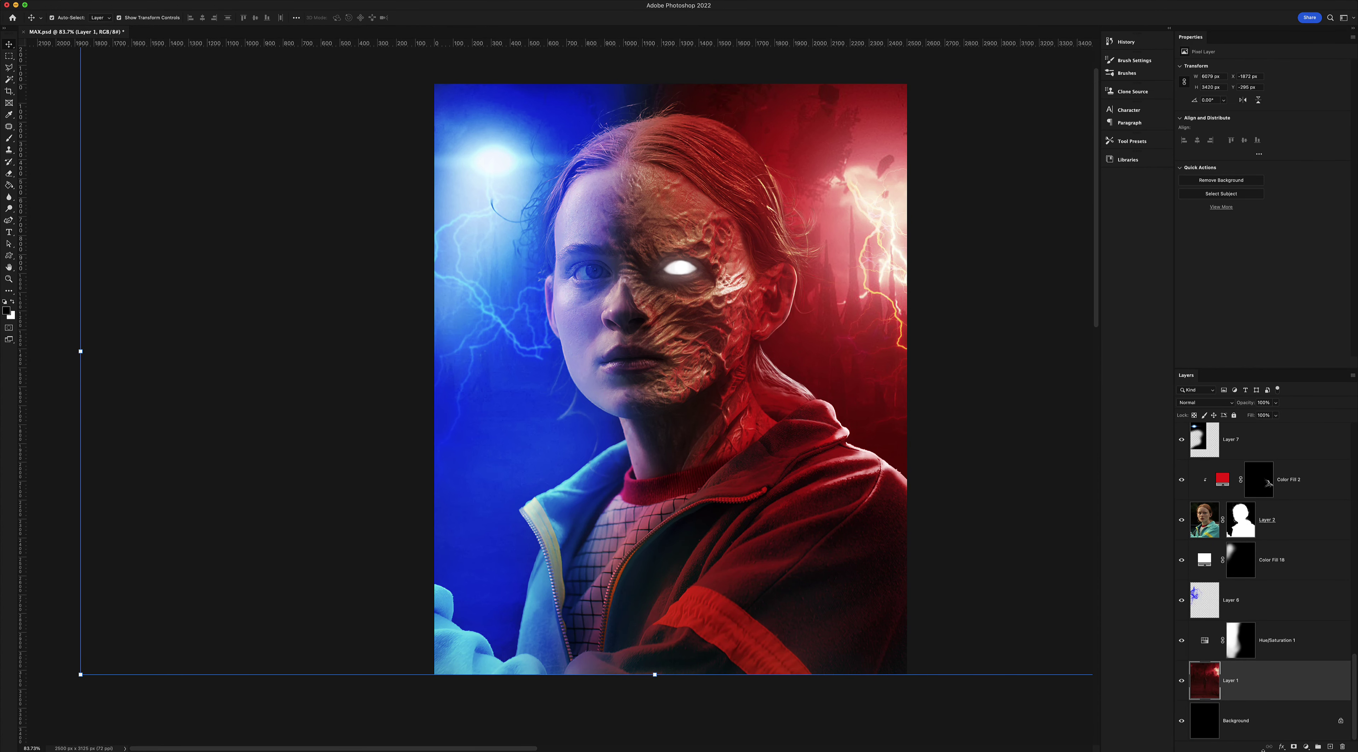
pyautogui.click(253, 33)
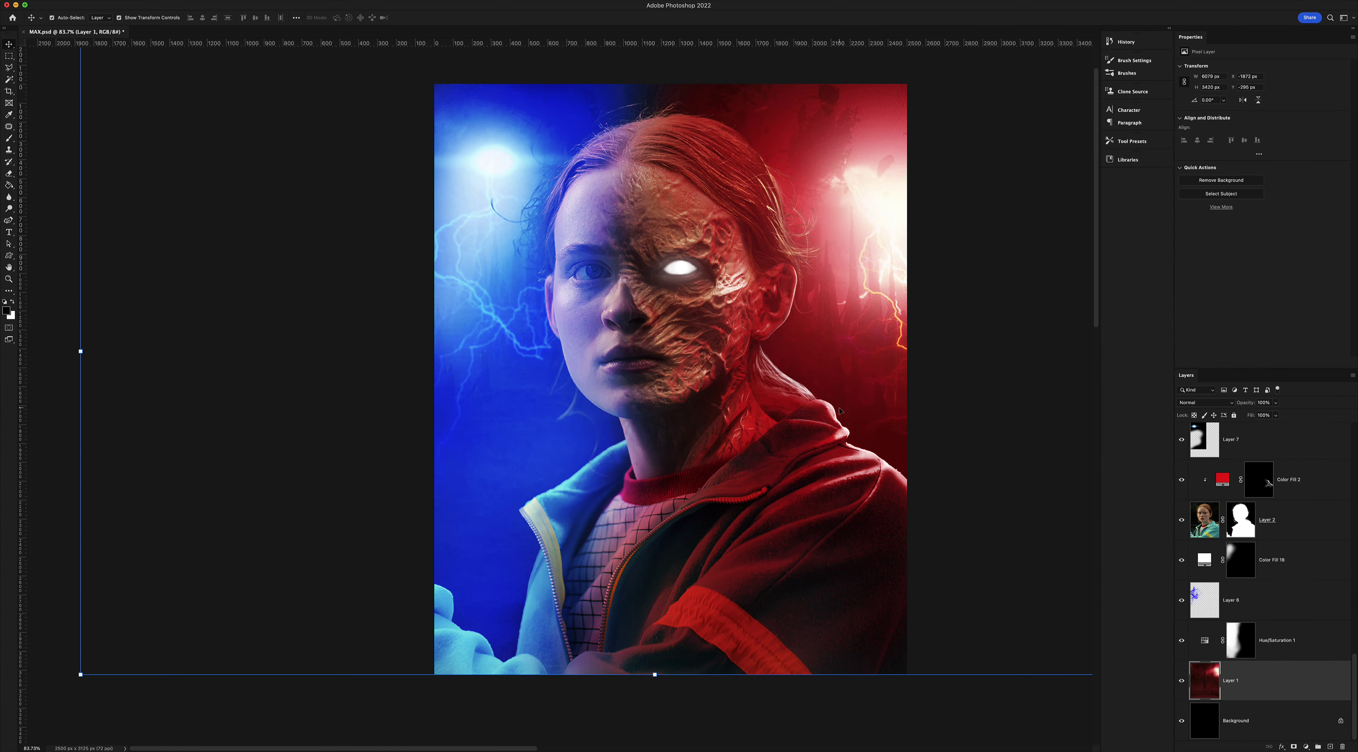
pyautogui.click(210, 5)
# Apply the S_UltraGlow effect from the Optics Filters strip to the background
pyautogui.click(264, 199)
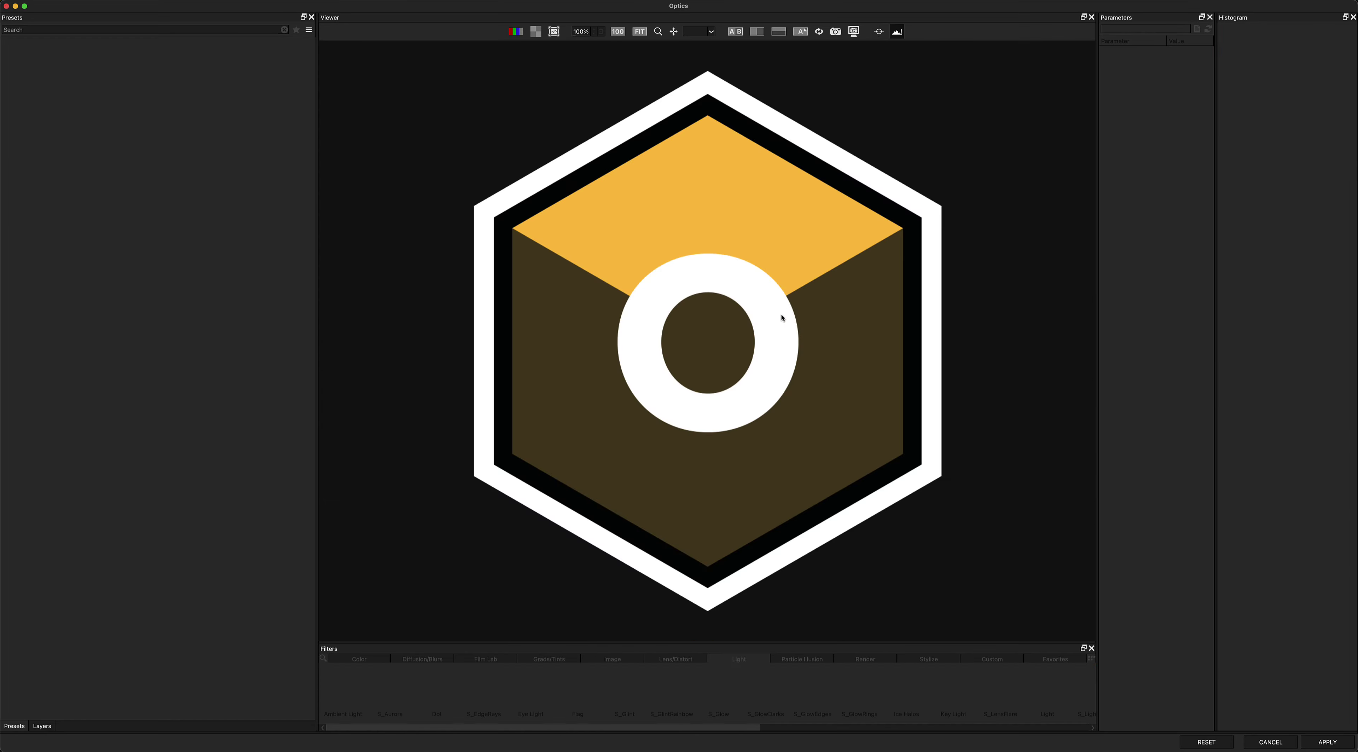
pyautogui.hscroll(5, 949, 686)
pyautogui.hscroll(5, 1002, 685)
pyautogui.click(1067, 696)
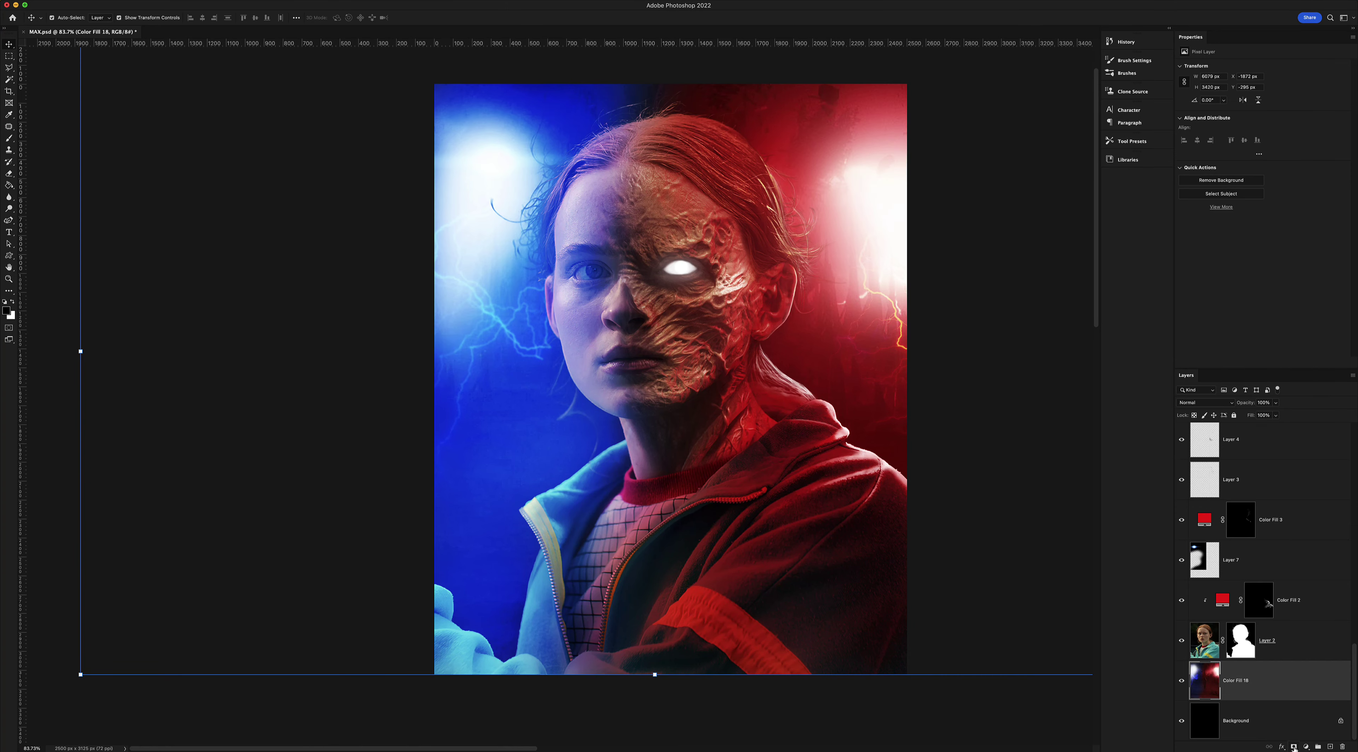
# Mask the glow layer and brighten the upper-left glow and red upper-right glow
pyautogui.click(1294, 747)
pyautogui.press('b')
pyautogui.moveTo(501, 132); pyautogui.dragTo(465, 343)
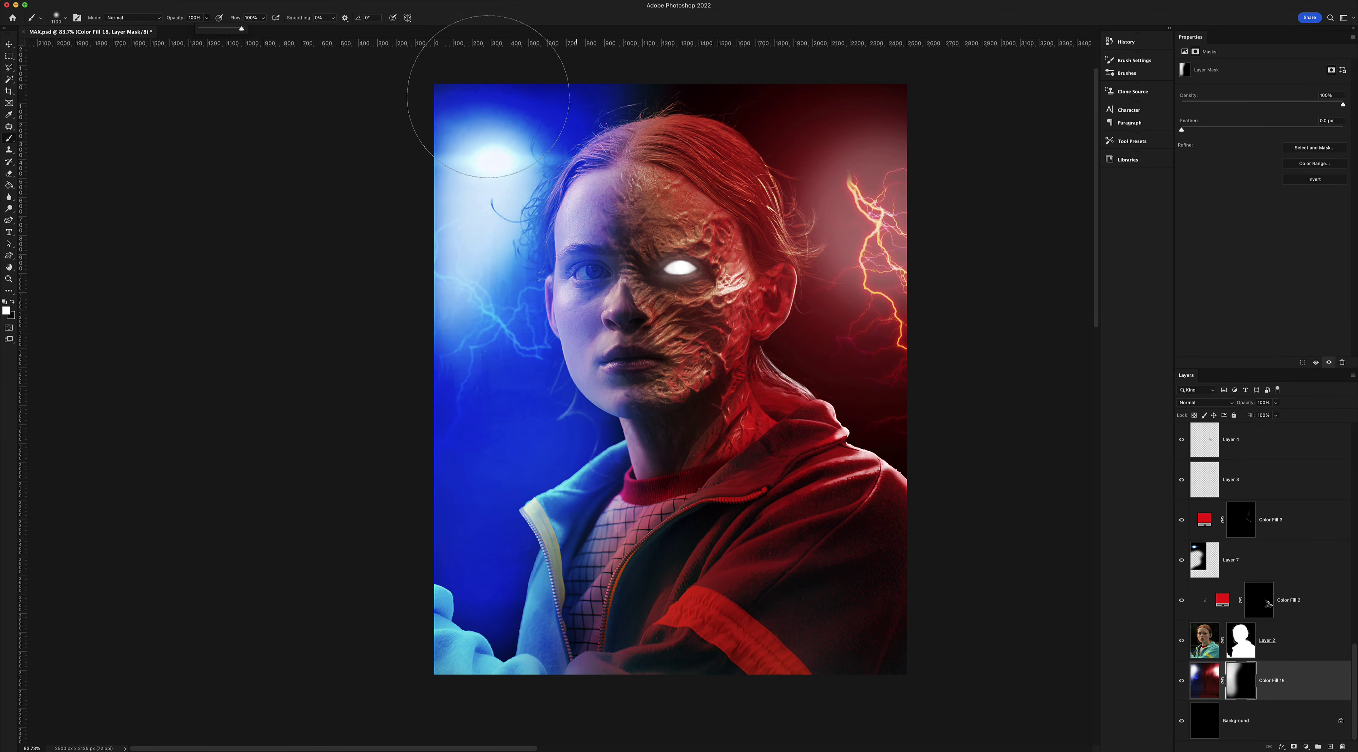
pyautogui.moveTo(865, 158); pyautogui.dragTo(875, 200)
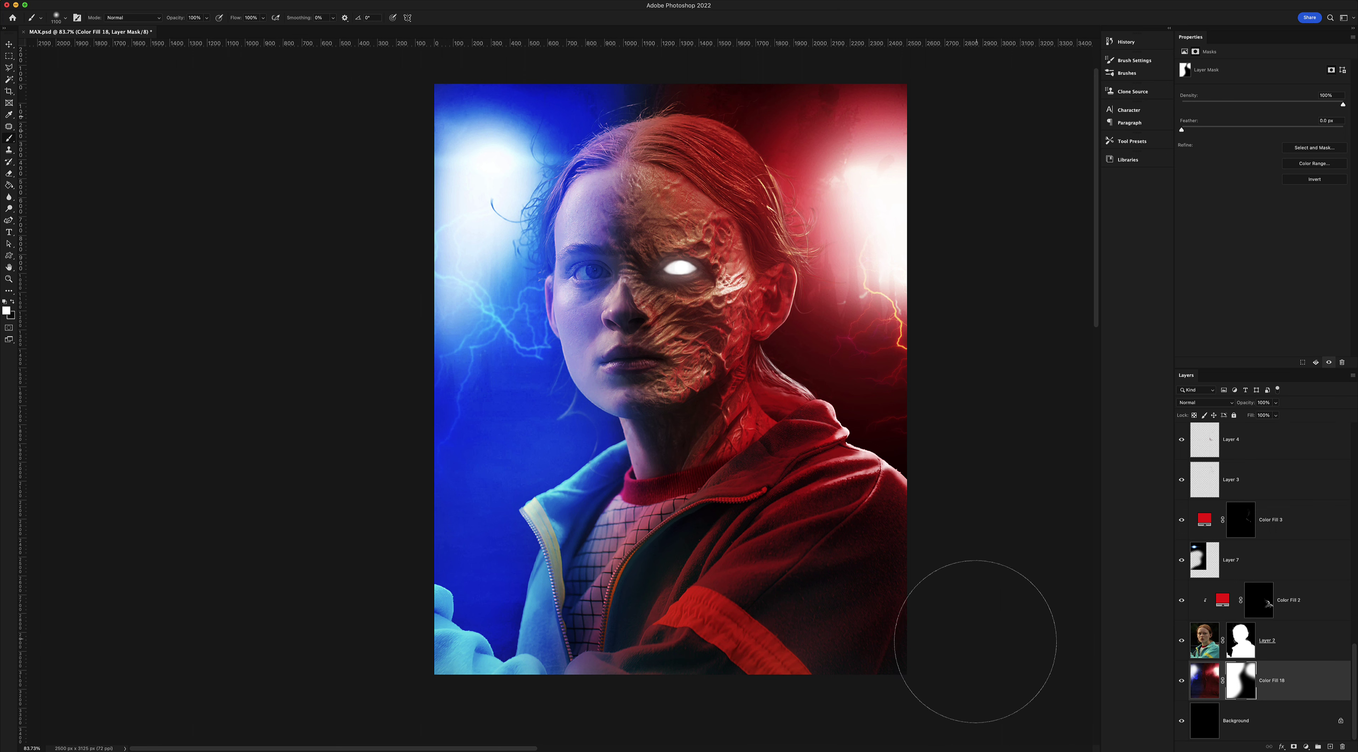
pyautogui.press('v')
pyautogui.scroll(10, 1246, 455)
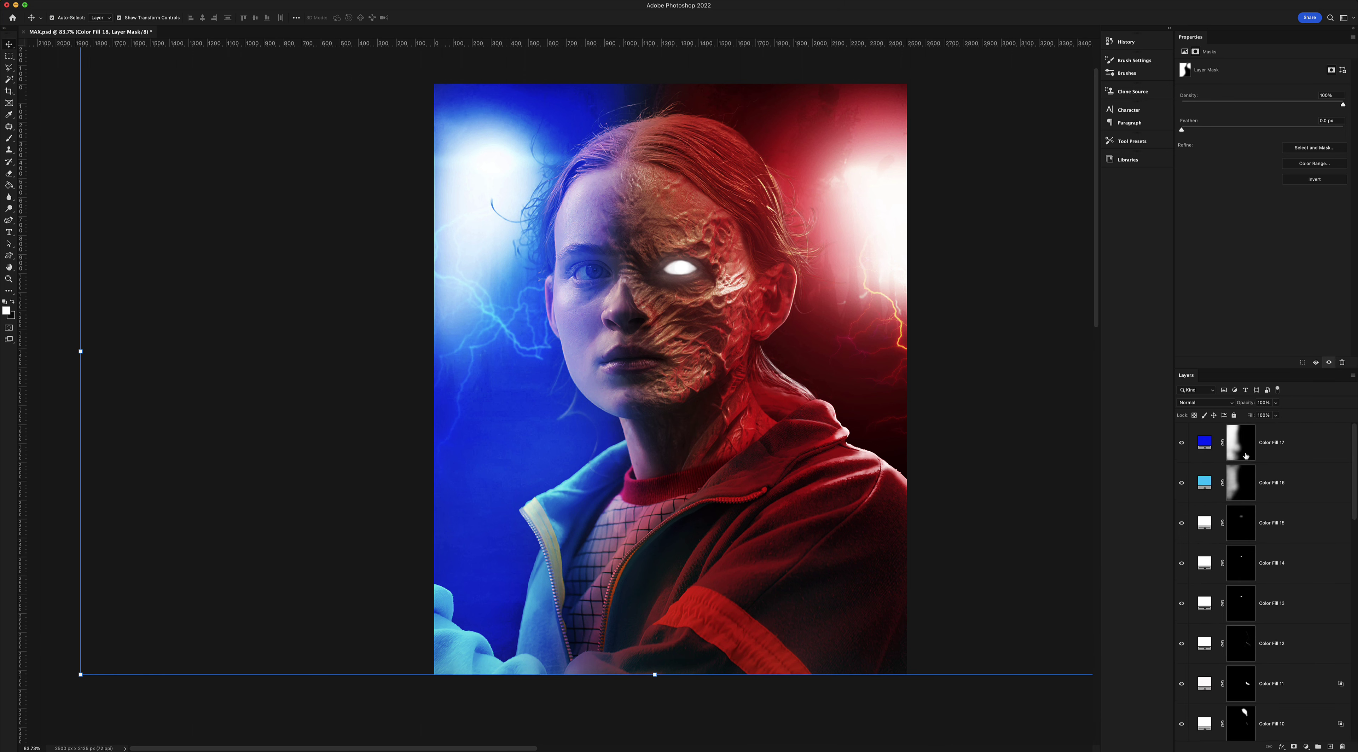
# Add a white Color Dodge fill with an inverted mask and paint upper-left and upper-right glows
pyautogui.click(1280, 441)
pyautogui.click(1110, 391)
pyautogui.click(1205, 403)
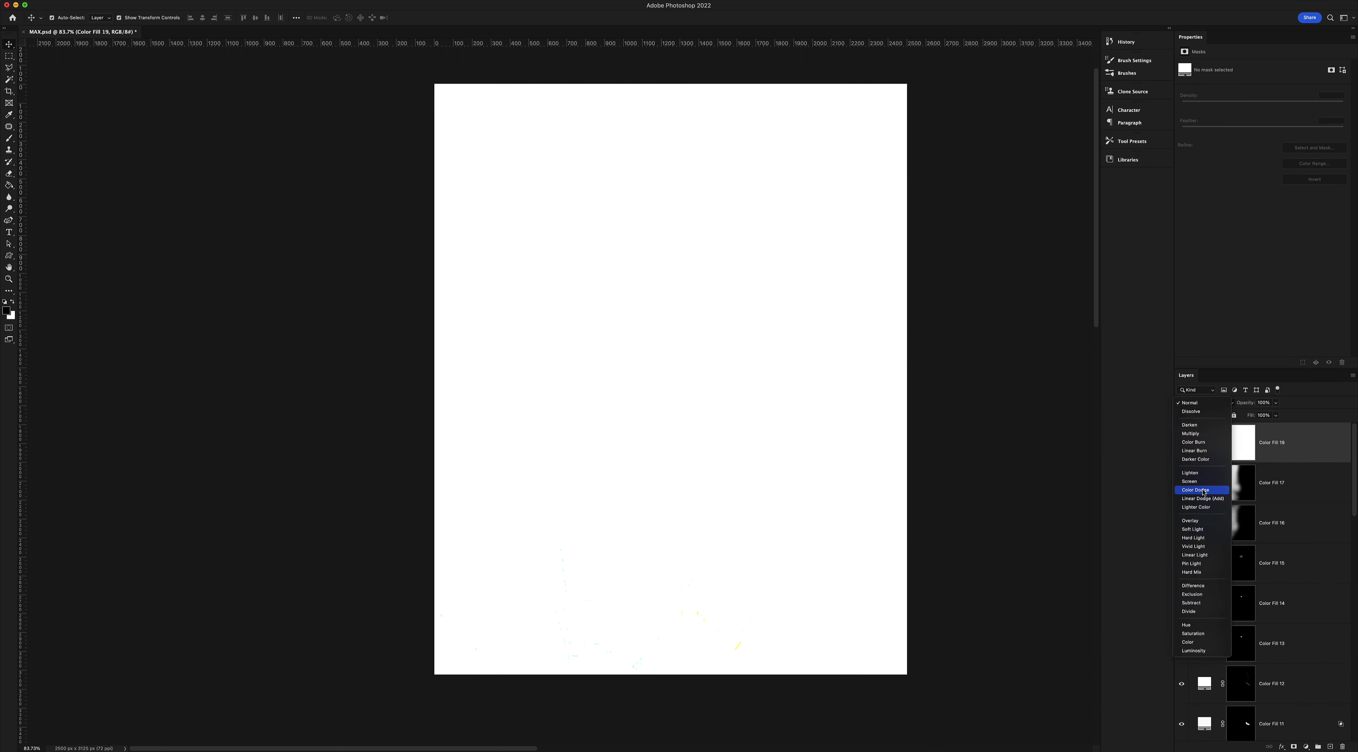
pyautogui.click(1207, 480)
pyautogui.hotkey('ctrl', 'i')
pyautogui.press('b')
pyautogui.click(479, 187)
pyautogui.press('[')
pyautogui.press('[')
pyautogui.press('[')
pyautogui.click(873, 190)
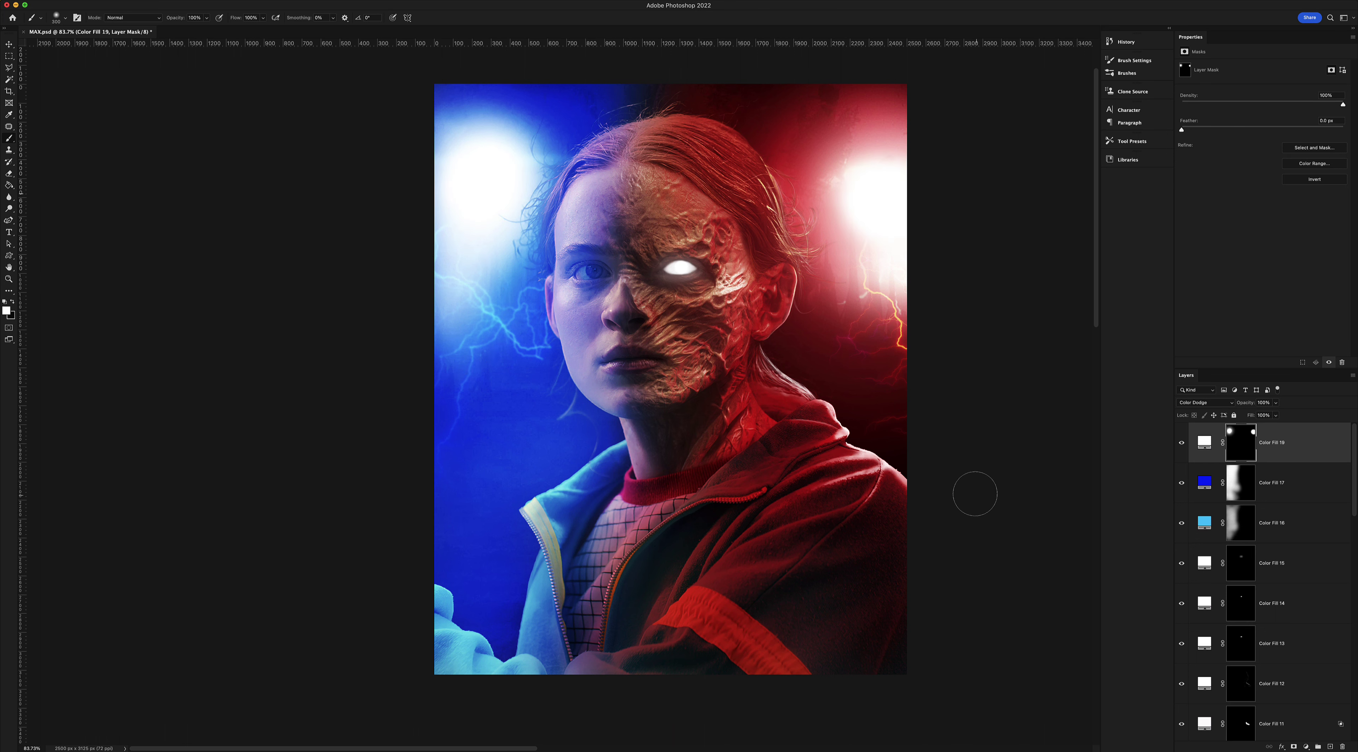
# Add another white solid colour fill layer and blend it in Overlay mode
pyautogui.click(1306, 744)
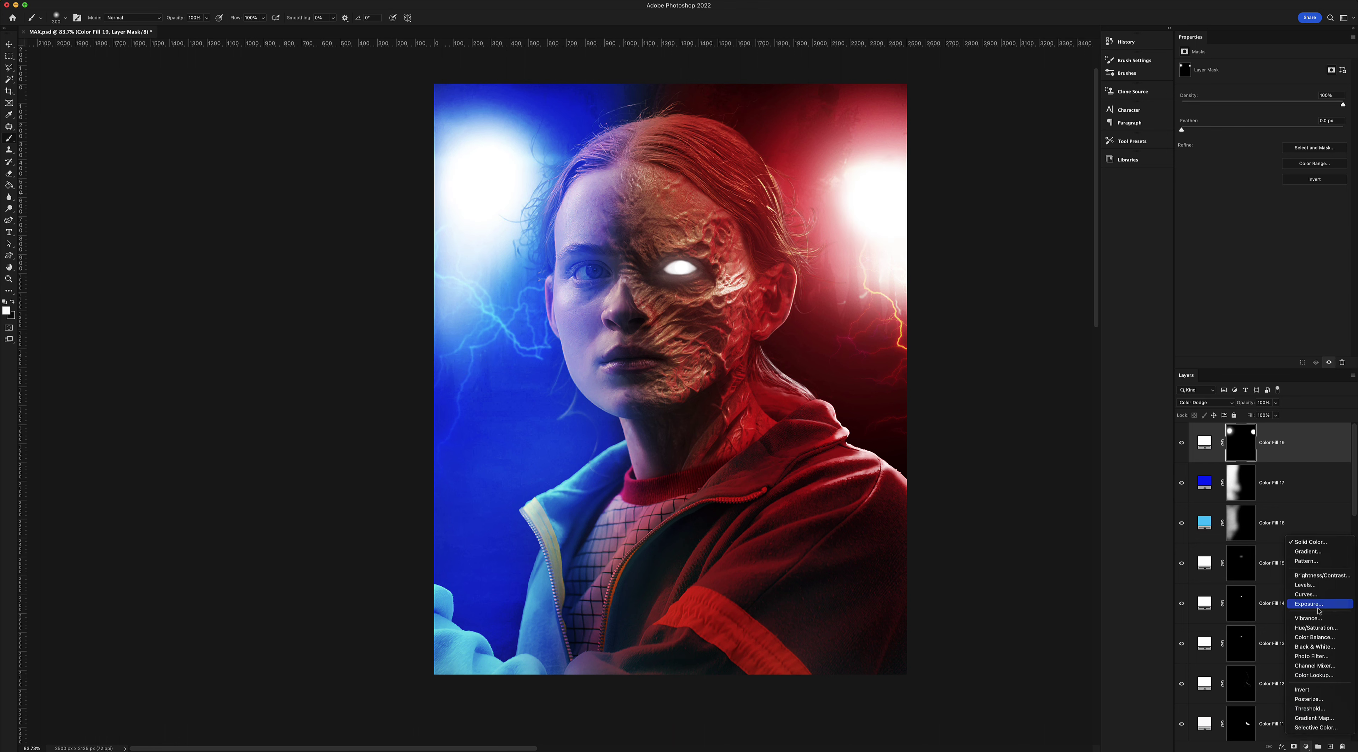
pyautogui.click(1313, 542)
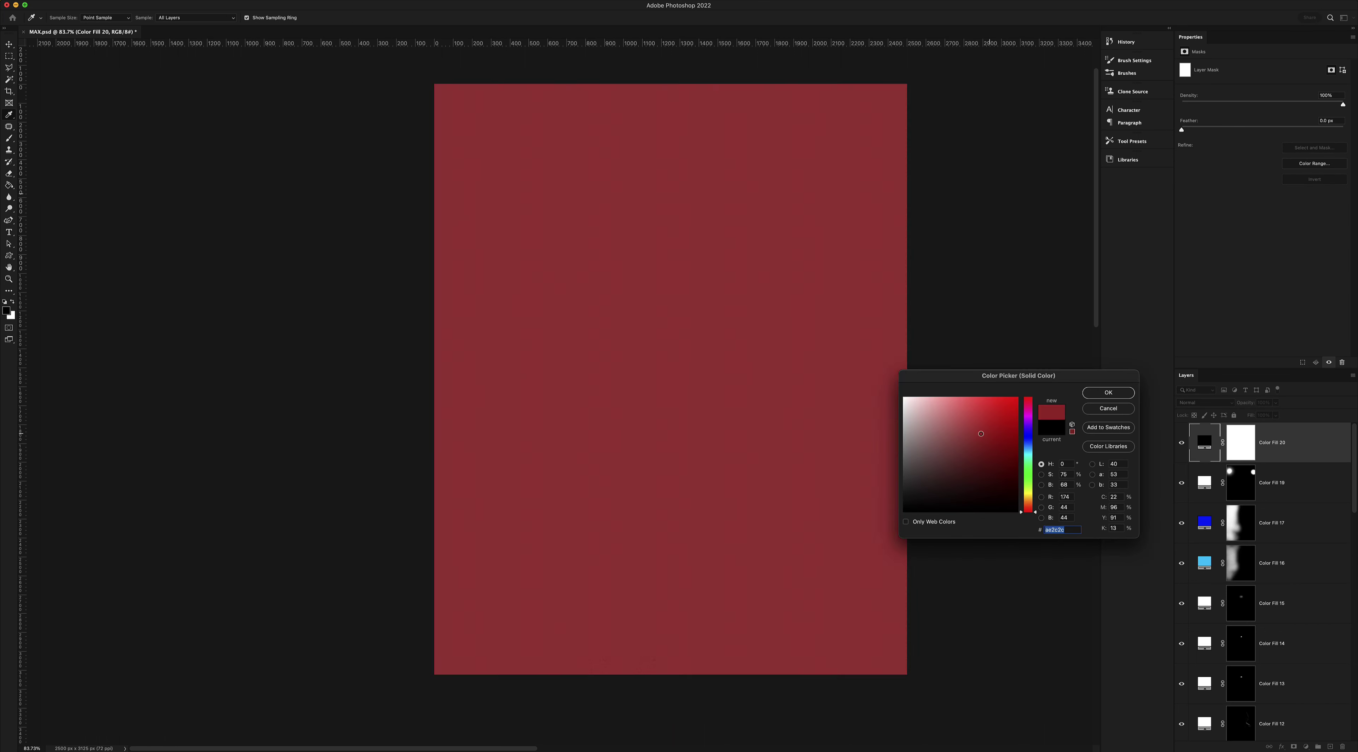
pyautogui.moveTo(1003, 434); pyautogui.dragTo(874, 392)
pyautogui.click(1099, 394)
pyautogui.click(1208, 403)
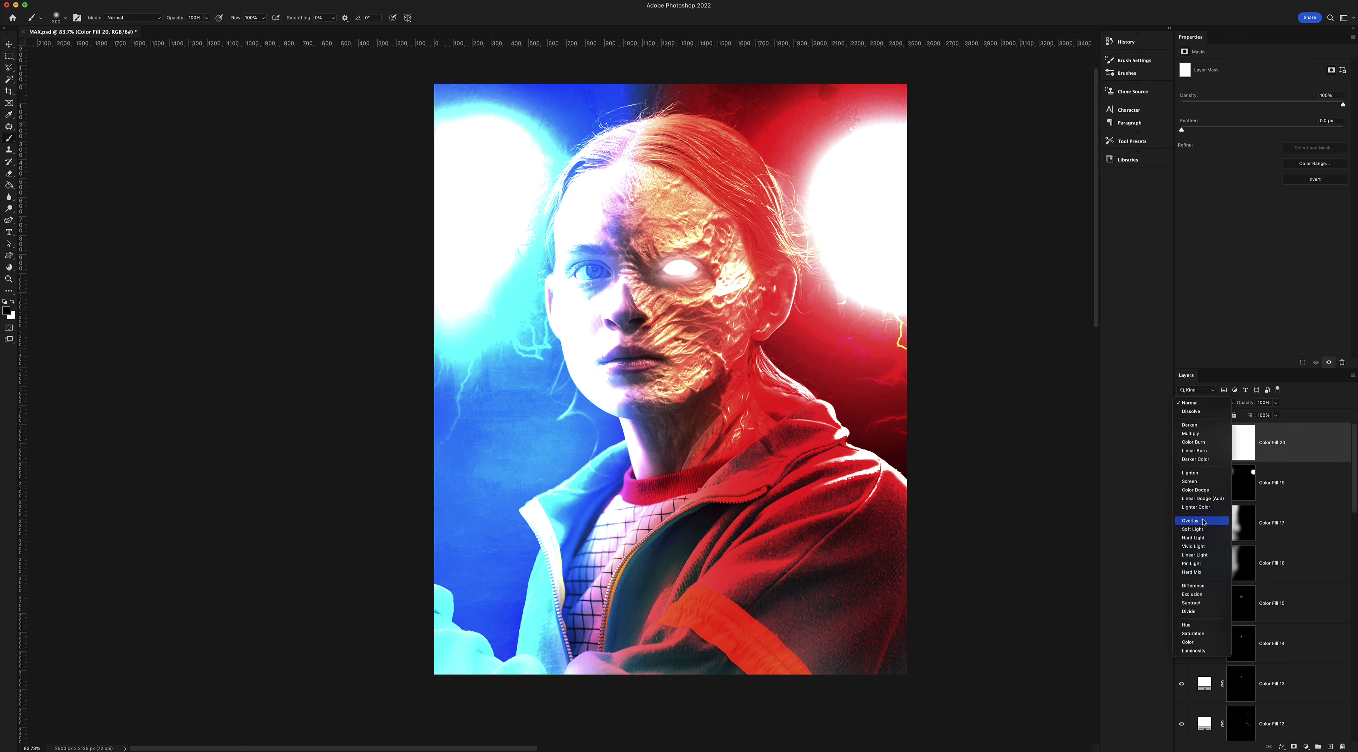
pyautogui.click(1204, 521)
# Invert Color Fill 20's mask to black and zoom in on the hair and left eye
pyautogui.click(1246, 451)
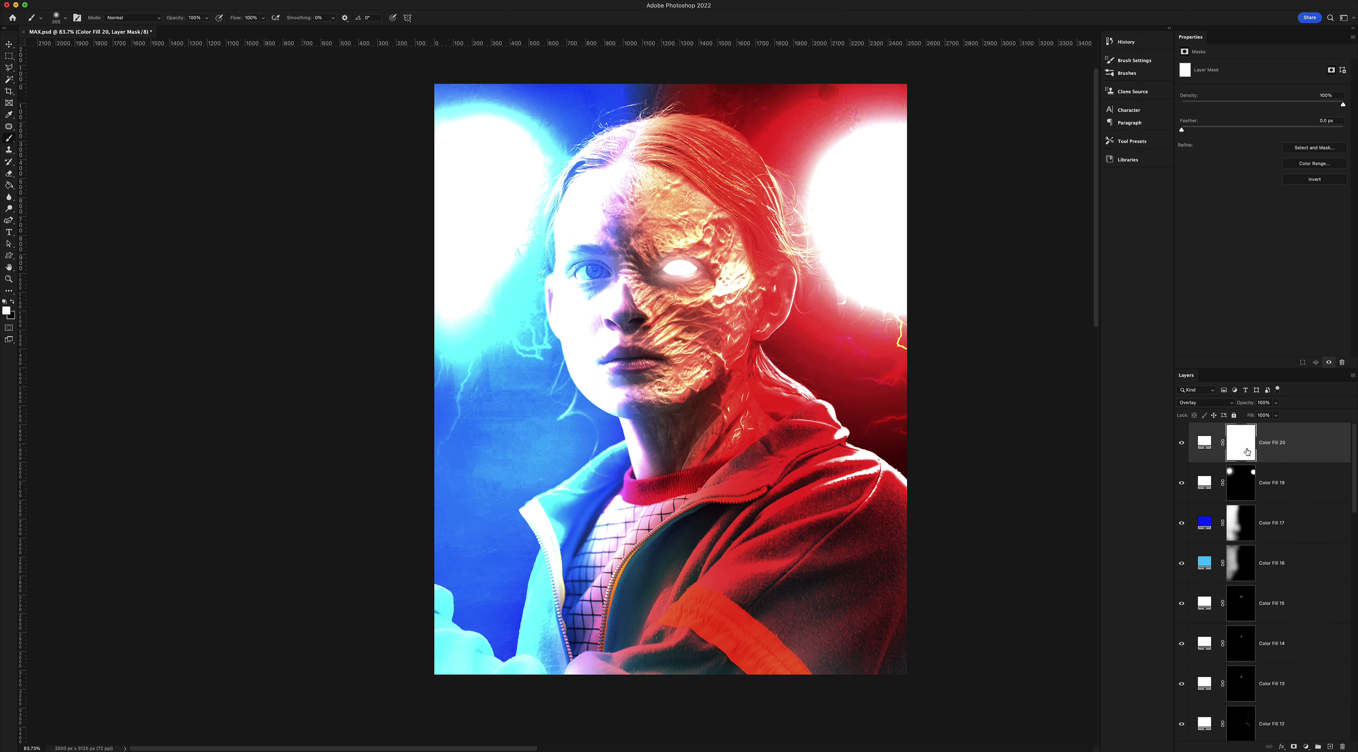
pyautogui.hotkey('ctrl', 'i')
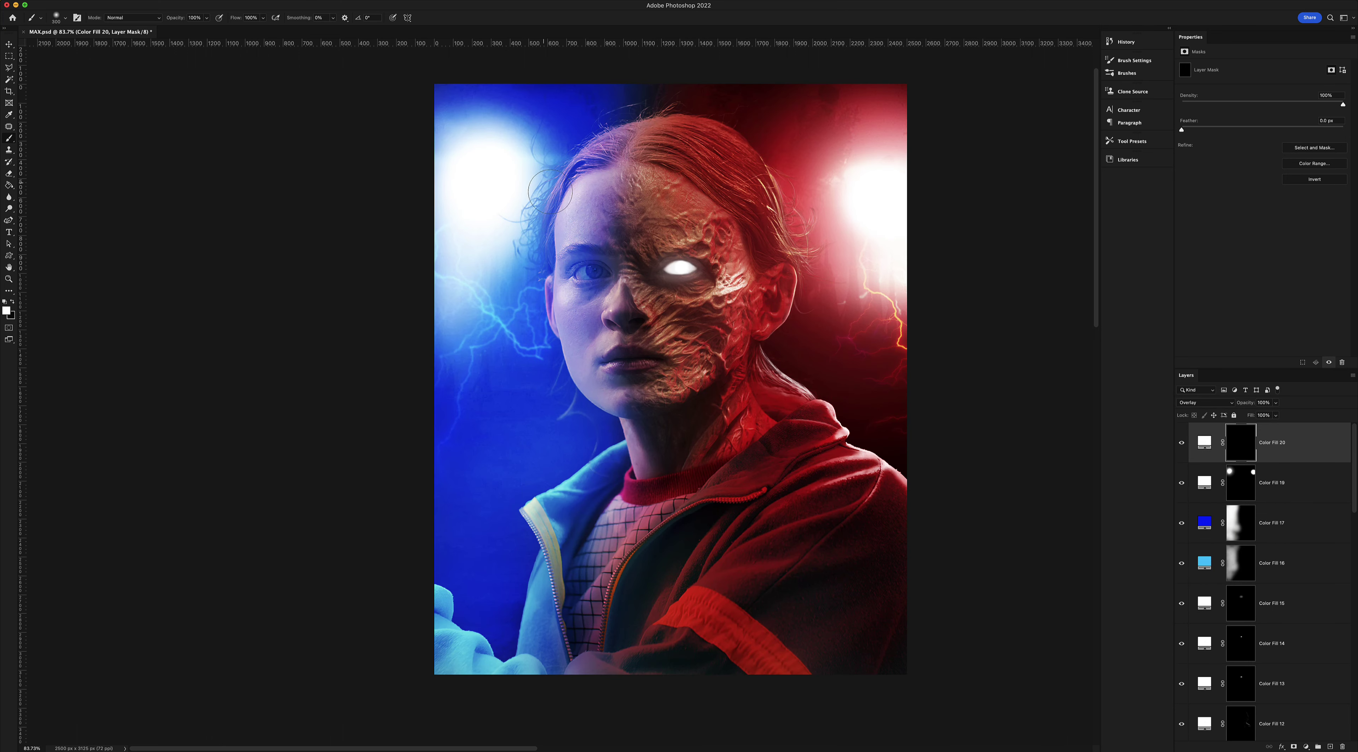
pyautogui.press('z')
pyautogui.moveTo(532, 190); pyautogui.dragTo(585, 130)
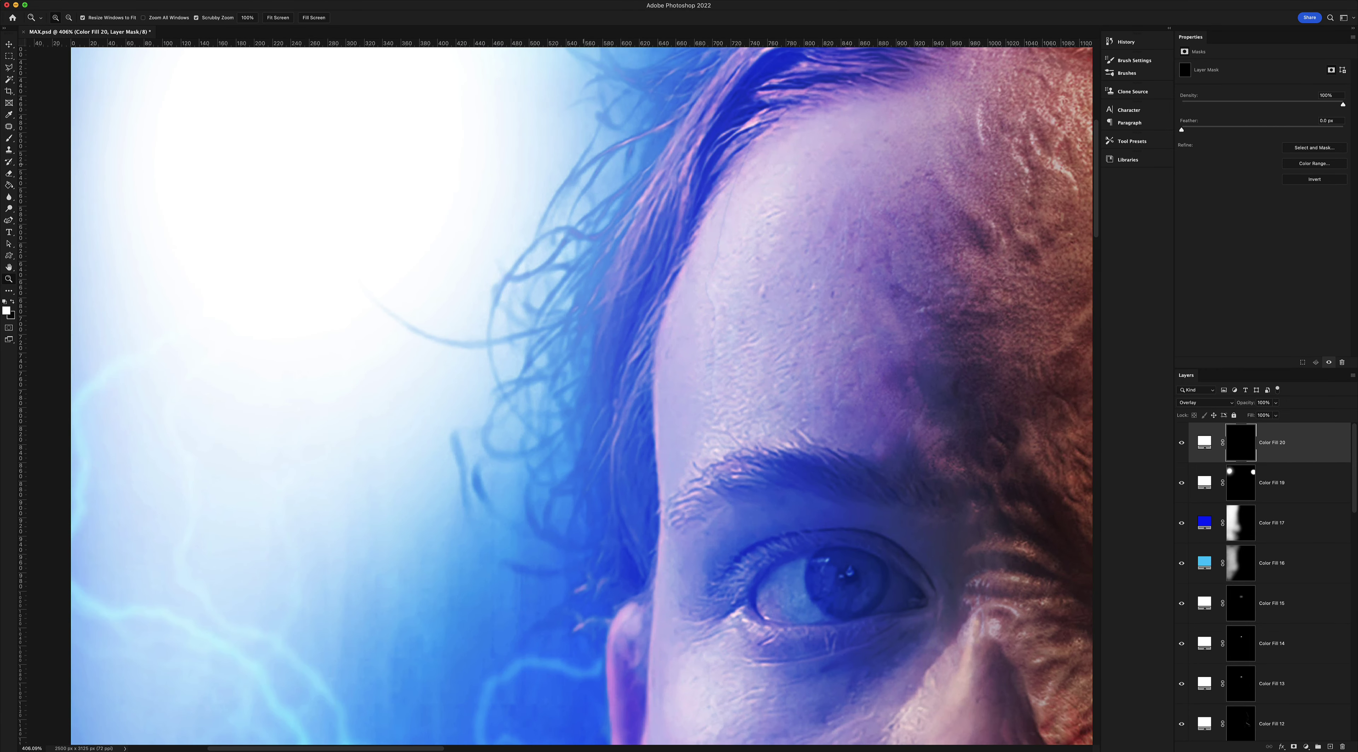
# Soften the layer mask with a Gaussian Blur
pyautogui.press('b')
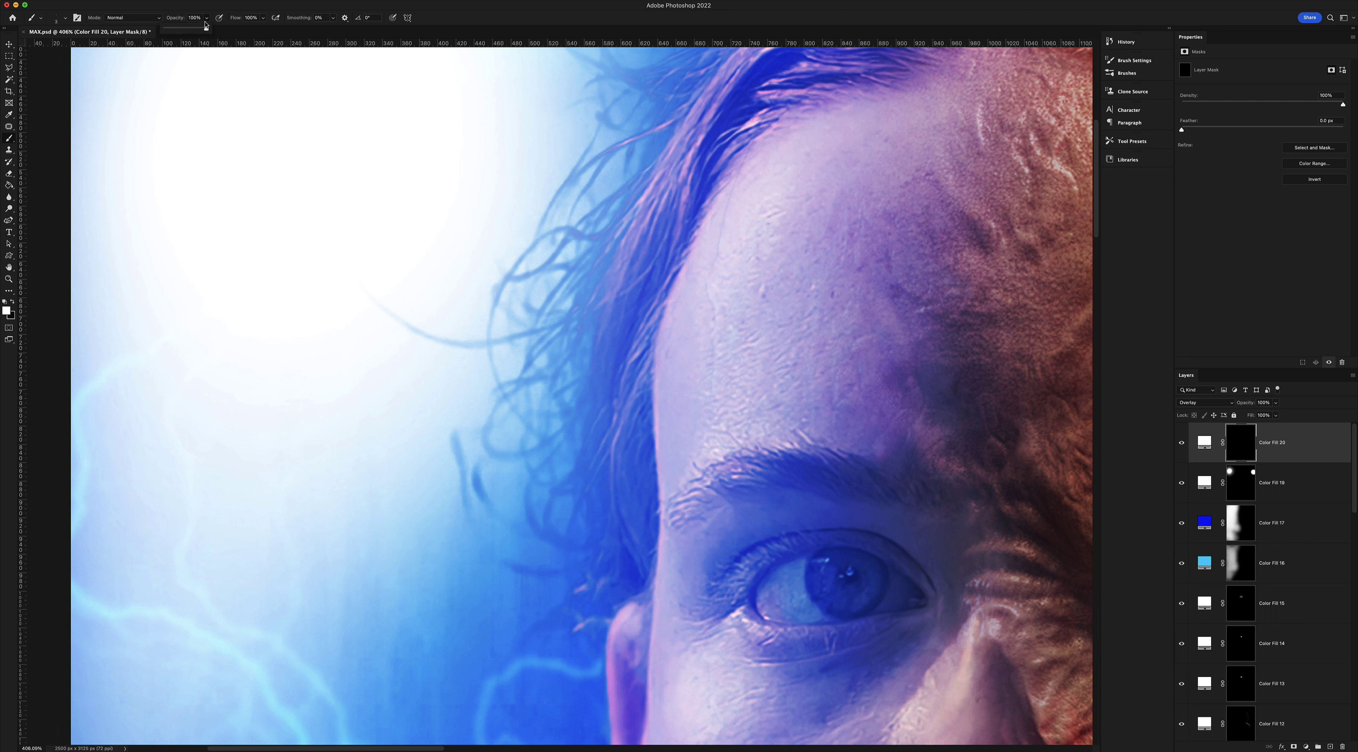
pyautogui.click(1118, 64)
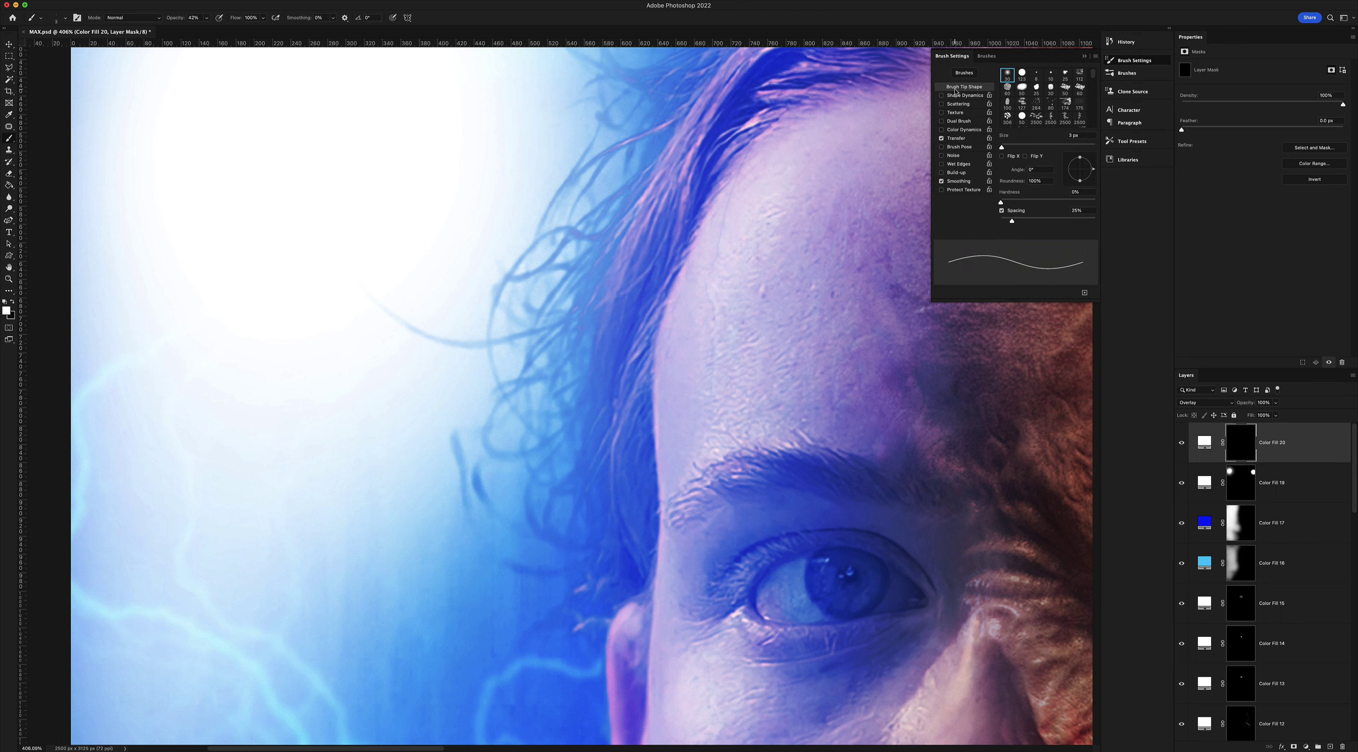
pyautogui.click(1076, 58)
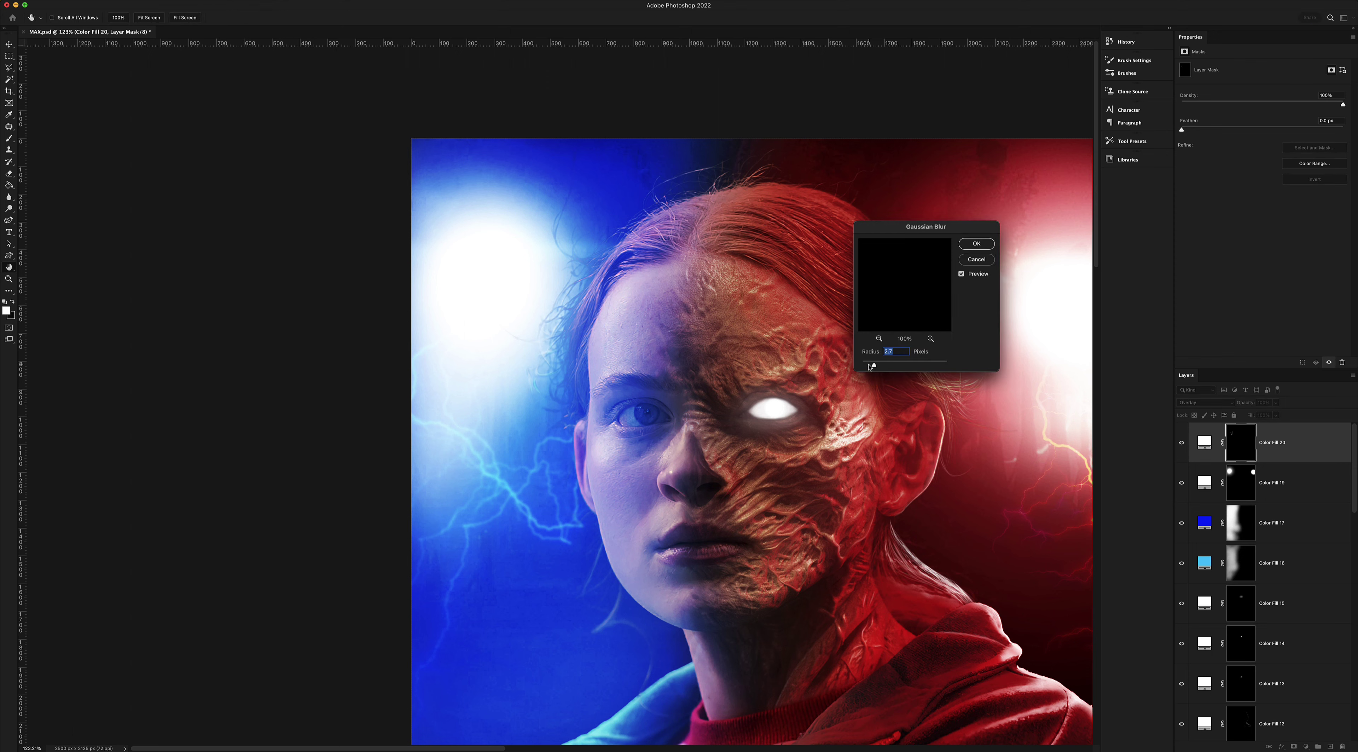
pyautogui.click(976, 244)
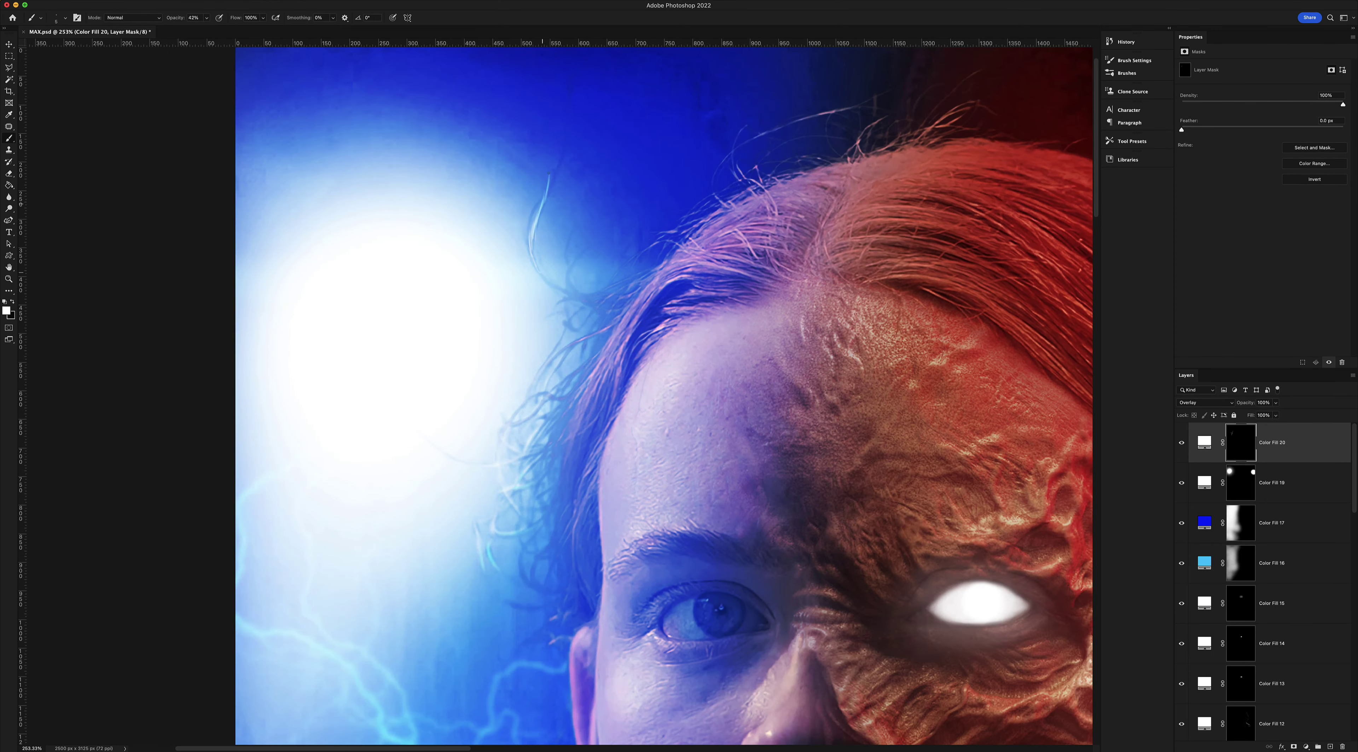
# Choose a hair-strand brush preset and make it slightly smaller
pyautogui.click(61, 17)
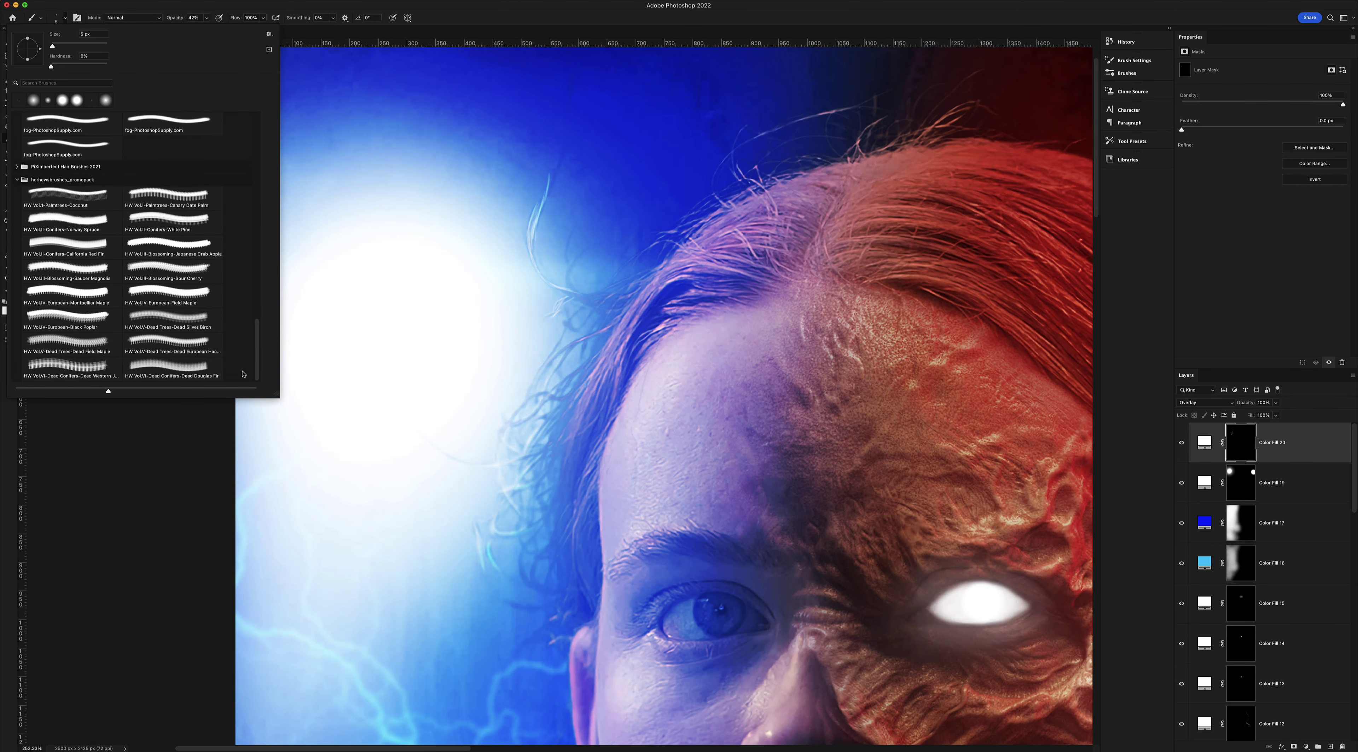
pyautogui.scroll(5, 143, 237)
pyautogui.click(558, 365)
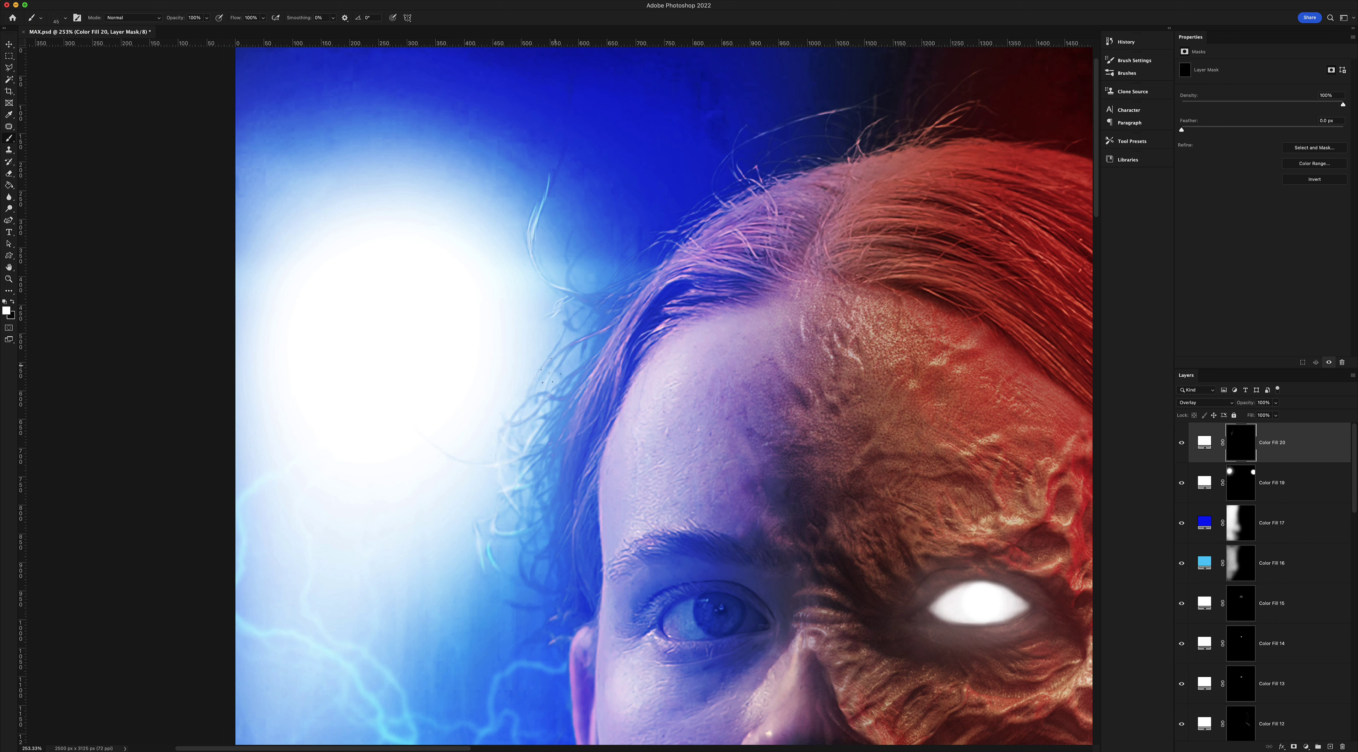
pyautogui.click(60, 17)
pyautogui.click(68, 282)
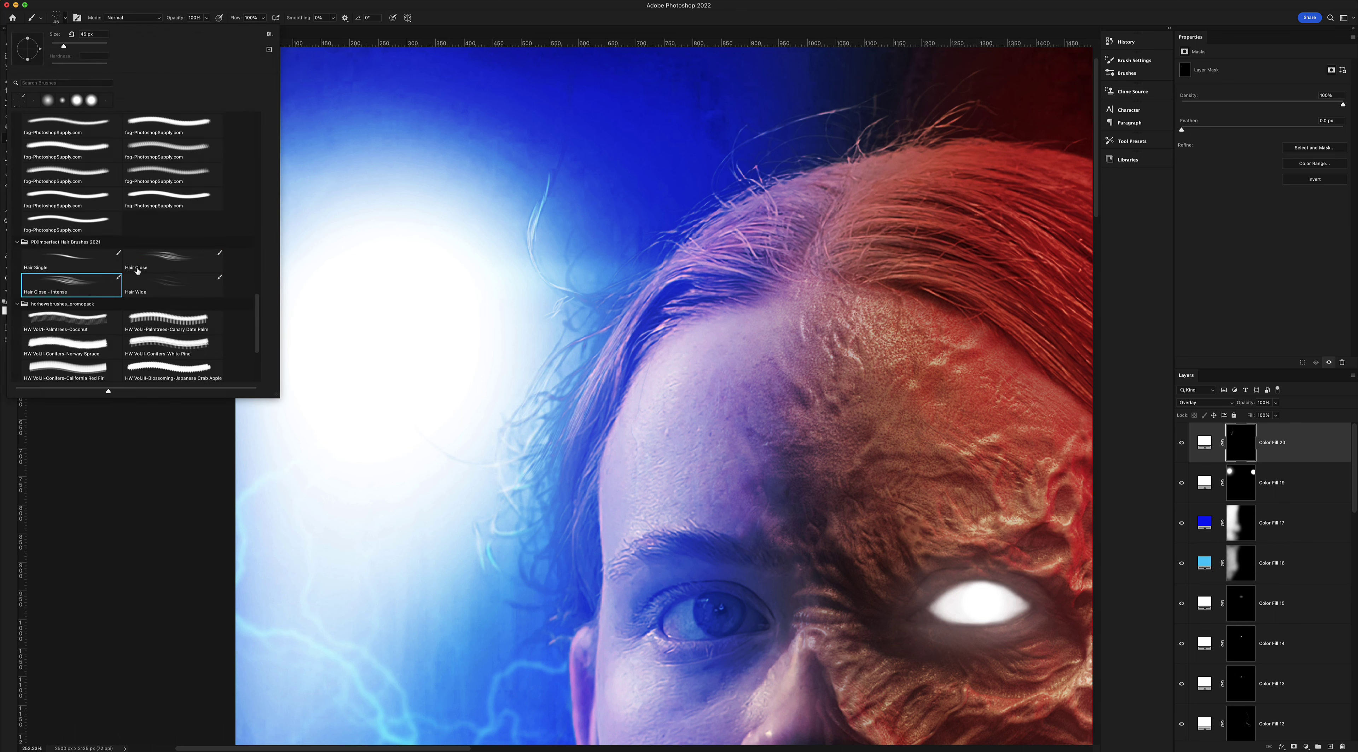
pyautogui.click(553, 398)
pyautogui.press('[')
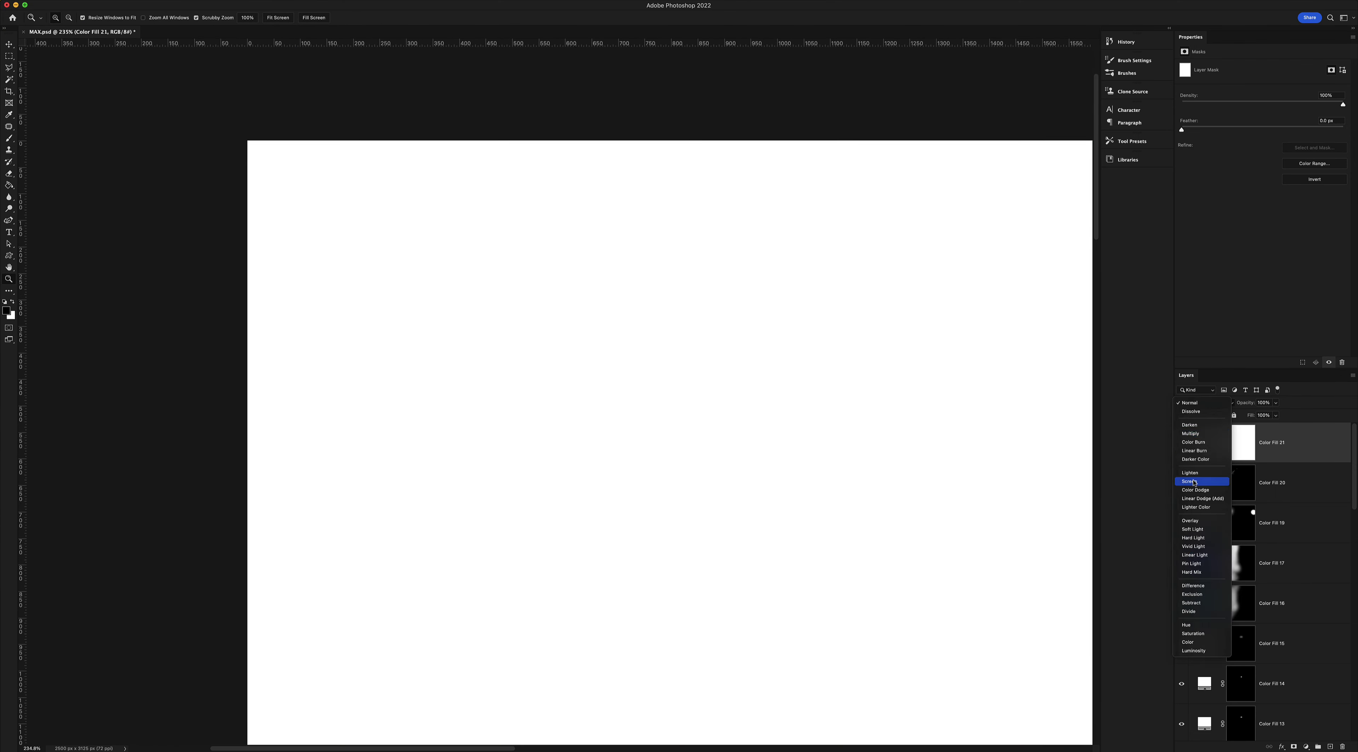
# Set Color Fill 21 to Screen behind a black mask and view the whole image
pyautogui.click(1195, 483)
pyautogui.hotkey('ctrl', 'i')
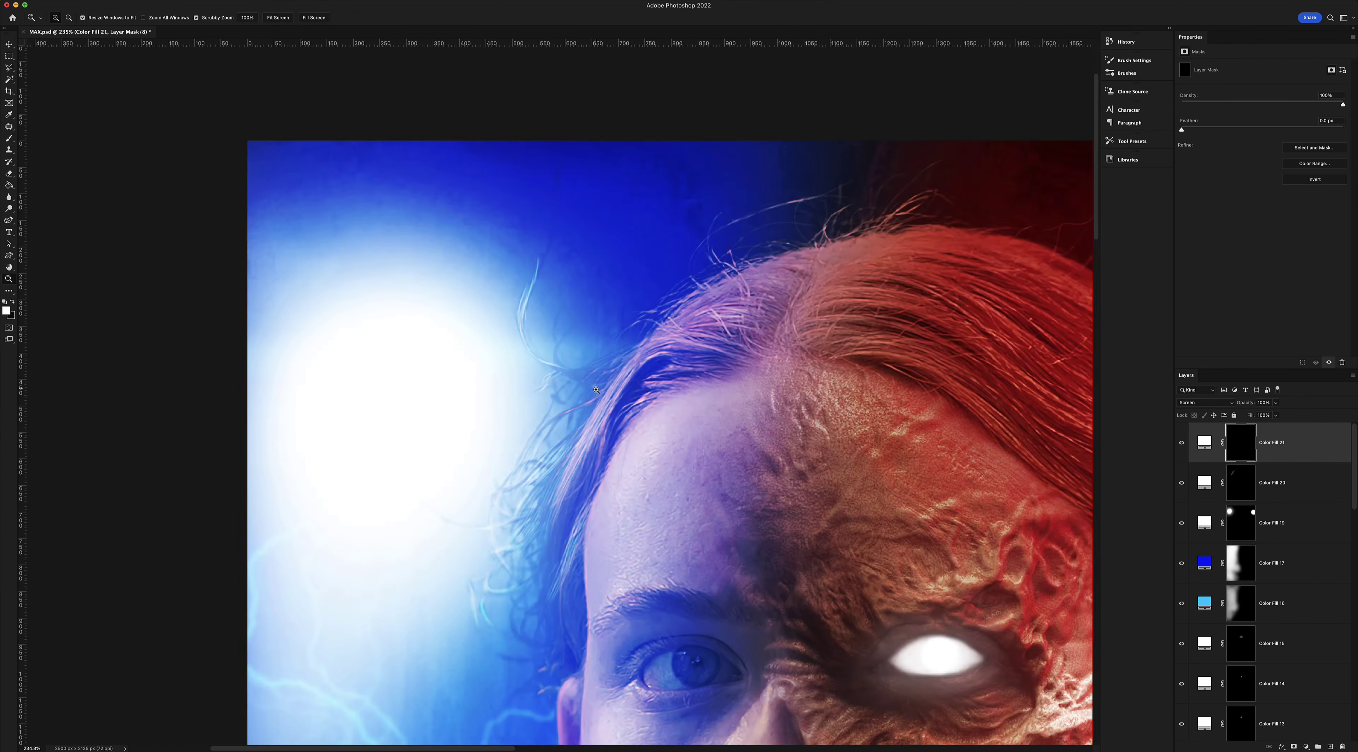
pyautogui.scroll(3, 606, 422)
pyautogui.press('b')
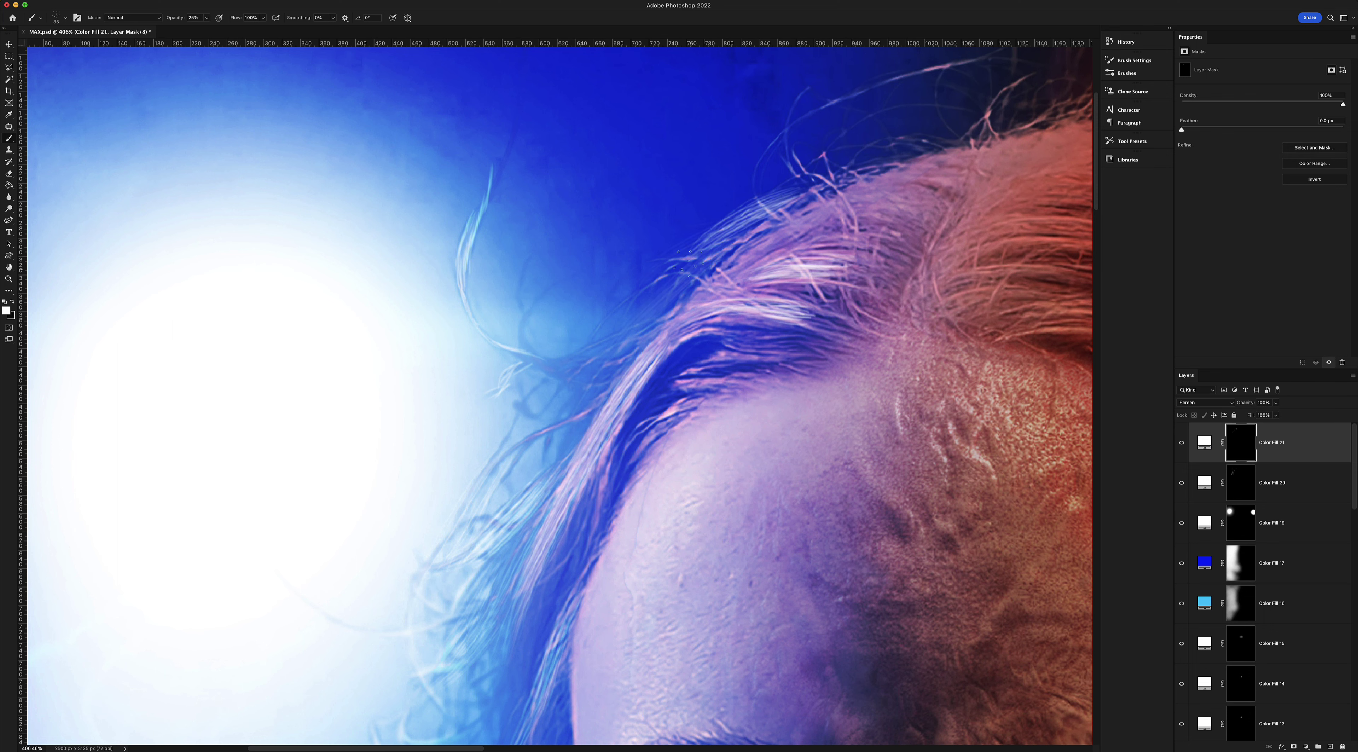
pyautogui.scroll(-5, 569, 438)
pyautogui.hscroll(-2, 569, 438)
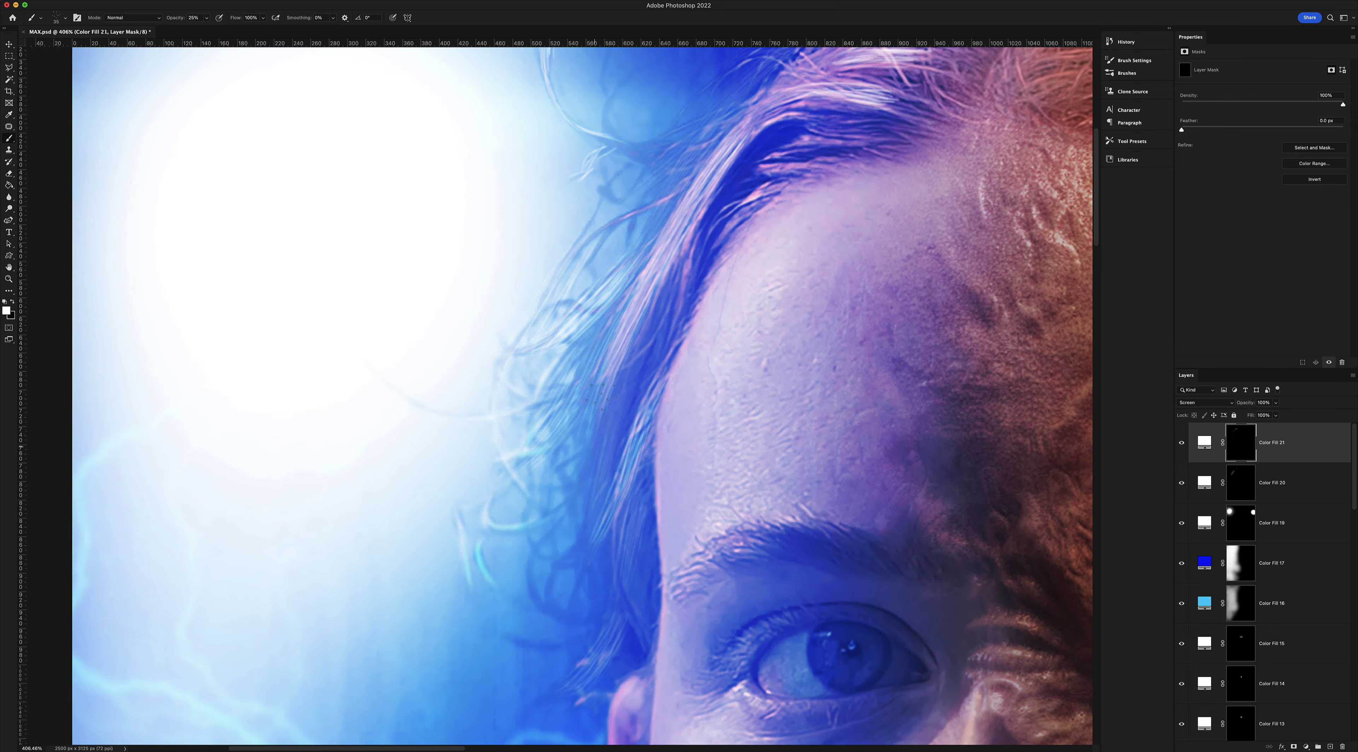
pyautogui.press('z')
pyautogui.moveTo(791, 402)
pyautogui.mouseDown()
pyautogui.moveTo(675, 403)
pyautogui.moveTo(749, 403)
pyautogui.mouseUp()
# Add white Color Fill 22 hidden behind a black mask for painting
pyautogui.press('Return')
pyautogui.hotkey('ctrl', 'i')
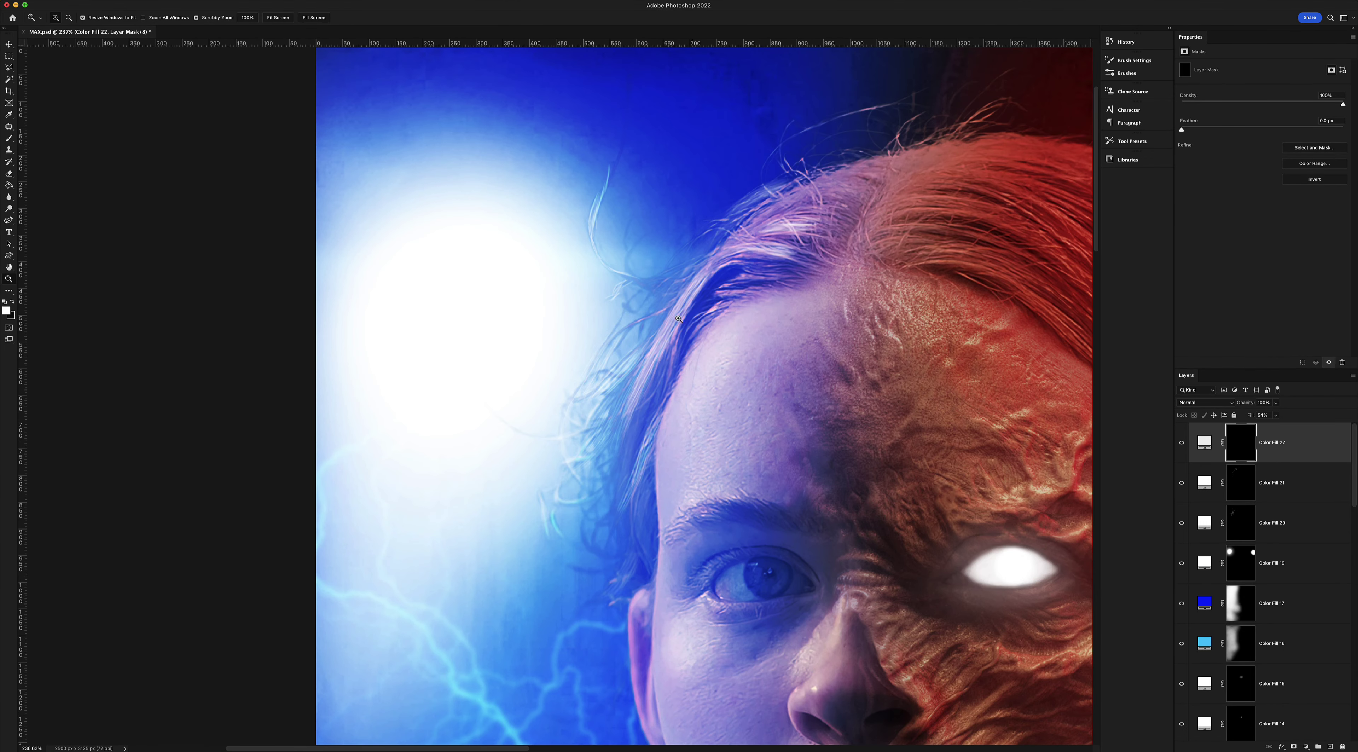
pyautogui.press('b')
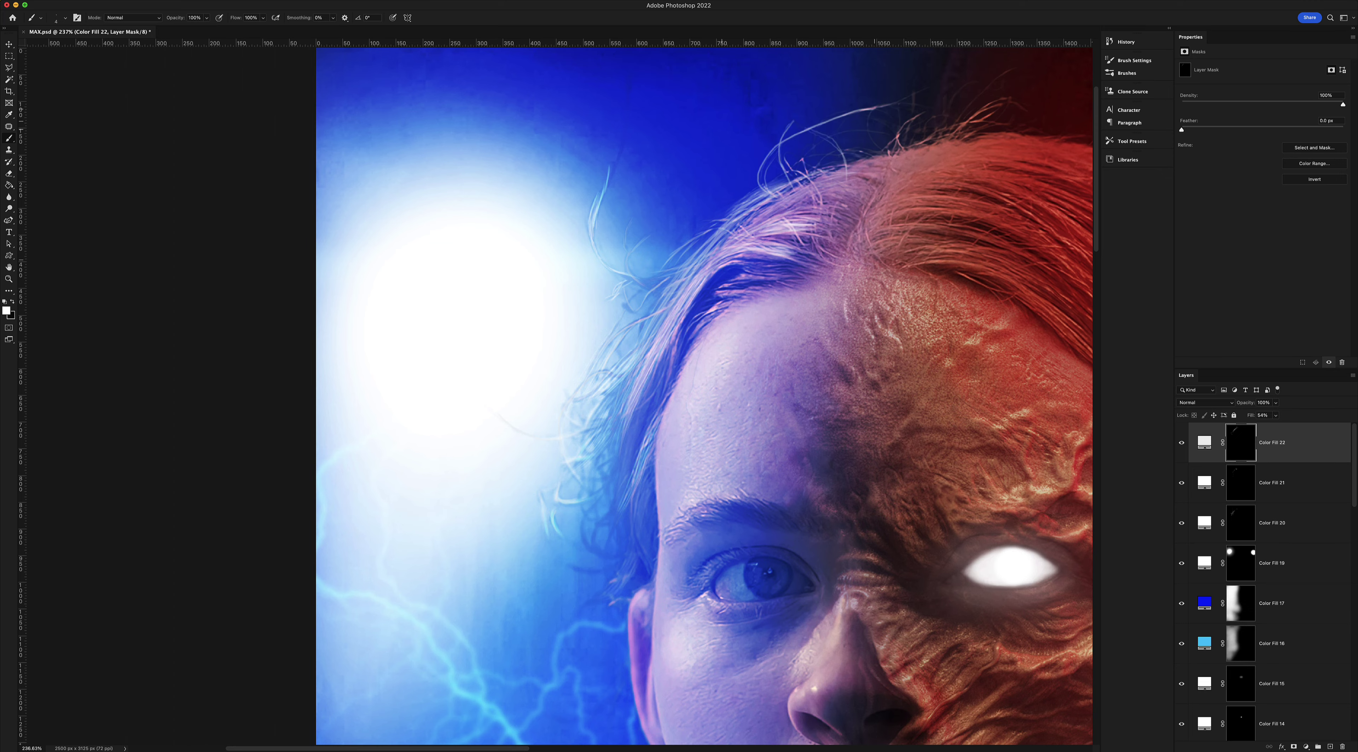
# Add light blue Overlay fill Color Fill 23 and adjust its Blend If options
pyautogui.press('z')
pyautogui.keyDown('alt'); pyautogui.click(663, 348); pyautogui.keyUp('alt')
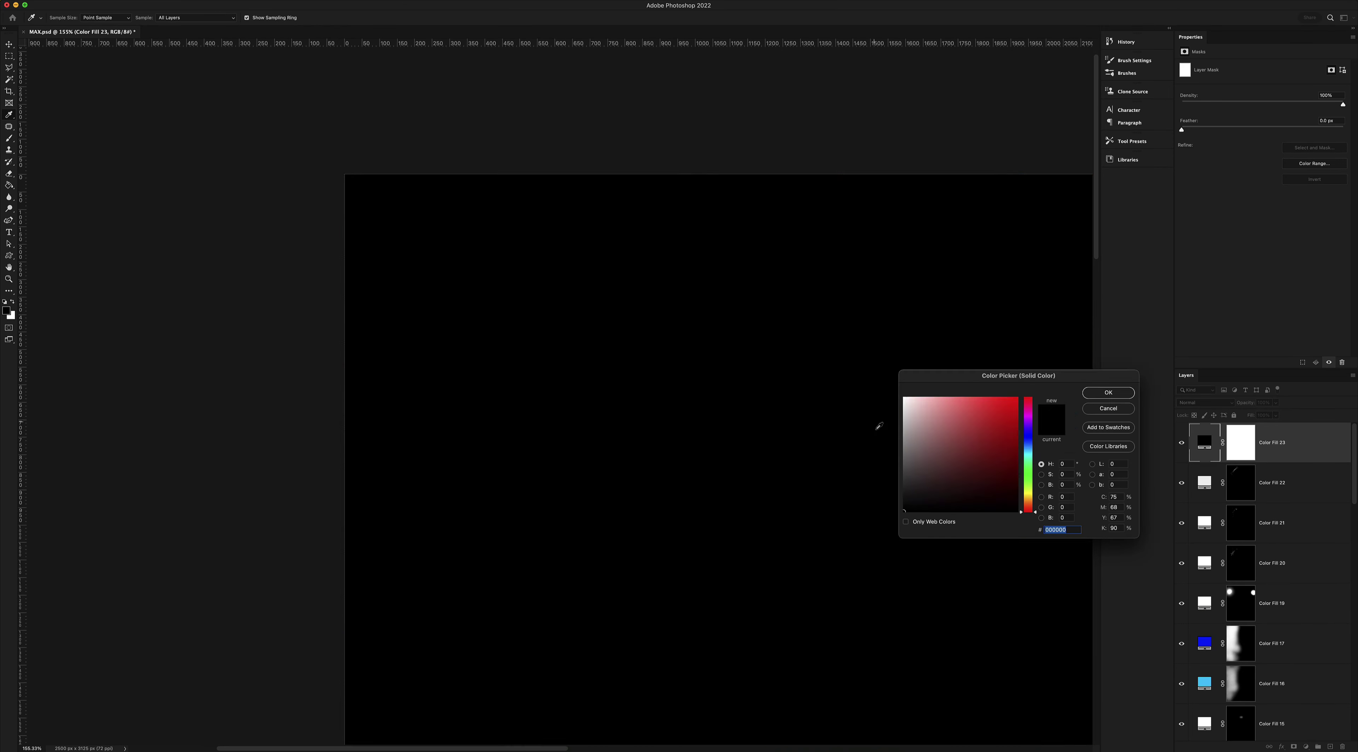
pyautogui.click(1025, 443)
pyautogui.click(991, 422)
pyautogui.click(1111, 391)
pyautogui.click(1205, 403)
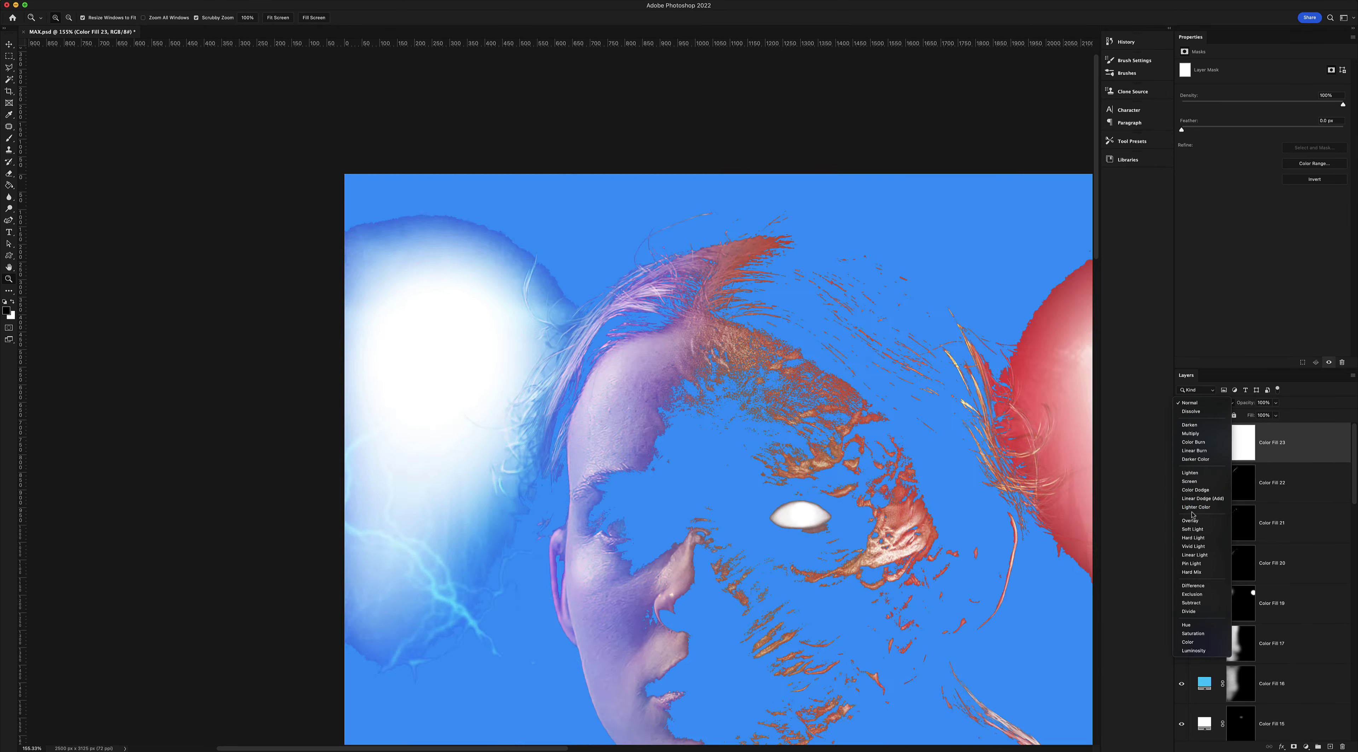
pyautogui.click(1190, 521)
pyautogui.doubleClick(1312, 446)
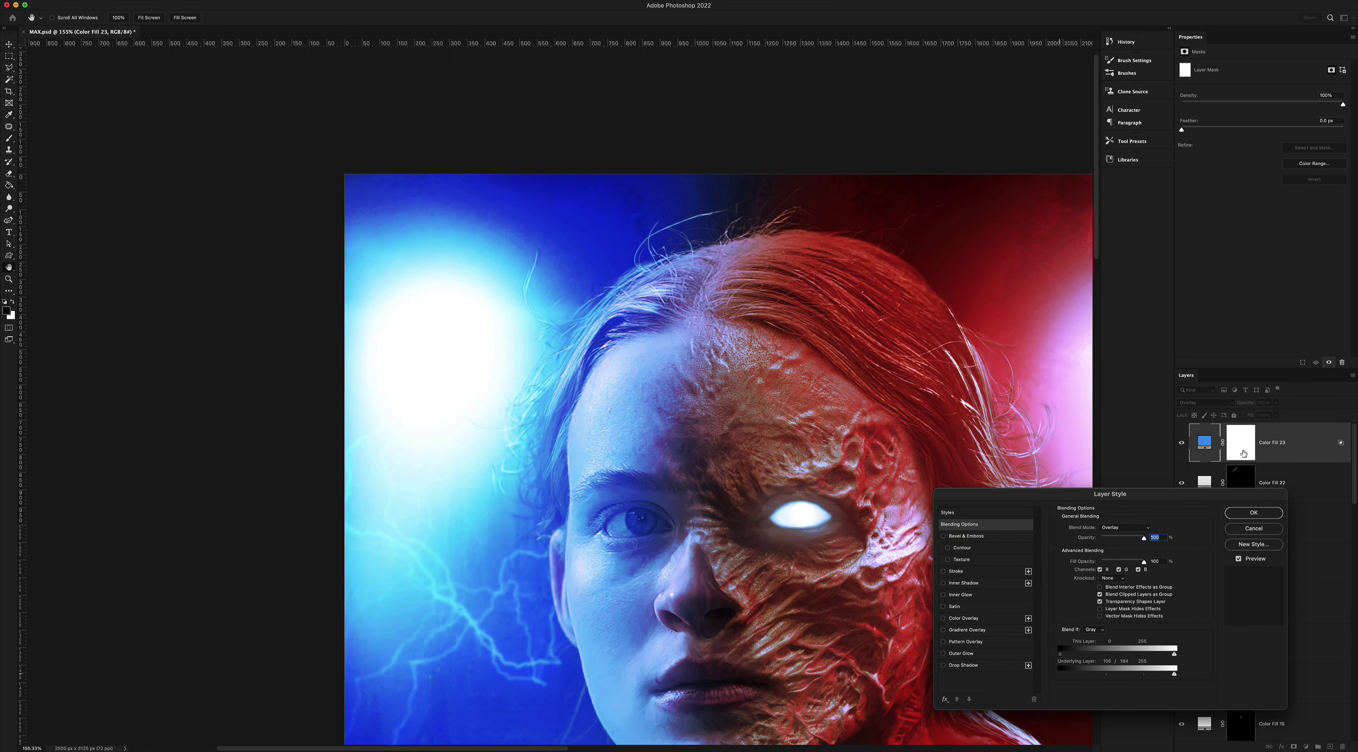
pyautogui.press('Return')
# Invert Color Fill 23's mask to black and set white as the painting colour
pyautogui.hotkey('ctrl', 'i')
pyautogui.press('b')
pyautogui.press('x')
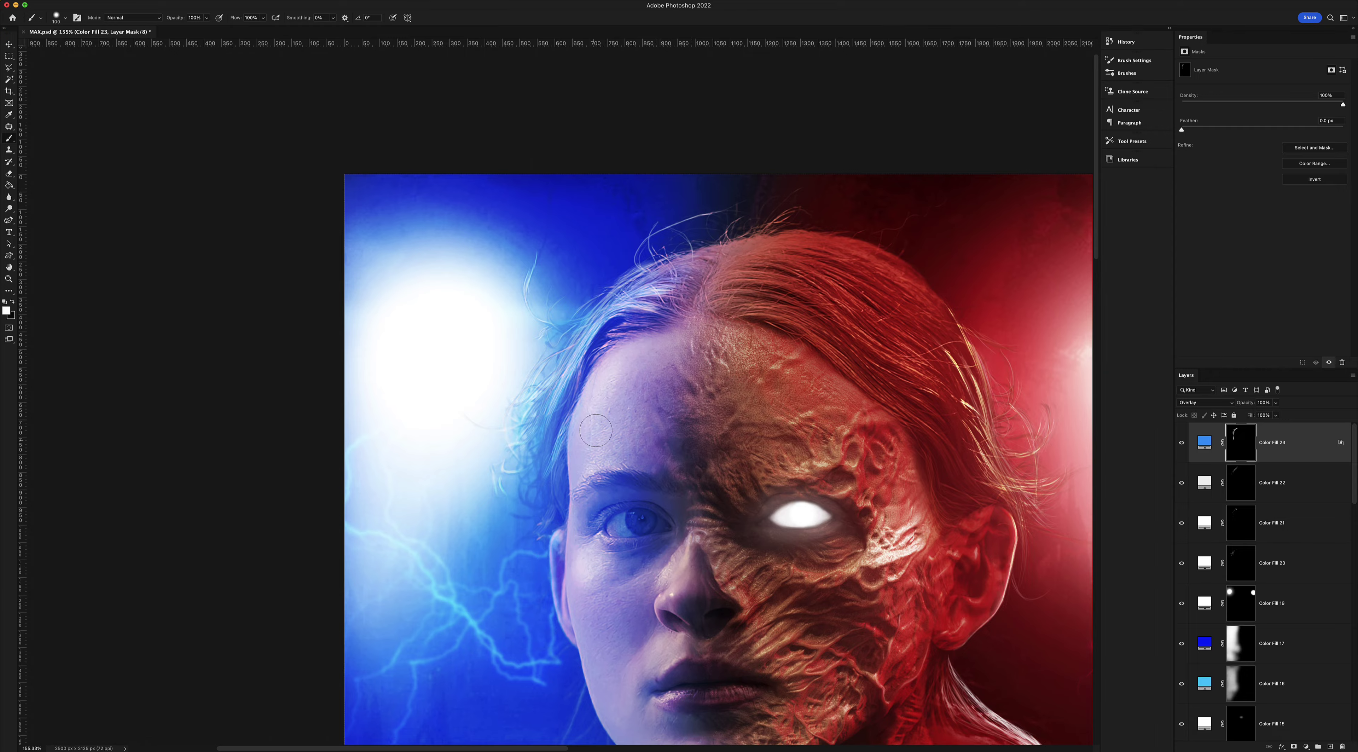
pyautogui.scroll(-5, 595, 431)
pyautogui.scroll(8, 578, 435)
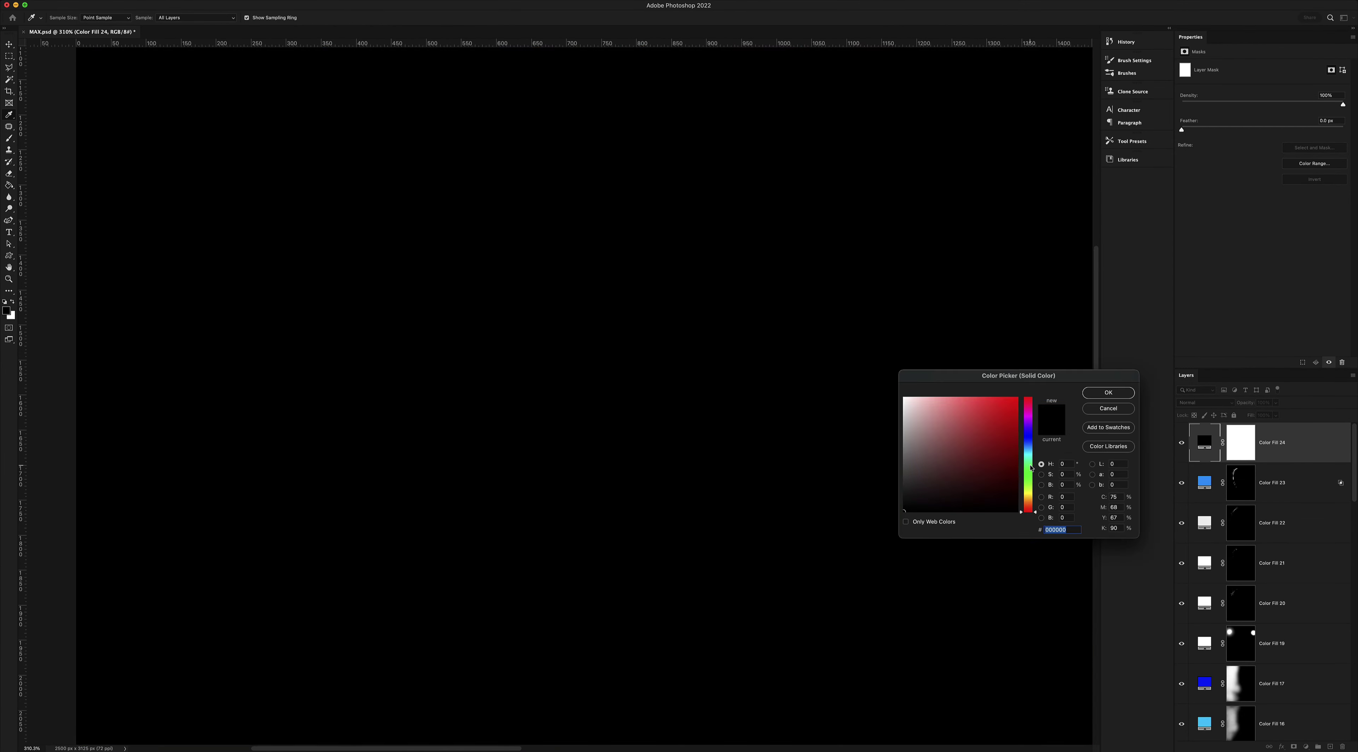
# Add a blue Screen fill with a black mask and set brush opacity to 36%
pyautogui.click(1205, 402)
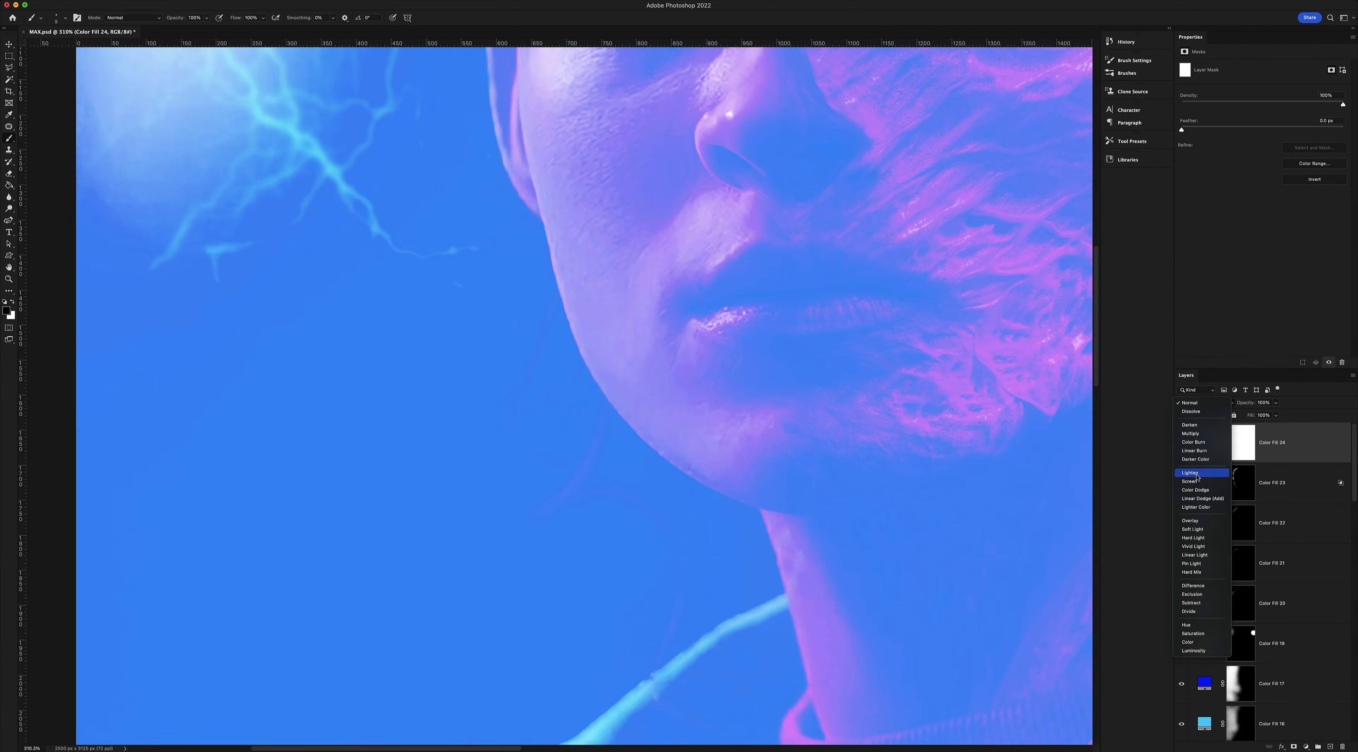
pyautogui.click(1162, 464)
pyautogui.hotkey('ctrl', 'i')
pyautogui.press('3')
pyautogui.press('6')
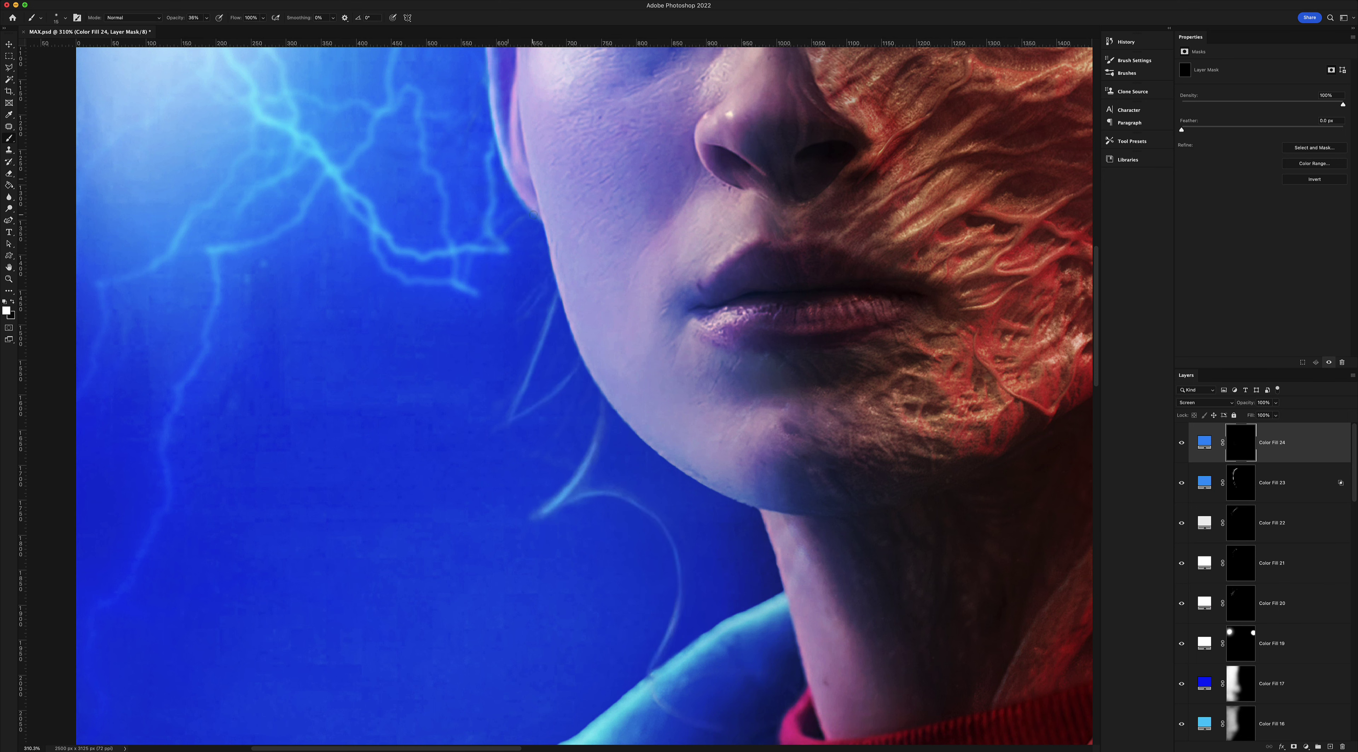
# Paint blue light along the forehead hairline
pyautogui.scroll(3, 589, 370)
pyautogui.scroll(3, 562, 354)
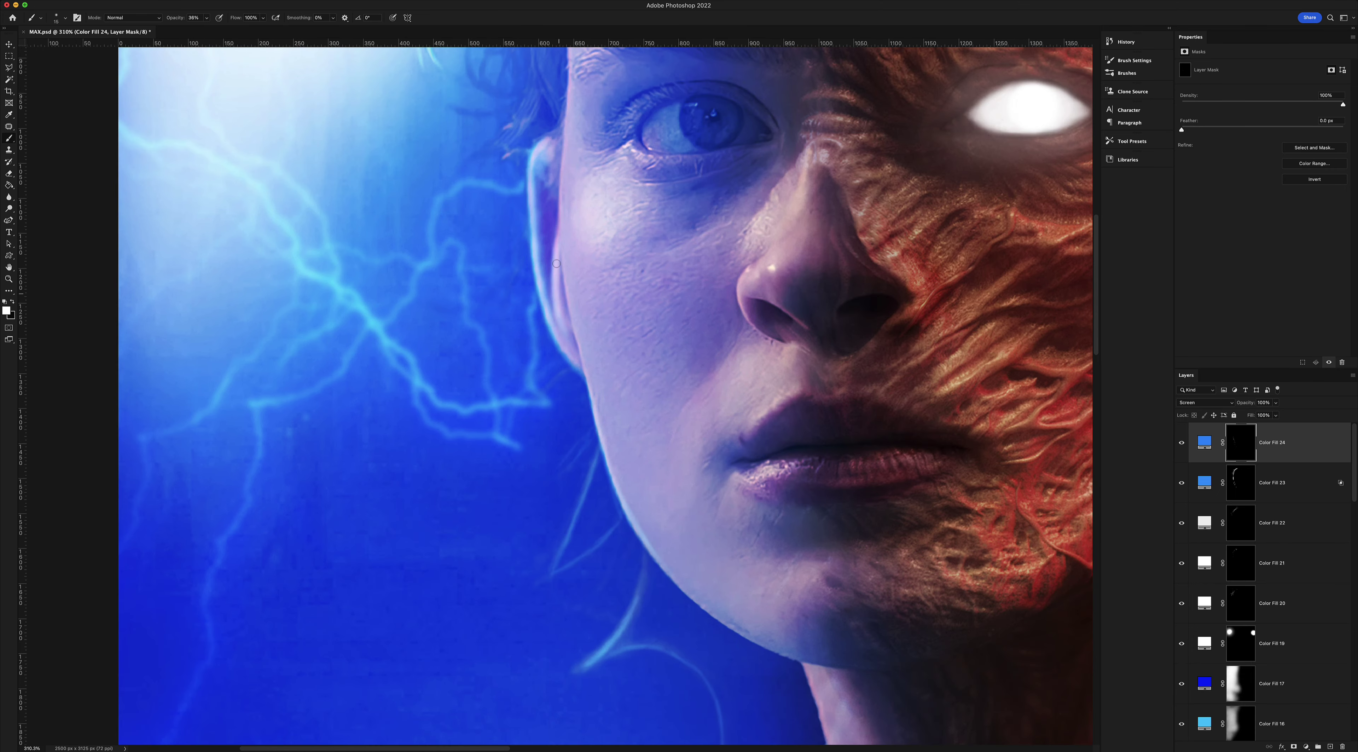
pyautogui.scroll(3, 556, 263)
pyautogui.scroll(2, 538, 202)
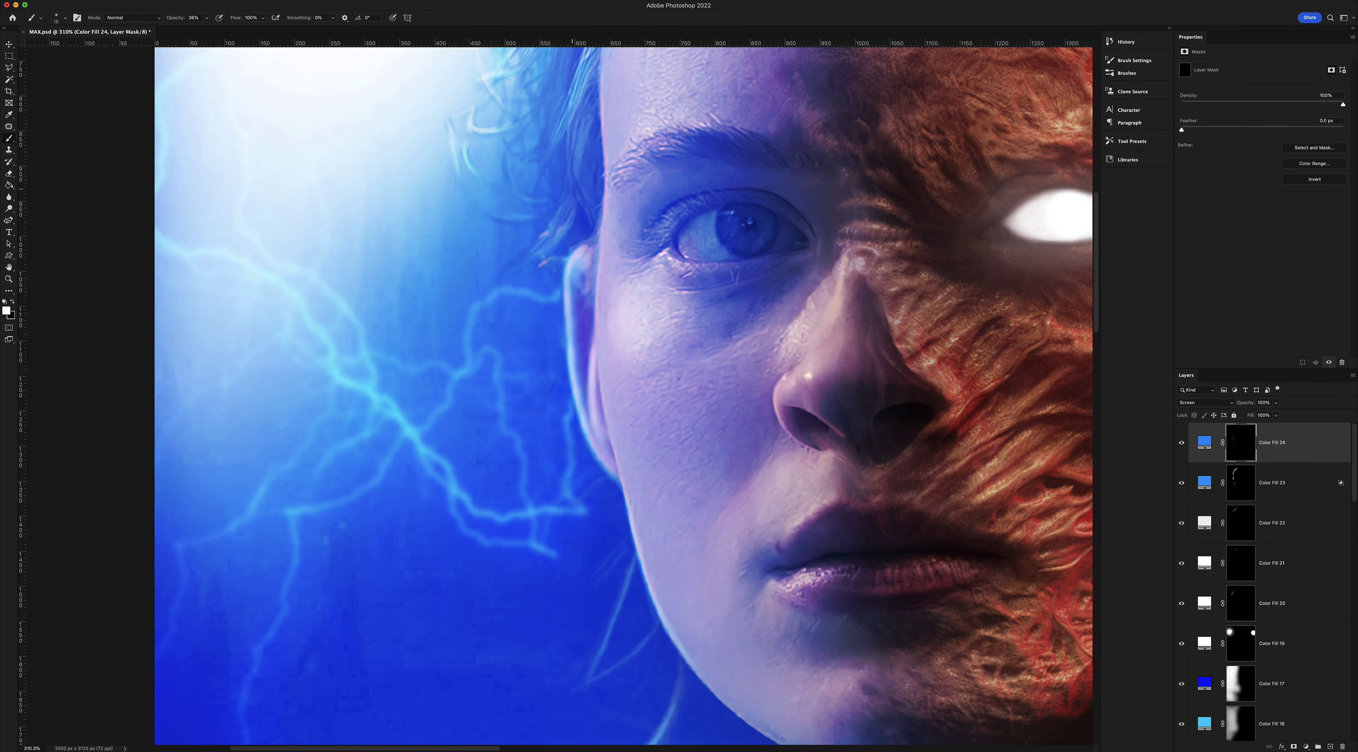
pyautogui.scroll(4, 578, 153)
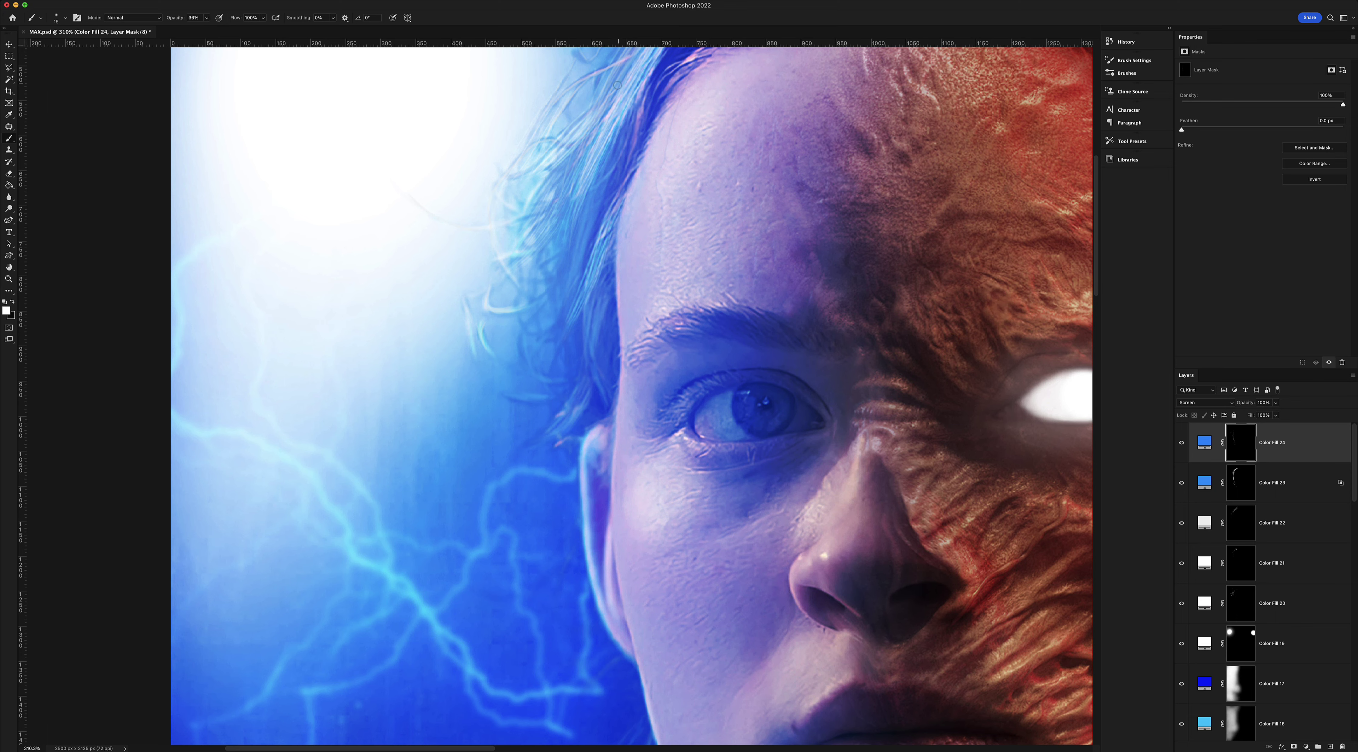
pyautogui.moveTo(613, 193); pyautogui.dragTo(619, 226)
pyautogui.scroll(-5, 632, 351)
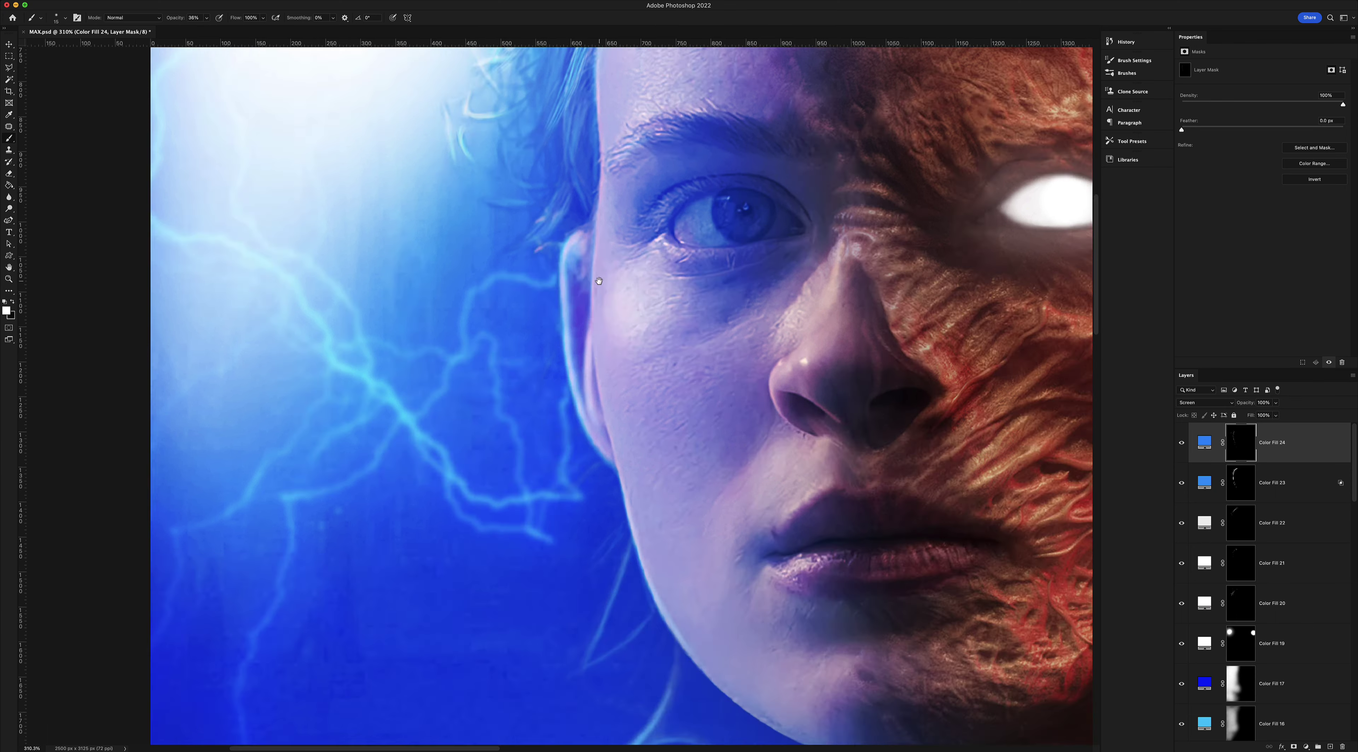
pyautogui.scroll(-3, 622, 377)
pyautogui.hscroll(2, 616, 390)
# Add blue Overlay fill Color Fill 25 with Blend If settings limiting it to brighter tones
pyautogui.press('z')
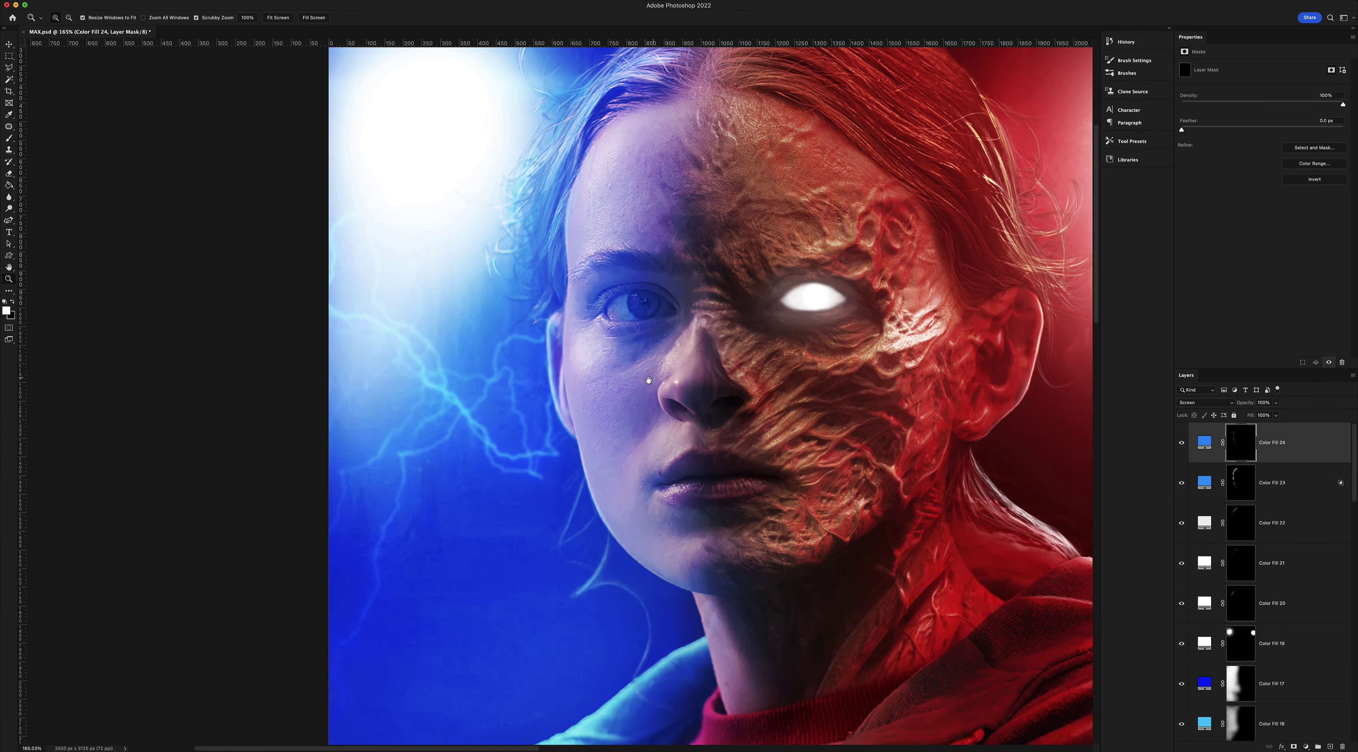
pyautogui.moveTo(671, 206); pyautogui.dragTo(1051, 455)
pyautogui.press('Return')
pyautogui.click(1205, 403)
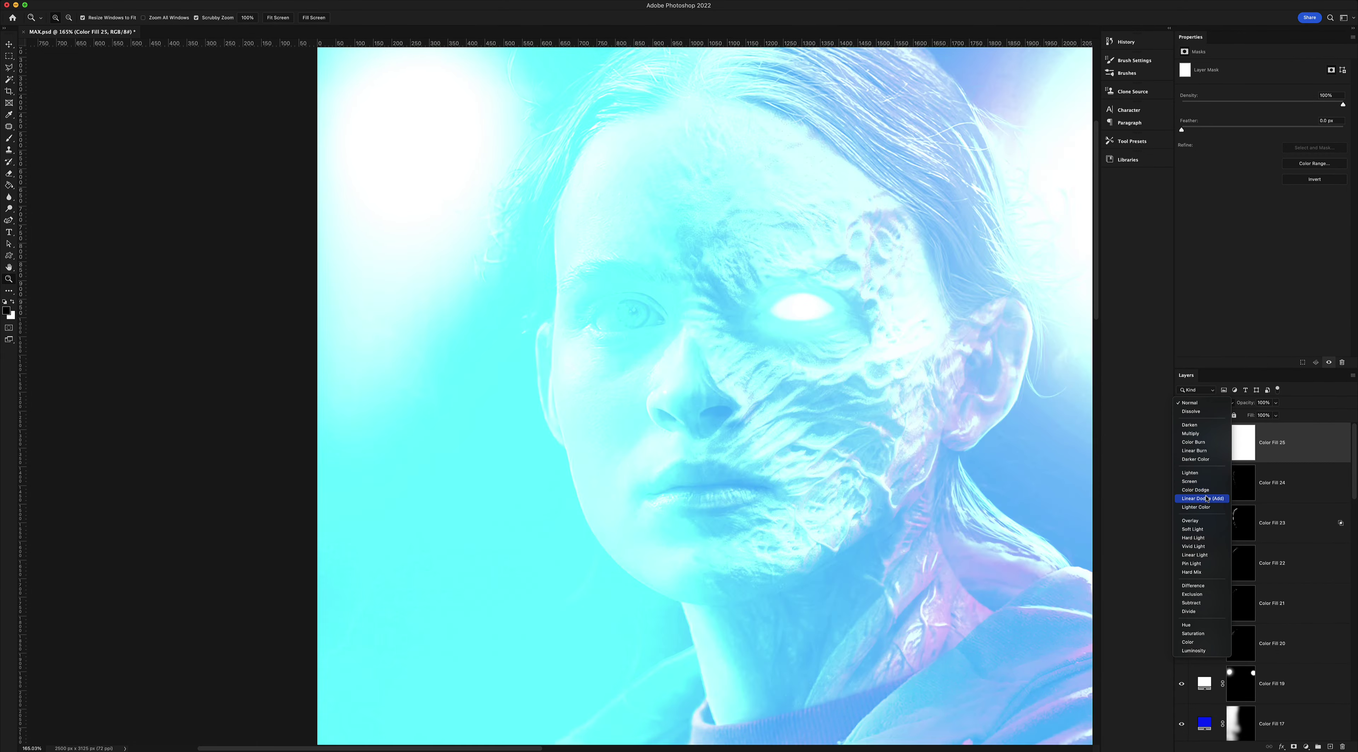
pyautogui.click(1202, 490)
pyautogui.doubleClick(1349, 448)
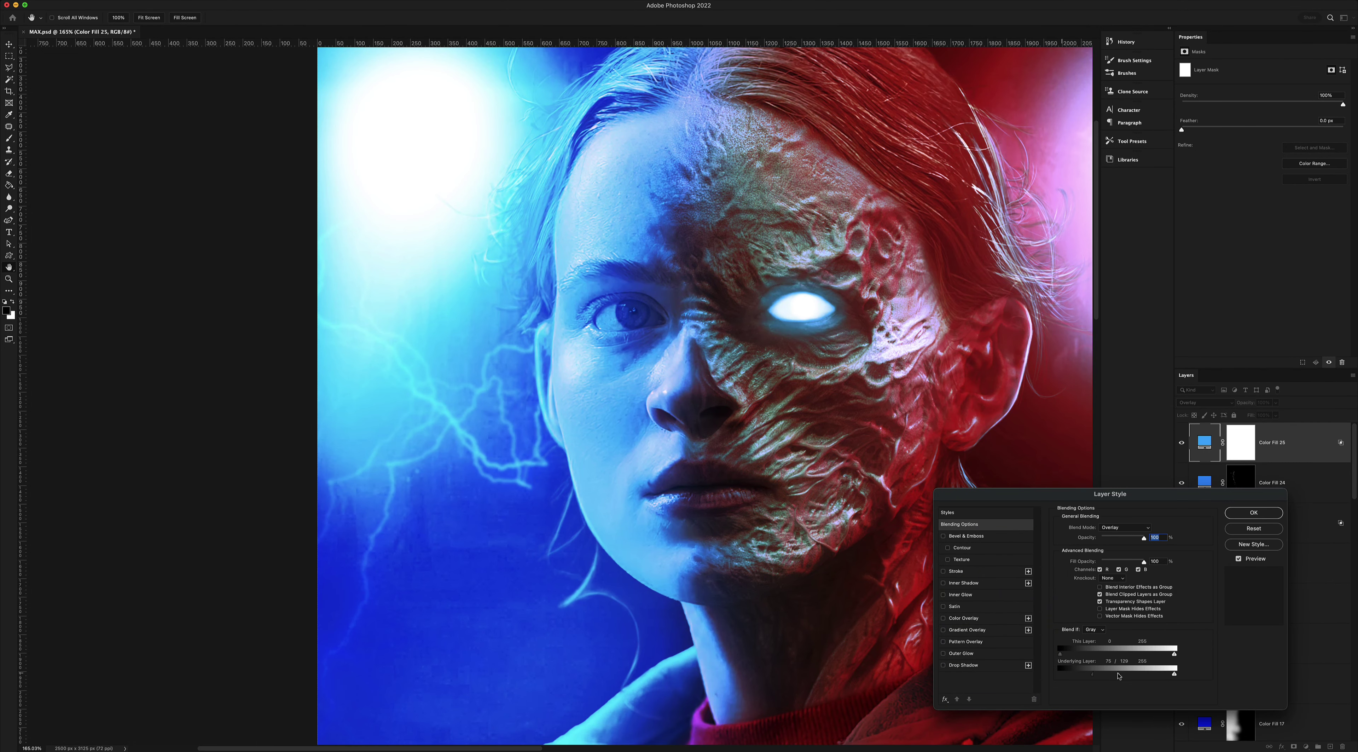
pyautogui.click(1254, 512)
# Invert Color Fill 25's mask and set a white brush at 9% opacity
pyautogui.hotkey('ctrl', 'i')
pyautogui.press('b')
pyautogui.press('x')
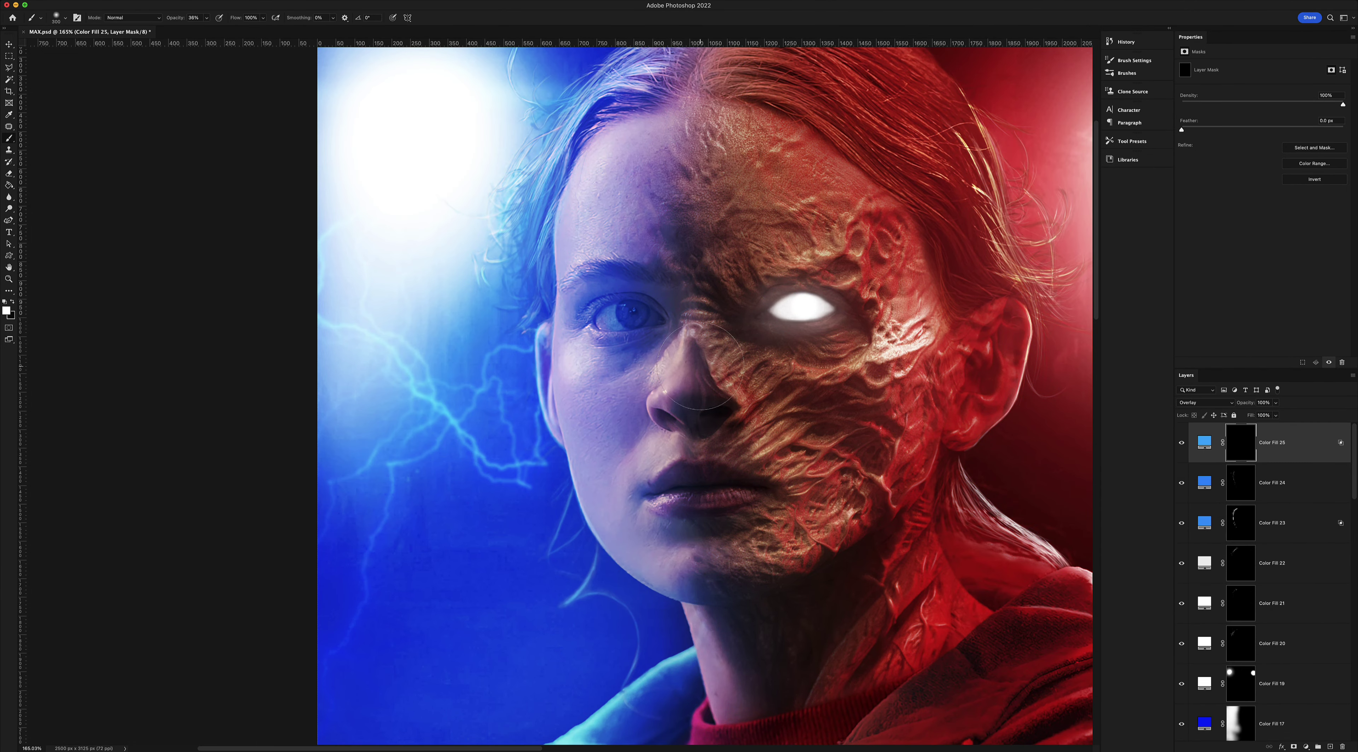
pyautogui.press('0')
pyautogui.press('9')
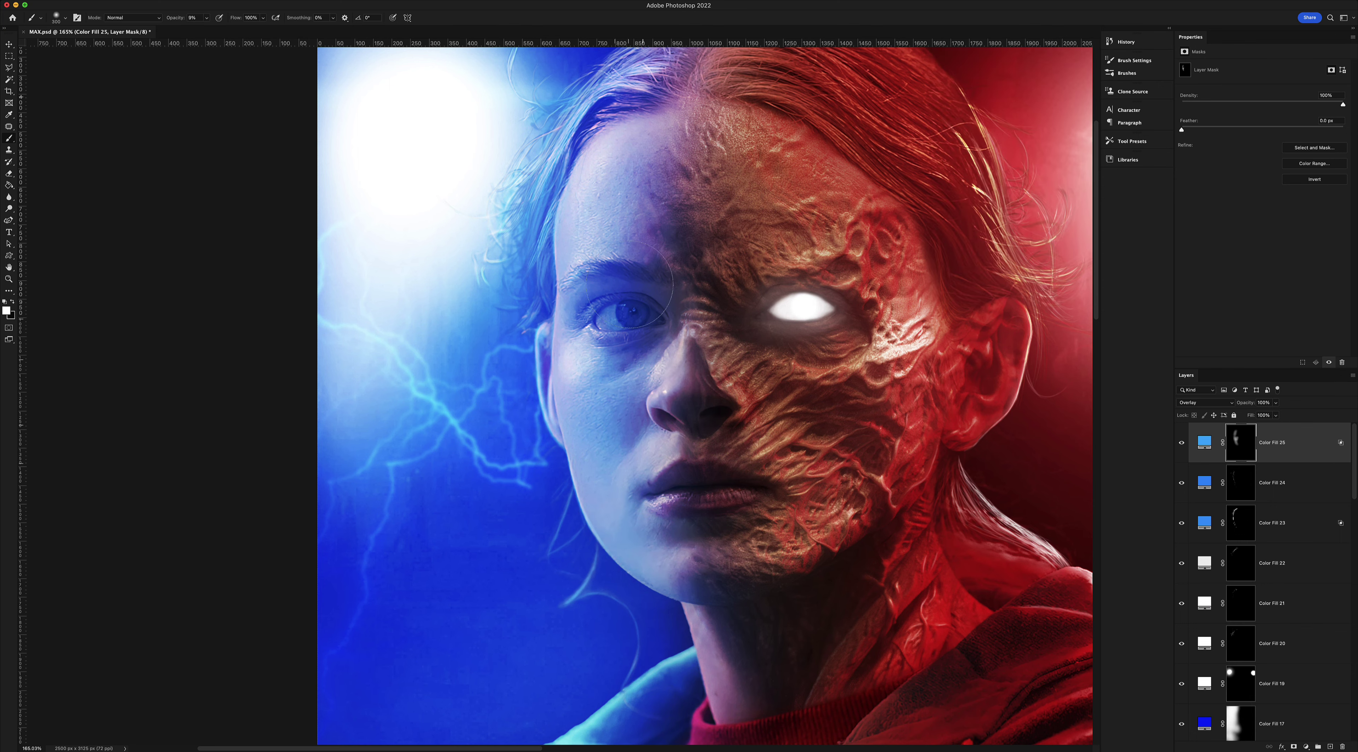
pyautogui.scroll(-5, 665, 543)
pyautogui.scroll(-5, 665, 544)
pyautogui.press('z')
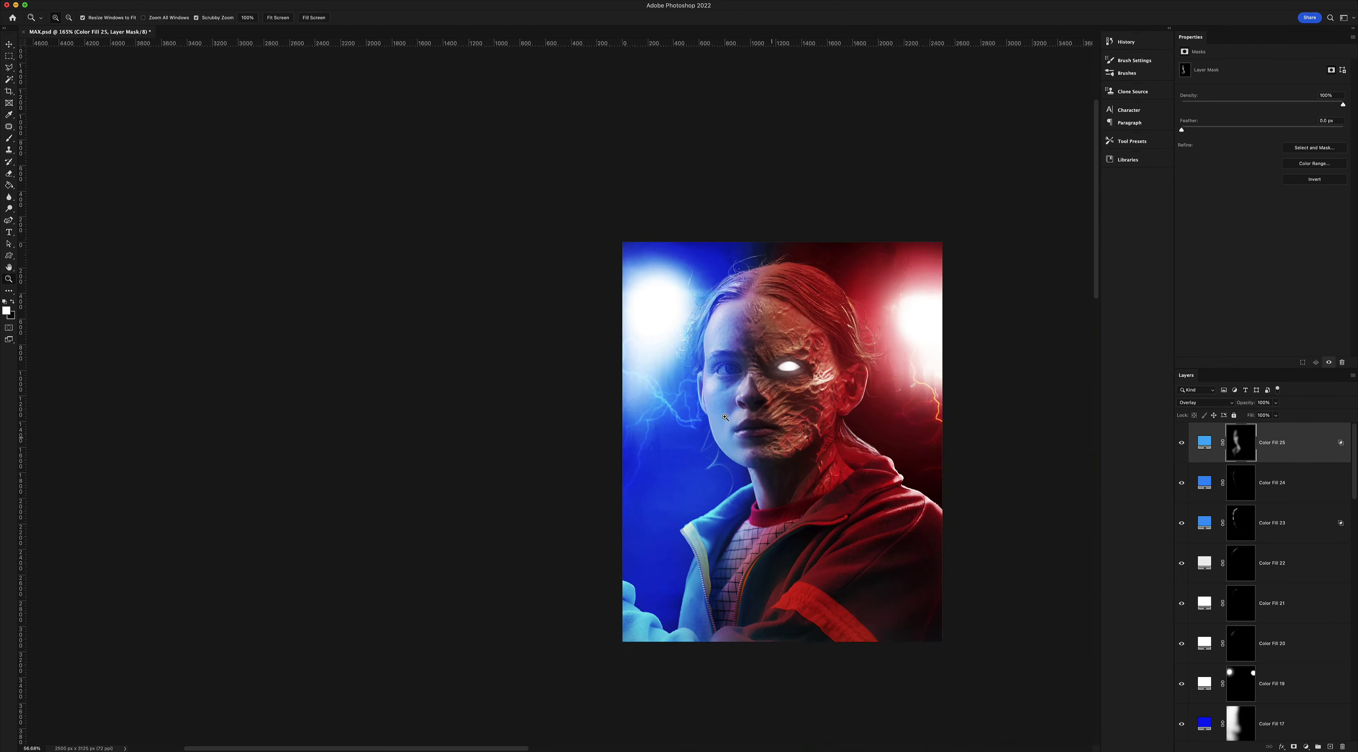
pyautogui.moveTo(632, 263); pyautogui.dragTo(739, 263)
# Set white Color Fill 26 to Color Dodge at 25% fill behind a black mask
pyautogui.click(1205, 402)
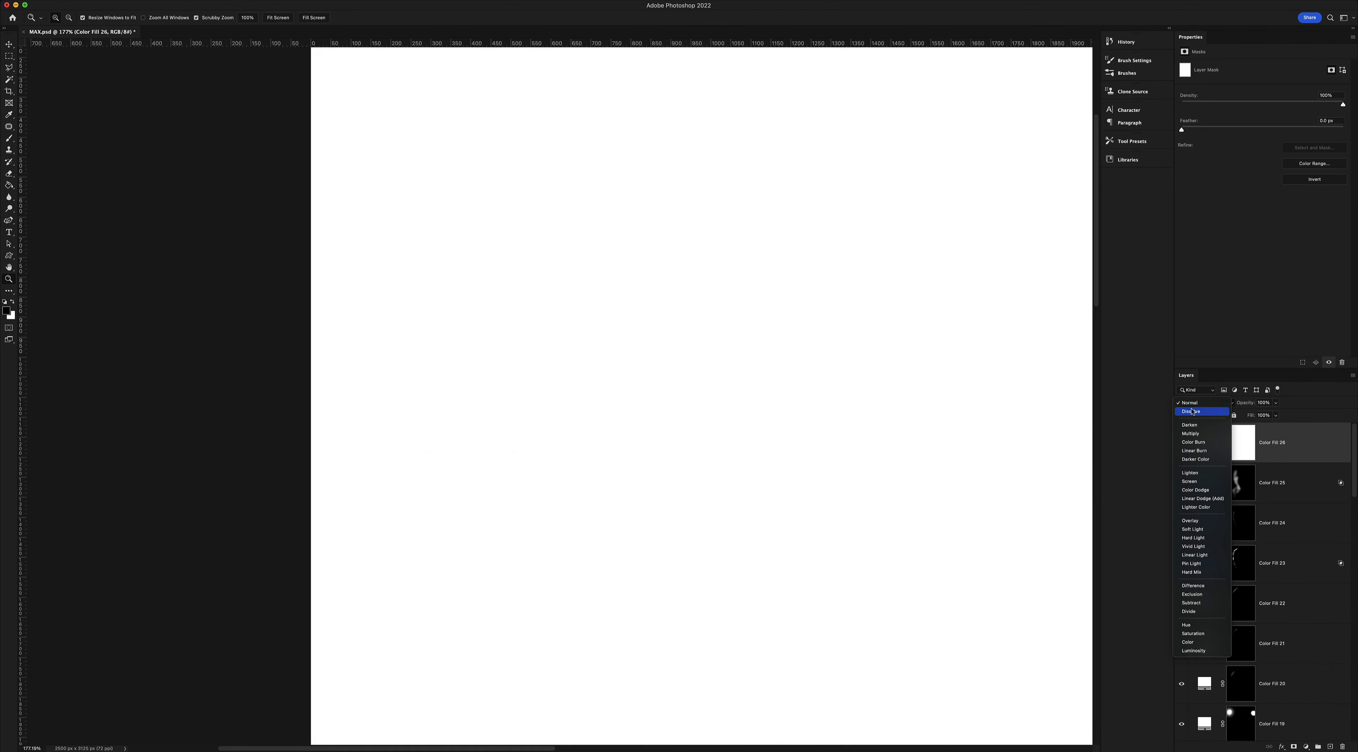
pyautogui.click(1196, 489)
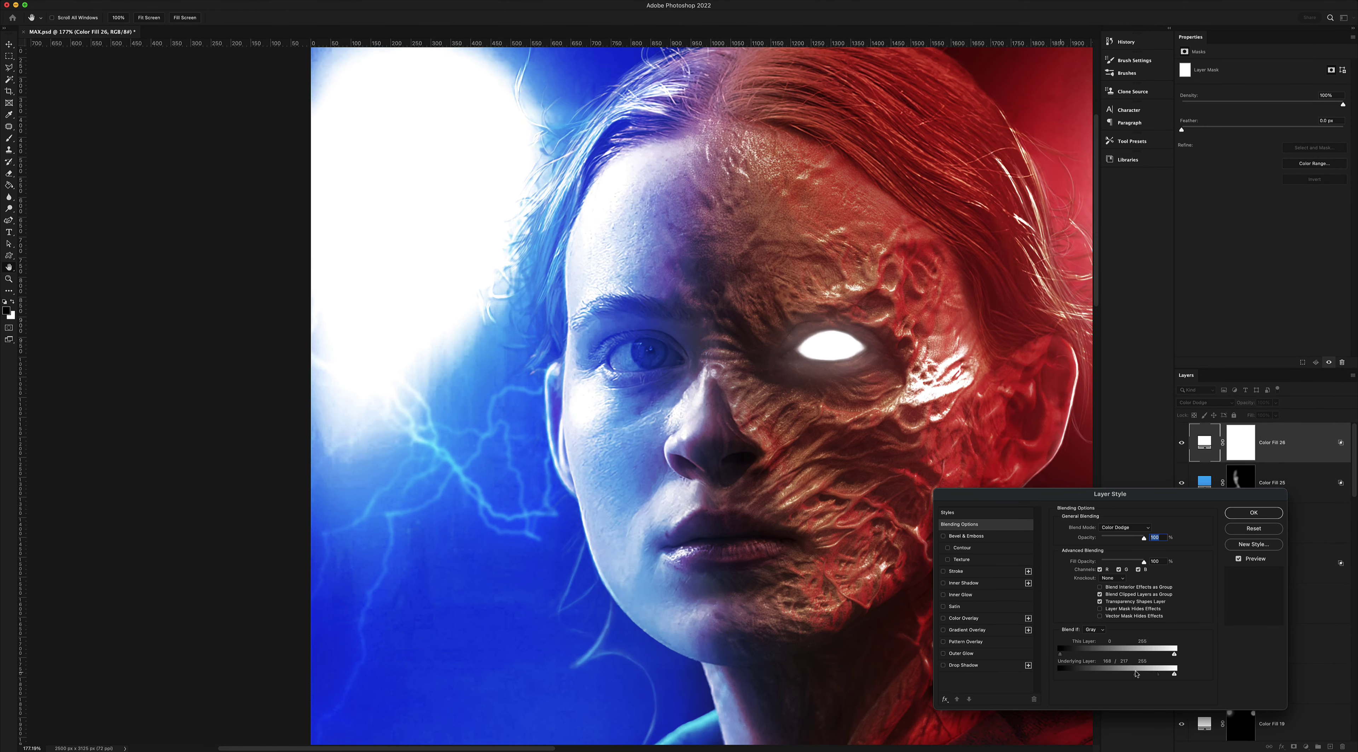
pyautogui.click(1241, 443)
pyautogui.hotkey('ctrl', 'i')
pyautogui.press('b')
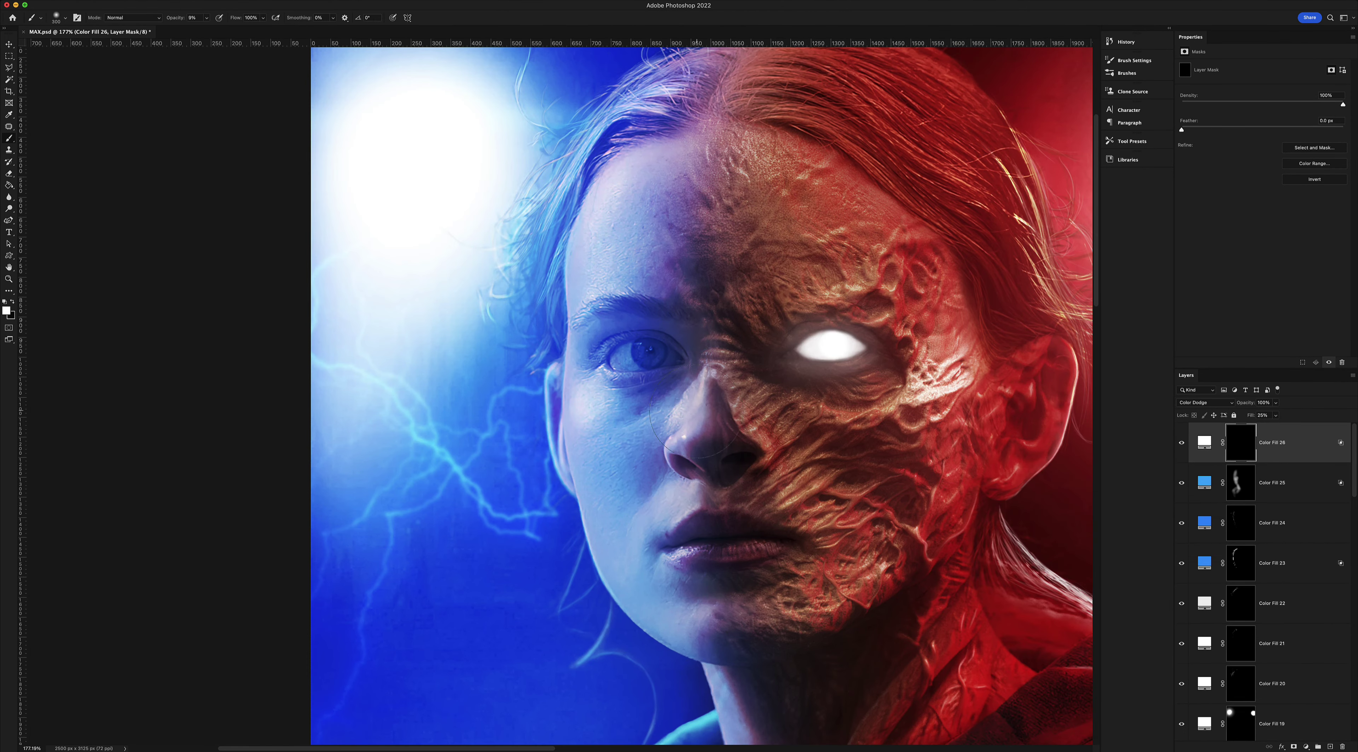
# Zoom in on the blue-lit eye to brush its highlight, then reframe on the lower face
pyautogui.press('z')
pyautogui.moveTo(649, 351)
pyautogui.mouseDown()
pyautogui.moveTo(678, 381)
pyautogui.moveTo(712, 385)
pyautogui.mouseUp()
pyautogui.hotkey('alt', '[')
pyautogui.hotkey('alt', '[')
pyautogui.hotkey('alt', '[')
pyautogui.press('b')
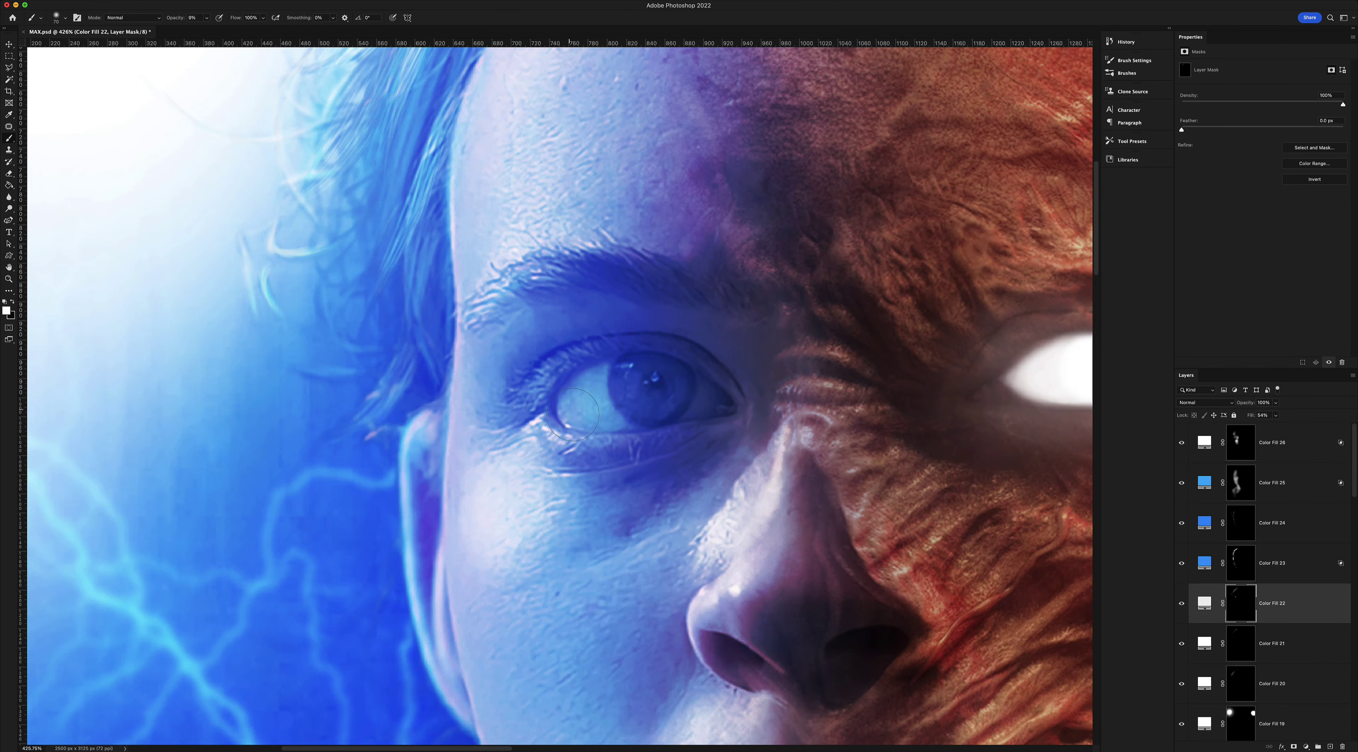
pyautogui.press('z')
pyautogui.moveTo(573, 414); pyautogui.dragTo(475, 414)
pyautogui.moveTo(633, 387); pyautogui.dragTo(669, 386)
# Set Color Fill 27 to Linear Dodge (Add), invert its mask, and paint light along neck and jaw
pyautogui.click(1205, 402)
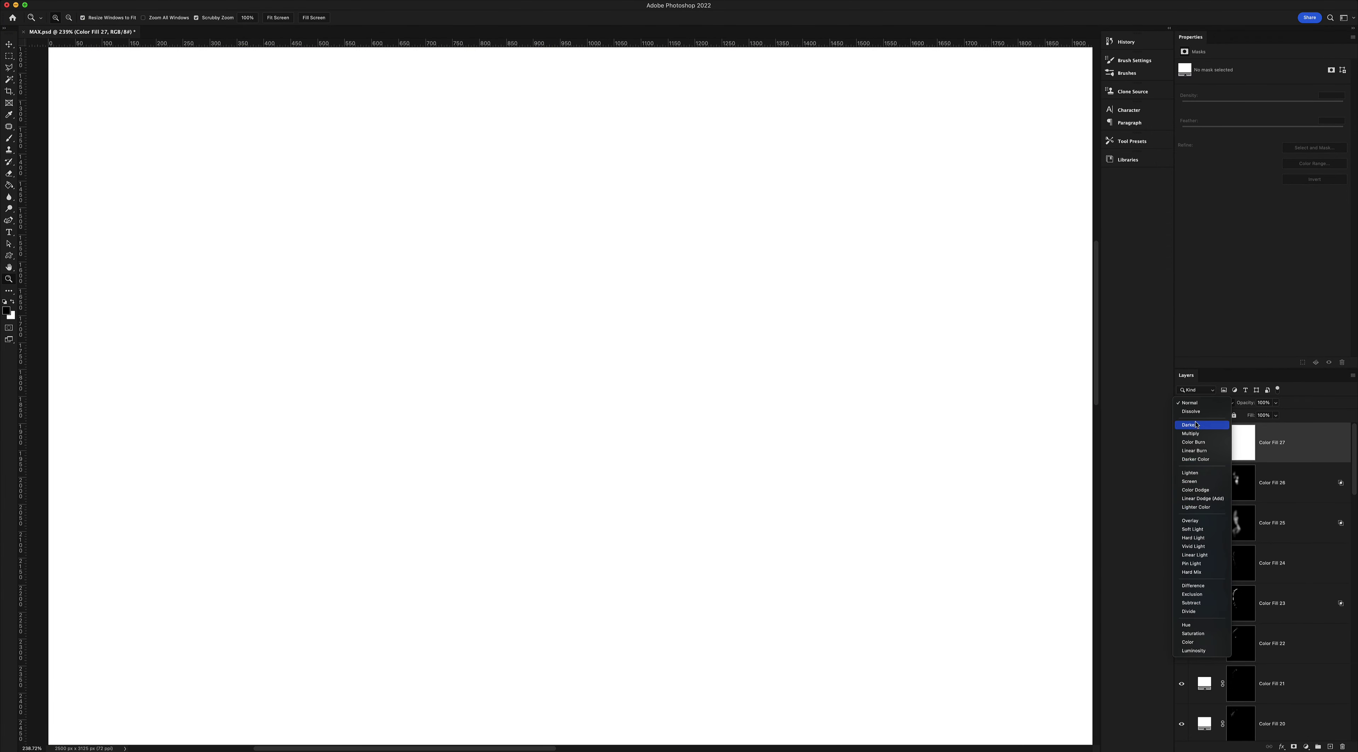
pyautogui.click(1203, 499)
pyautogui.hotkey('ctrl', 'i')
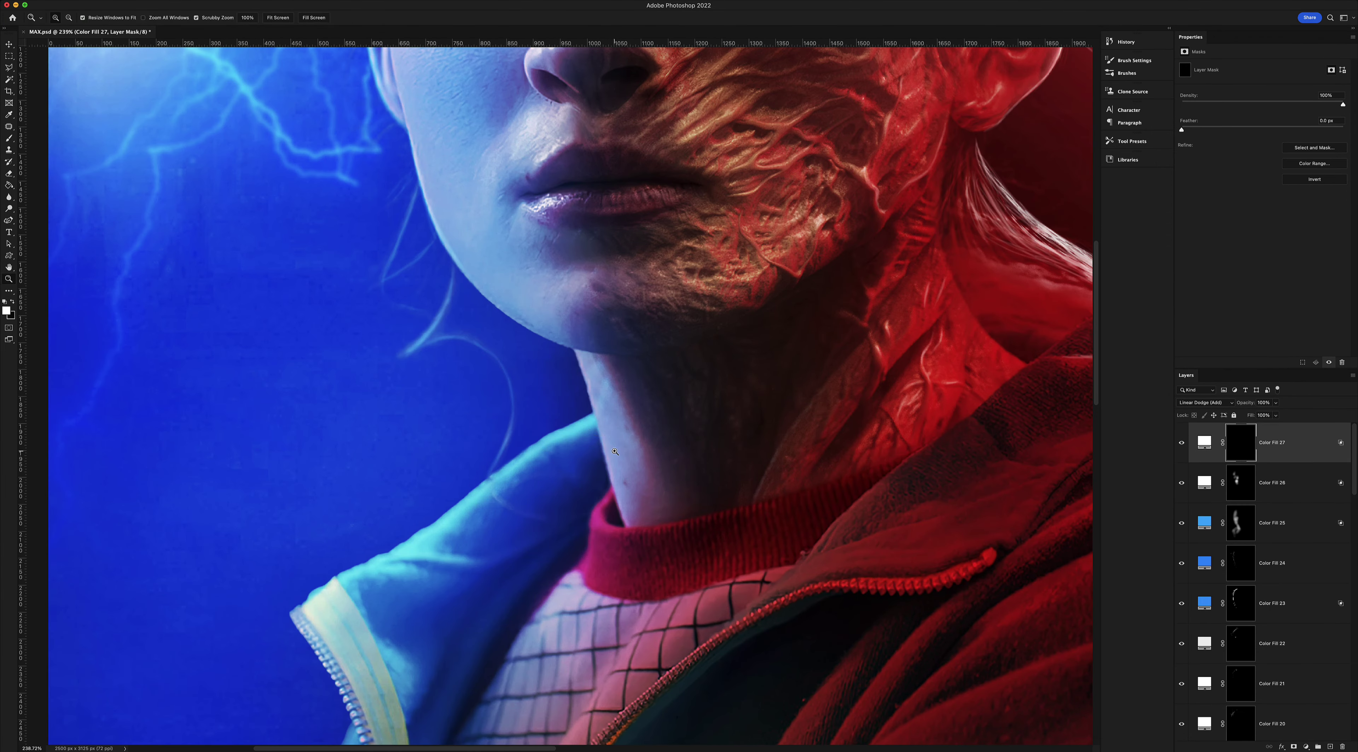
pyautogui.press('b')
pyautogui.moveTo(615, 451); pyautogui.dragTo(585, 364)
pyautogui.moveTo(471, 263)
pyautogui.mouseDown()
pyautogui.moveTo(582, 448)
pyautogui.moveTo(664, 522)
pyautogui.mouseUp()
pyautogui.moveTo(586, 452); pyautogui.dragTo(506, 216)
# Lower Color Fill 27's fill to 18% and reframe on the whole portrait
pyautogui.press('z')
pyautogui.moveTo(738, 381)
pyautogui.mouseDown()
pyautogui.moveTo(655, 381)
pyautogui.moveTo(738, 382)
pyautogui.mouseUp()
pyautogui.hotkey('shift', '1')
pyautogui.hotkey('shift', '8')
pyautogui.moveTo(656, 381)
pyautogui.mouseDown()
pyautogui.moveTo(580, 382)
pyautogui.moveTo(630, 352)
pyautogui.moveTo(712, 352)
pyautogui.mouseUp()
# Set white Color Fill 28 to Screen behind a black mask, zoomed in on the collar
pyautogui.click(1306, 746)
pyautogui.press('Return')
pyautogui.hotkey('ctrl', 'i')
pyautogui.hotkey('alt', 'shift', 's')
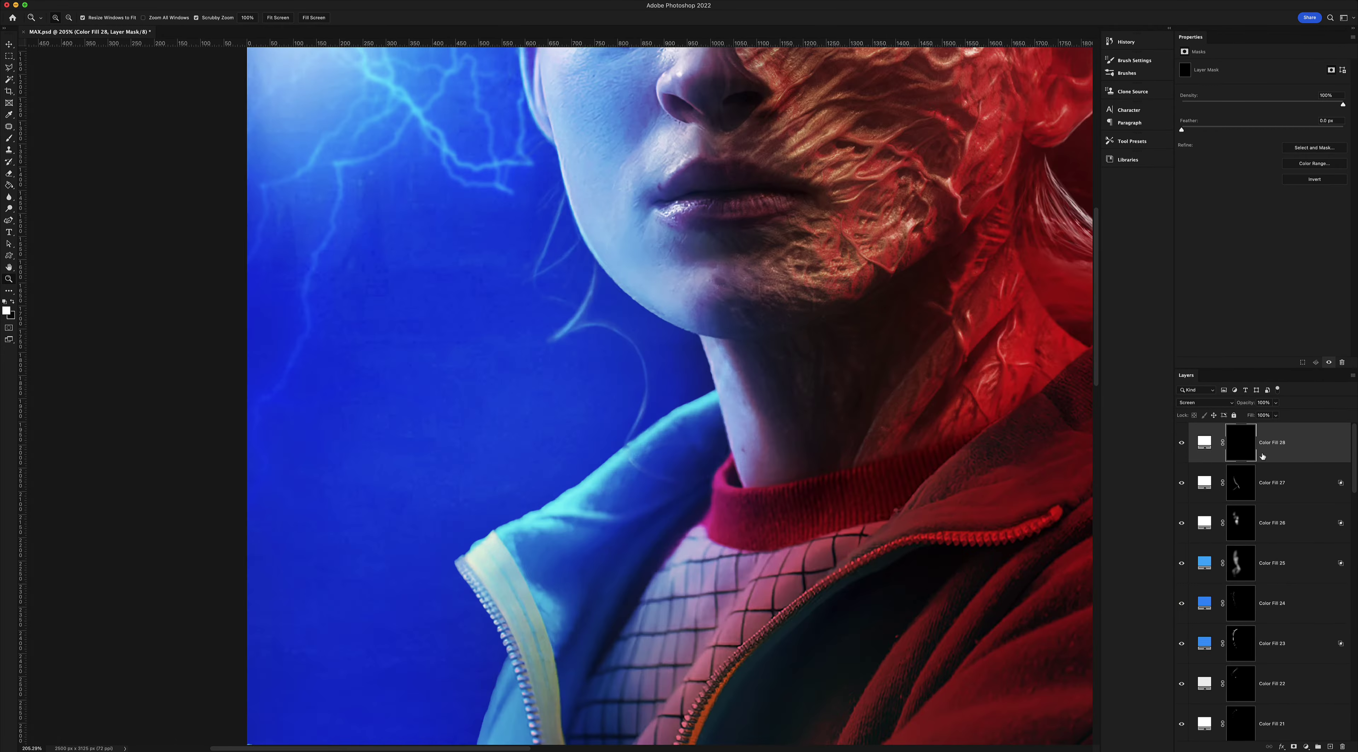
pyautogui.moveTo(686, 431); pyautogui.dragTo(770, 430)
pyautogui.press('b')
pyautogui.rightClick(797, 290)
pyautogui.press('Escape')
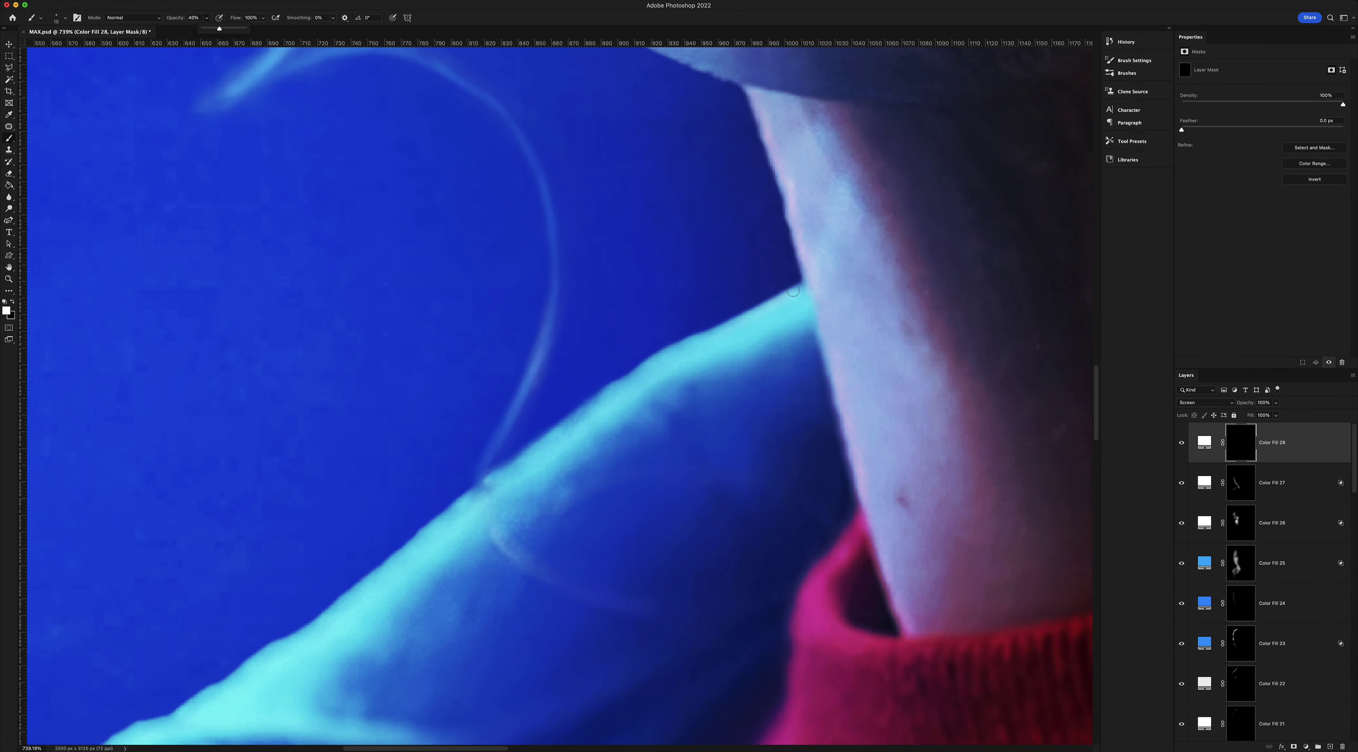
# Brighten the cyan shoulder, cuff and sleeve edges on Color Fill 28's mask
pyautogui.moveTo(793, 291)
pyautogui.mouseDown()
pyautogui.moveTo(623, 380)
pyautogui.moveTo(391, 559)
pyautogui.moveTo(749, 343)
pyautogui.mouseUp()
pyautogui.moveTo(791, 311)
pyautogui.mouseDown()
pyautogui.moveTo(554, 483)
pyautogui.moveTo(374, 567)
pyautogui.moveTo(651, 359)
pyautogui.mouseUp()
pyautogui.moveTo(652, 359)
pyautogui.mouseDown()
pyautogui.moveTo(533, 453)
pyautogui.moveTo(503, 496)
pyautogui.mouseUp()
pyautogui.moveTo(503, 495); pyautogui.dragTo(736, 324)
pyautogui.moveTo(822, 150)
pyautogui.mouseDown()
pyautogui.moveTo(765, 316)
pyautogui.moveTo(706, 569)
pyautogui.moveTo(1087, 370)
pyautogui.mouseUp()
pyautogui.moveTo(270, 96)
pyautogui.mouseDown()
pyautogui.moveTo(422, 195)
pyautogui.moveTo(429, 351)
pyautogui.mouseUp()
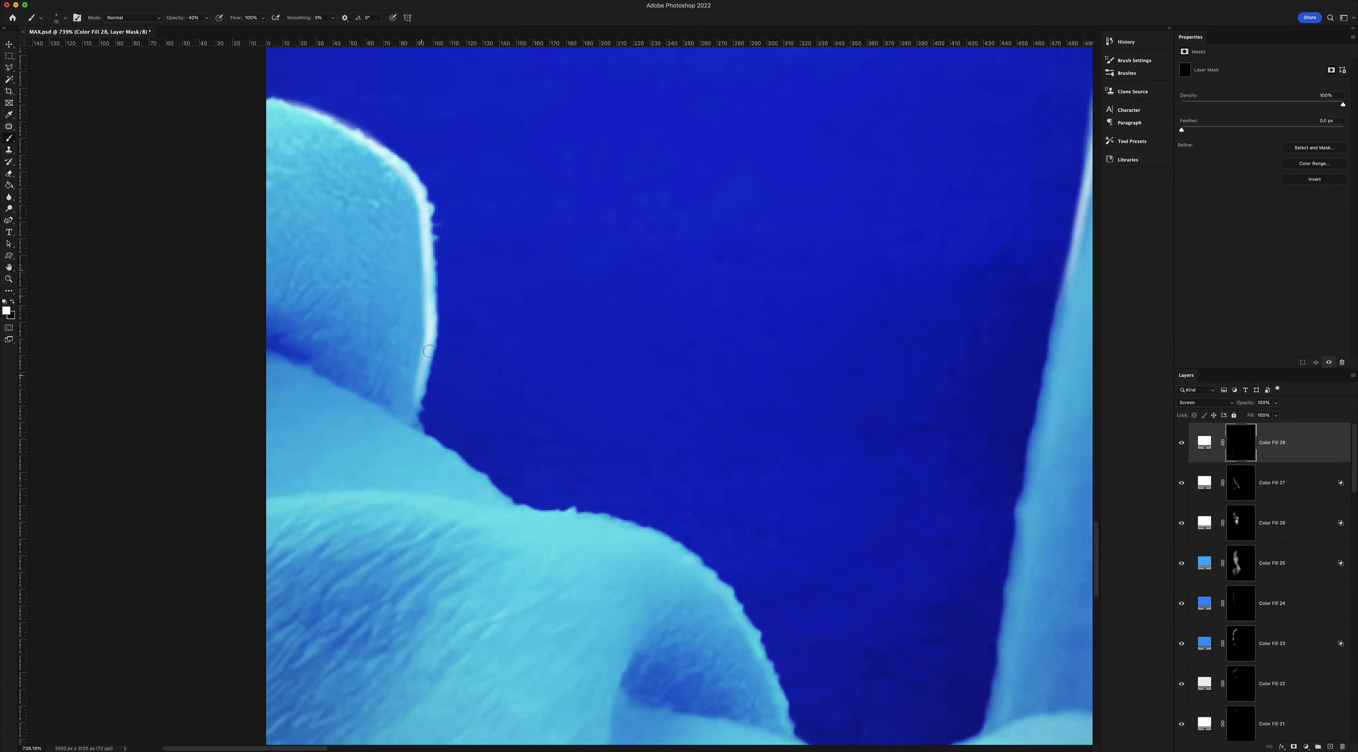
pyautogui.moveTo(463, 465)
pyautogui.mouseDown()
pyautogui.moveTo(738, 606)
pyautogui.moveTo(786, 702)
pyautogui.mouseUp()
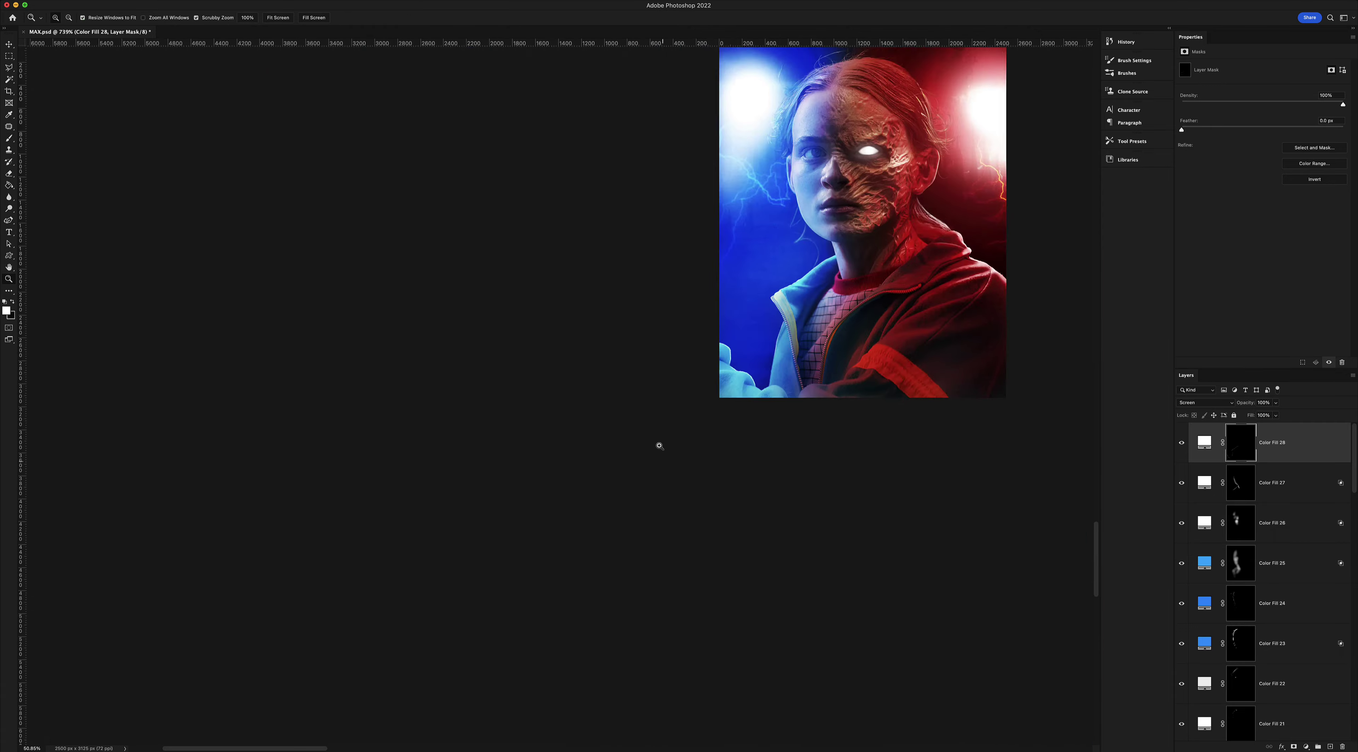
pyautogui.moveTo(658, 446); pyautogui.dragTo(689, 546)
# Add white solid colour fill layer Color Fill 29
pyautogui.click(1306, 747)
pyautogui.click(1313, 542)
pyautogui.press('Return')
# Limit Color Fill 29 to brighter underlying tones with Blend If and invert its mask to black
pyautogui.rightClick(1275, 442)
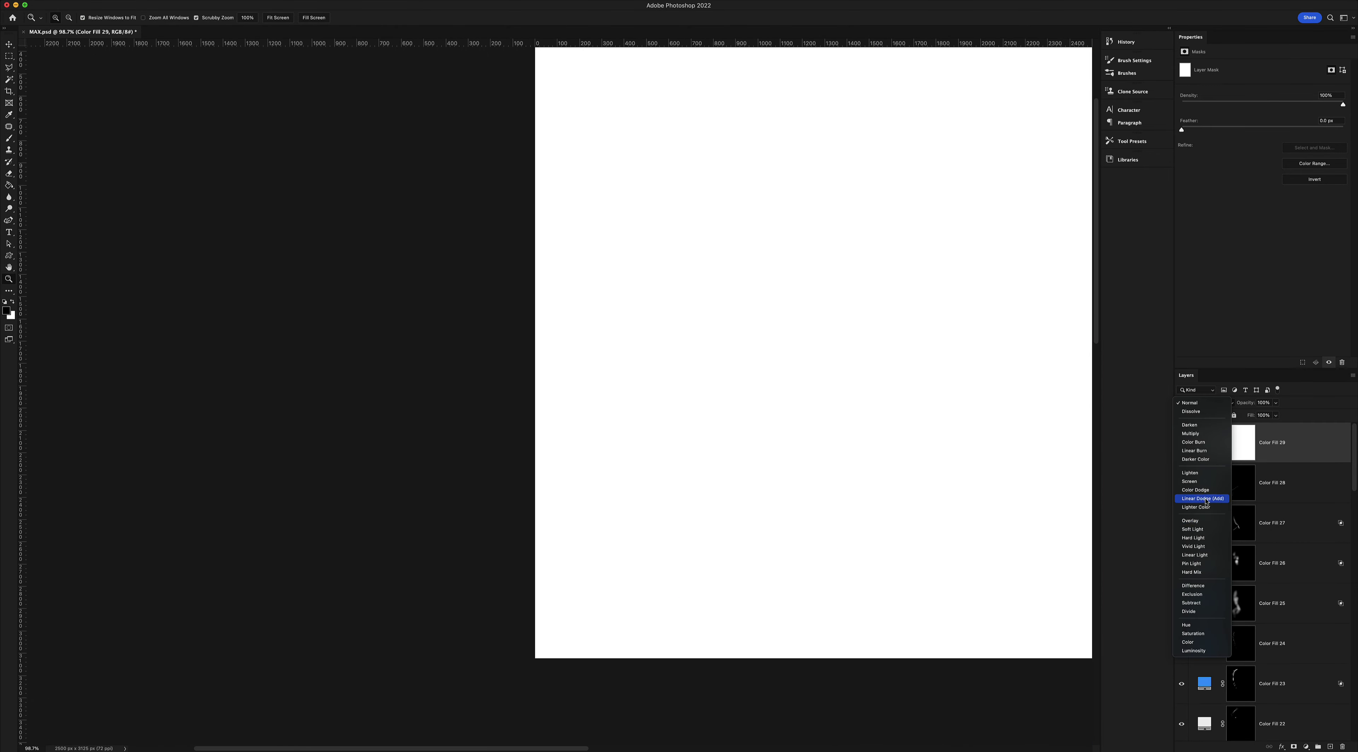
pyautogui.click(1208, 499)
pyautogui.moveTo(1060, 673); pyautogui.dragTo(1150, 674)
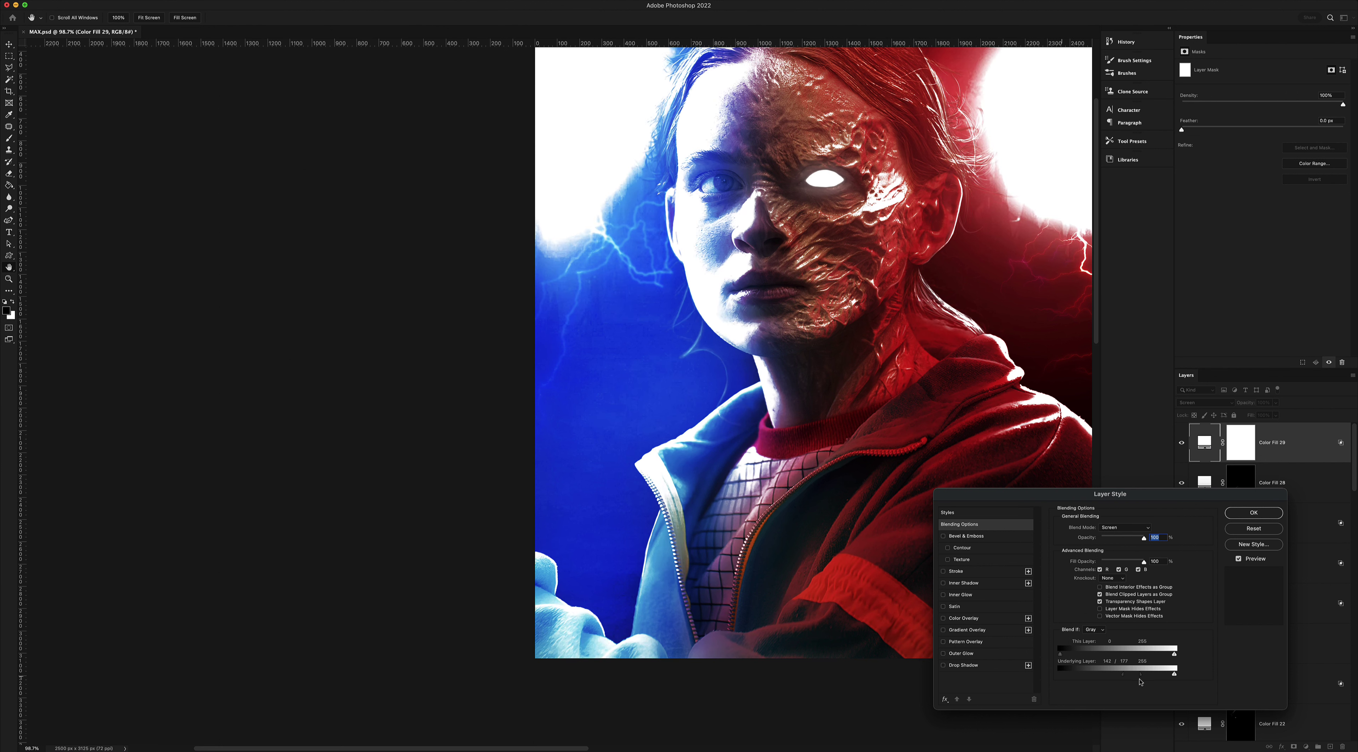
pyautogui.click(1254, 512)
pyautogui.hotkey('ctrl', 'i')
# Brush white over the jacket netting near the collar on Color Fill 29's mask
pyautogui.press('b')
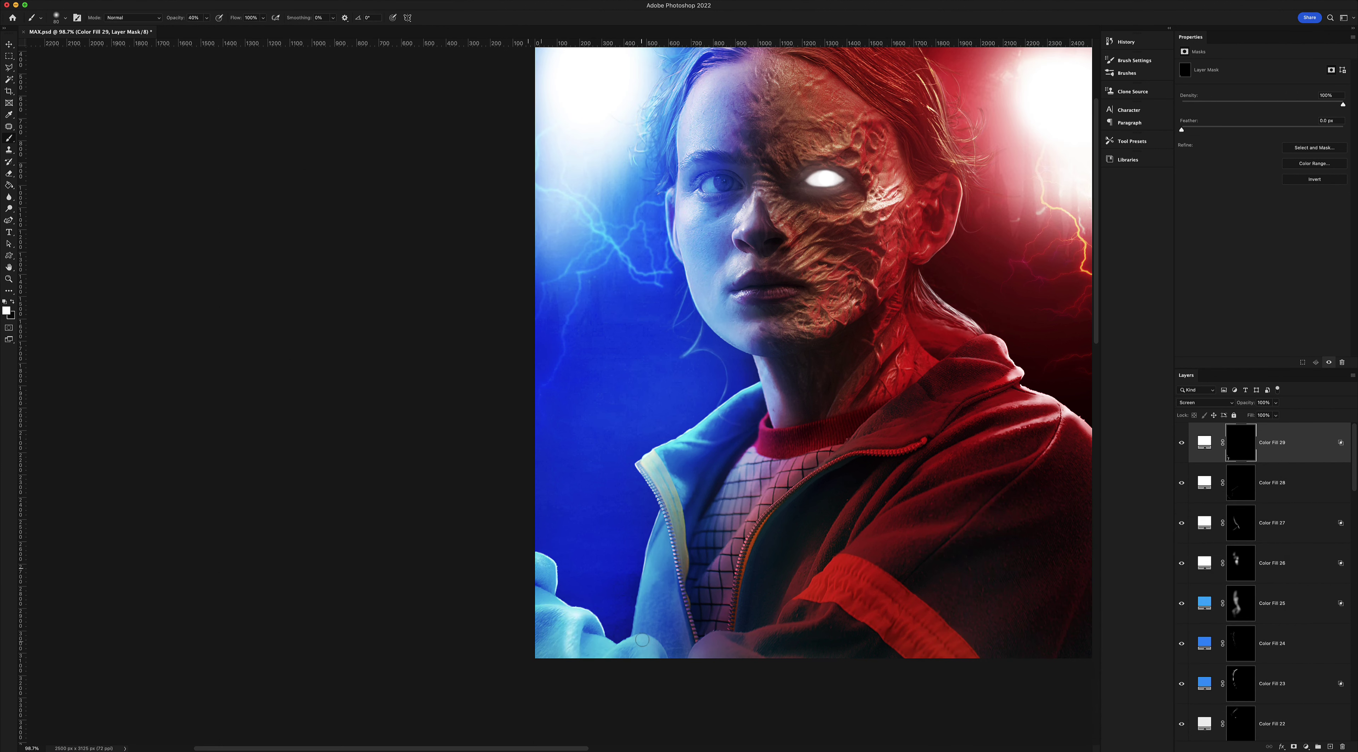
pyautogui.moveTo(677, 450); pyautogui.dragTo(667, 500)
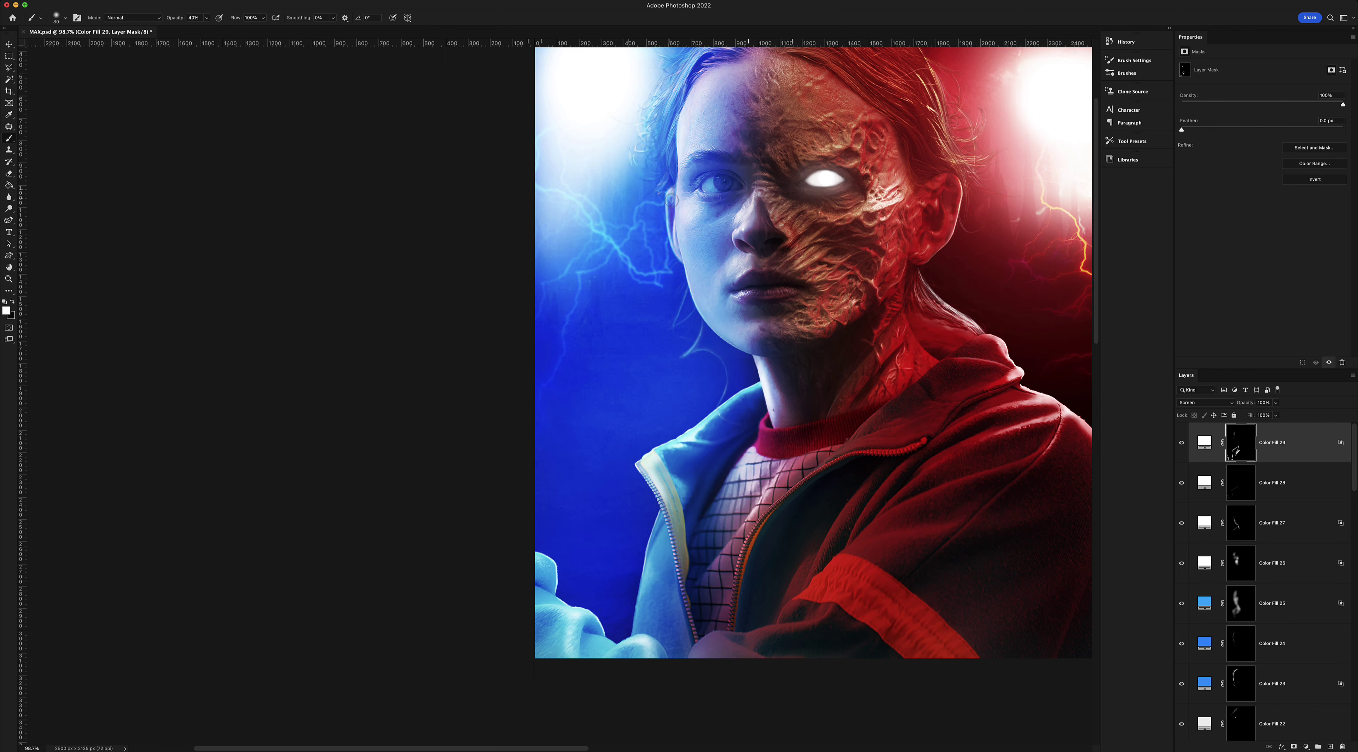
pyautogui.scroll(3, 673, 201)
pyautogui.scroll(-3, 659, 248)
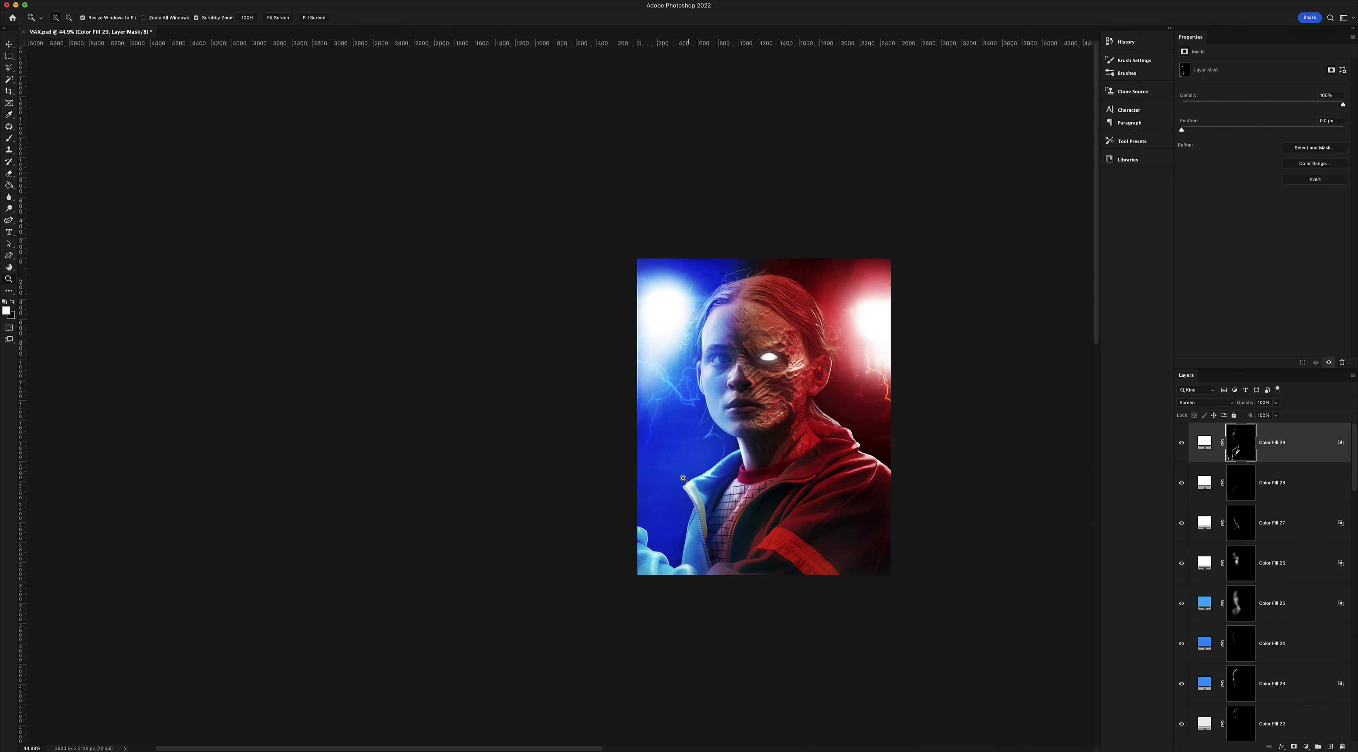
pyautogui.scroll(3, 612, 647)
pyautogui.scroll(3, 612, 648)
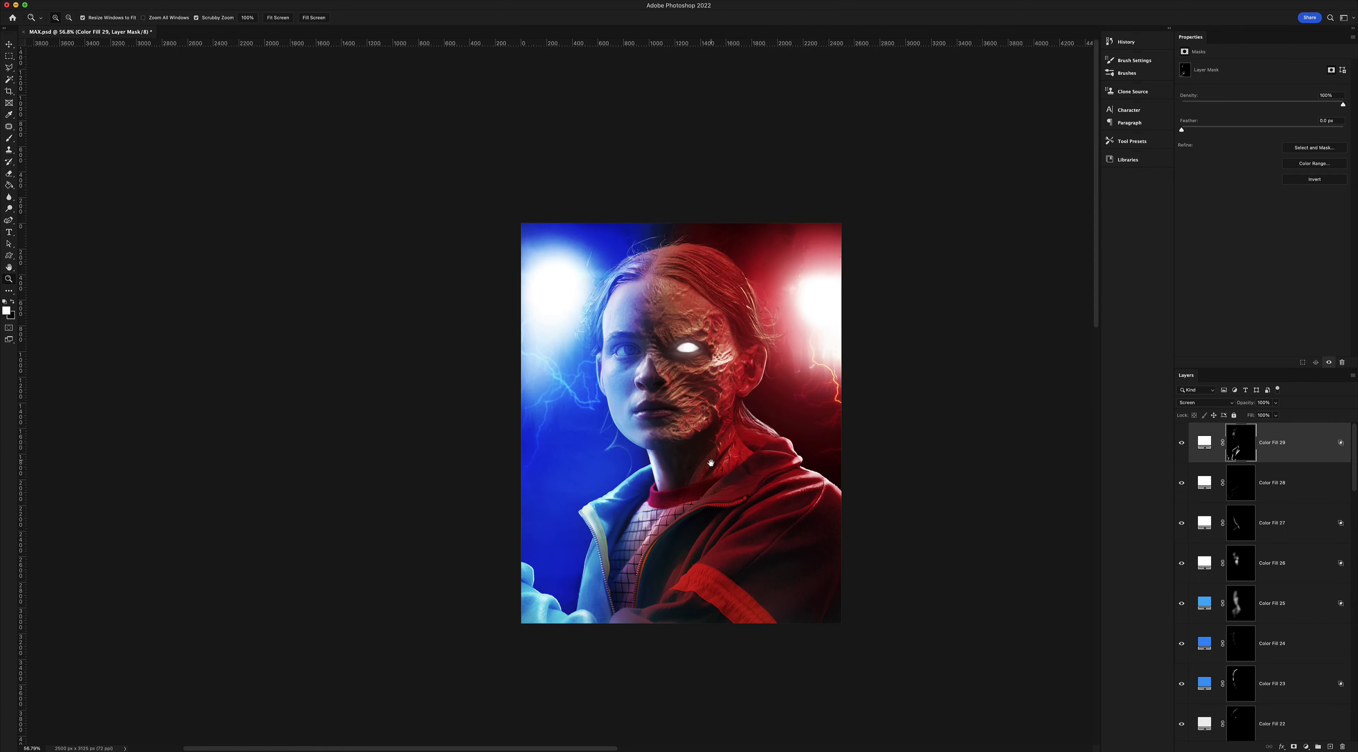
pyautogui.moveTo(666, 331)
pyautogui.mouseDown()
pyautogui.moveTo(679, 370)
pyautogui.moveTo(701, 379)
pyautogui.mouseUp()
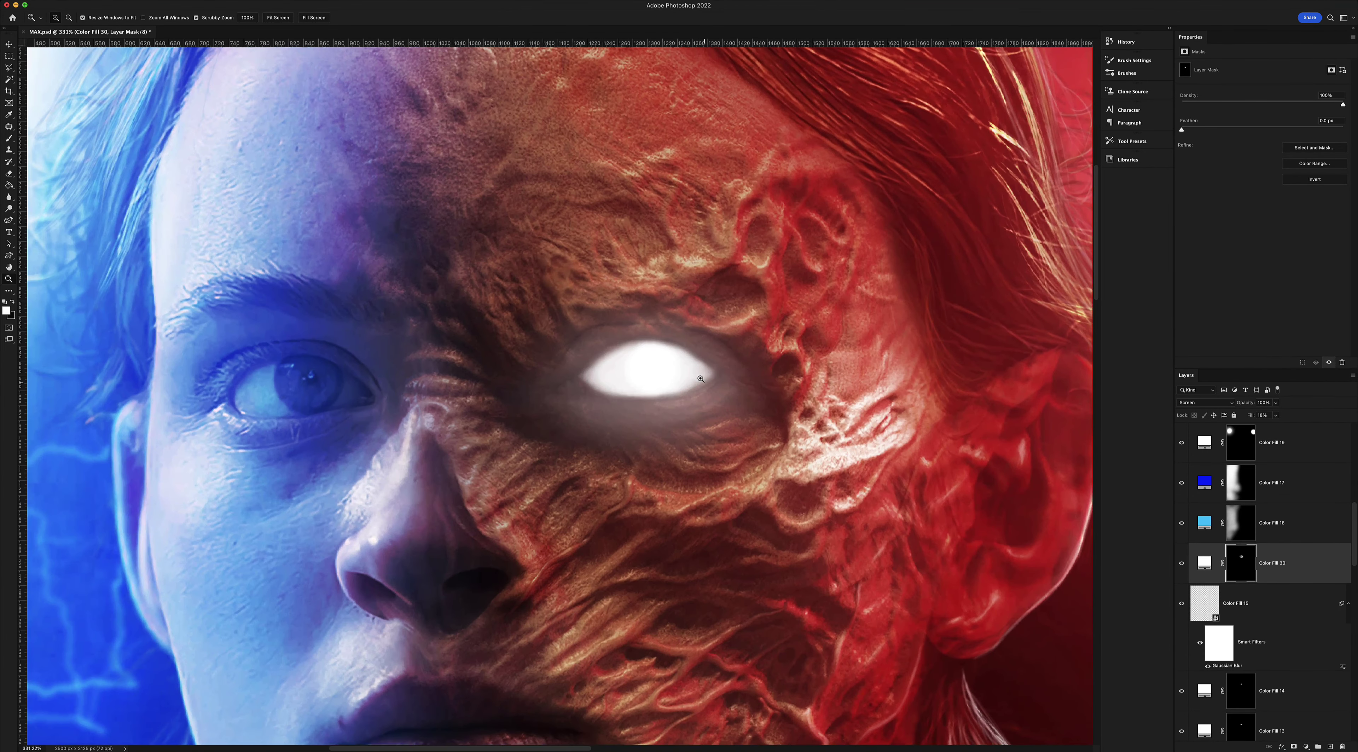
# Add a white Solid Color fill set to Color Dodge at 41% fill
pyautogui.click(1305, 747)
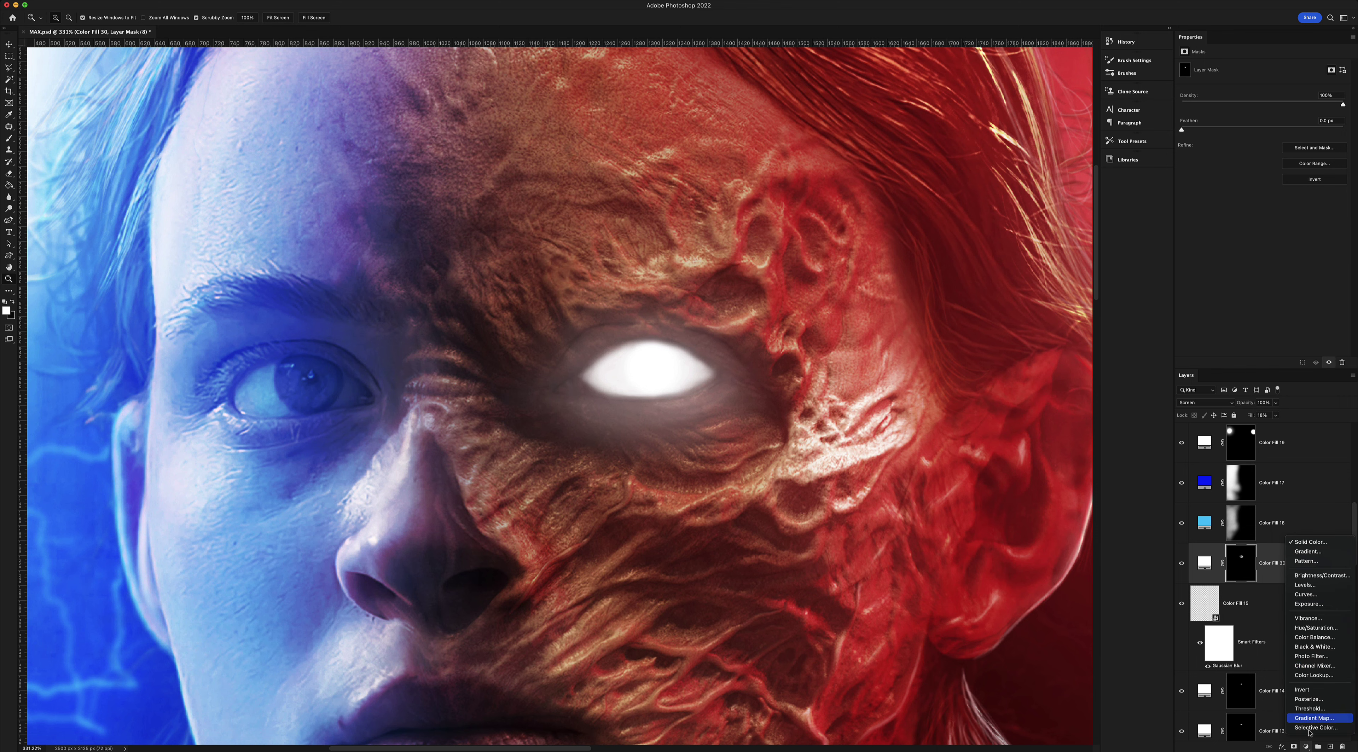
pyautogui.click(1304, 543)
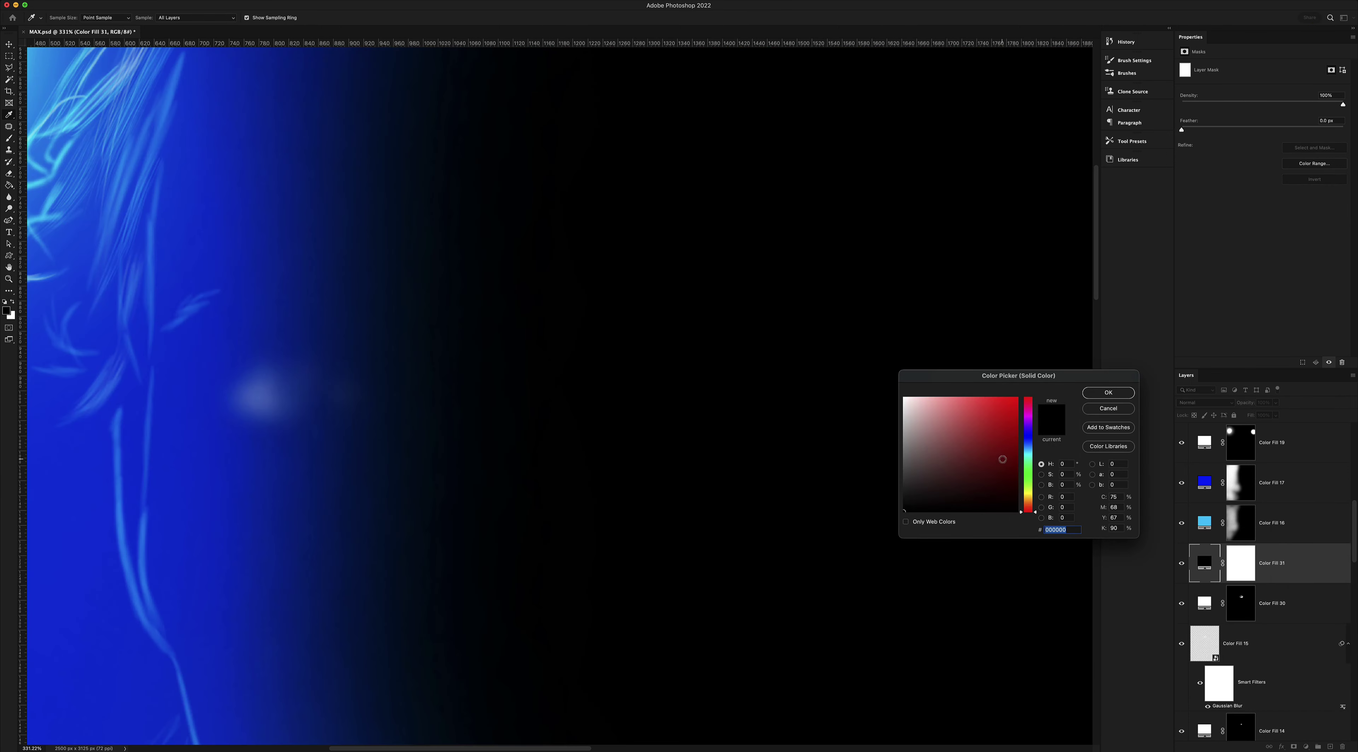
pyautogui.moveTo(1003, 459); pyautogui.dragTo(888, 386)
pyautogui.click(1107, 392)
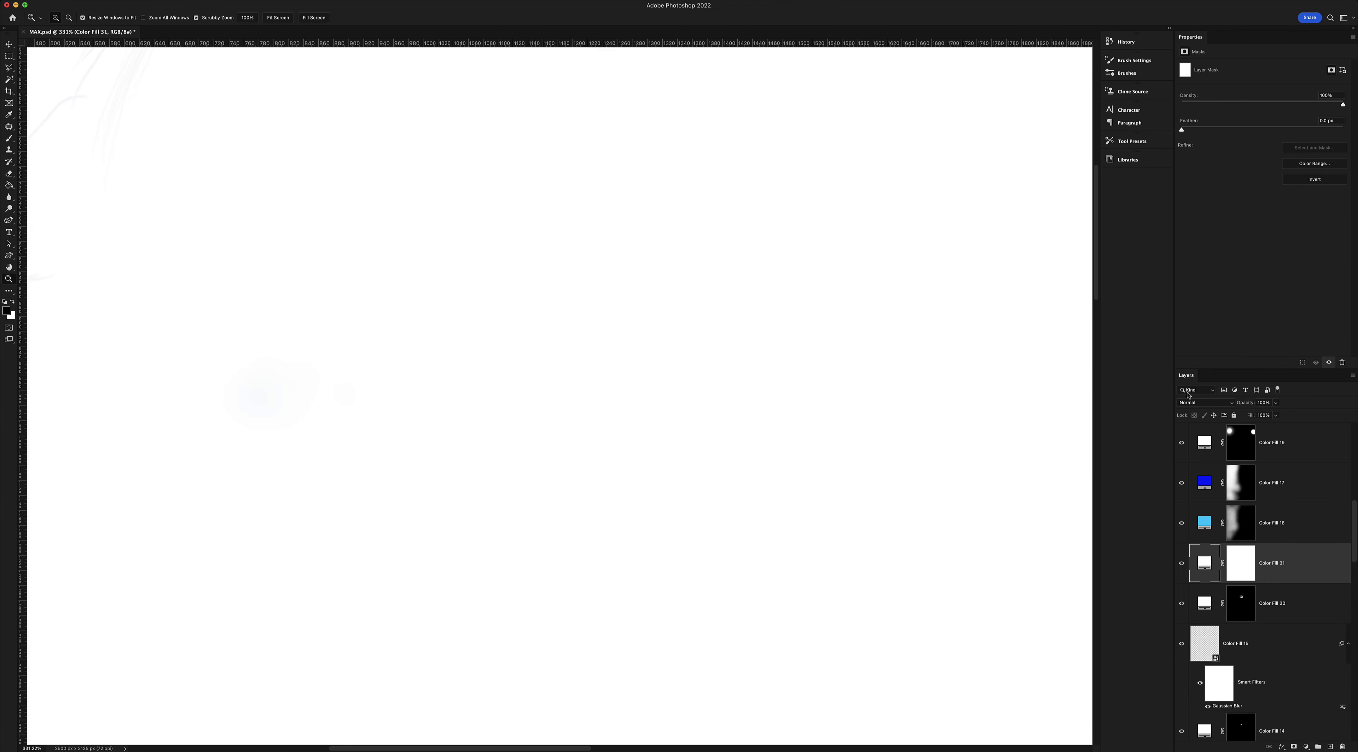
pyautogui.click(1203, 403)
pyautogui.click(1212, 492)
pyautogui.moveTo(1271, 427); pyautogui.dragTo(1256, 429)
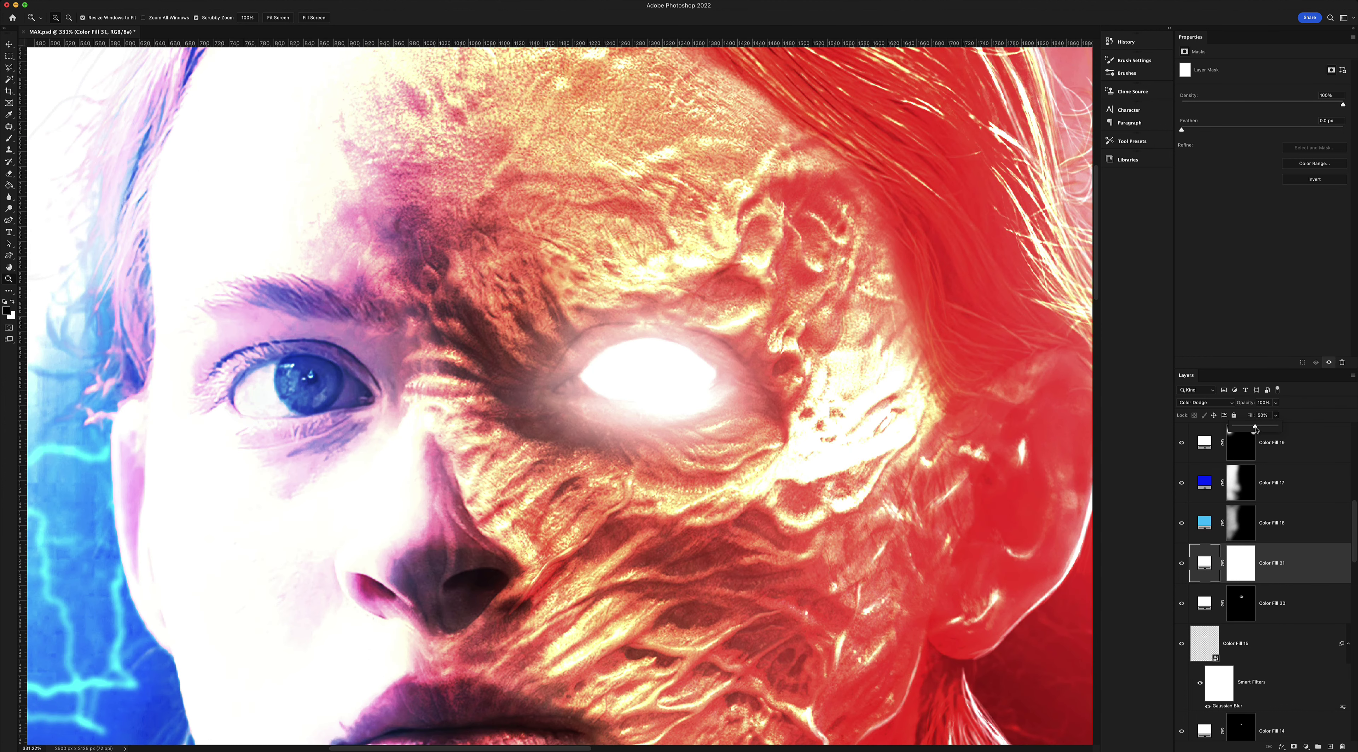
pyautogui.moveTo(1251, 429); pyautogui.dragTo(1254, 428)
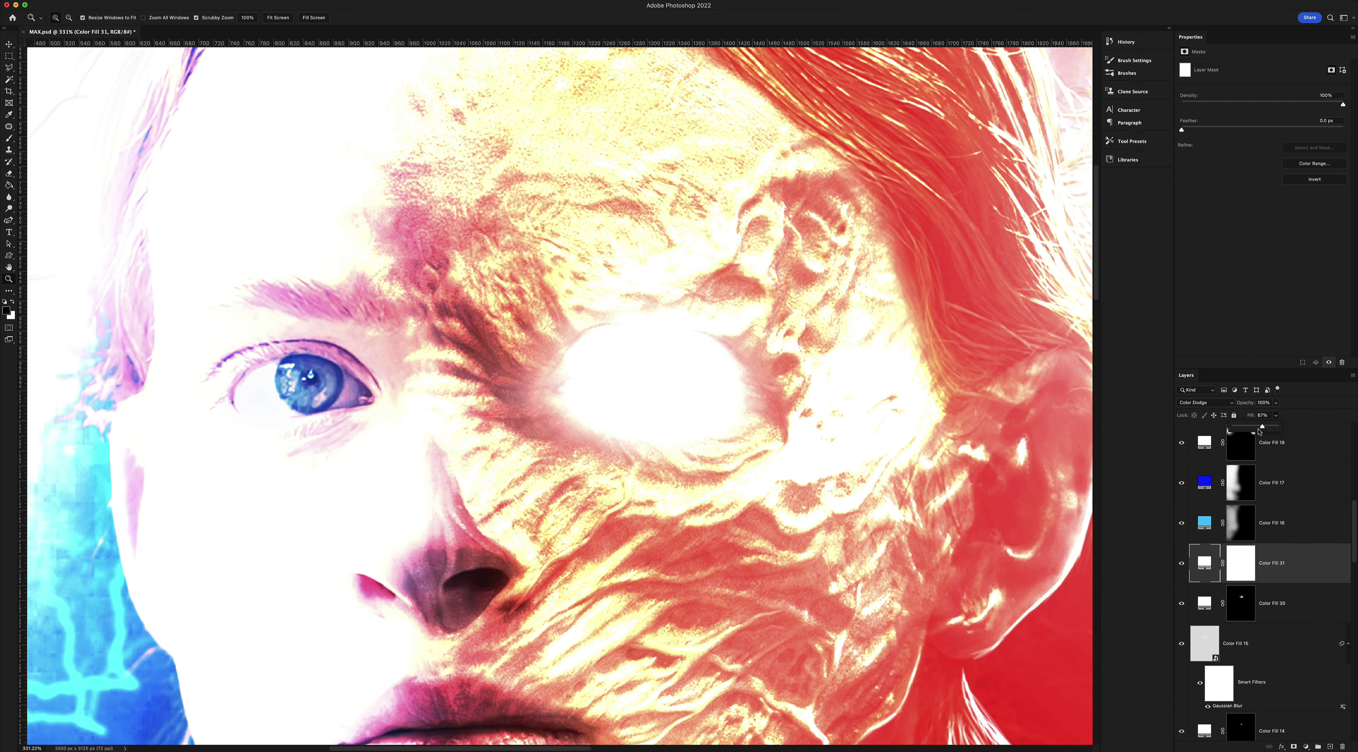
# Invert Color Fill 31's mask to black and ready a brush in Brush Settings
pyautogui.click(1241, 559)
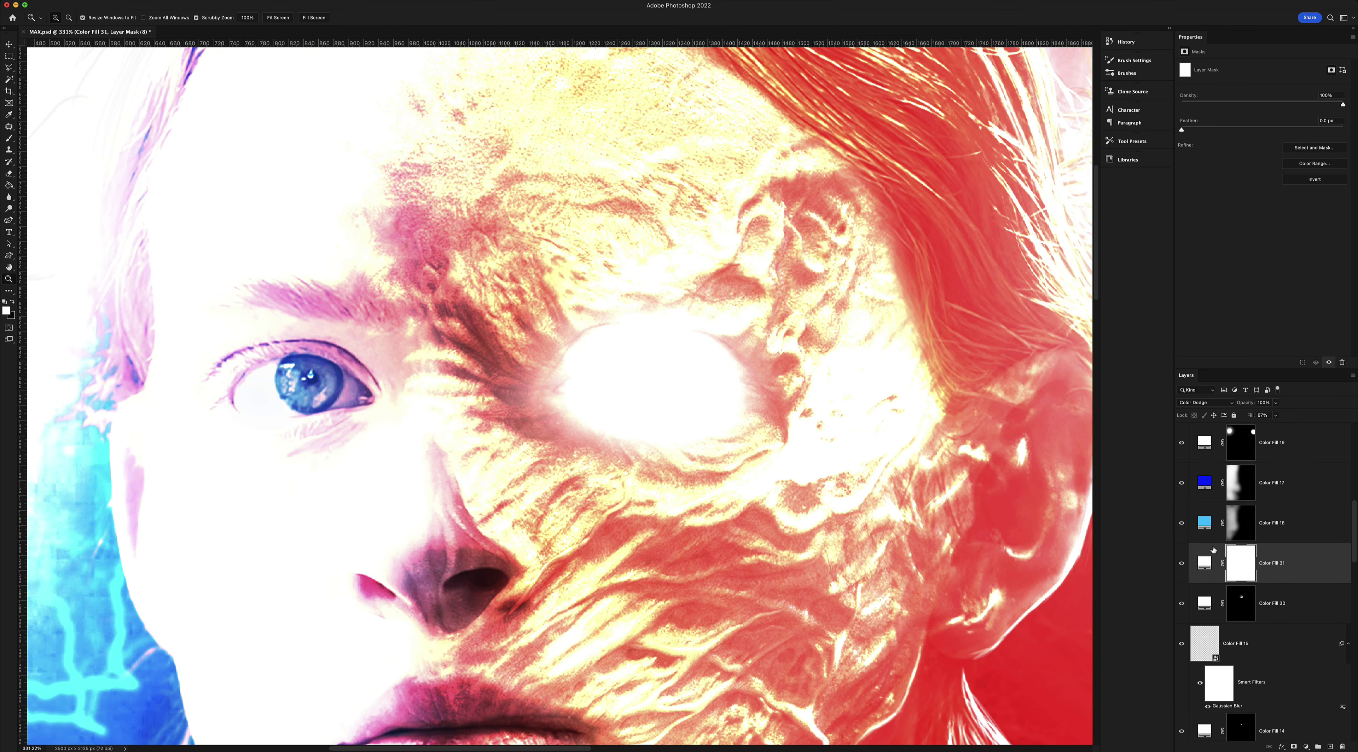
pyautogui.hotkey('ctrl', 'i')
pyautogui.moveTo(702, 369); pyautogui.dragTo(780, 369)
pyautogui.press('b')
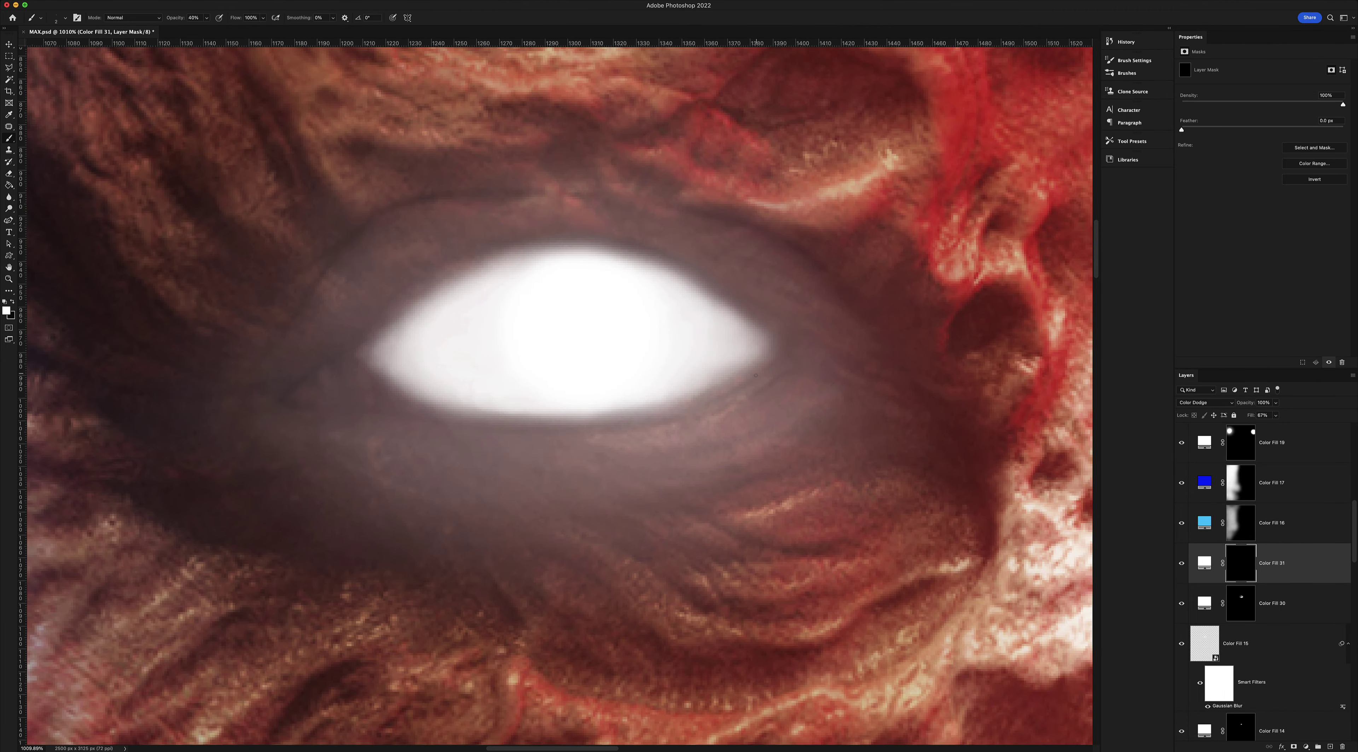
pyautogui.press('F5')
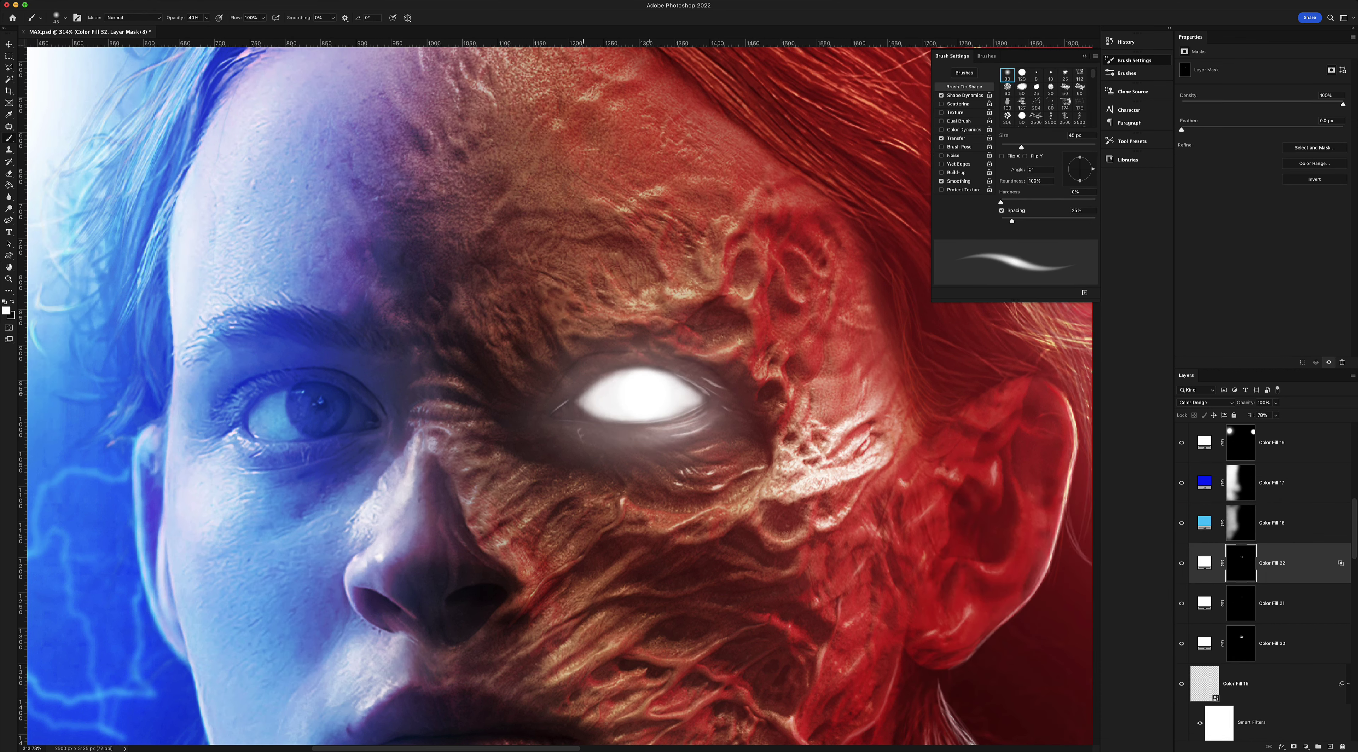
# Paint white glow beneath and around the eye with a 100 px brush
pyautogui.moveTo(601, 427); pyautogui.dragTo(701, 428)
pyautogui.moveTo(728, 509); pyautogui.dragTo(588, 468)
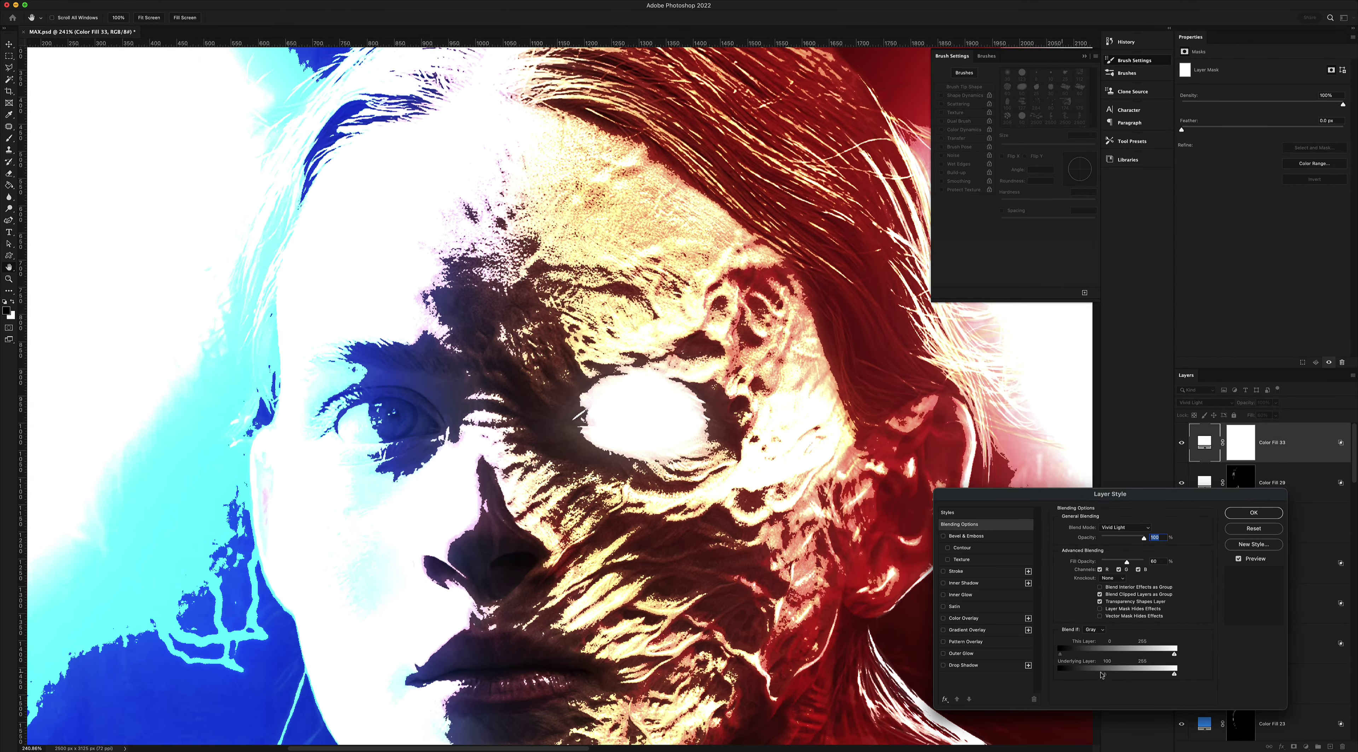
pyautogui.press(']')
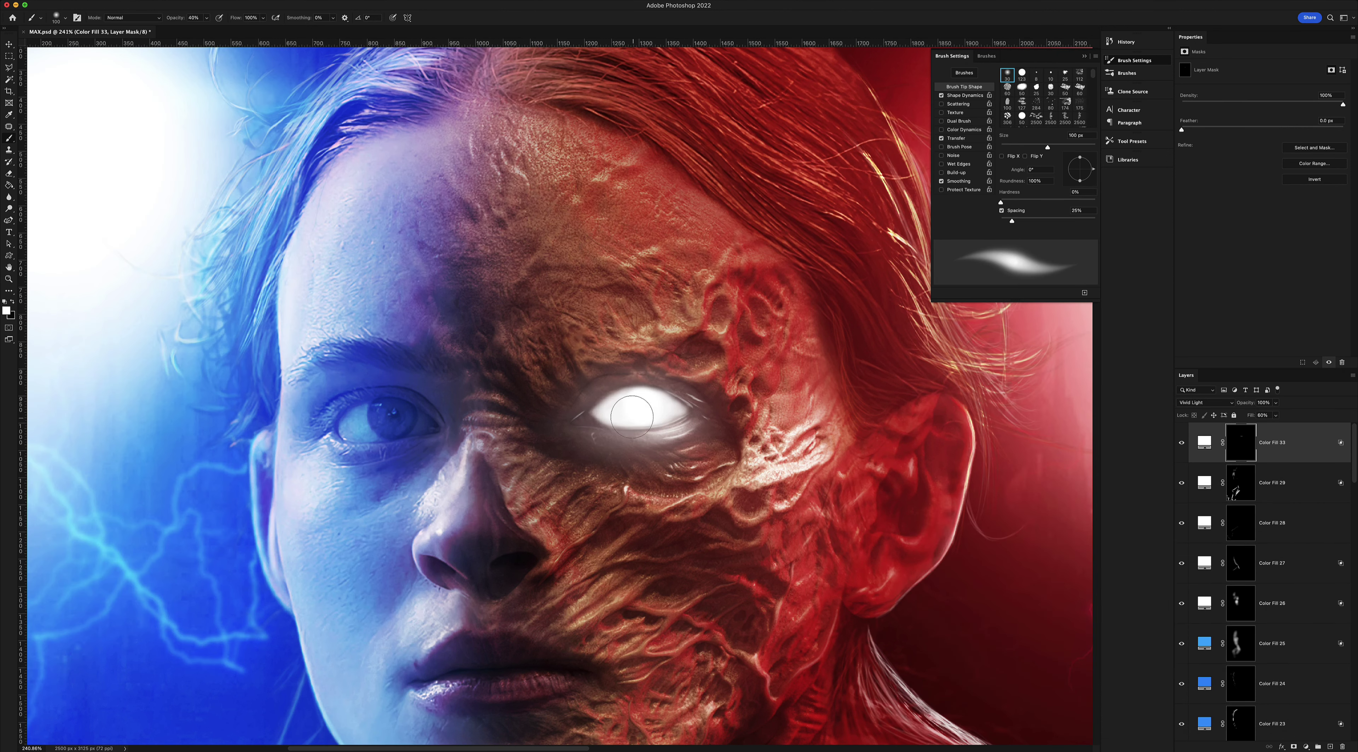
pyautogui.moveTo(684, 416); pyautogui.dragTo(670, 469)
# Zoom out to the whole portrait, reposition, then zoom in on the jacket collar
pyautogui.press('z')
pyautogui.moveTo(587, 393); pyautogui.dragTo(715, 475)
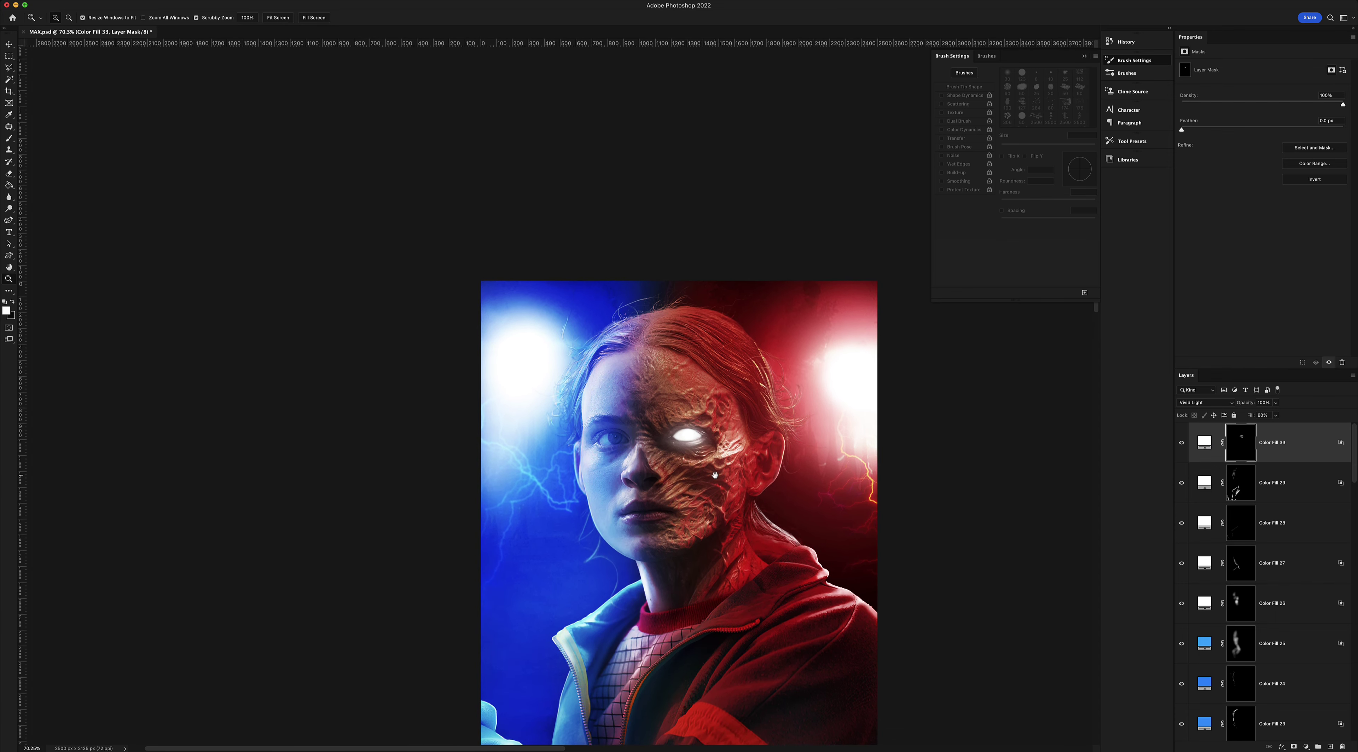
pyautogui.moveTo(714, 475)
pyautogui.mouseDown()
pyautogui.moveTo(731, 481)
pyautogui.moveTo(686, 352)
pyautogui.mouseUp()
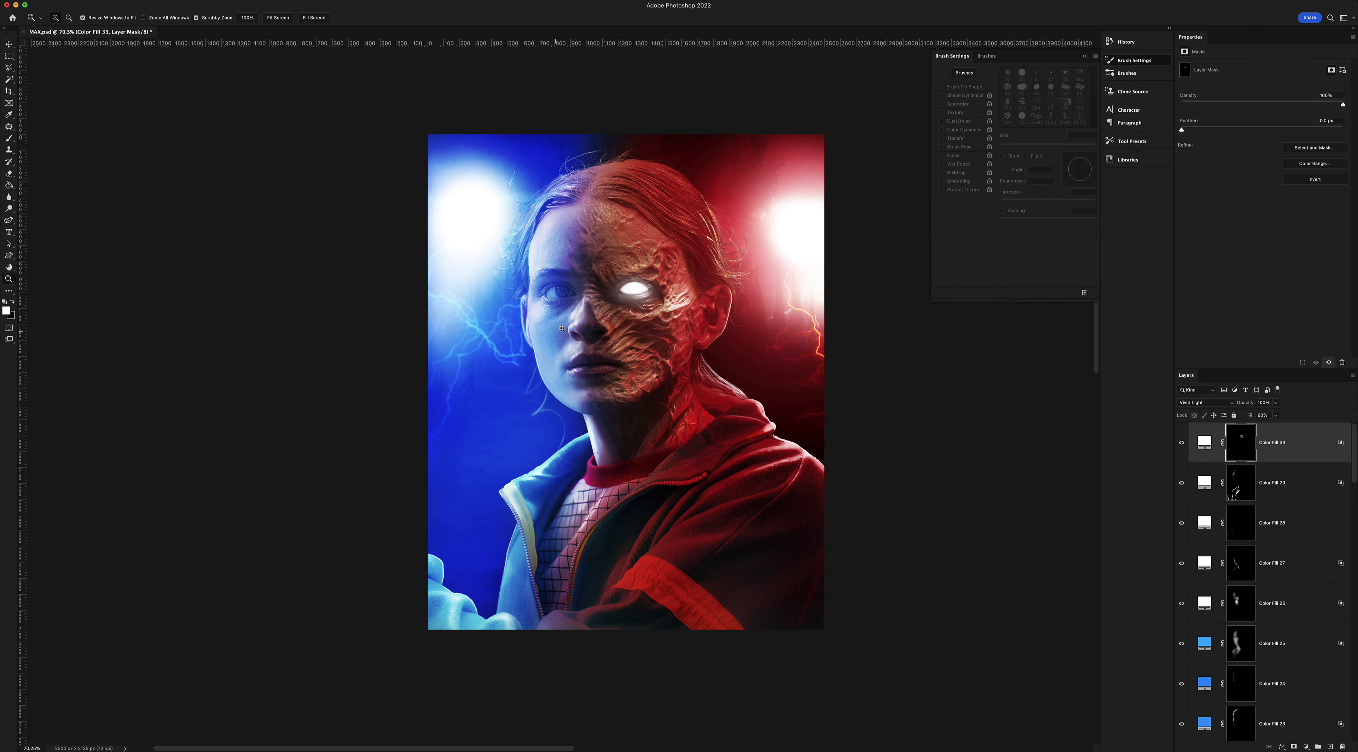
pyautogui.moveTo(562, 329)
pyautogui.mouseDown()
pyautogui.moveTo(600, 340)
pyautogui.moveTo(595, 322)
pyautogui.mouseUp()
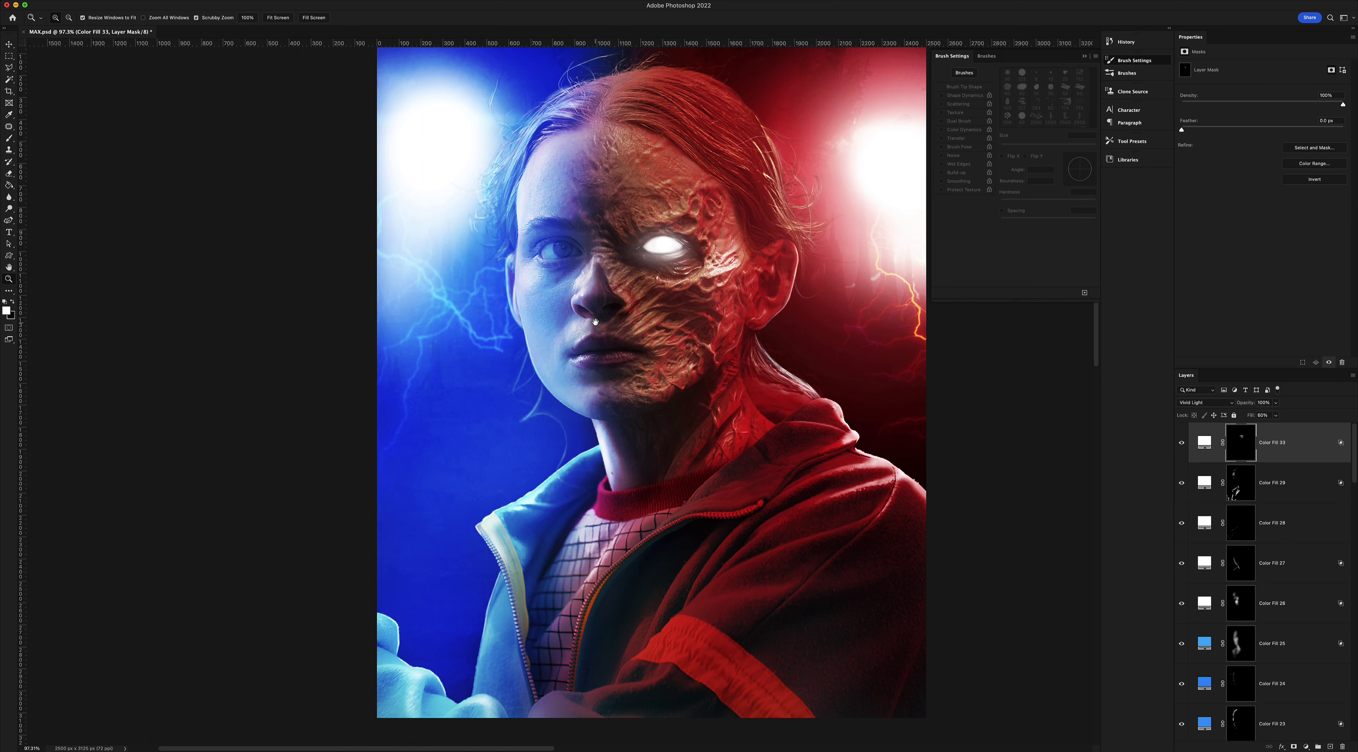
pyautogui.moveTo(596, 321); pyautogui.dragTo(598, 253)
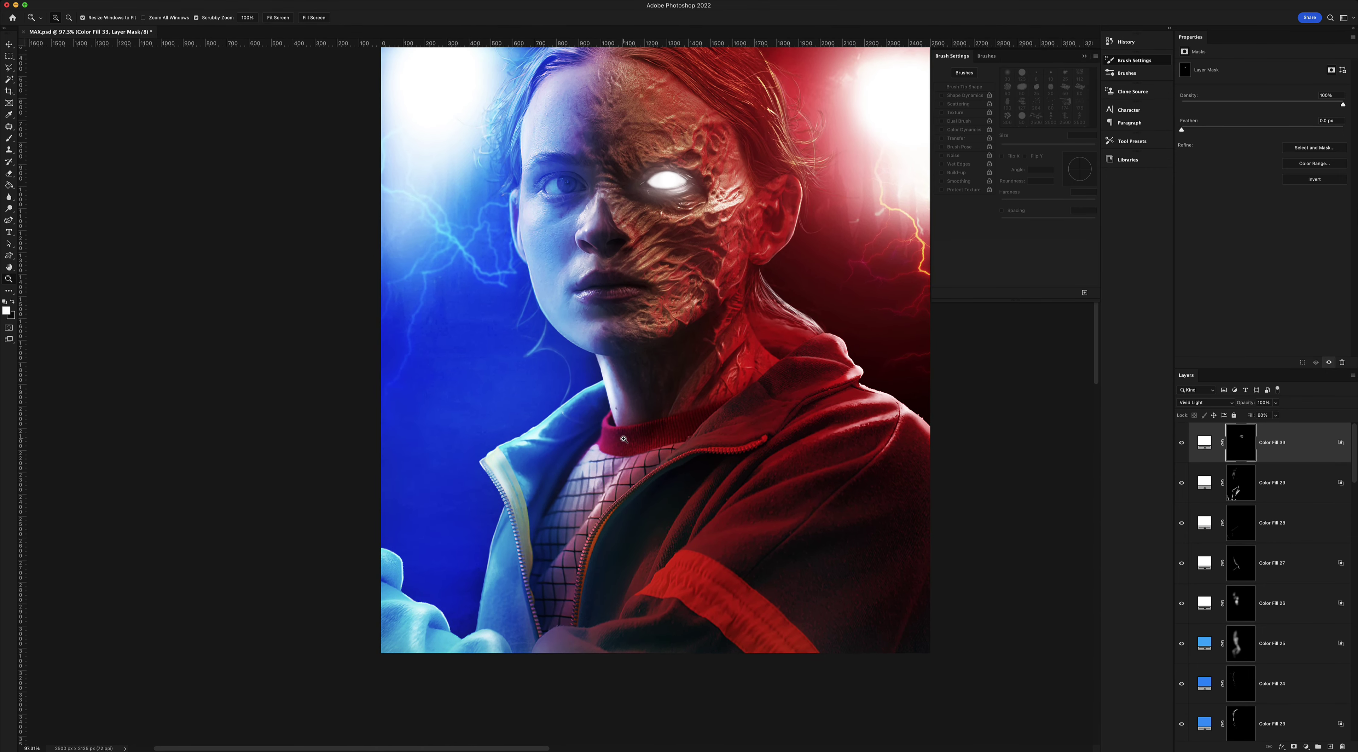
pyautogui.moveTo(623, 439)
pyautogui.mouseDown()
pyautogui.moveTo(649, 402)
pyautogui.moveTo(621, 424)
pyautogui.mouseUp()
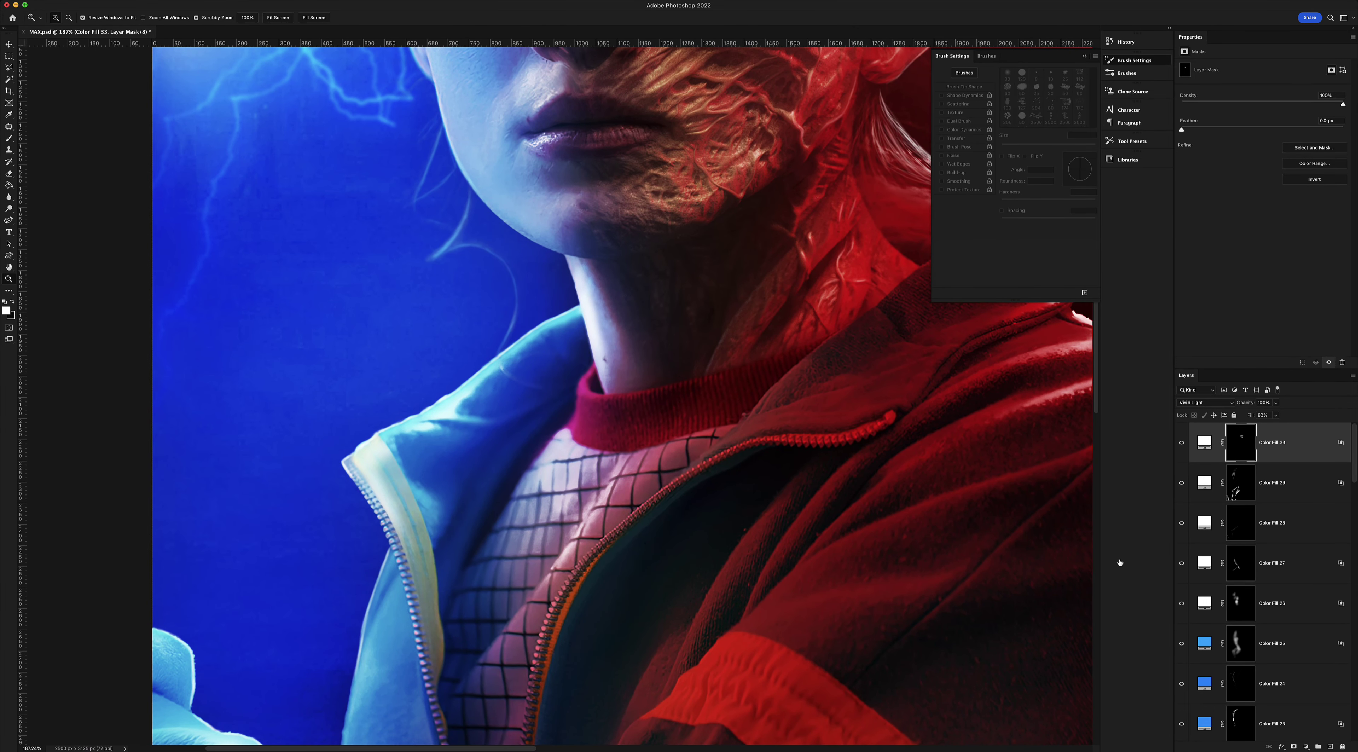
# Add a white Solid Color fill in Color Dodge with Blend If and an inverted black mask
pyautogui.click(1306, 746)
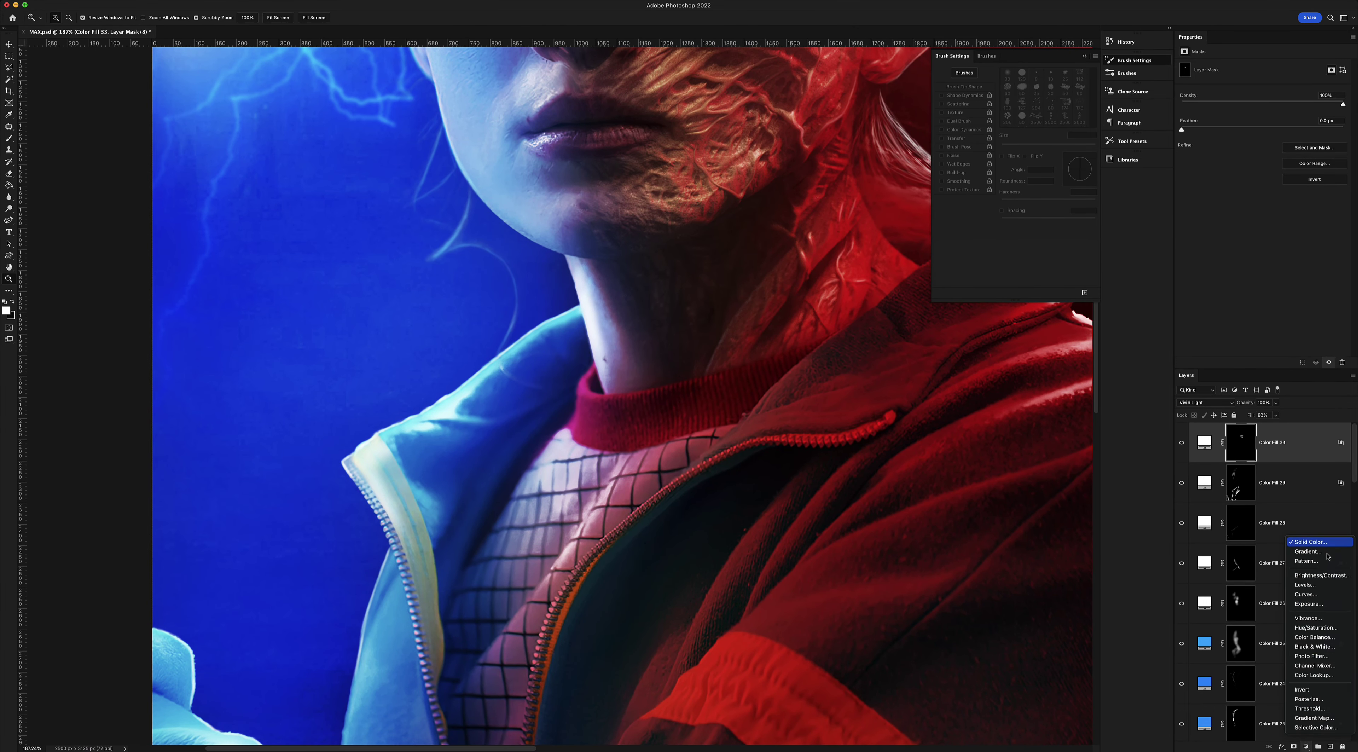
pyautogui.click(1313, 542)
pyautogui.moveTo(949, 407); pyautogui.dragTo(884, 372)
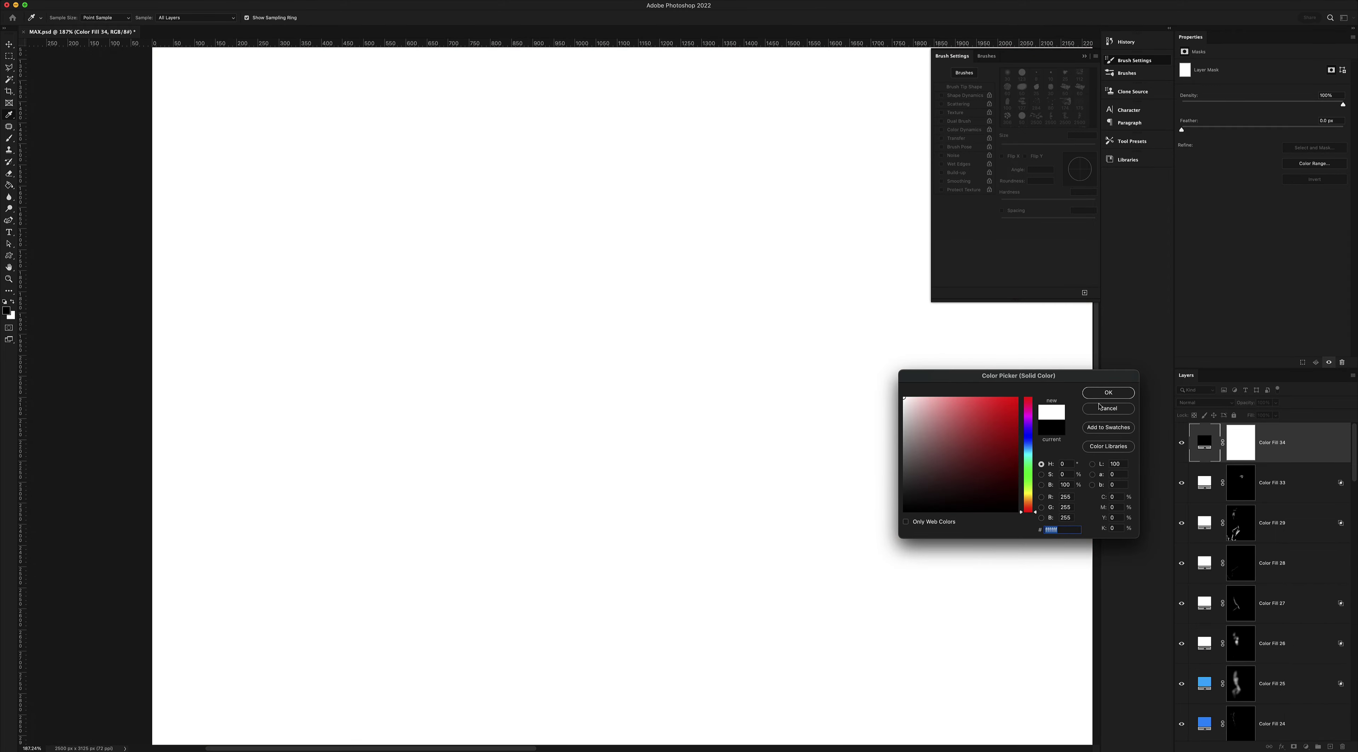
pyautogui.click(1108, 392)
pyautogui.doubleClick(1297, 448)
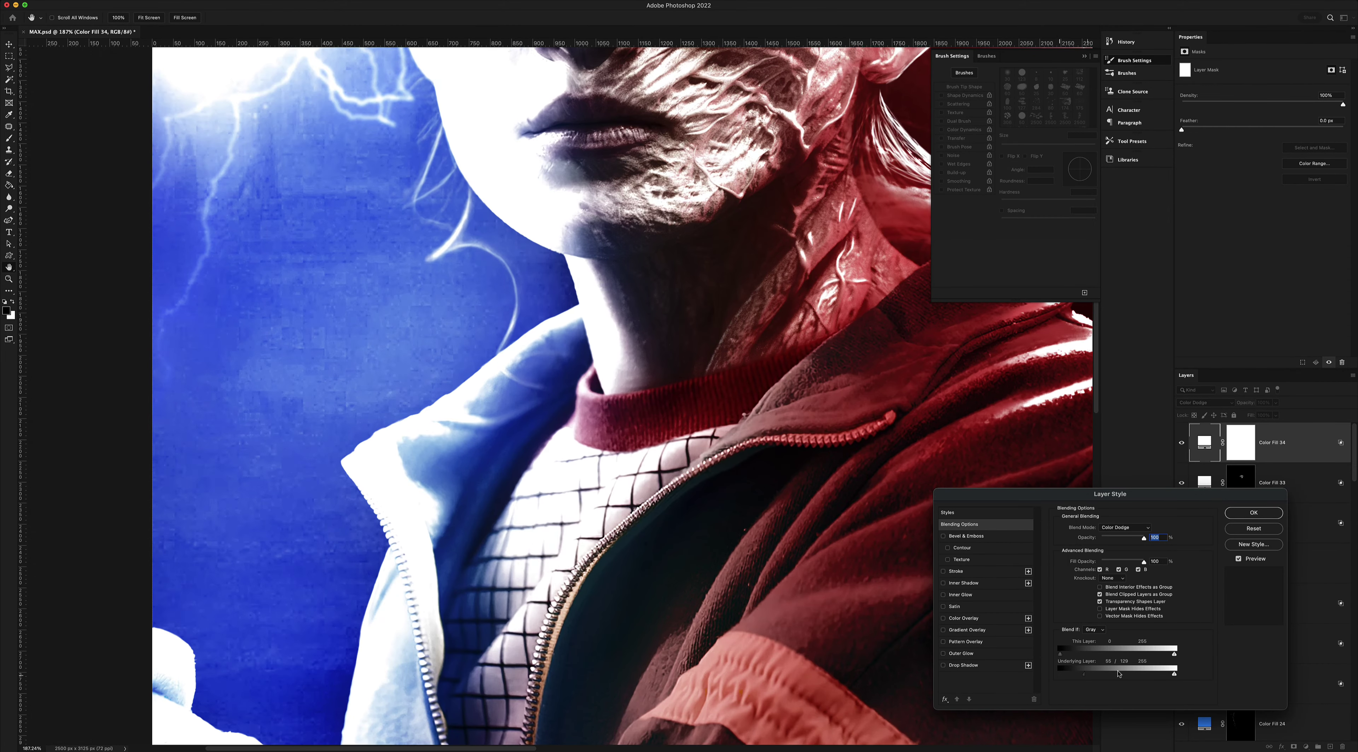
pyautogui.press('Return')
pyautogui.hotkey('ctrl', 'i')
pyautogui.press('b')
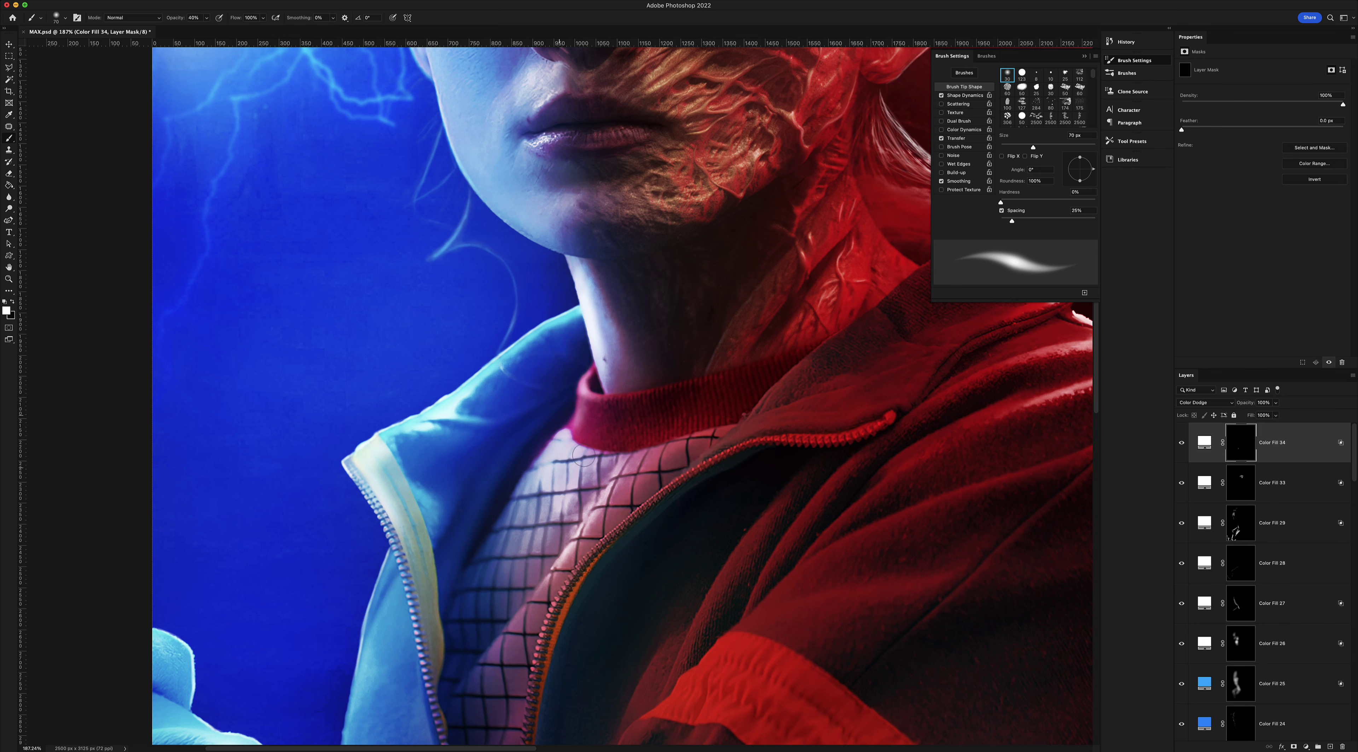
# Paint highlights along the jacket collar edge and lower jacket with a 150 px brush
pyautogui.moveTo(585, 457)
pyautogui.mouseDown()
pyautogui.moveTo(638, 330)
pyautogui.moveTo(577, 422)
pyautogui.mouseUp()
pyautogui.press(']')
pyautogui.press(']')
pyautogui.press(']')
pyautogui.moveTo(567, 221)
pyautogui.mouseDown()
pyautogui.moveTo(449, 300)
pyautogui.moveTo(417, 607)
pyautogui.moveTo(507, 479)
pyautogui.mouseUp()
pyautogui.moveTo(343, 464); pyautogui.dragTo(631, 534)
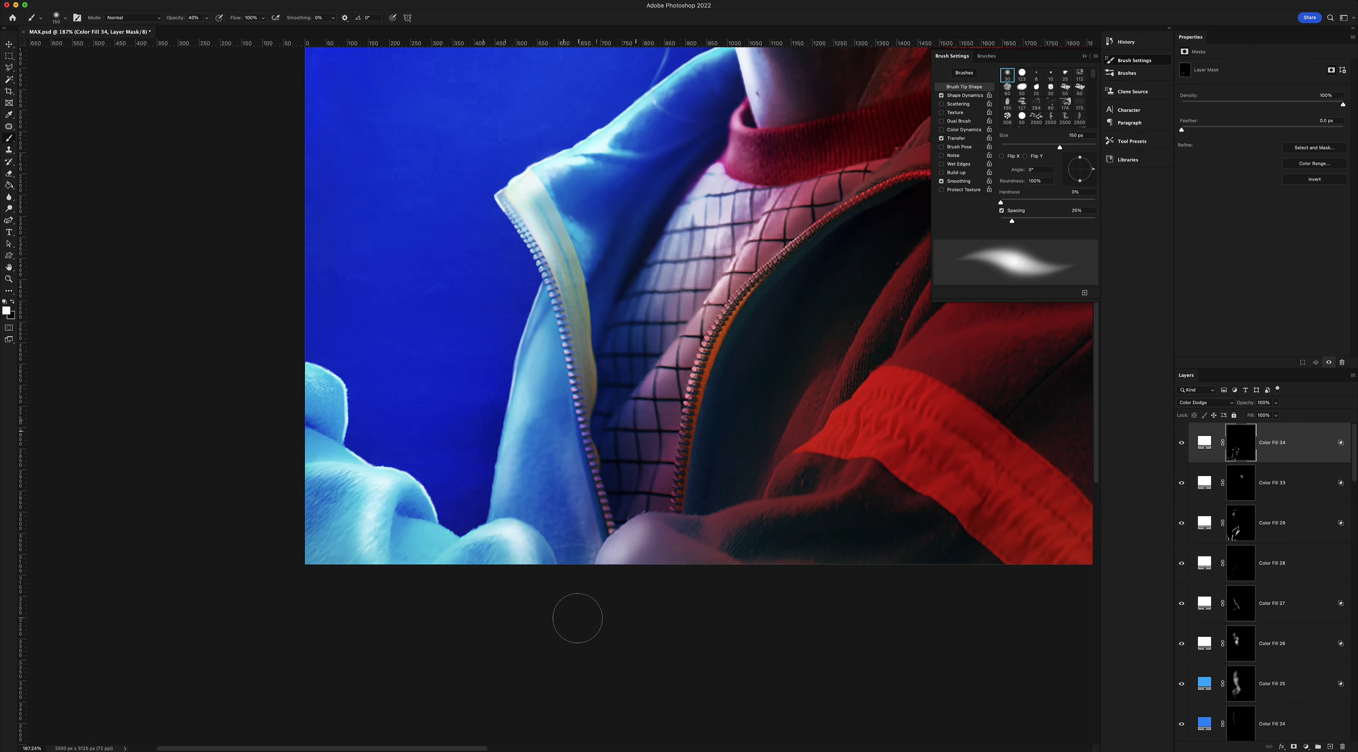
pyautogui.press('z')
pyautogui.moveTo(1002, 532); pyautogui.dragTo(864, 533)
# Add a new top layer and fill it solid black with the Paint Bucket
pyautogui.click(1330, 746)
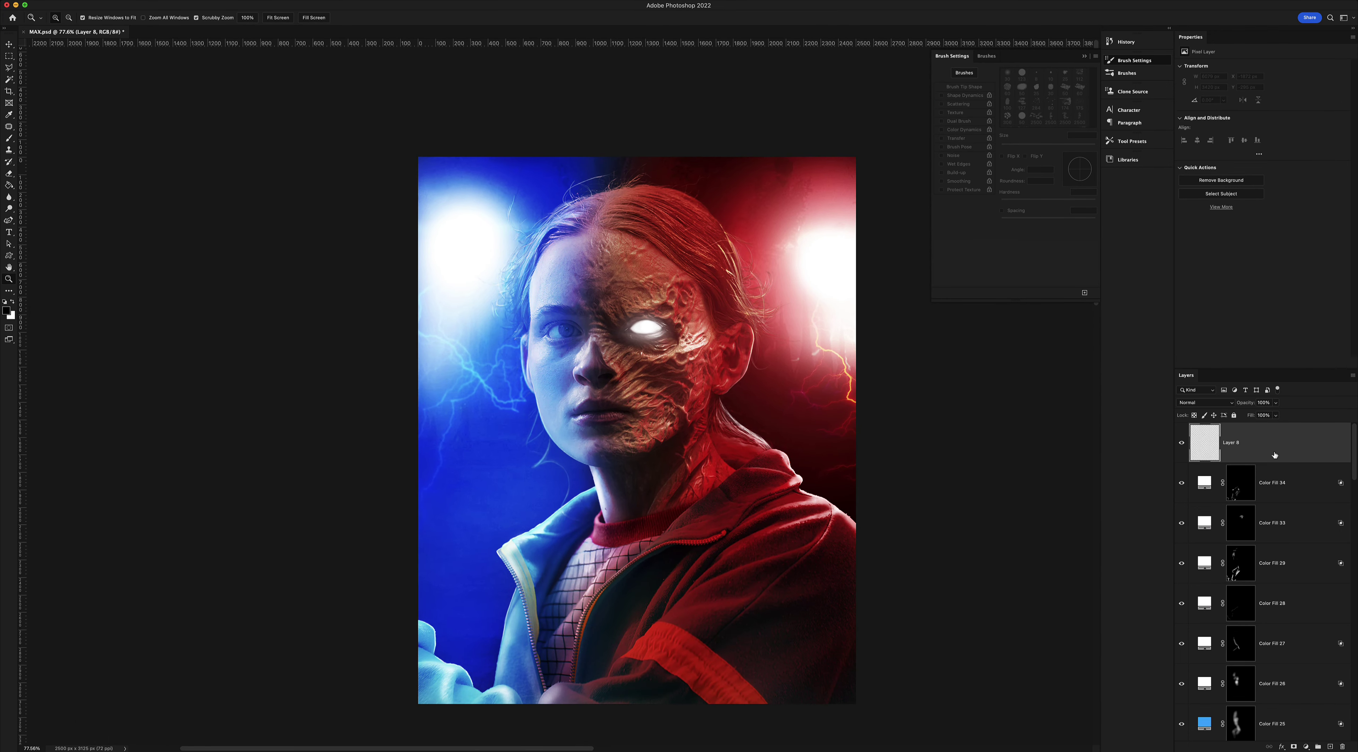
pyautogui.click(11, 186)
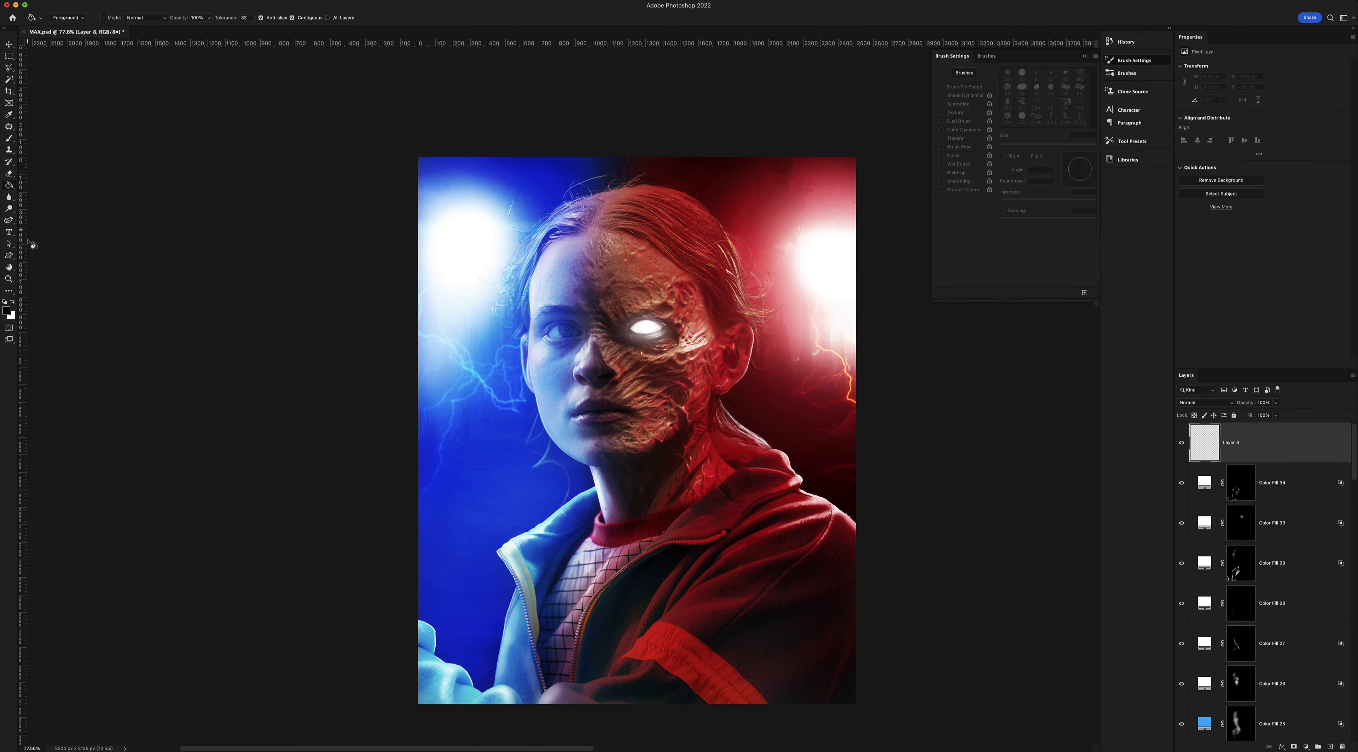
pyautogui.click(490, 383)
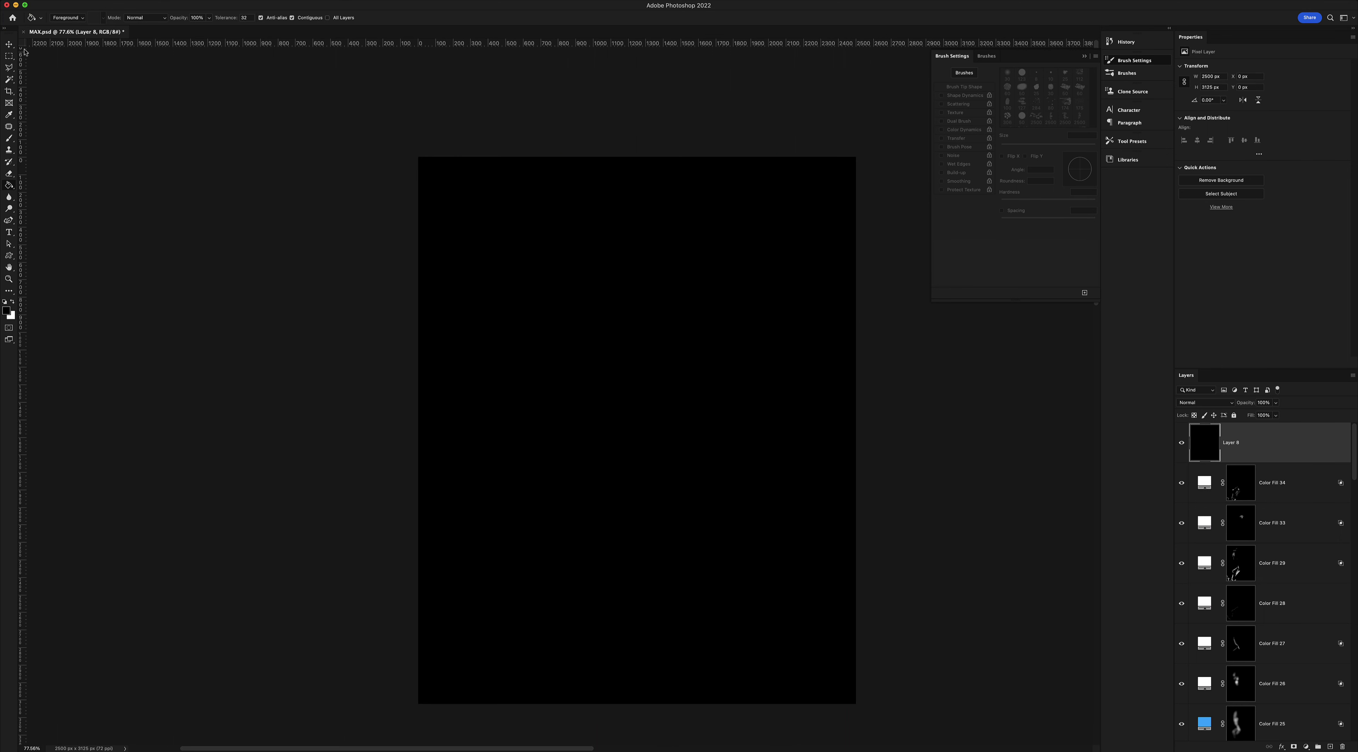
pyautogui.press('v')
pyautogui.click(206, 0)
pyautogui.moveTo(265, 200)
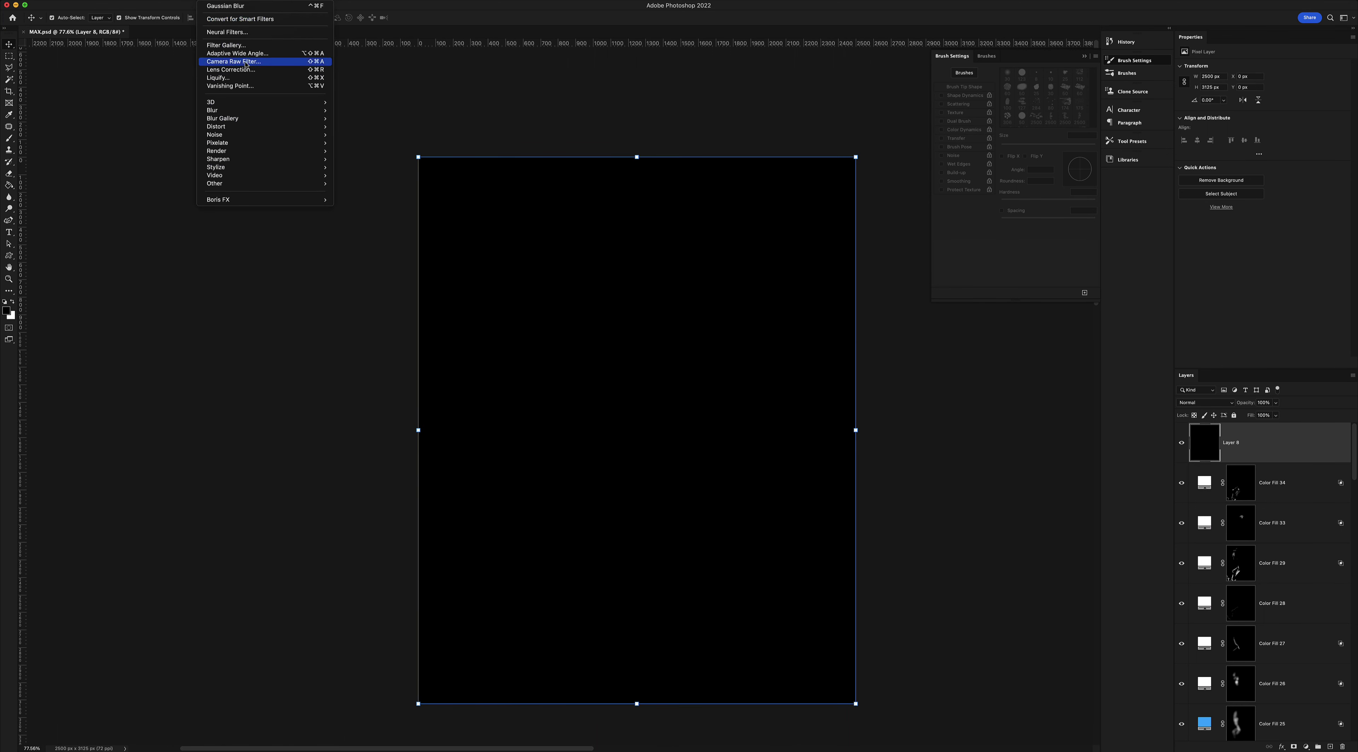
# Launch Boris FX Optics and load the Particle Illusion PI Complete filter
pyautogui.click(354, 200)
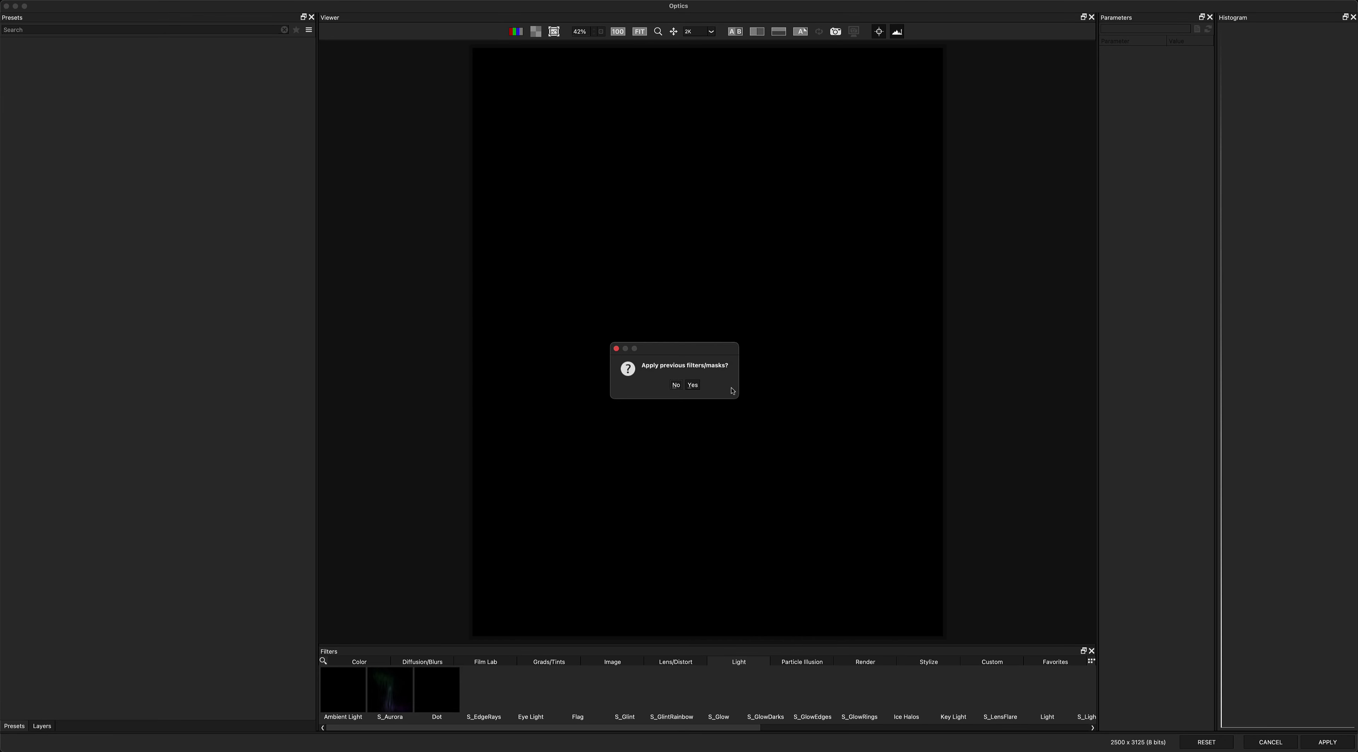
pyautogui.click(815, 662)
pyautogui.click(343, 688)
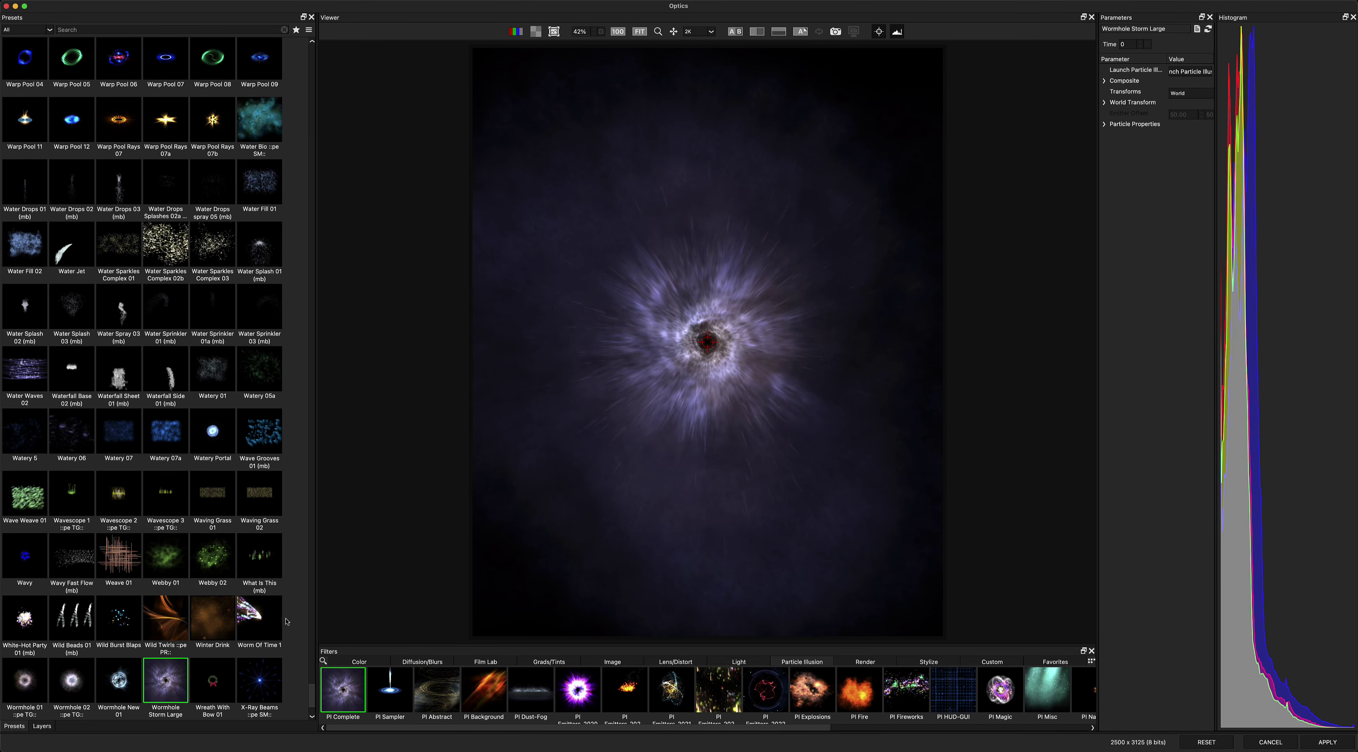
pyautogui.moveTo(311, 696); pyautogui.dragTo(314, 49)
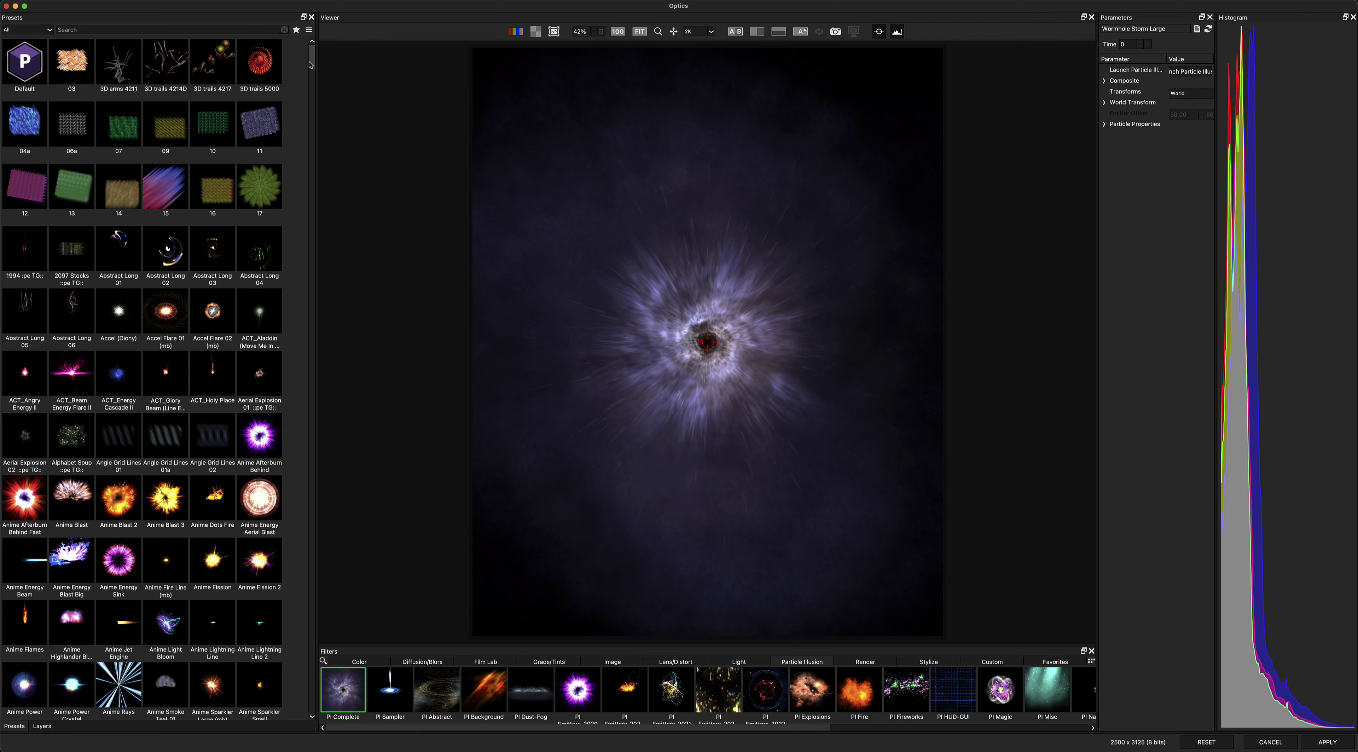
pyautogui.moveTo(311, 63); pyautogui.dragTo(313, 80)
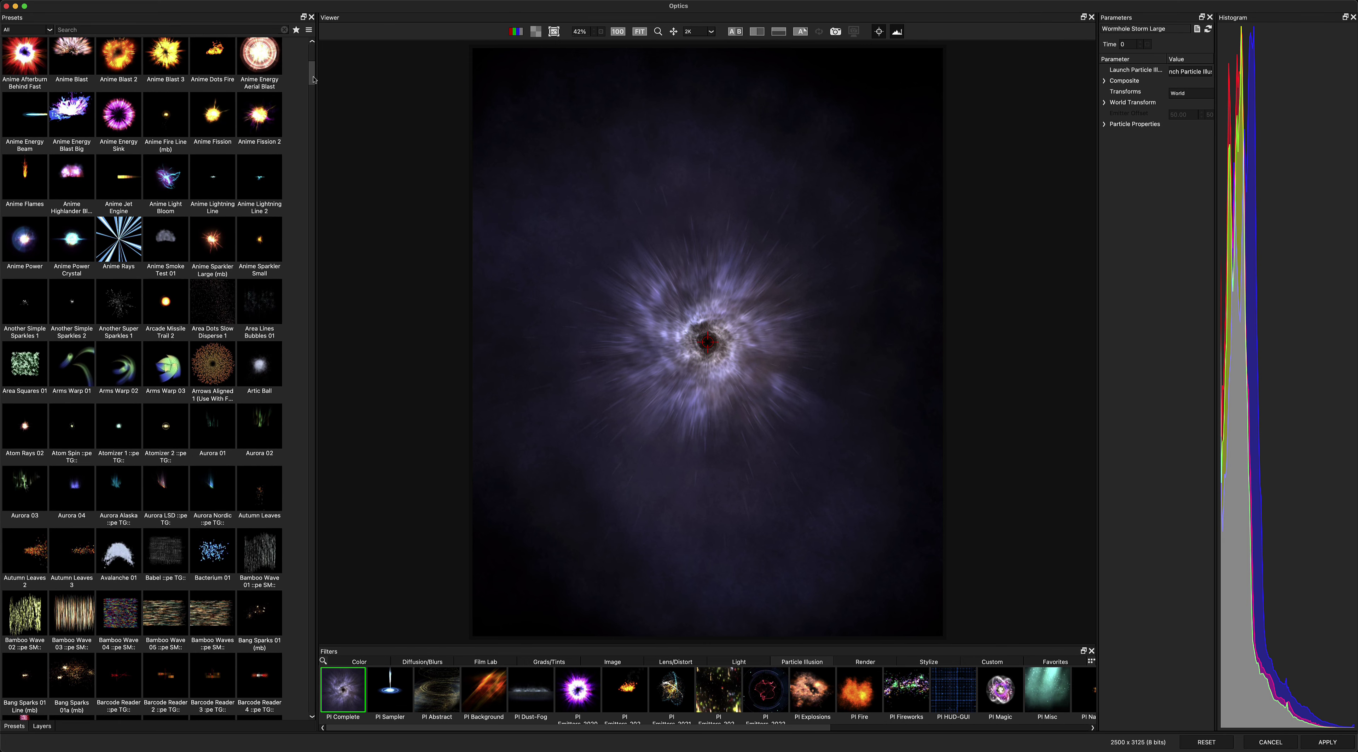
pyautogui.scroll(-1, 313, 80)
pyautogui.scroll(-10, 280, 116)
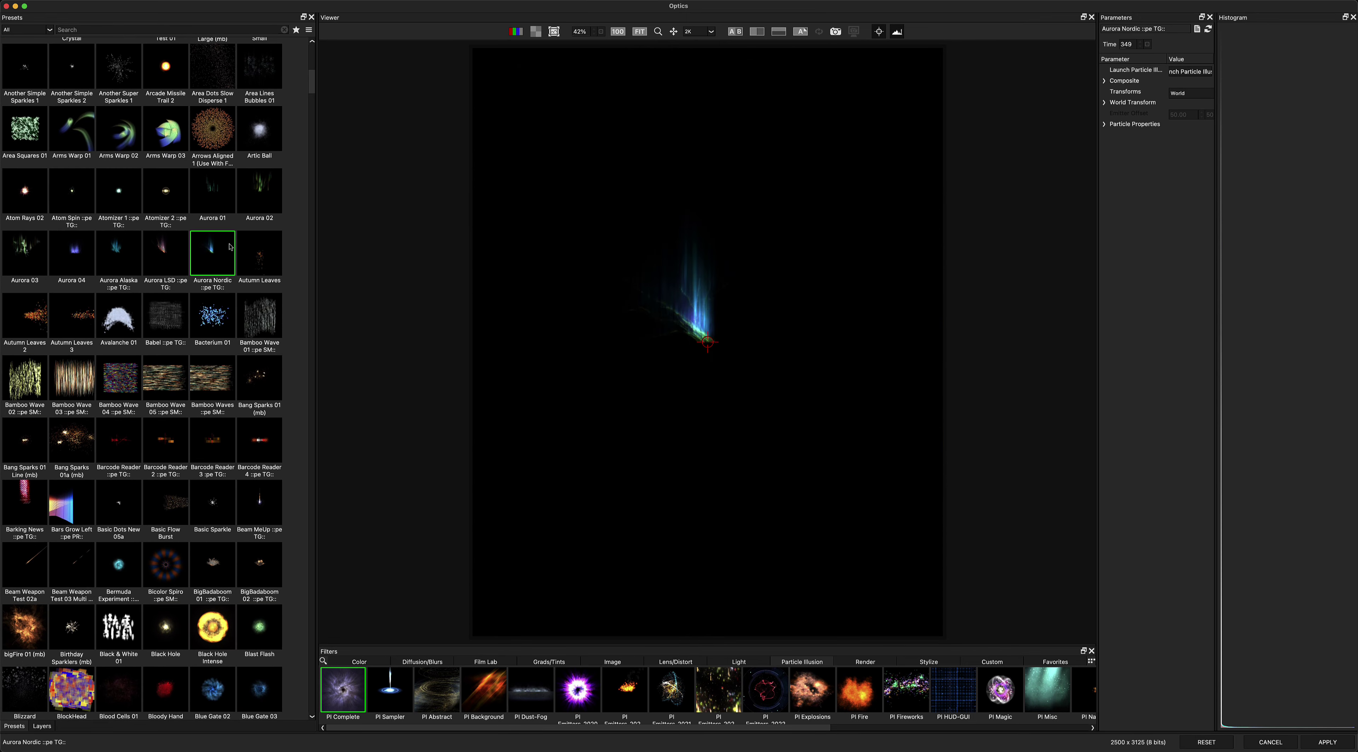
# Preview particle presets, pick Blizzard, and tint its particles blue
pyautogui.click(227, 204)
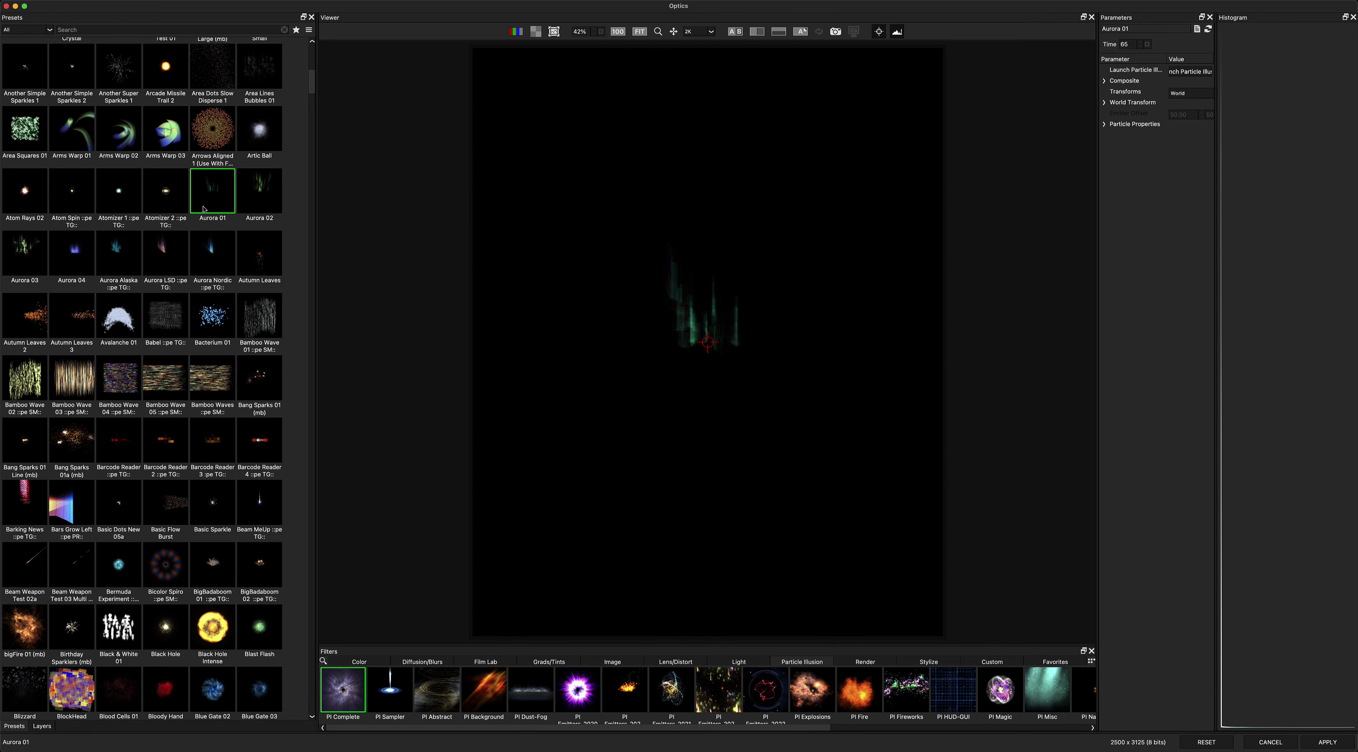
pyautogui.click(119, 191)
pyautogui.scroll(-18, 126, 263)
pyautogui.click(130, 293)
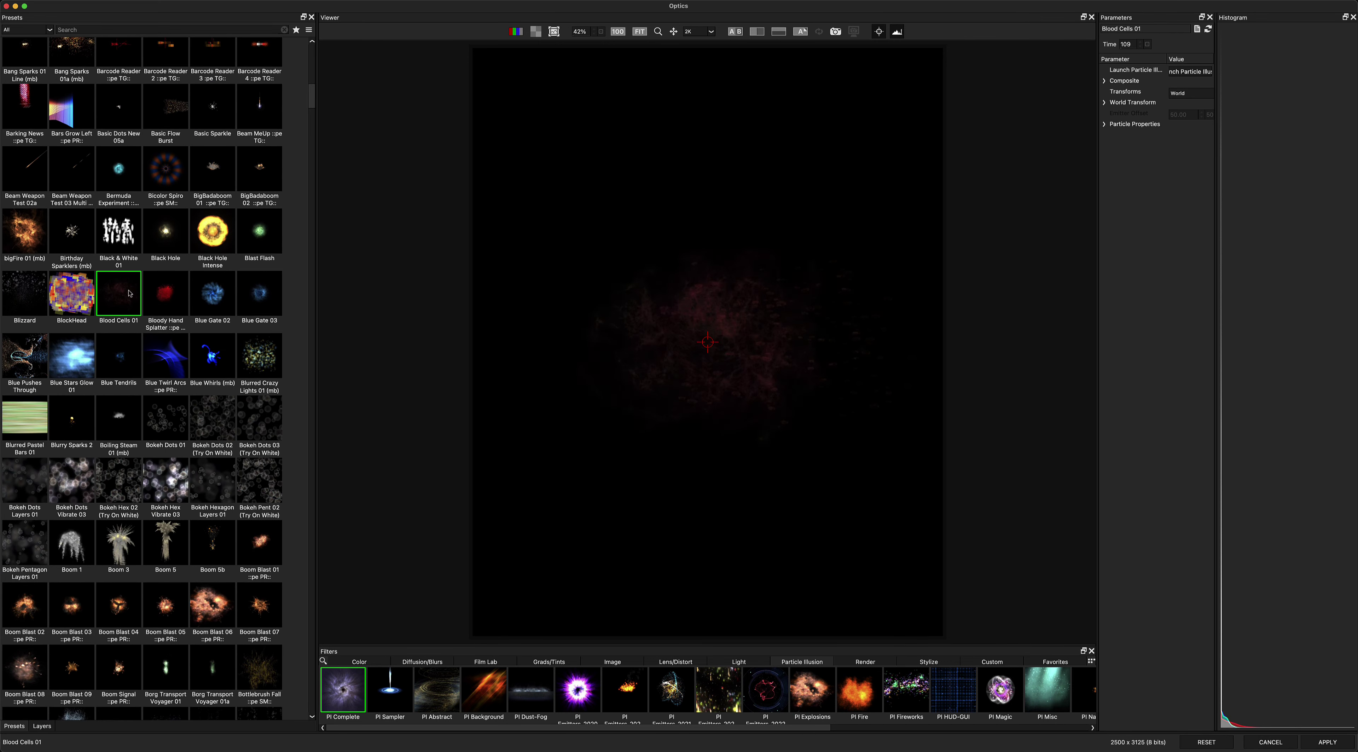
pyautogui.click(33, 306)
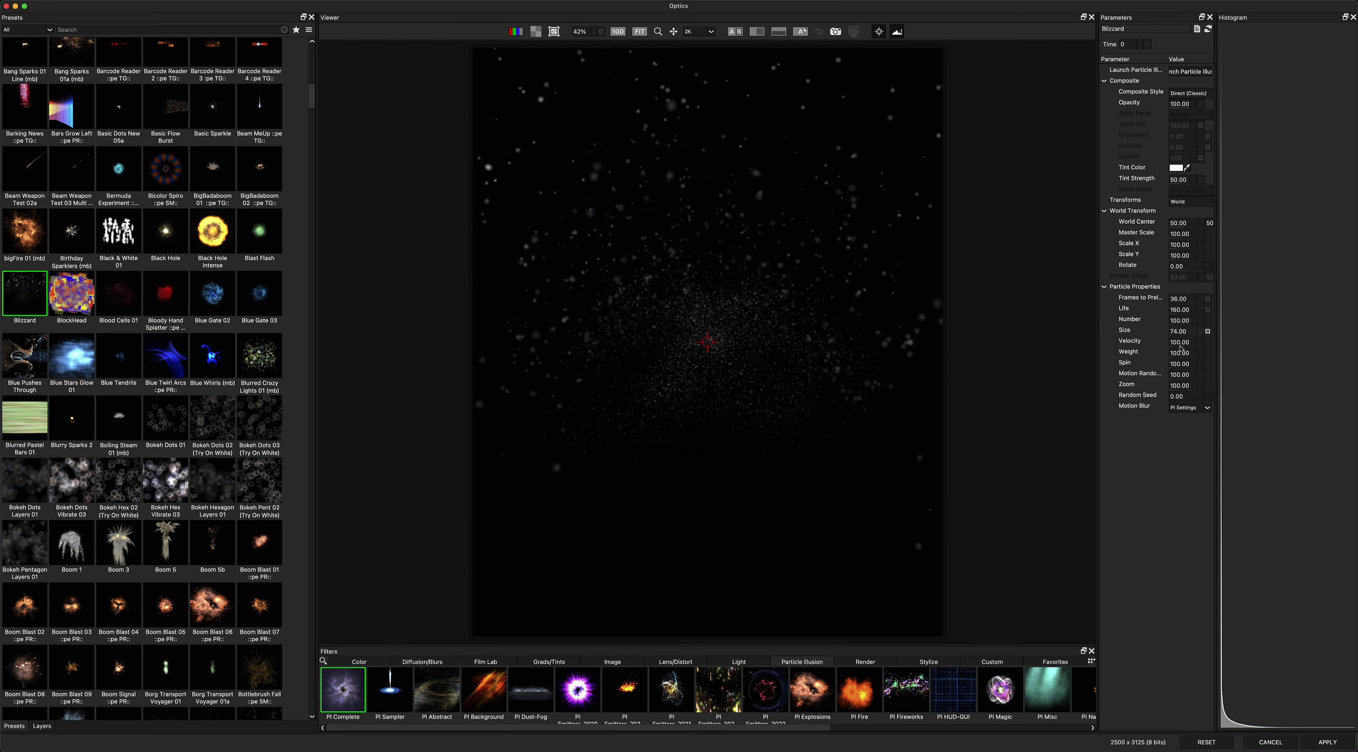
pyautogui.click(79, 743)
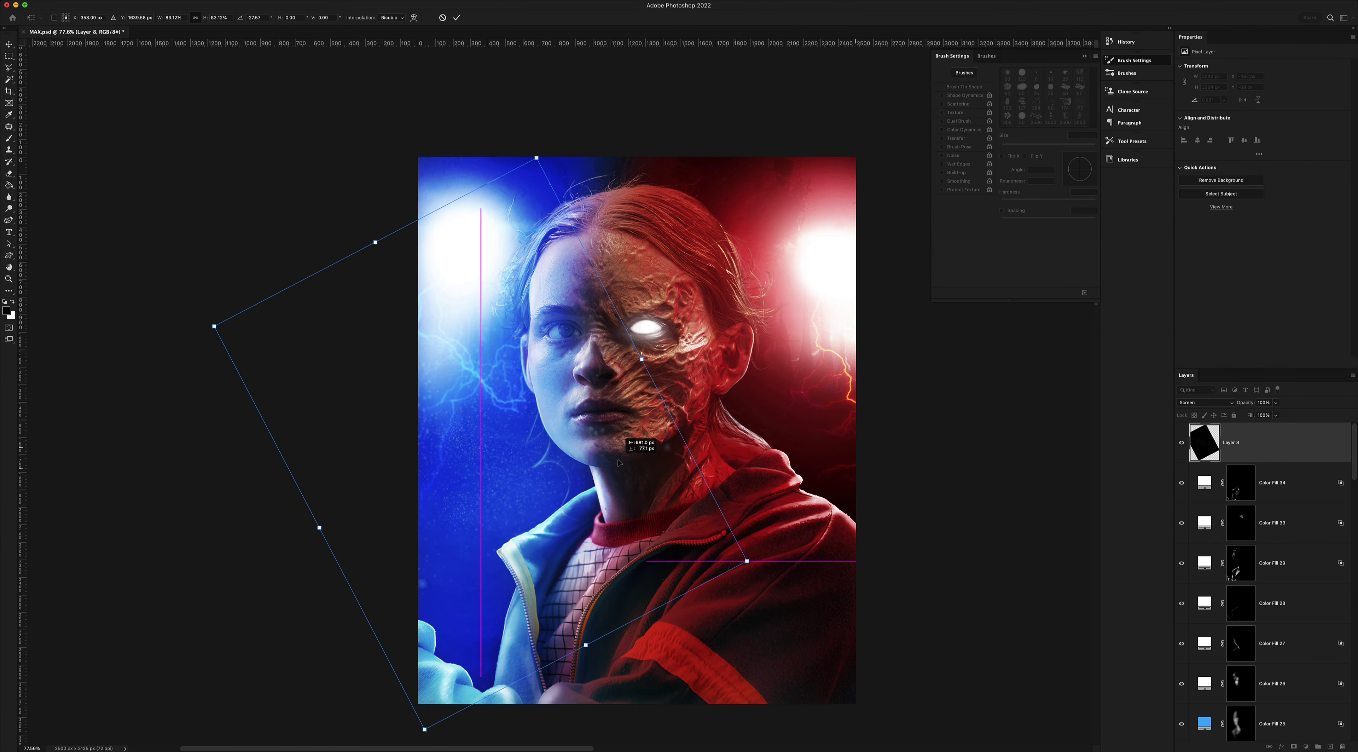
# Rotate, enlarge and distort the particle layer to spread dust across the portrait's left side
pyautogui.moveTo(619, 462); pyautogui.dragTo(685, 388)
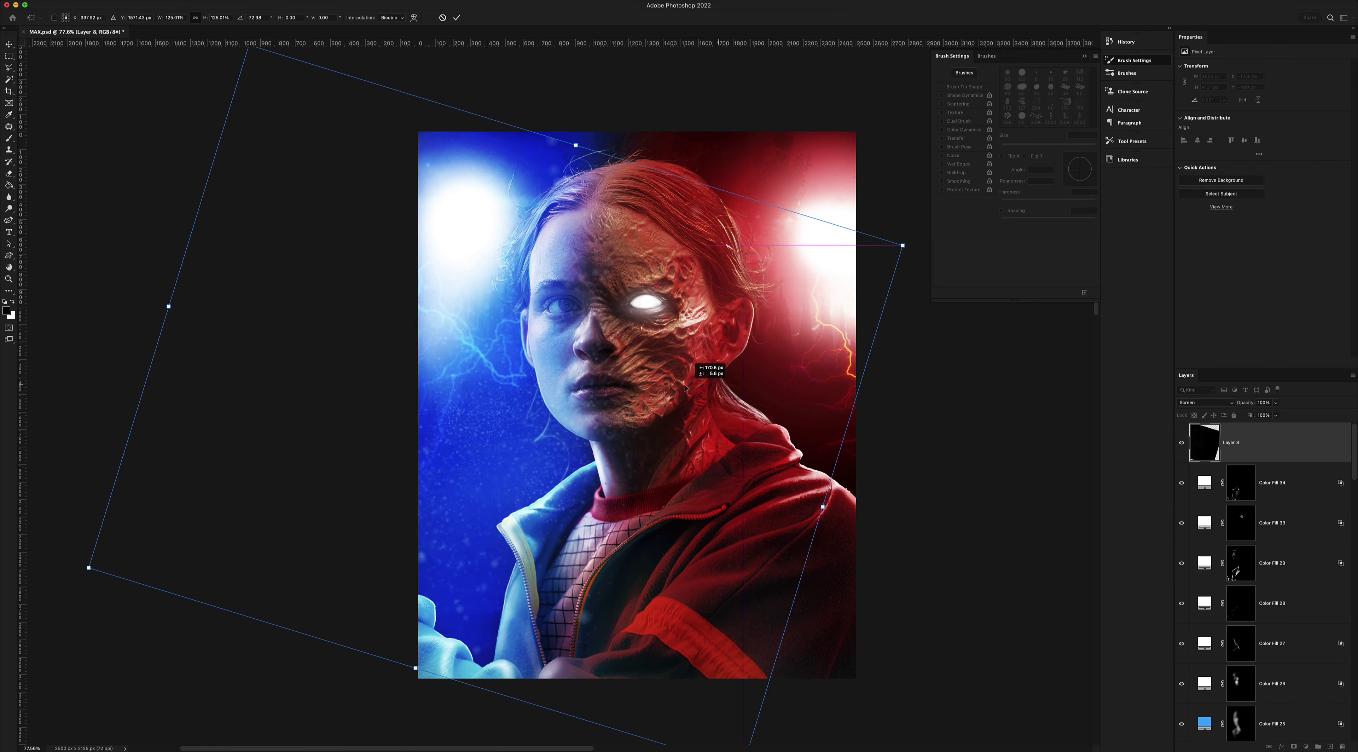
pyautogui.press('Return')
pyautogui.press('e')
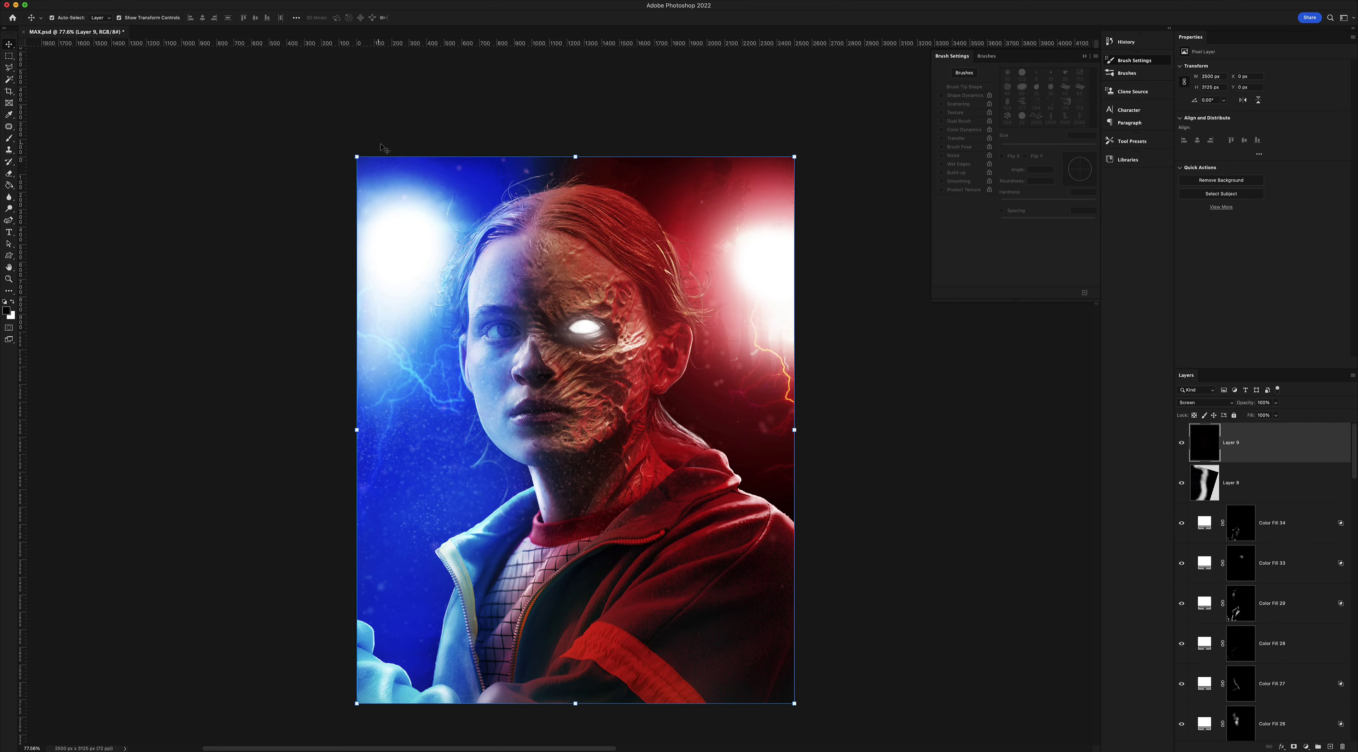
pyautogui.scroll(-3, 384, 148)
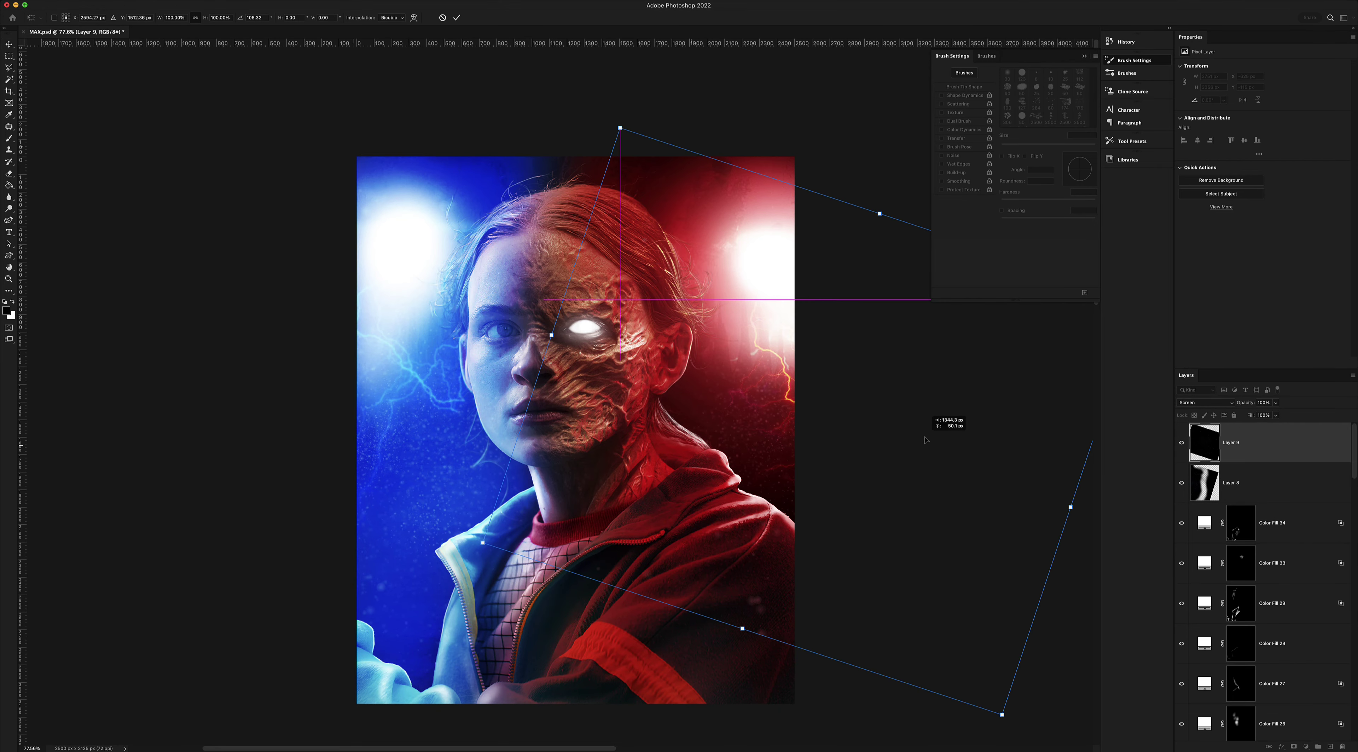
pyautogui.moveTo(949, 425); pyautogui.dragTo(749, 398)
pyautogui.press('Return')
pyautogui.press('z')
pyautogui.moveTo(600, 389)
pyautogui.mouseDown()
pyautogui.moveTo(626, 354)
pyautogui.moveTo(767, 310)
pyautogui.moveTo(651, 422)
pyautogui.mouseUp()
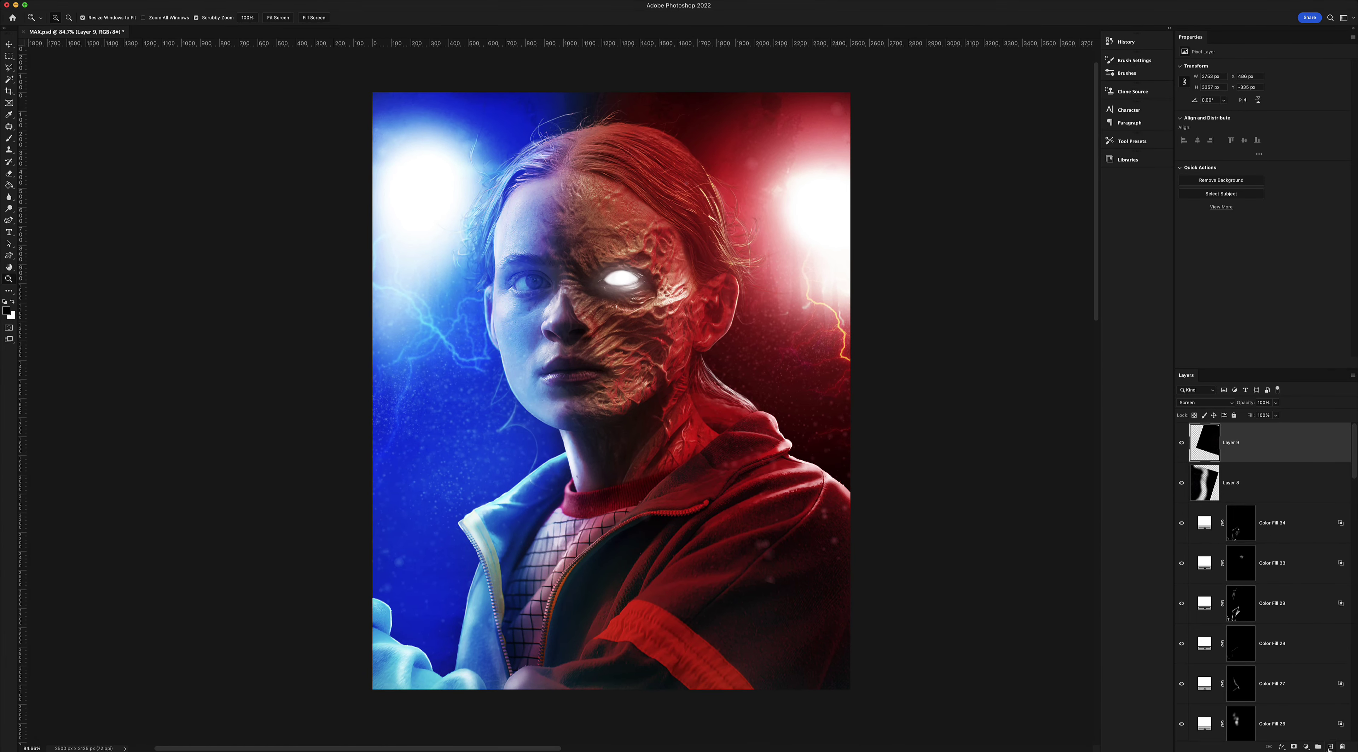
# Create a new black-filled layer and open Boris FX Optics on it
pyautogui.click(1330, 748)
pyautogui.hotkey('alt', 'BackSpace')
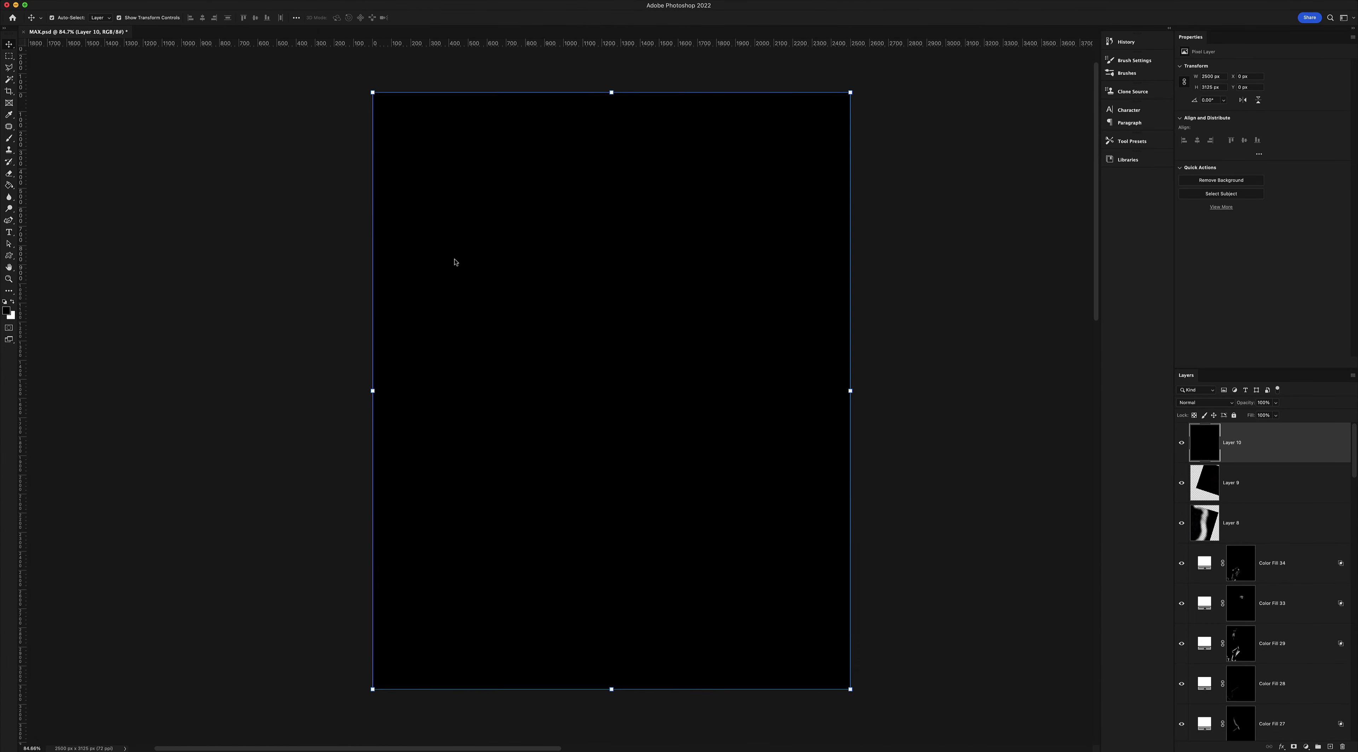
pyautogui.hotkey('ctrl', 'alt', 'f')
pyautogui.scroll(15, 268, 107)
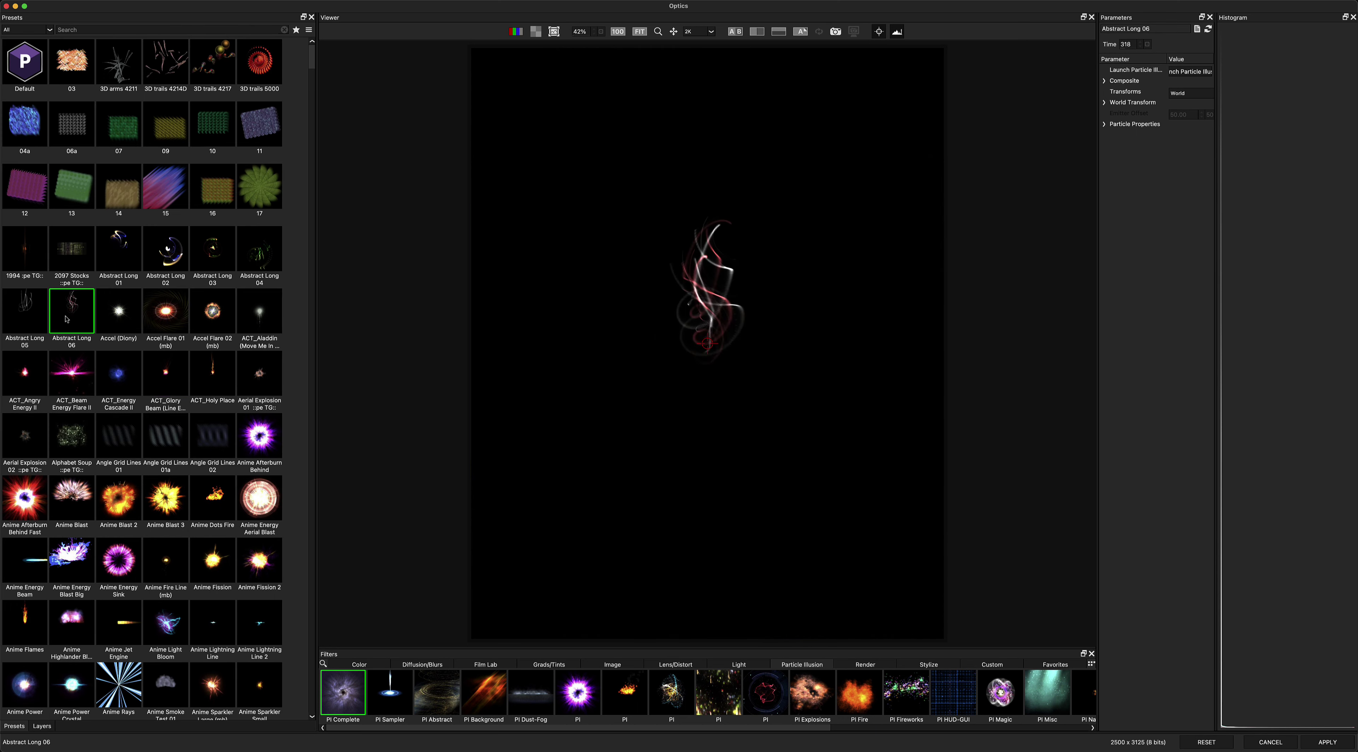
pyautogui.click(24, 248)
pyautogui.moveTo(312, 57); pyautogui.dragTo(316, 186)
# Browse Particle Illusion presets and apply the blue Storm On I0 11 preset
pyautogui.click(259, 338)
pyautogui.scroll(-5, 38, 372)
pyautogui.click(37, 373)
pyautogui.scroll(-5, 38, 372)
pyautogui.click(72, 441)
pyautogui.click(260, 346)
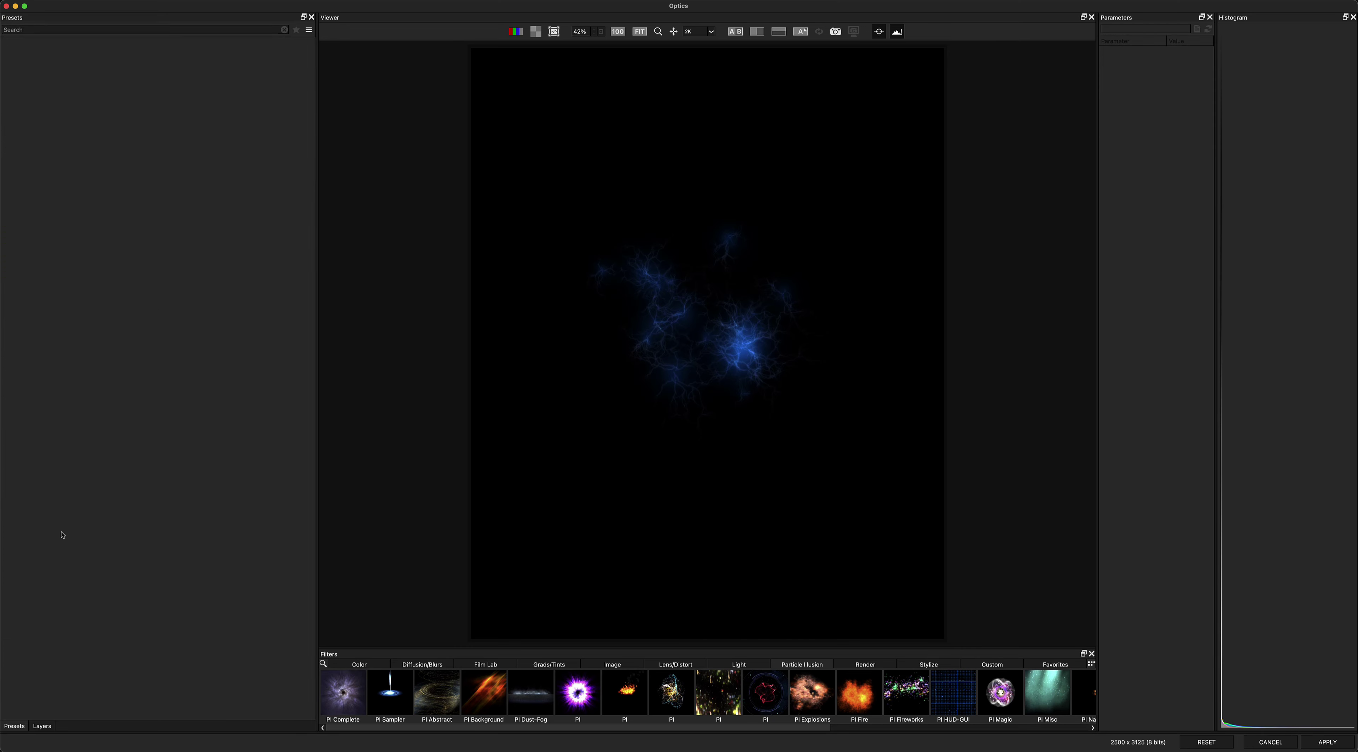
pyautogui.click(343, 691)
pyautogui.moveTo(312, 702); pyautogui.dragTo(310, 586)
pyautogui.click(169, 470)
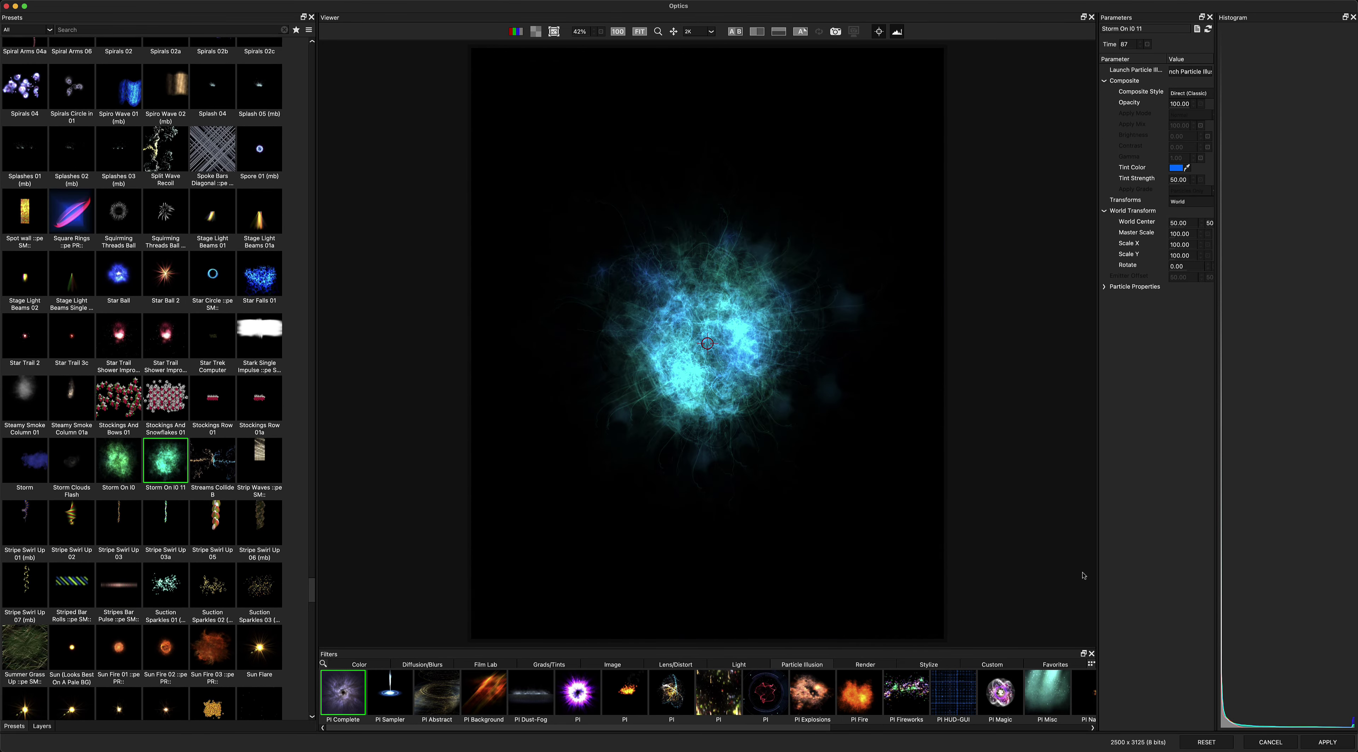
pyautogui.click(1111, 293)
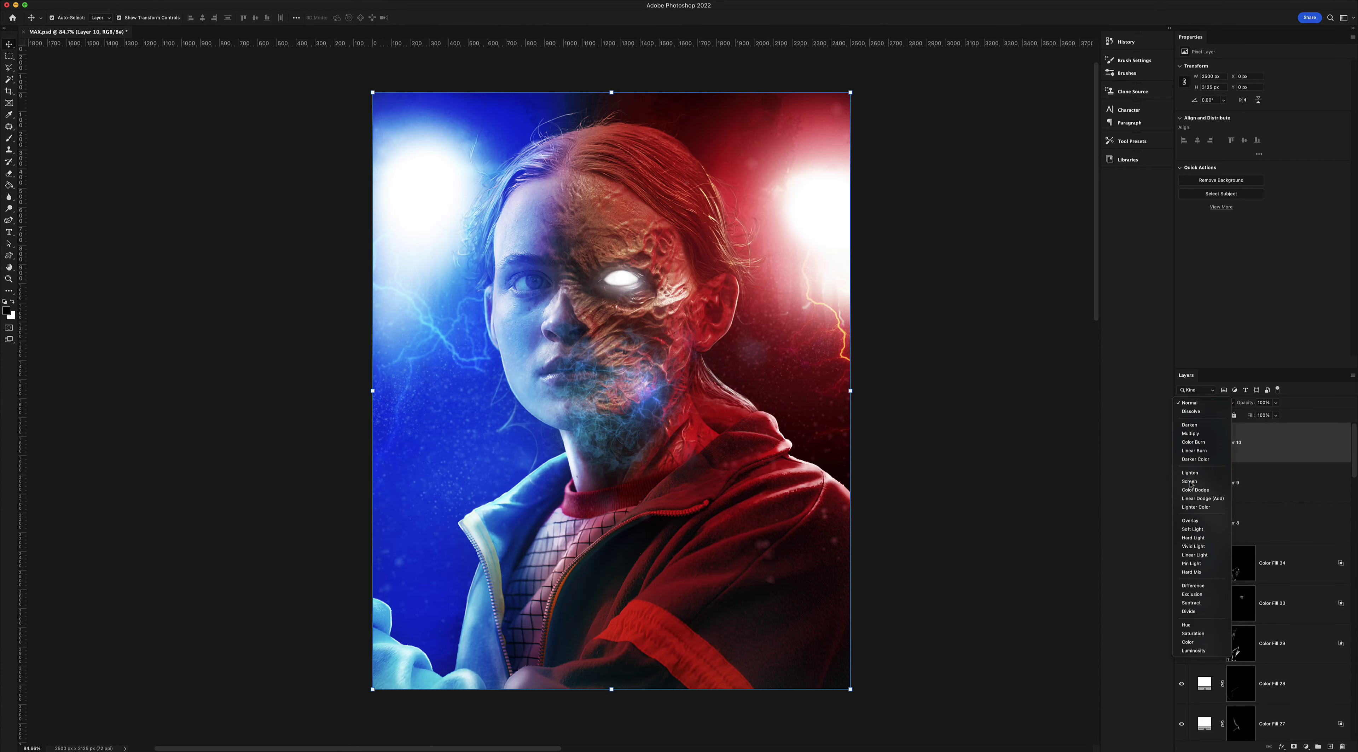
# Duplicate the storm glow, enlarge the copy toward the right, and shift its hue +133 toward red
pyautogui.press('Return')
pyautogui.moveTo(510, 297)
pyautogui.mouseDown()
pyautogui.moveTo(707, 451)
pyautogui.moveTo(1070, 469)
pyautogui.moveTo(1064, 446)
pyautogui.mouseUp()
pyautogui.hotkey('ctrl', 'u')
pyautogui.press('Return')
# Add a new black-filled layer and reopen the Optics particle effects on it
pyautogui.hotkey('ctrl', 'shift', 'alt', 'n')
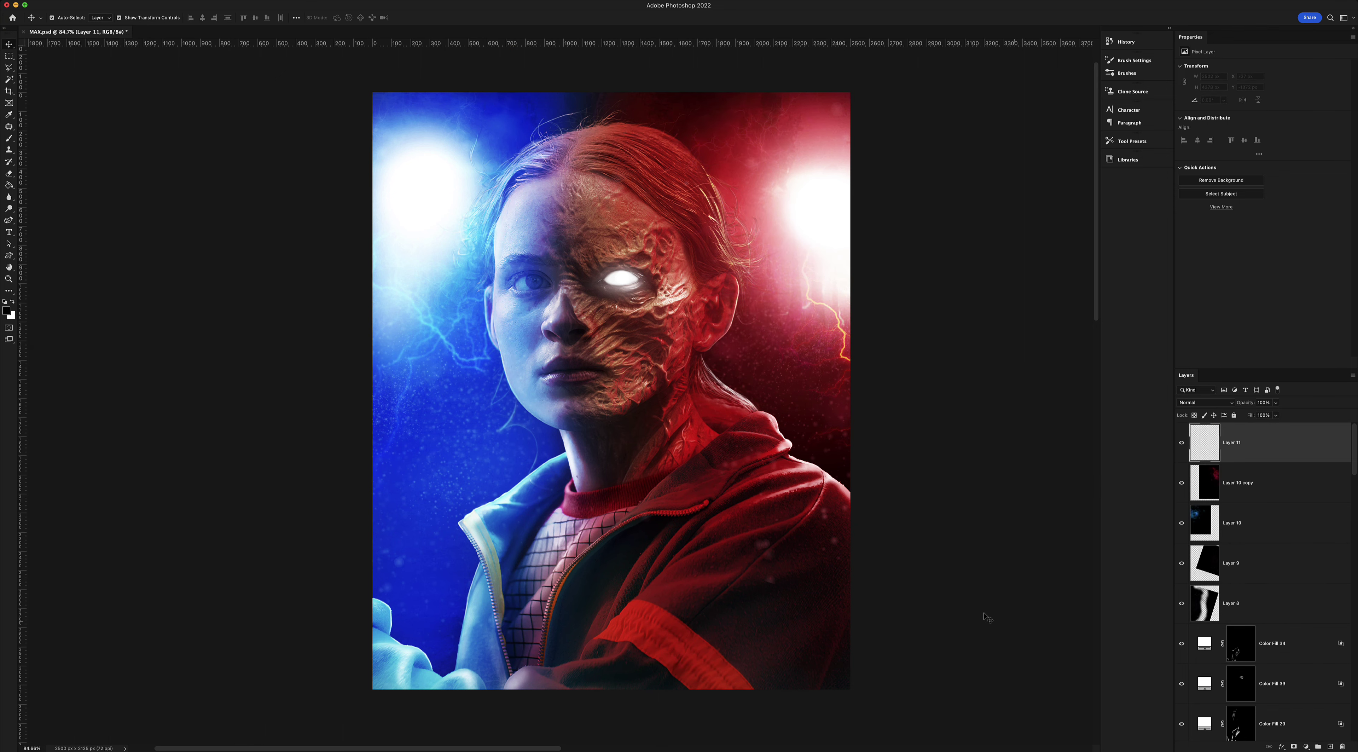
pyautogui.press('g')
pyautogui.hotkey('alt', 'BackSpace')
pyautogui.hotkey('ctrl', 'alt', 'f')
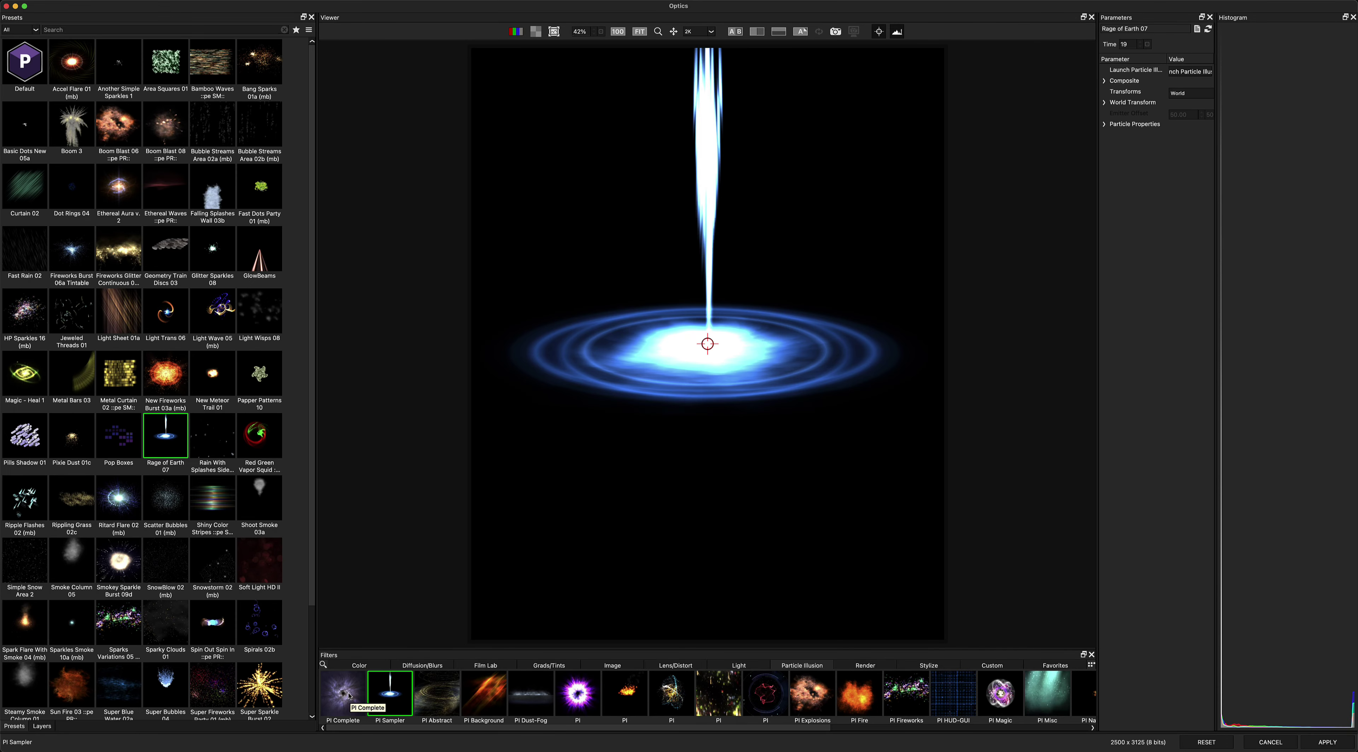
# Switch to PI Explosions, select Poff! Goes the pillow, and expand Particle Properties
pyautogui.scroll(-5, 312, 644)
pyautogui.click(437, 693)
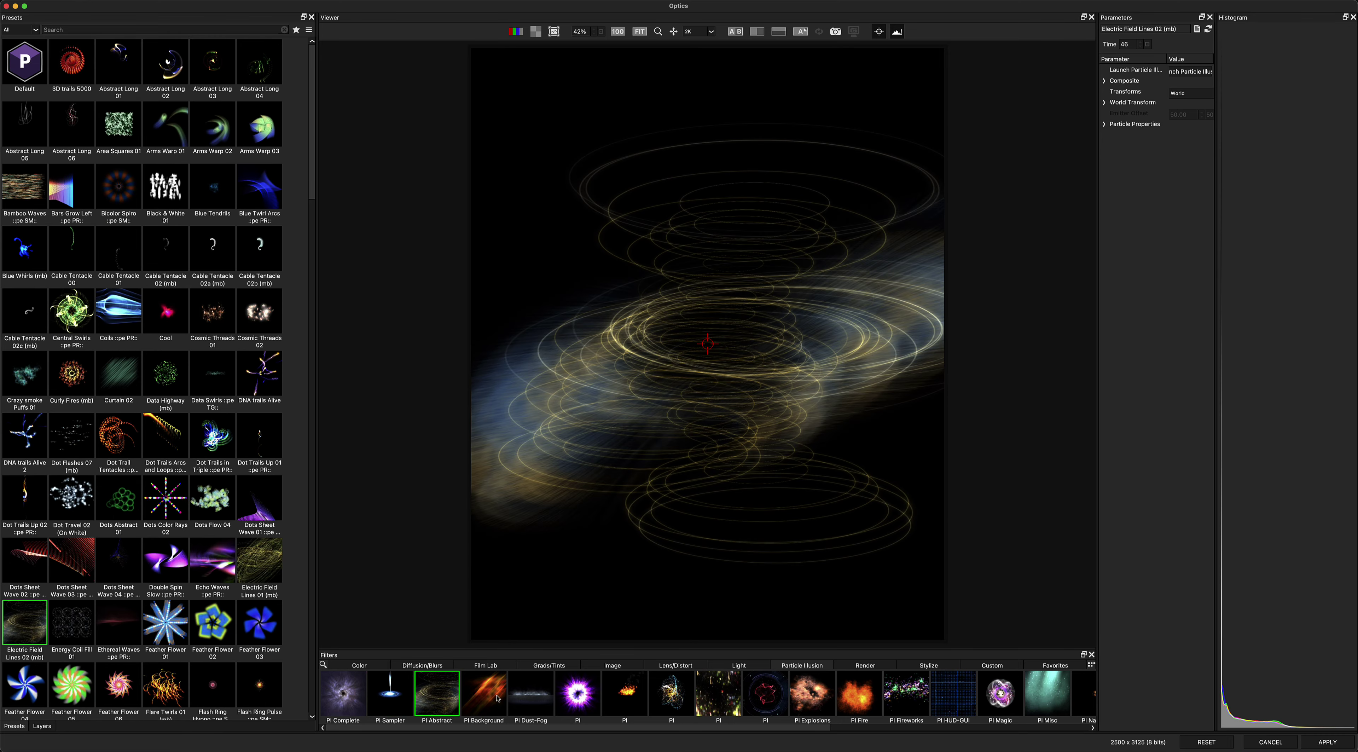
pyautogui.click(625, 693)
pyautogui.click(671, 693)
pyautogui.click(719, 692)
pyautogui.click(766, 692)
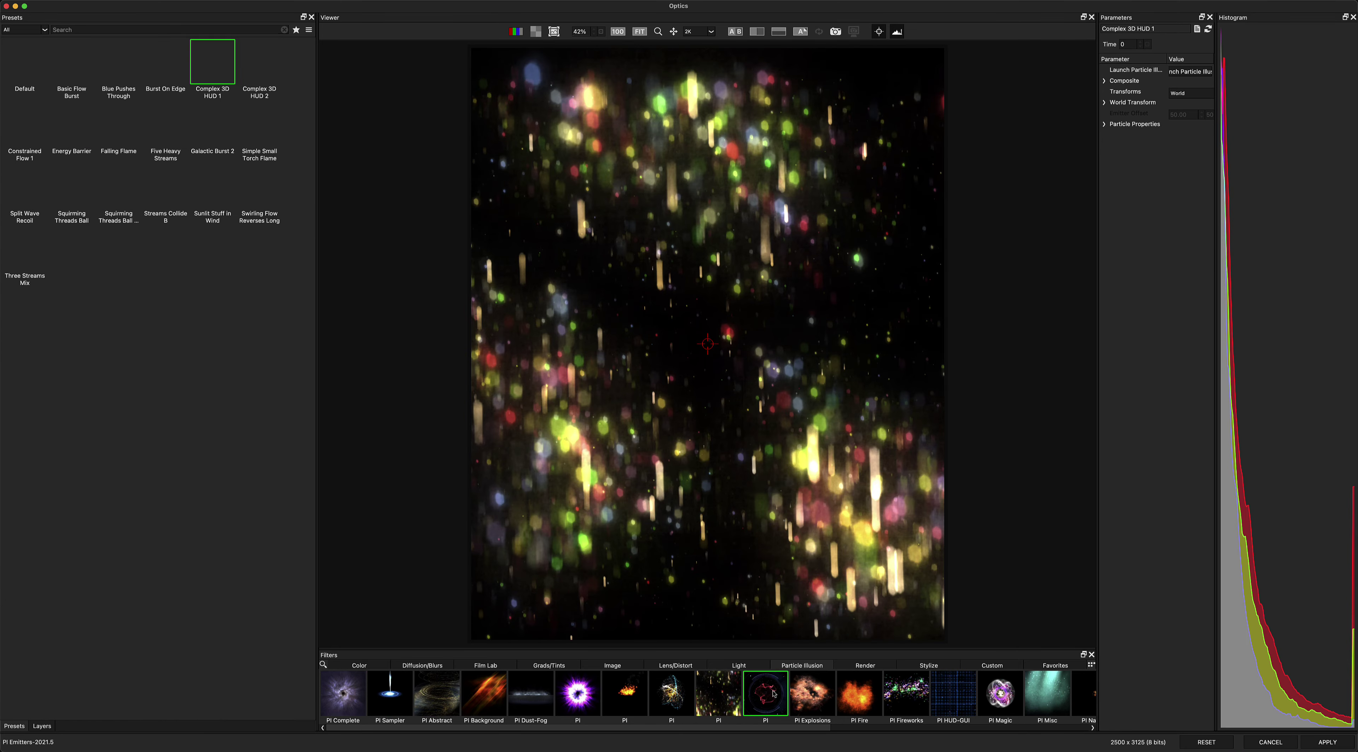
pyautogui.click(813, 693)
pyautogui.scroll(-10, 158, 369)
pyautogui.click(74, 386)
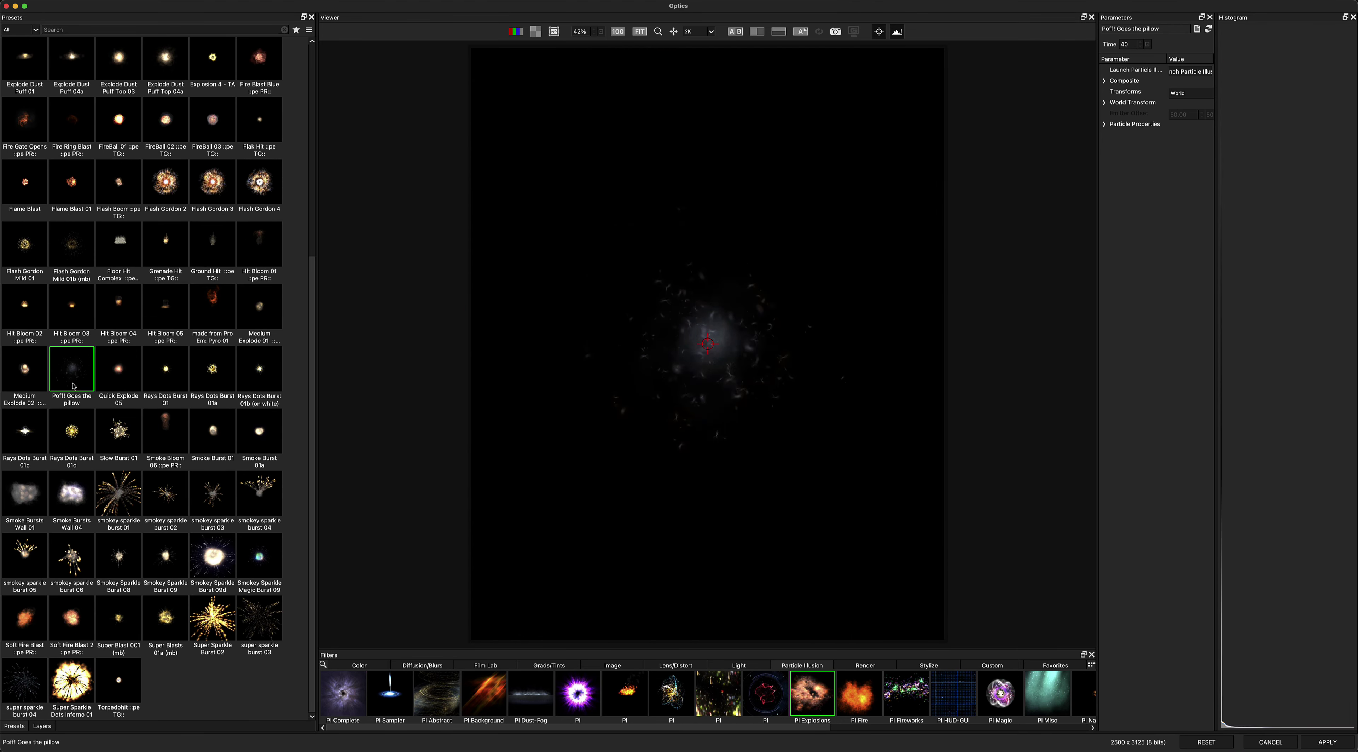
pyautogui.click(1106, 125)
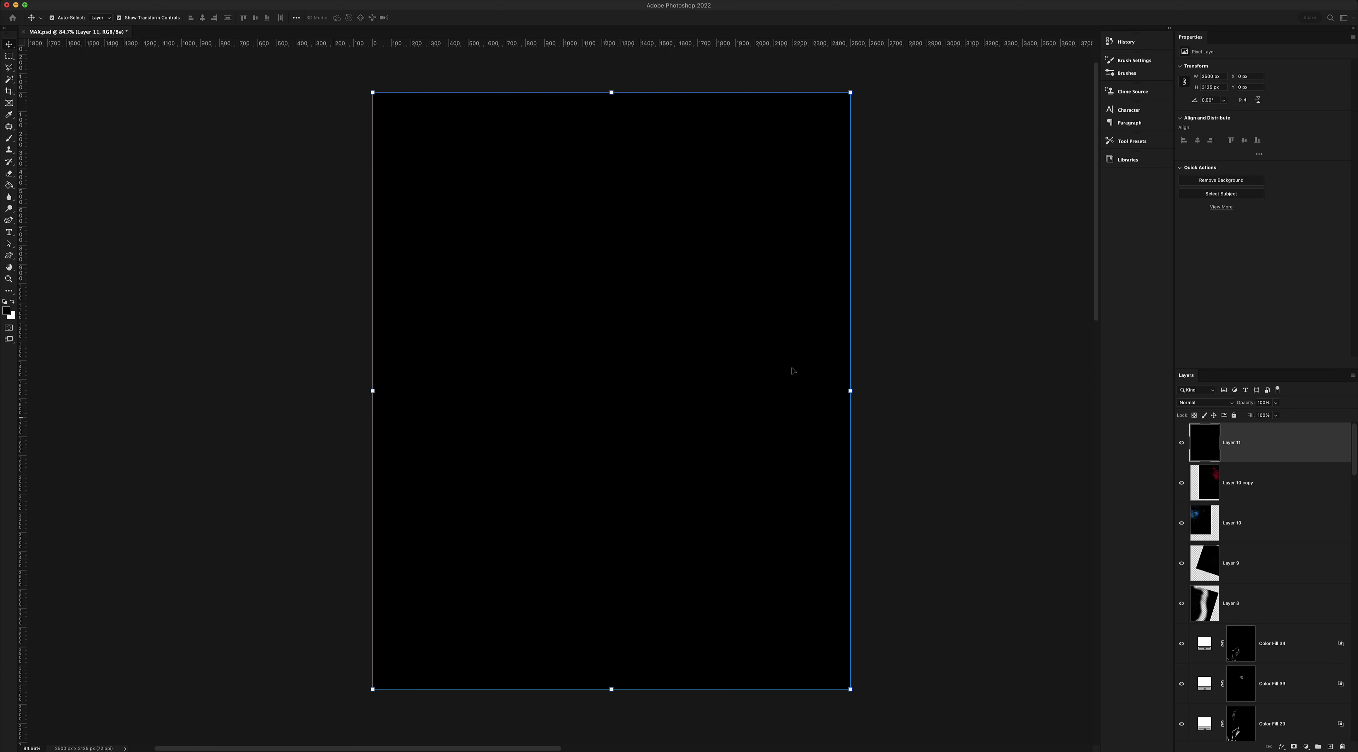
# Set the Layer 11 dust burst to Screen, move it left and down, and add Brightness/Contrast at maximum contrast
pyautogui.hotkey('shift', 'alt', 's')
pyautogui.moveTo(793, 370); pyautogui.dragTo(558, 491)
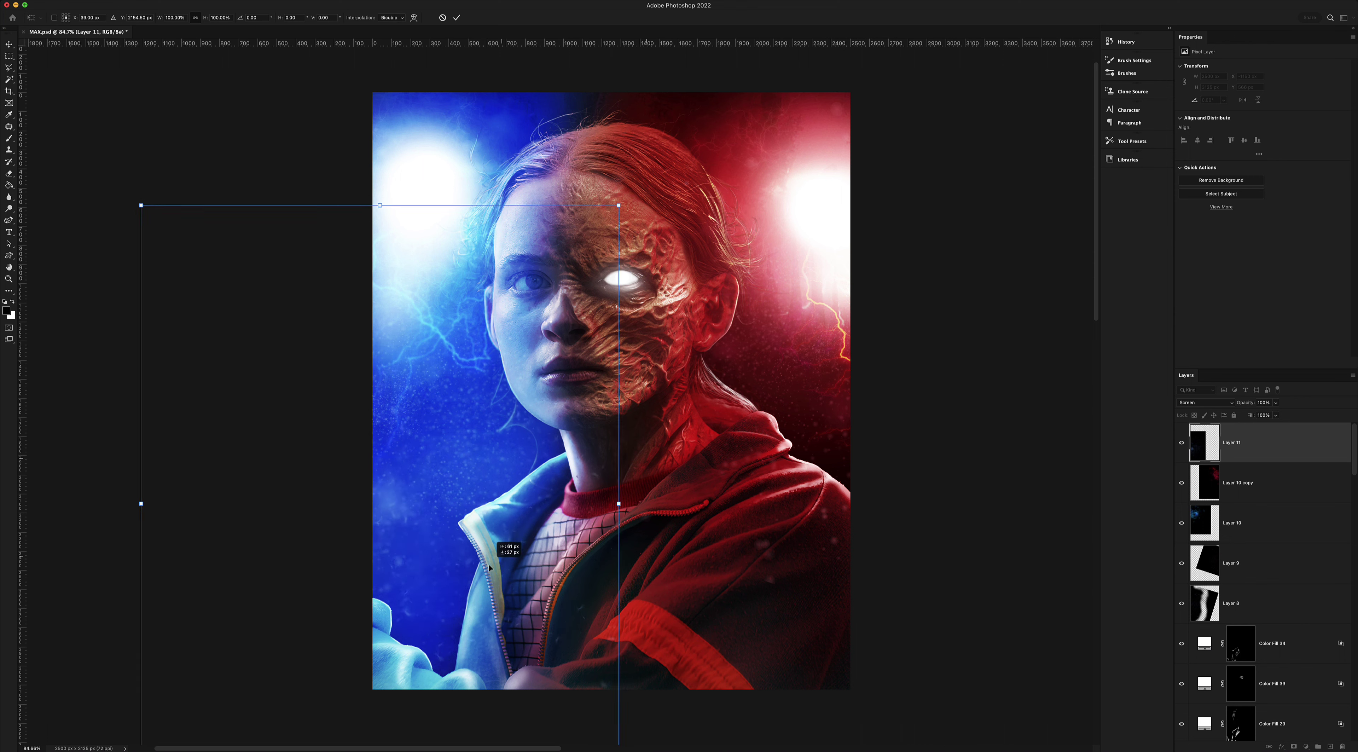
pyautogui.click(1306, 746)
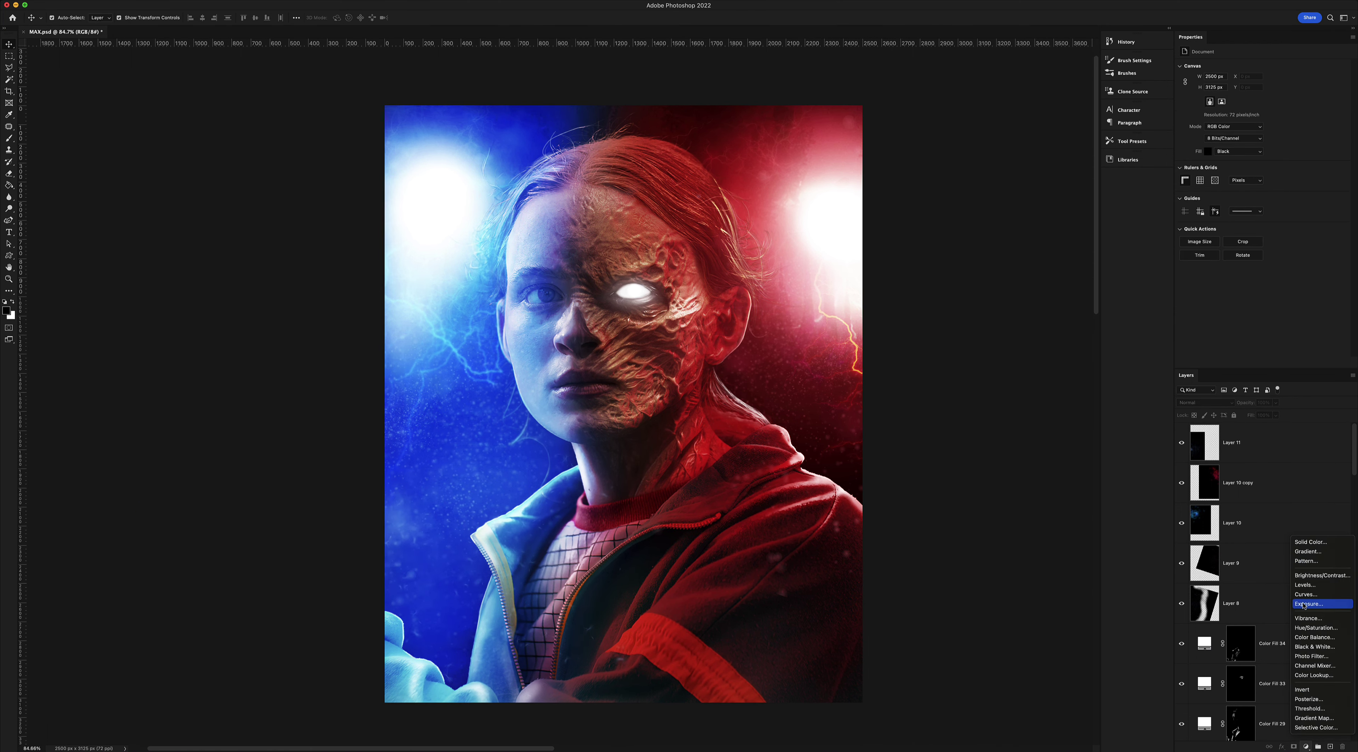
pyautogui.click(1319, 575)
pyautogui.moveTo(1285, 108); pyautogui.dragTo(1337, 103)
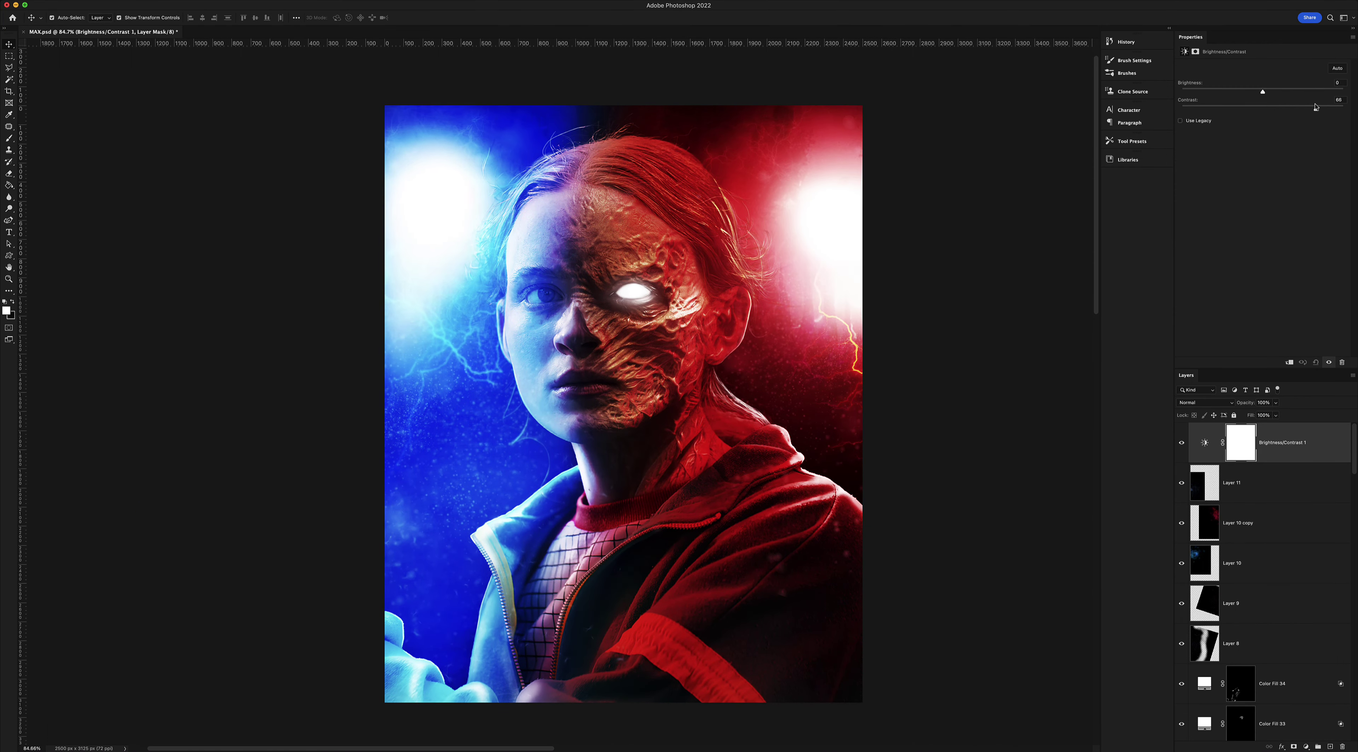
# Invert the contrast mask and paint the boost back onto the scarred cheek and neck
pyautogui.hotkey('ctrl', 'i')
pyautogui.press('b')
pyautogui.moveTo(686, 253); pyautogui.dragTo(727, 506)
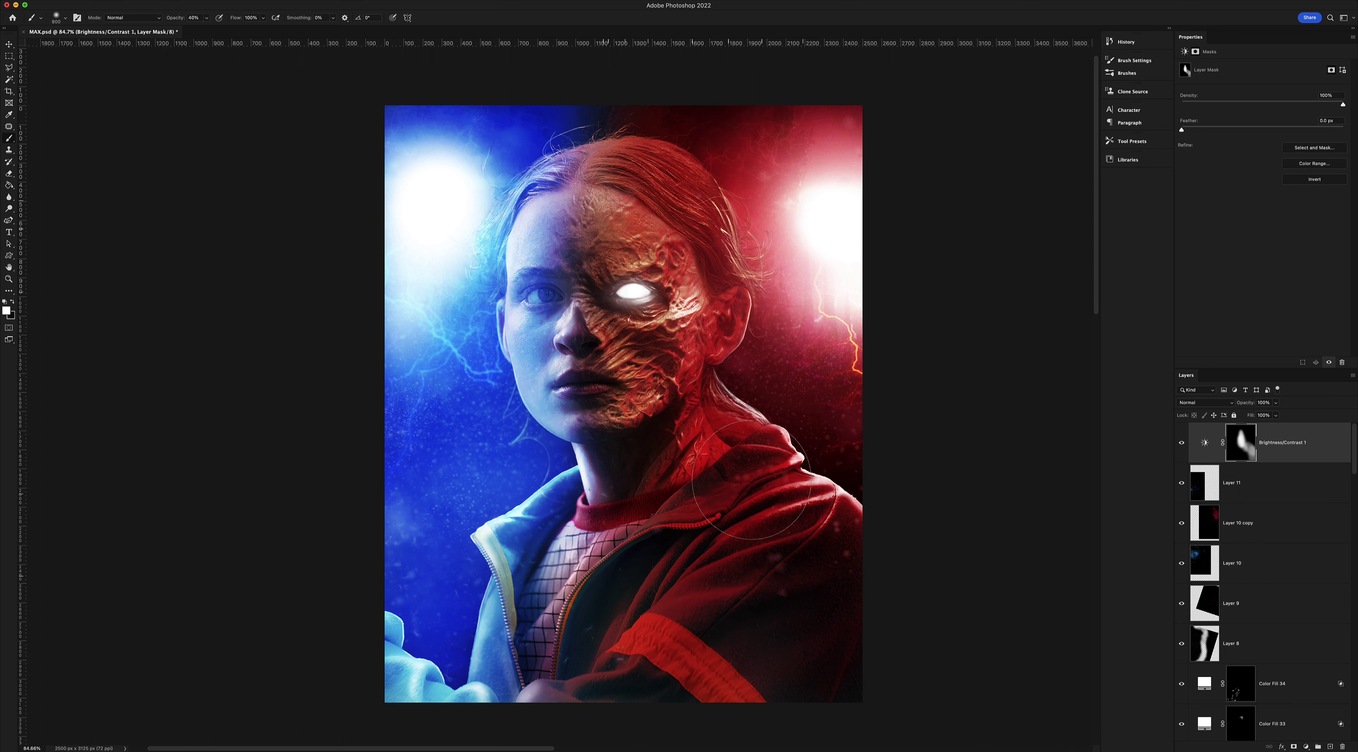
pyautogui.moveTo(749, 235); pyautogui.dragTo(731, 253)
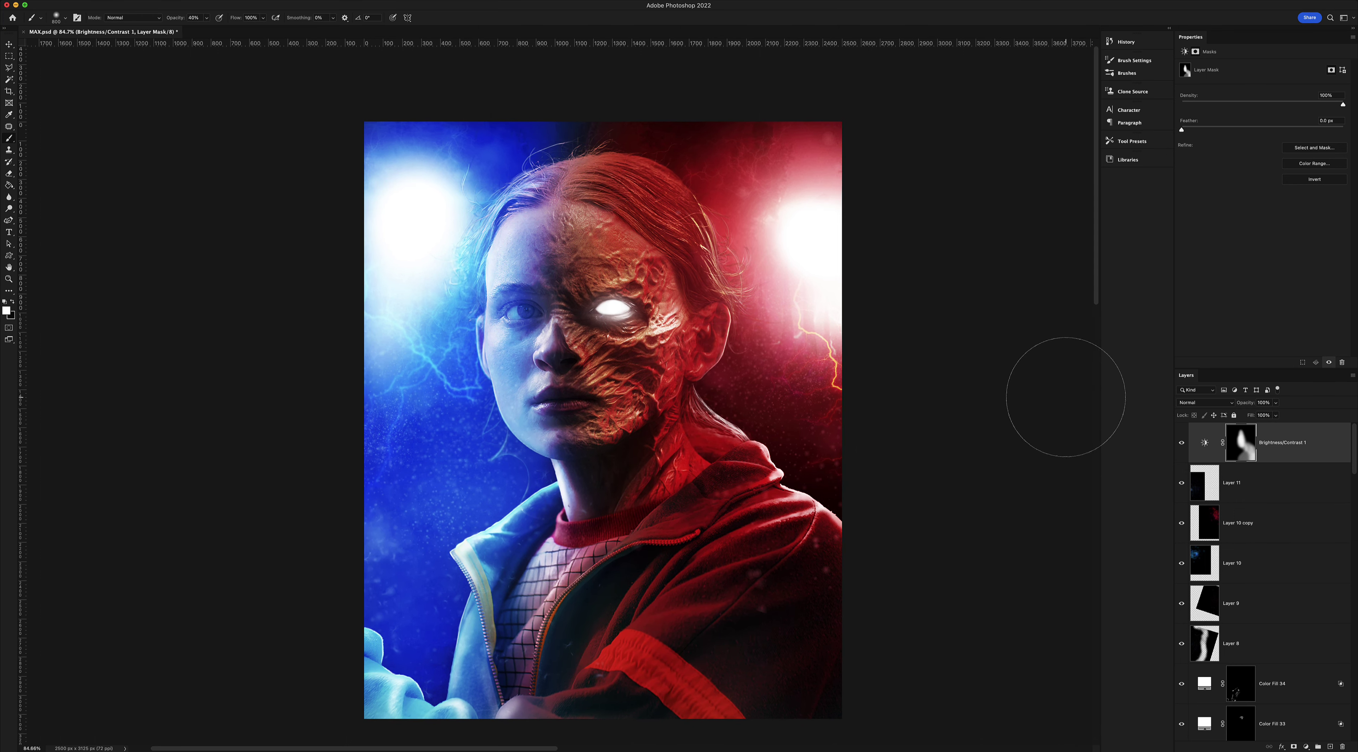
pyautogui.moveTo(1031, 394)
pyautogui.mouseDown()
pyautogui.moveTo(662, 394)
pyautogui.moveTo(675, 445)
pyautogui.mouseUp()
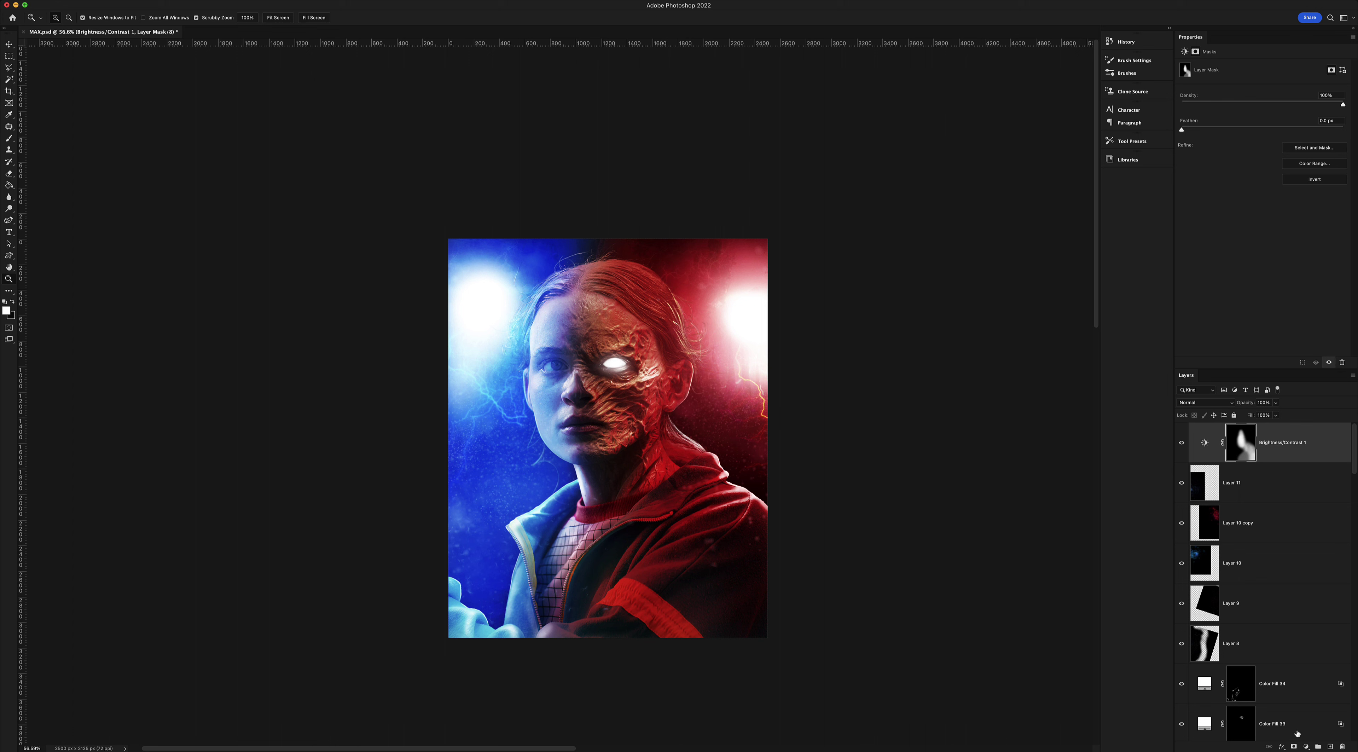
pyautogui.click(1306, 747)
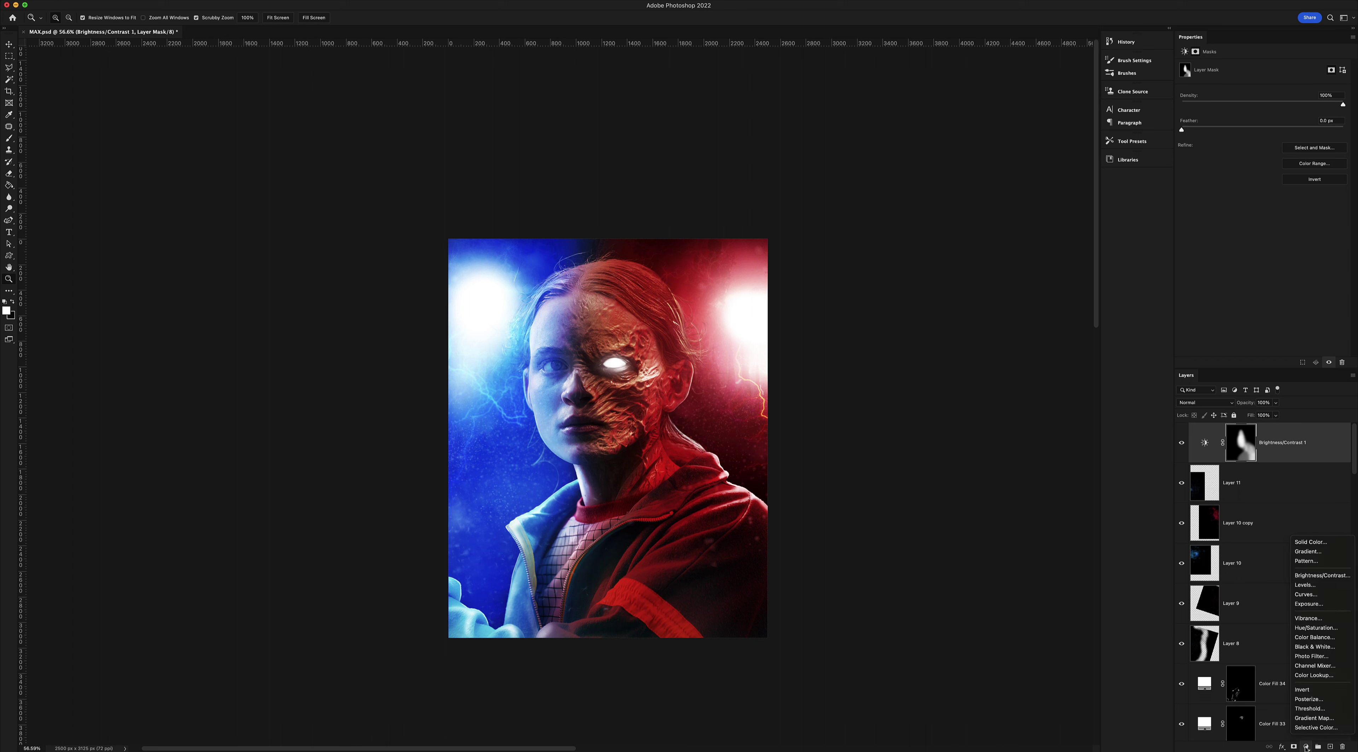
# Add a Vibrance adjustment at +100 and invert its mask to hide it
pyautogui.click(1307, 618)
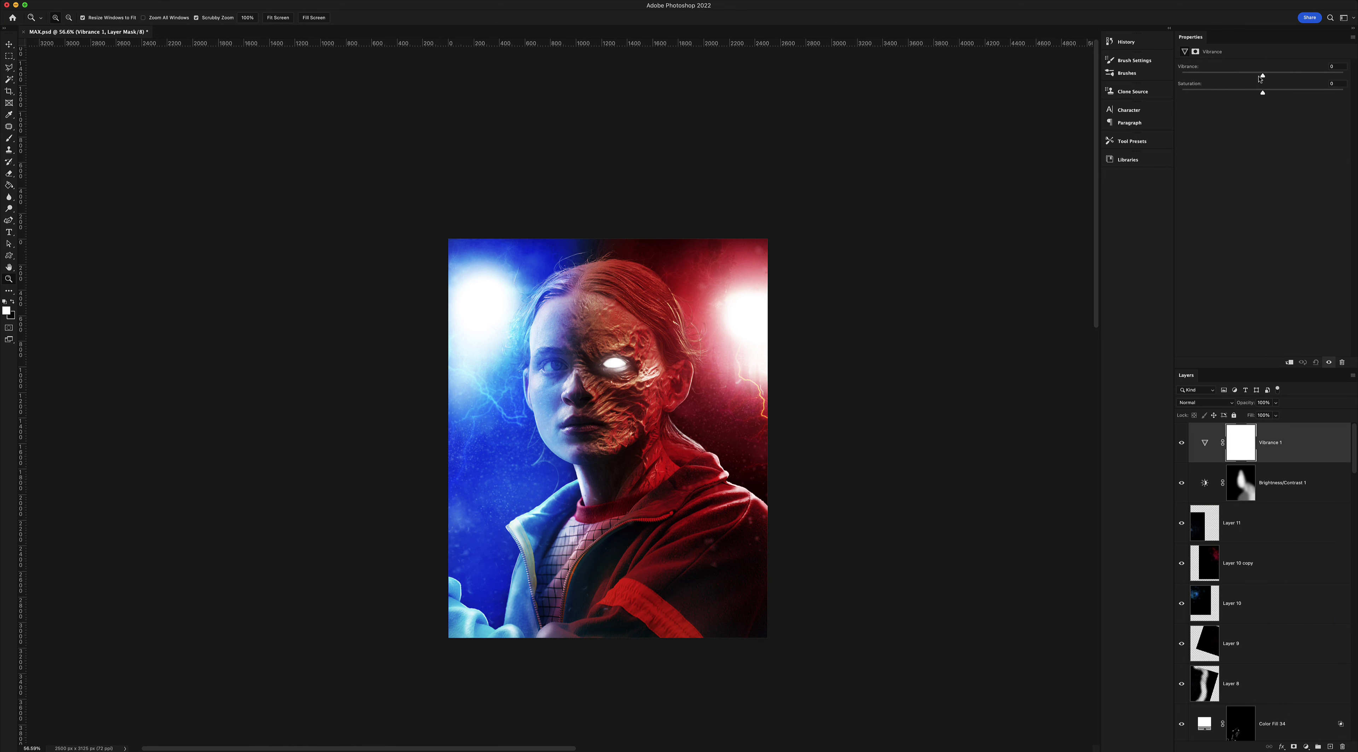
pyautogui.moveTo(1294, 73); pyautogui.dragTo(1356, 56)
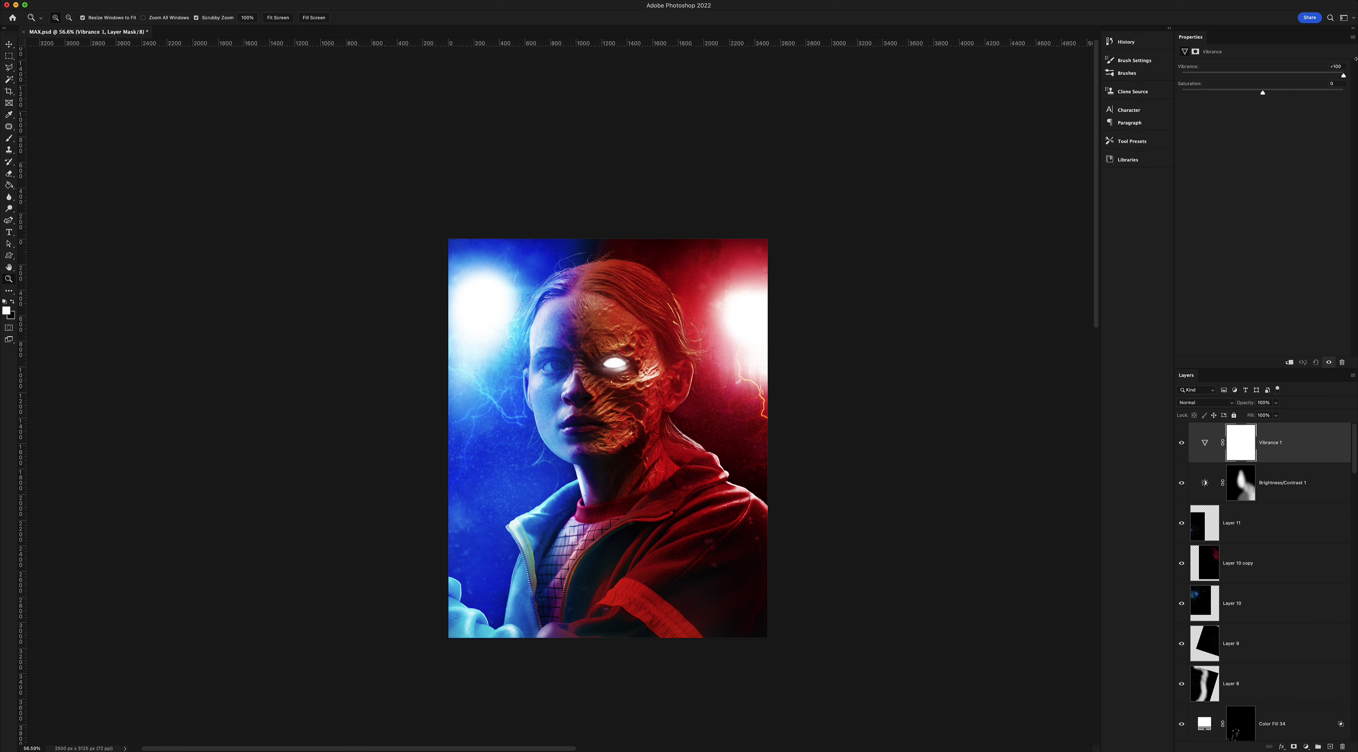
pyautogui.click(1249, 440)
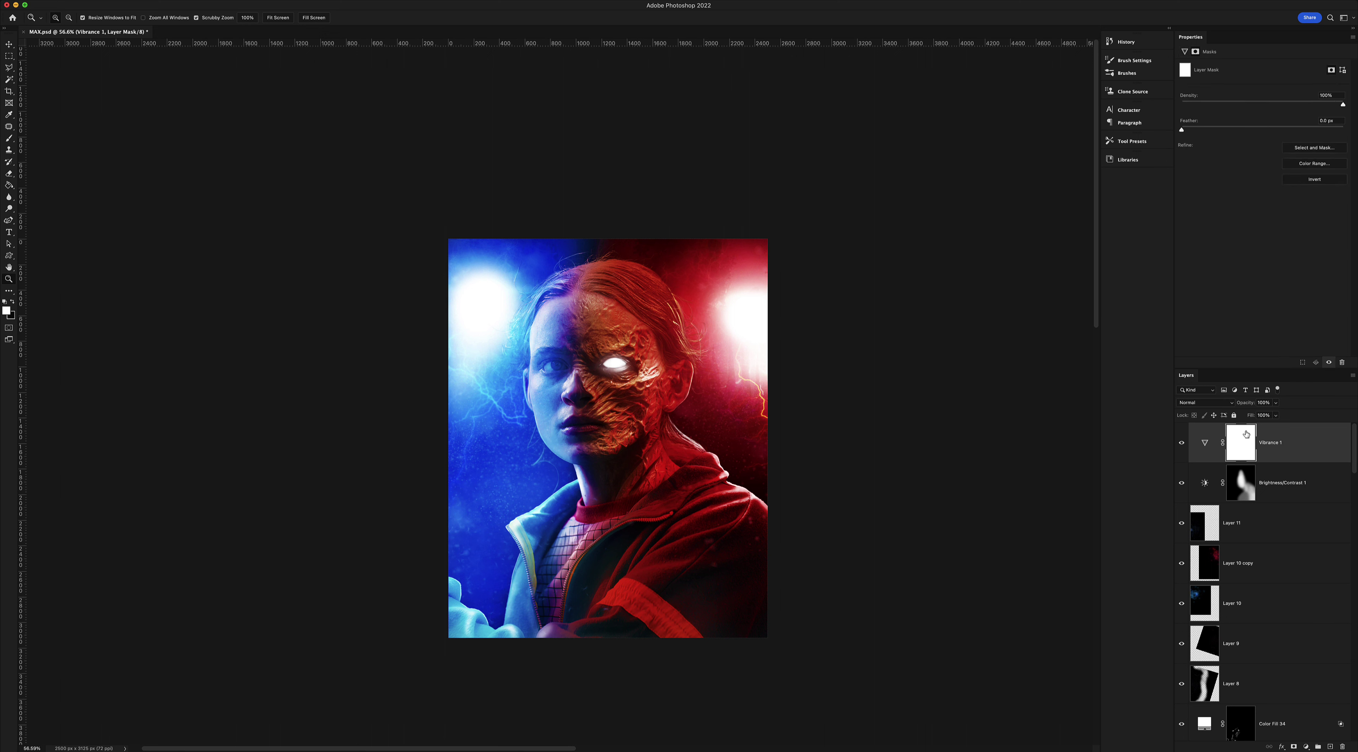
pyautogui.hotkey('ctrl', 'i')
# Paint the vibrance back over the upper-left hair and red jacket shoulder
pyautogui.press('b')
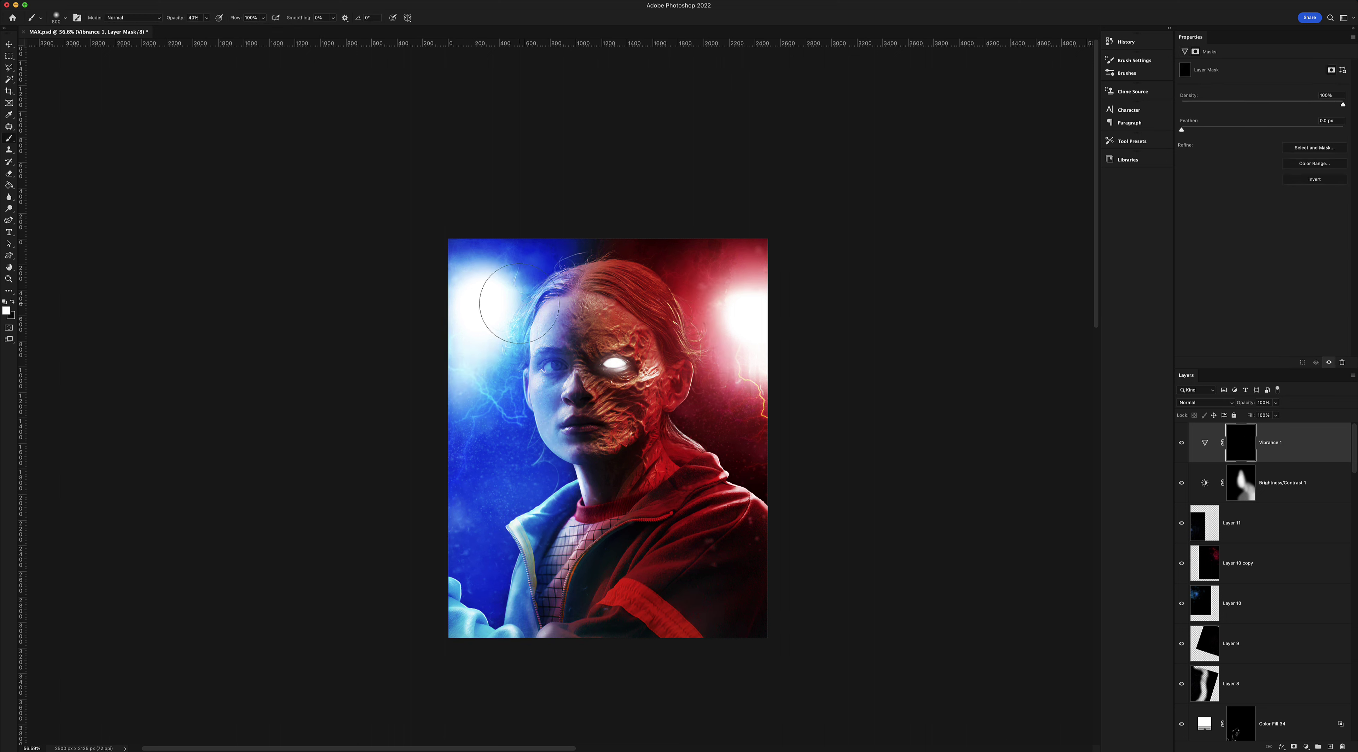
pyautogui.moveTo(492, 382); pyautogui.dragTo(517, 366)
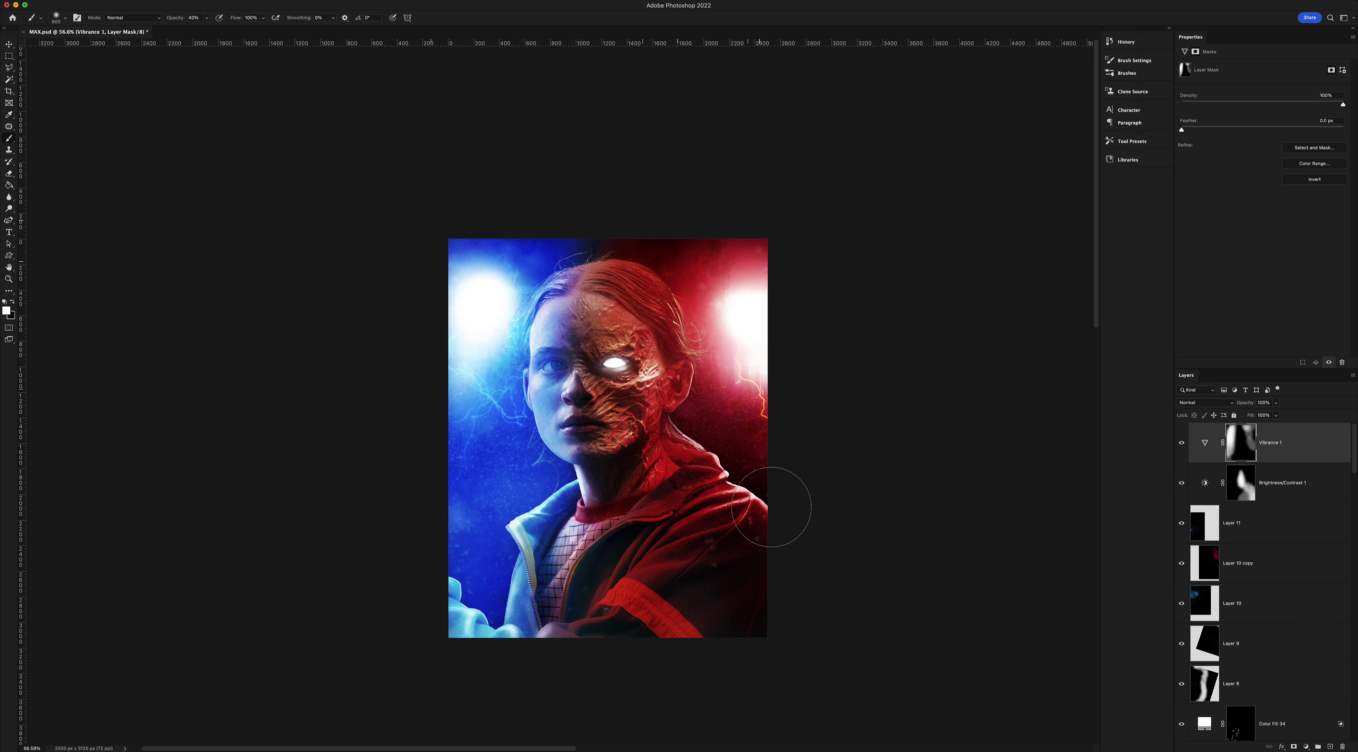
pyautogui.moveTo(772, 507); pyautogui.dragTo(716, 491)
pyautogui.press('z')
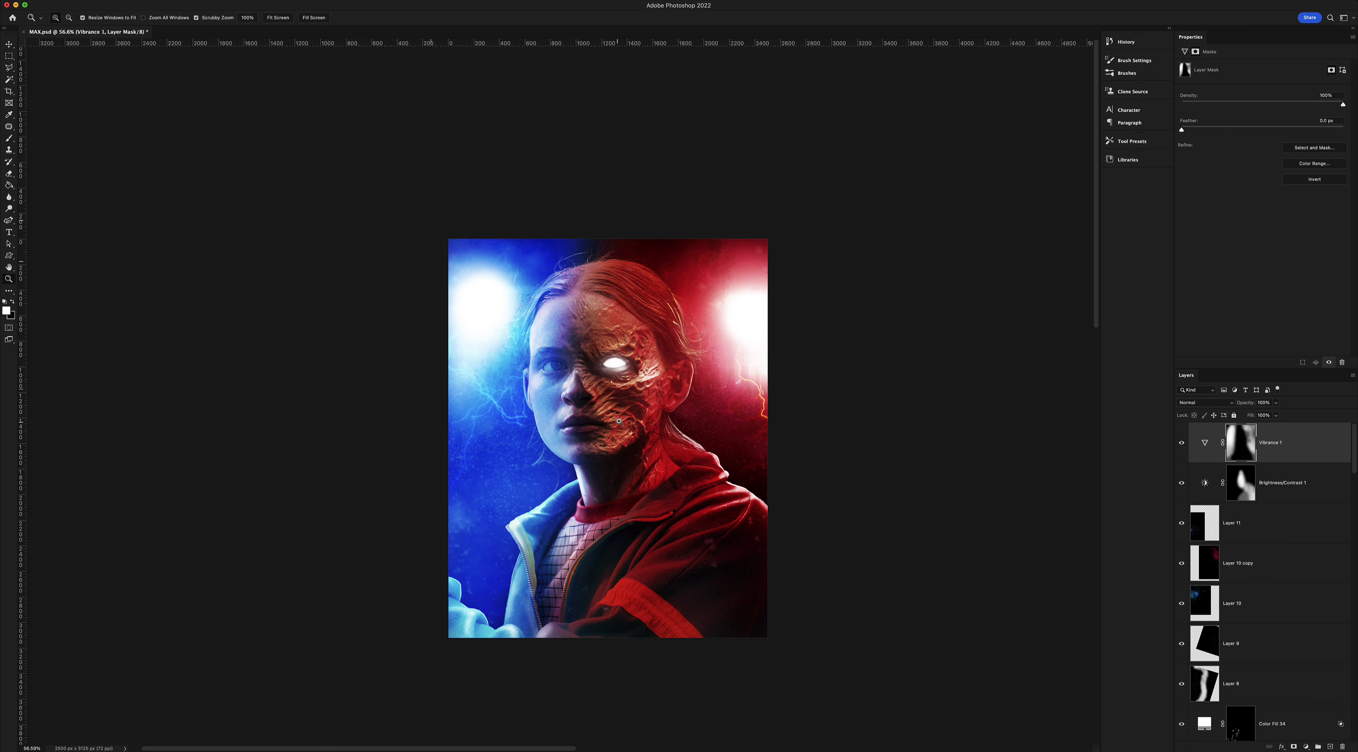
pyautogui.moveTo(611, 426); pyautogui.dragTo(621, 394)
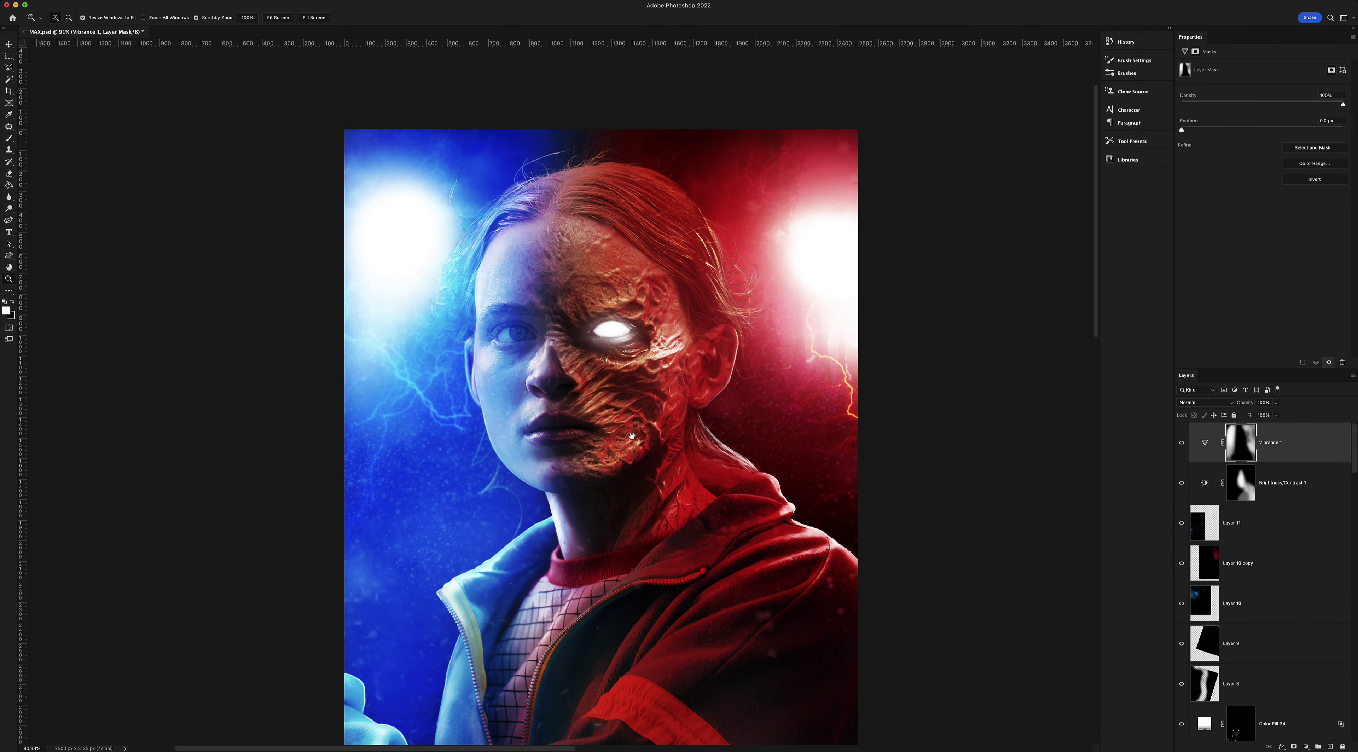